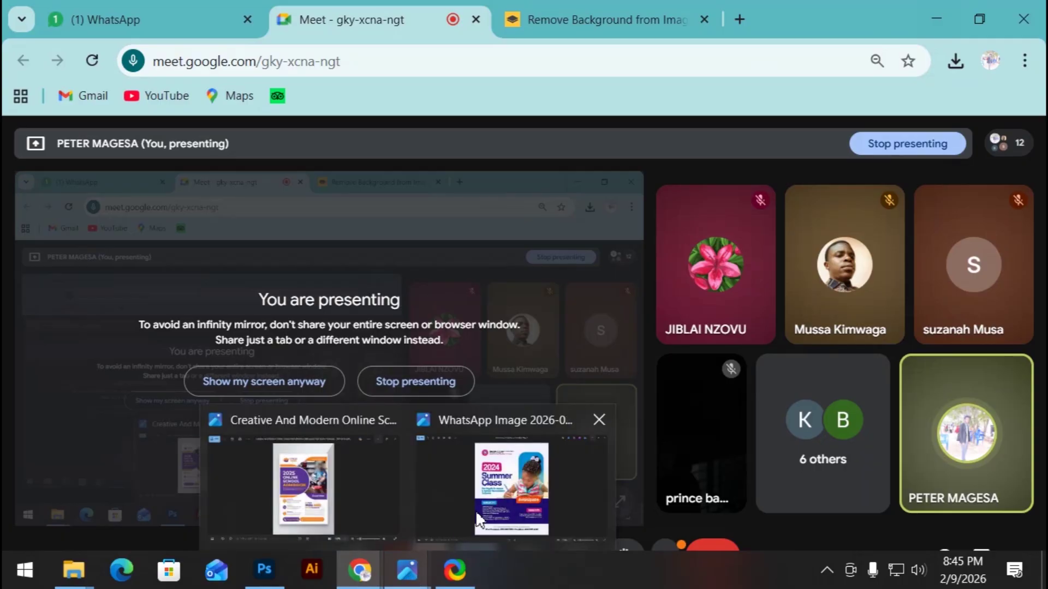
Step: View the reference flyer image, then bring Photoshop back to the front
click(498, 500)
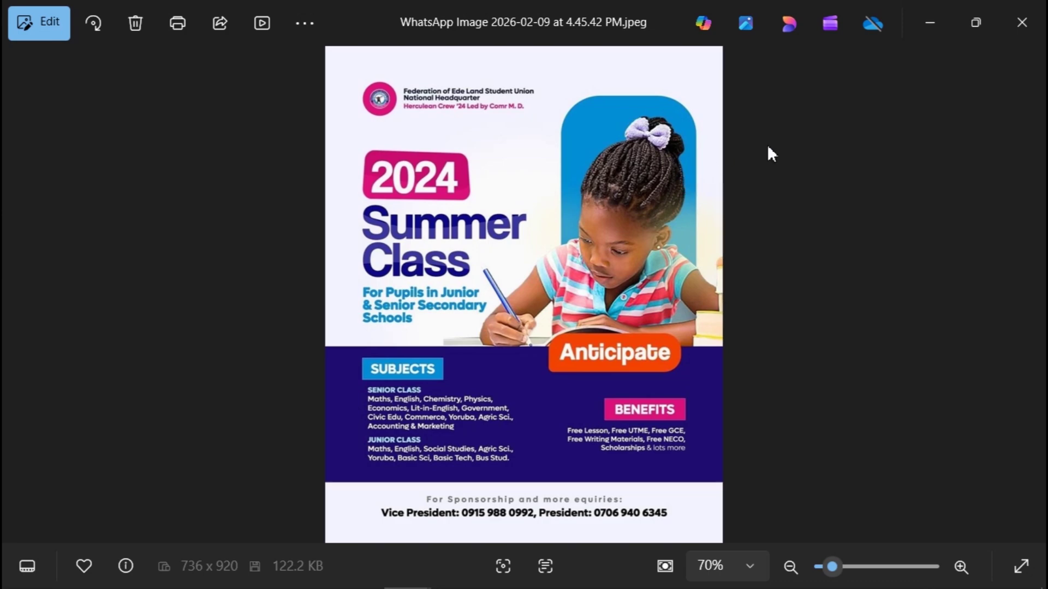
click(929, 23)
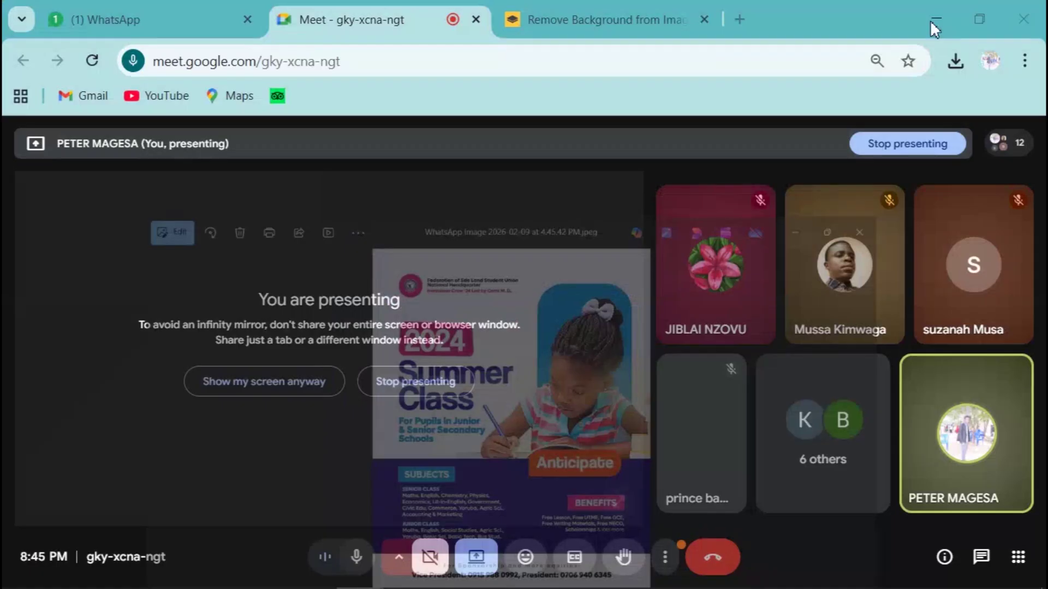
mouse_move(265, 569)
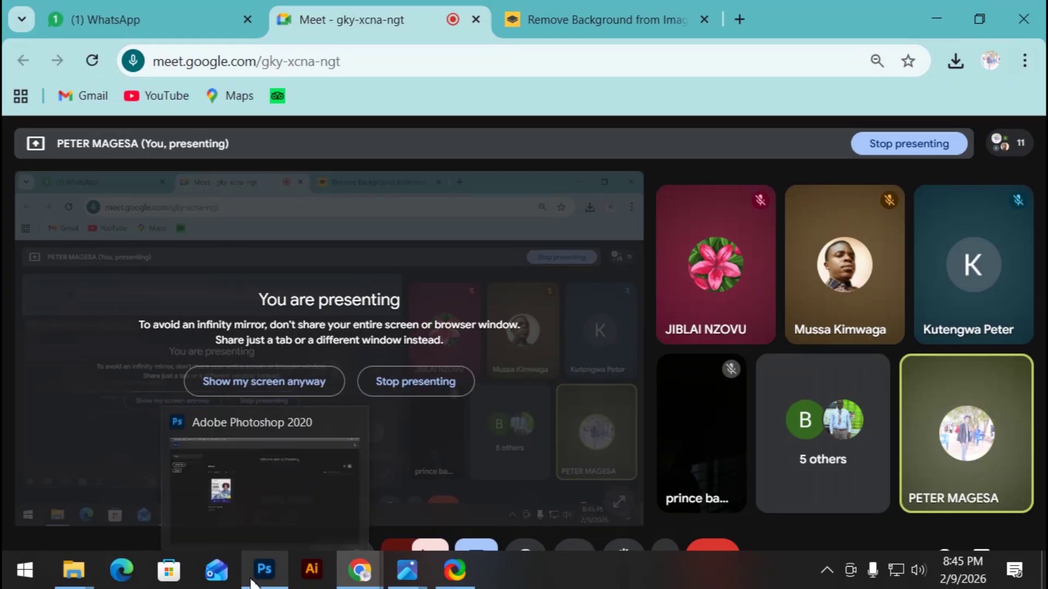
click(268, 520)
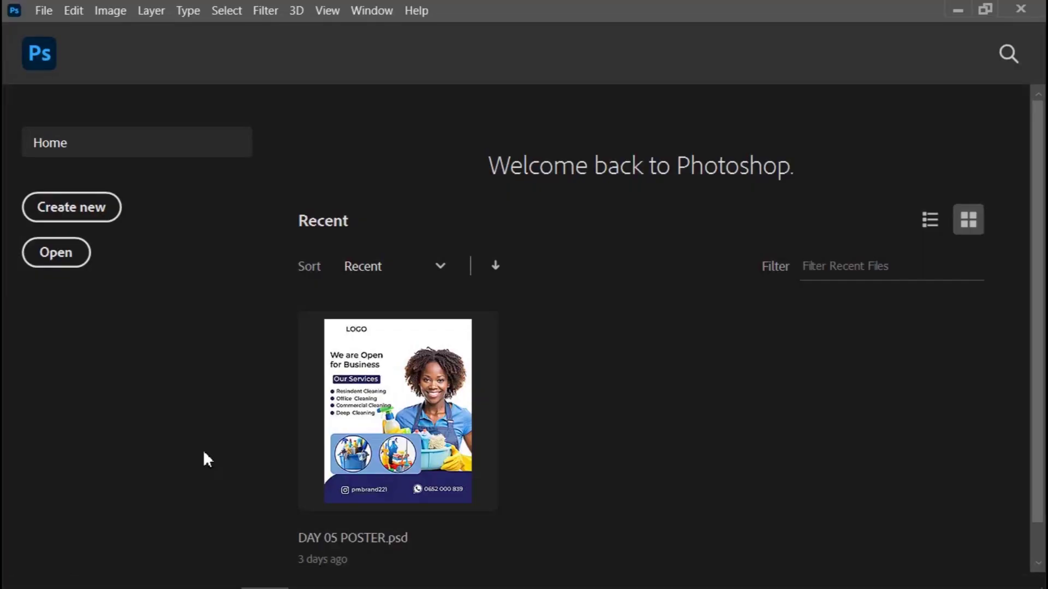
scroll(345, 379, down, 1)
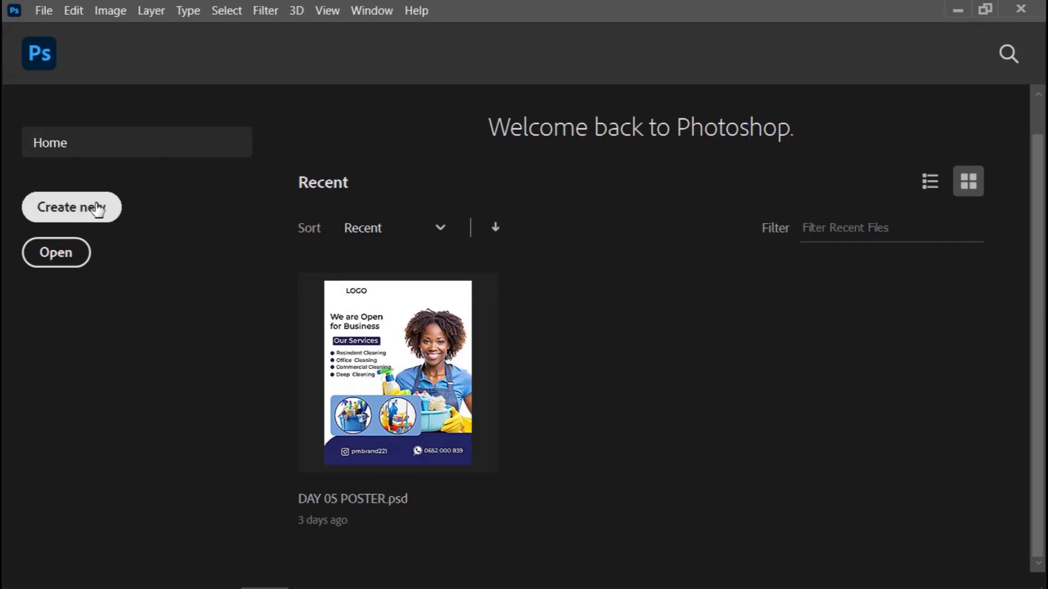
Step: Start a new document from the Print A5 preset with units in centimetres
click(82, 211)
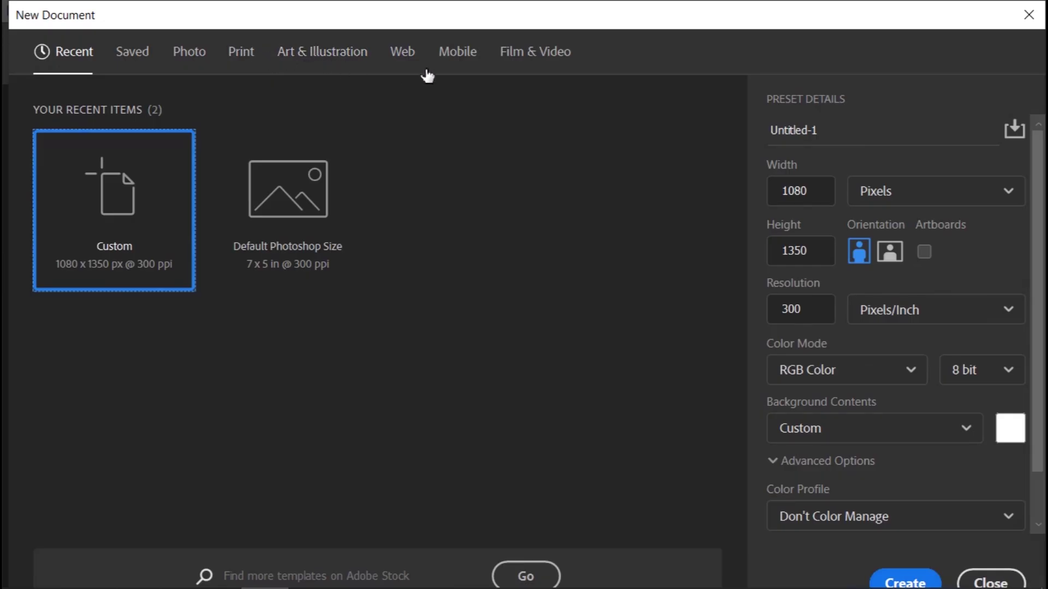
click(240, 74)
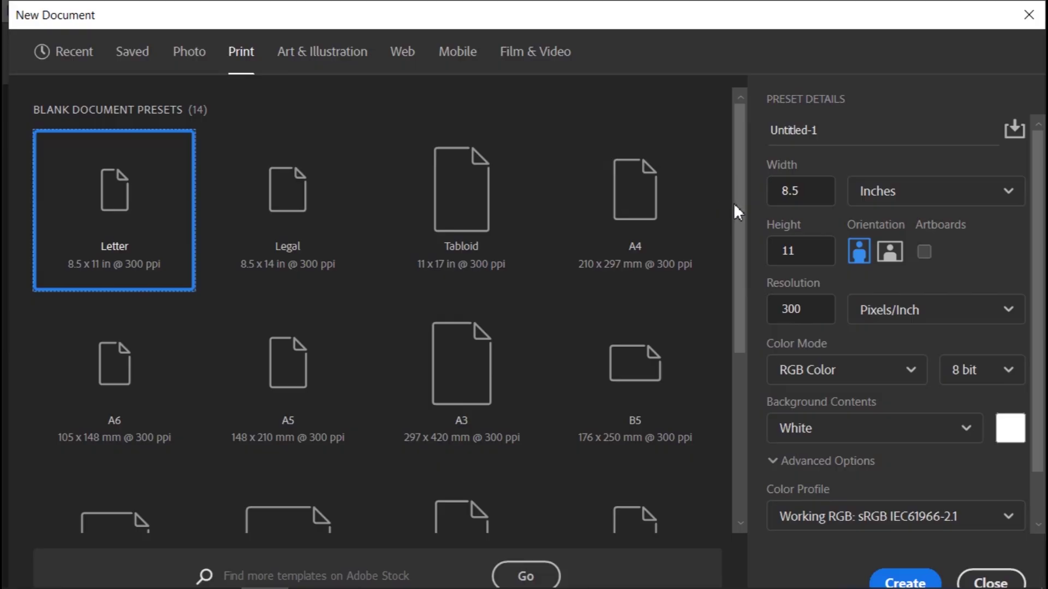
drag(739, 218, 740, 290)
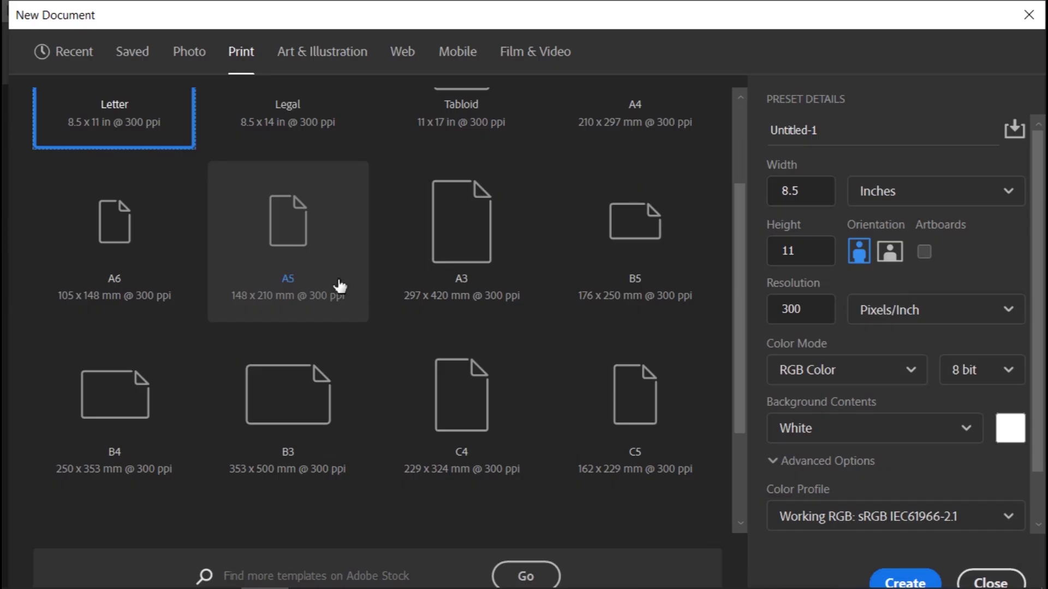
click(327, 265)
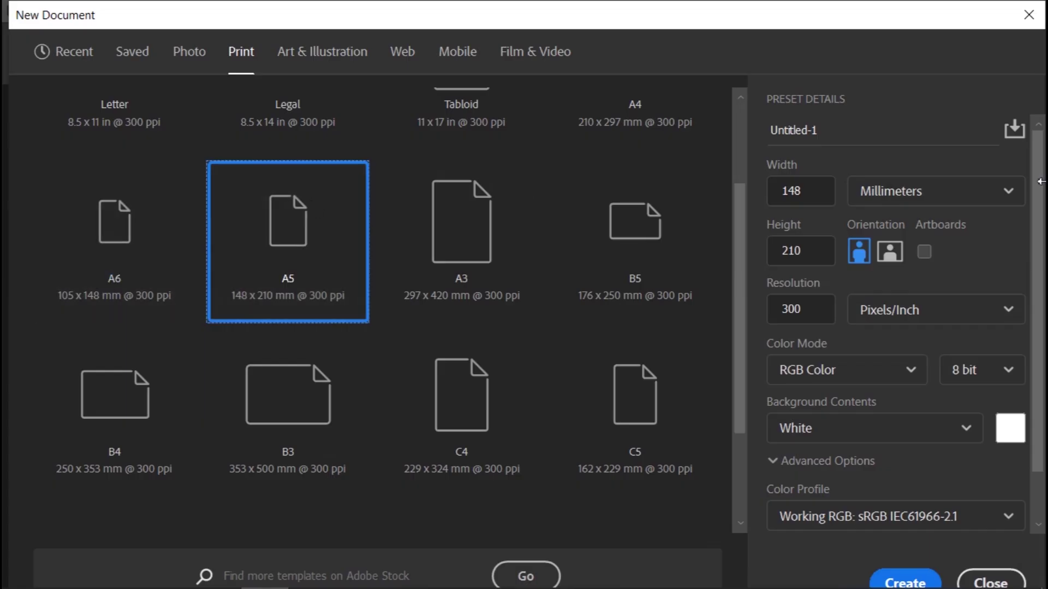
click(994, 195)
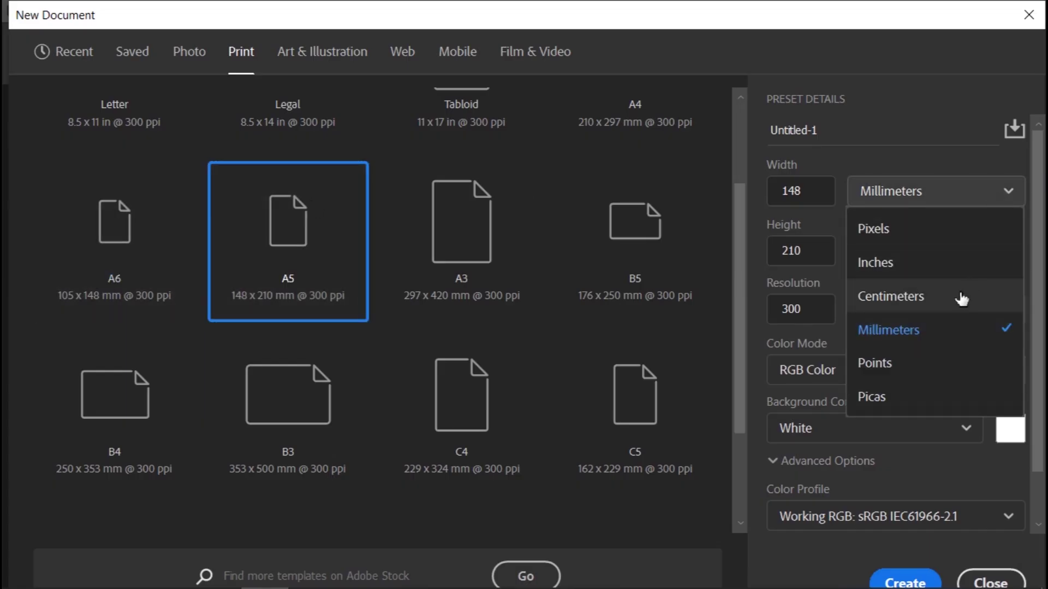
click(958, 295)
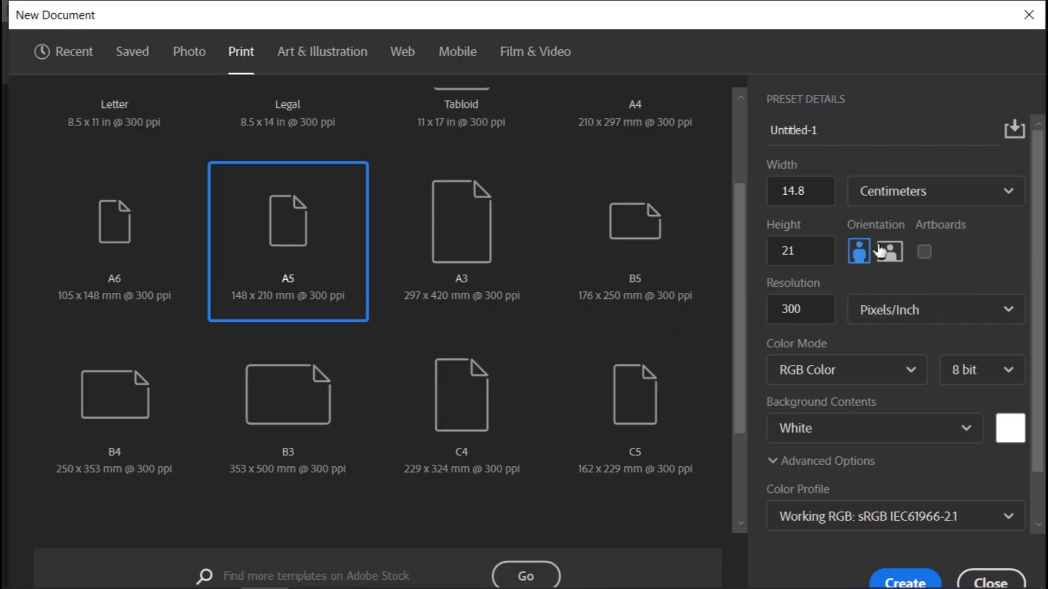
Step: Check the 14.8 × 21 cm page size and set Color Mode to CMYK Color
click(816, 192)
drag(817, 192, 774, 195)
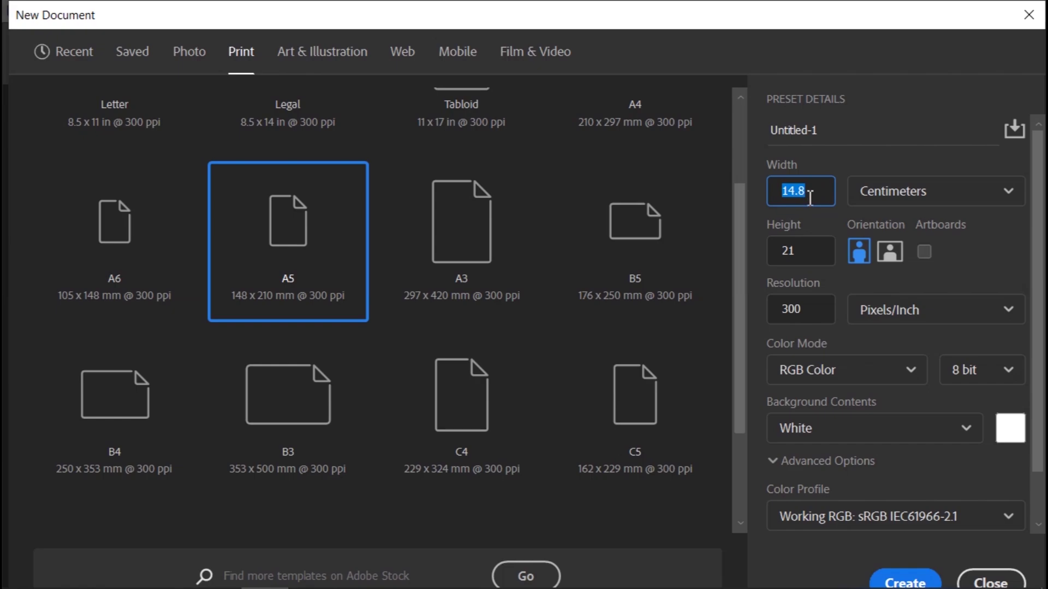
click(797, 251)
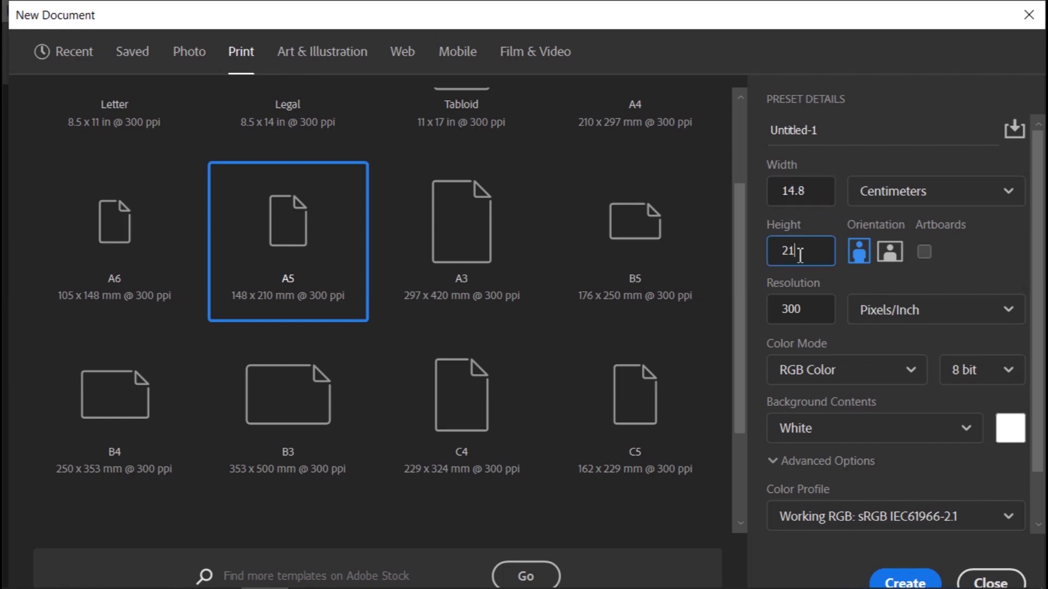
click(818, 192)
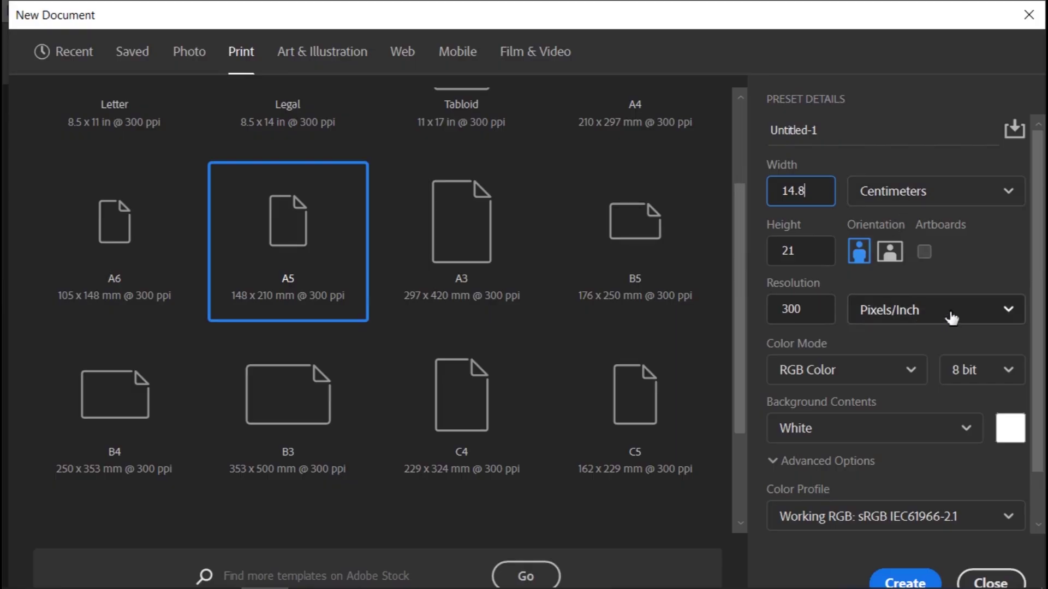
click(829, 376)
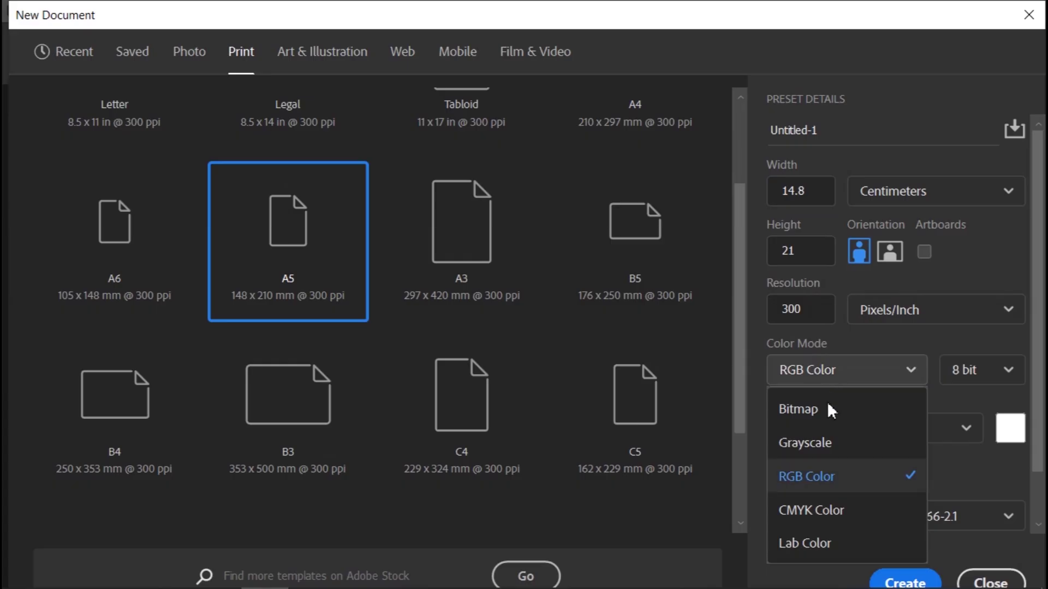
click(829, 513)
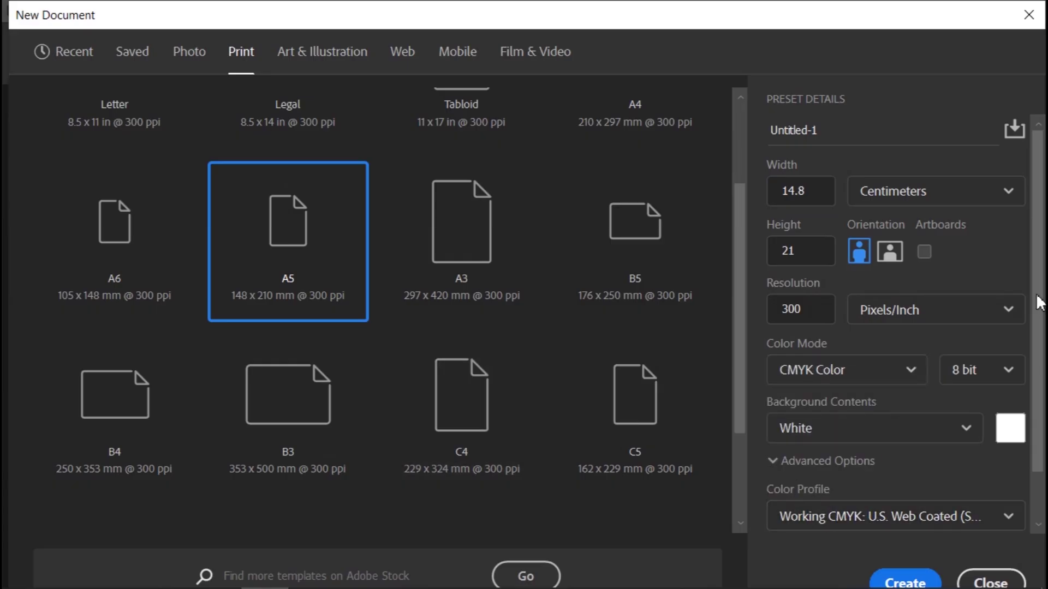
scroll(1033, 480, down, 2)
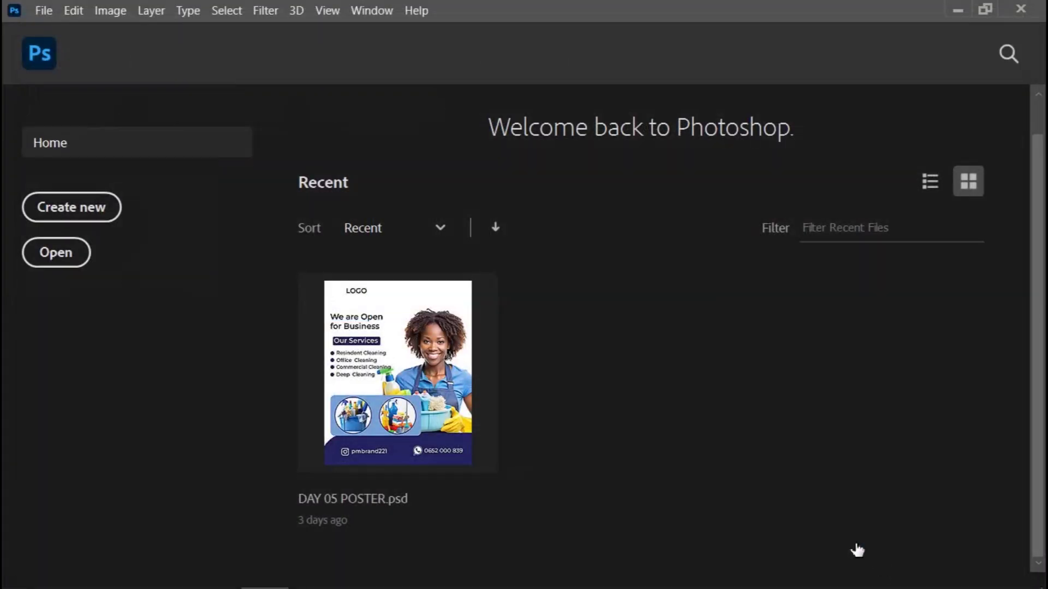
Step: Create the blank A5 CMYK document and zoom out to see the whole page
click(383, 352)
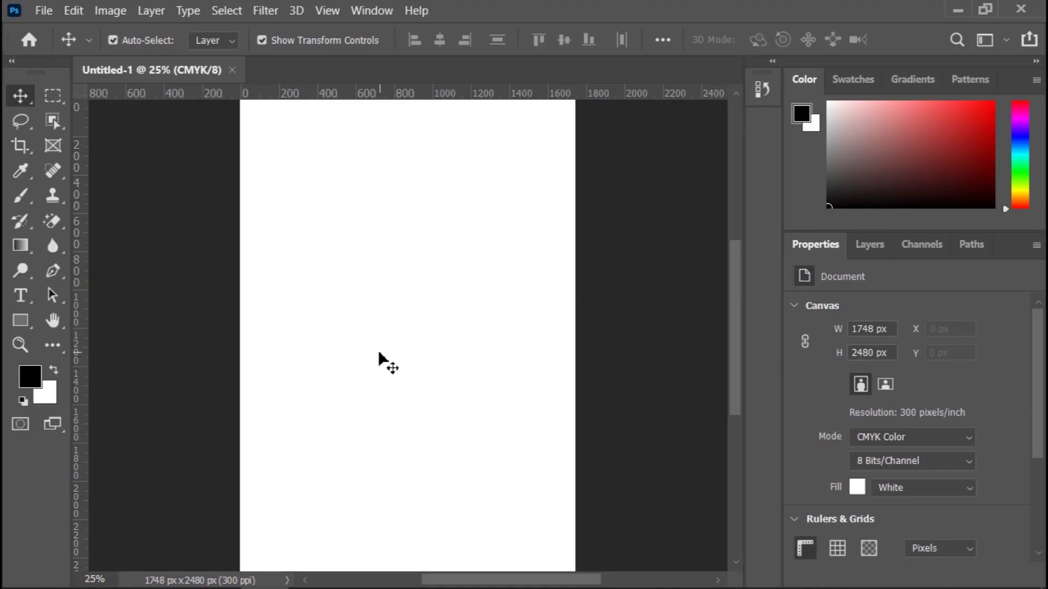
key(ctrl)
key(ctrl+minus)
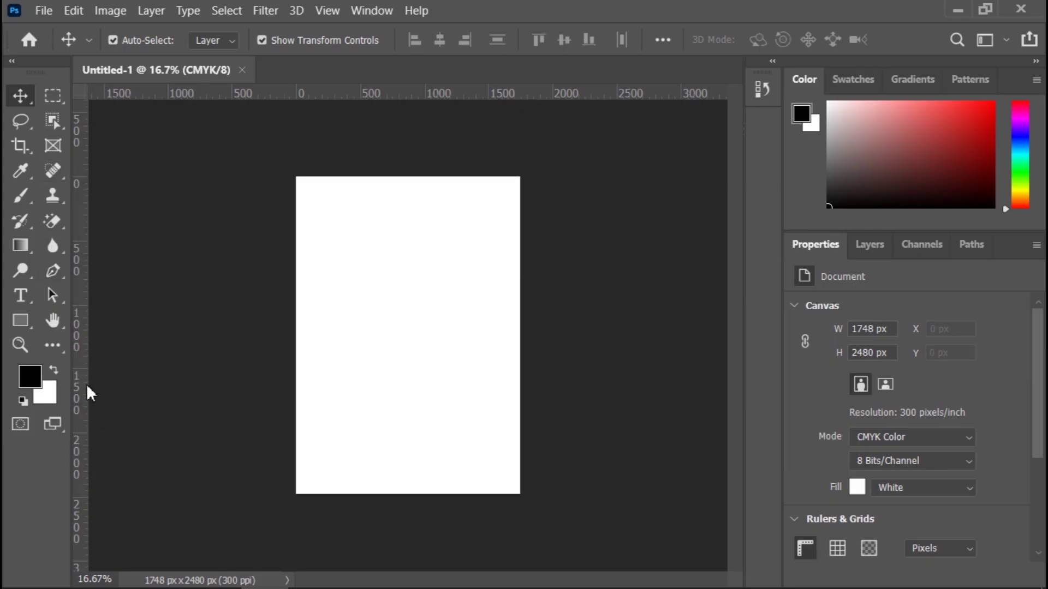
Step: Drag a vertical guide from the left ruler and fine-tune it at the page's left edge
drag(82, 389, 304, 373)
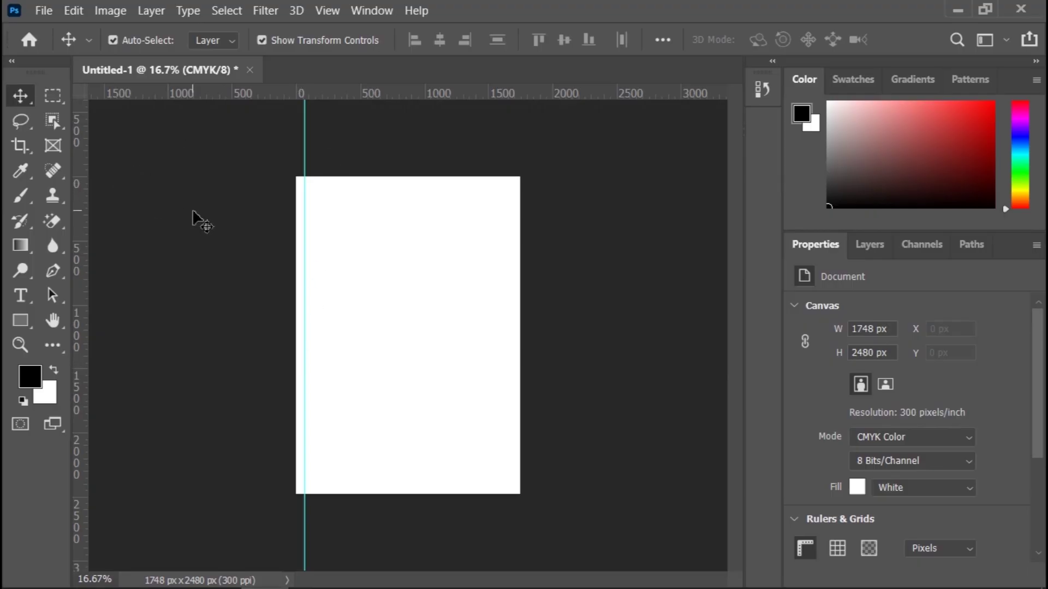
key(ctrl+plus)
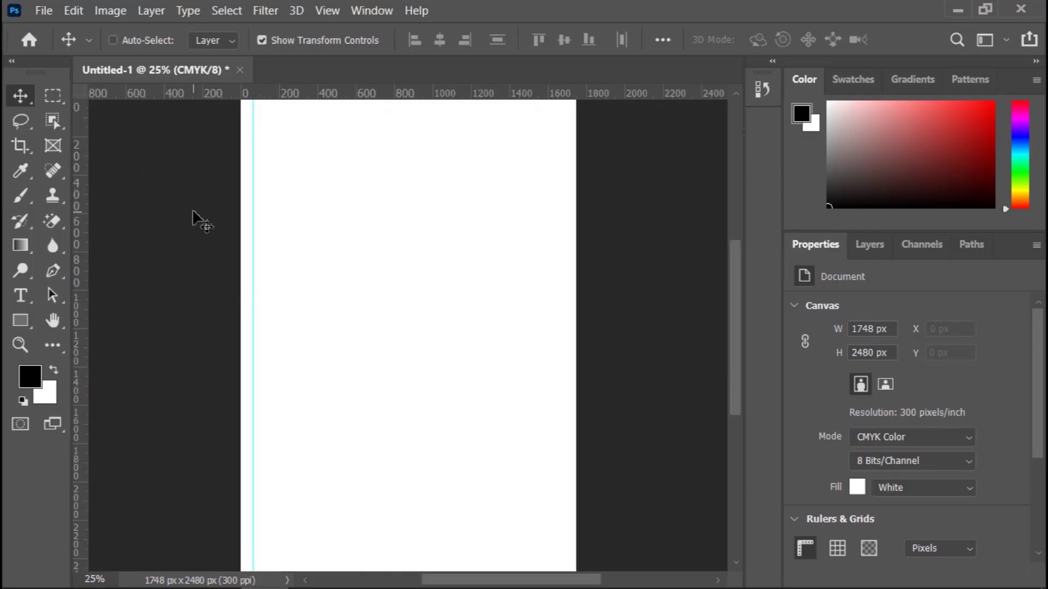
key(ctrl)
key(ctrl+plus)
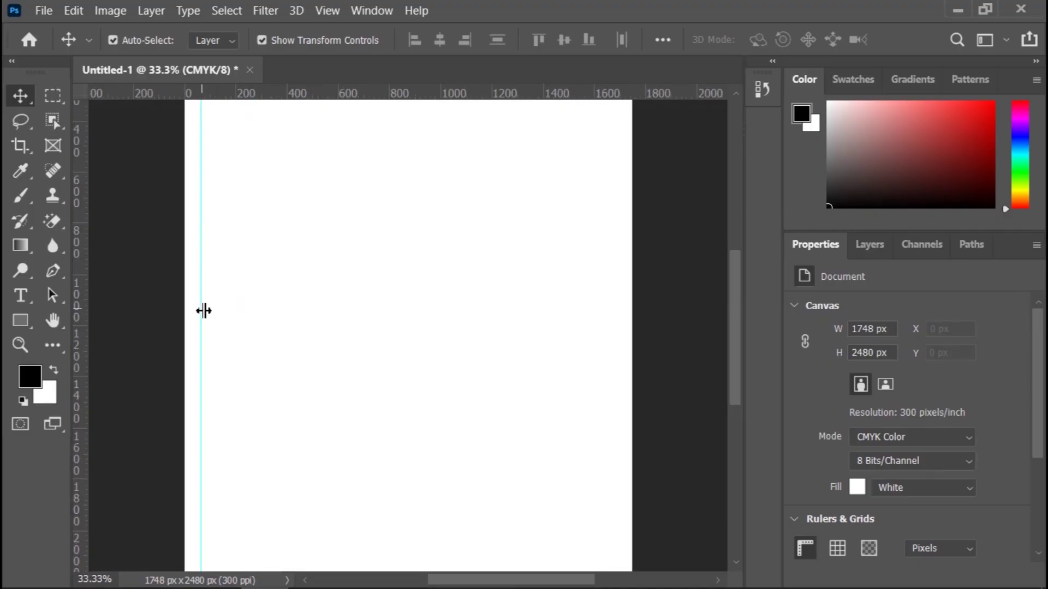
drag(199, 311, 622, 374)
Step: Place horizontal guides along the page's top and bottom edges, then zoom out to view the framed page
scroll(381, 242, up, 3)
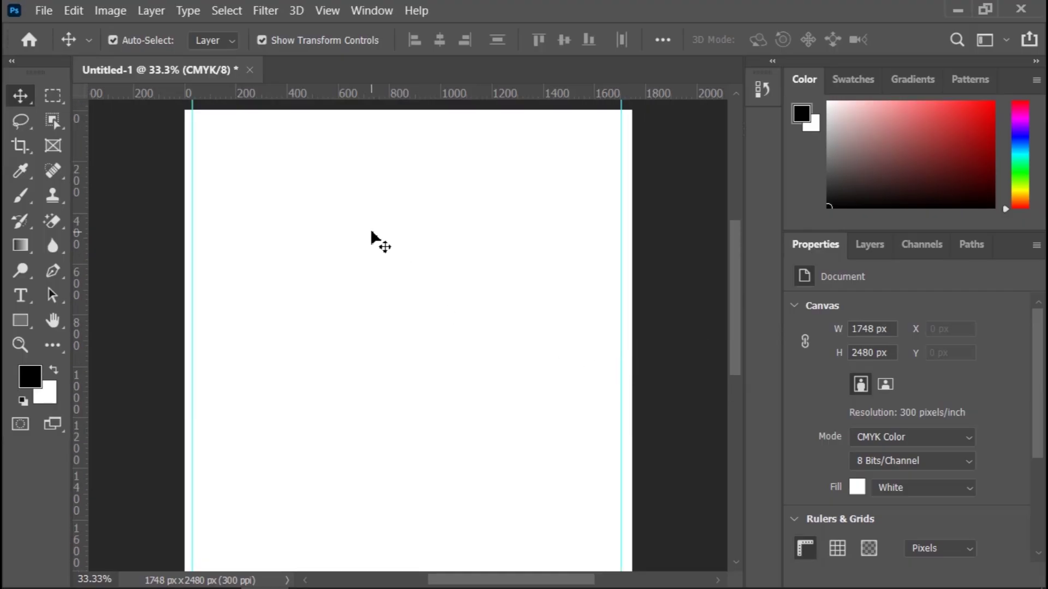
drag(453, 95, 452, 166)
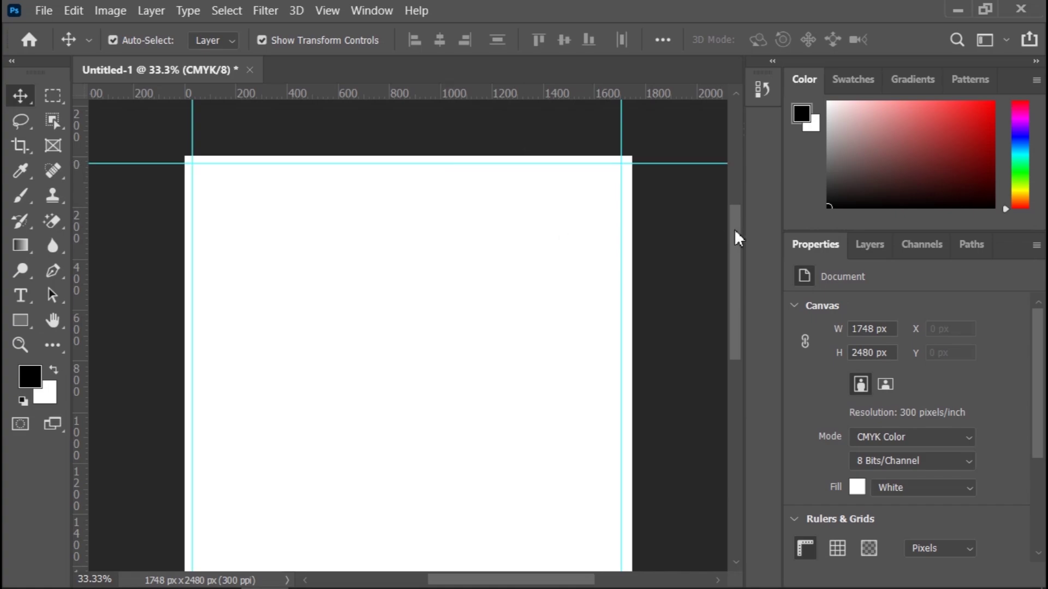
drag(734, 234, 732, 351)
drag(447, 94, 379, 440)
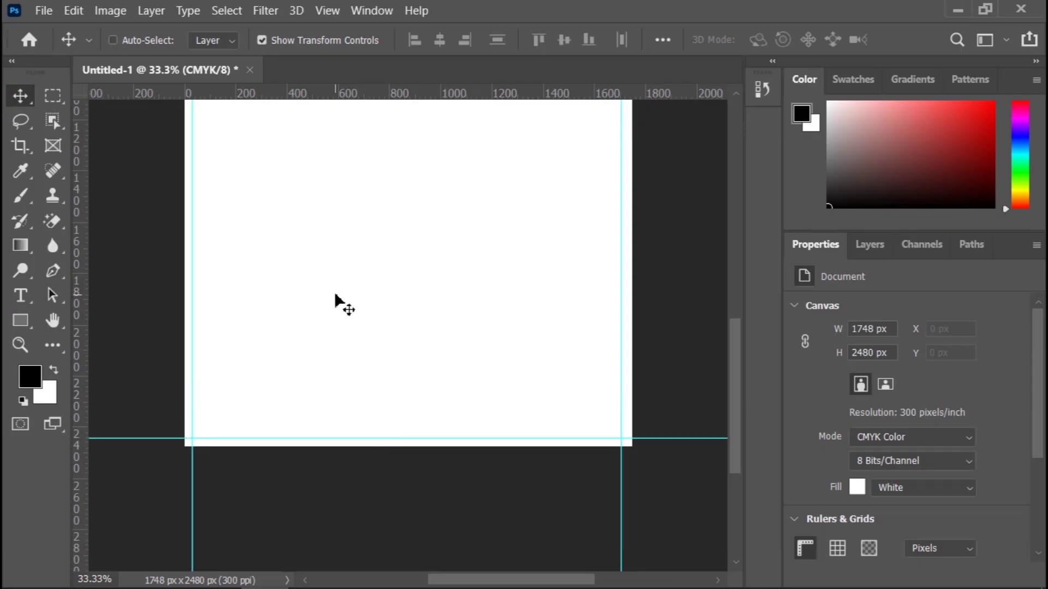
key(ctrl+minus)
key(ctrl+minus)
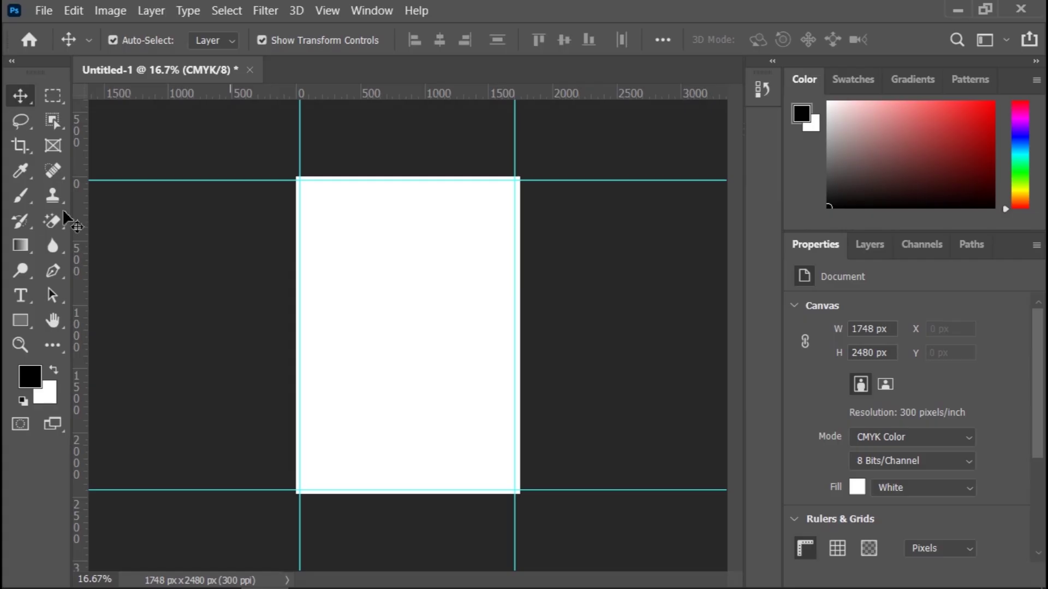
Step: Reopen the 2024 Summer Class reference flyer in Photos for comparison
mouse_move(407, 570)
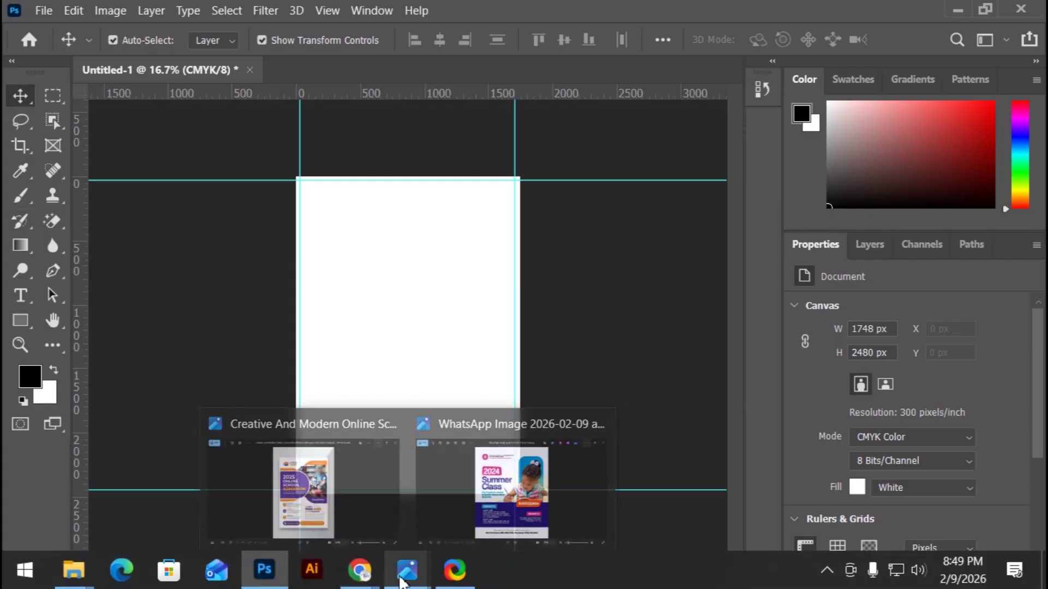
click(494, 495)
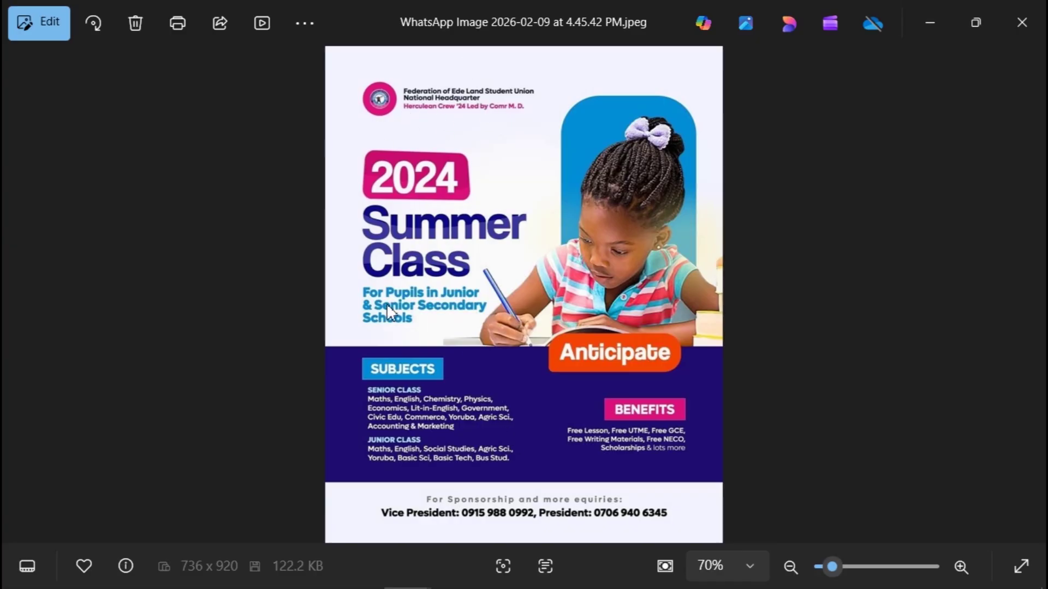
mouse_move(382, 584)
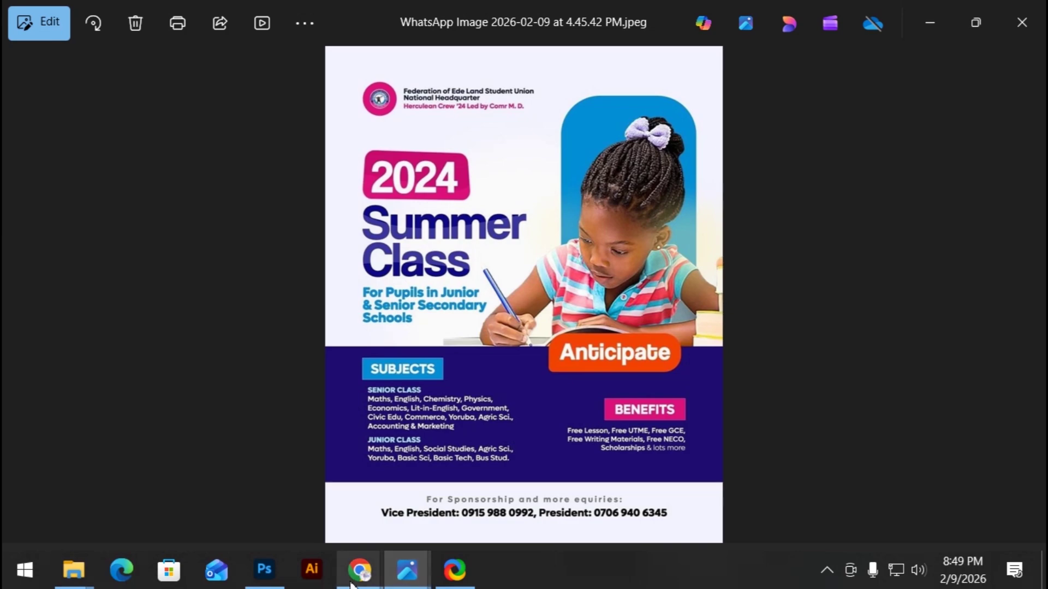
Step: Back in Photoshop, draw a 440 × 1152 px rectangle on the page's right side
mouse_move(264, 579)
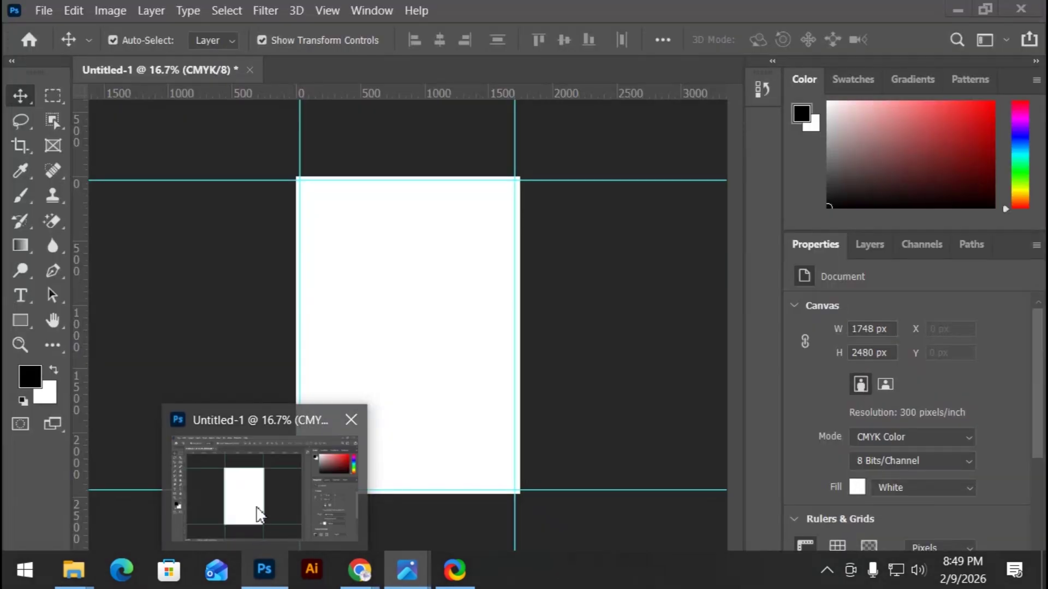
click(257, 510)
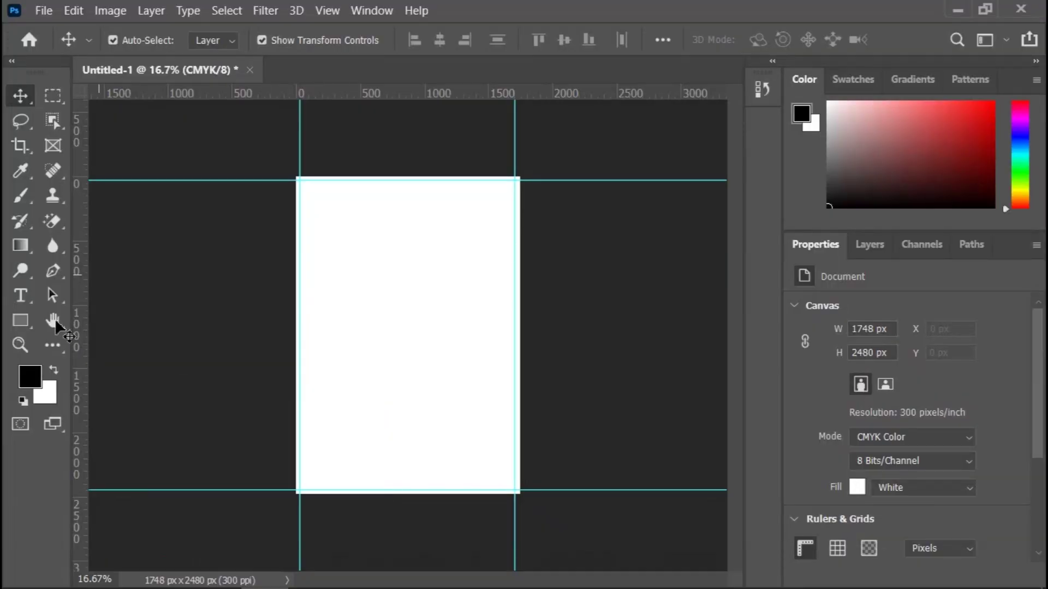
click(27, 327)
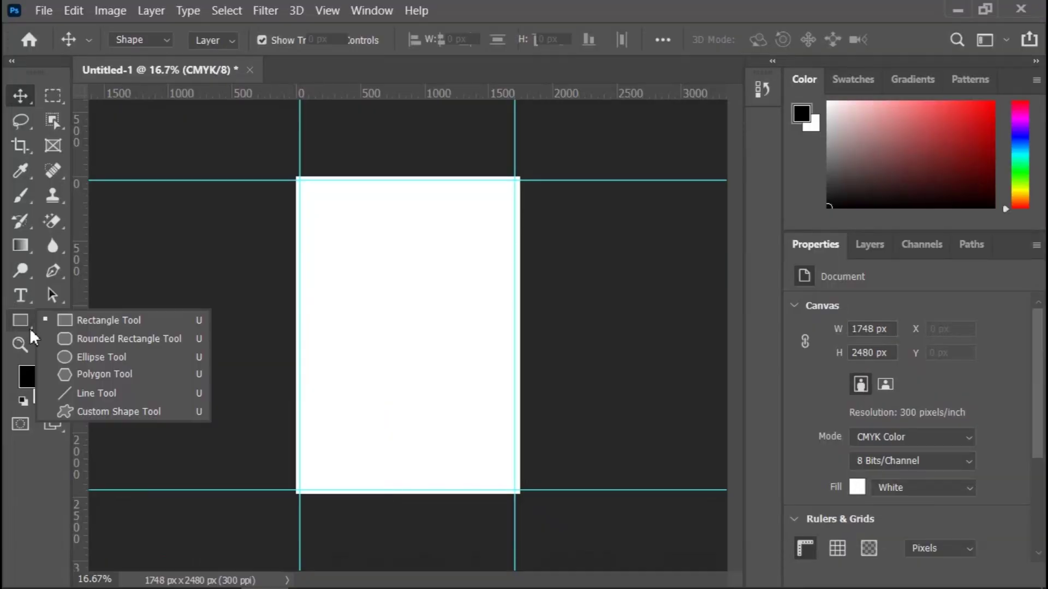
click(81, 320)
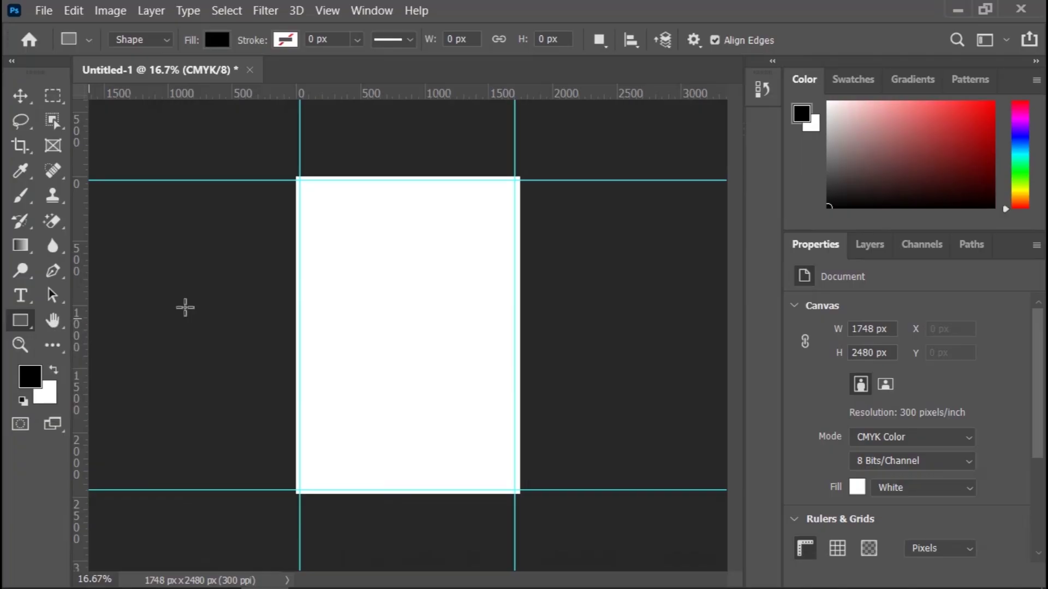
drag(460, 222, 515, 369)
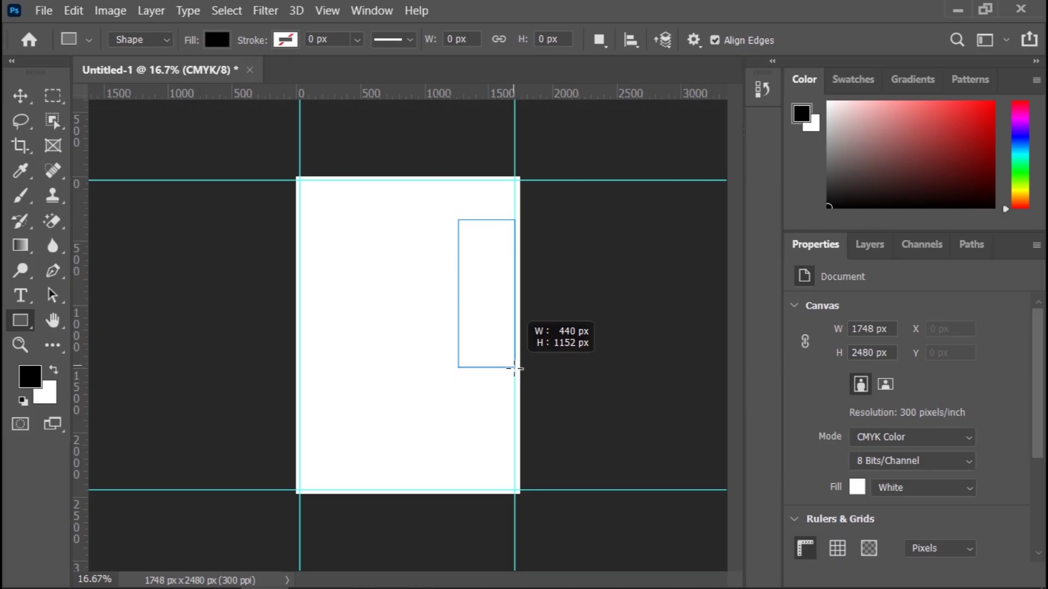
drag(514, 368, 514, 368)
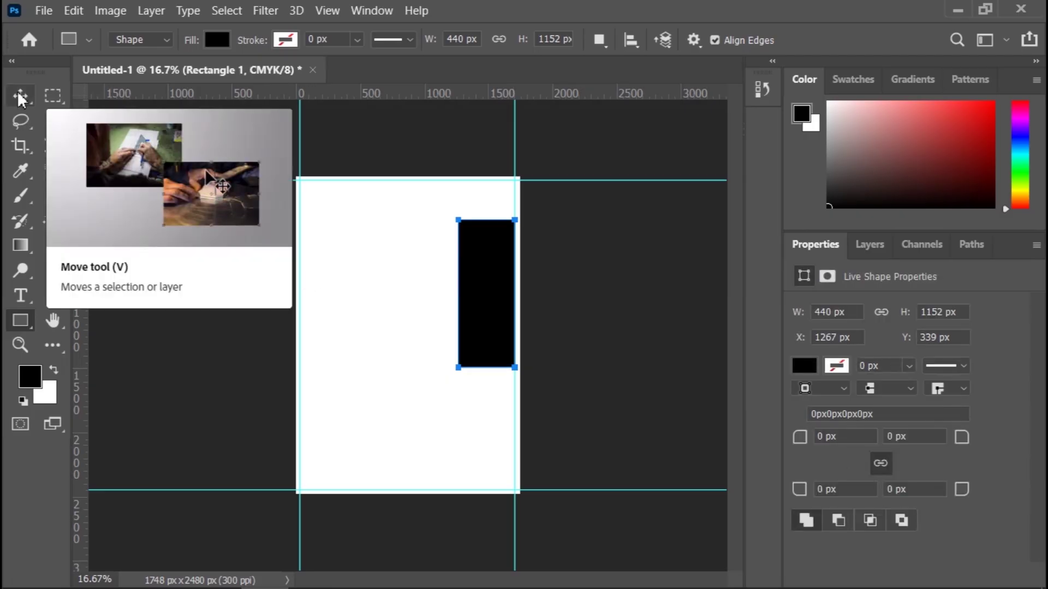
Step: Resize the rectangle leftward to 727 px wide with the Move tool, then deselect it
click(21, 98)
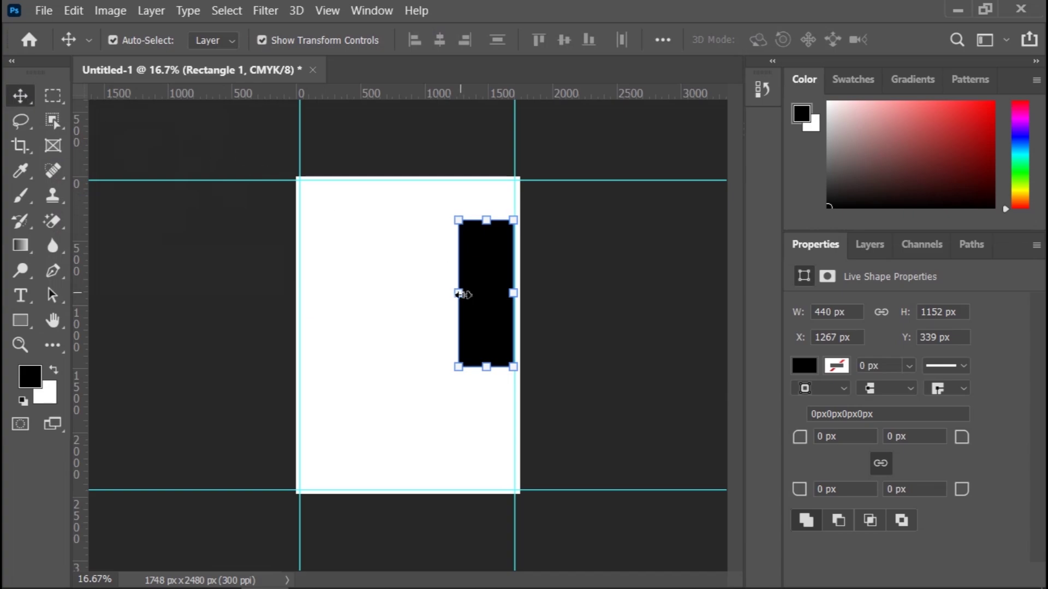
drag(458, 295, 357, 304)
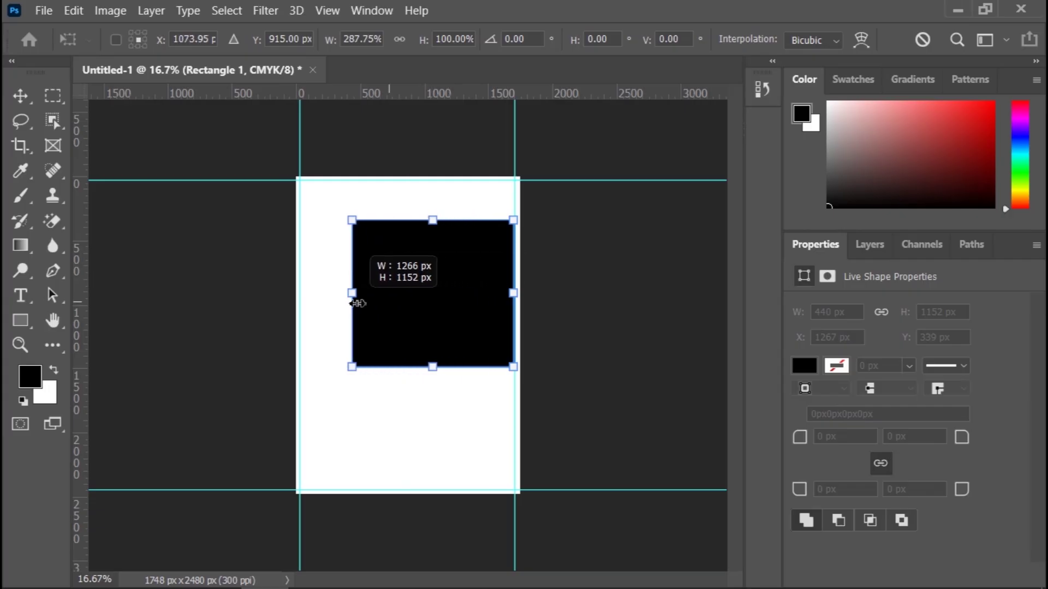
drag(357, 303, 427, 307)
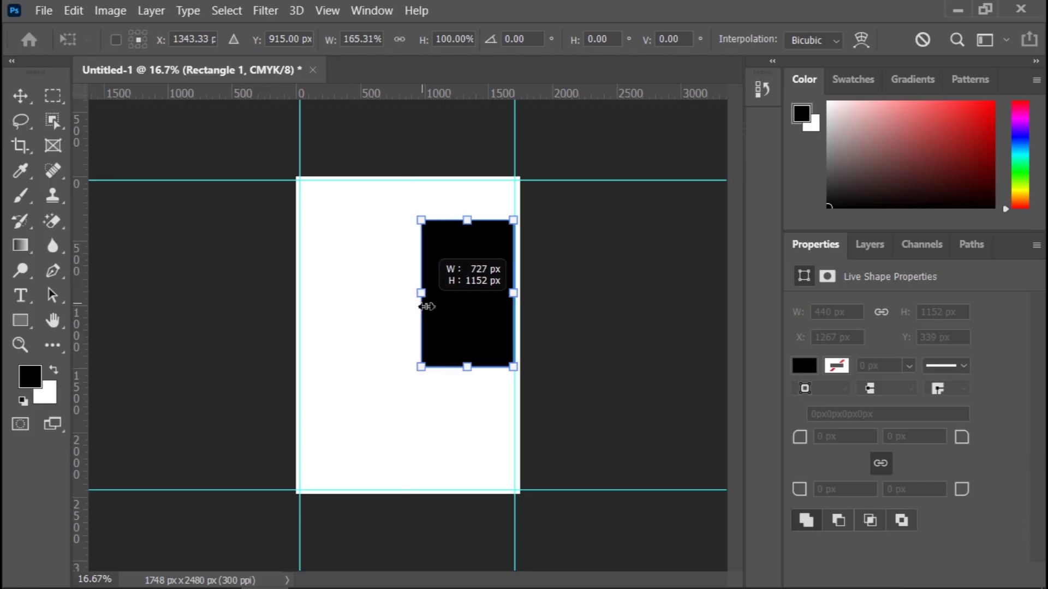
drag(426, 306, 424, 305)
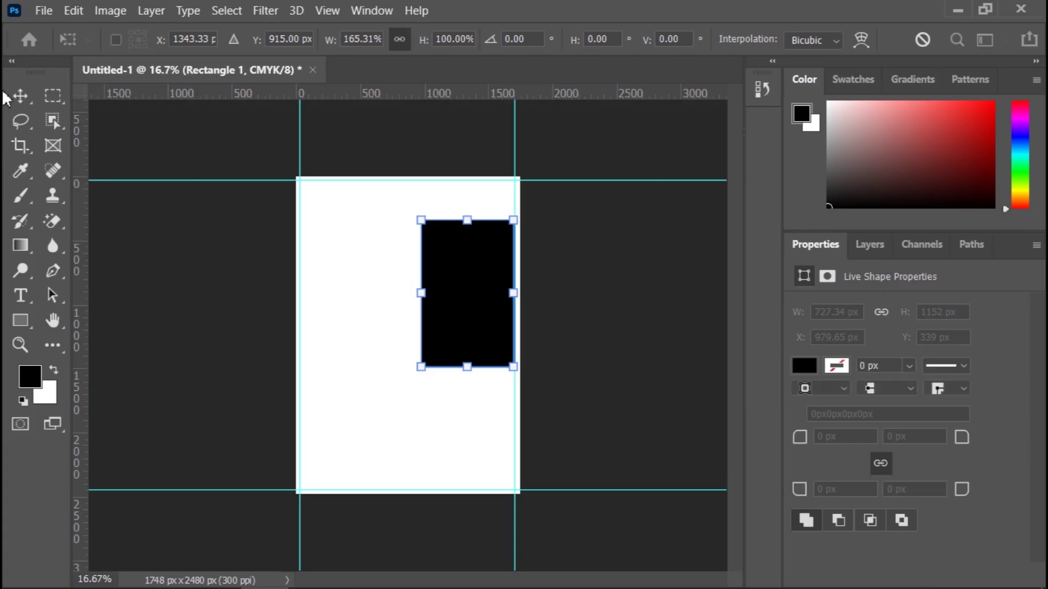
click(21, 96)
drag(174, 279, 303, 388)
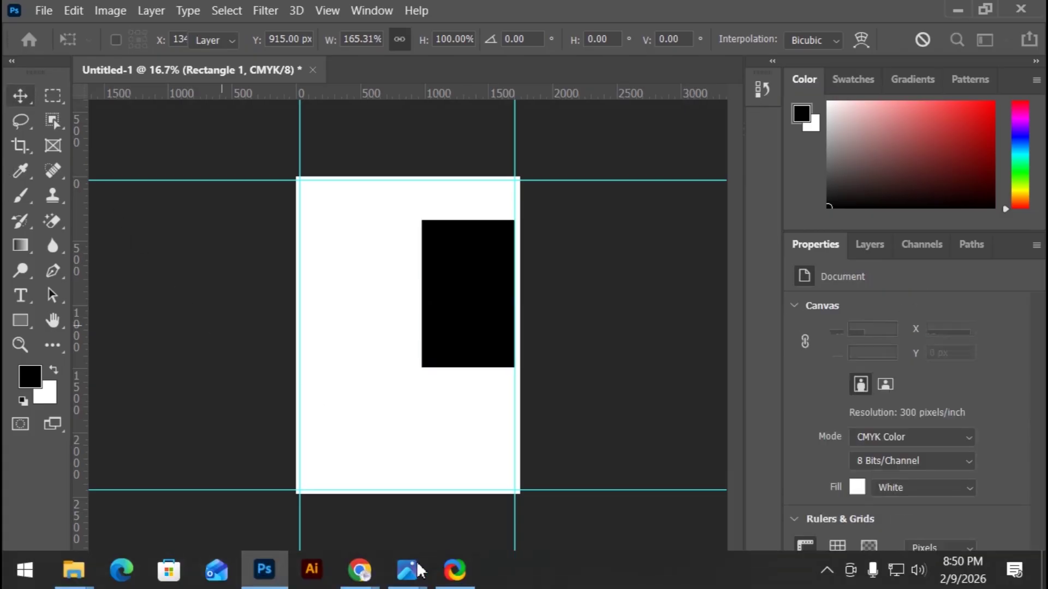
Step: Open the reference flyer photo from the Photos taskbar preview
mouse_move(419, 571)
click(566, 488)
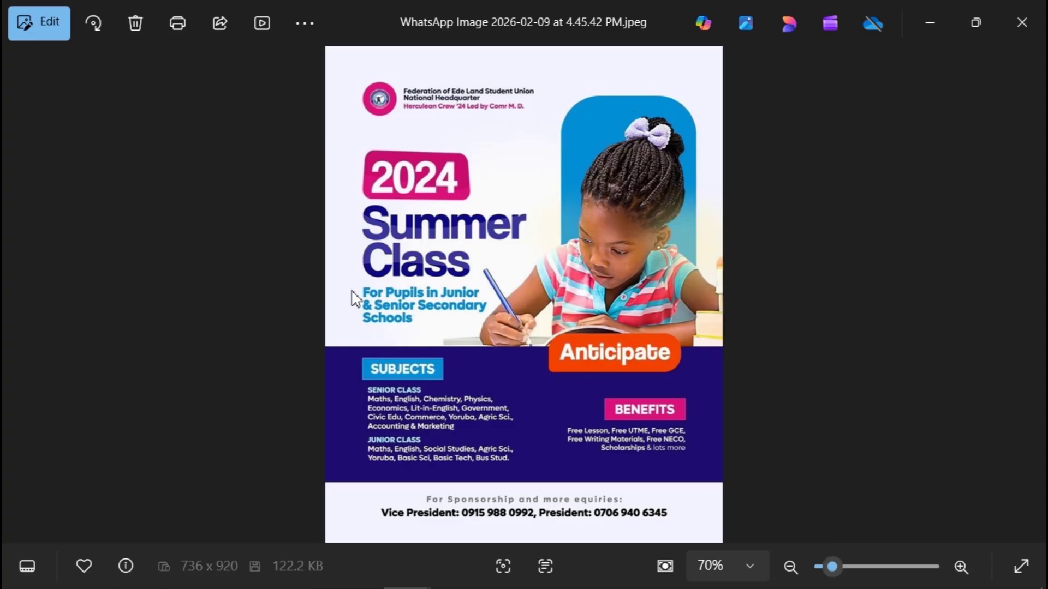
Step: Return to Photoshop, select the rectangle and set its corner radius to 188 px
mouse_move(360, 584)
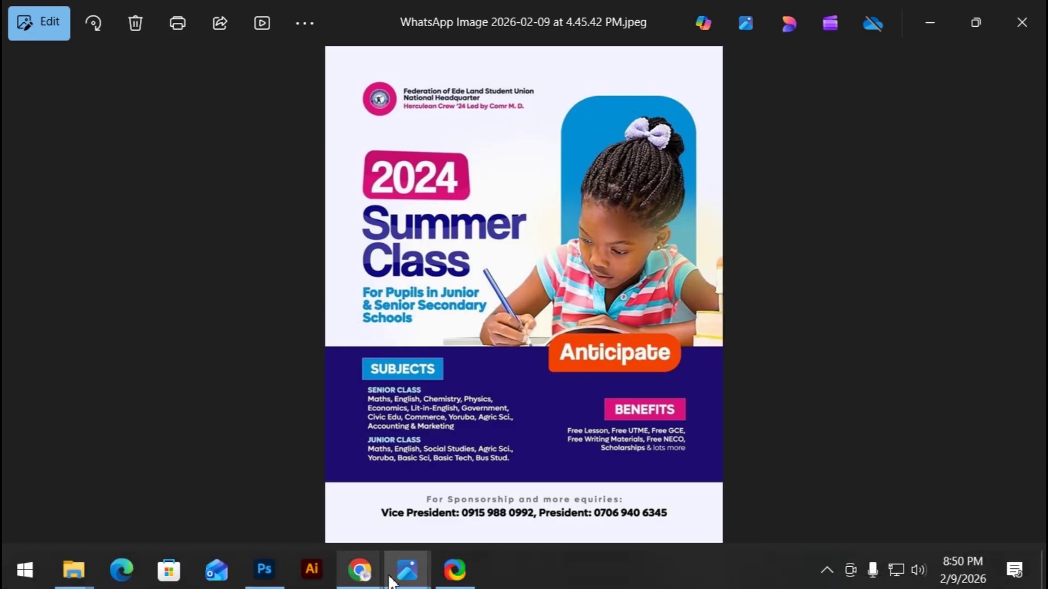
mouse_move(264, 570)
click(280, 502)
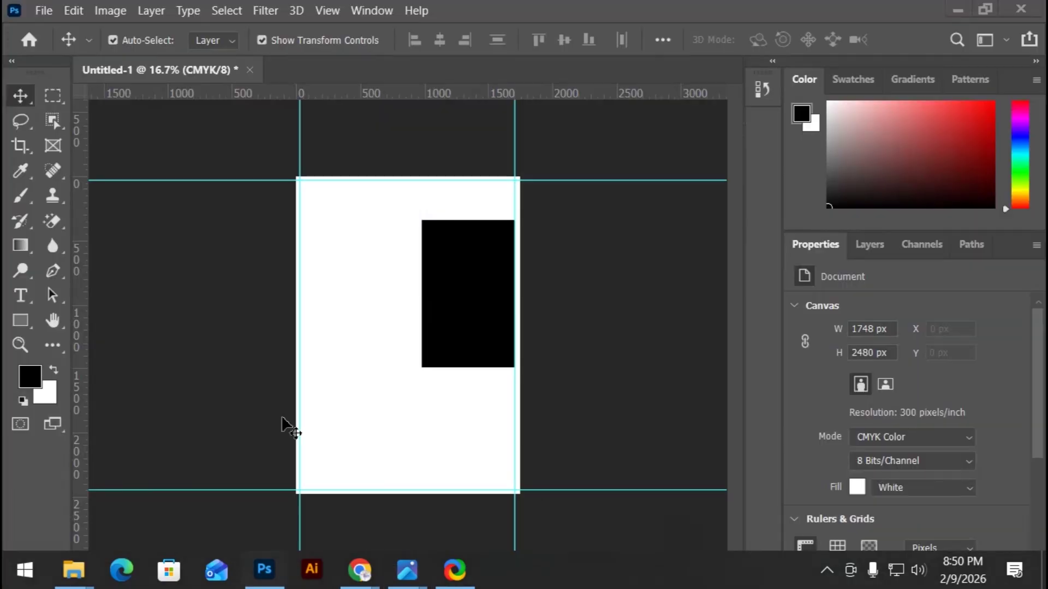
click(464, 321)
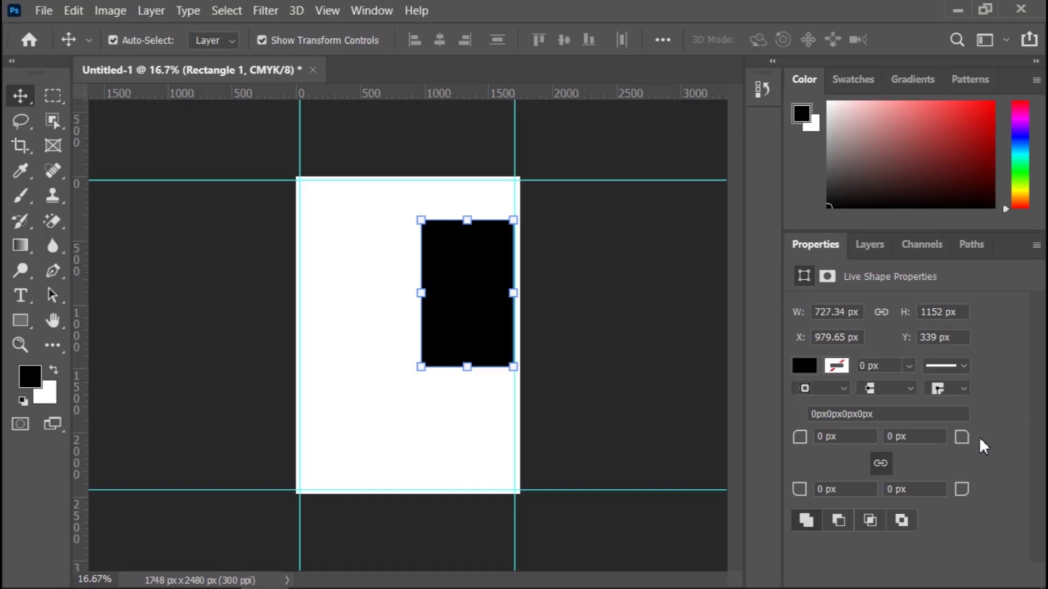
drag(970, 445, 1012, 439)
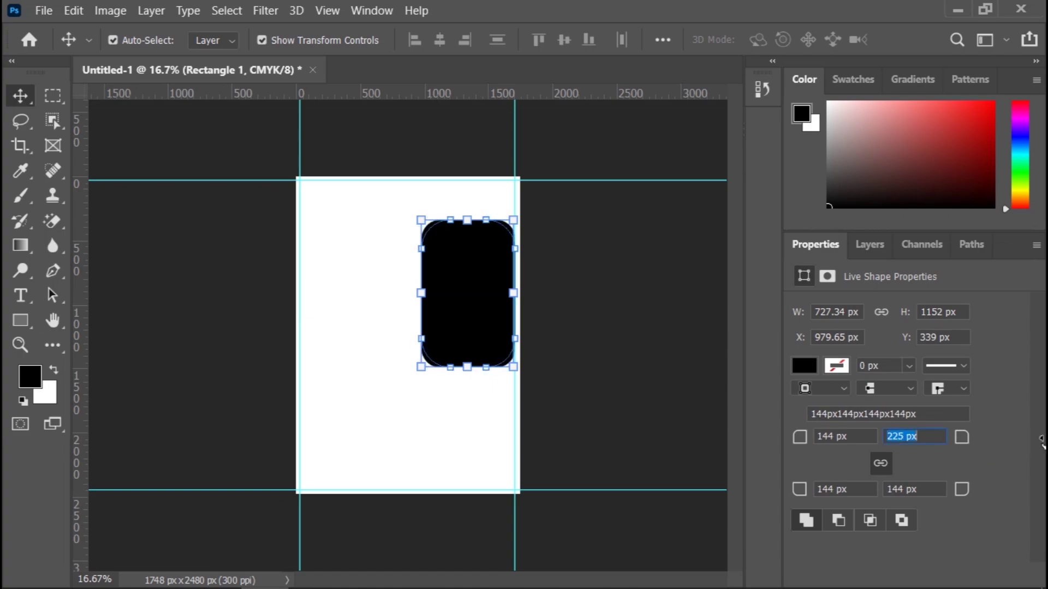
click(963, 444)
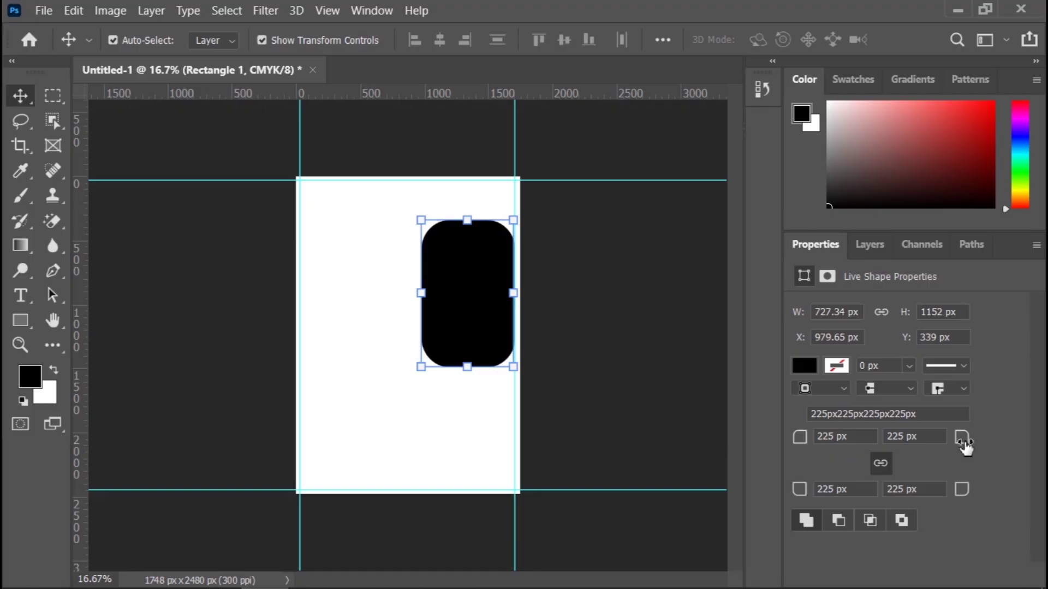
drag(965, 446, 936, 444)
click(881, 463)
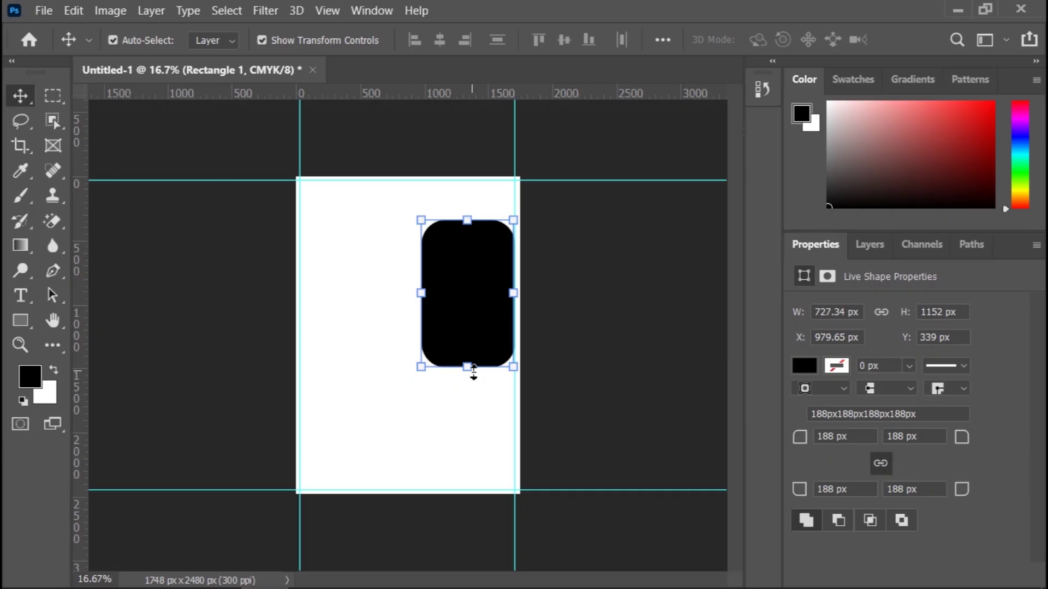
Step: Stretch the rounded rectangle down to about 1511 px tall, commit, and deselect it
drag(473, 372, 460, 417)
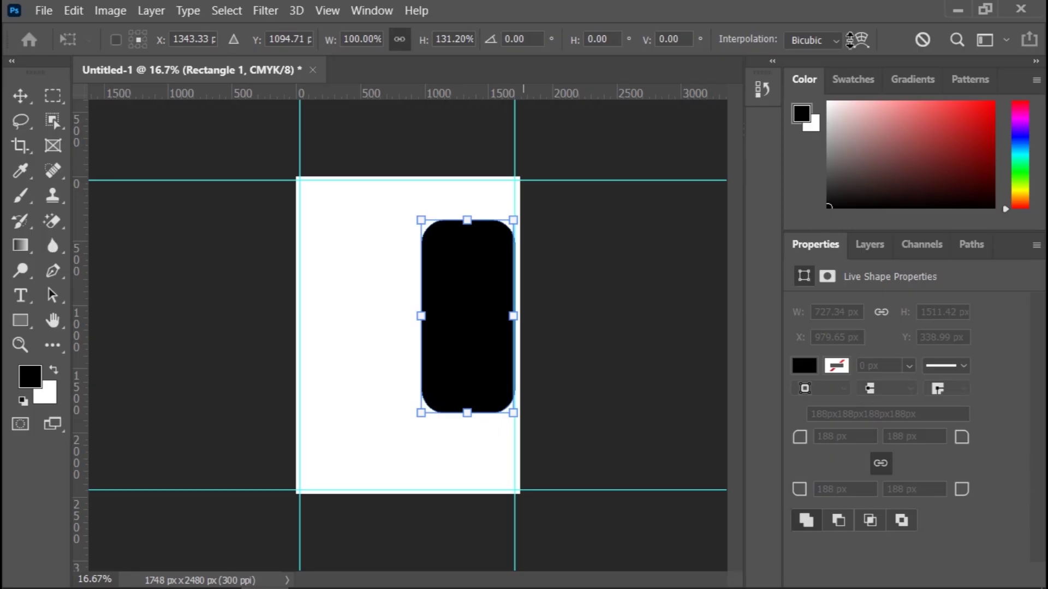
click(20, 97)
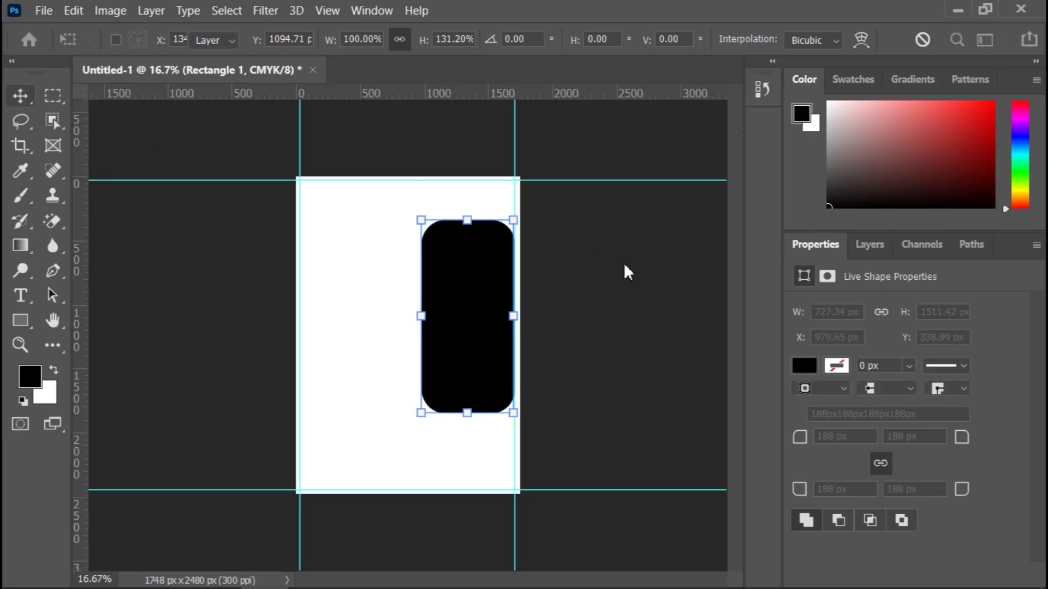
click(611, 281)
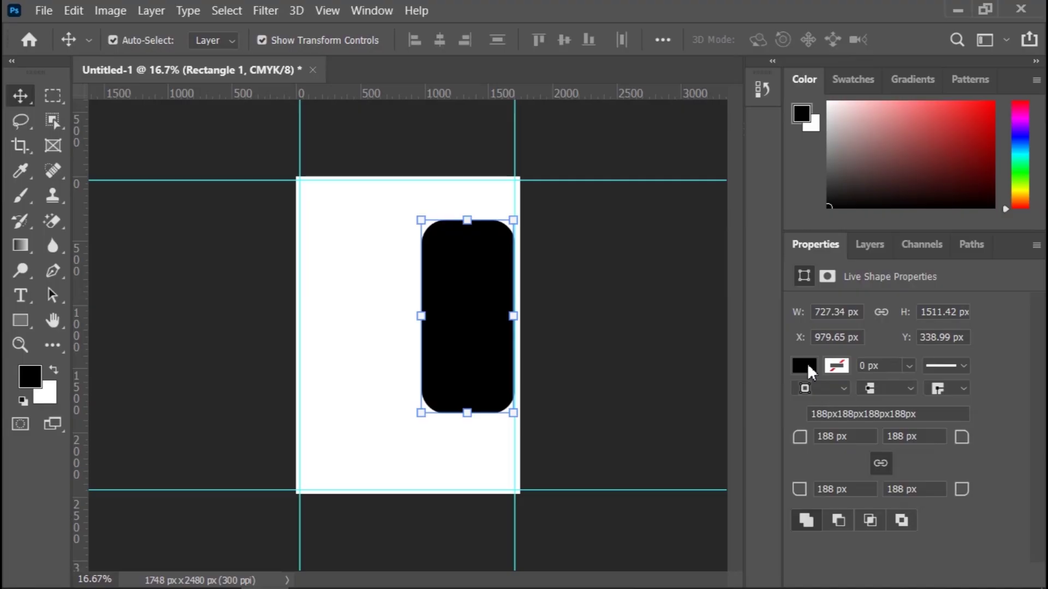
click(807, 362)
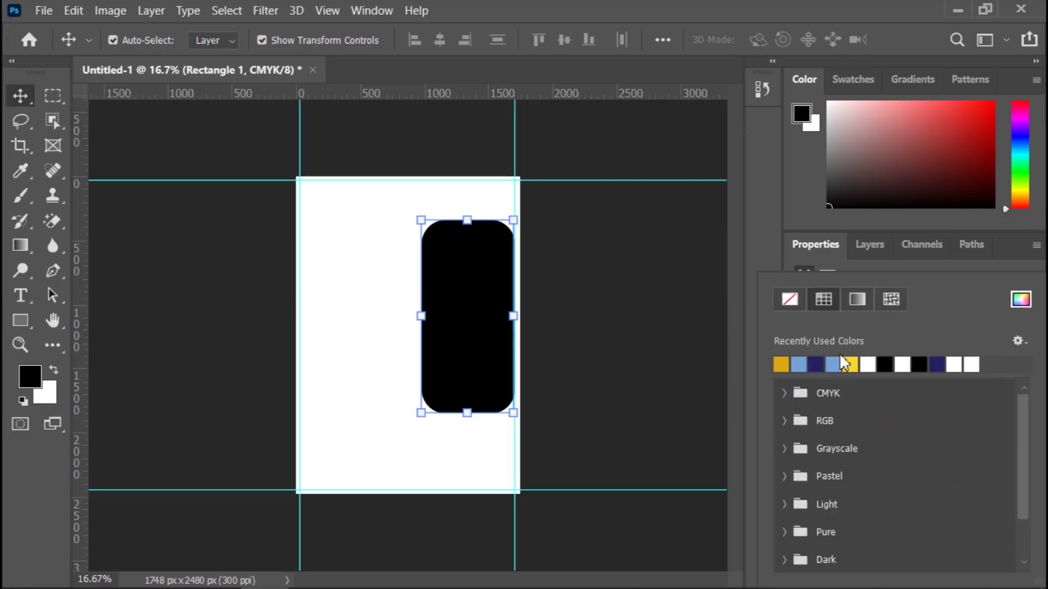
click(805, 248)
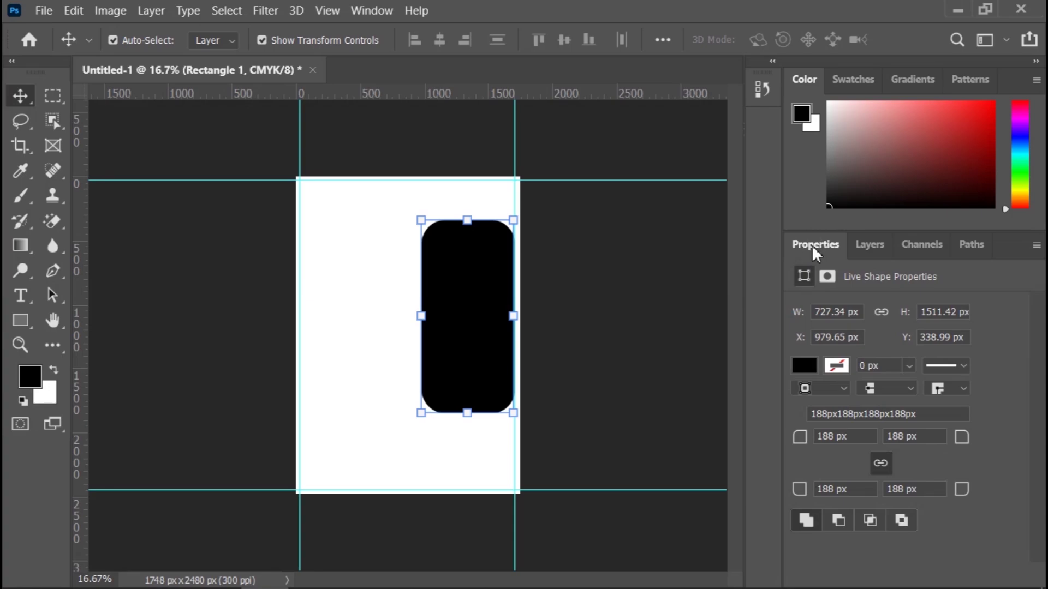
click(647, 291)
mouse_move(72, 584)
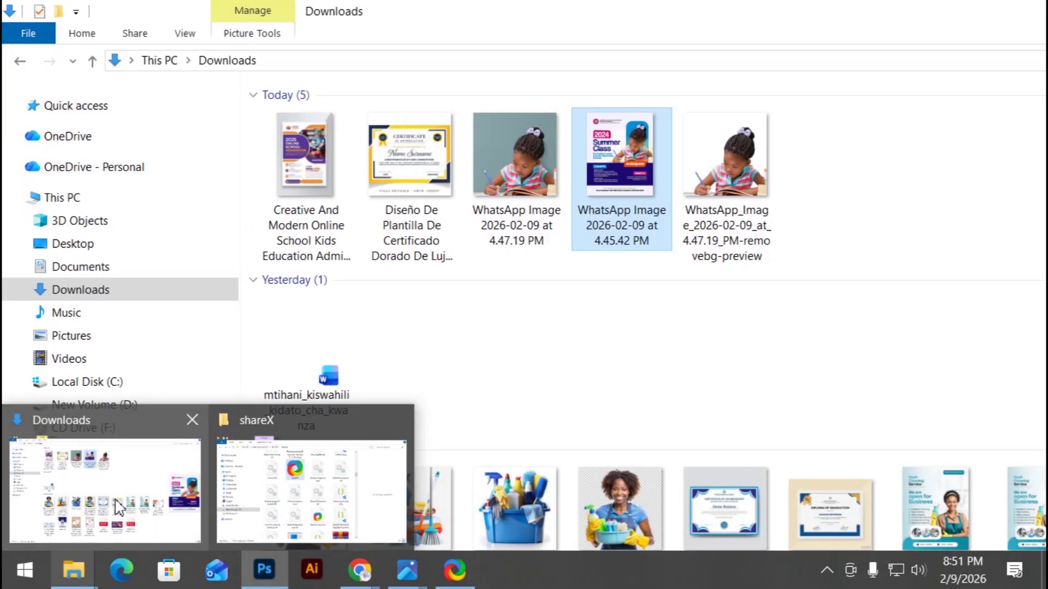
Step: Open a maximized Explorer window and drag PM Academy-01 from PM BRAND into Photoshop
click(117, 508)
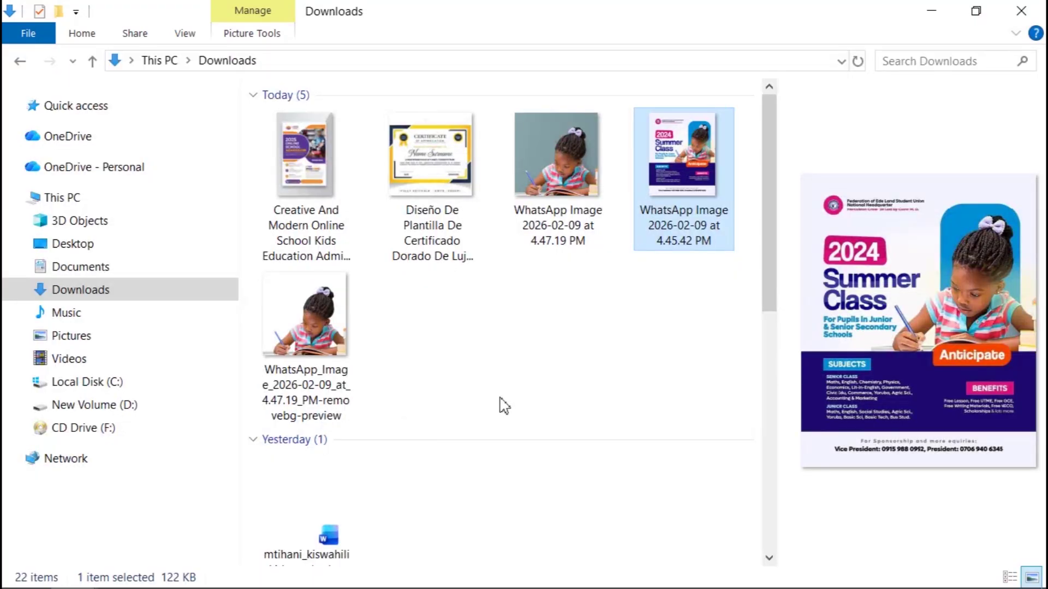
key(super+e)
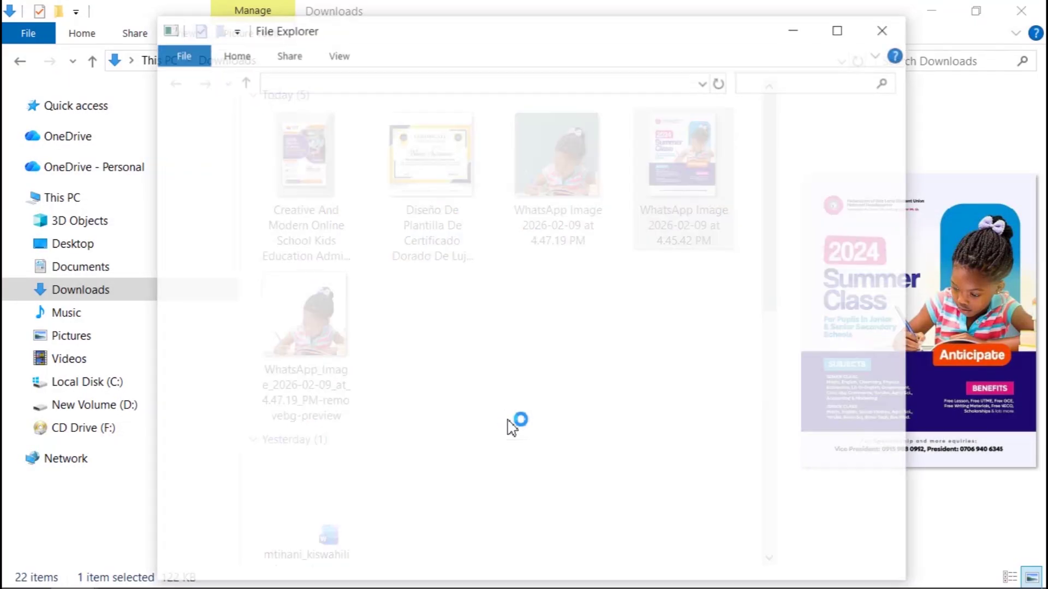
click(843, 37)
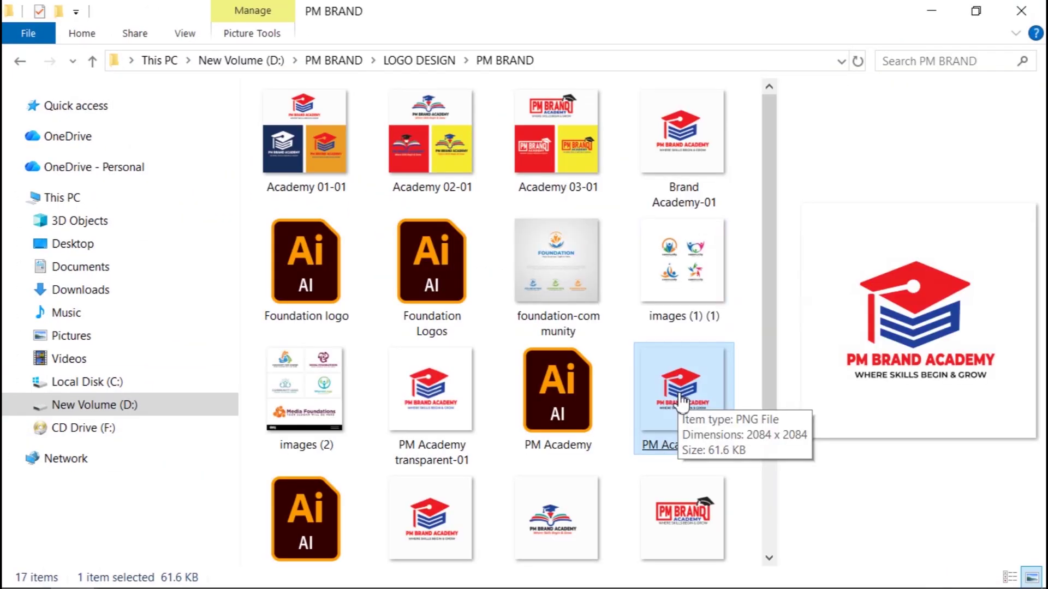
drag(682, 404, 405, 404)
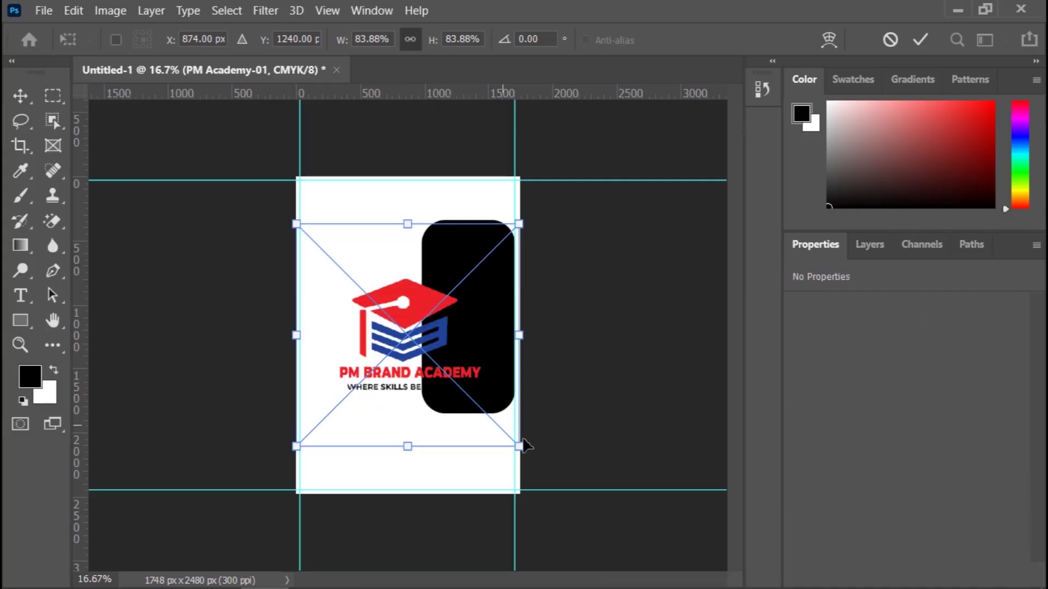
Step: Shrink the placed PM Academy-01 logo to 323 × 255 px at top-left, commit, and deselect
drag(524, 452, 429, 308)
drag(424, 295, 348, 194)
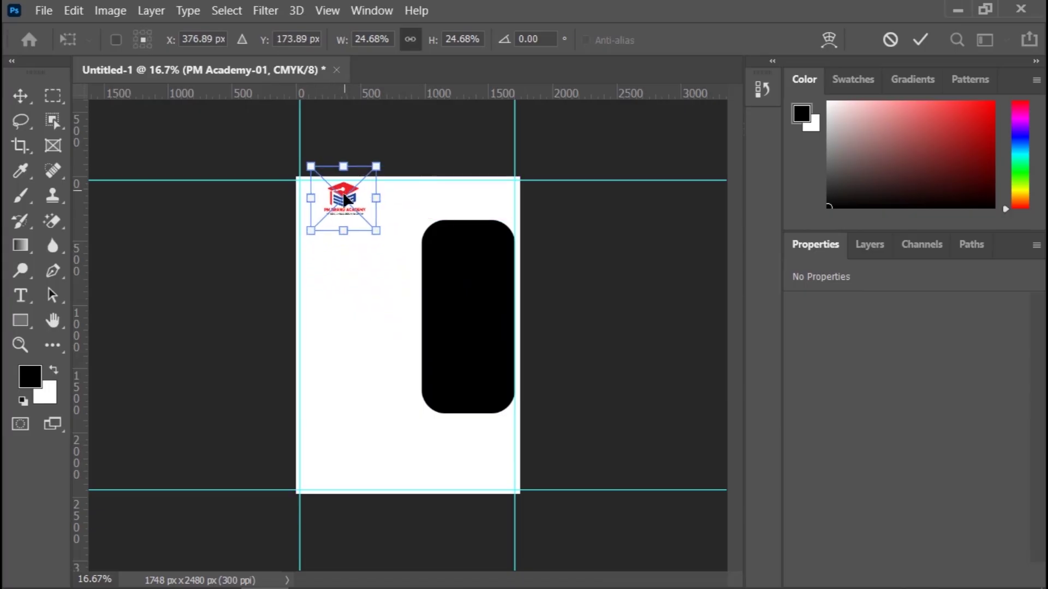
click(922, 40)
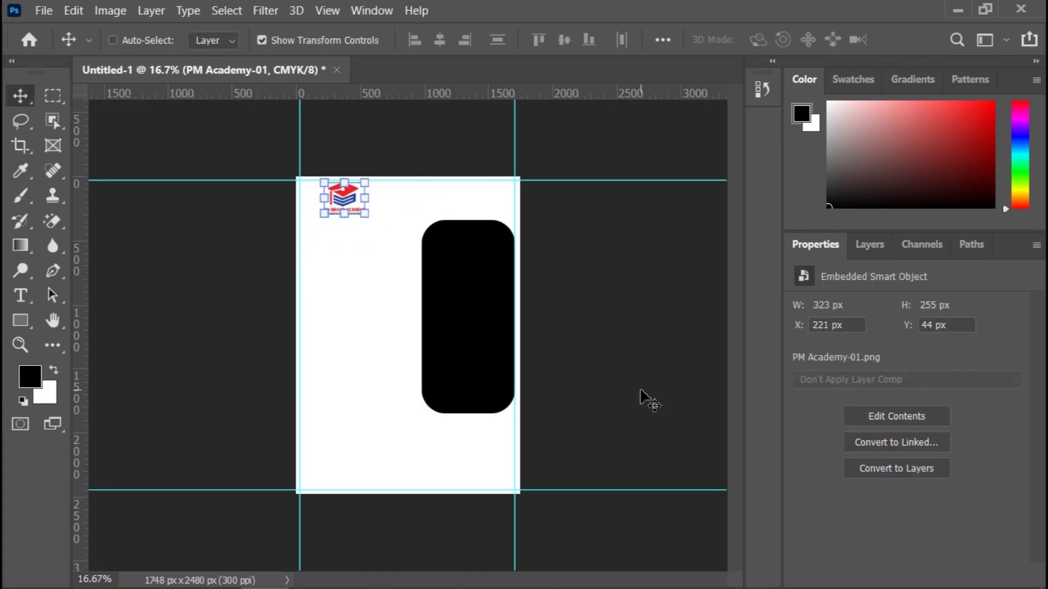
key(ctrl+plus)
key(ctrl+plus)
scroll(636, 368, up, 2)
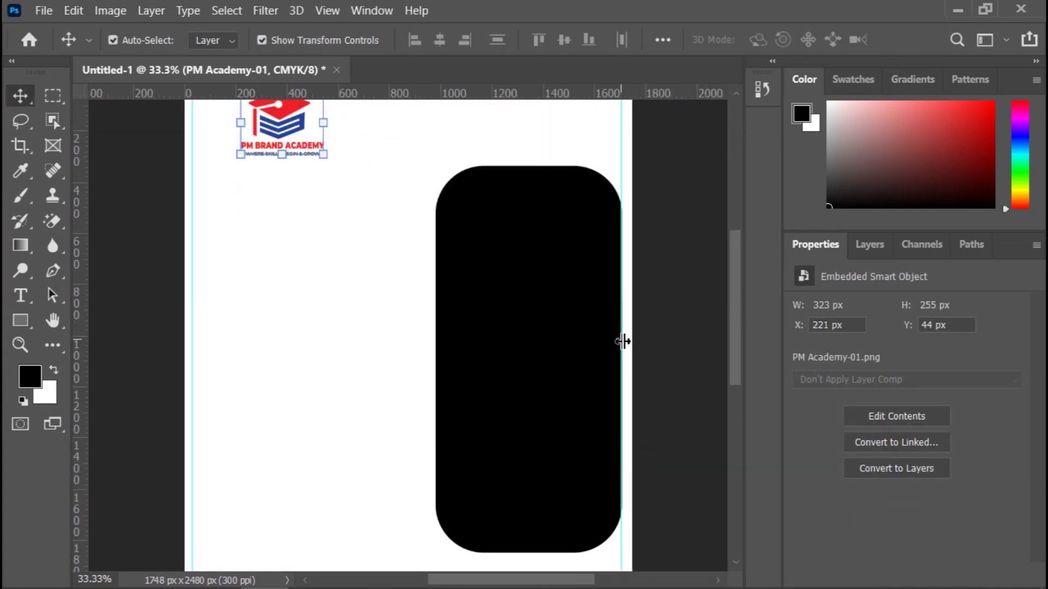
scroll(623, 341, up, 3)
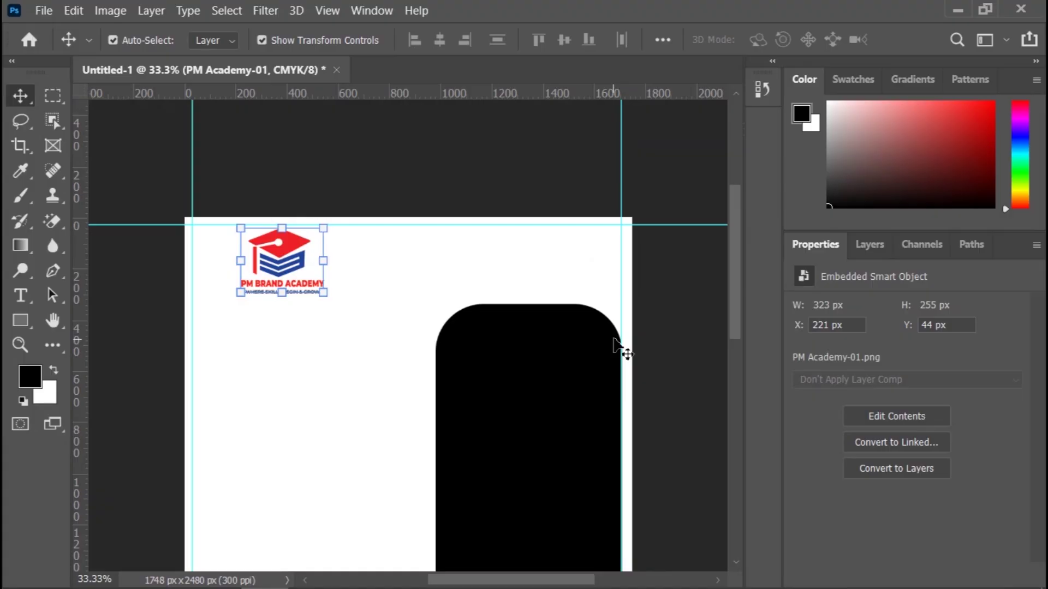
click(701, 328)
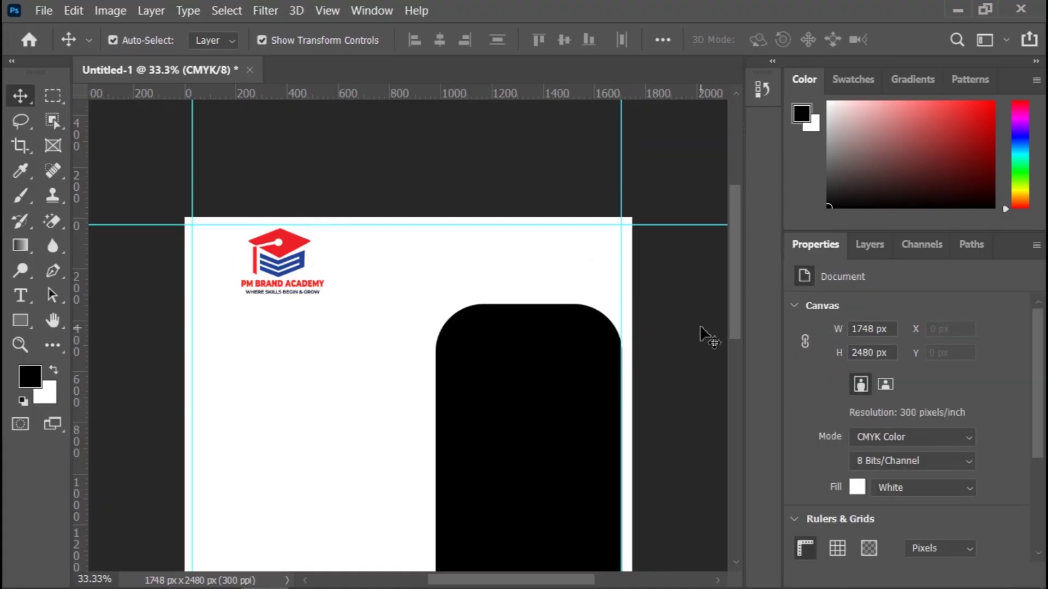
Step: Eyedrop the logo's dark blue (1e4498) as the rounded rectangle's fill colour, then deselect
scroll(579, 343, down, 1)
scroll(583, 376, up, 1)
scroll(567, 431, down, 3)
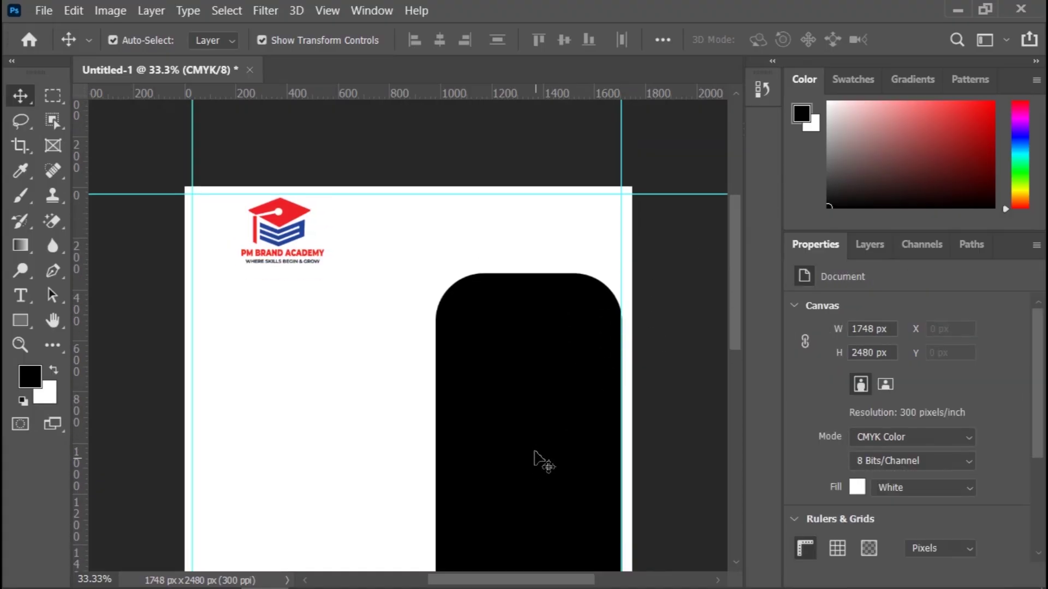
click(568, 420)
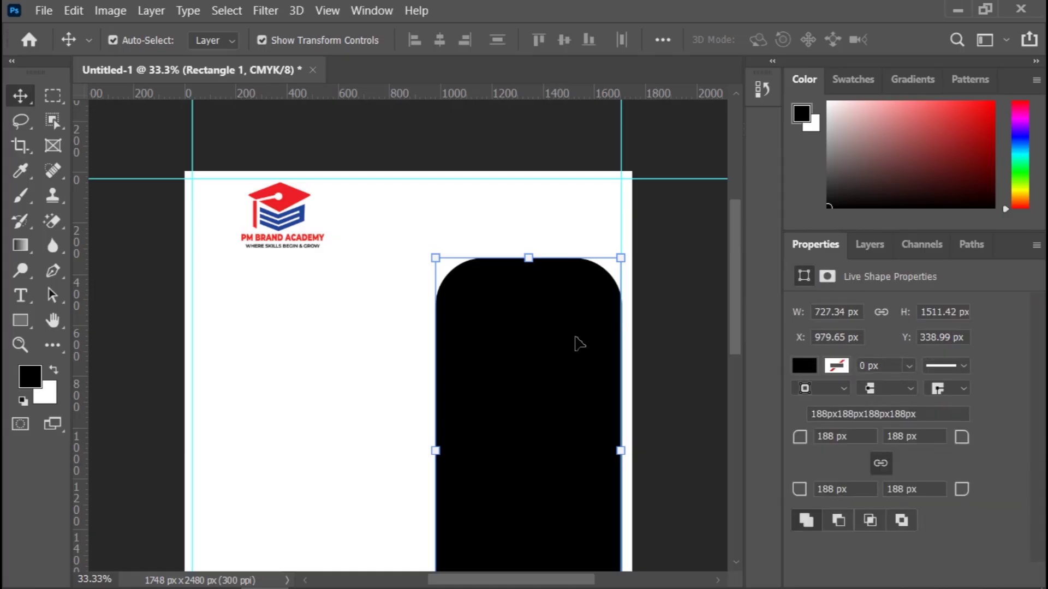
drag(738, 280, 744, 303)
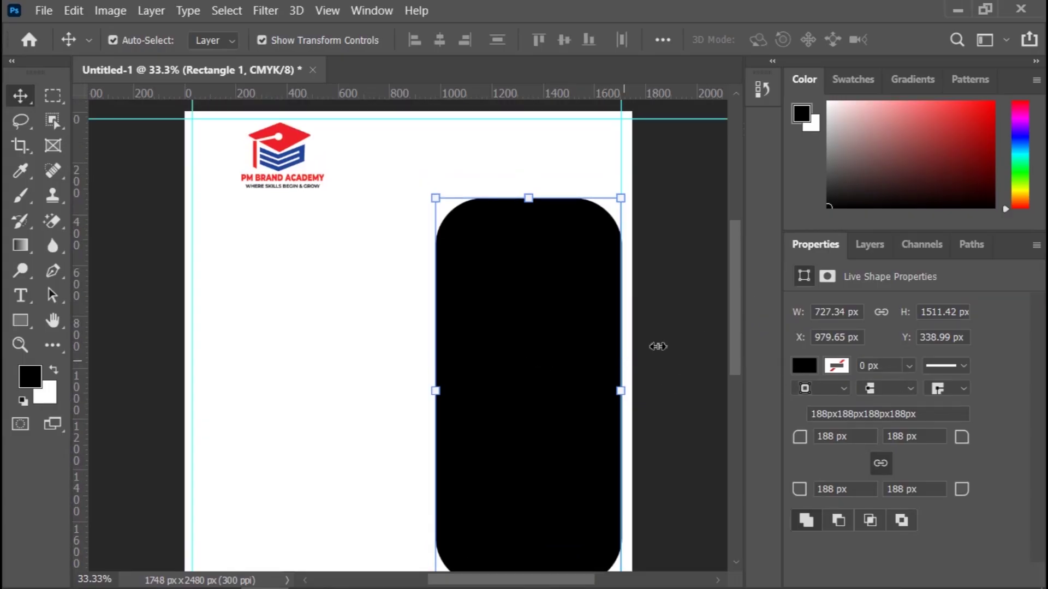
click(803, 366)
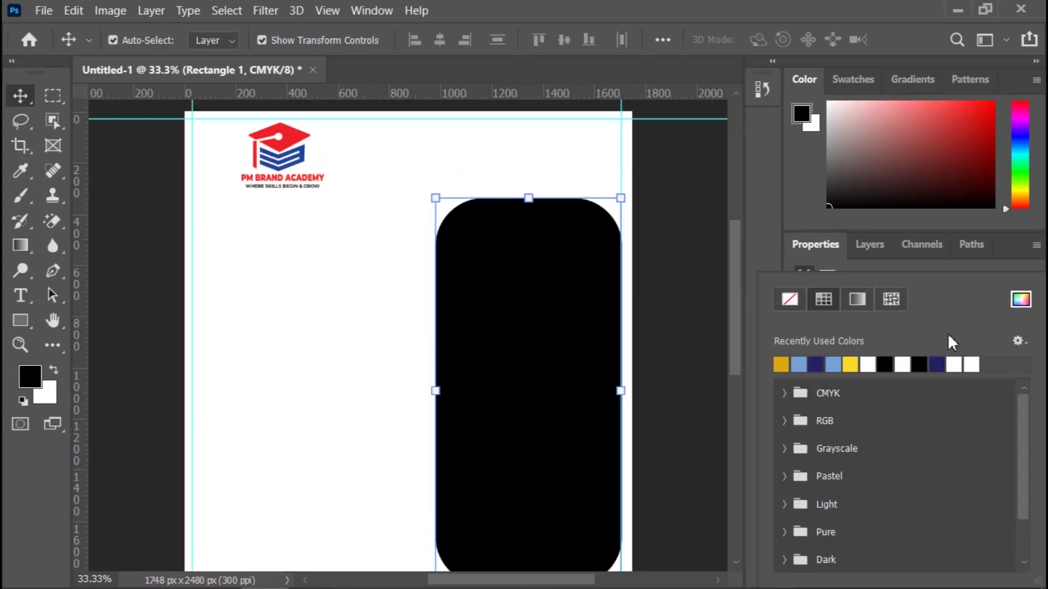
click(1020, 299)
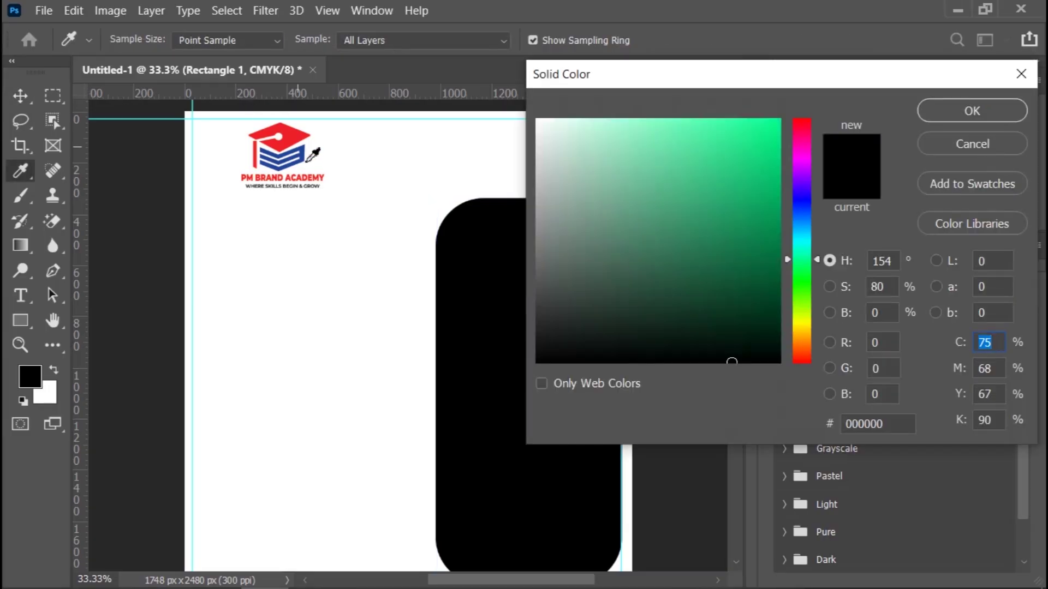
click(305, 154)
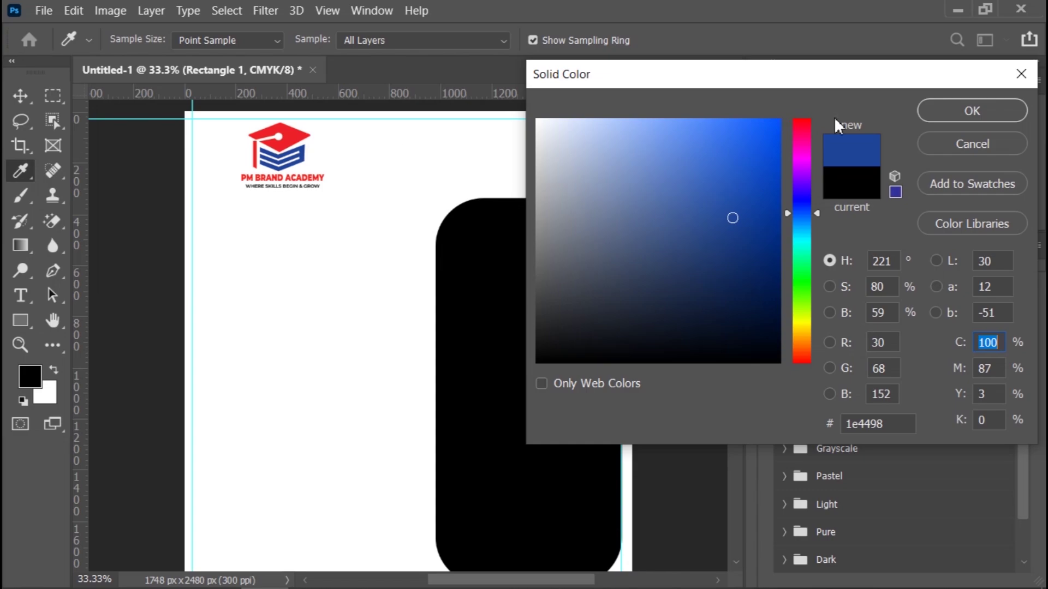
click(297, 139)
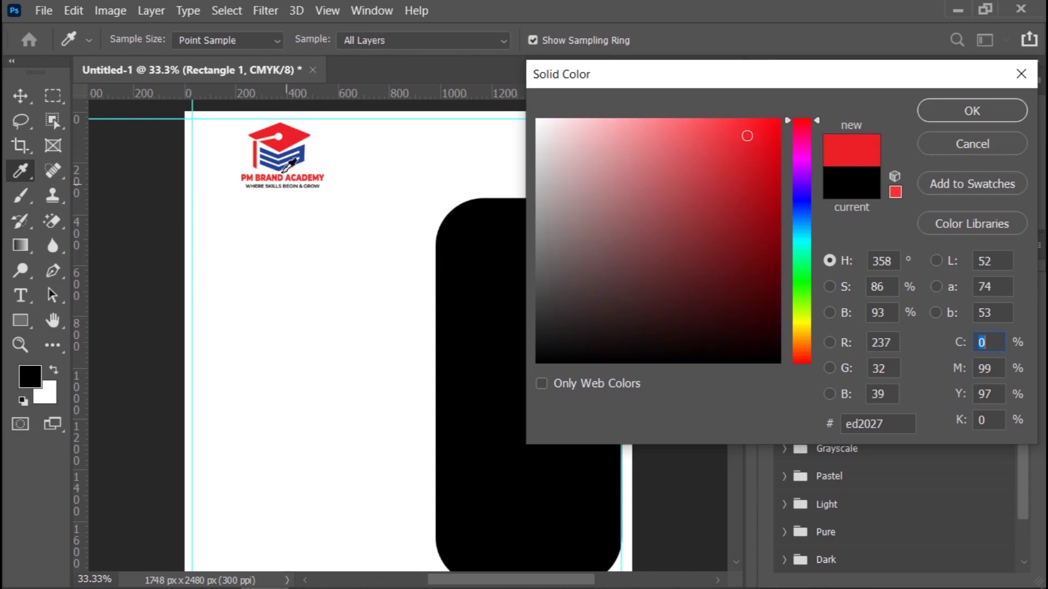
click(302, 148)
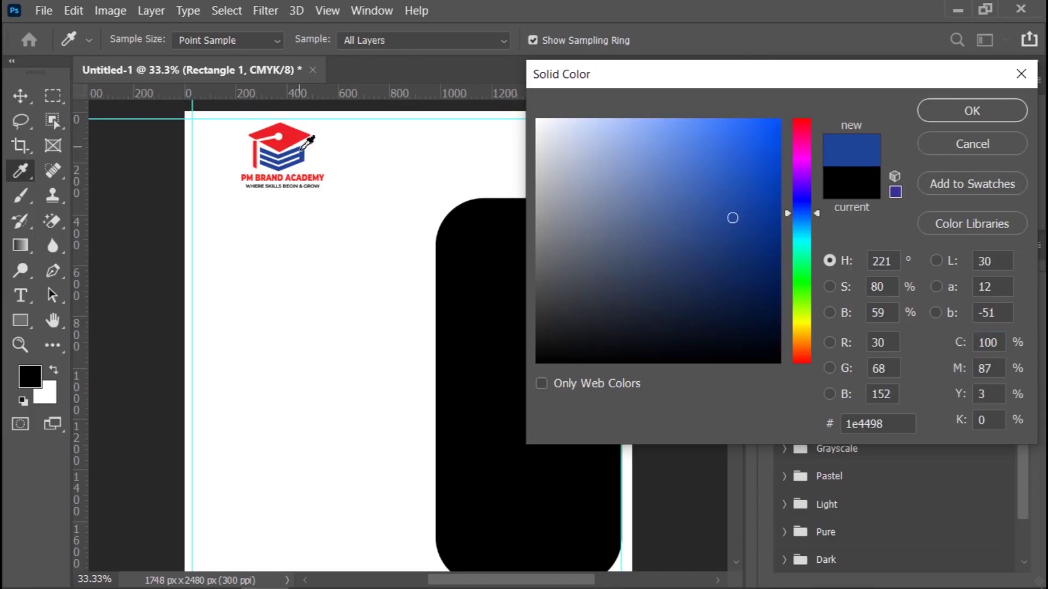
click(982, 109)
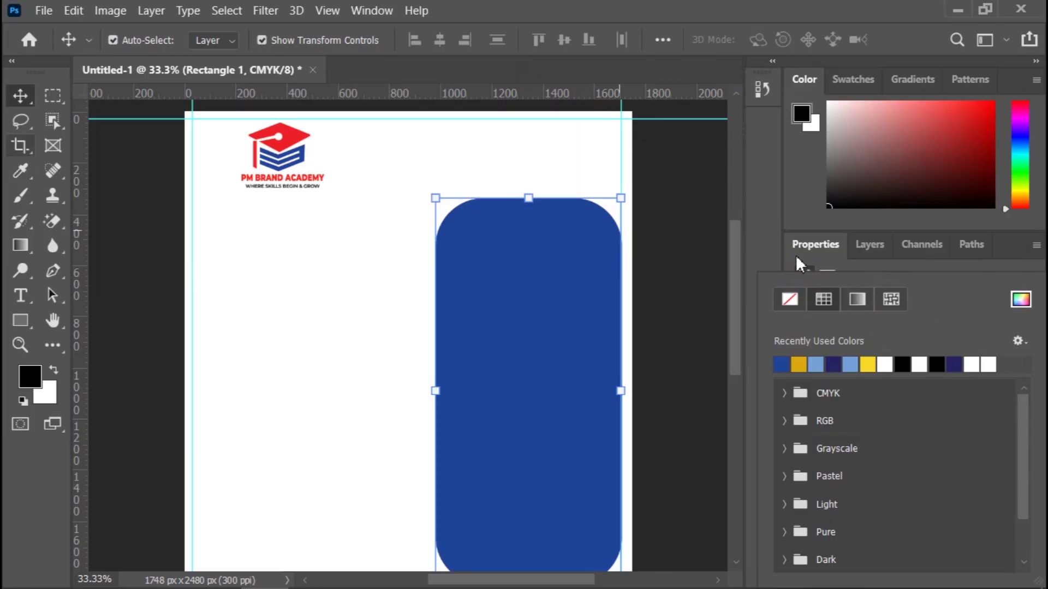
click(695, 297)
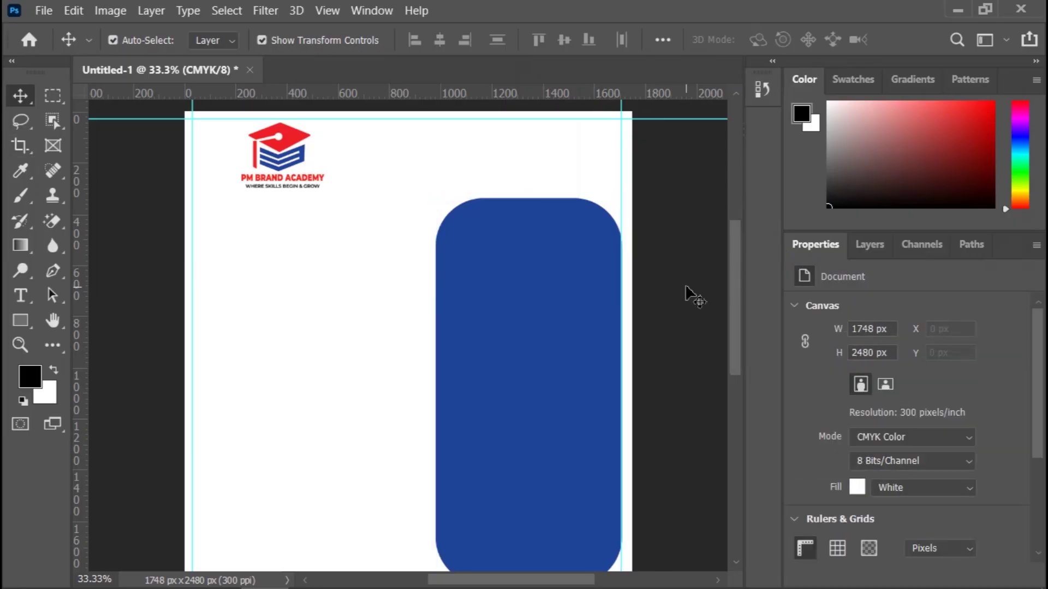
Step: Draw a wide black rectangle, 767 px tall, across the lower middle and stretch it to the left edge
key(ctrl+minus)
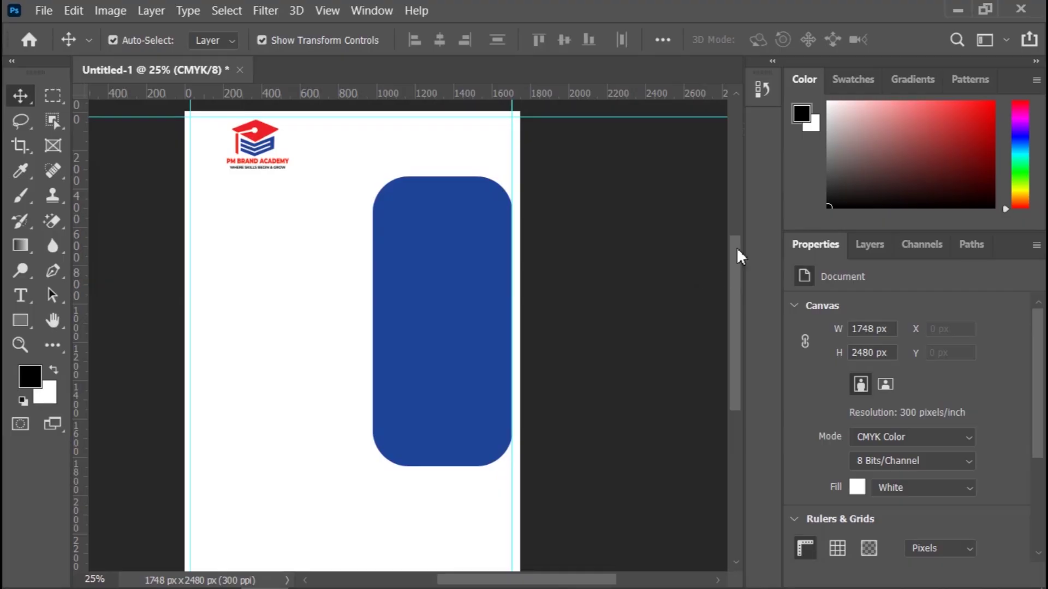
drag(737, 250, 736, 280)
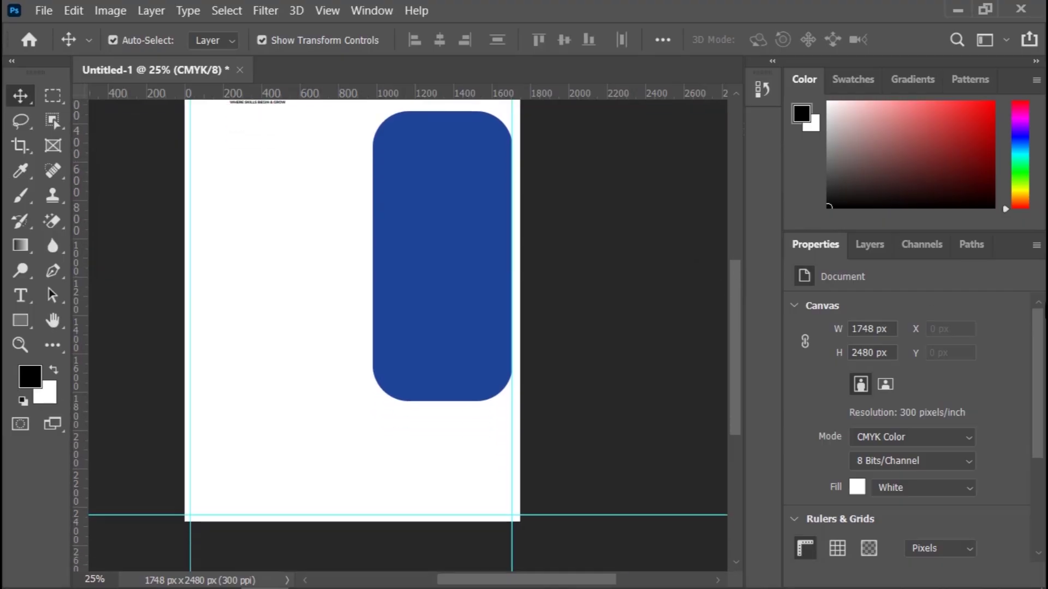
right_click(21, 325)
click(75, 325)
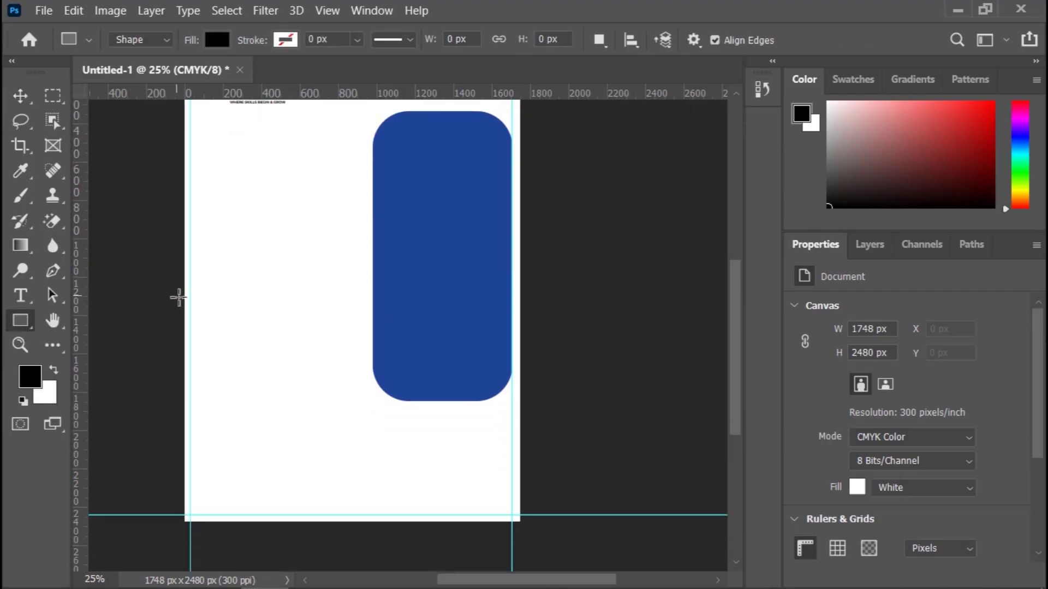
drag(186, 310, 512, 457)
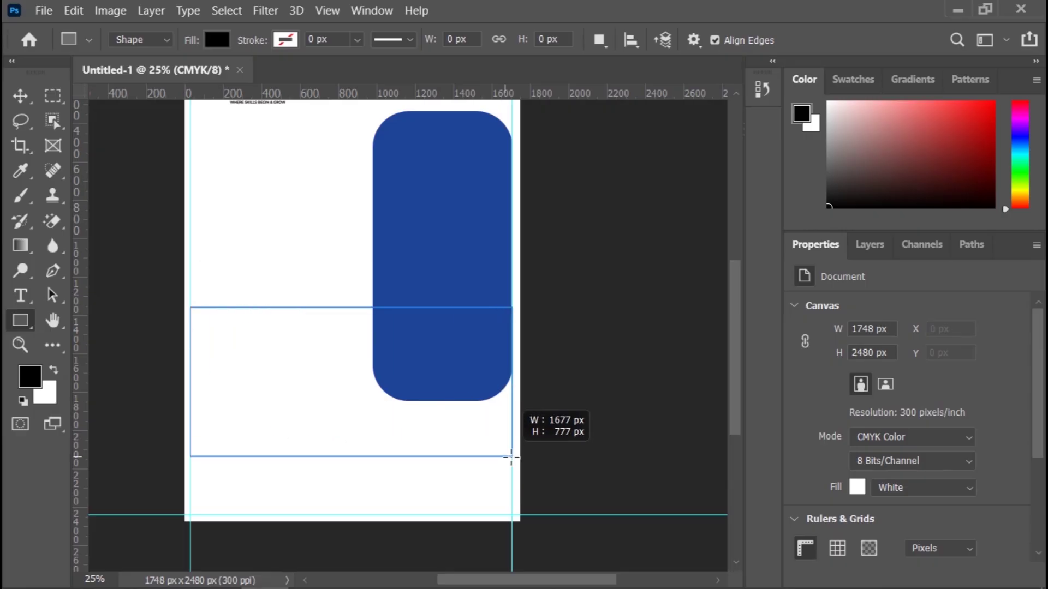
drag(511, 457, 523, 456)
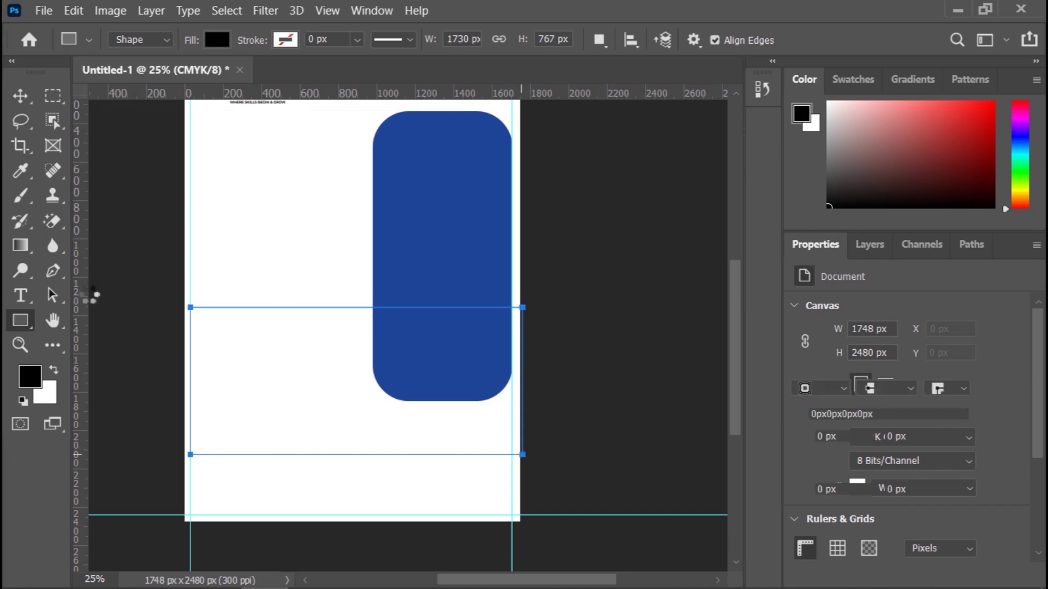
click(17, 99)
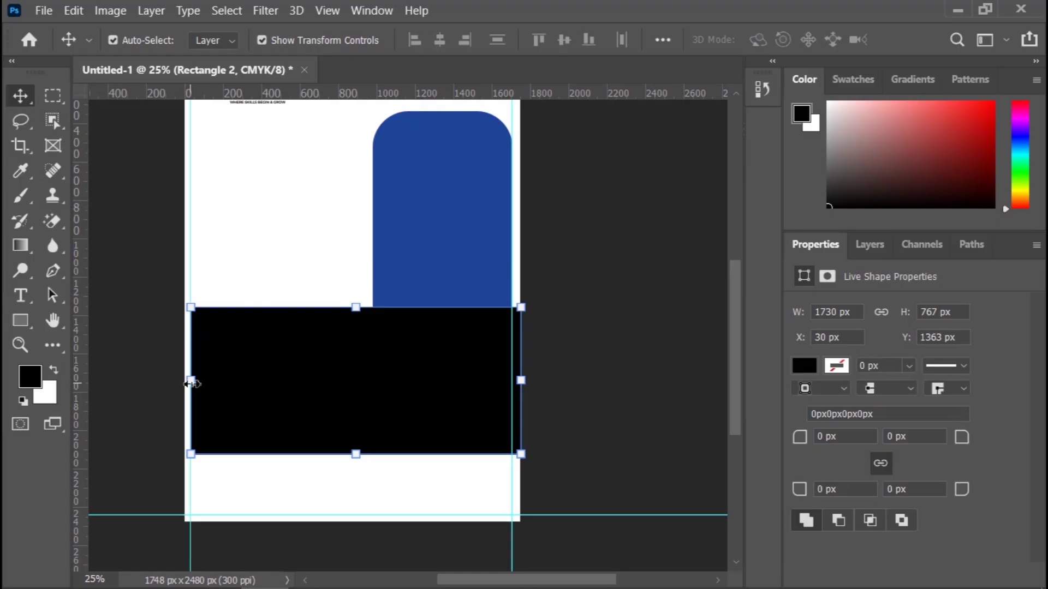
drag(191, 381, 180, 381)
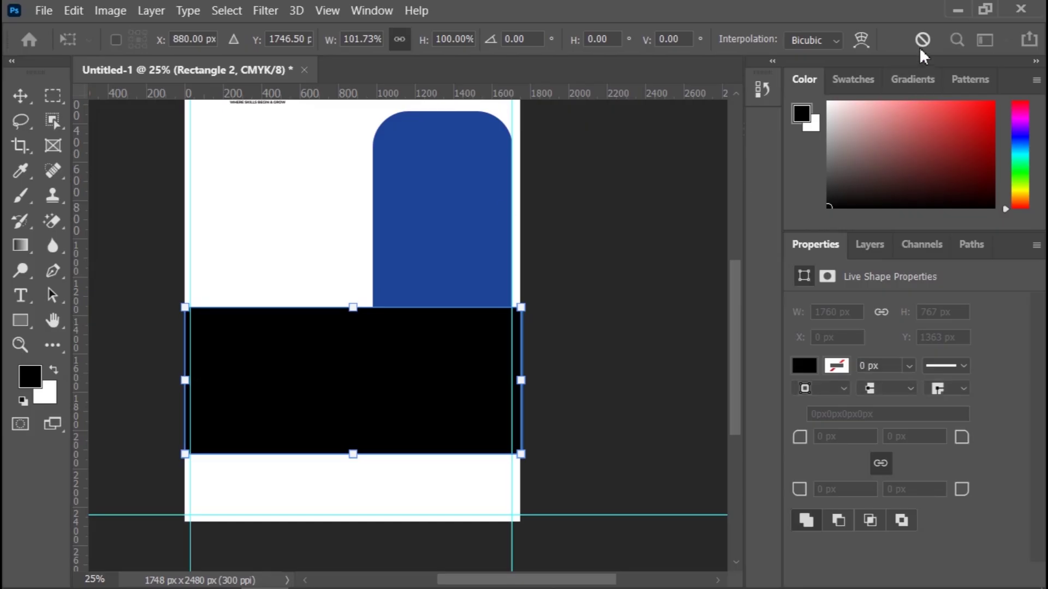
Step: Check the lower rectangle's fill colour swatches and raise the speaker volume to 92
click(20, 95)
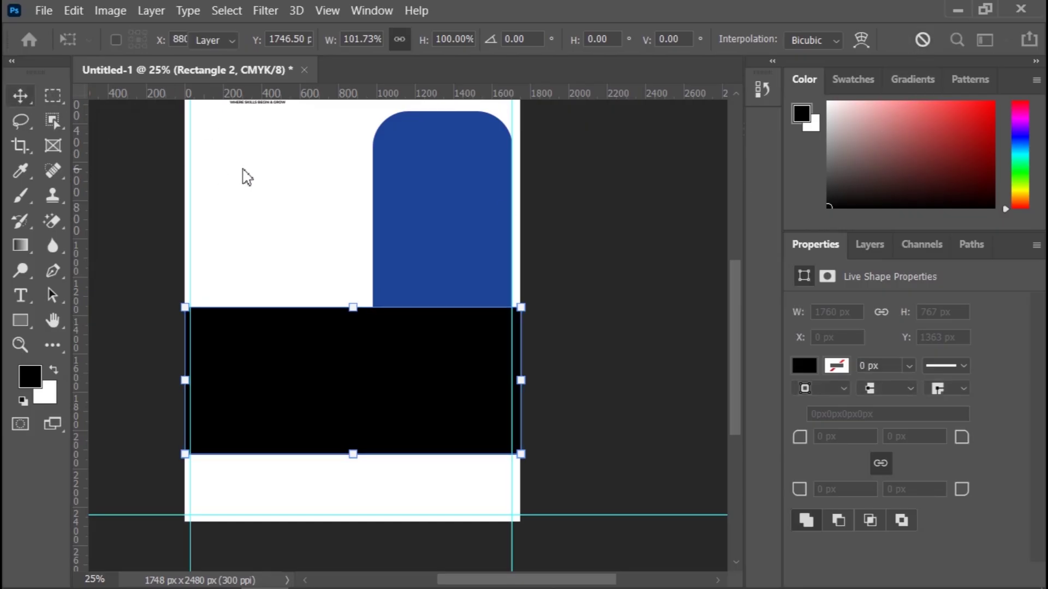
click(803, 366)
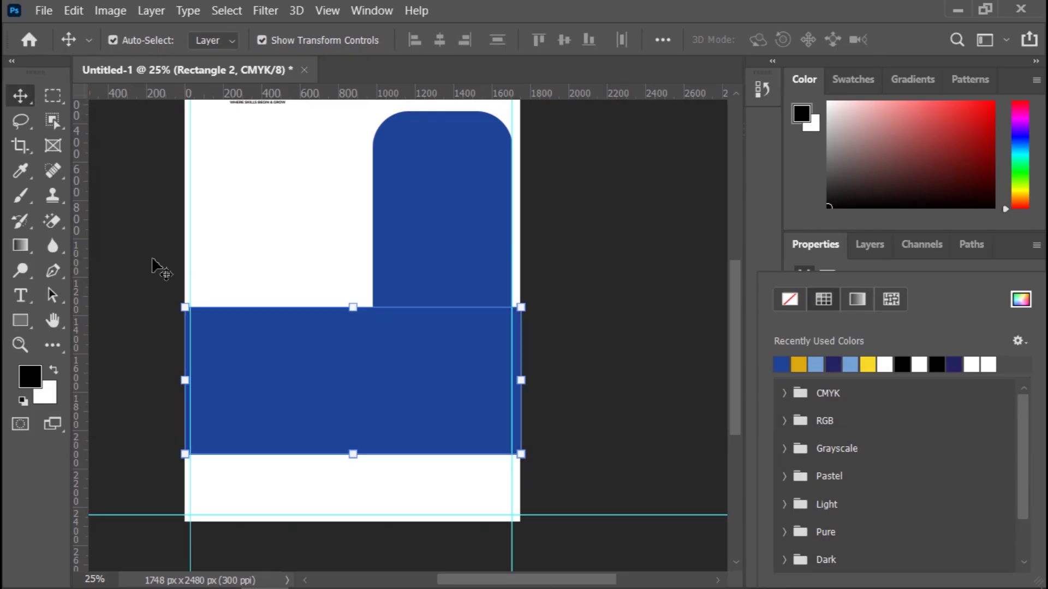
click(20, 96)
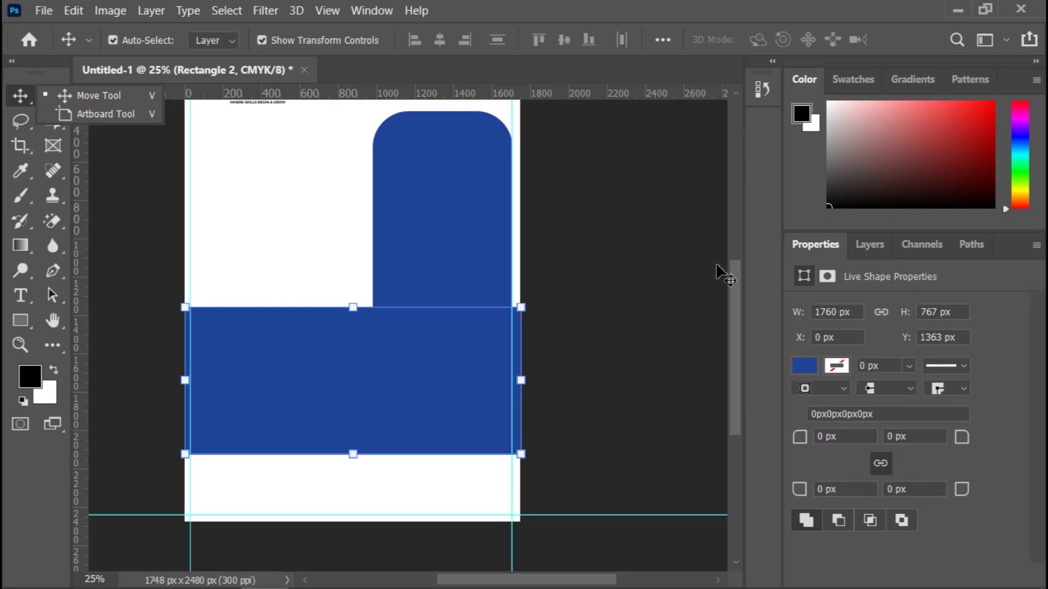
click(916, 571)
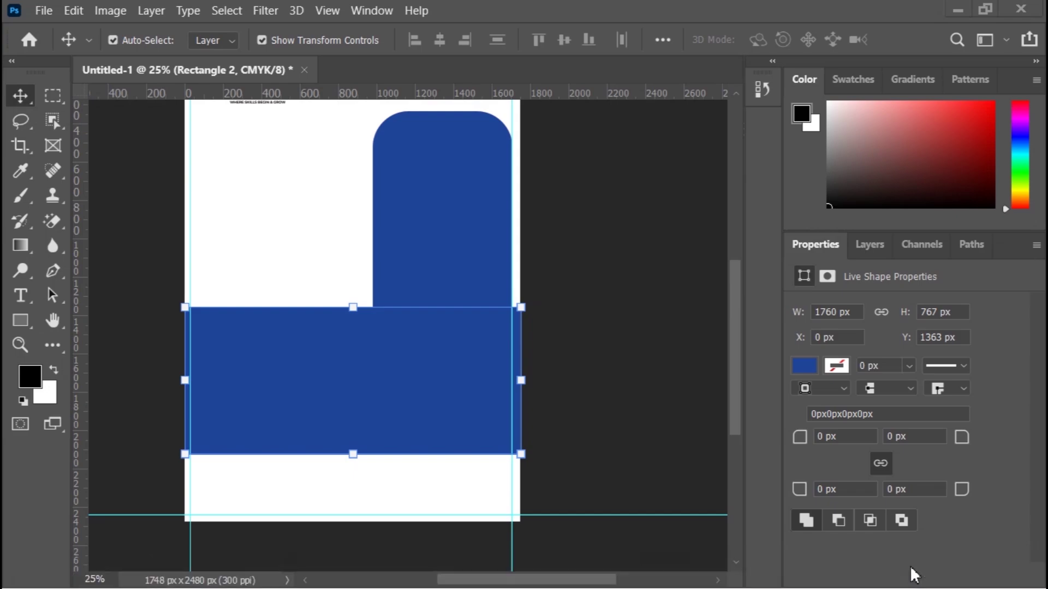
drag(880, 525, 964, 525)
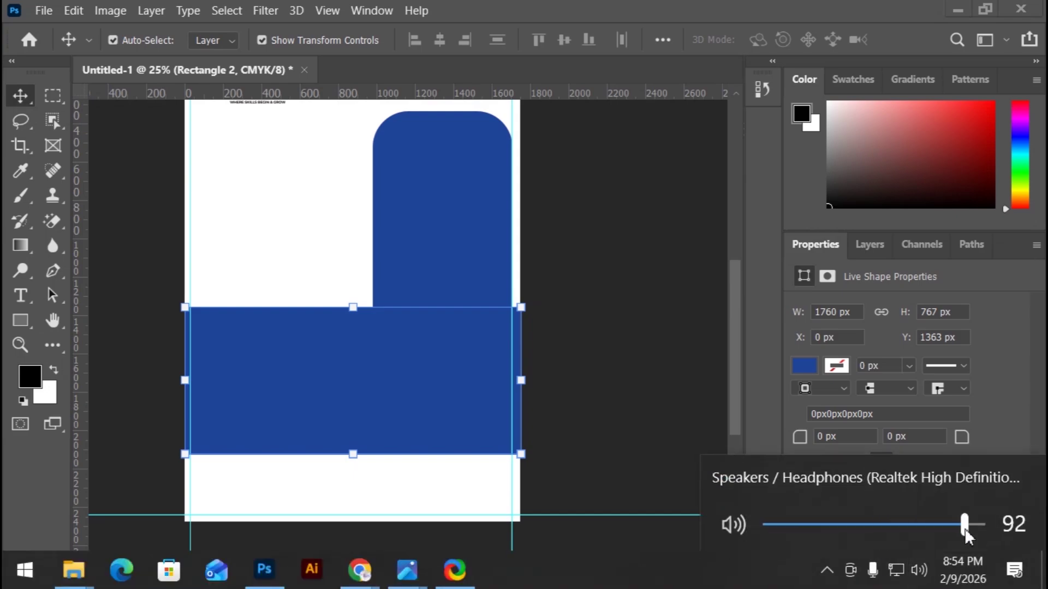
Step: Reselect the lower blue rectangle, briefly picking the Ellipse tool before returning to Move
click(642, 318)
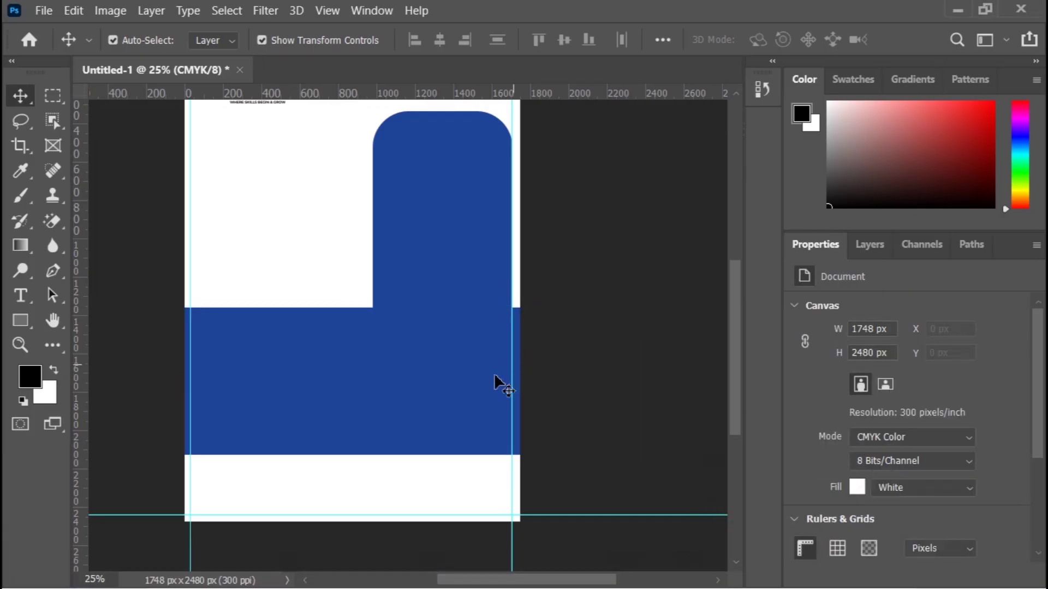
click(456, 393)
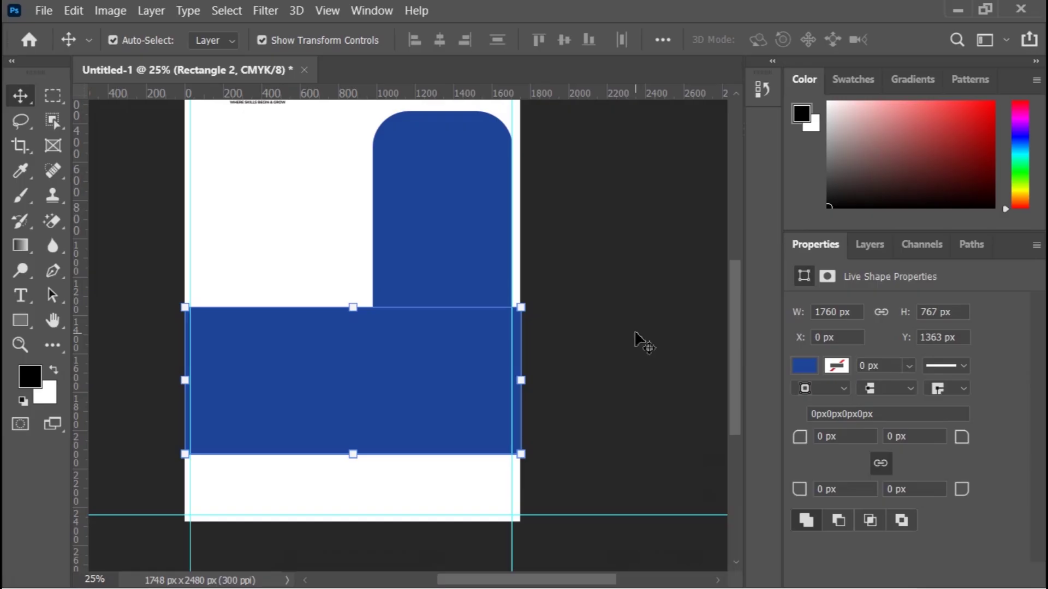
click(440, 360)
right_click(27, 325)
click(126, 355)
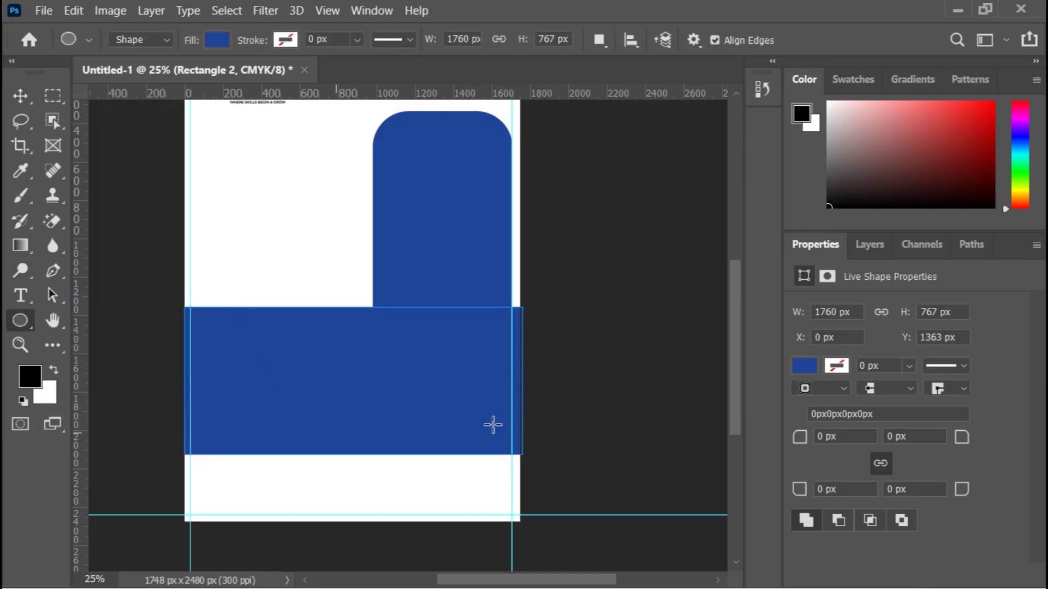
click(20, 97)
Step: Confirm the full-width band's dark blue fill, then deselect it and scroll the page
click(591, 306)
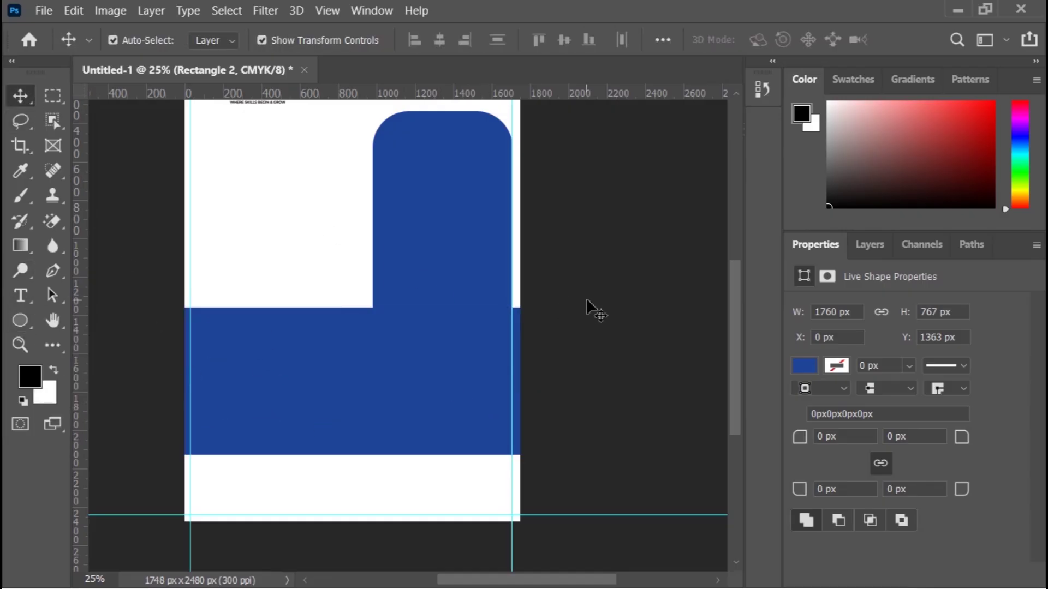
click(463, 407)
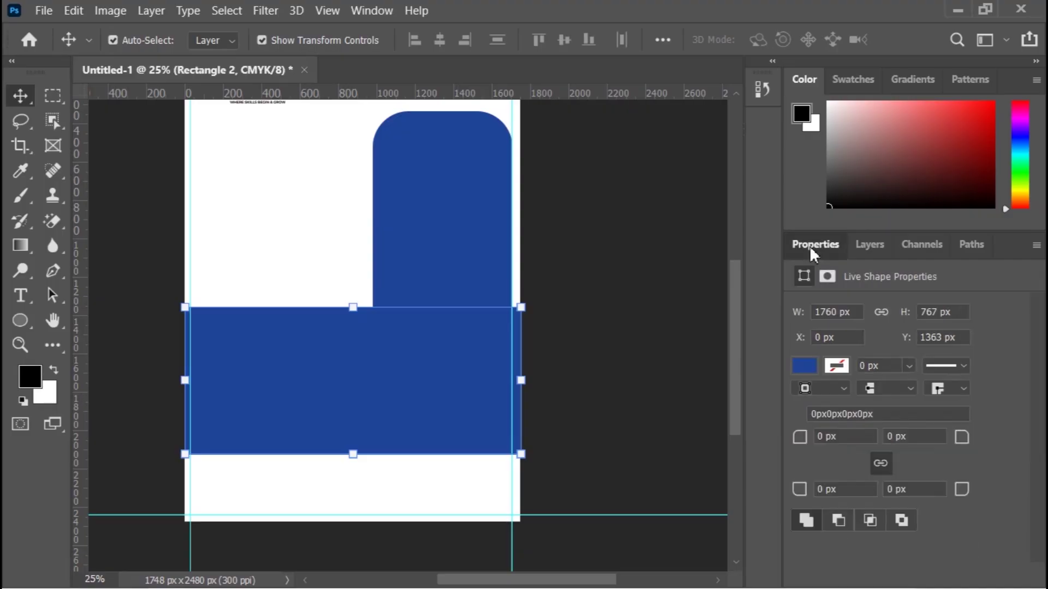
click(802, 366)
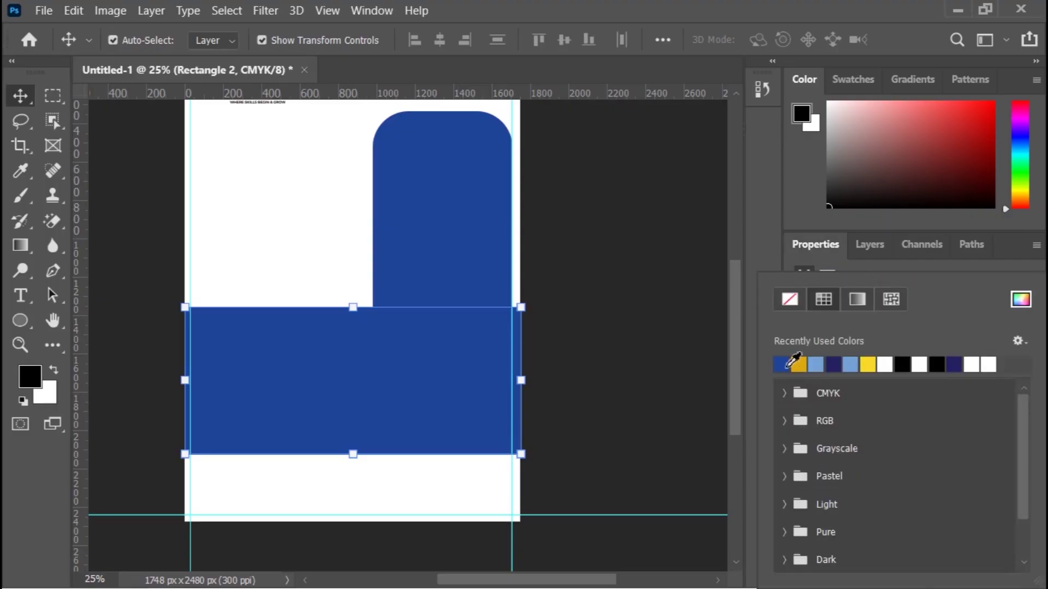
click(20, 97)
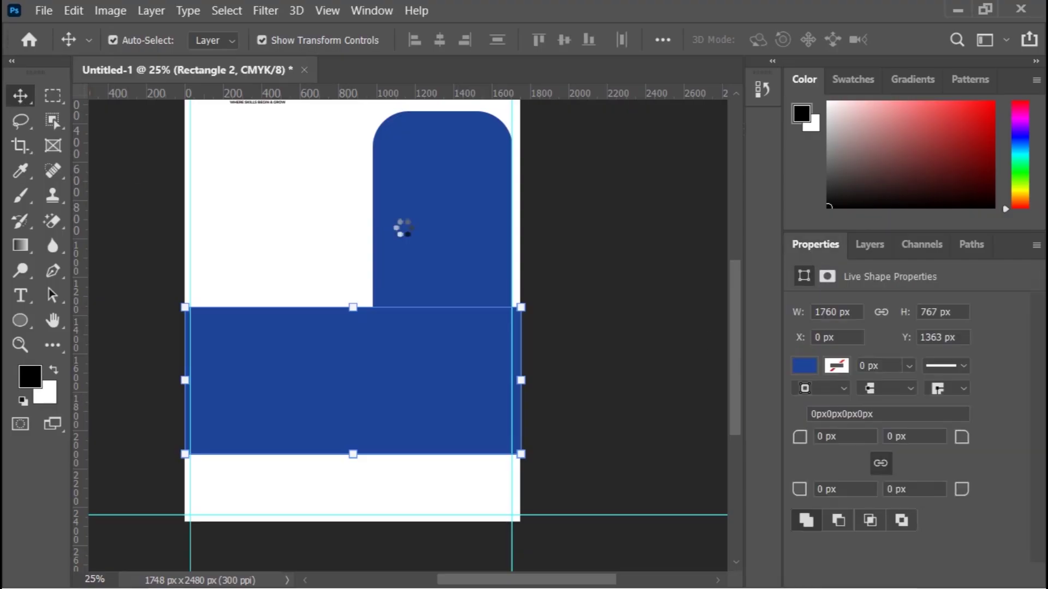
click(605, 264)
scroll(603, 349, up, 2)
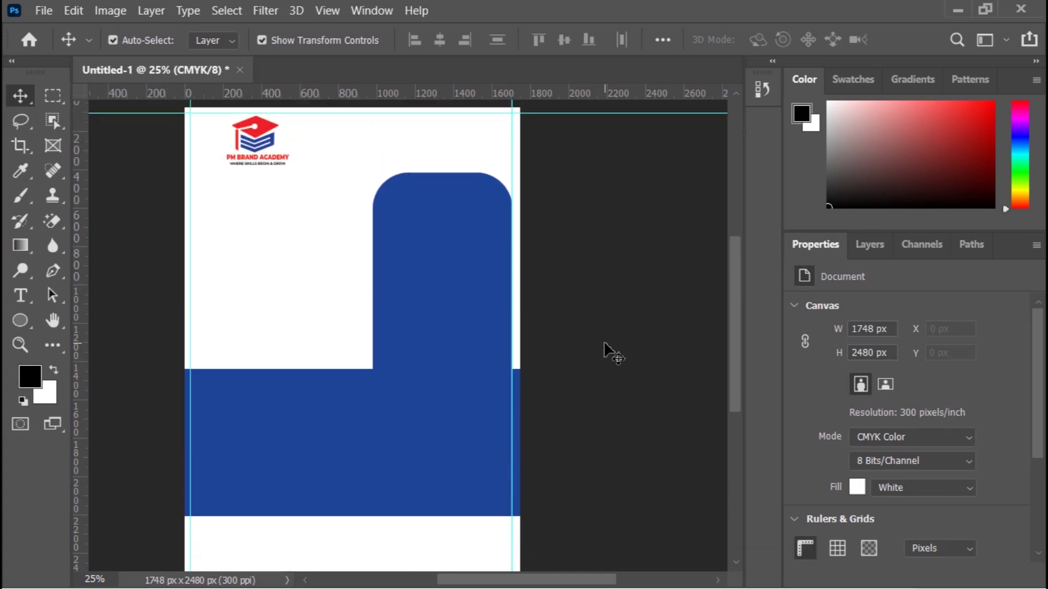
scroll(426, 314, down, 1)
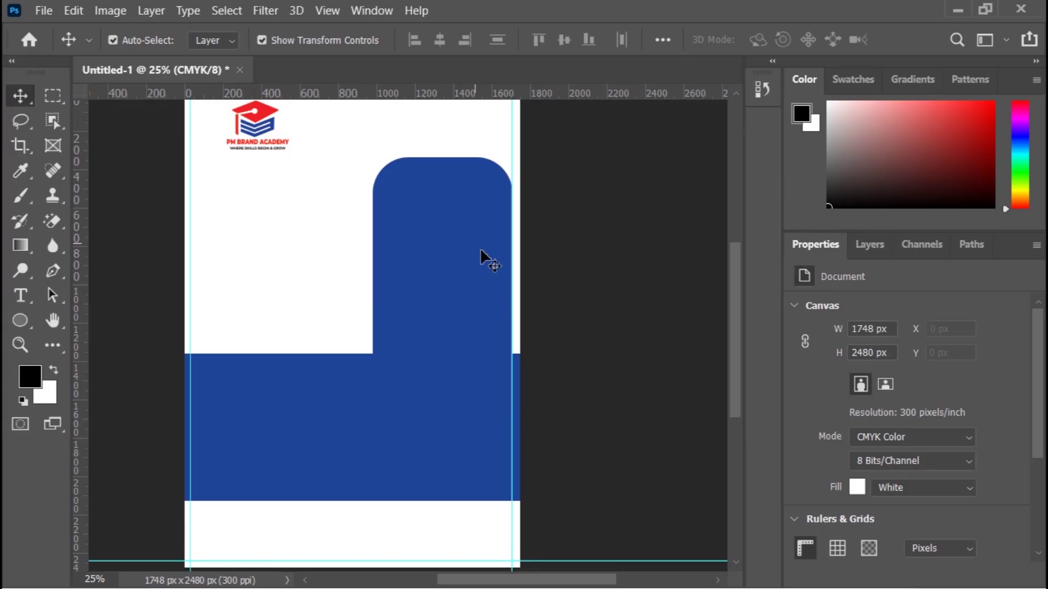
scroll(482, 267, down, 5)
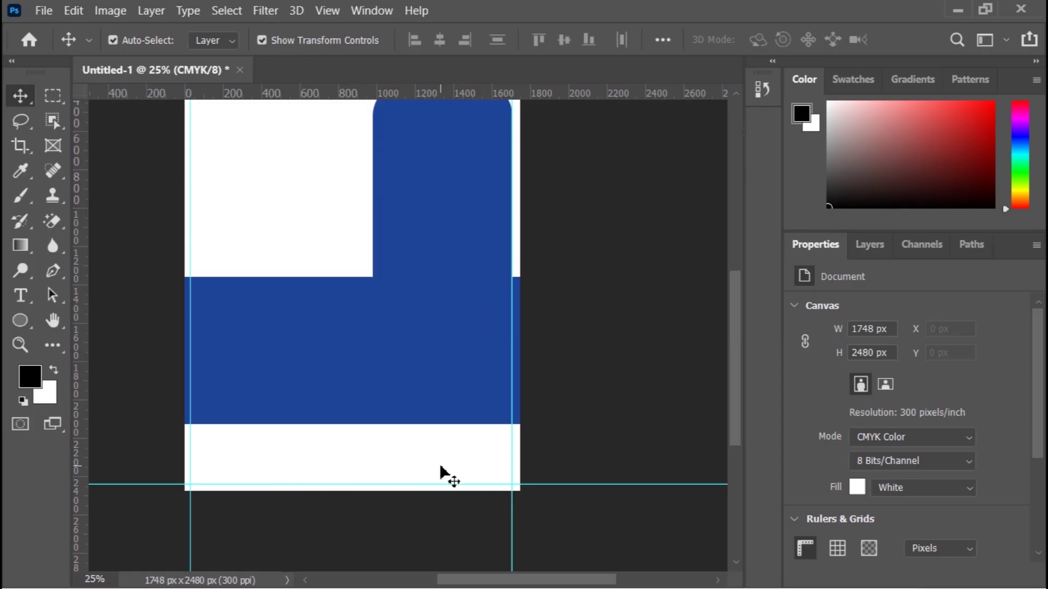
Step: Scroll back up to the logo and select the Rectangle Tool
scroll(441, 468, up, 8)
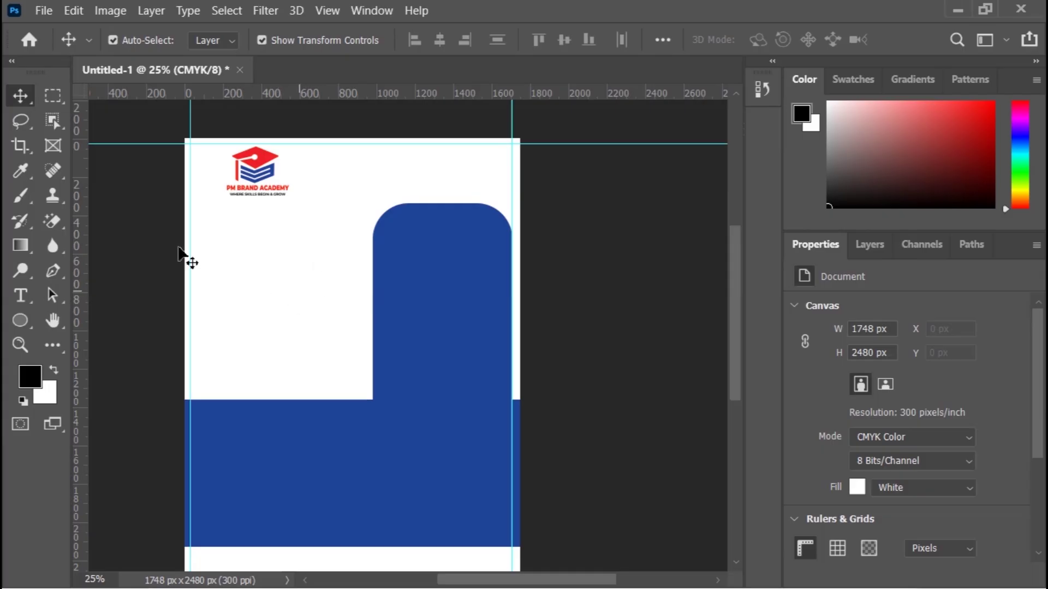
click(27, 319)
click(68, 320)
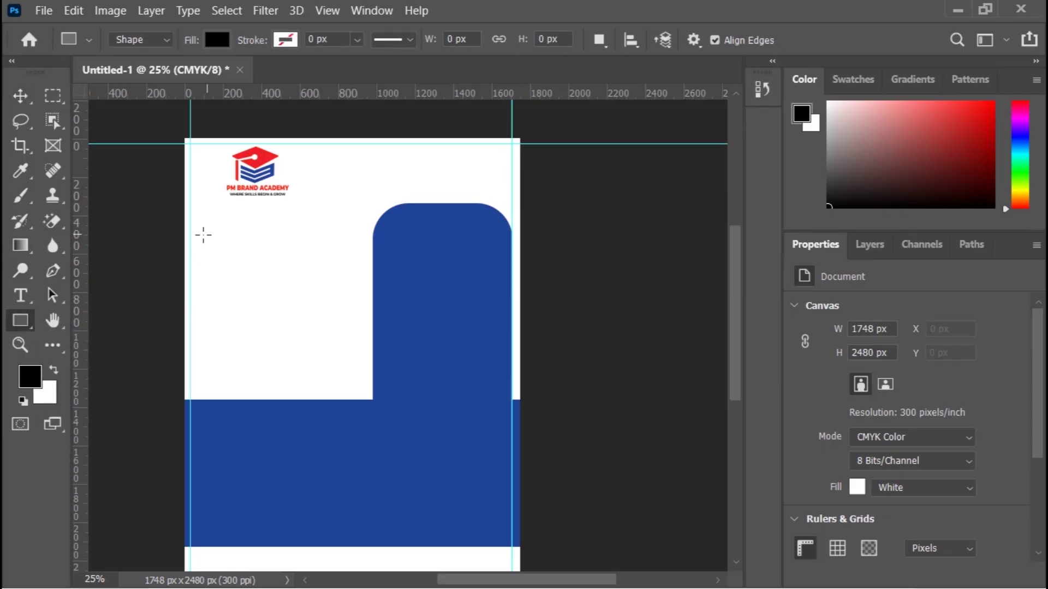
Step: Draw a 637×199 px rectangle below the logo and round all four corners to 30 px
drag(202, 232, 323, 269)
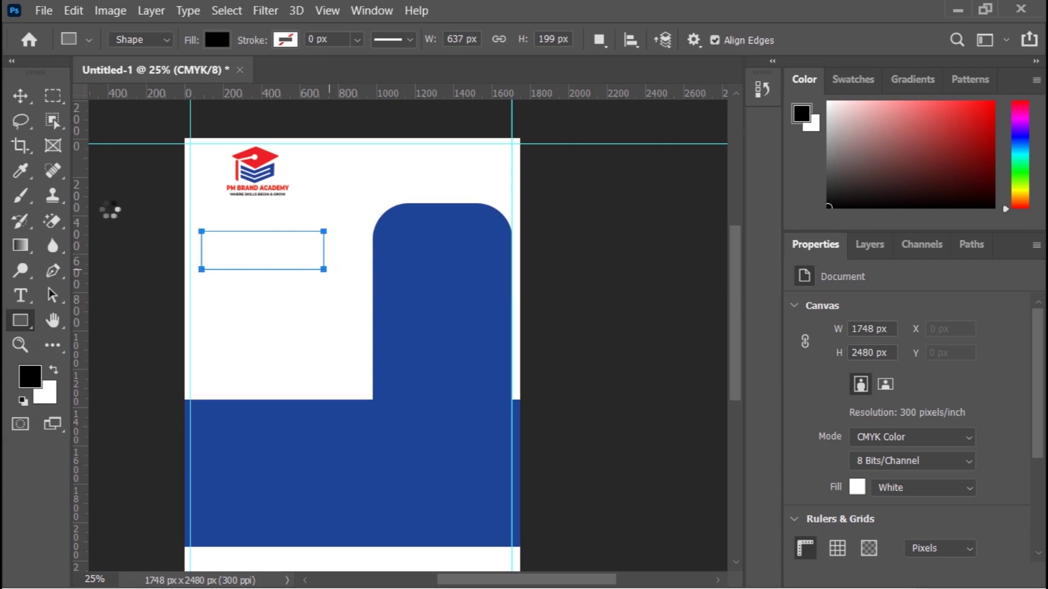
click(23, 99)
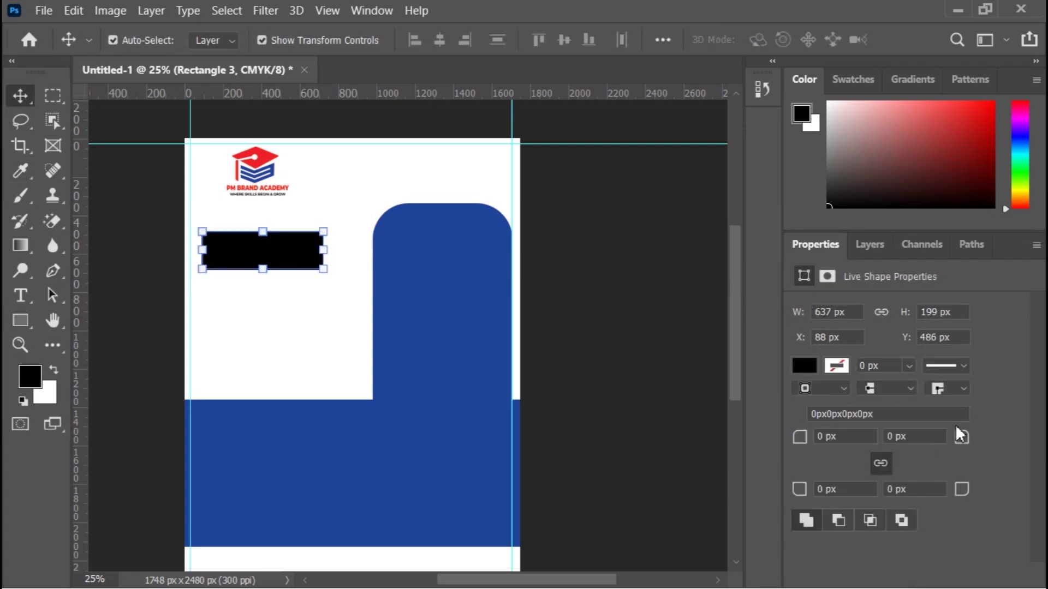
drag(966, 444, 981, 445)
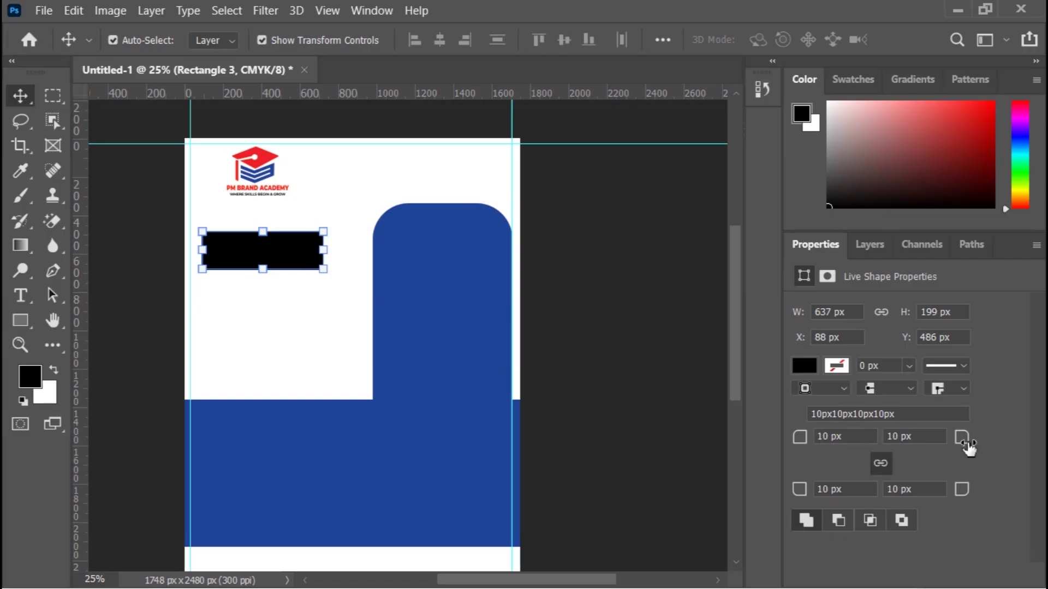
drag(969, 447, 987, 446)
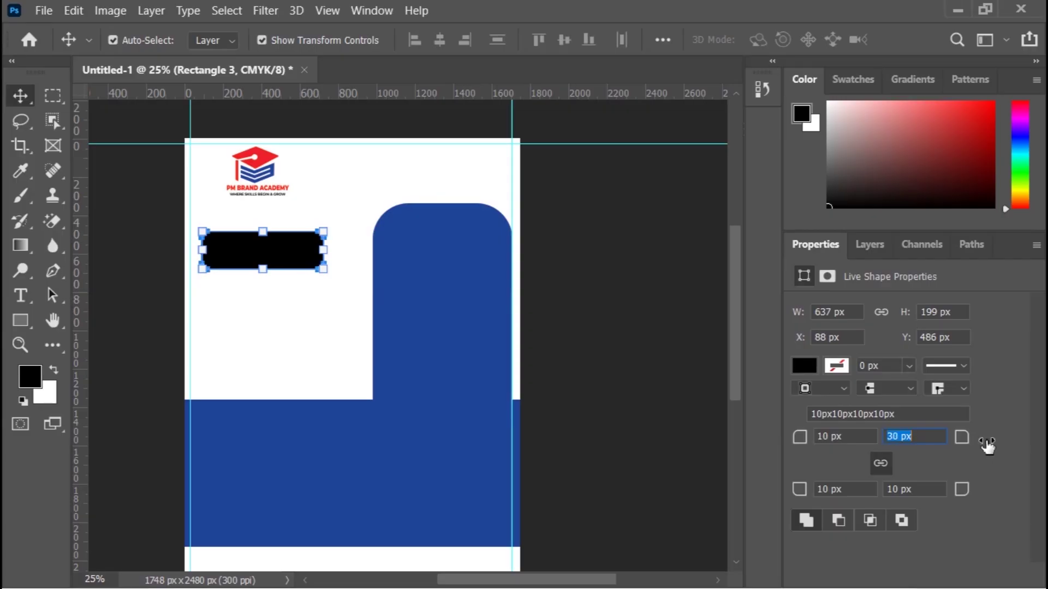
key(ctrl+z)
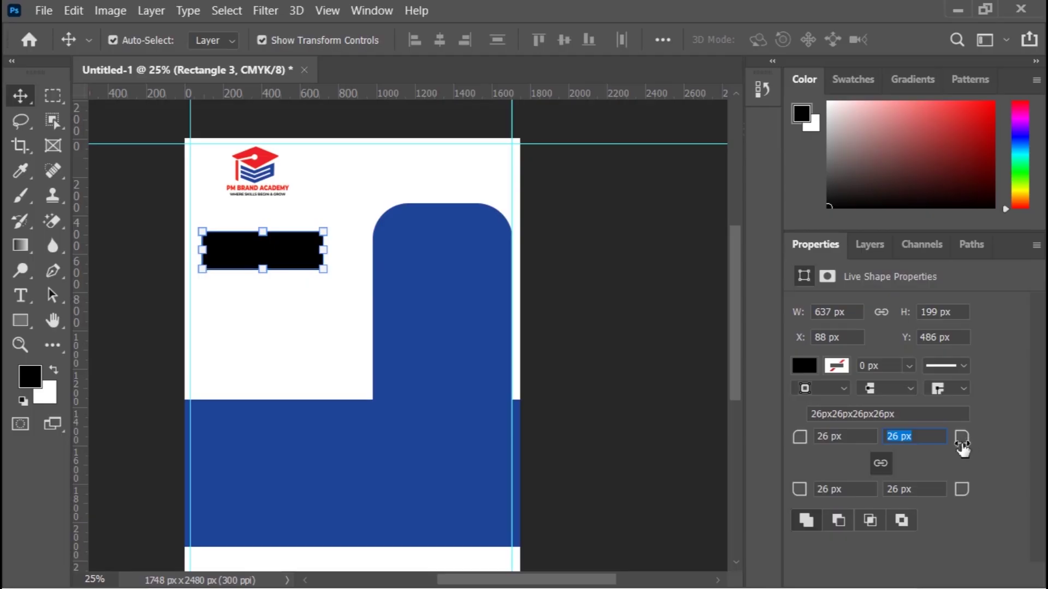
click(899, 440)
key(Up)
click(592, 346)
click(591, 346)
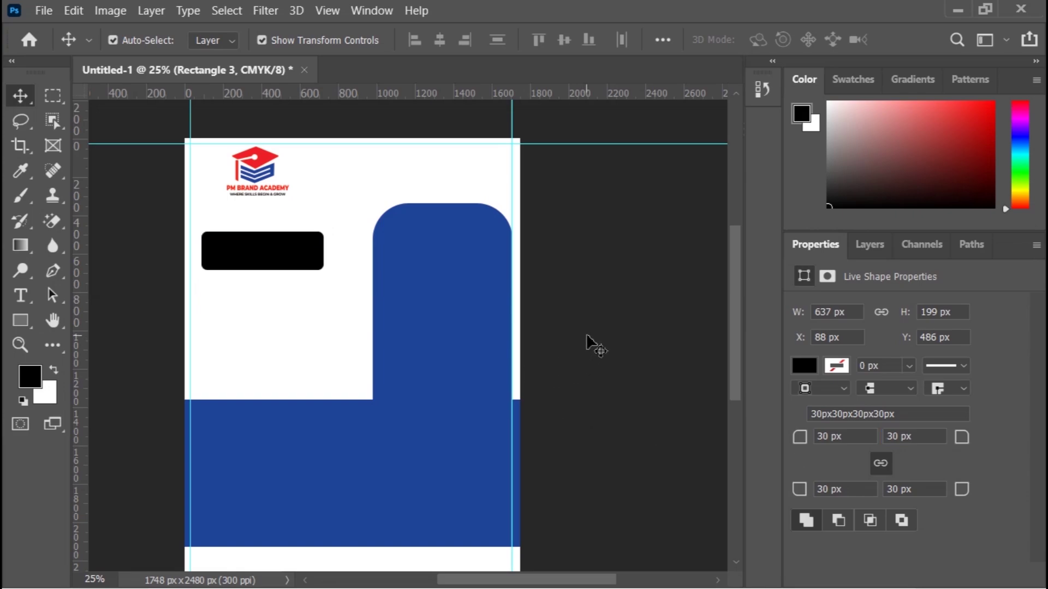
click(285, 259)
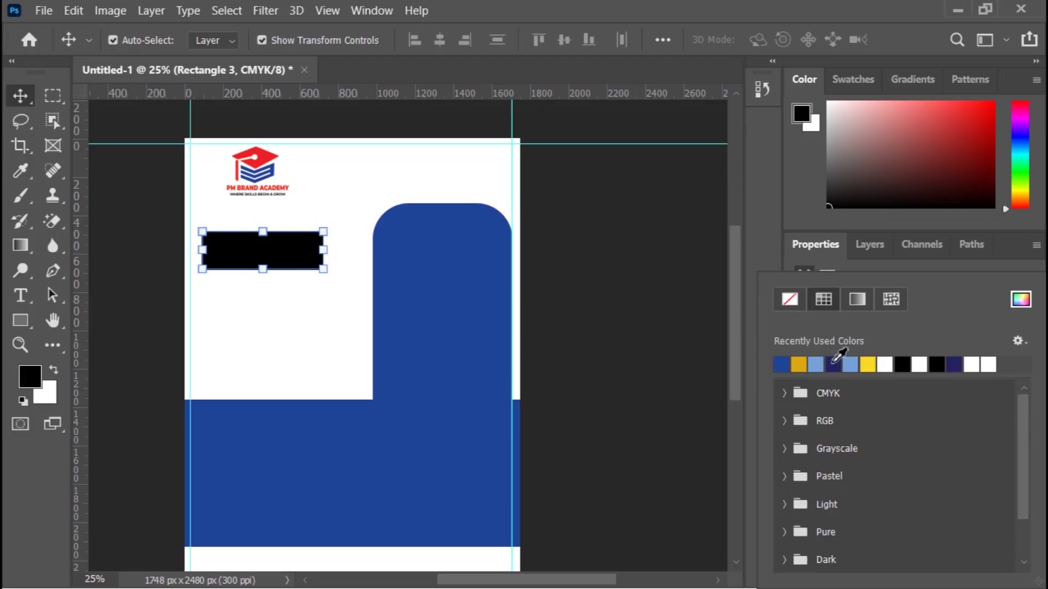
Step: Fill the rounded rectangle with red ed2027 sampled from the logo's graduation cap
click(1019, 300)
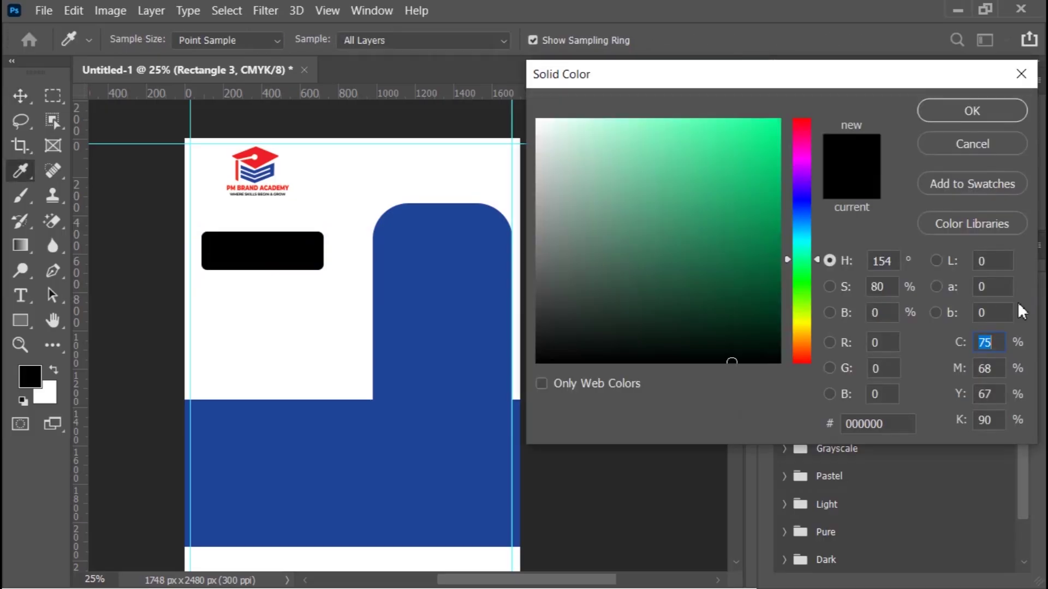
click(952, 144)
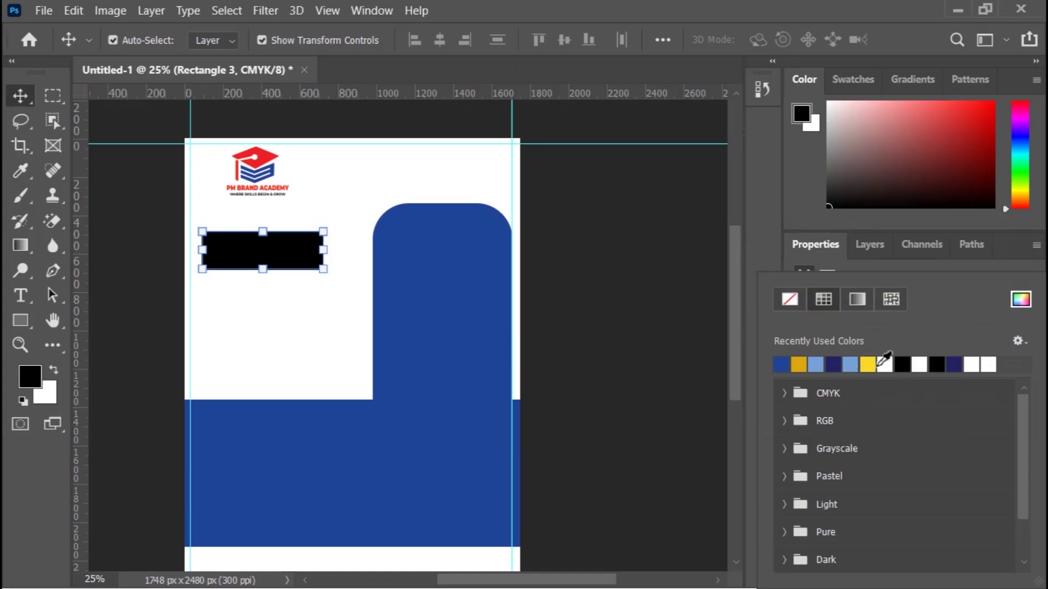
click(1020, 299)
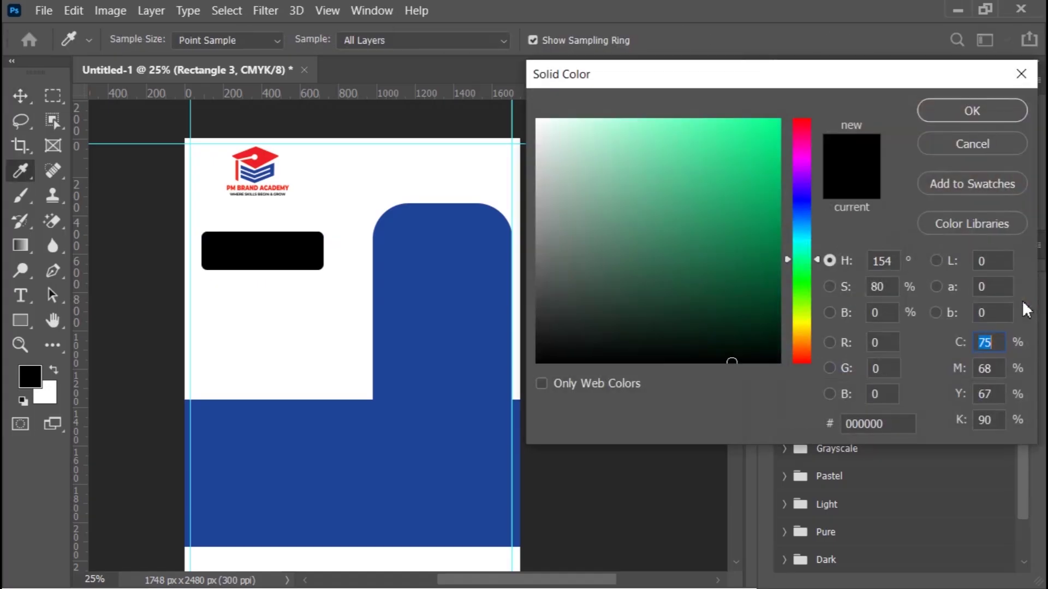
click(280, 164)
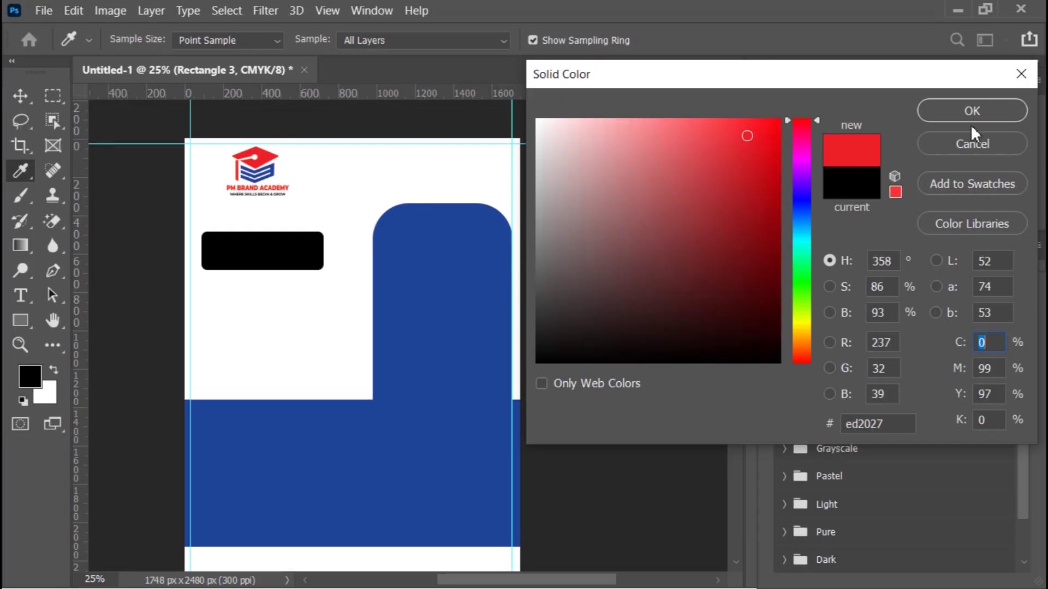
click(960, 111)
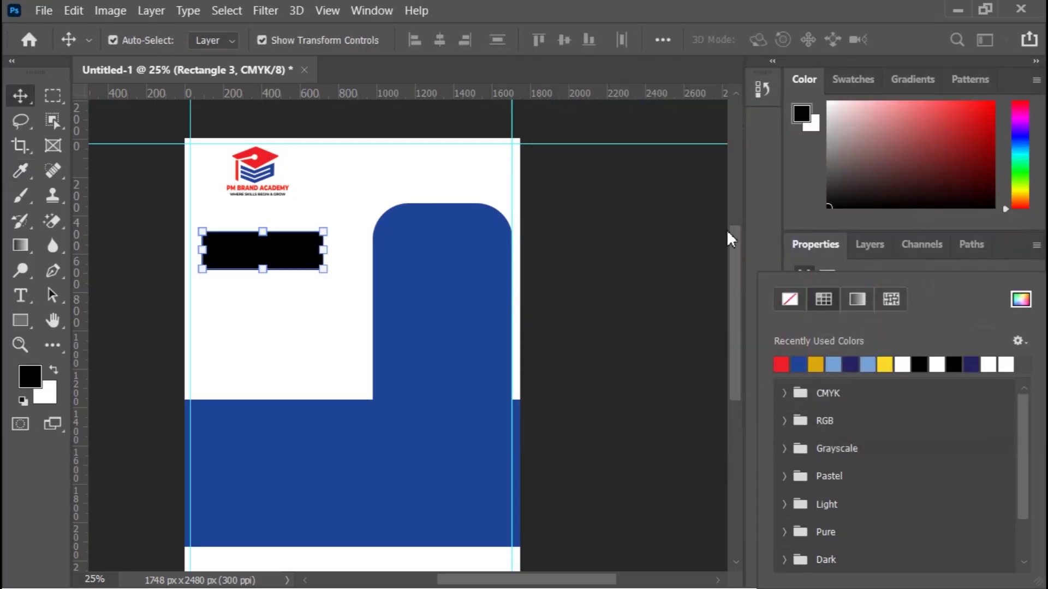
click(635, 257)
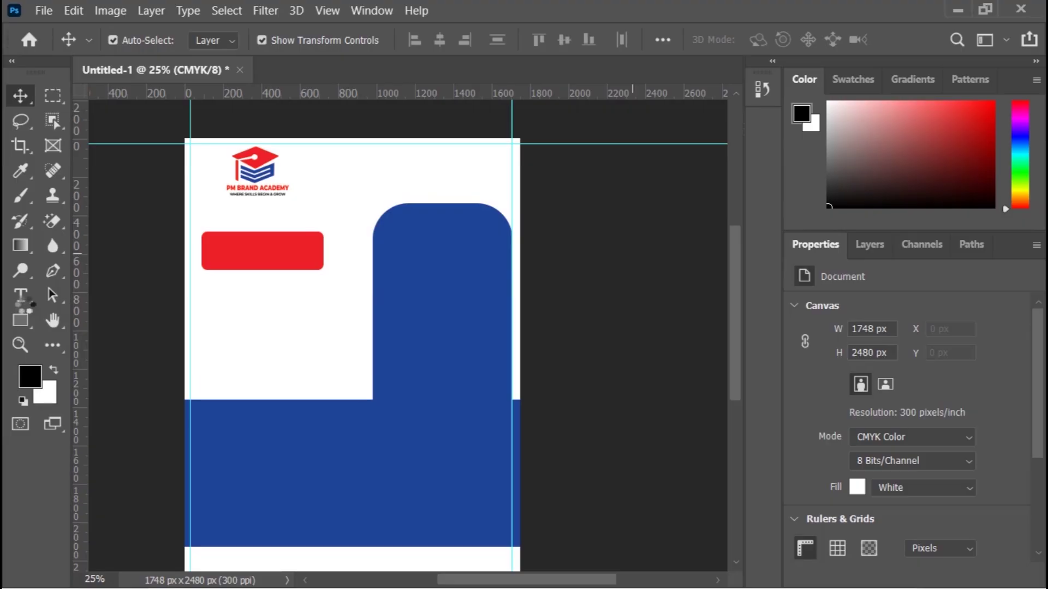
Step: Type '2026' inside the red bar with the Horizontal Type Tool
click(24, 297)
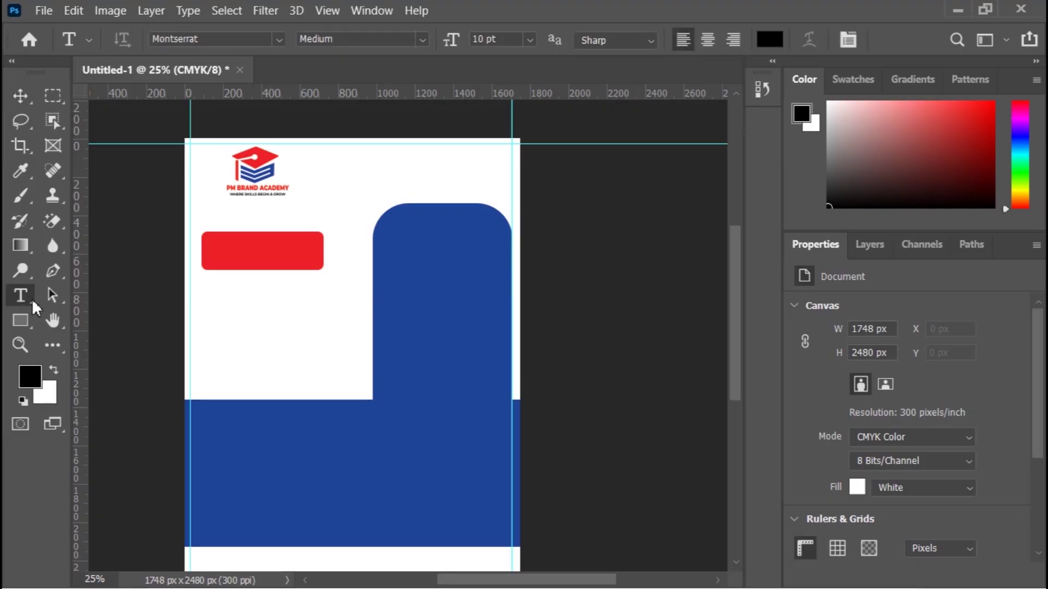
right_click(24, 300)
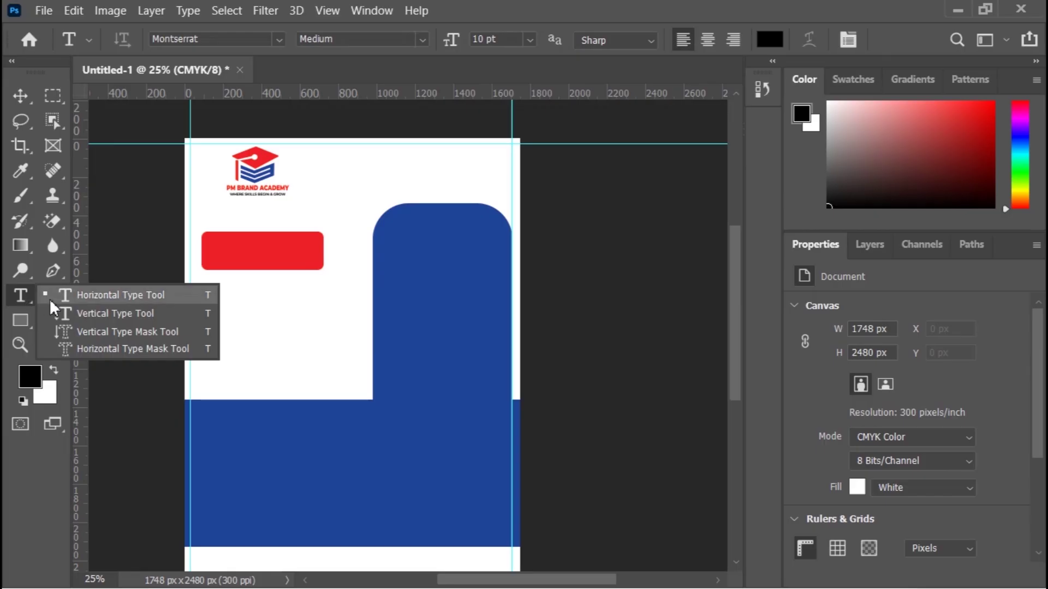
click(78, 295)
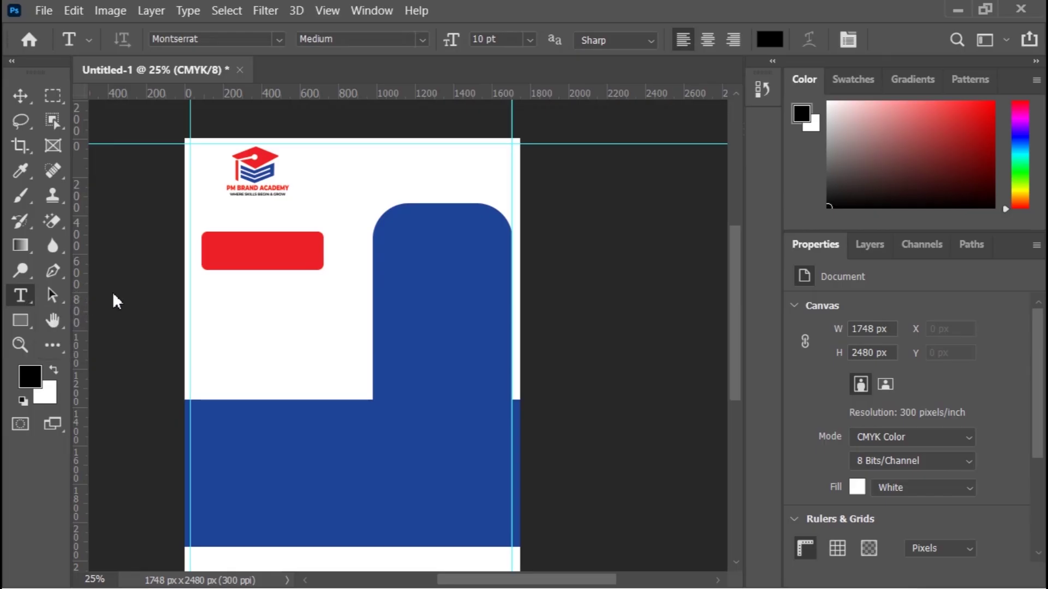
click(219, 252)
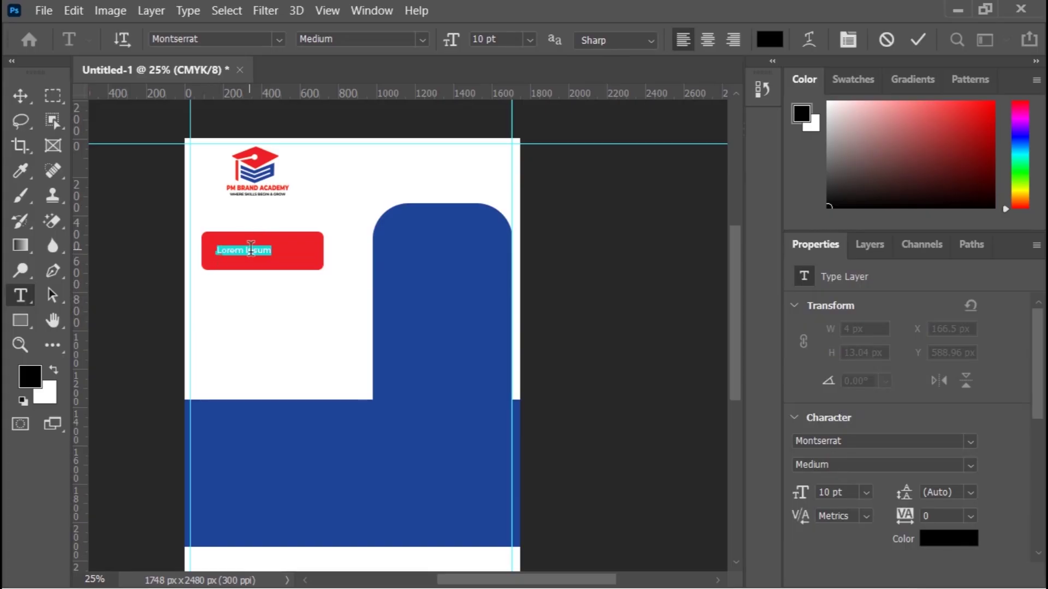
text(2026)
click(22, 97)
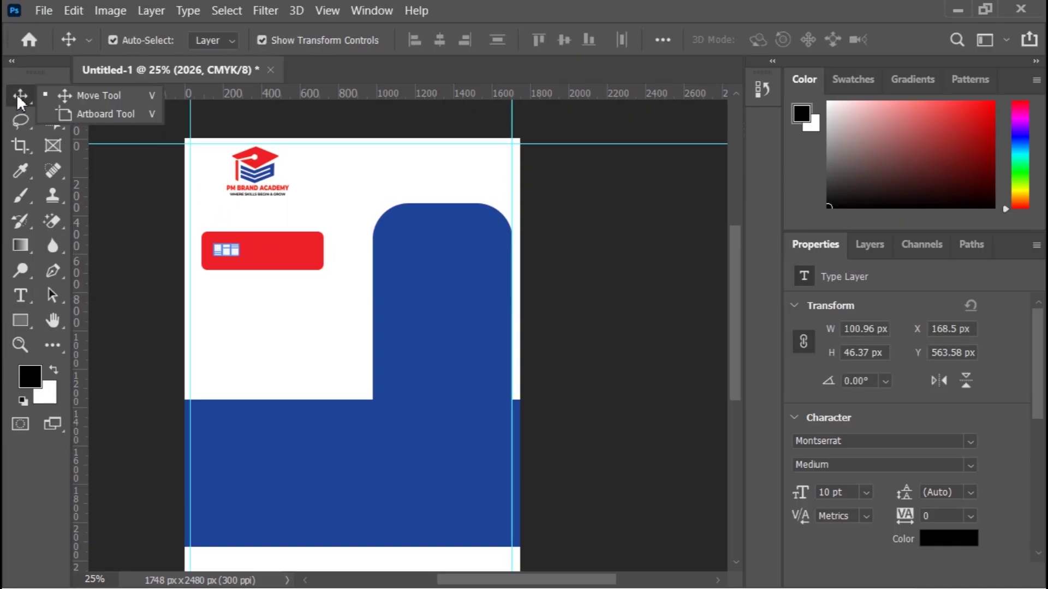
Step: Scale the 2026 text up about 430% and position it on the red bar
key(ctrl+t)
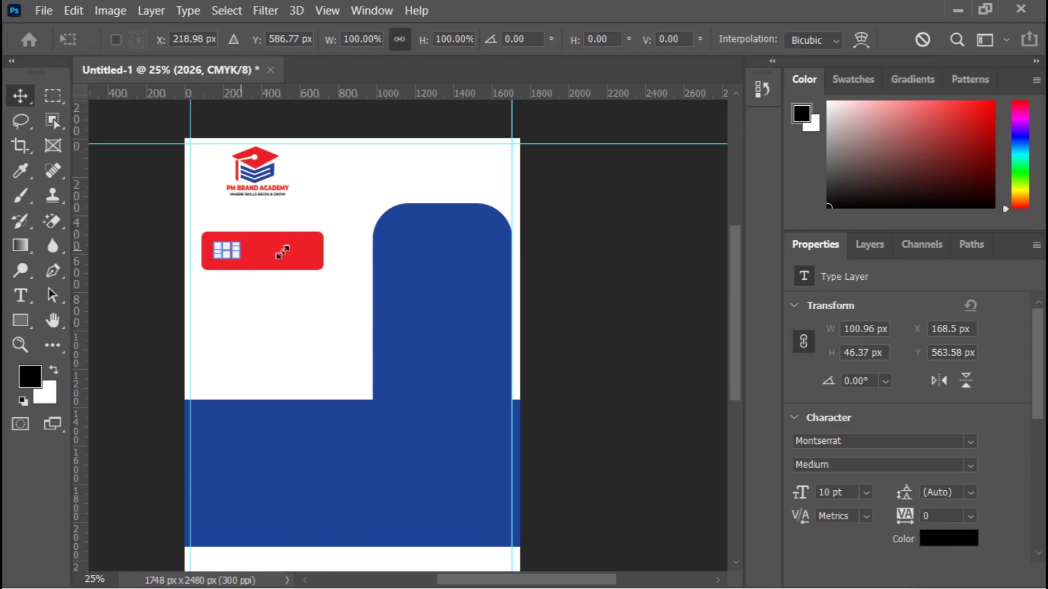
drag(239, 255, 341, 247)
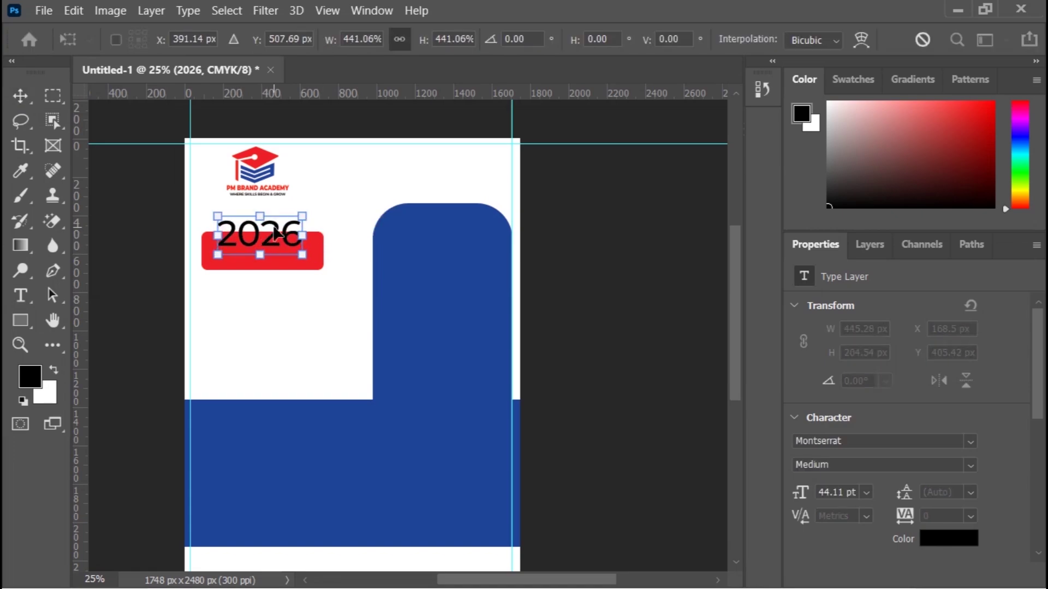
drag(278, 233, 308, 243)
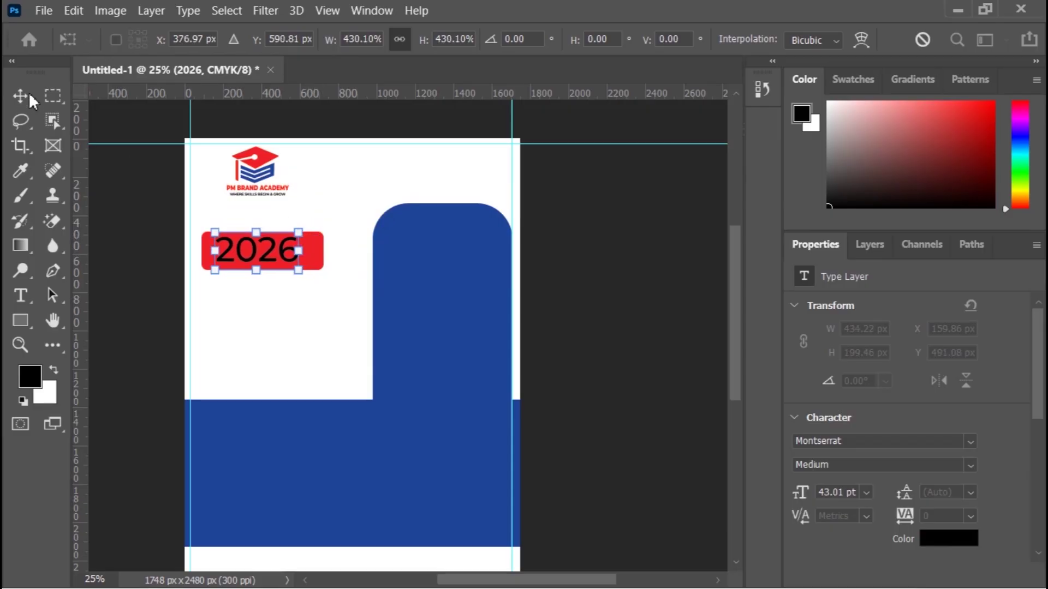
click(29, 94)
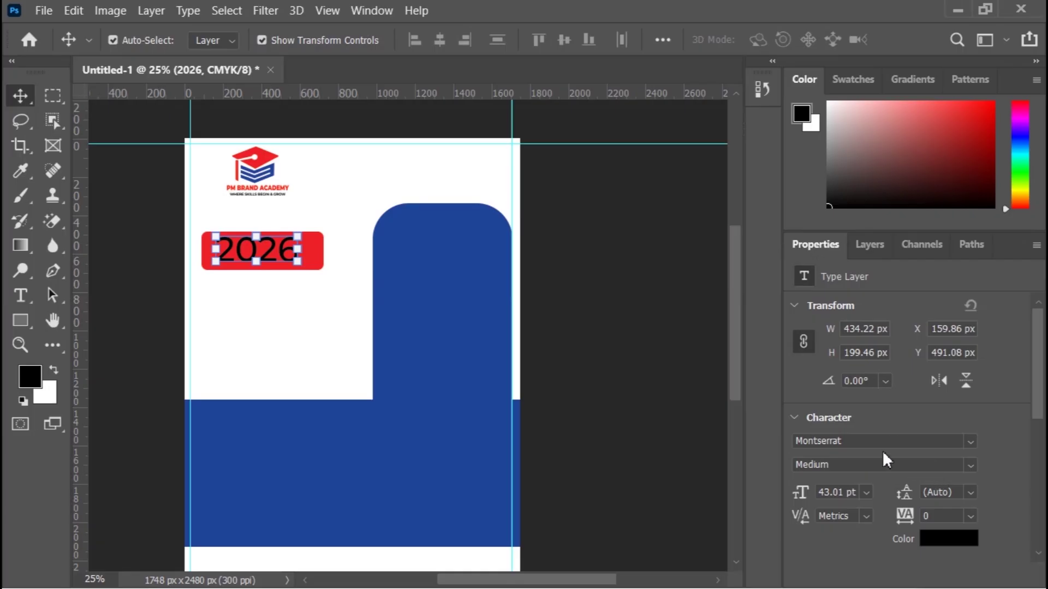
Step: Try a 72 pt size on the 2026 text while keeping Montserrat
click(973, 443)
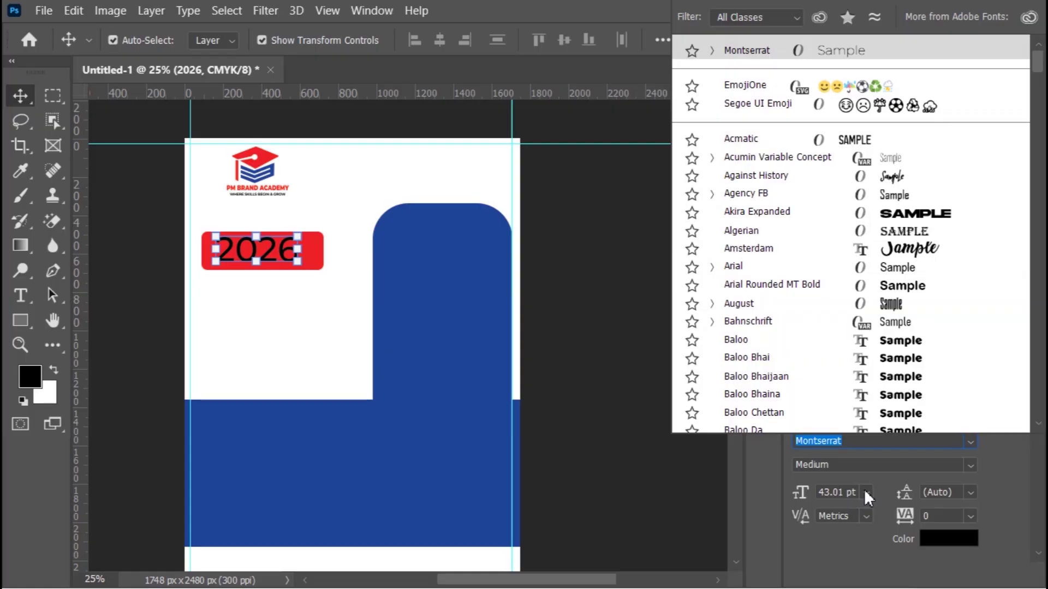
click(863, 488)
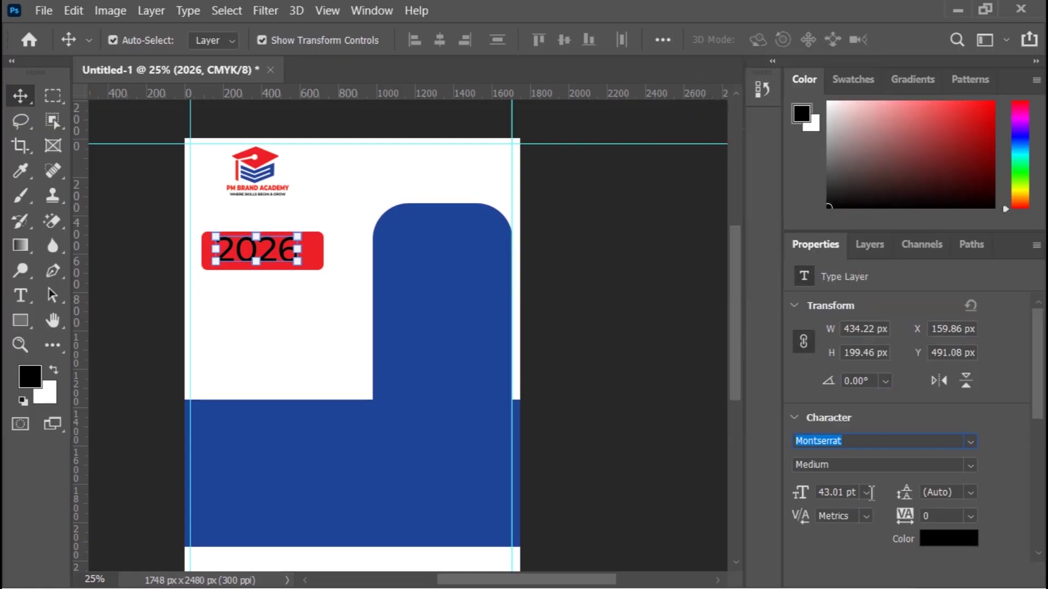
click(868, 497)
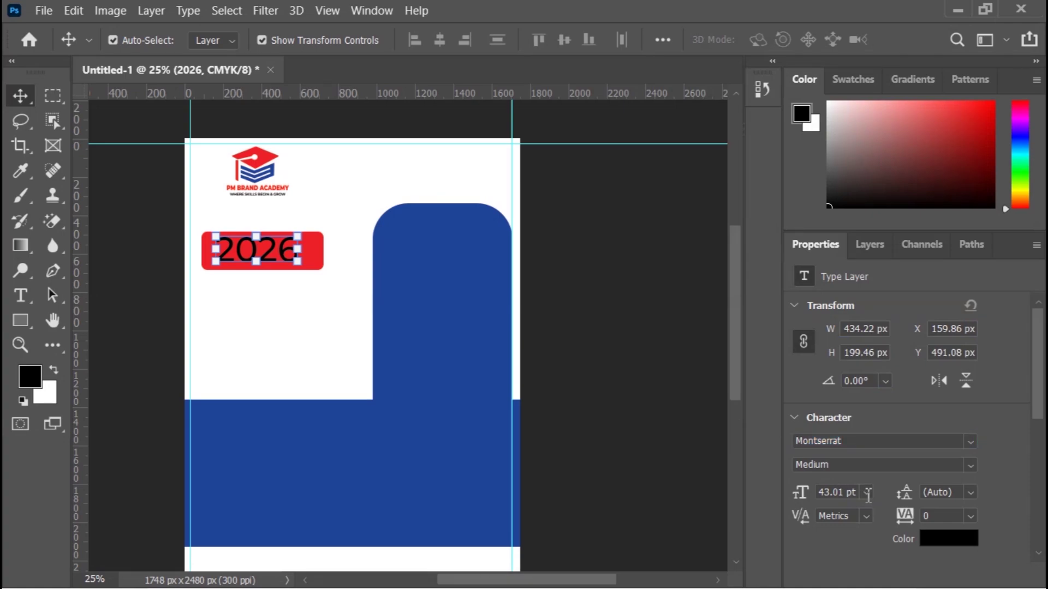
click(867, 493)
text(72)
key(Return)
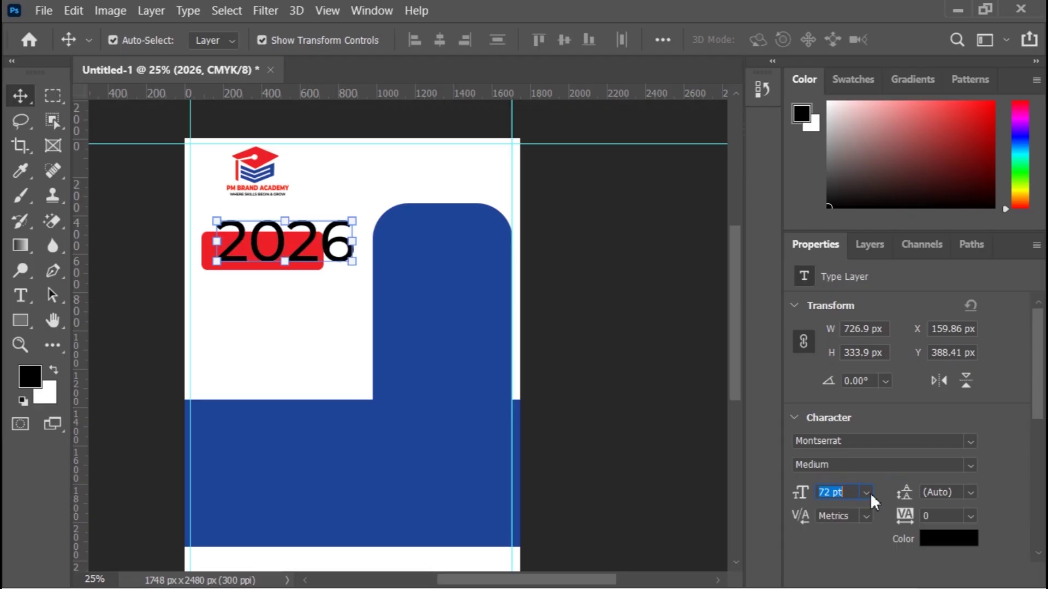
click(870, 493)
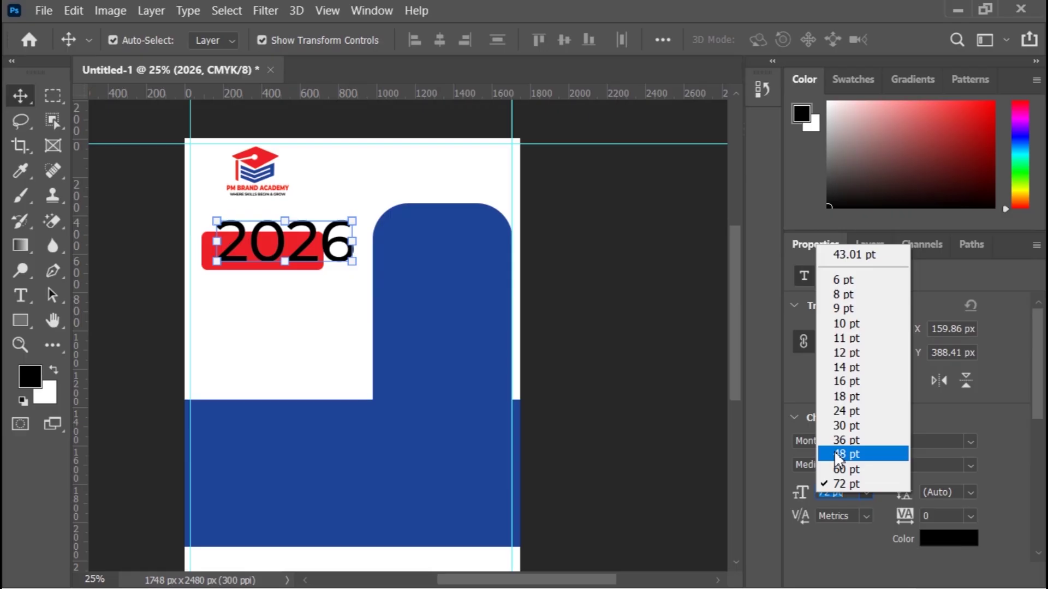
click(843, 491)
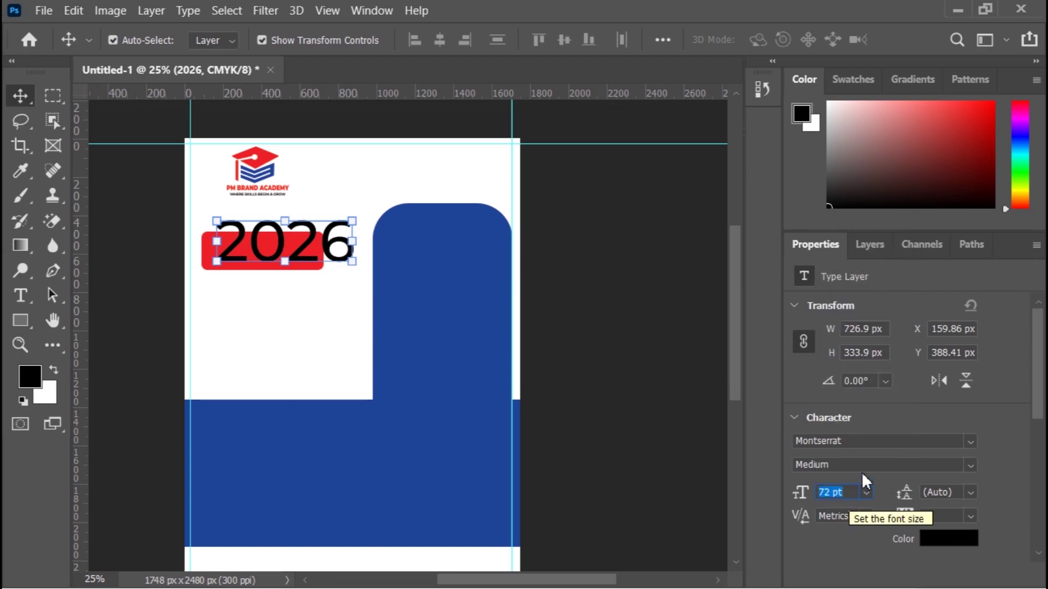
Step: Switch the 2026 text to Nexa Bold at 48 pt and nudge it left and down
click(971, 442)
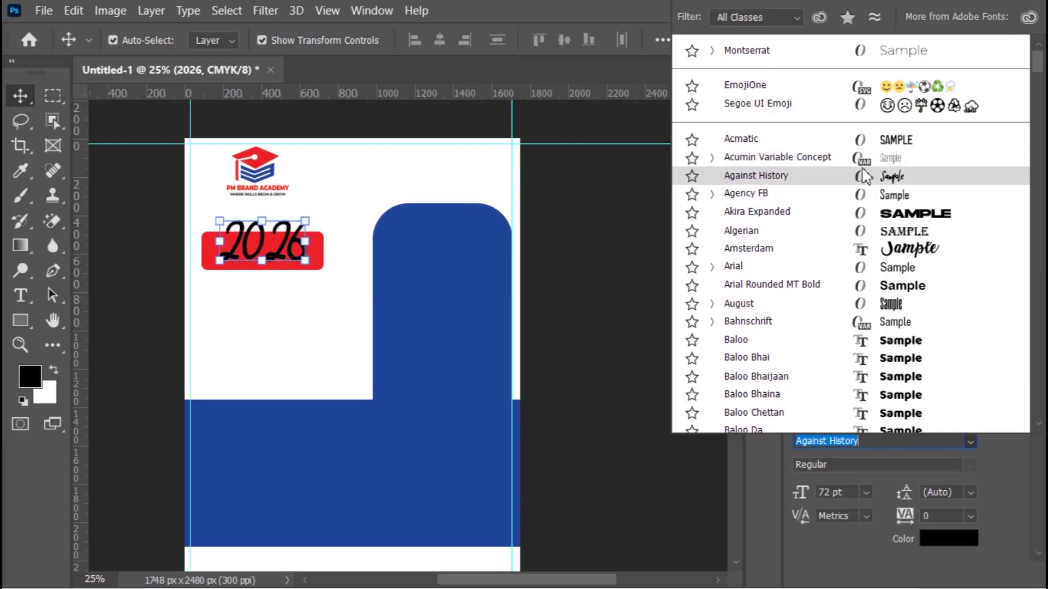
text(NEX)
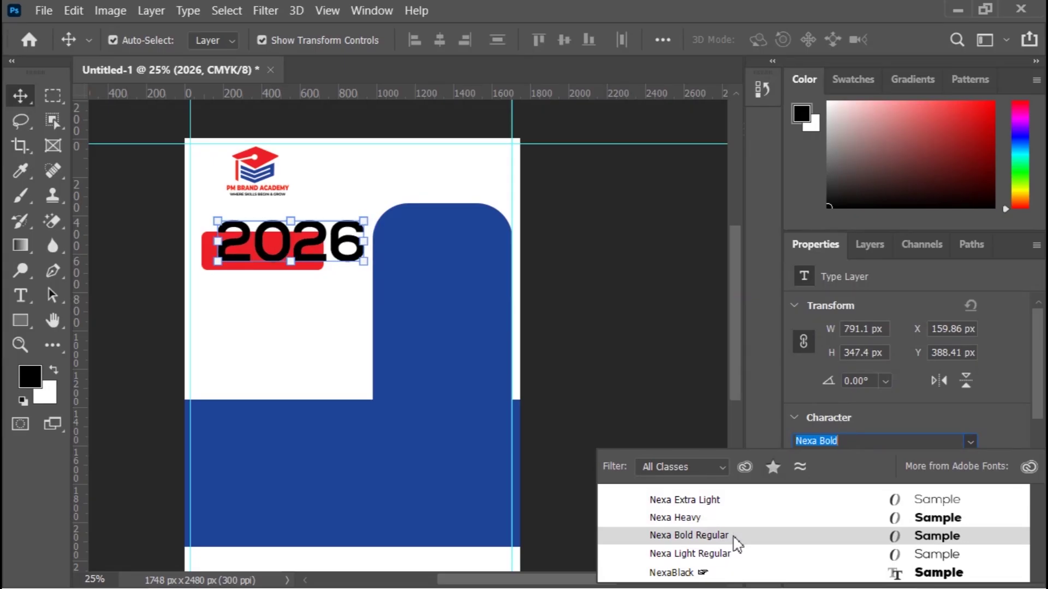
click(733, 535)
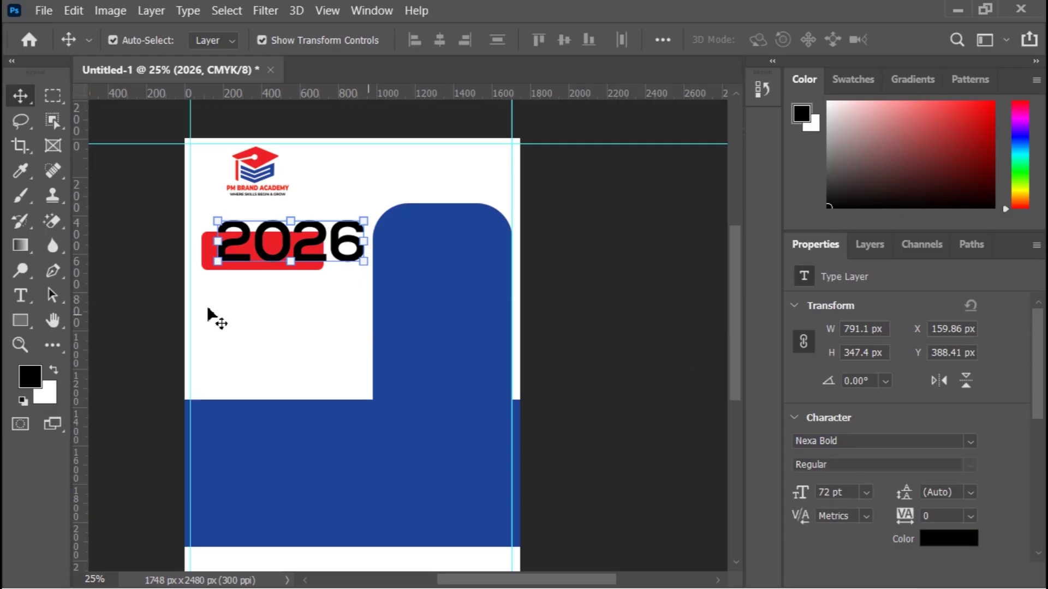
click(866, 492)
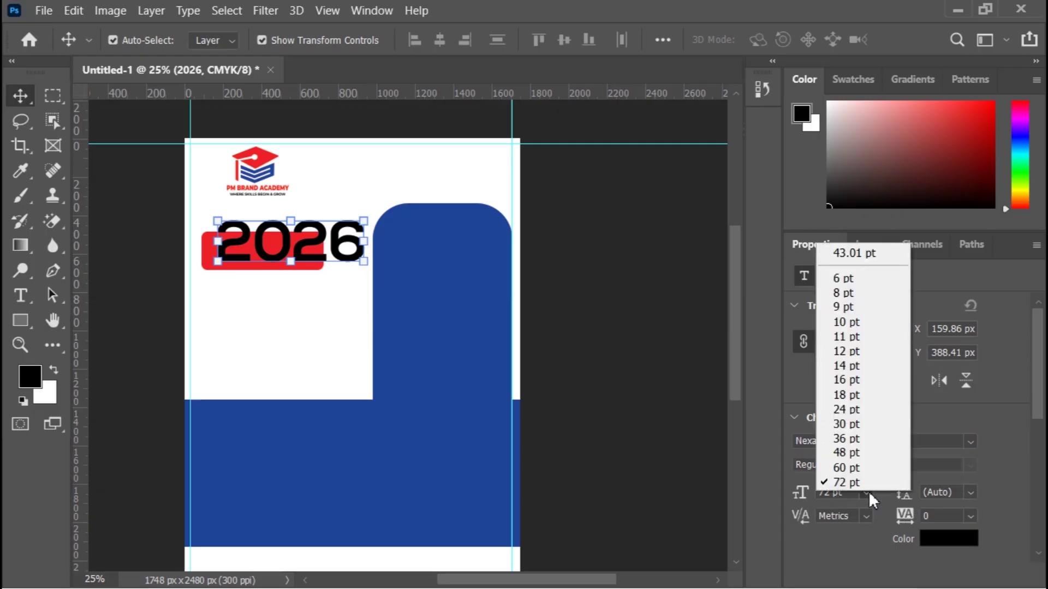
click(865, 417)
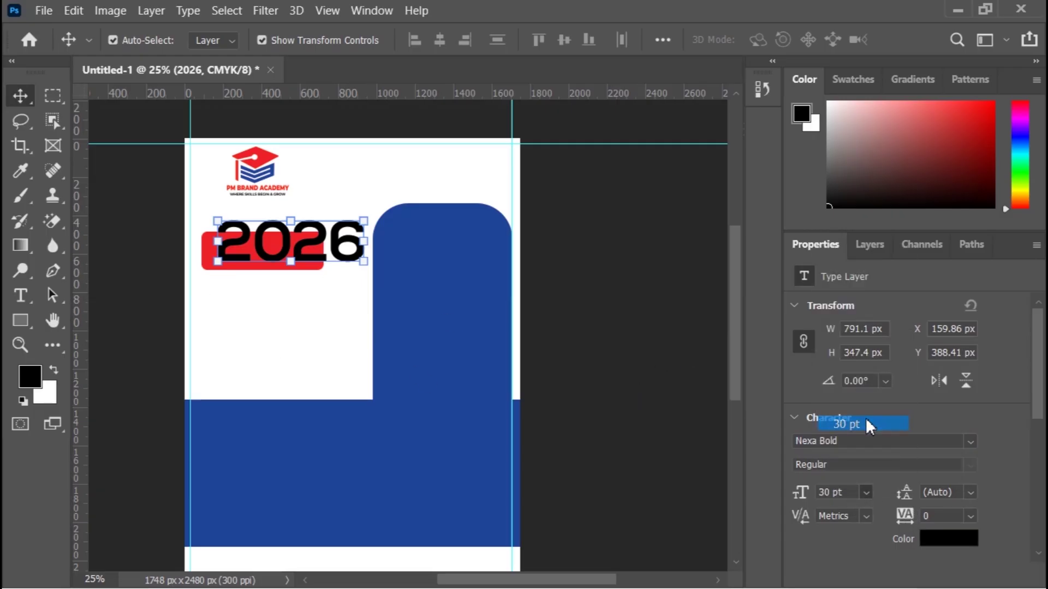
click(868, 494)
click(860, 452)
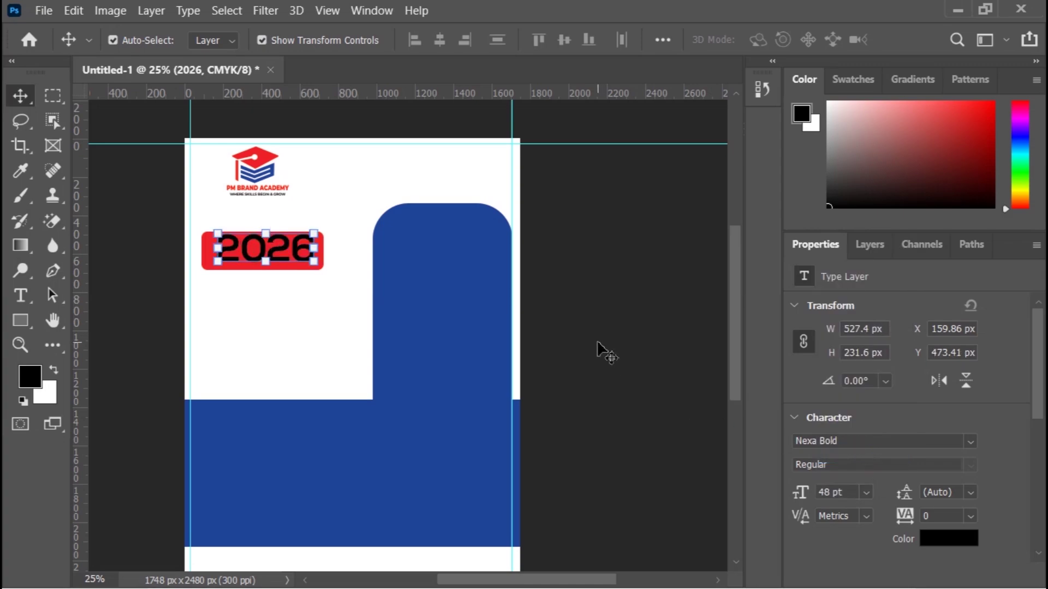
key(Left)
key(Left)
key(Left)
key(Left)
key(Left)
key(Left)
key(Left)
key(Left)
key(Left)
key(Left)
key(Left)
key(Left)
key(Left)
key(Left)
key(Left)
key(Left)
key(Left)
key(Left)
key(Left)
key(Left)
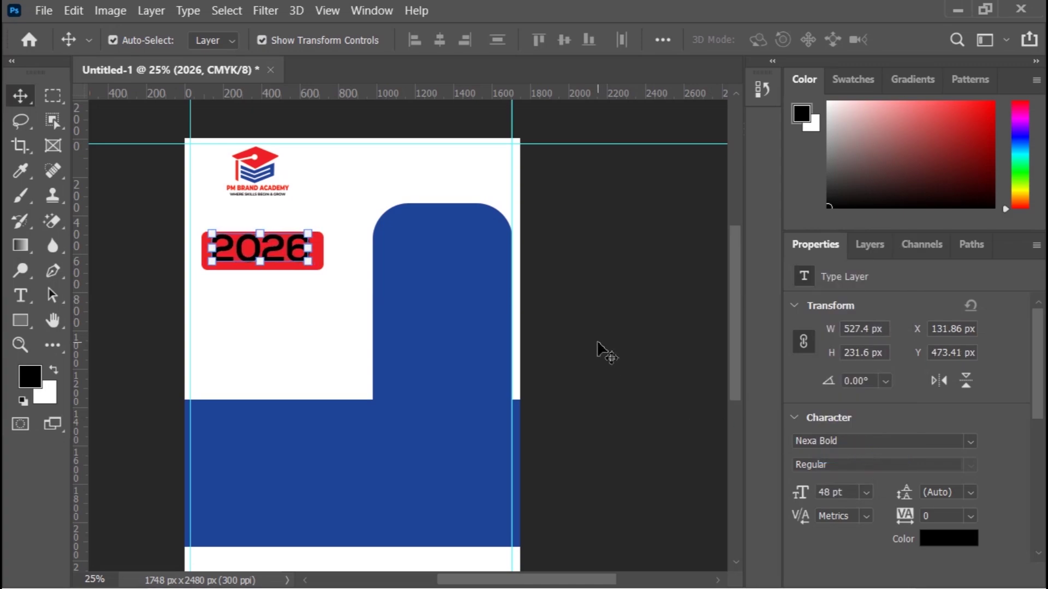
key(Down)
key(Down)
key(Down)
key(Down)
key(Down)
key(Down)
key(Down)
key(Down)
key(Down)
key(Down)
key(Down)
key(Down)
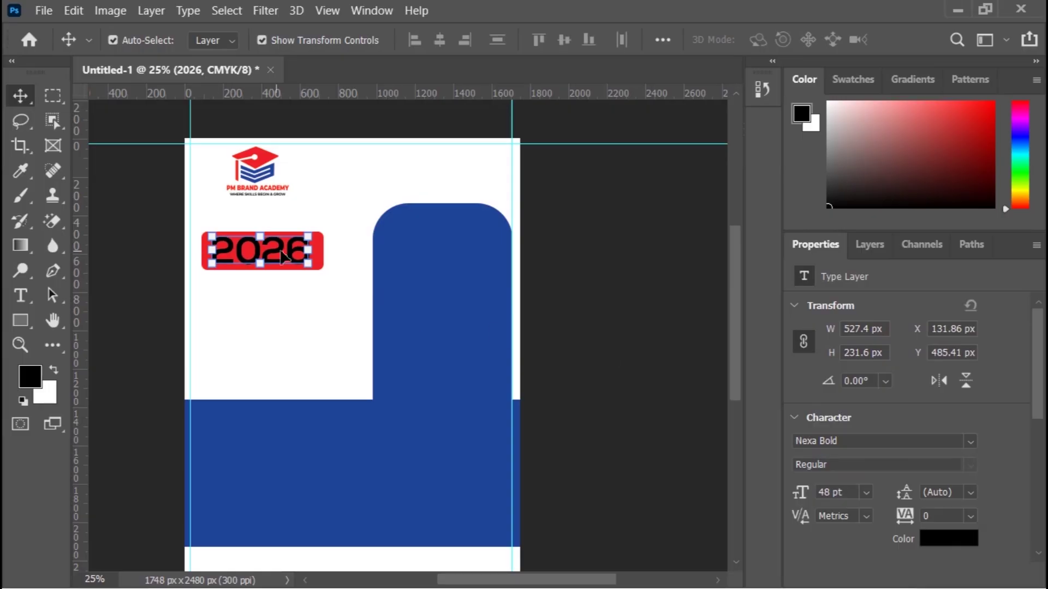
Step: Change the 2026 text colour to white (ffffff) sampled from the page
click(940, 540)
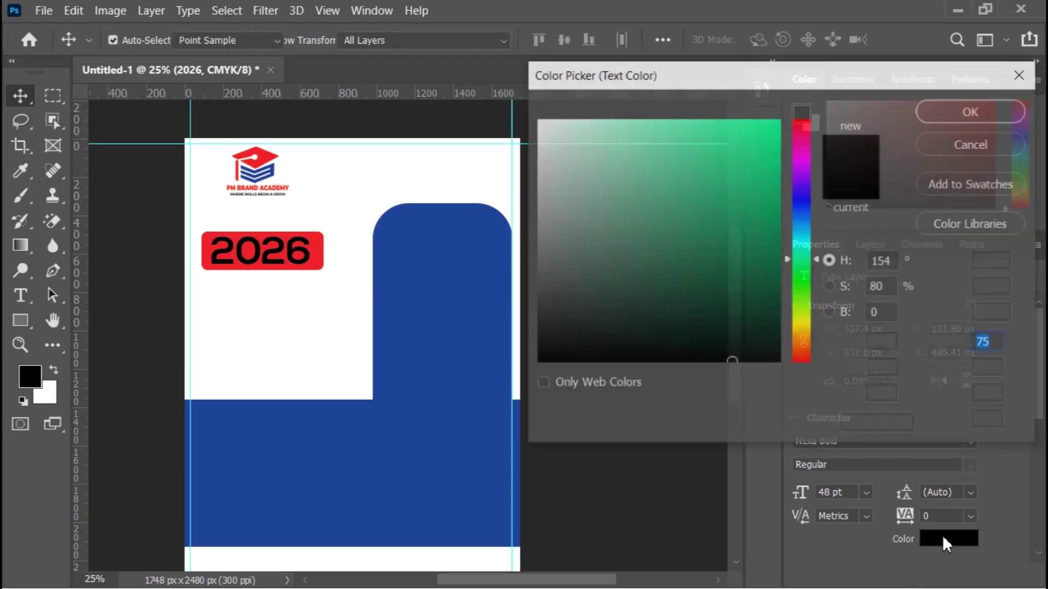
click(335, 339)
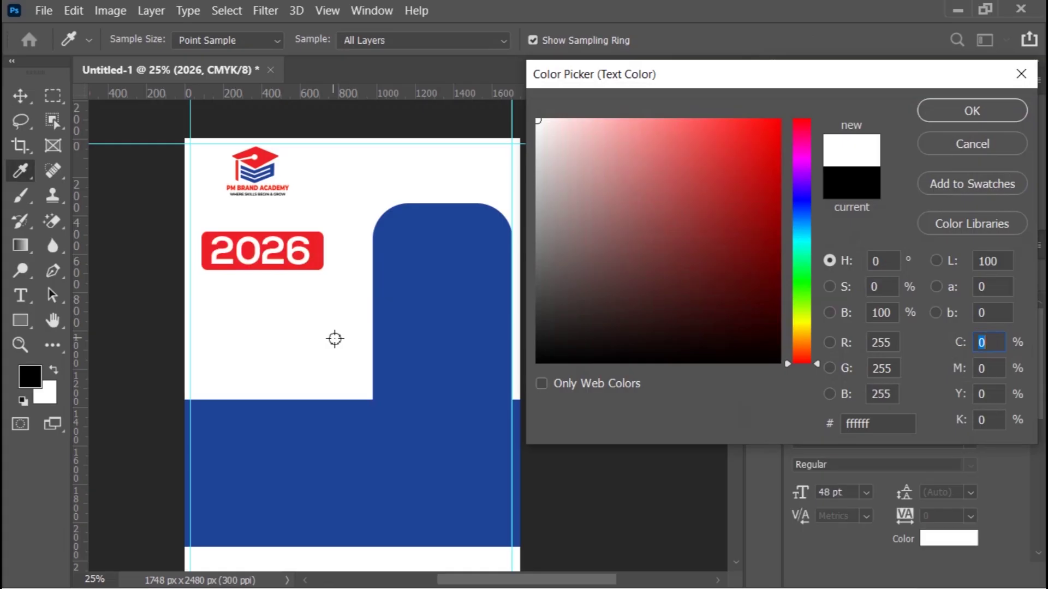
click(954, 109)
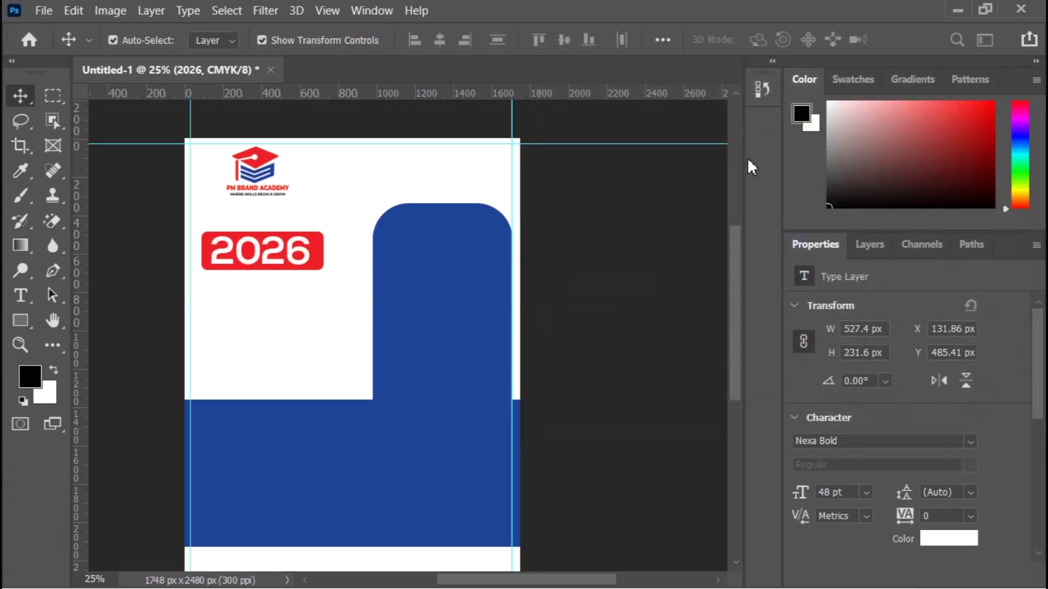
click(629, 241)
Step: Add a 'school Admission' text line below the 2026 box, coloured with the box's red
key(t)
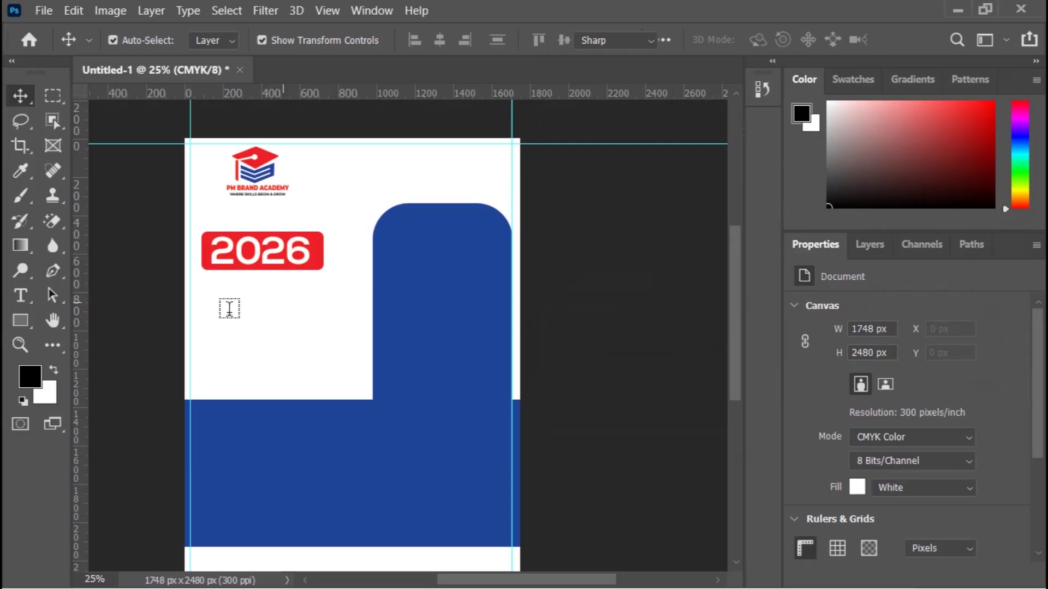
click(200, 306)
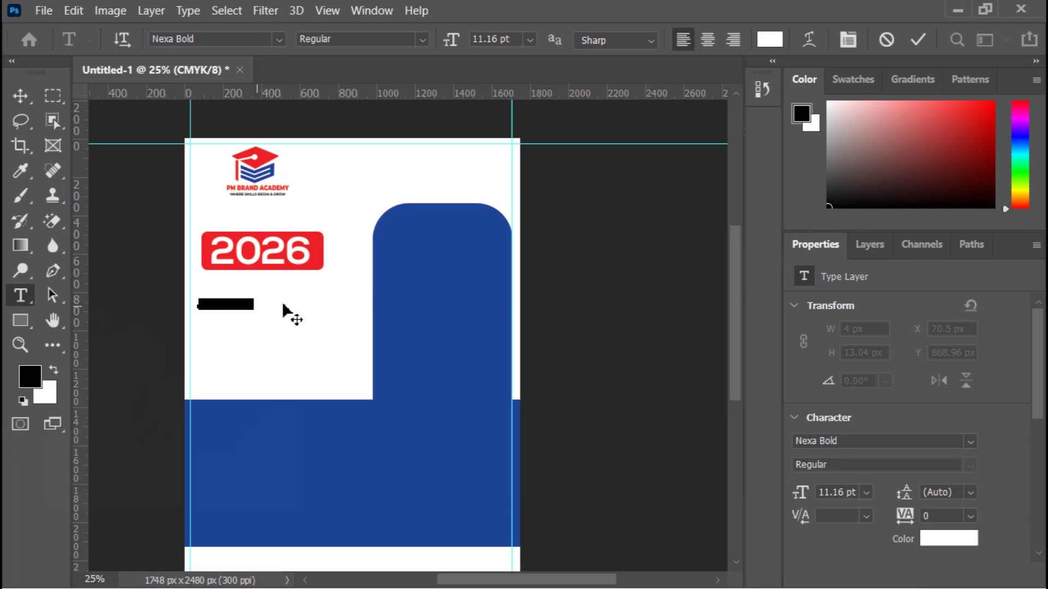
click(954, 542)
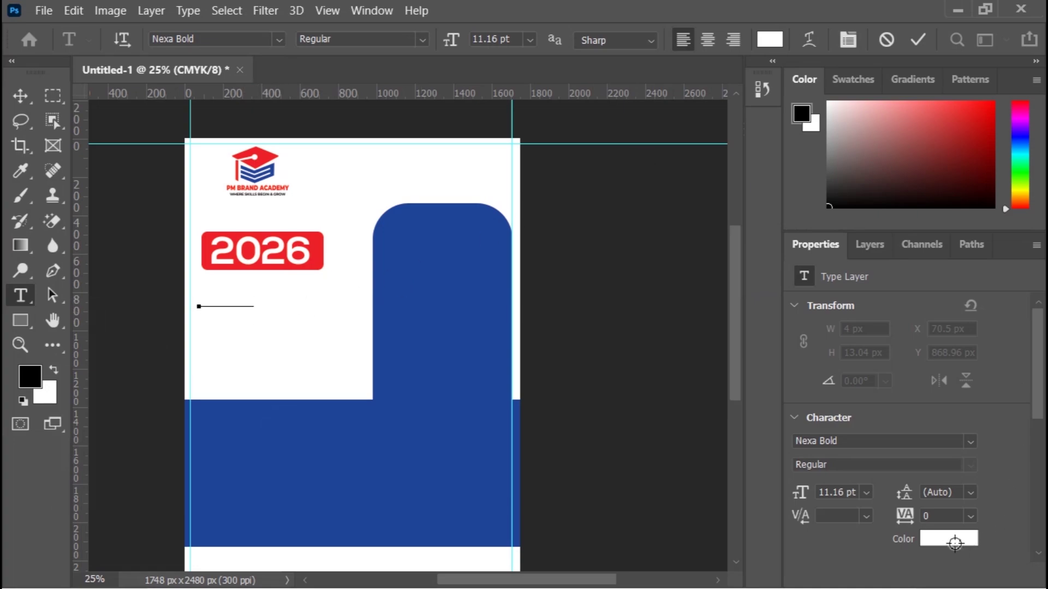
click(317, 244)
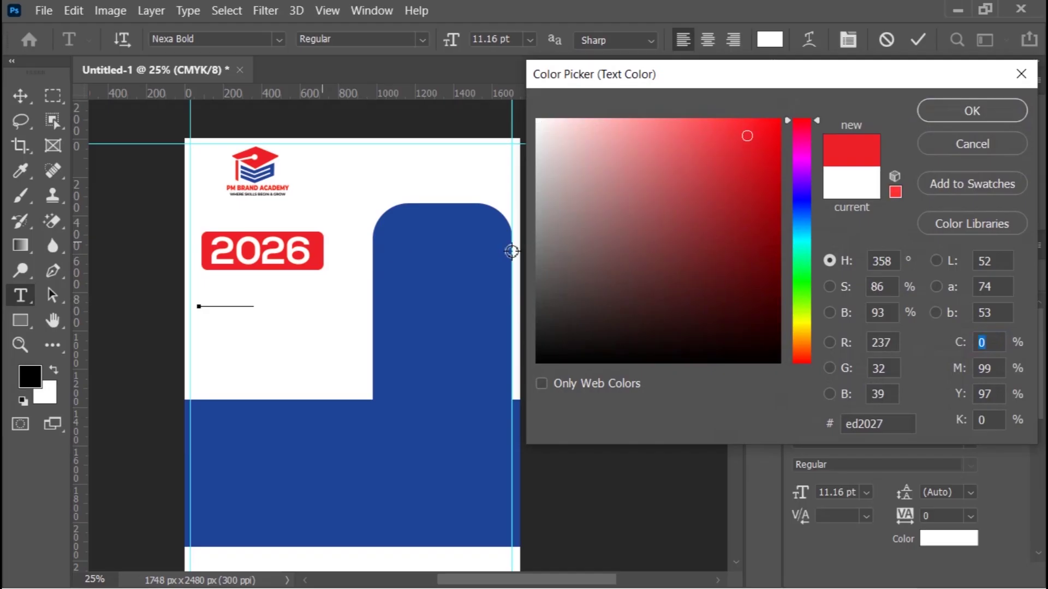
click(972, 109)
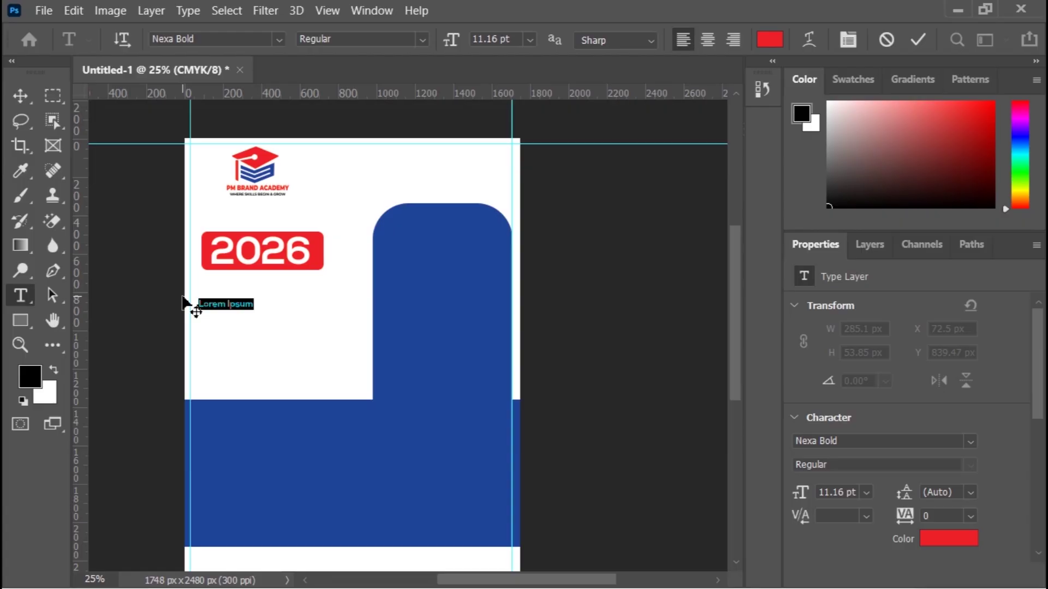
key(BackSpace)
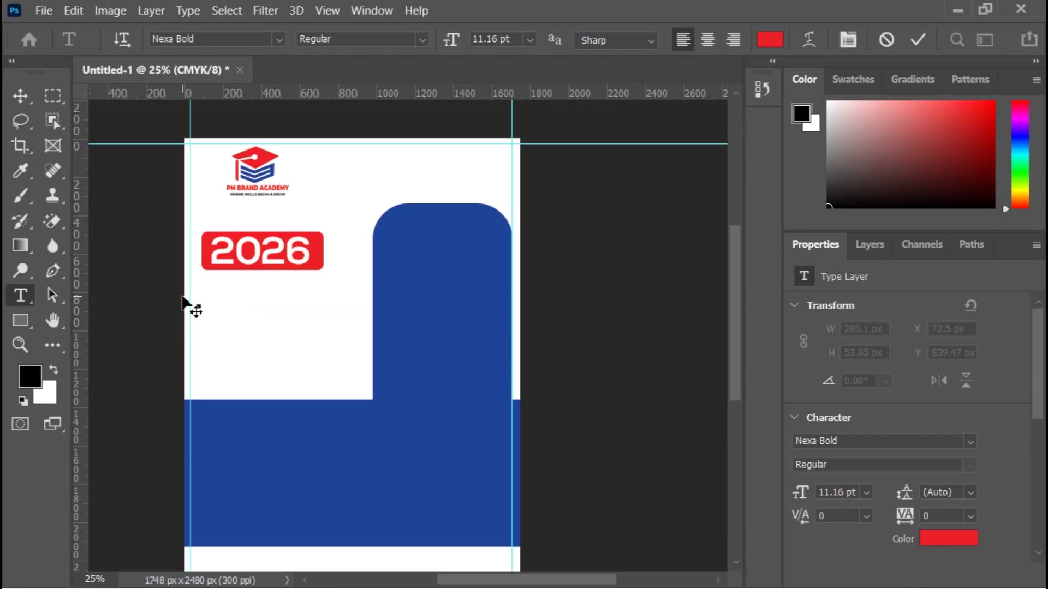
text(school Admission)
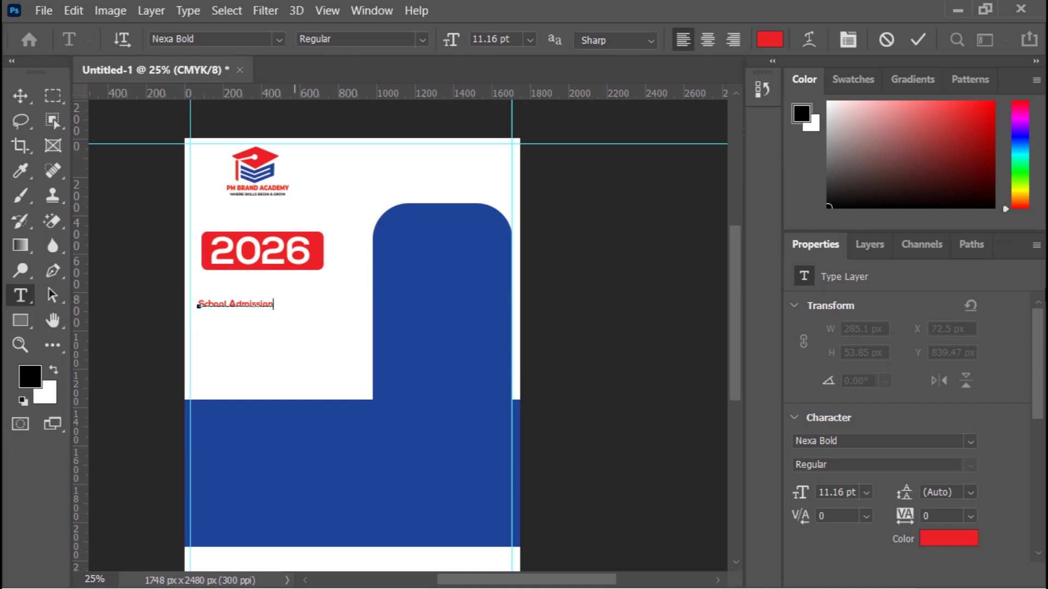
click(919, 37)
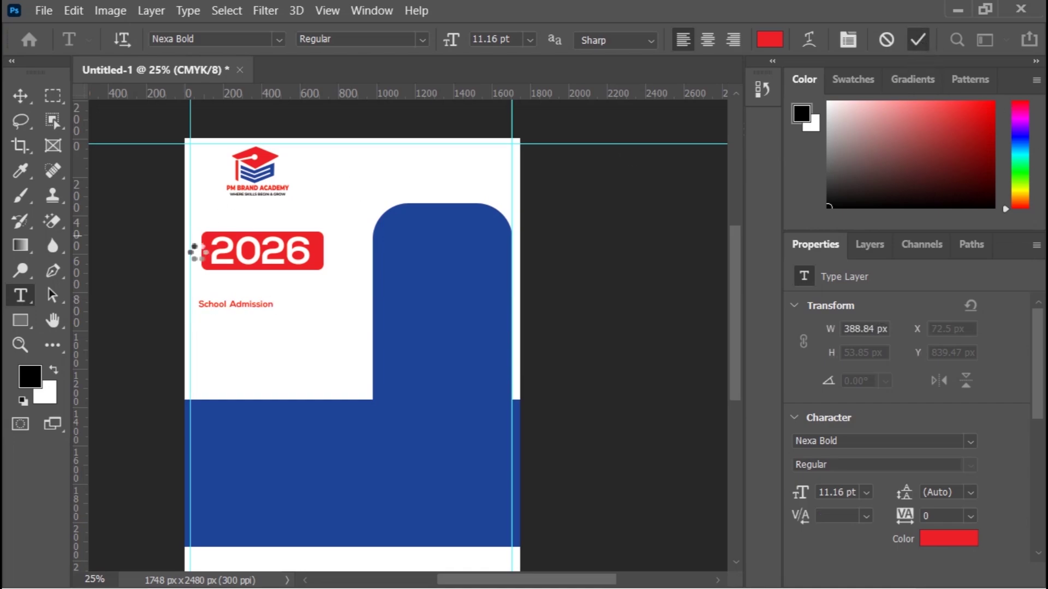
Step: Add a red 'NOW OPEN' line below School Admission and enlarge it
click(208, 331)
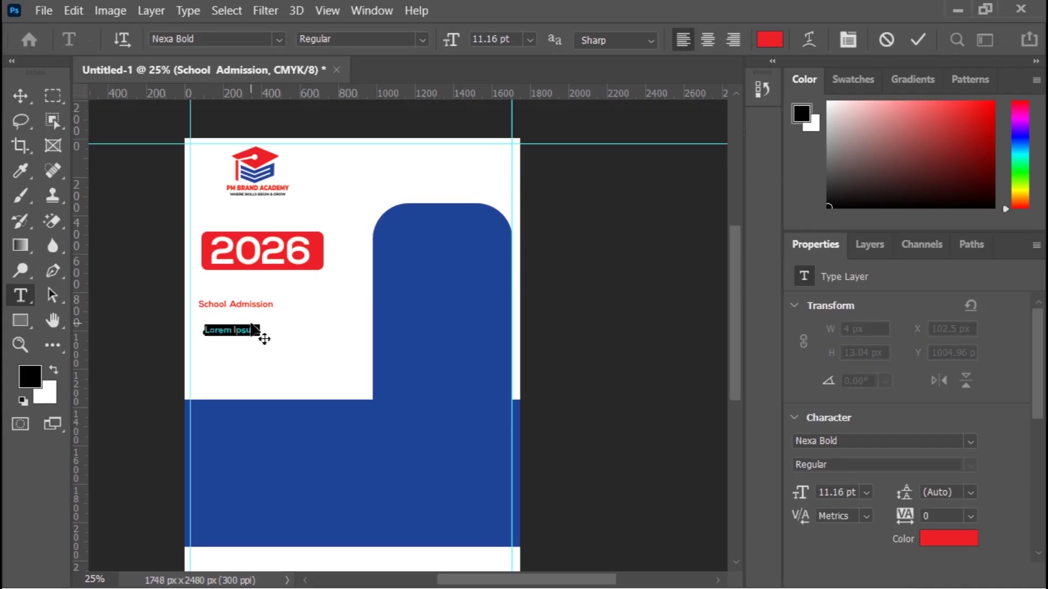
text(NOW OPEN)
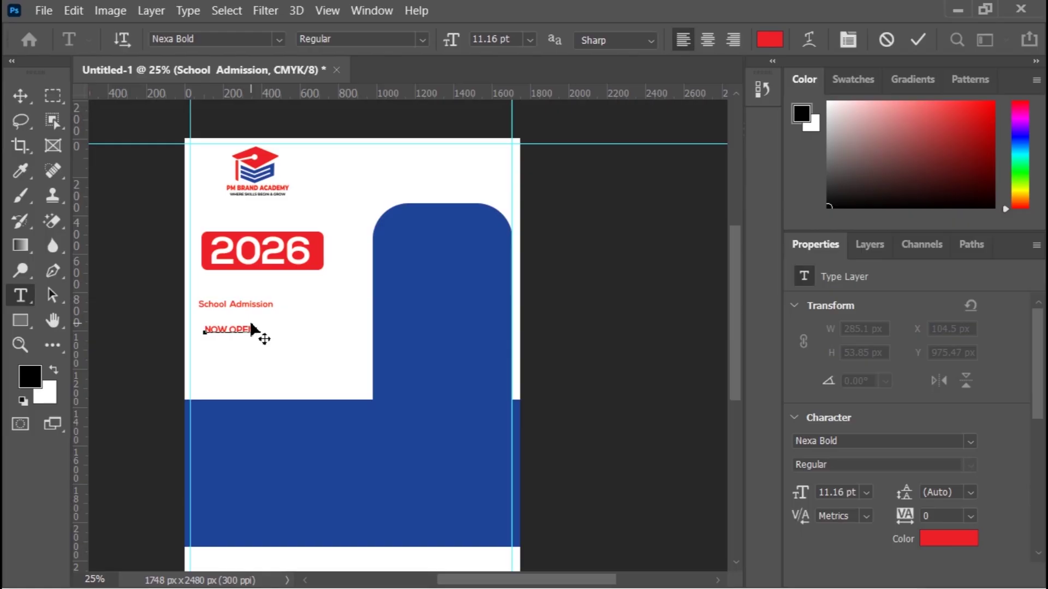
click(21, 95)
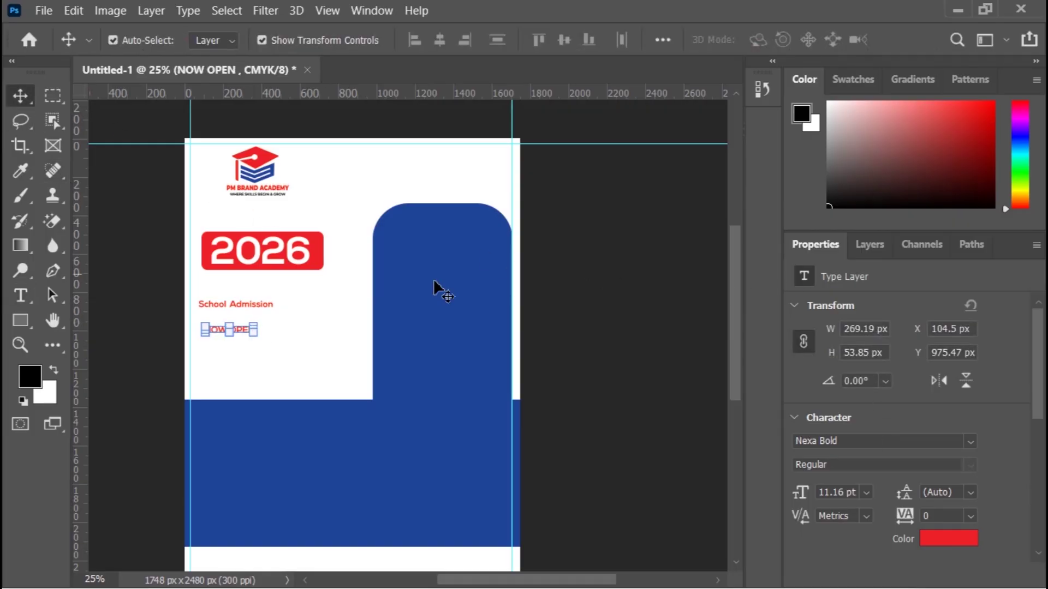
drag(258, 327, 350, 310)
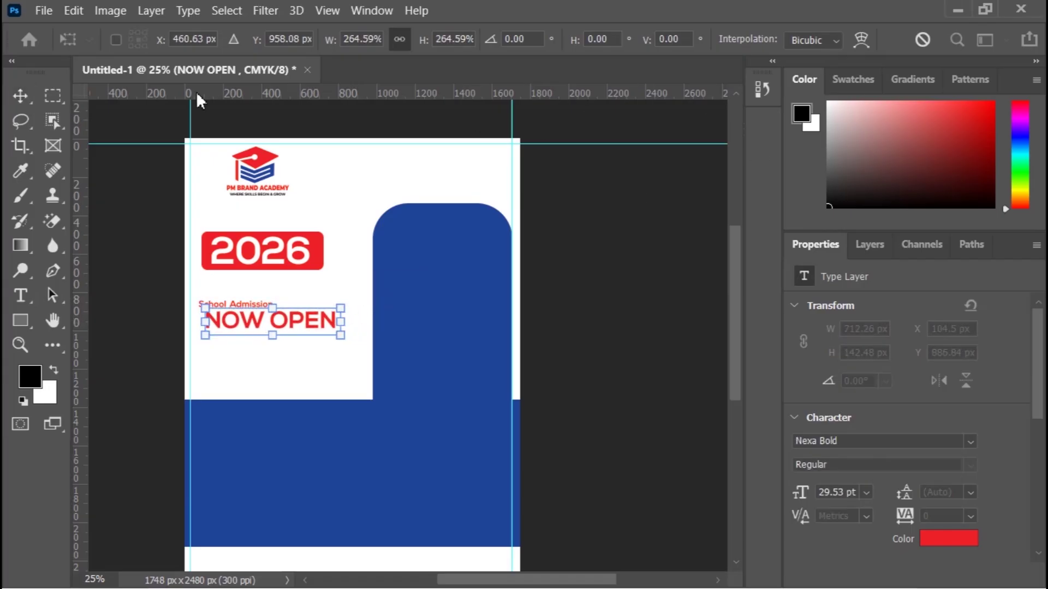
click(20, 96)
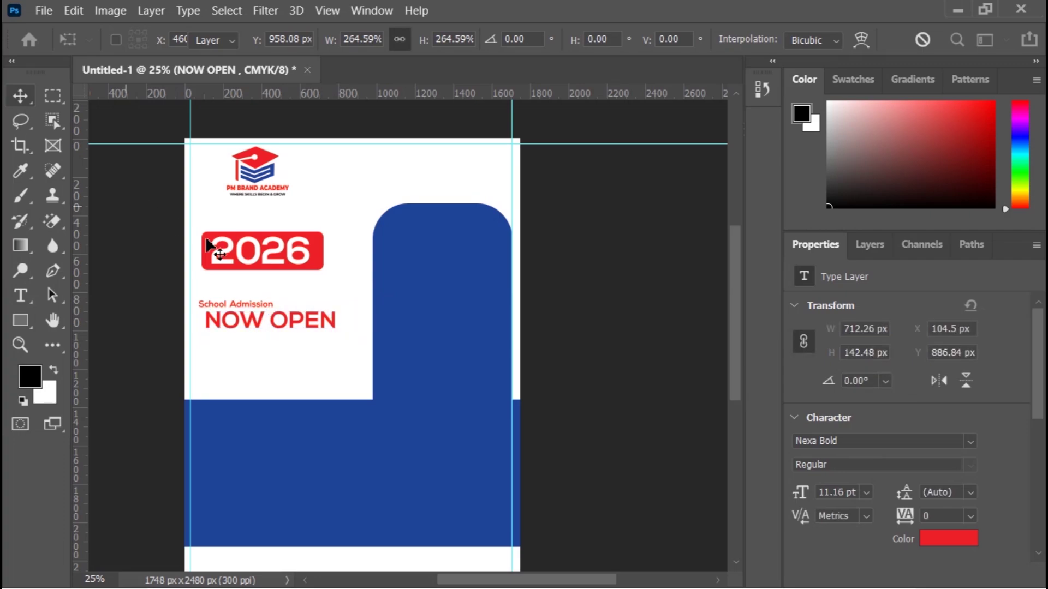
Step: Enlarge School Admission to about 23.67 pt and nudge it left and up
click(268, 304)
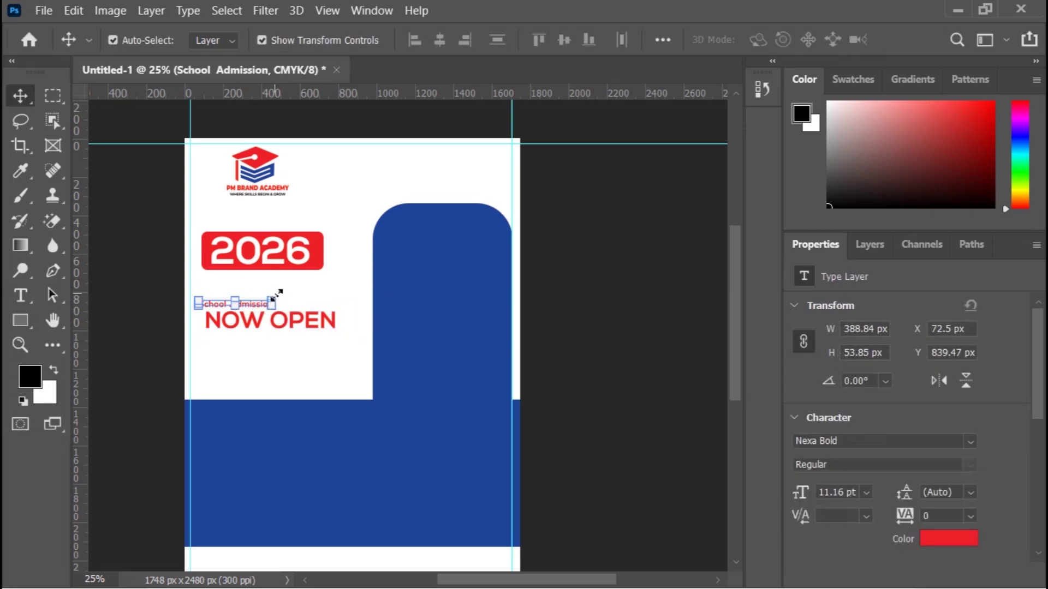
drag(274, 296, 356, 287)
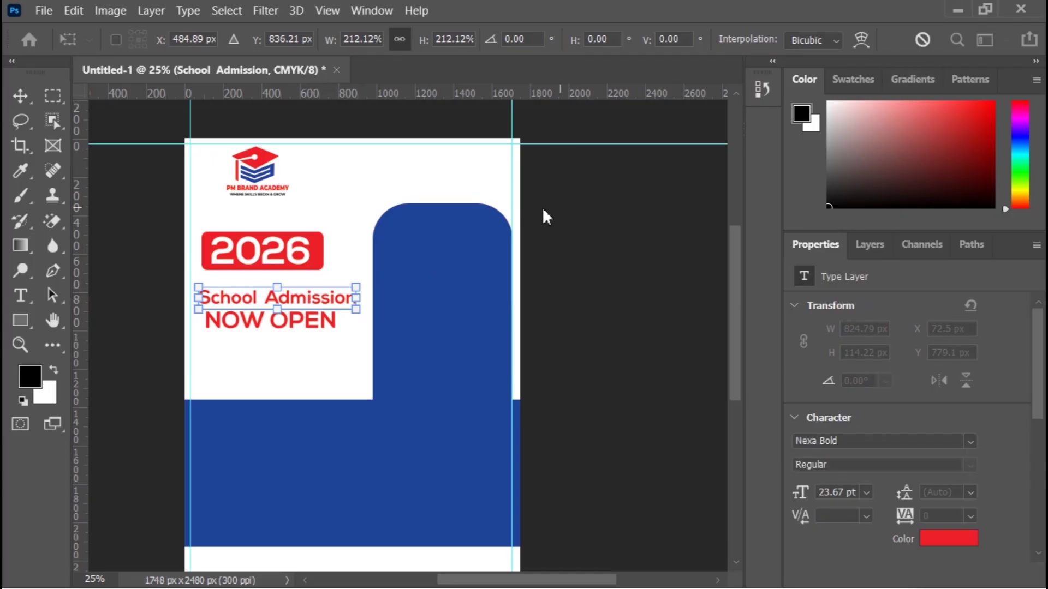
click(22, 104)
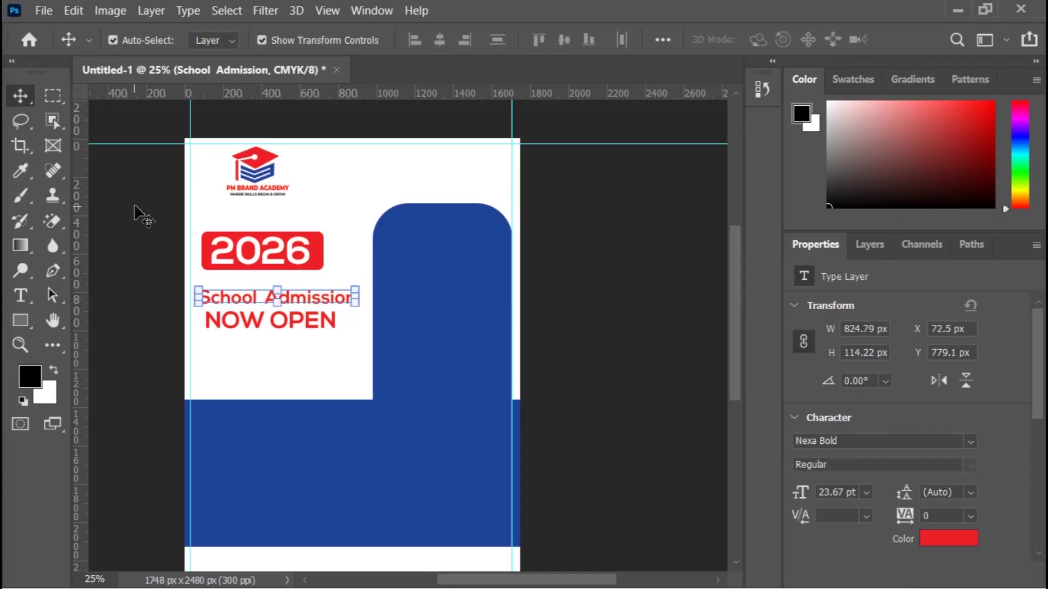
key(Left)
key(Left)
key(Left)
key(Left)
key(Left)
key(Left)
key(Left)
key(Left)
key(Left)
key(Left)
key(Left)
key(Left)
key(Left)
key(Left)
key(Left)
key(Left)
key(Left)
key(Left)
key(Left)
key(Left)
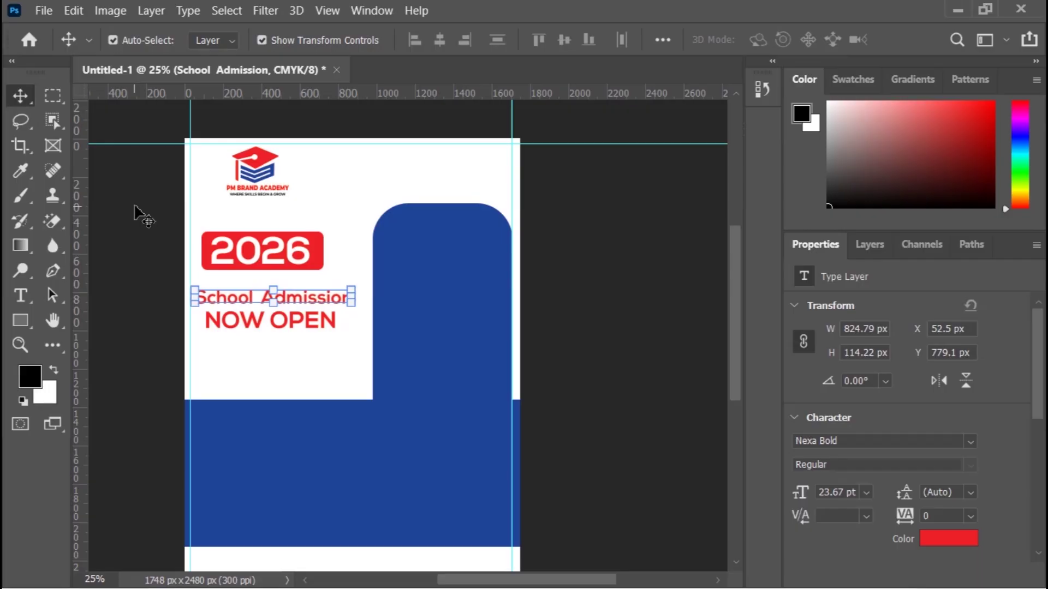
key(Up)
key(Up)
key(Up)
key(Up)
key(Up)
key(Up)
key(Up)
key(Up)
key(Up)
key(Up)
key(Up)
key(Up)
key(Up)
key(Up)
key(Up)
key(Up)
key(Up)
key(Up)
key(Up)
key(Up)
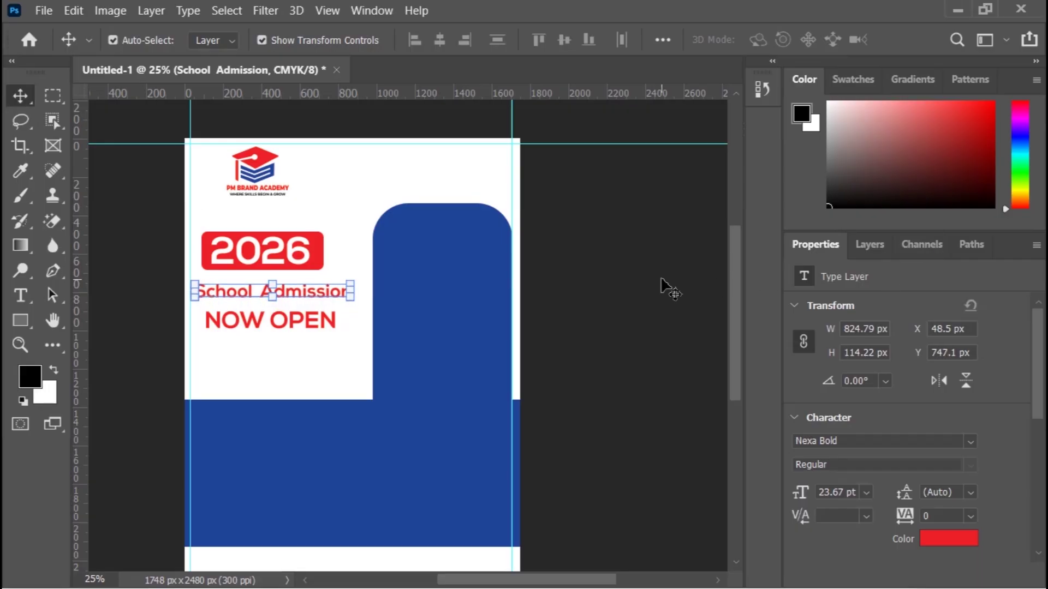
click(637, 277)
Step: Zoom in and move School Admission up under 2026, nudging it left and down
key(ctrl+plus)
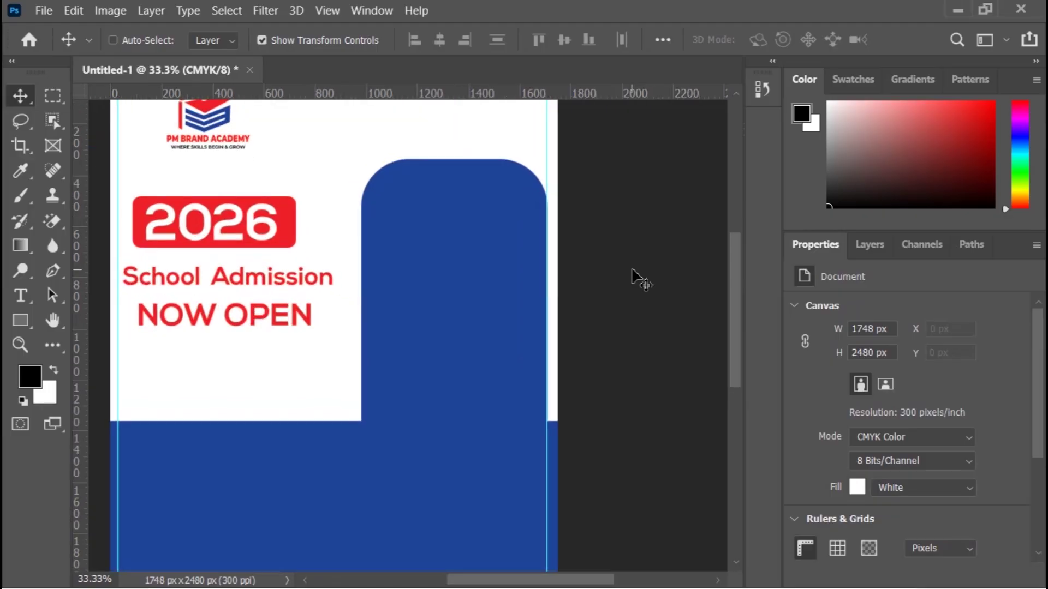
key(ctrl+plus)
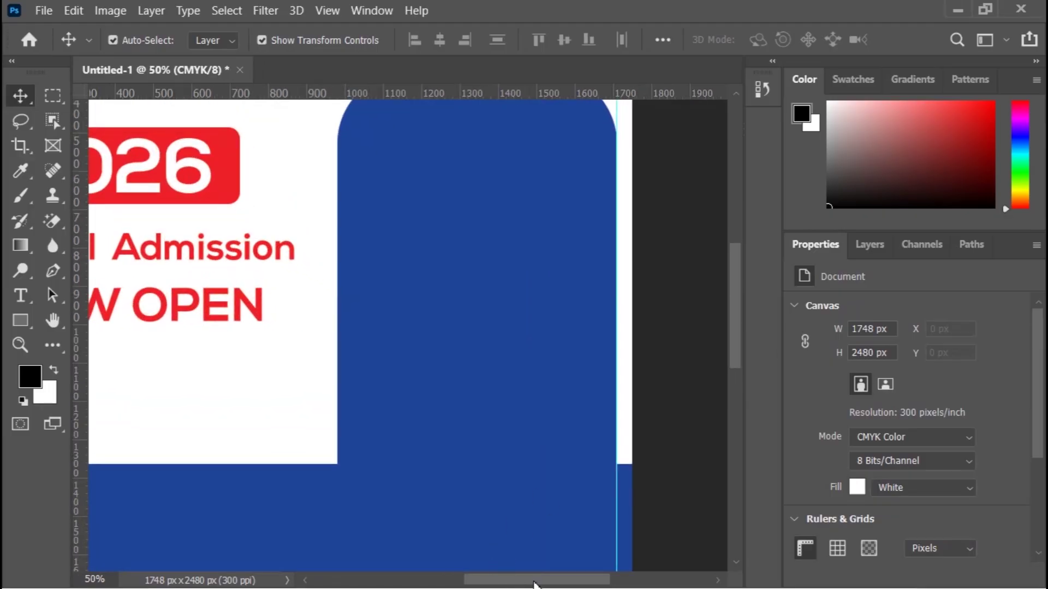
drag(534, 583, 487, 580)
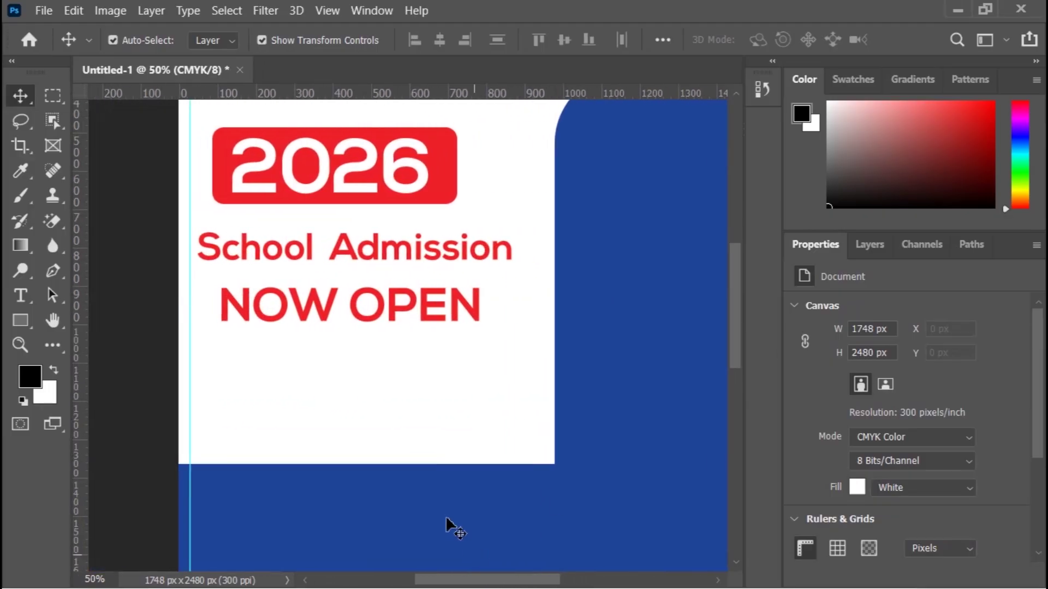
scroll(445, 517, up, 3)
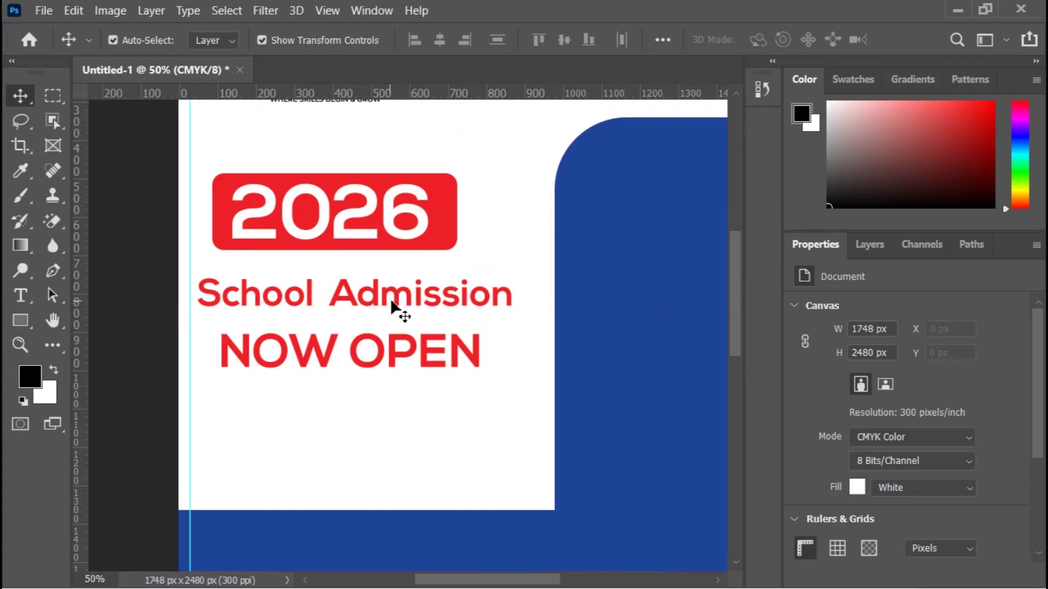
mouse_move(397, 308)
mouse_down()
mouse_move(386, 297)
mouse_move(399, 299)
mouse_up()
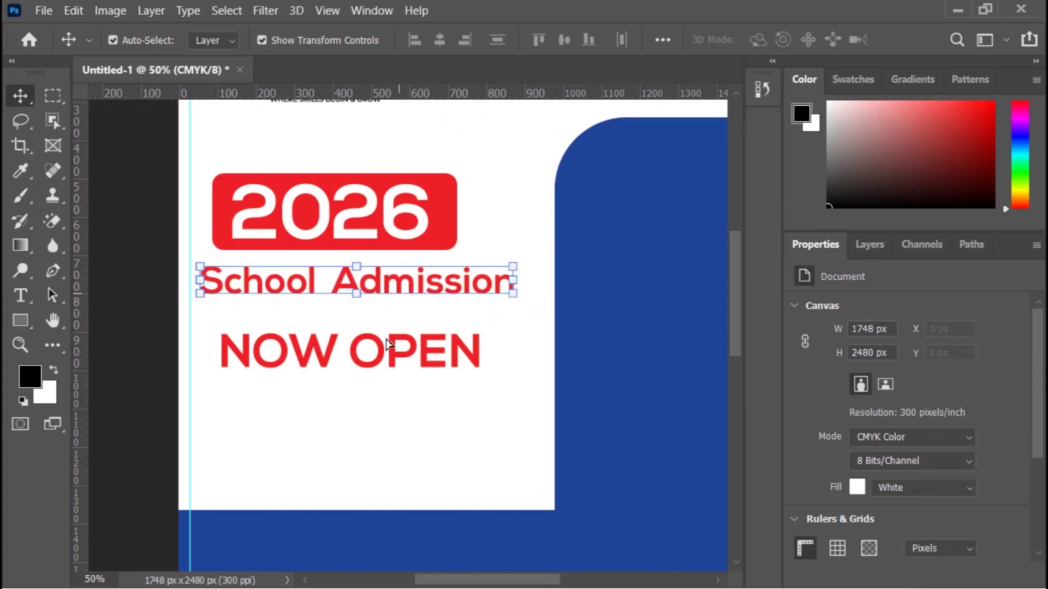
key(Left)
key(Left)
key(Left)
key(Left)
key(Left)
key(Left)
key(Left)
key(Left)
key(Left)
key(Left)
key(Left)
key(Left)
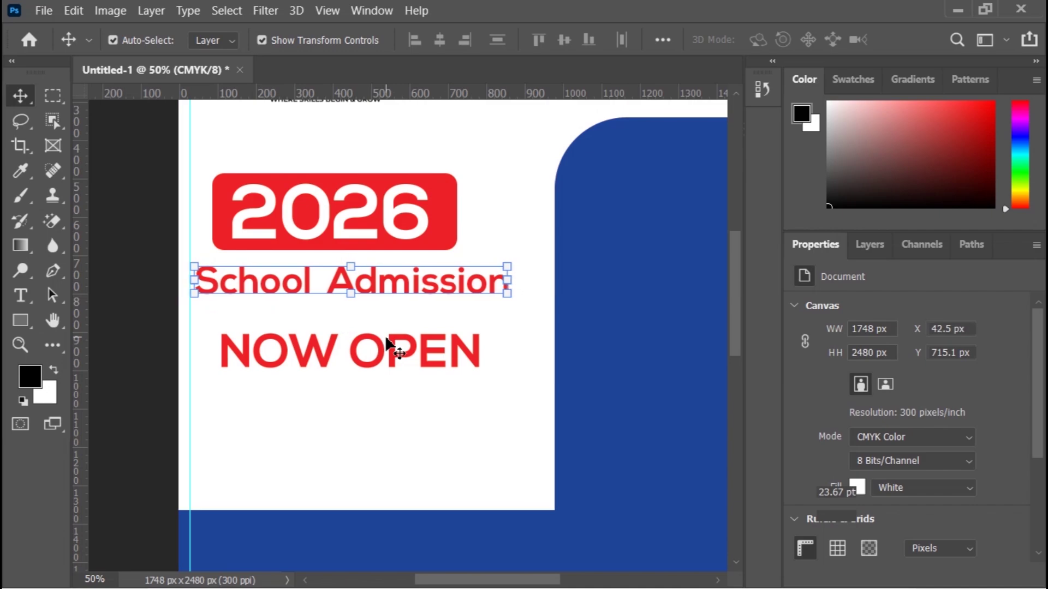
key(Left)
key(Left)
key(Left)
key(Left)
key(Left)
key(Left)
key(Left)
key(Left)
key(Left)
key(Left)
key(Down)
key(Down)
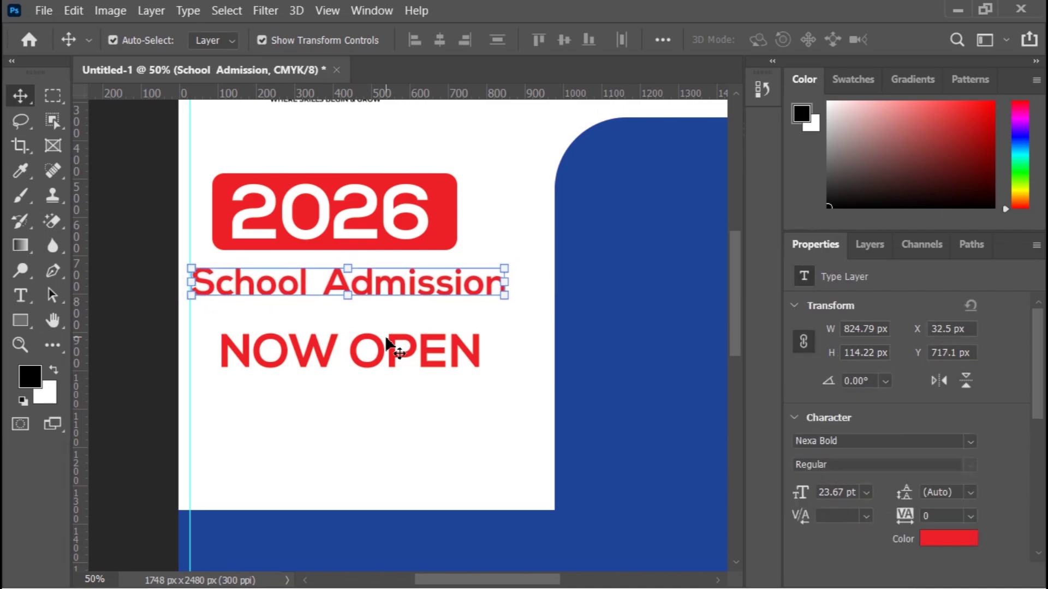
key(Down)
key(Down)
key(Down)
key(Down)
key(Down)
key(Down)
key(Down)
key(Down)
key(Down)
key(Down)
key(Down)
key(Down)
key(Down)
key(Down)
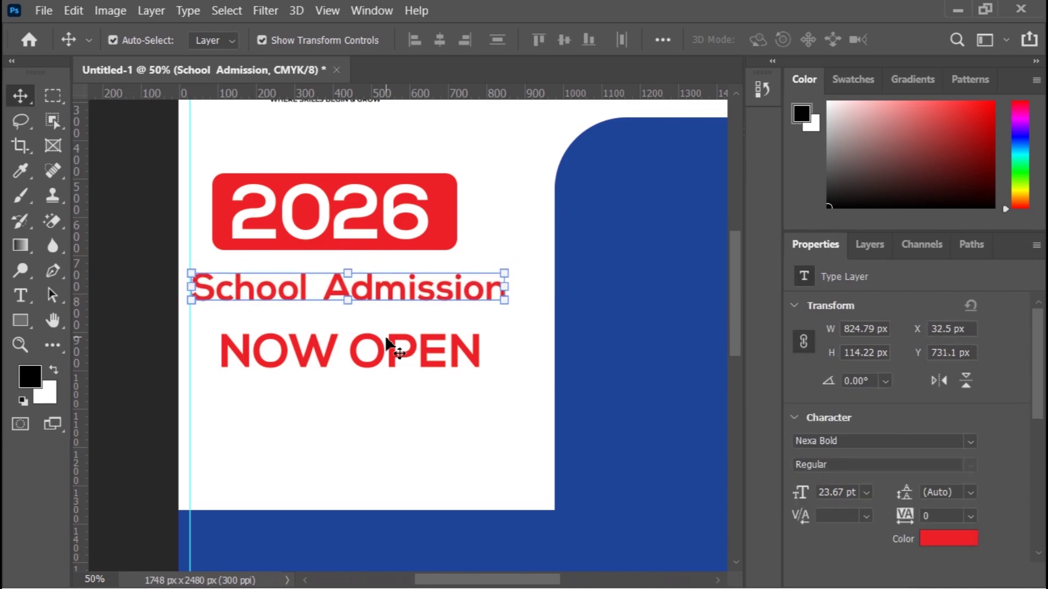
key(Down)
key(Down)
key(Down)
key(Down)
key(Down)
key(Down)
key(Down)
key(Down)
key(Down)
key(Down)
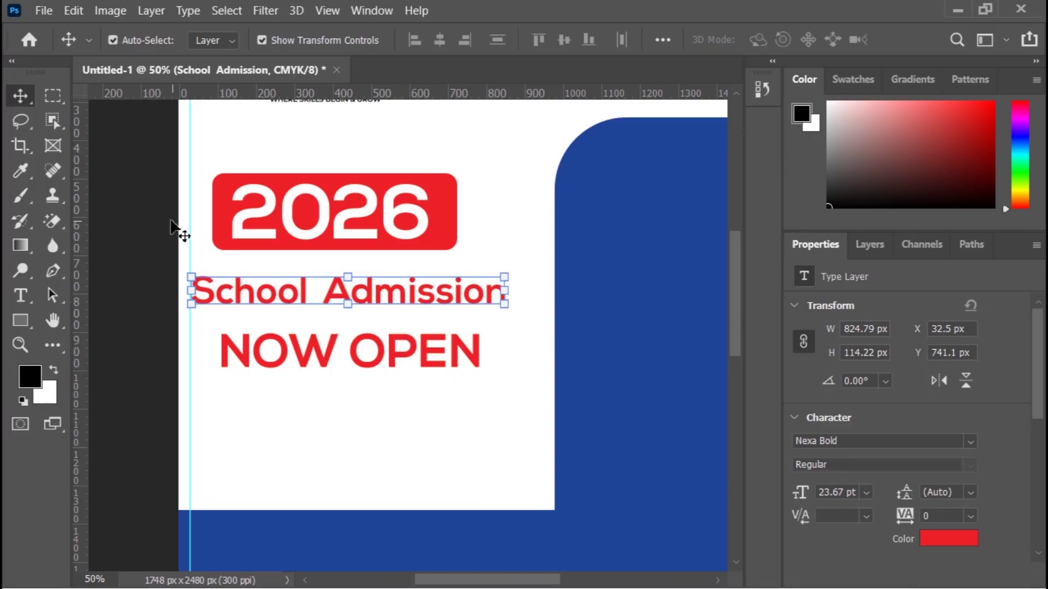
click(154, 215)
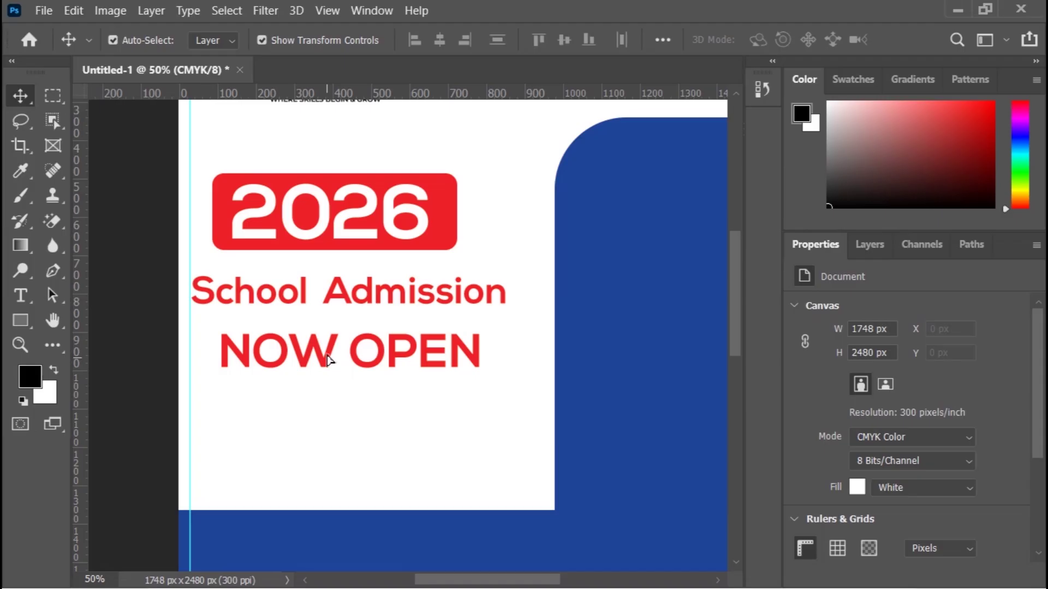
Step: Move NOW OPEN up beneath School Admission and scale it to about 79%
drag(329, 357, 329, 347)
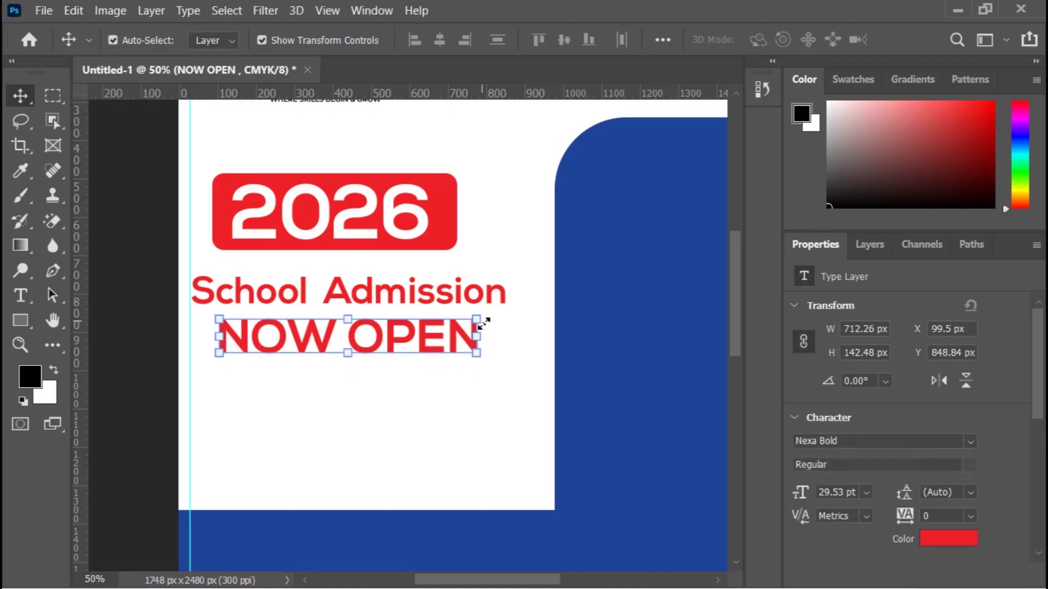
drag(483, 323, 480, 327)
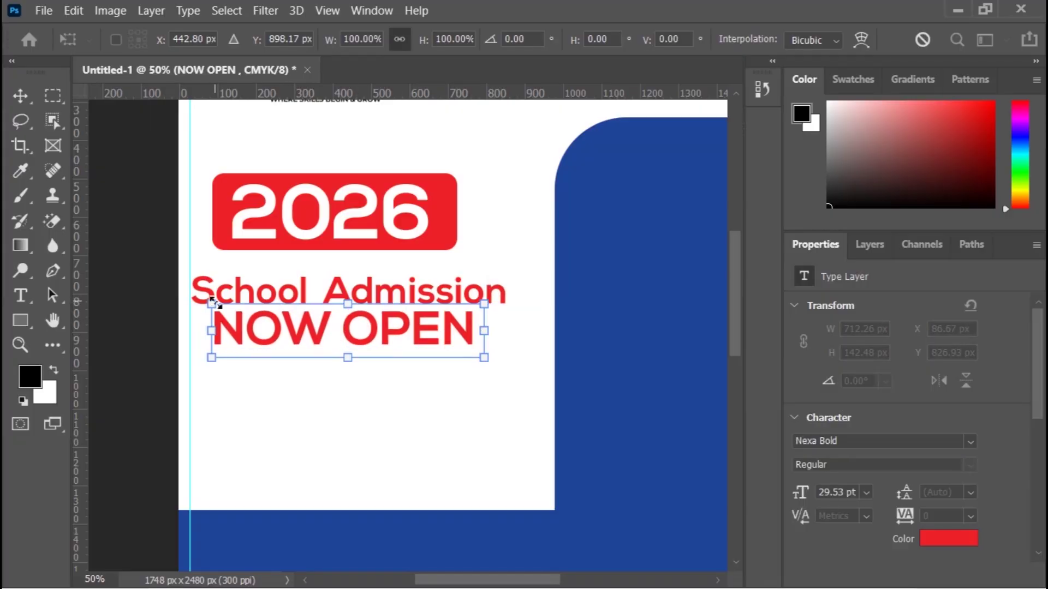
drag(212, 304, 240, 316)
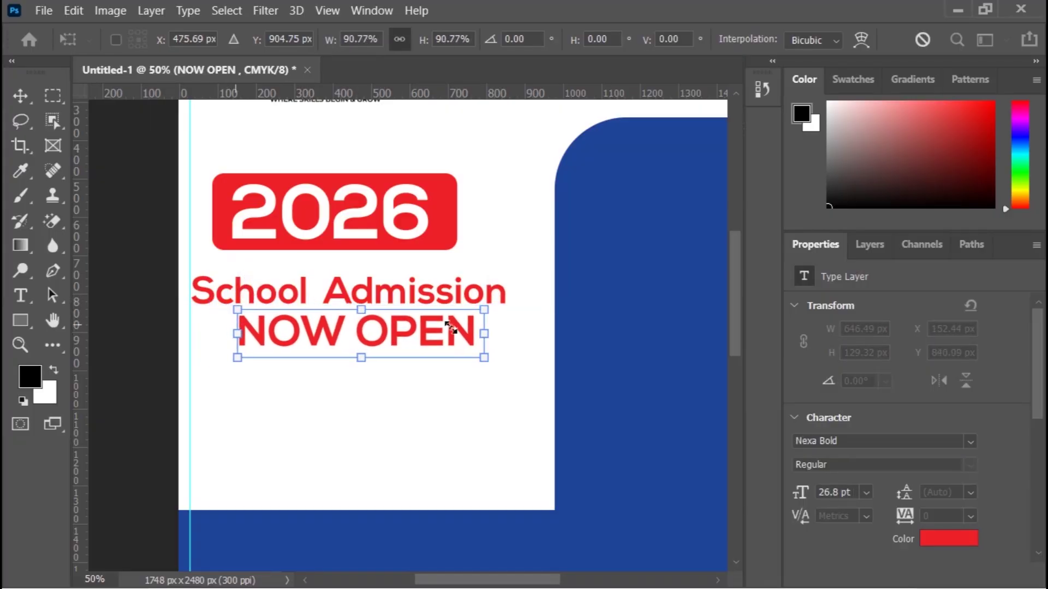
drag(484, 312, 454, 317)
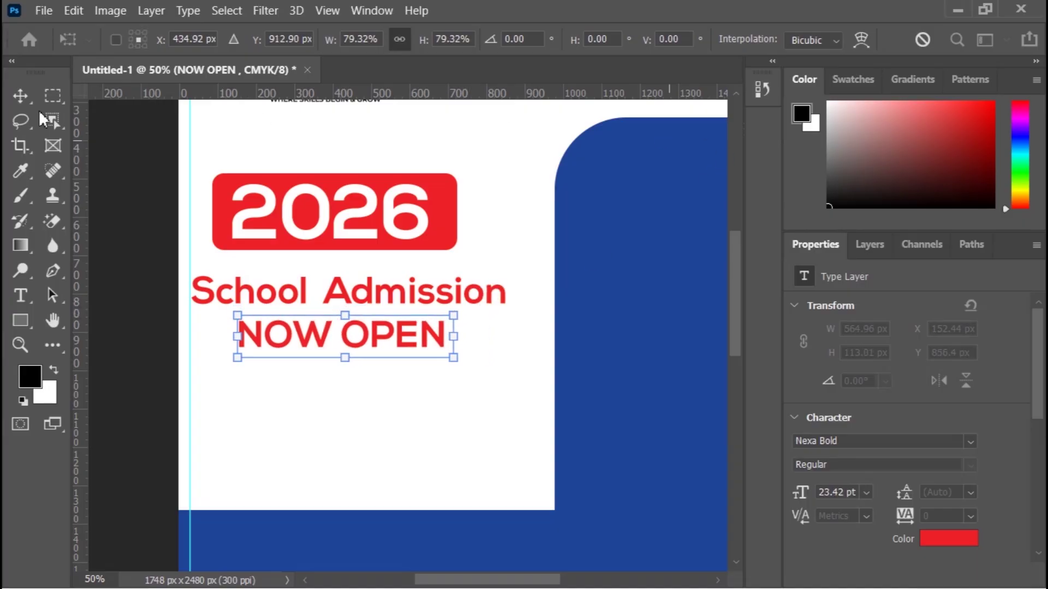
click(21, 95)
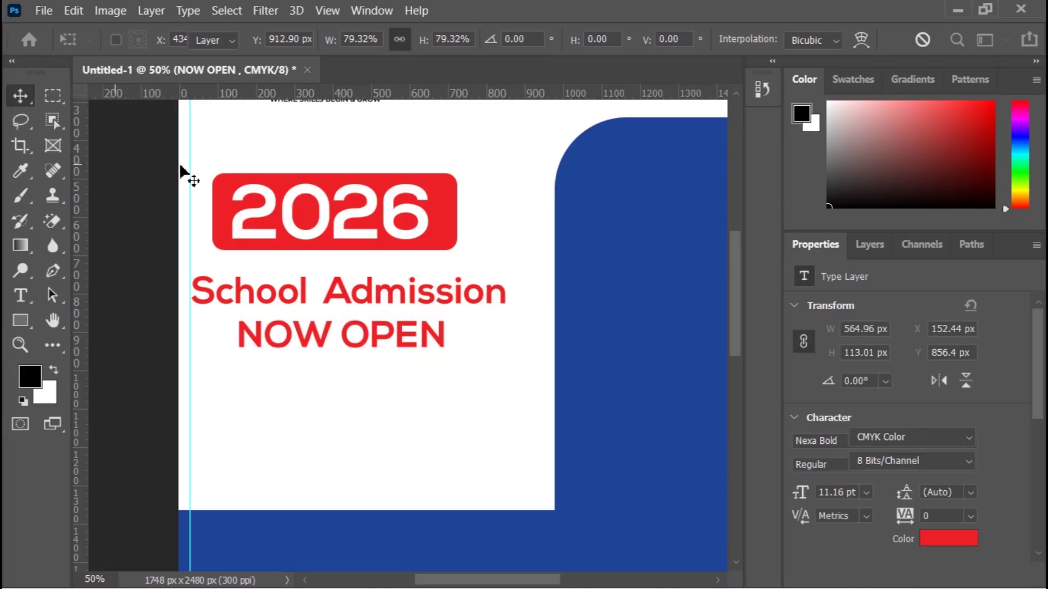
scroll(362, 403, up, 1)
click(370, 410)
scroll(370, 410, down, 2)
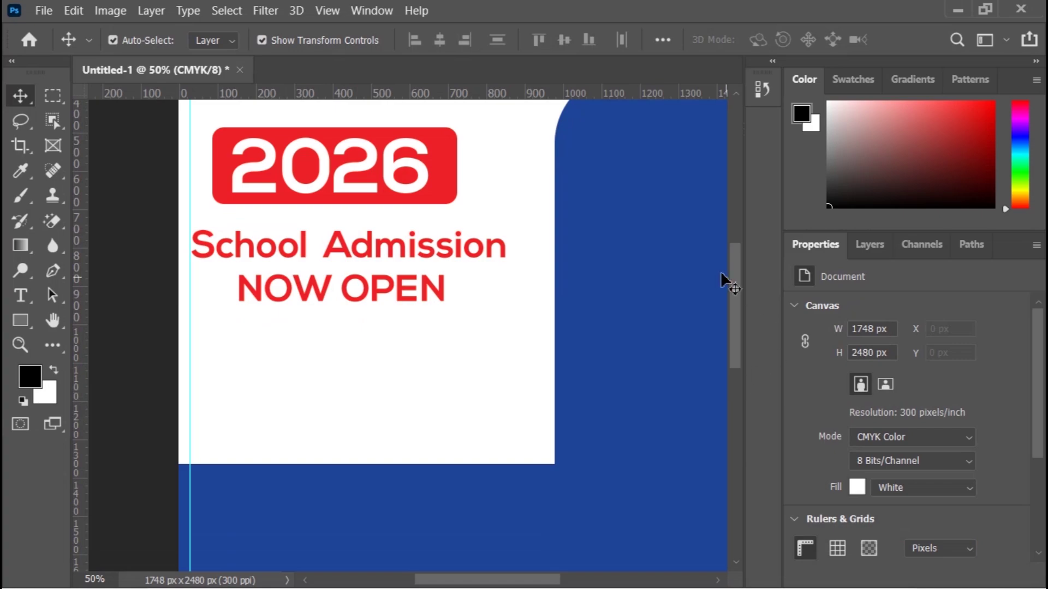
Step: Minimize Photoshop and the PM BRAND and Downloads folder windows to reveal the reference flyer
drag(736, 267, 745, 355)
scroll(739, 382, up, 3)
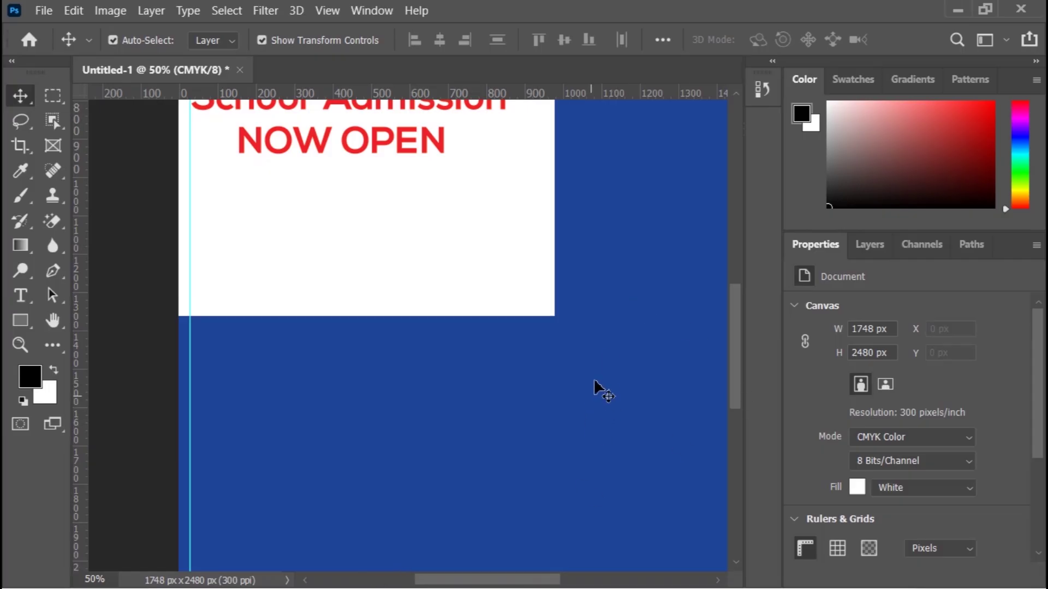
click(954, 9)
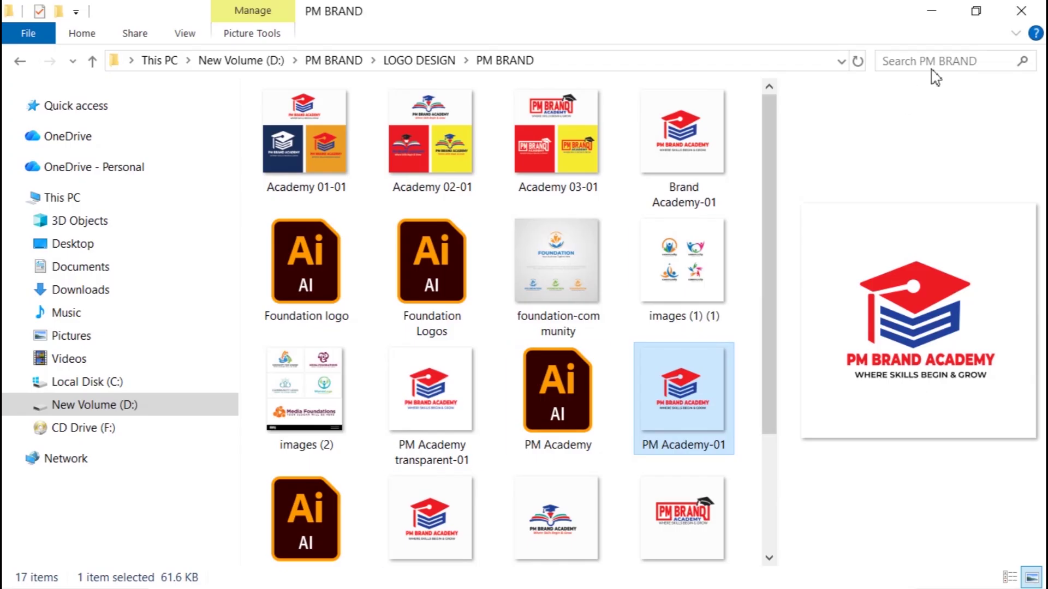
click(929, 9)
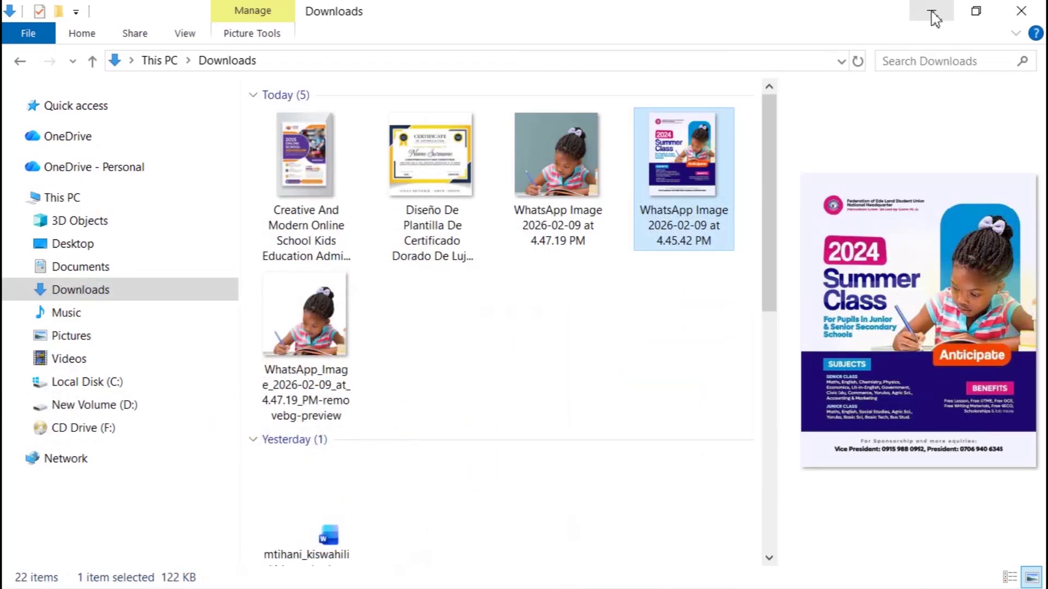
click(929, 10)
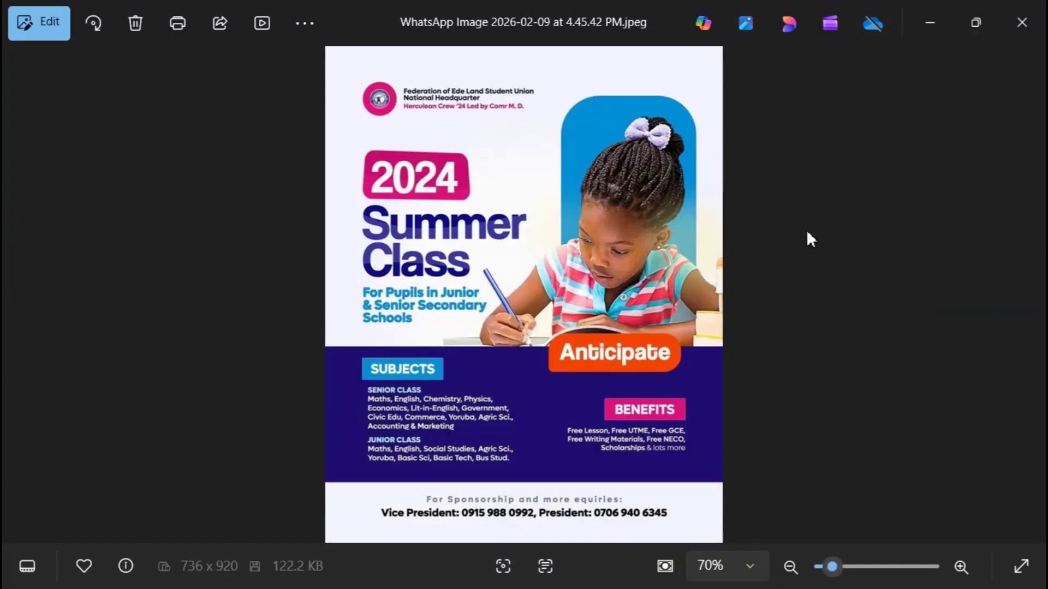
Step: Put away Photos, dismiss Chrome's notifications prompt, minimize the Meet call, and bring Photoshop forward
click(929, 25)
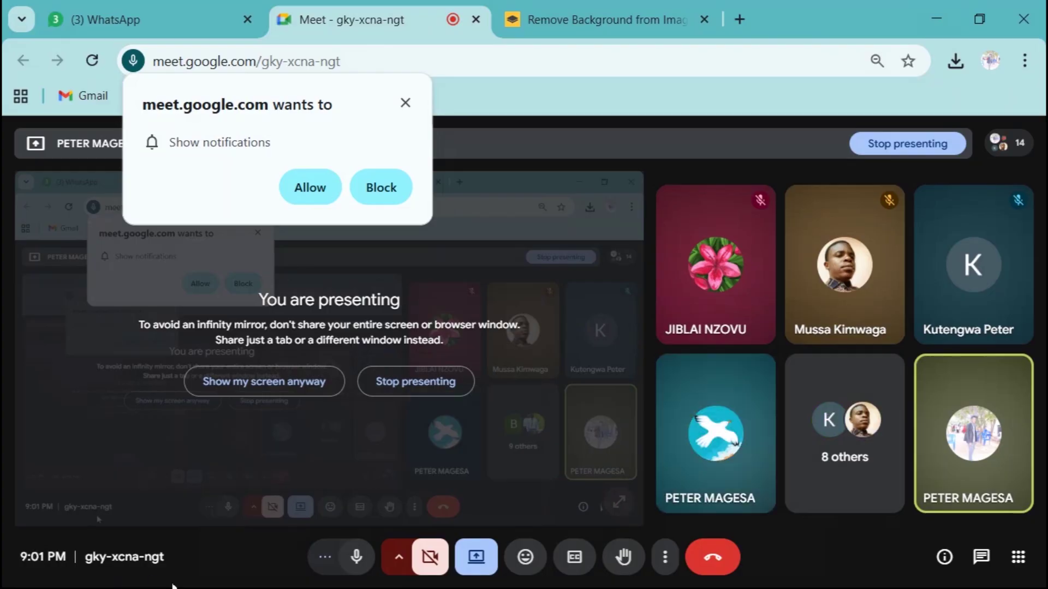
click(944, 24)
click(944, 25)
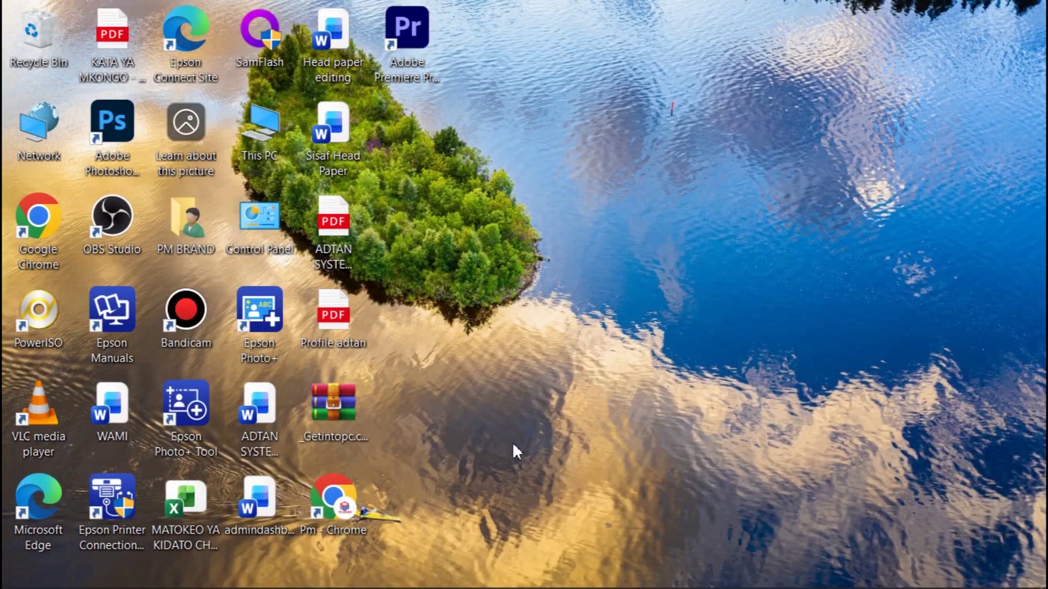
mouse_move(261, 578)
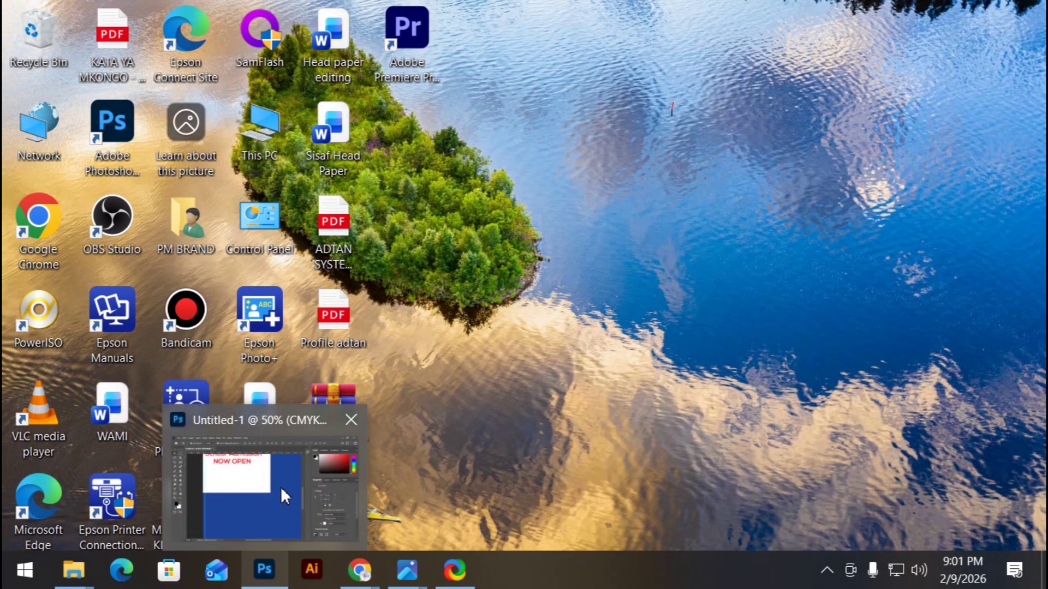
click(280, 488)
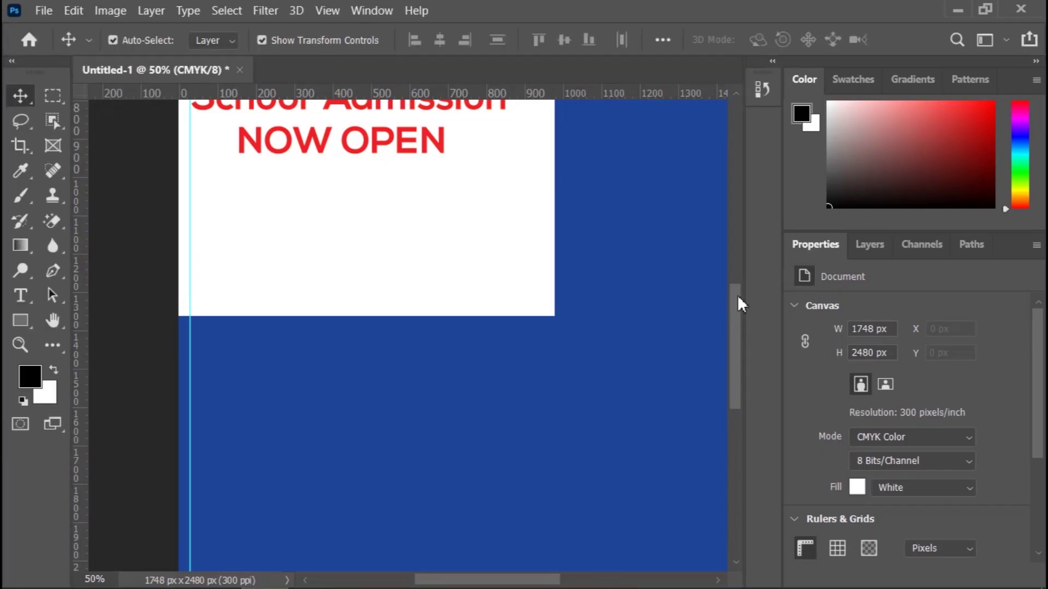
Step: Select and then deselect the blue panel rectangle with the Move tool
drag(738, 295, 735, 335)
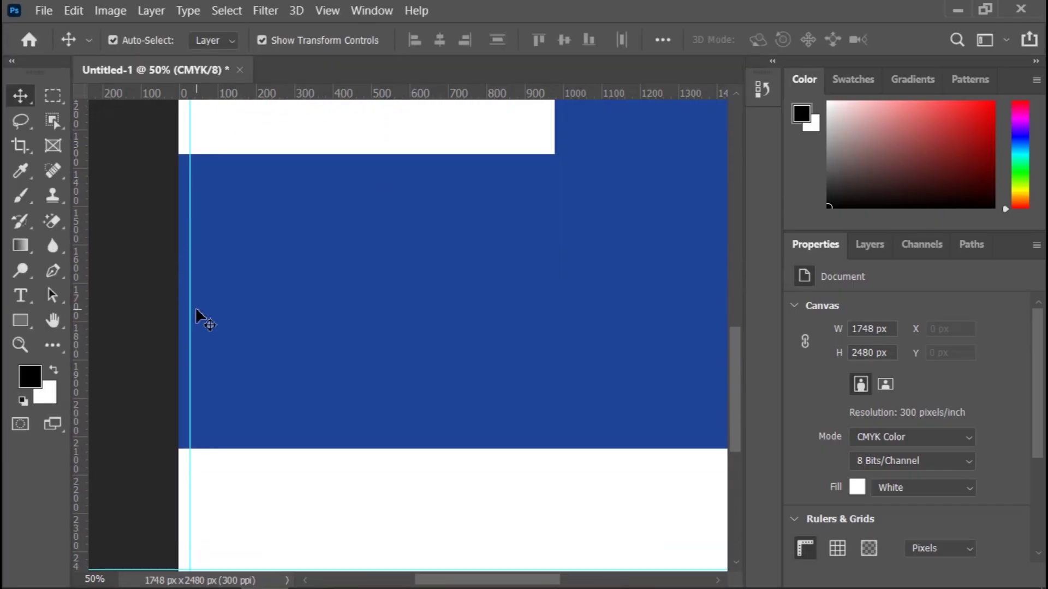
click(353, 315)
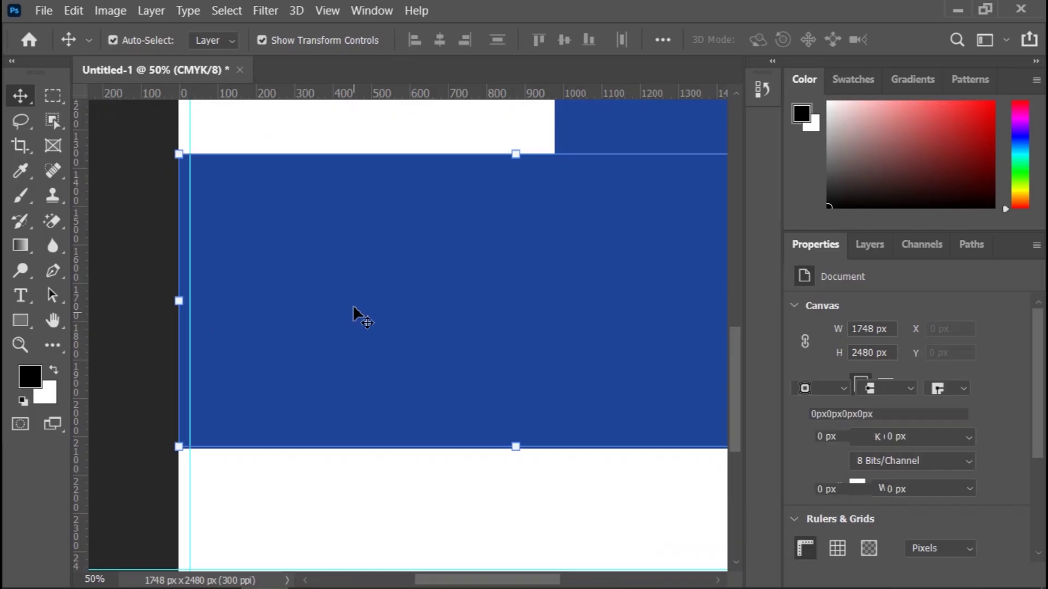
scroll(338, 320, up, 1)
scroll(289, 290, up, 2)
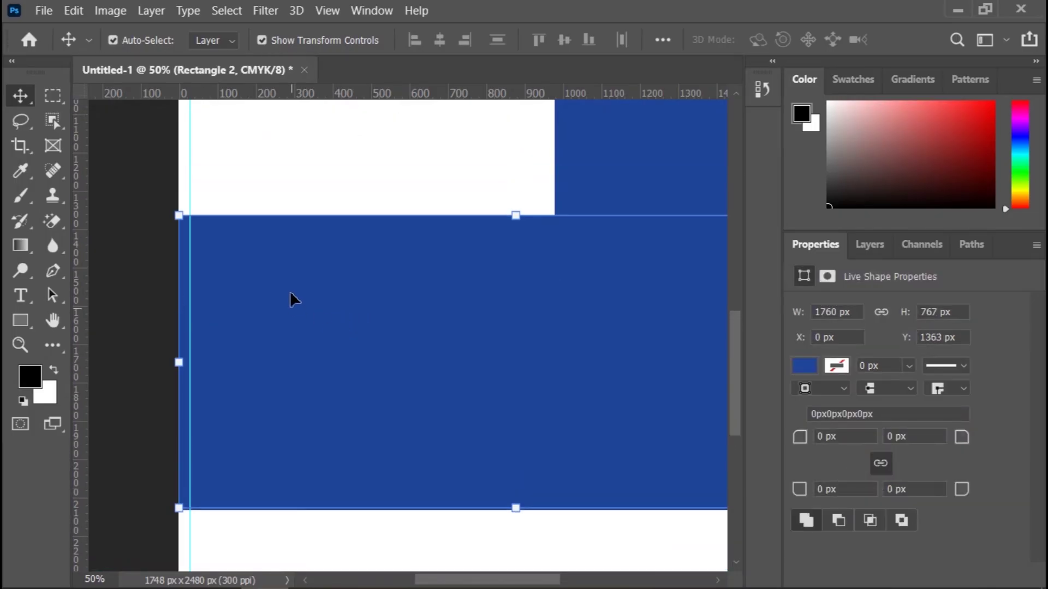
scroll(290, 289, down, 1)
scroll(291, 286, up, 6)
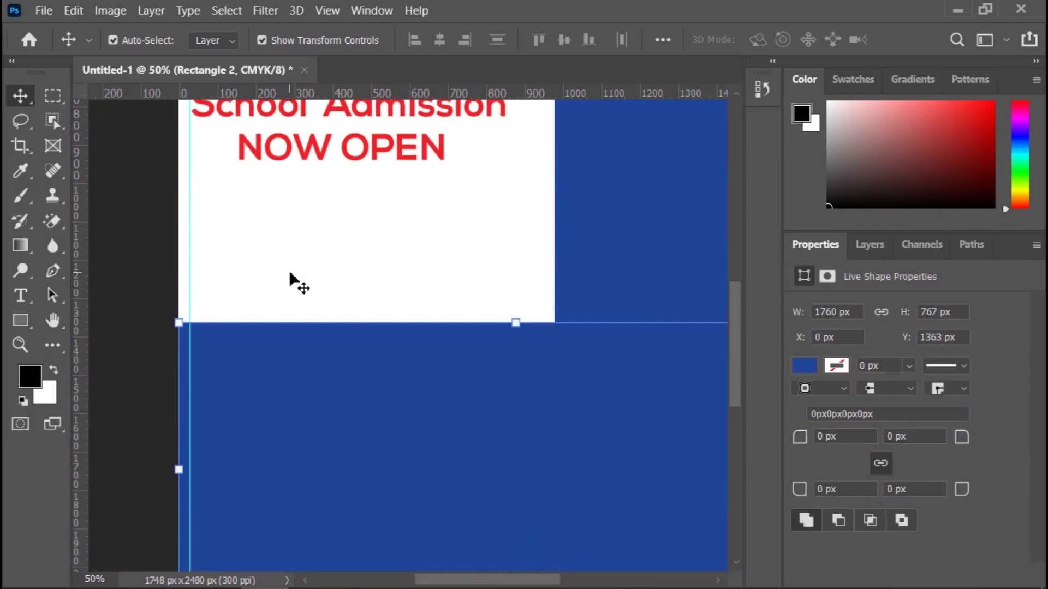
scroll(392, 349, down, 2)
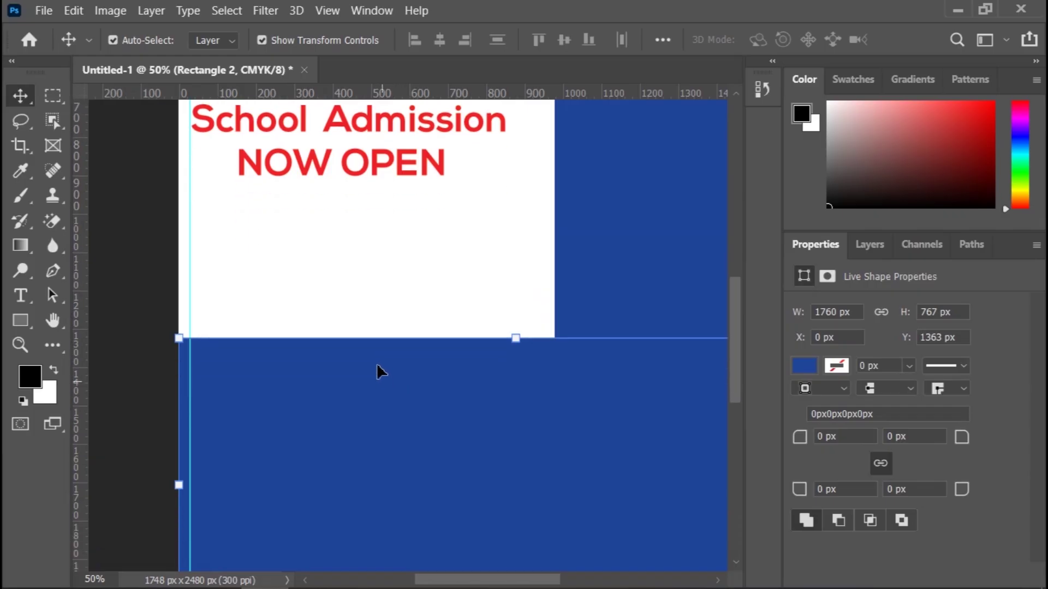
scroll(382, 349, up, 1)
scroll(190, 327, down, 1)
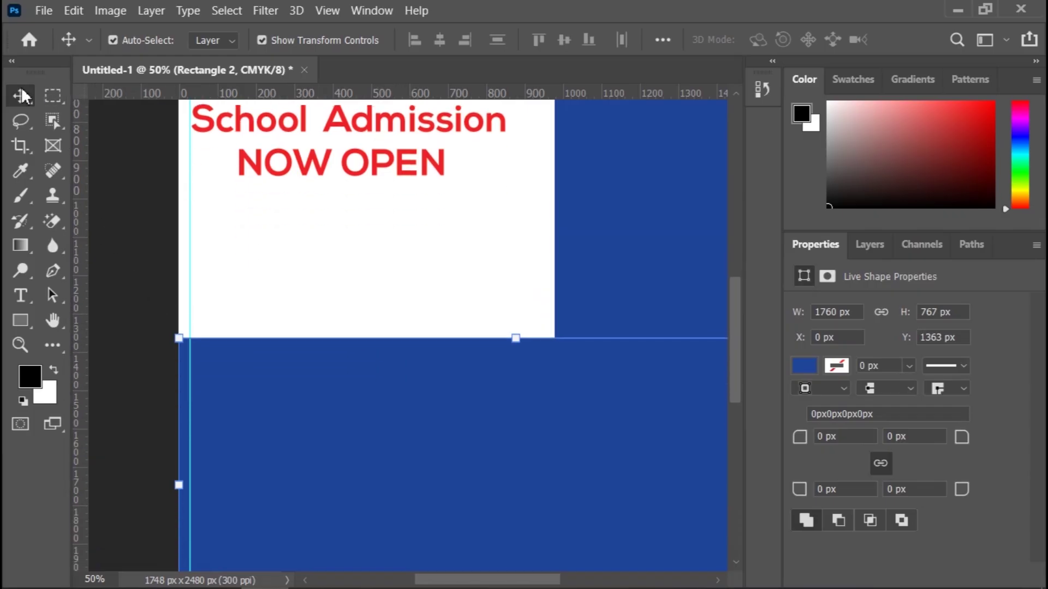
click(120, 155)
Step: Drag a new vertical guide from the left ruler to about X 91 px
scroll(127, 205, down, 2)
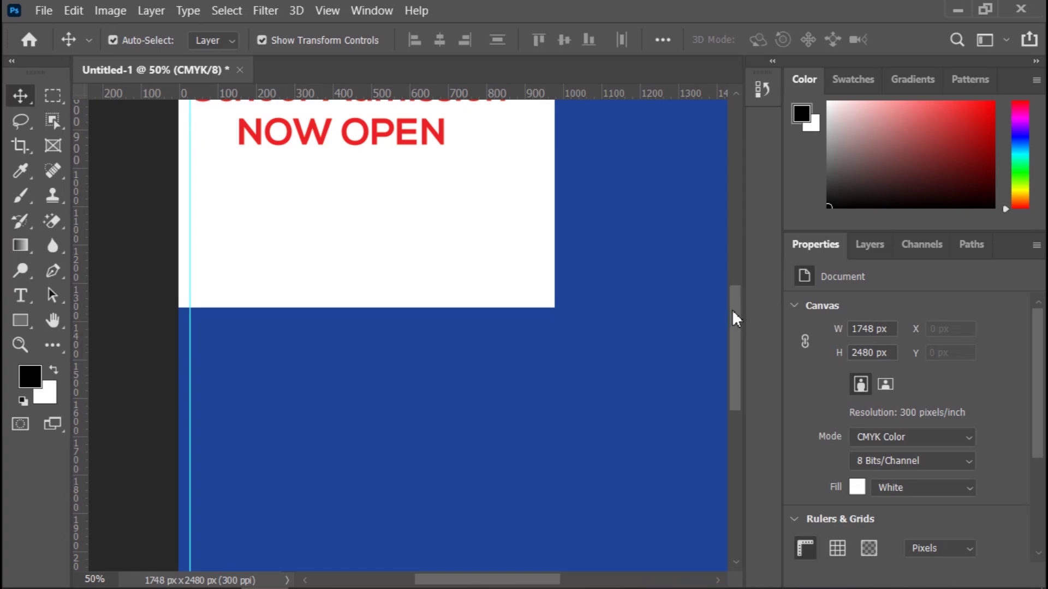
drag(732, 310, 739, 342)
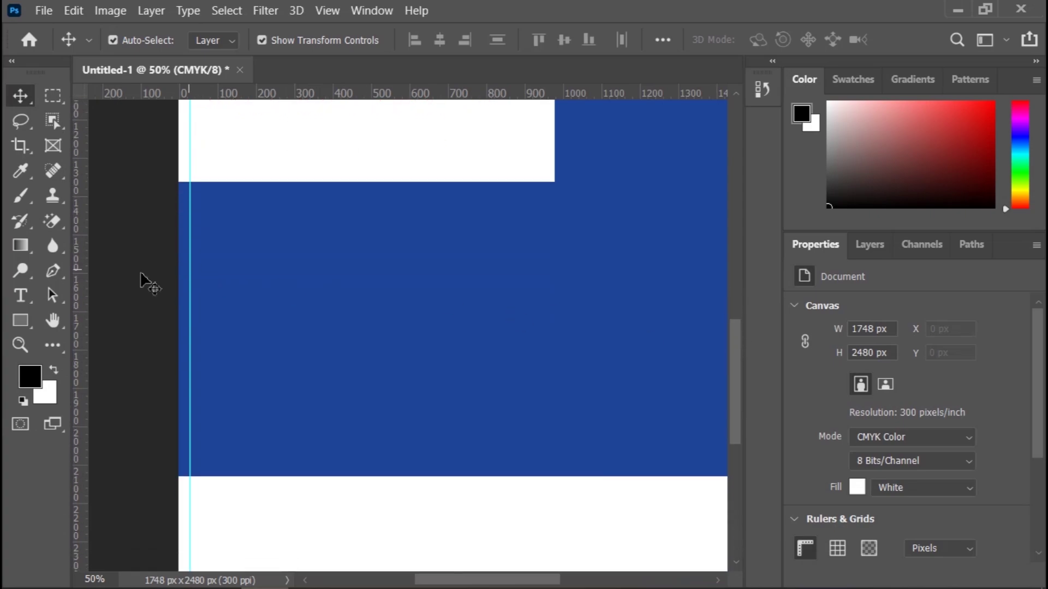
drag(77, 311, 217, 328)
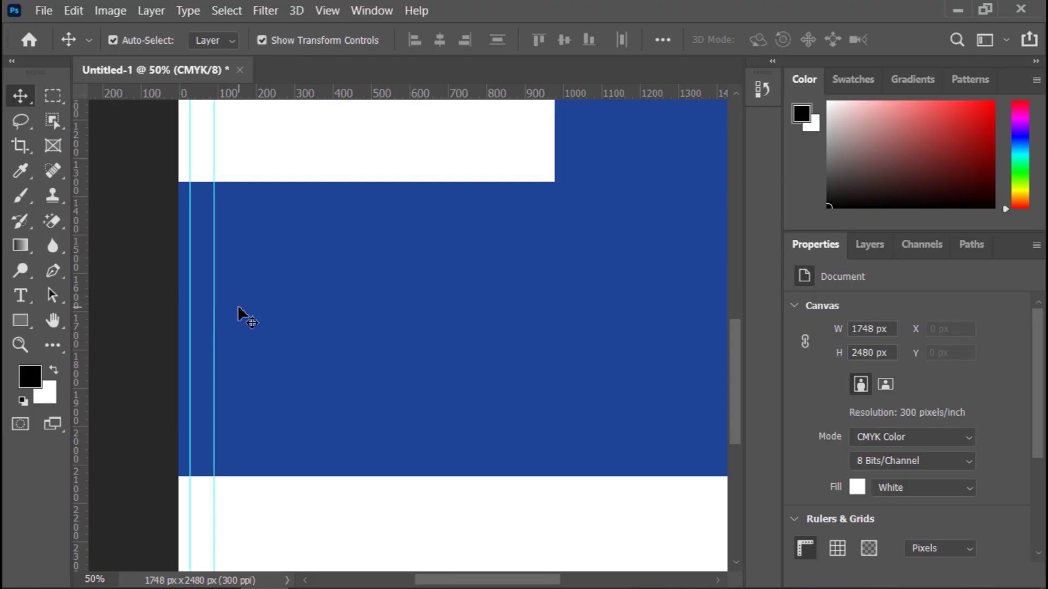
scroll(244, 313, up, 5)
scroll(240, 307, down, 1)
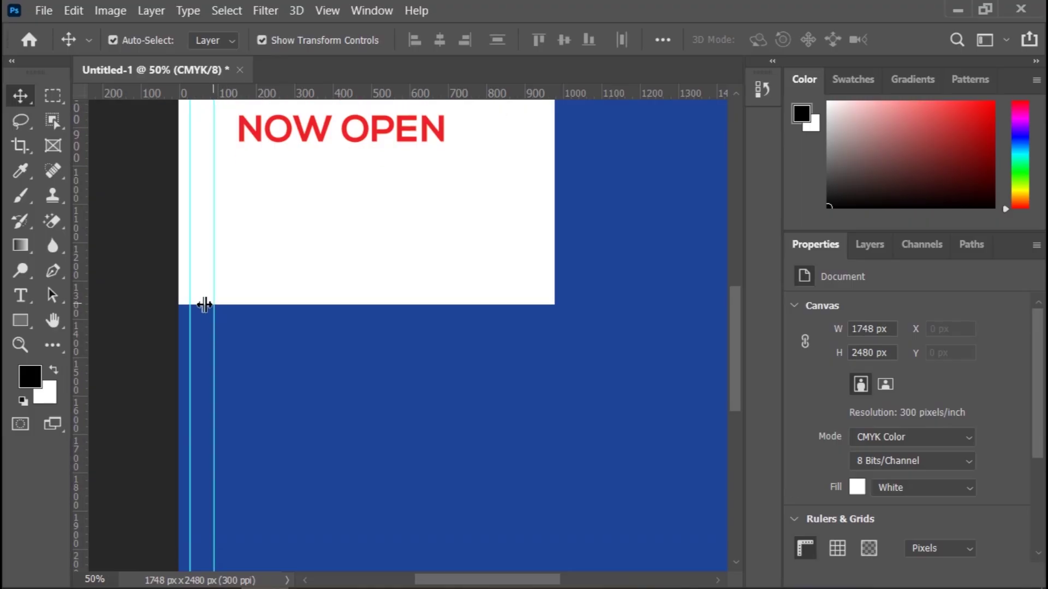
Step: Draw a 61 px circle with the Ellipse Tool between the two left guides
scroll(206, 308, down, 1)
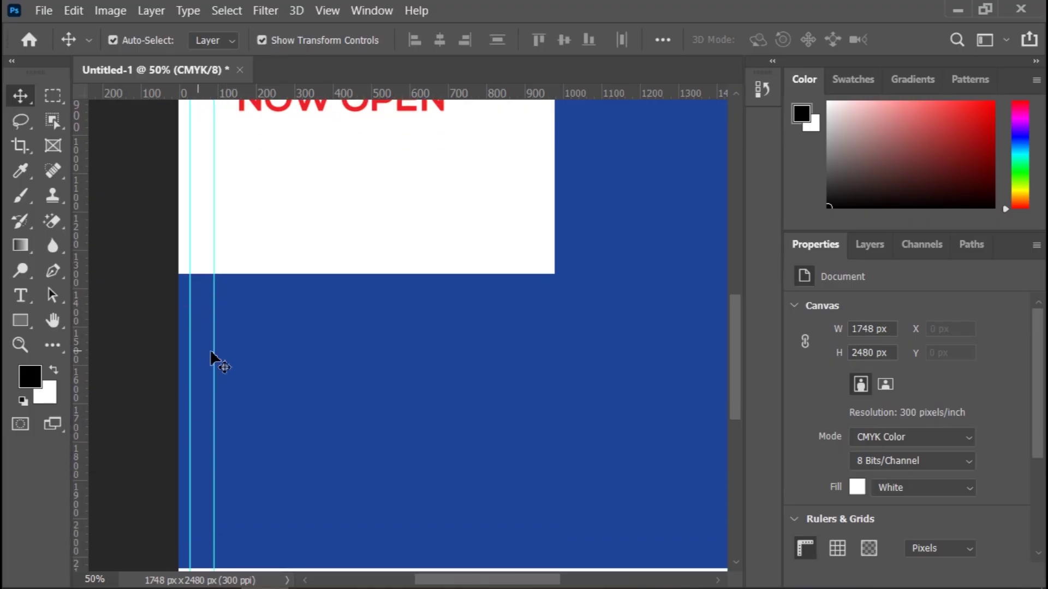
click(22, 325)
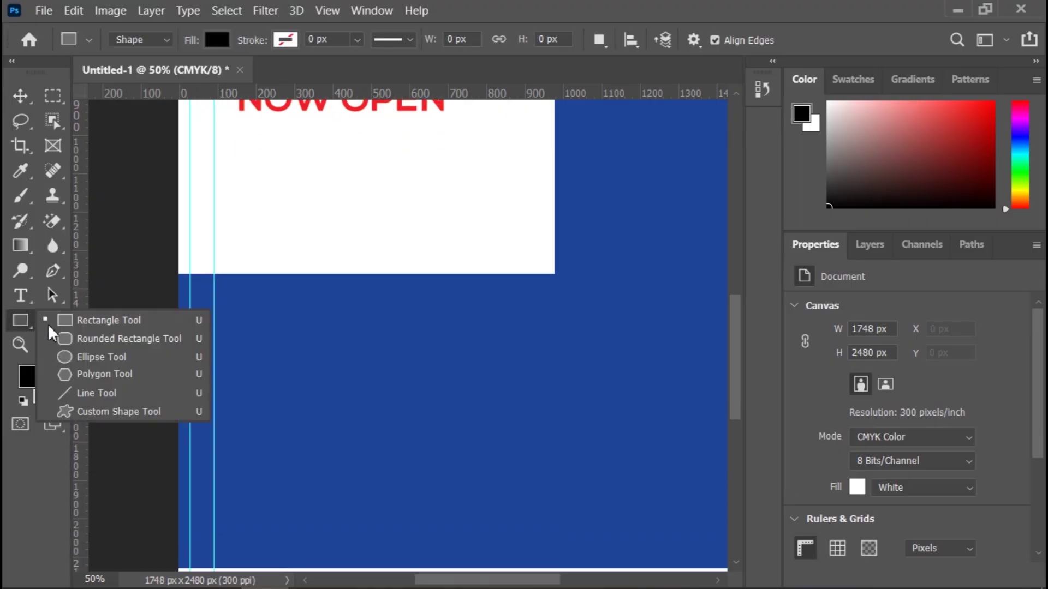
click(70, 361)
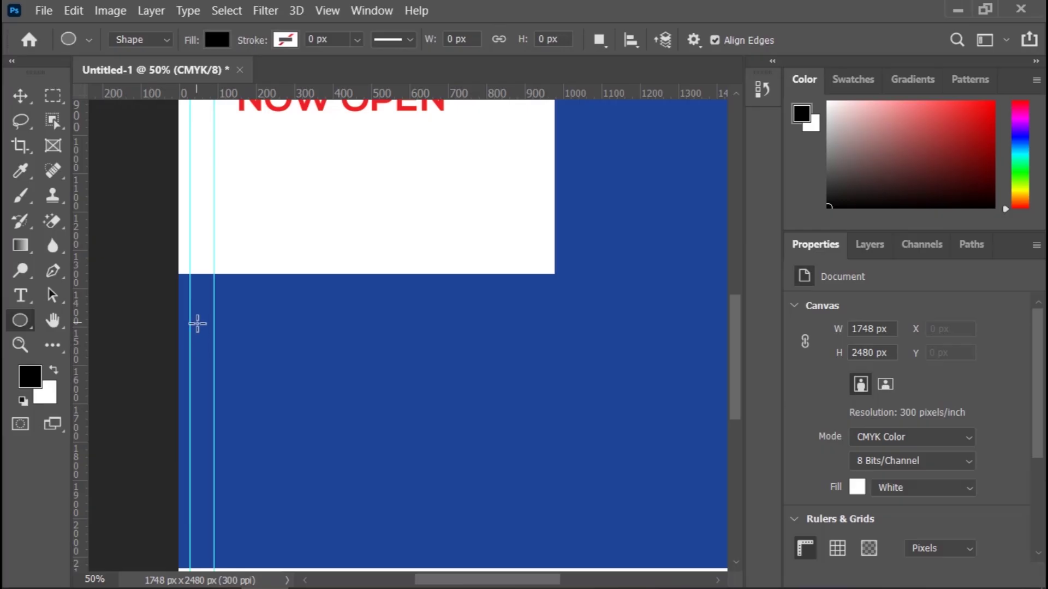
click(25, 324)
click(82, 358)
drag(191, 341, 213, 373)
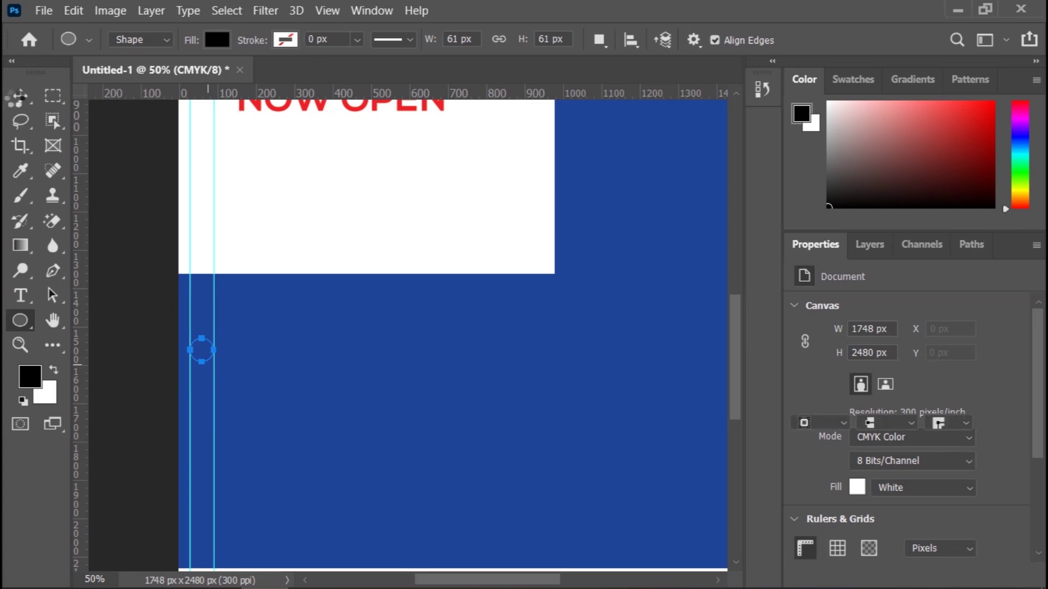
click(20, 96)
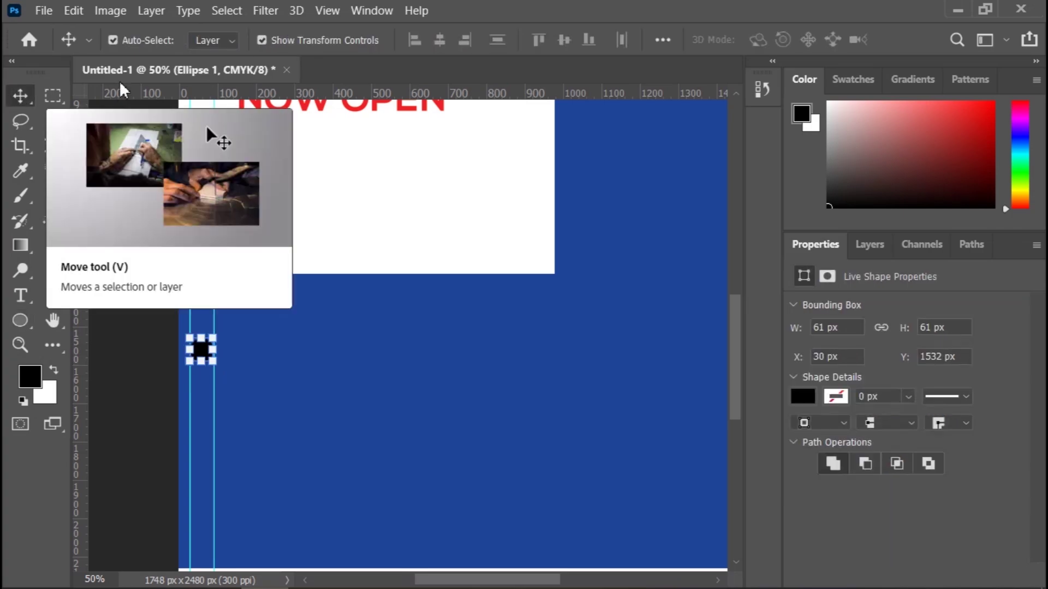
click(807, 394)
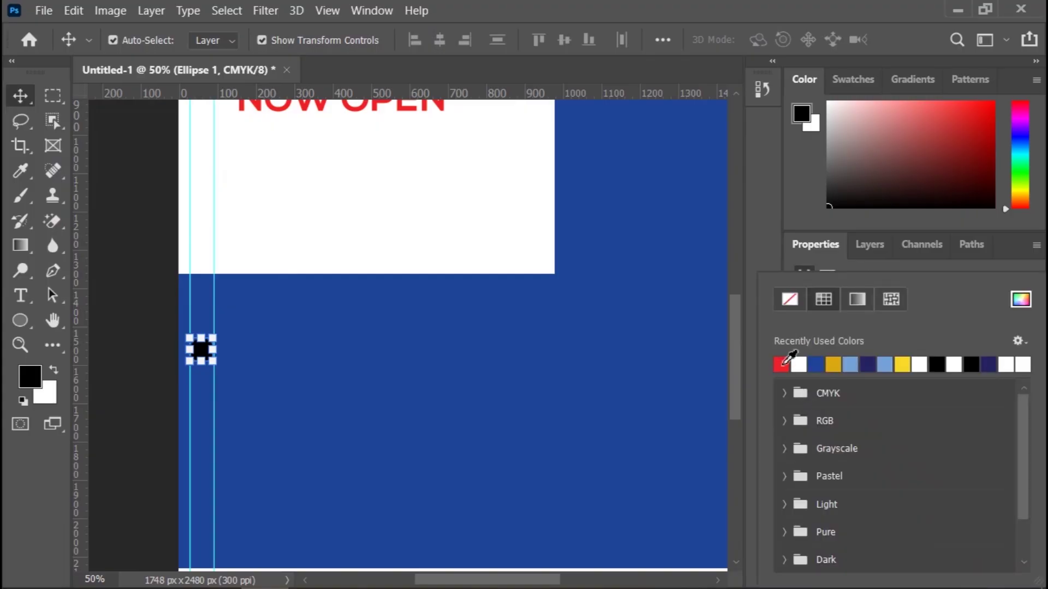
Step: Fill the circle with red from the recently used colours
click(782, 364)
click(142, 248)
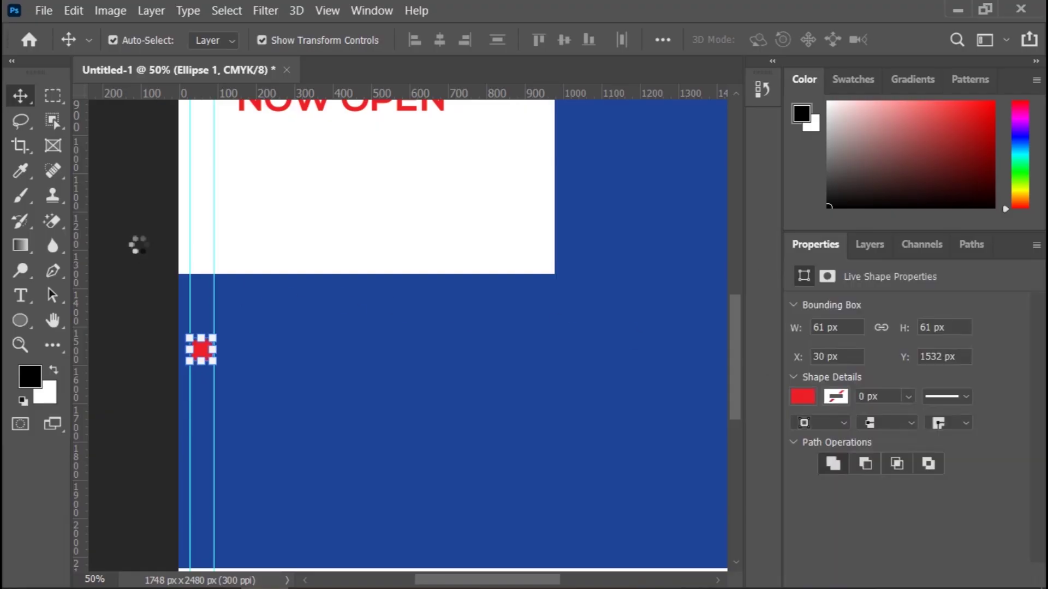
click(136, 244)
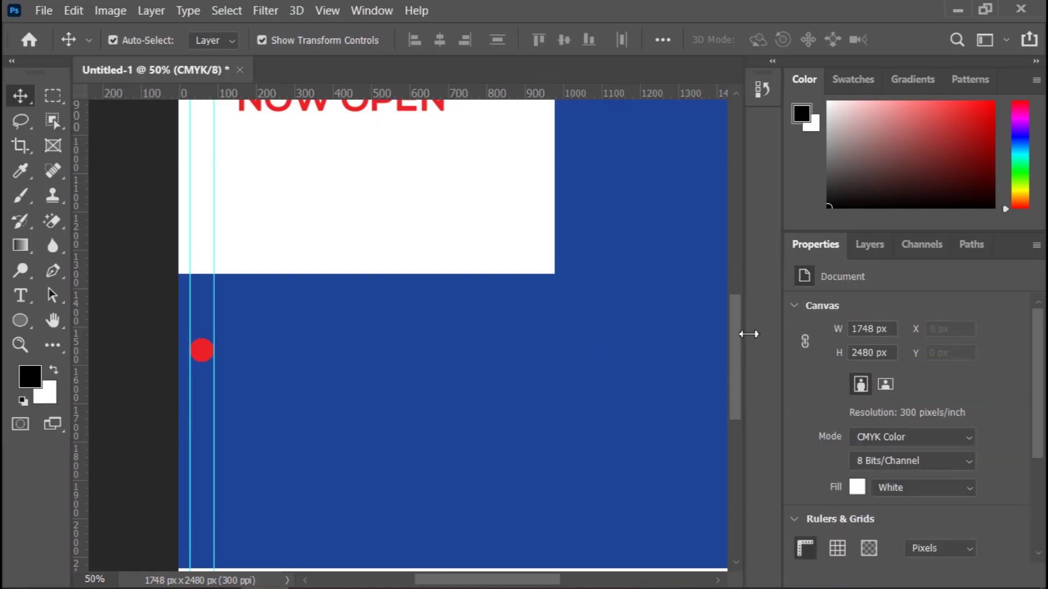
Step: Alt-drag four copies of the red circle downward, making five evenly spaced bullets
drag(735, 317, 739, 347)
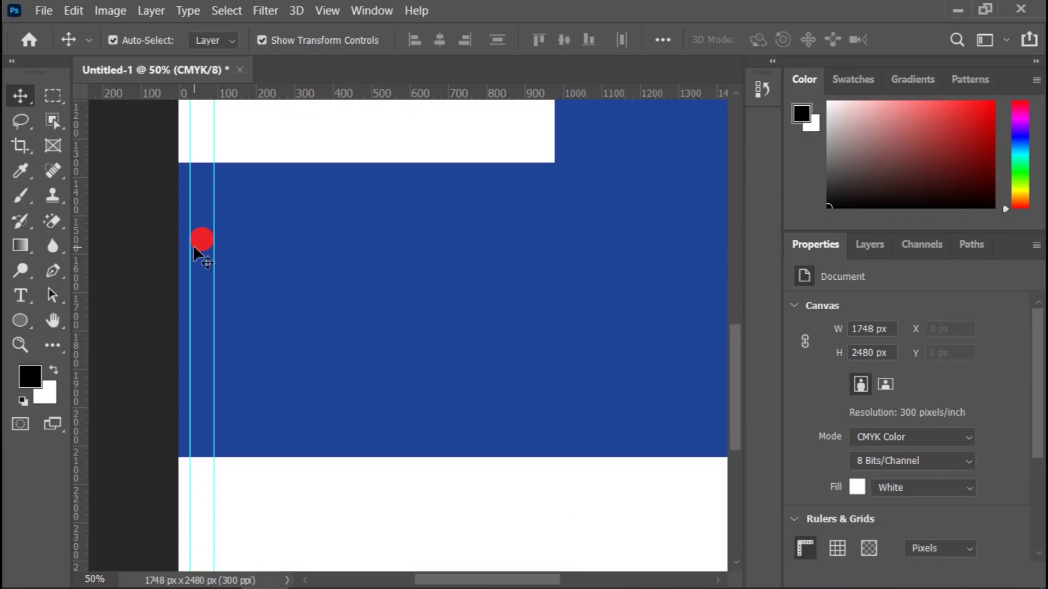
drag(204, 269, 206, 290)
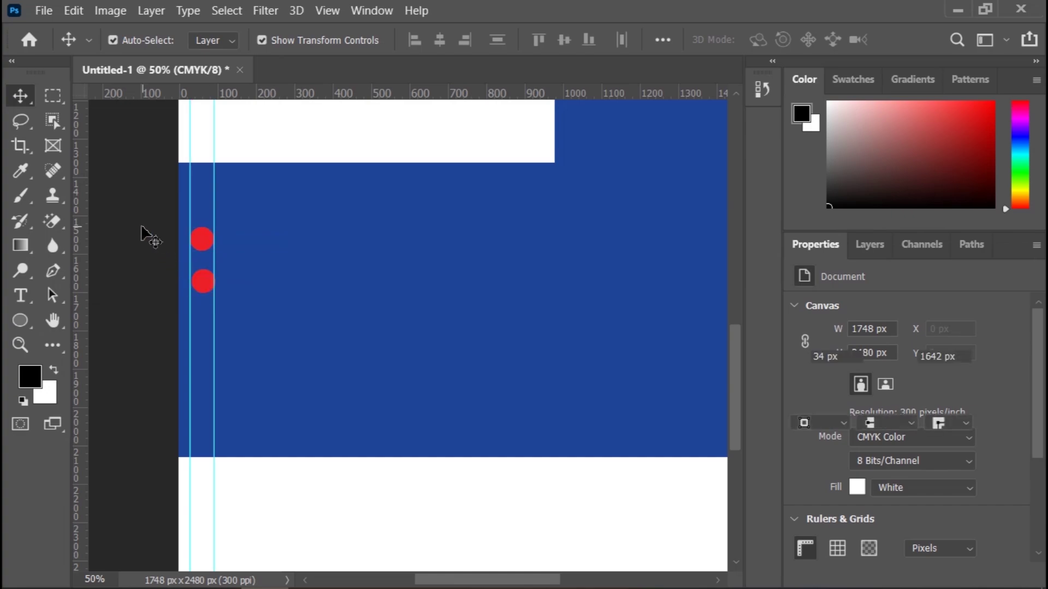
click(186, 261)
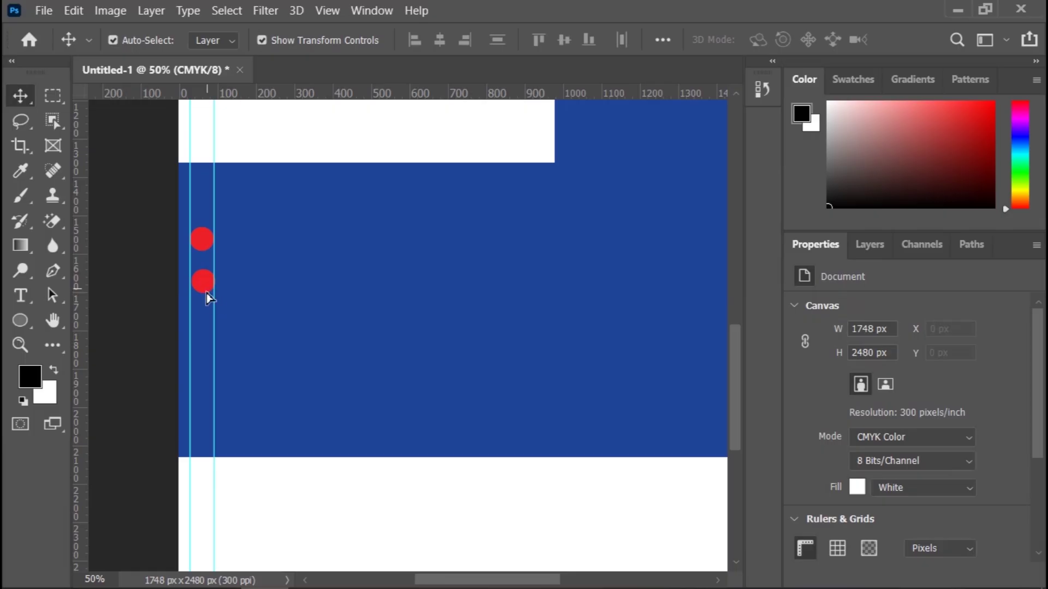
drag(206, 297, 208, 372)
click(121, 227)
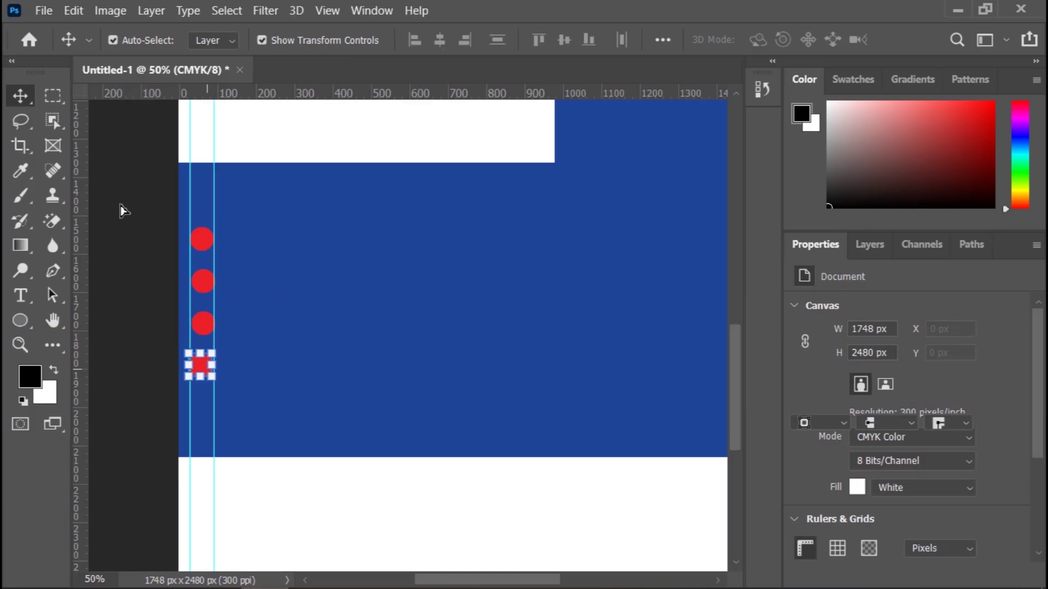
click(109, 191)
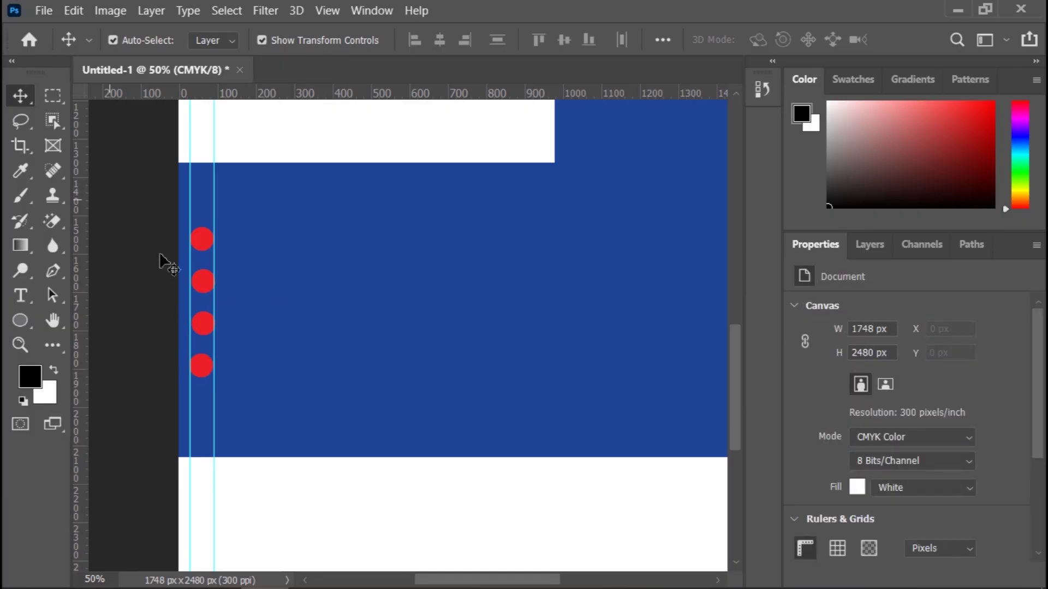
click(209, 375)
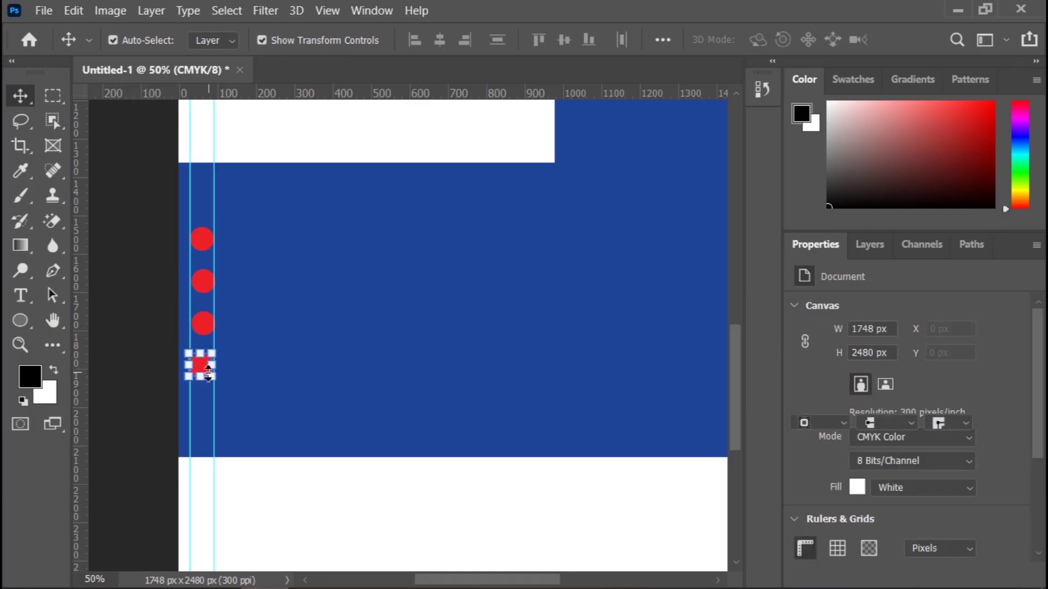
click(136, 290)
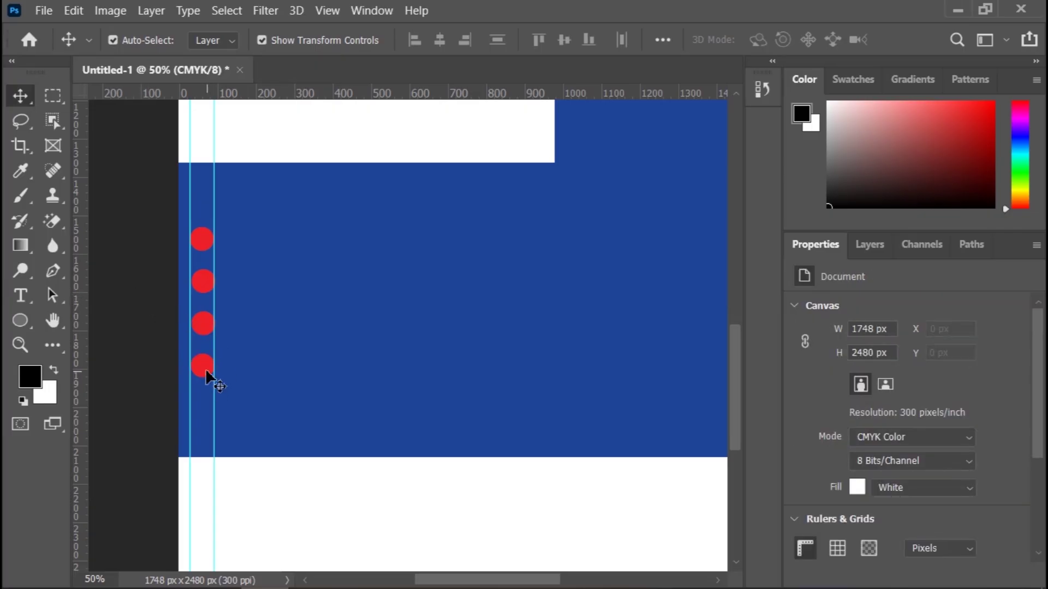
drag(205, 371, 207, 413)
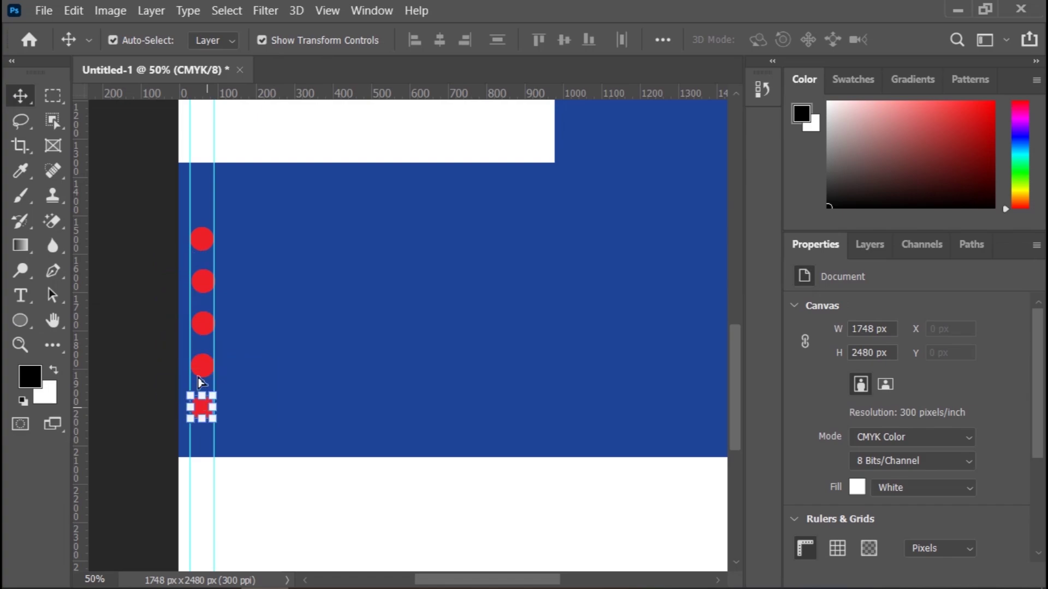
click(135, 268)
Step: Add a guide at X 107.5 px and type 'Computer Application' beside the top red circle
click(22, 296)
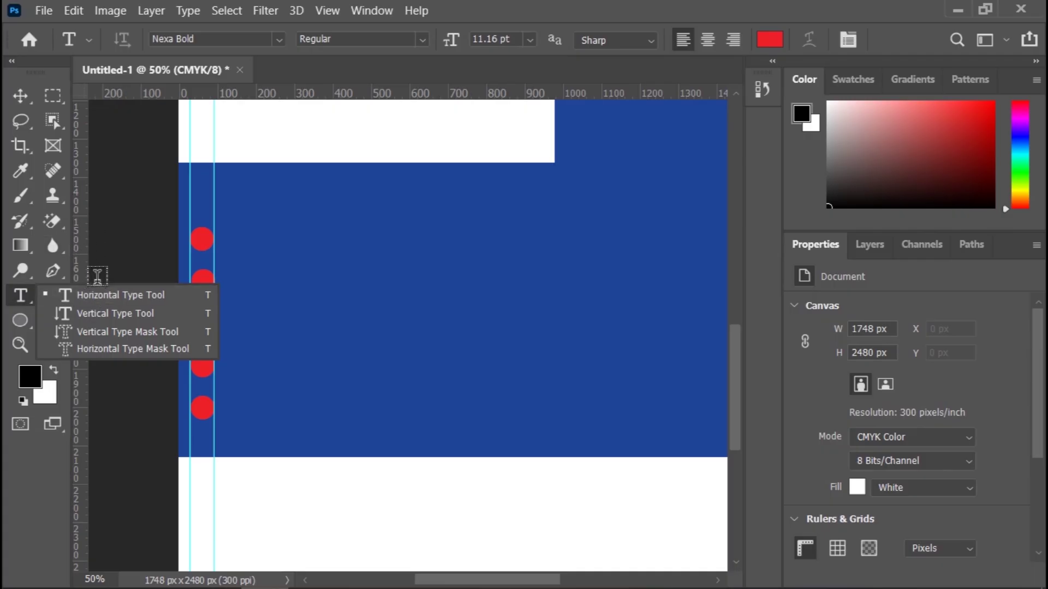
click(114, 296)
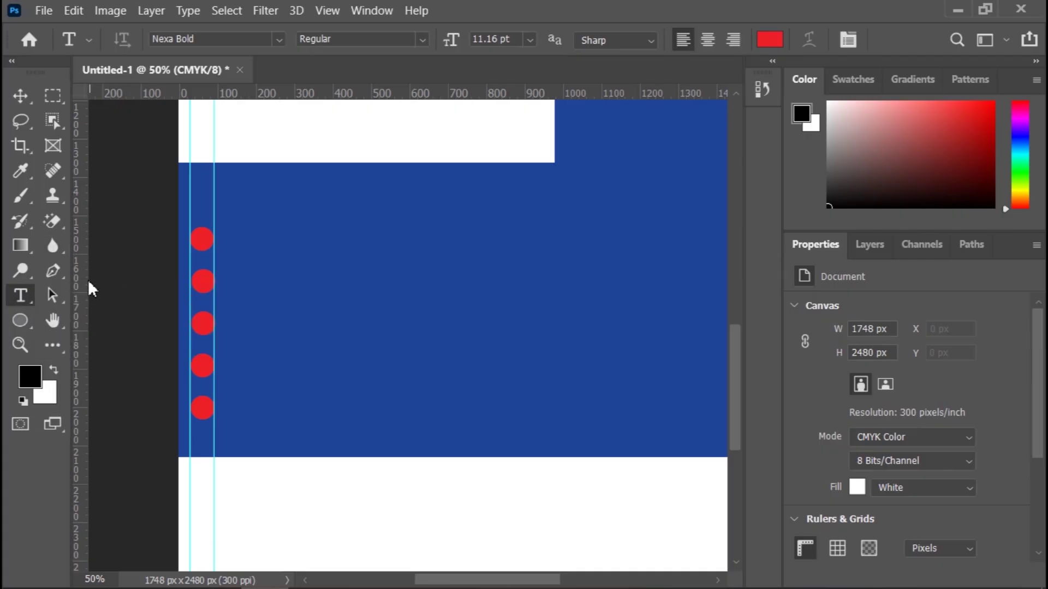
drag(84, 292, 225, 308)
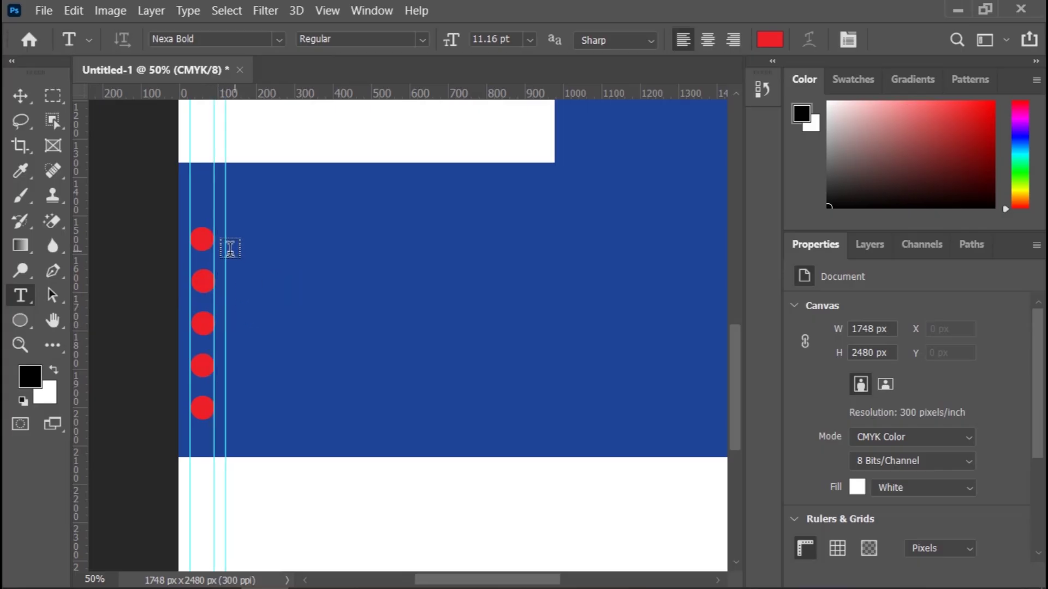
click(230, 248)
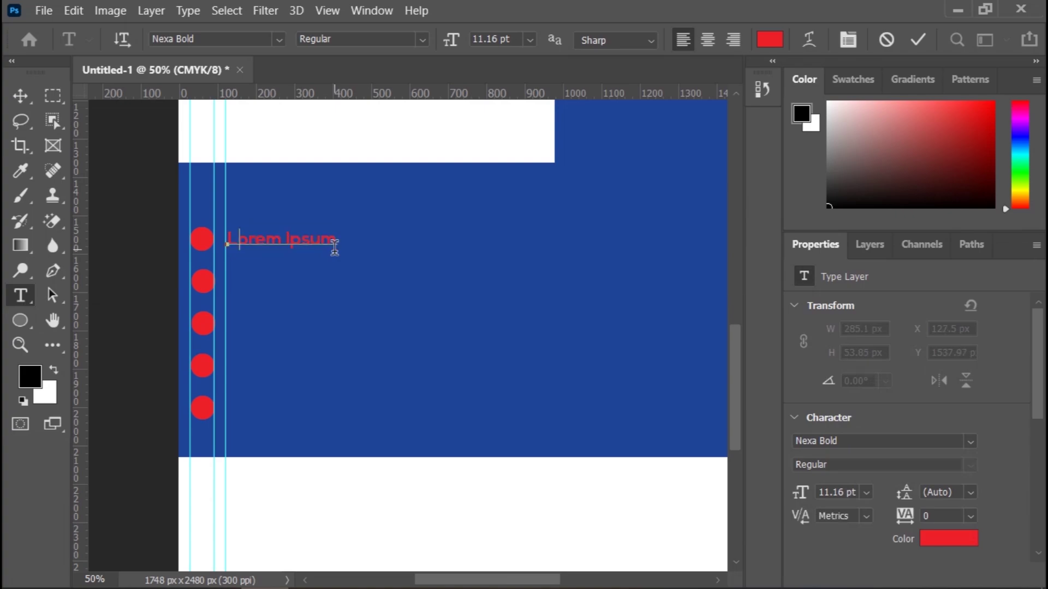
text(Computer Applicati )
text(n)
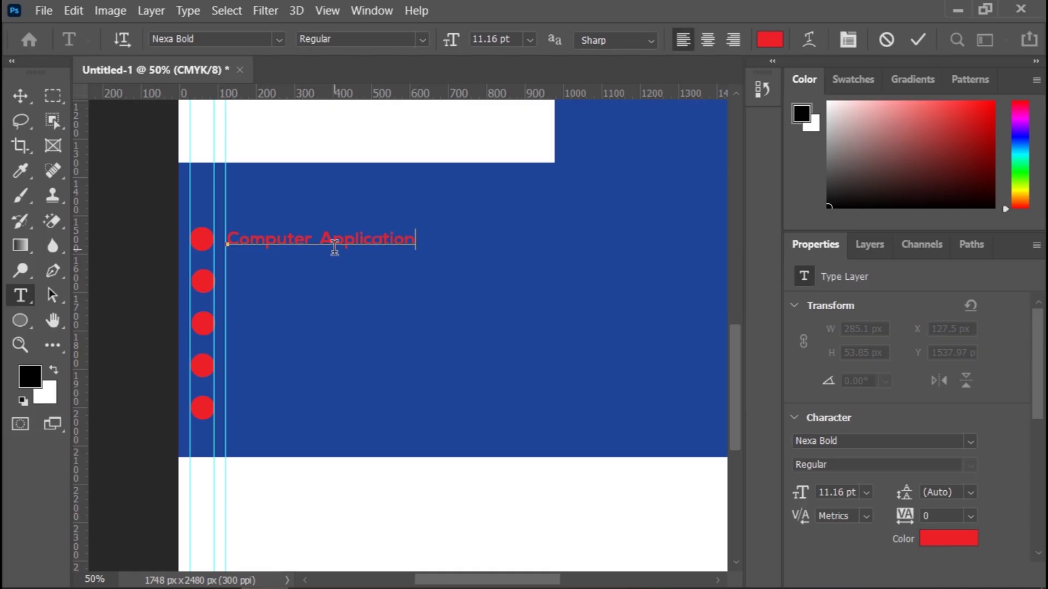
click(918, 39)
click(20, 95)
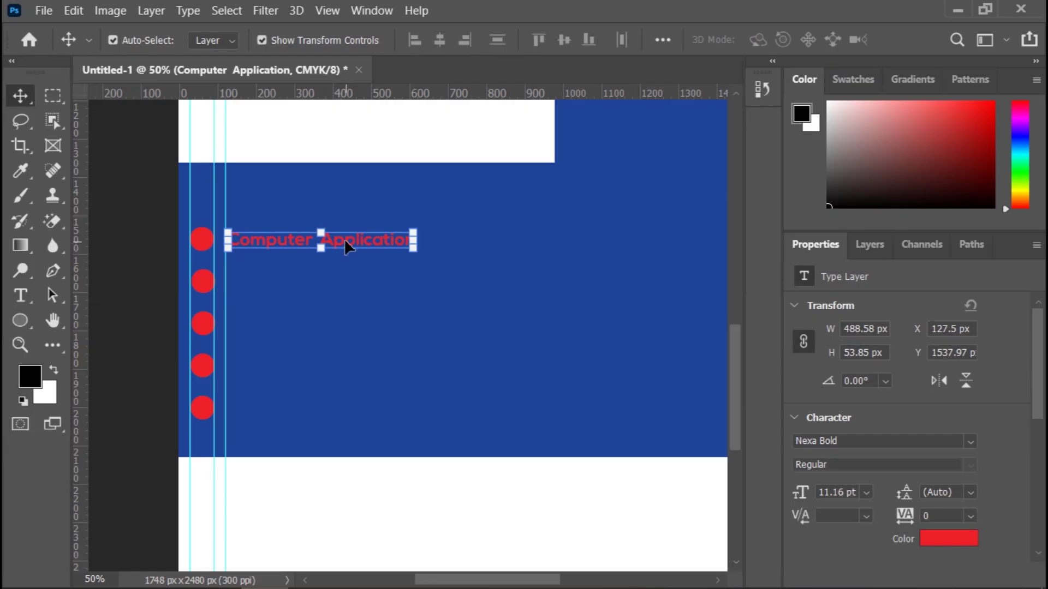
Step: Duplicate the Computer Application line and align the copy beside the second bullet
key(ctrl)
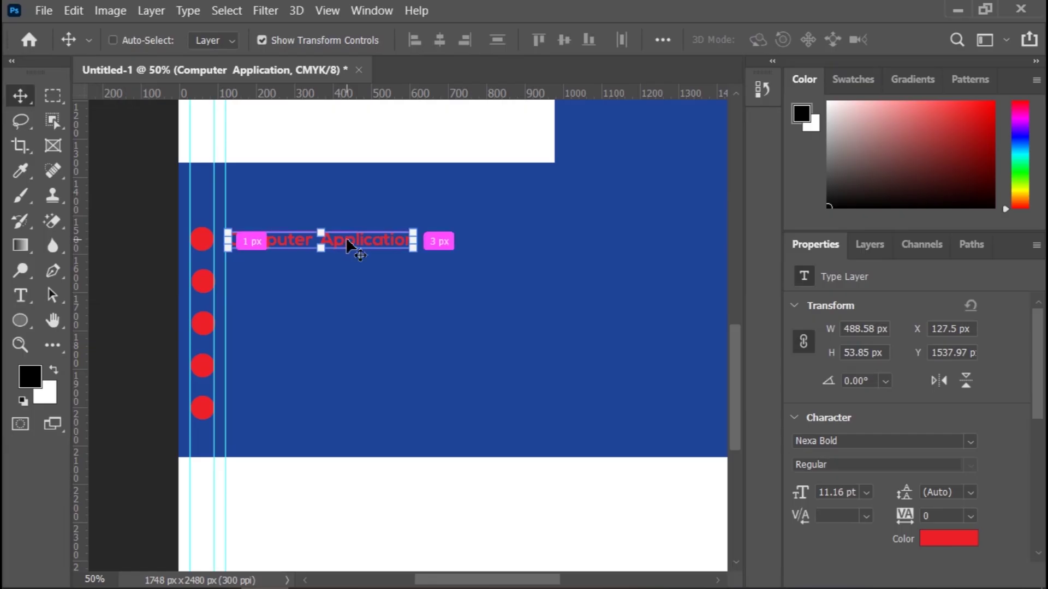
drag(346, 236, 477, 331)
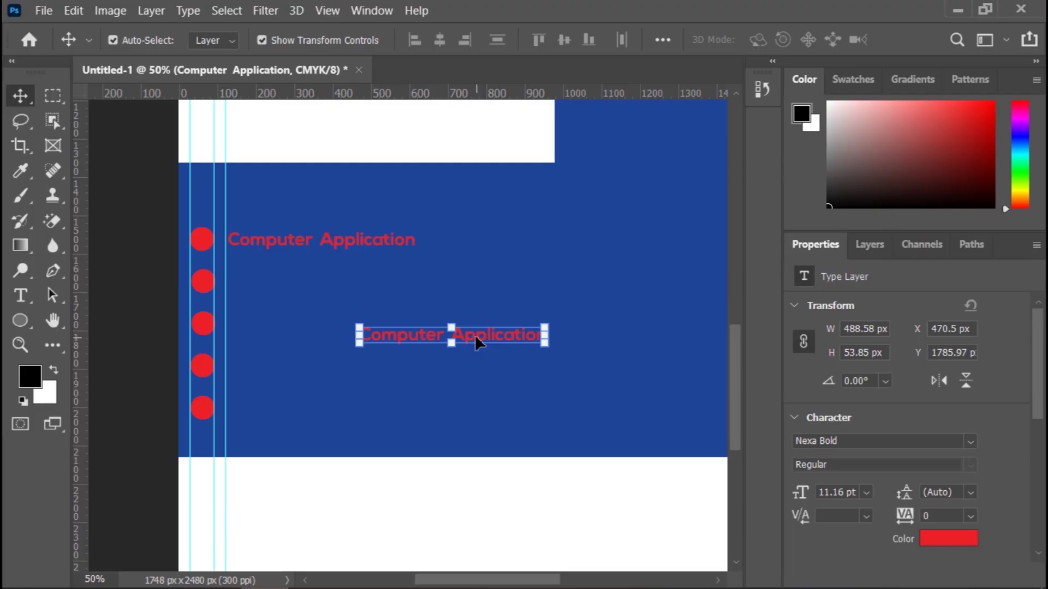
drag(475, 335, 345, 288)
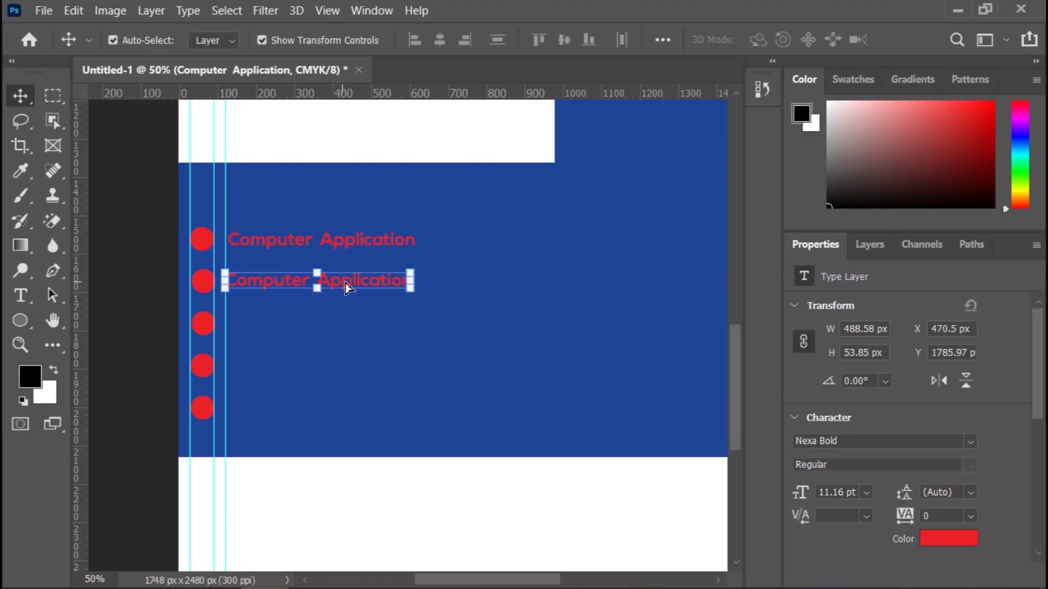
click(113, 211)
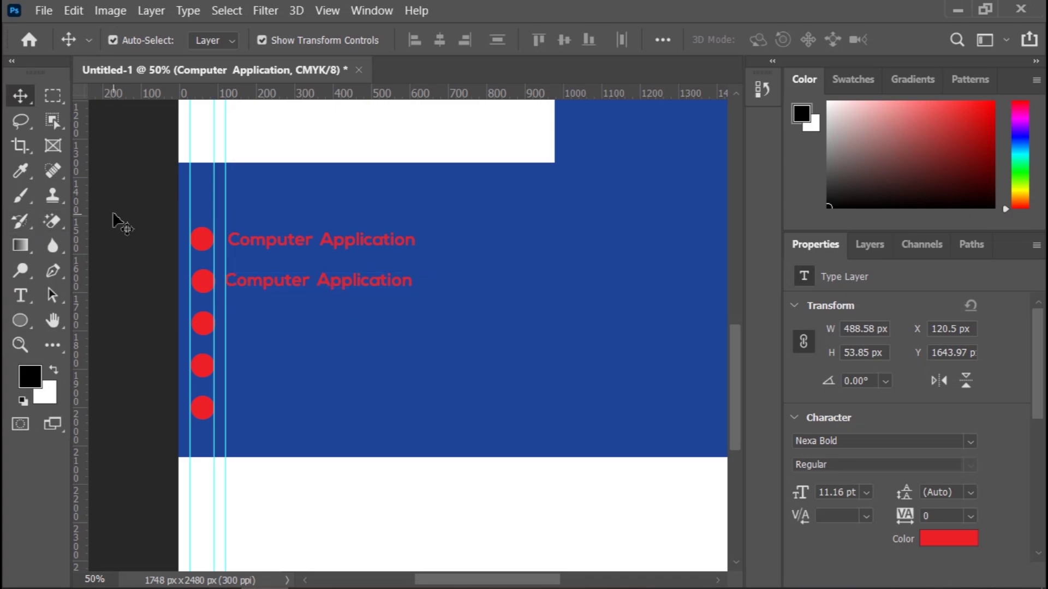
click(267, 281)
key(shift+Right)
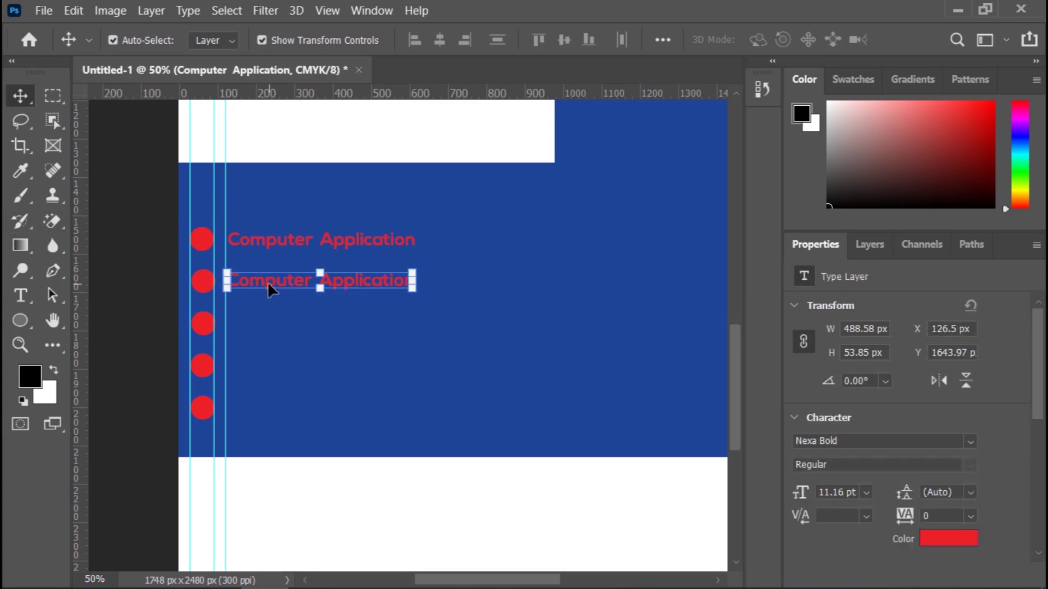
click(137, 233)
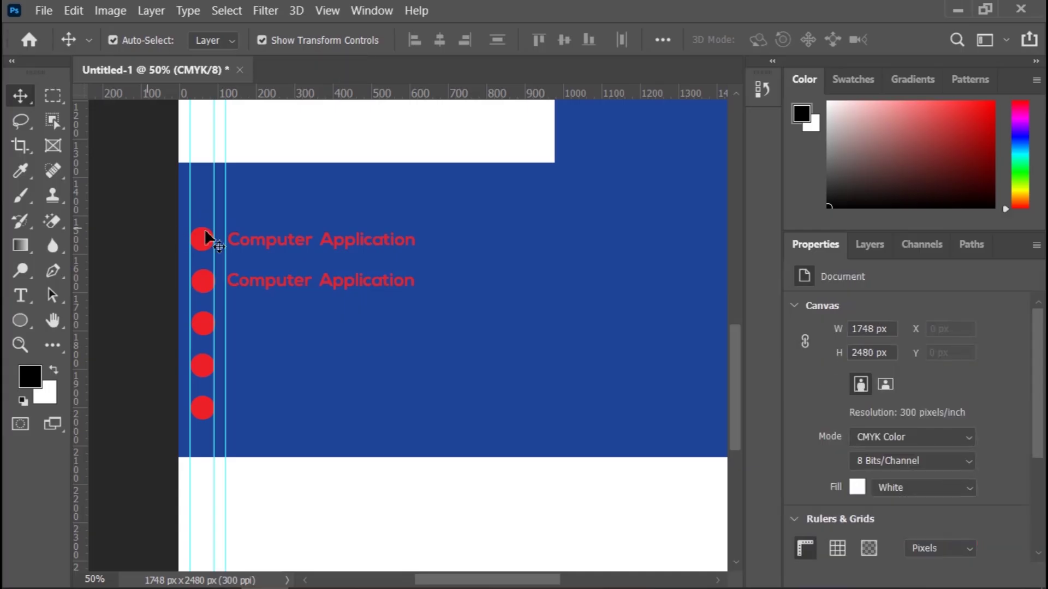
Step: Replace the copied text with 'Graphics Design Training' and commit it
key(t)
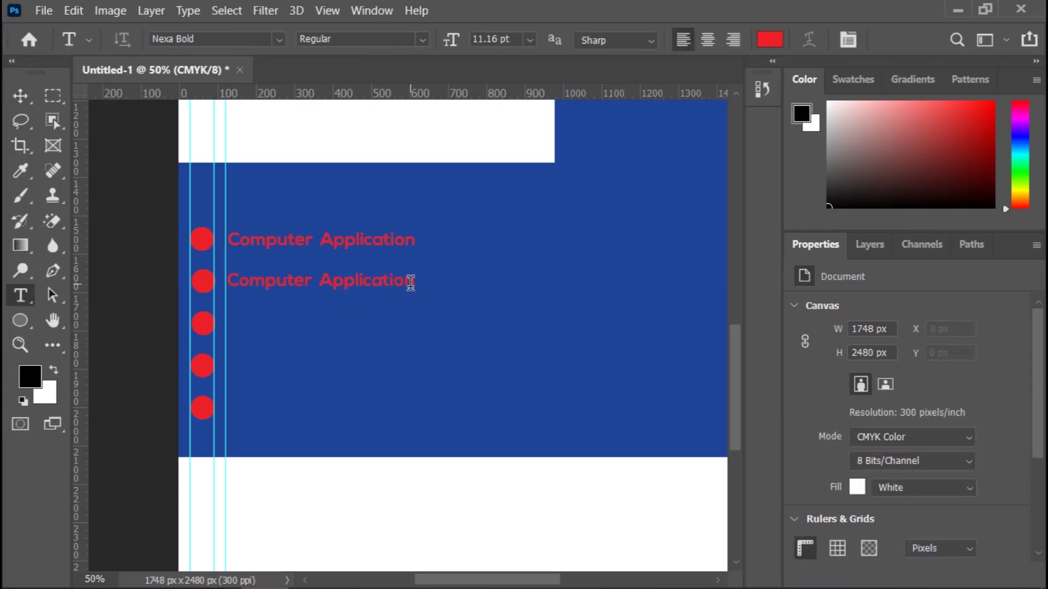
click(410, 282)
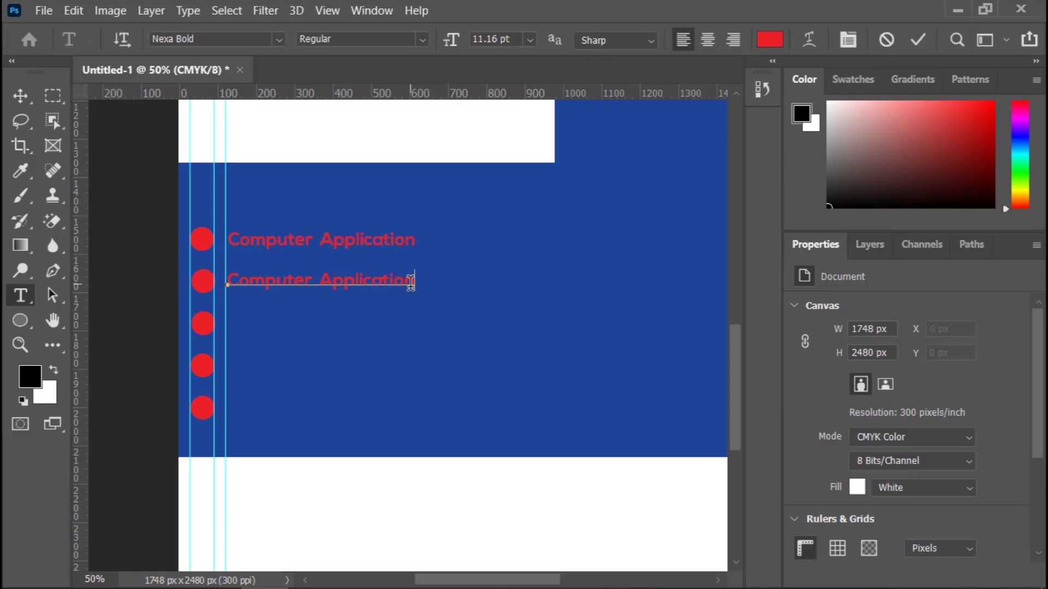
double_click(410, 283)
key(Left)
key(Left)
key(Left)
key(Left)
key(Left)
key(Left)
key(Left)
key(Left)
key(Left)
key(Left)
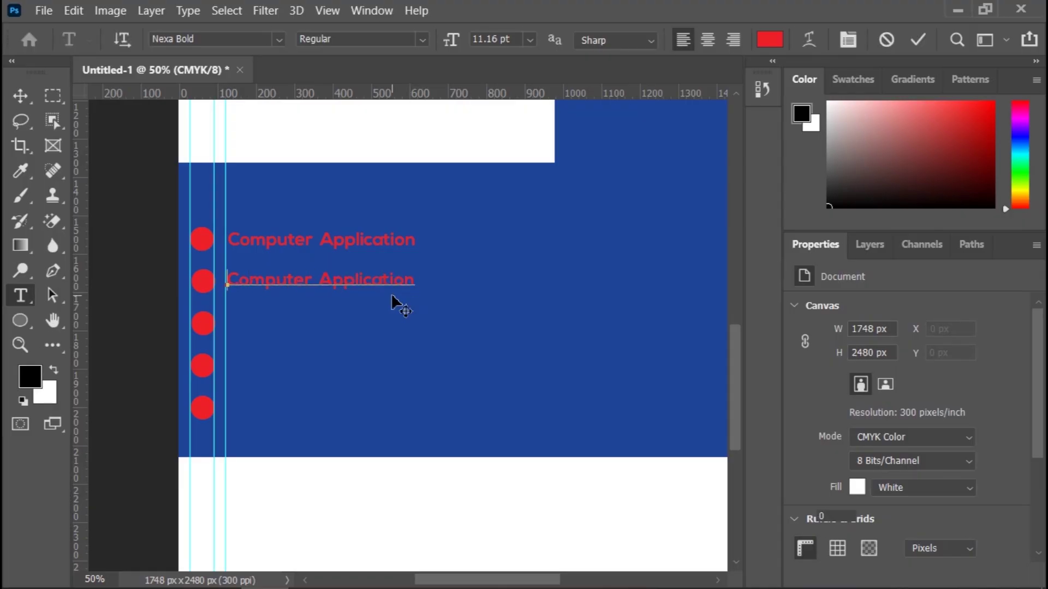
key(ctrl+a)
key(Delete)
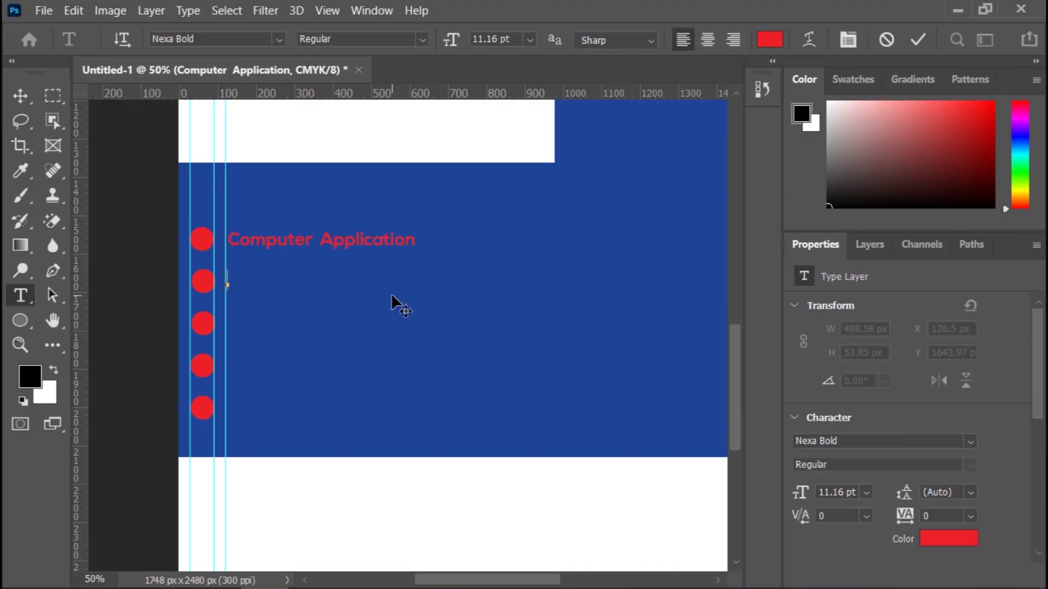
text(Graphics )
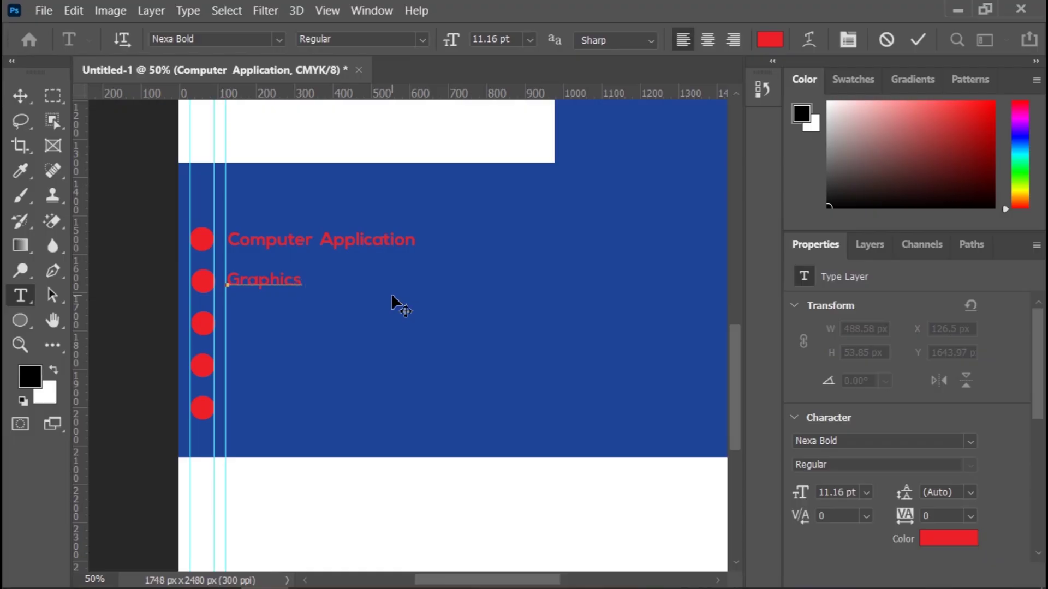
text(Design)
key(Left)
key(Left)
key(Left)
key(Left)
key(Left)
key(Left)
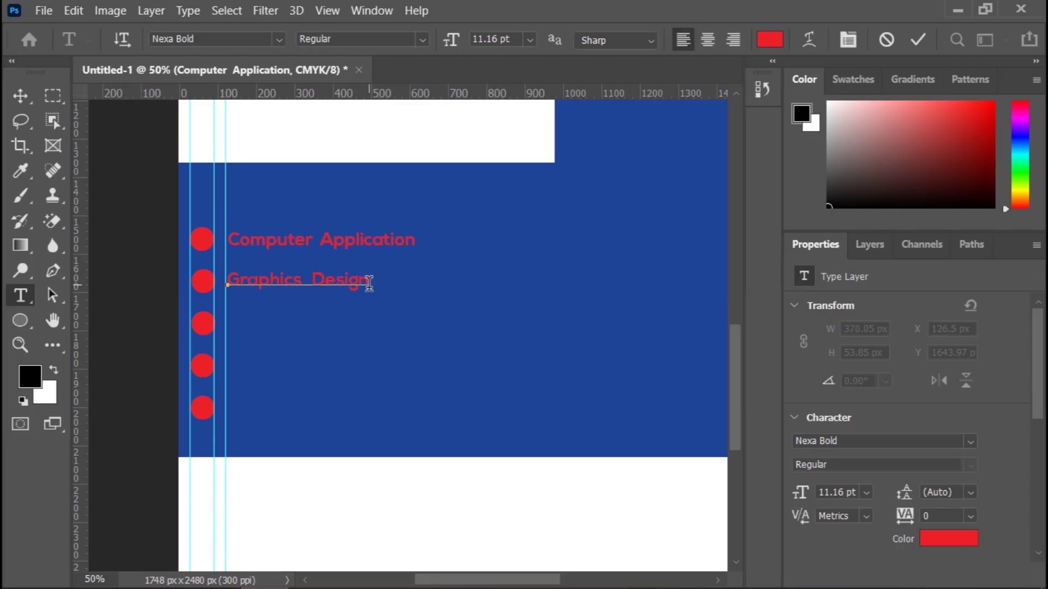
text(Training)
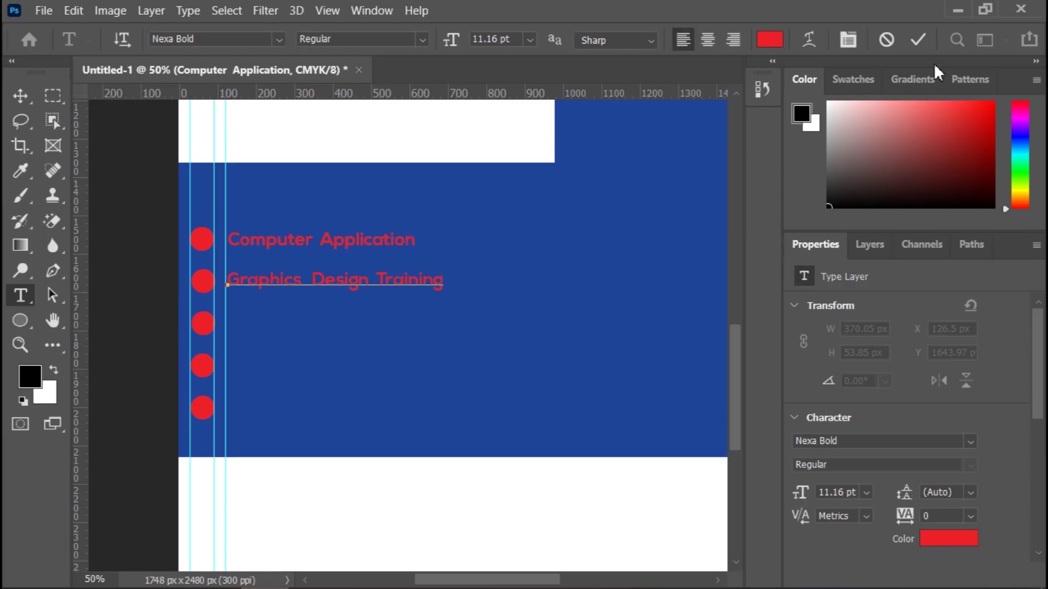
click(916, 40)
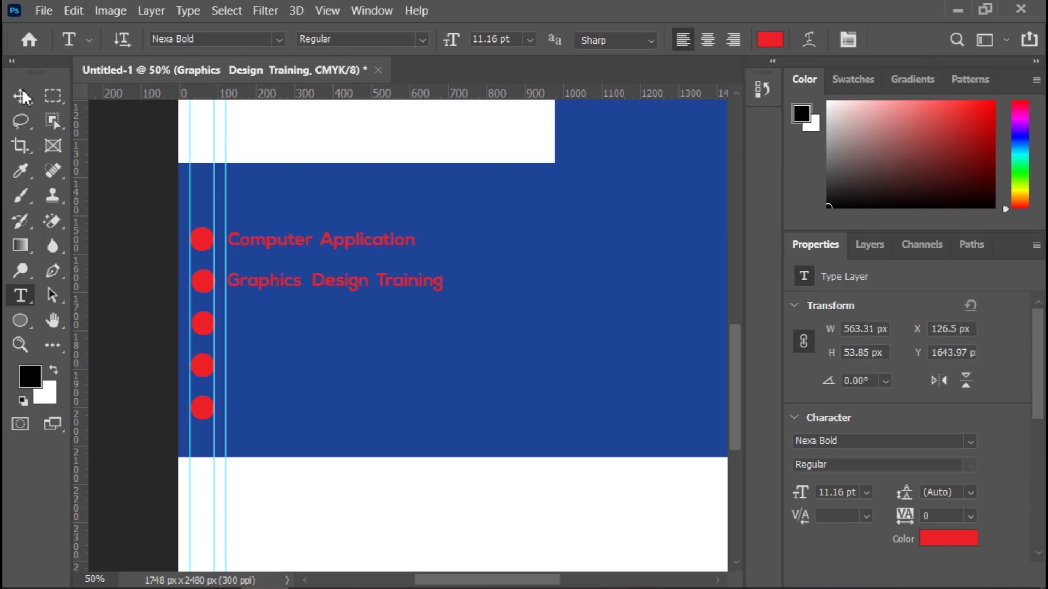
key(v)
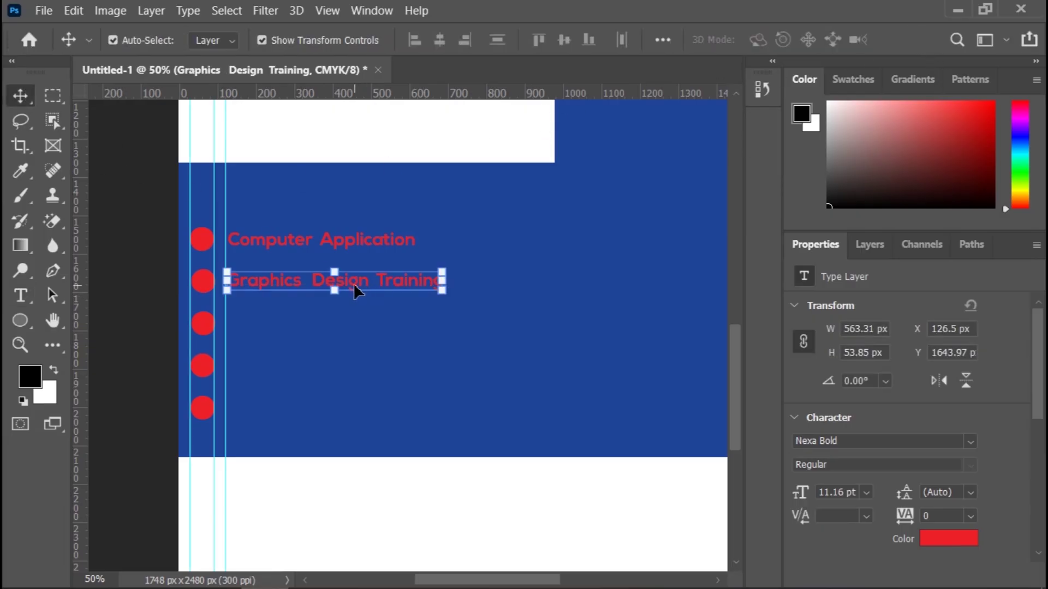
Step: Duplicate Graphics Design Training beside the third bullet and delete all its text
drag(354, 286, 352, 329)
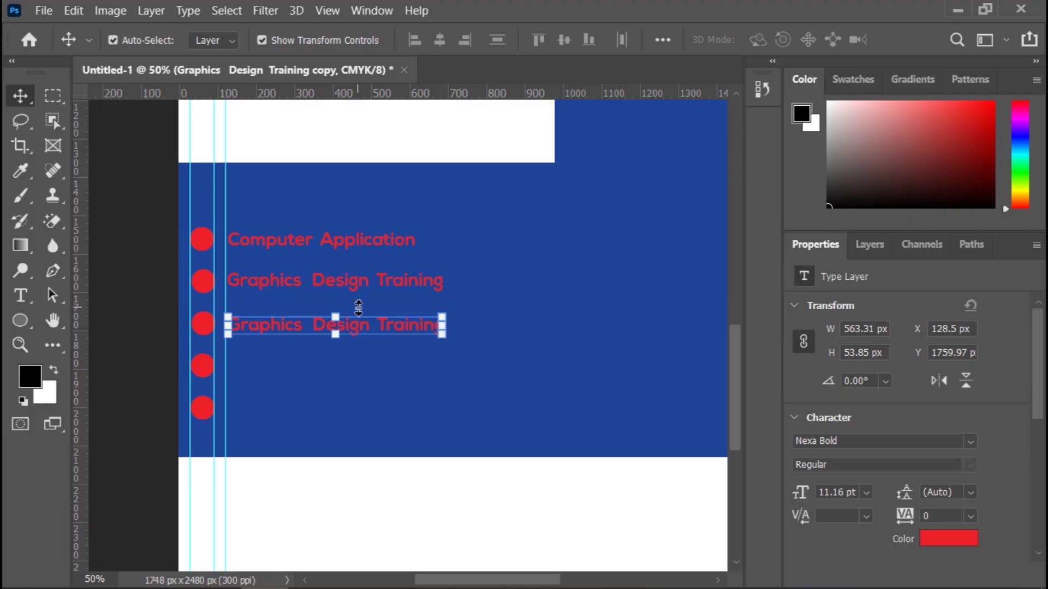
key(t)
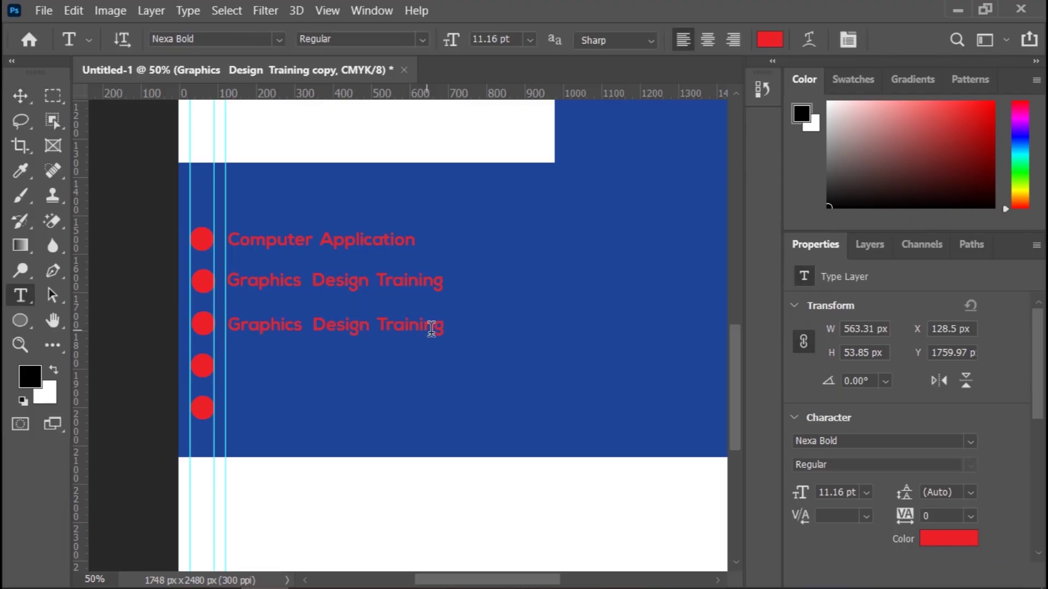
click(440, 327)
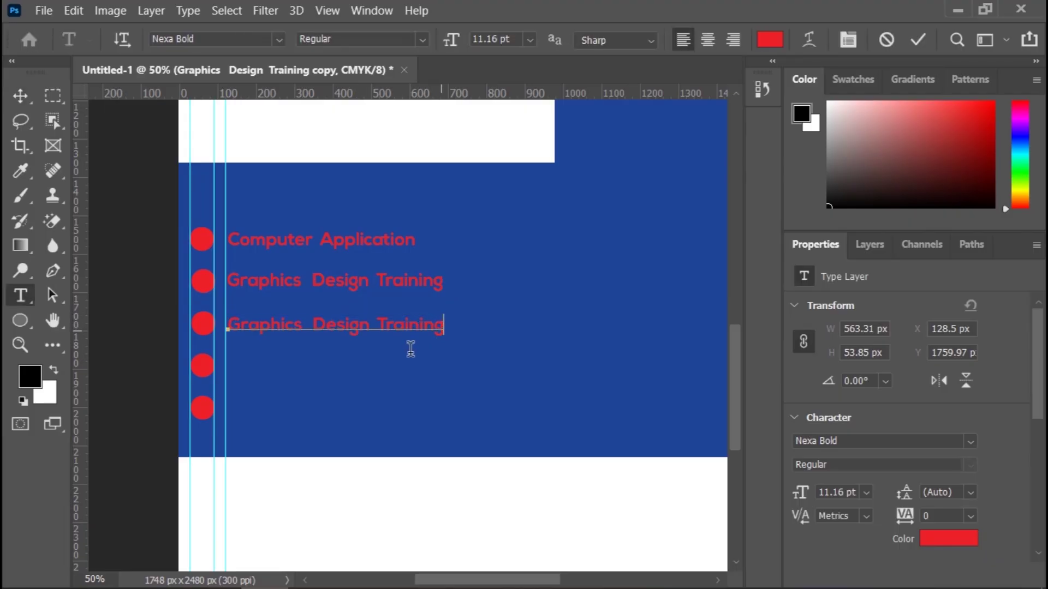
key(Left)
key(Left)
key(Left)
key(Left)
key(Left)
key(Left)
key(Left)
key(Left)
key(Left)
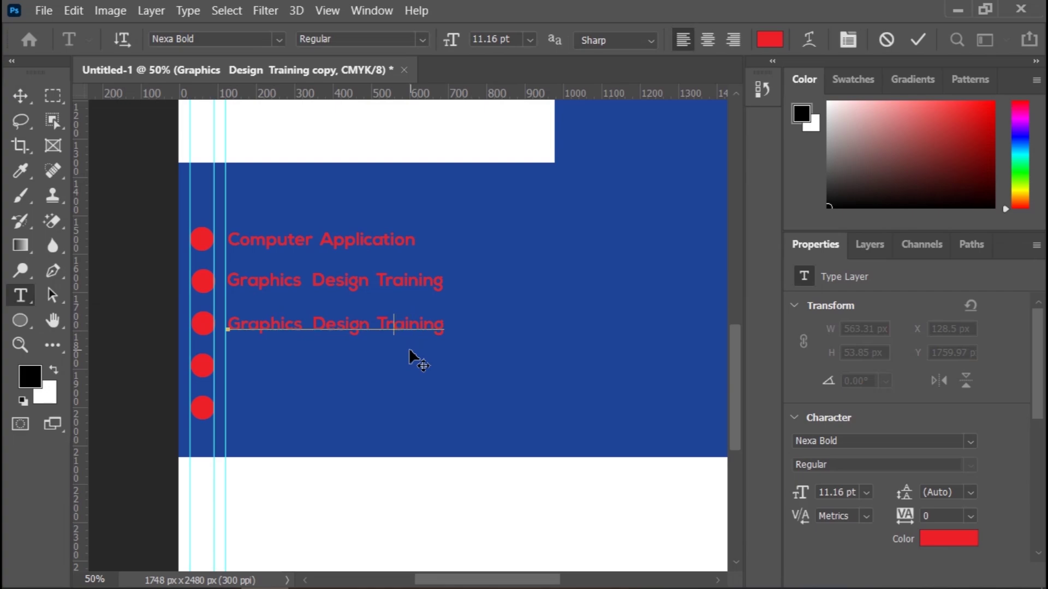
key(Left)
key(Left)
key(Left)
key(Left)
key(Left)
key(Left)
key(Left)
key(Left)
key(Left)
key(Left)
key(Left)
key(Left)
key(Left)
key(Left)
key(Left)
key(ctrl+a)
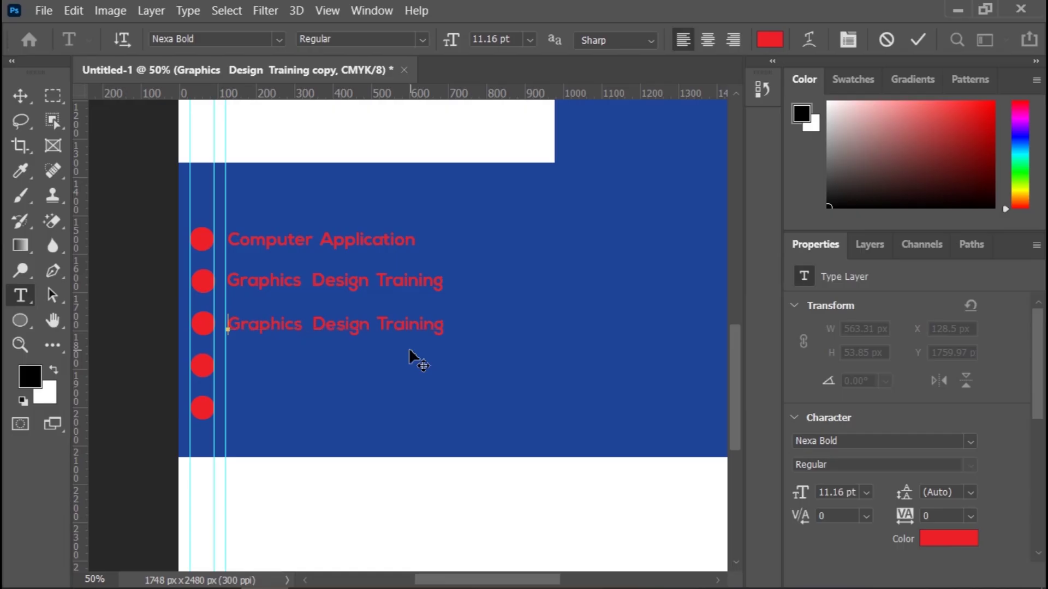
key(Delete)
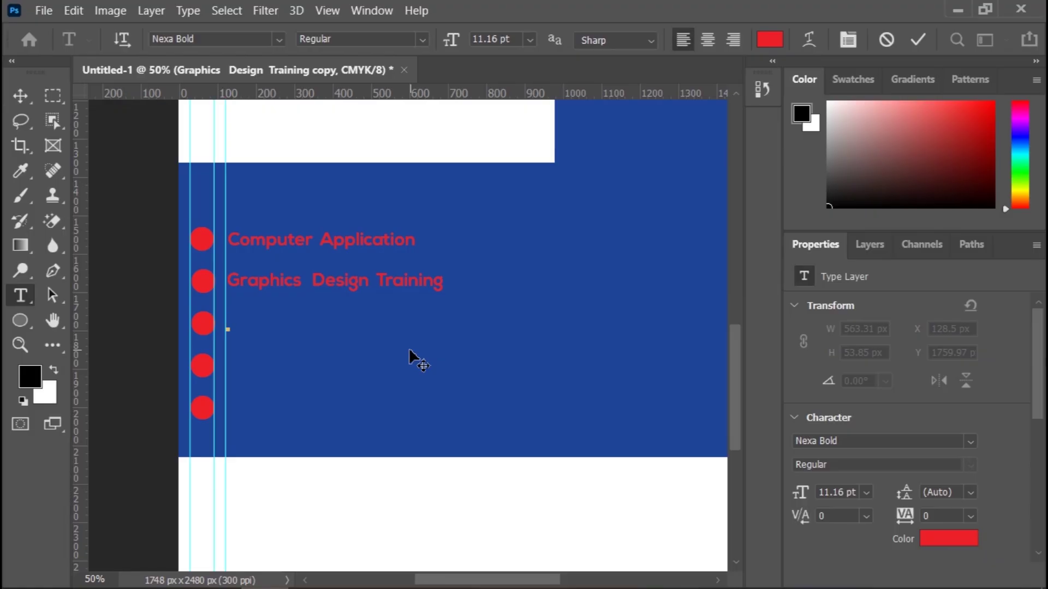
Step: Type 'Web Design & Development' beside the third red dot and commit it
text(Web Design)
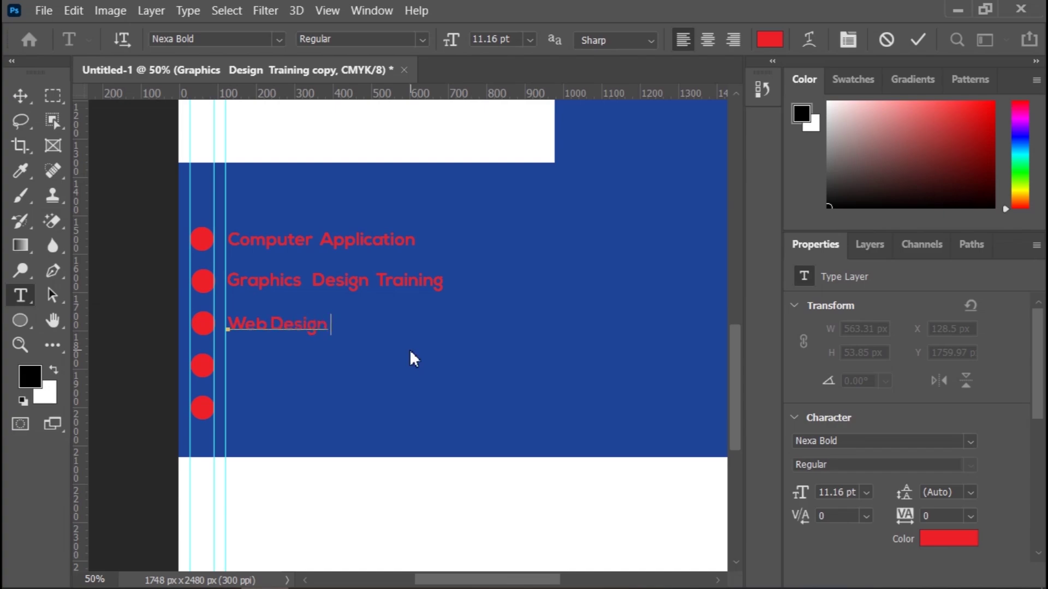
text( & Deve)
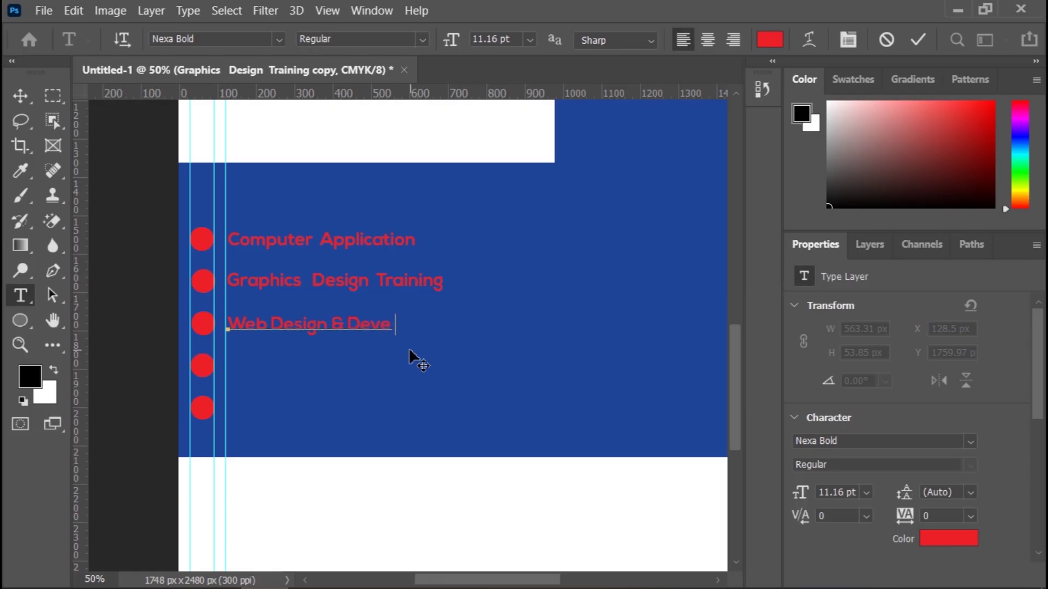
text(lopment)
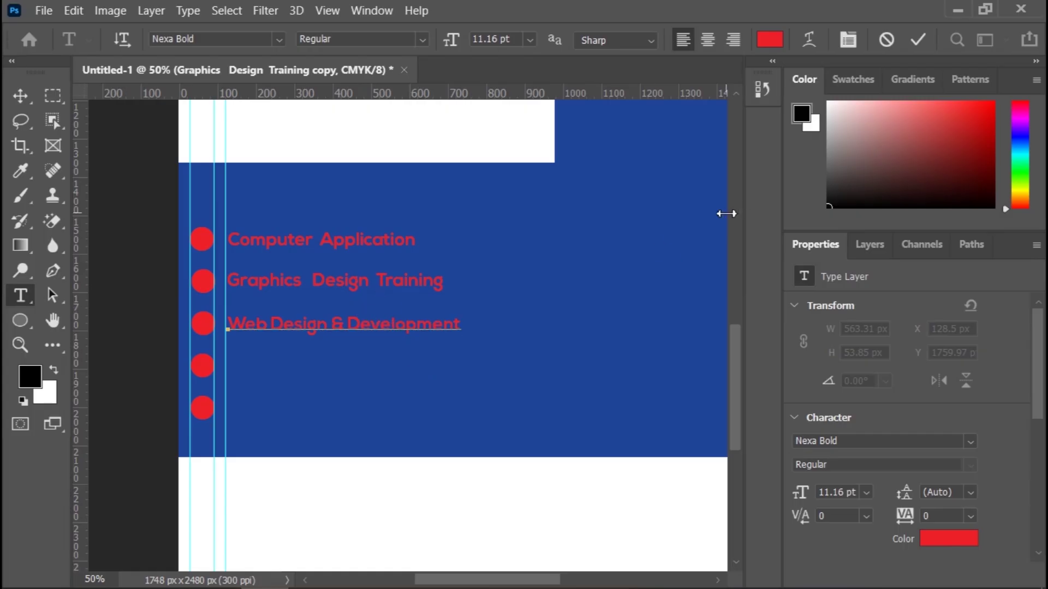
click(925, 34)
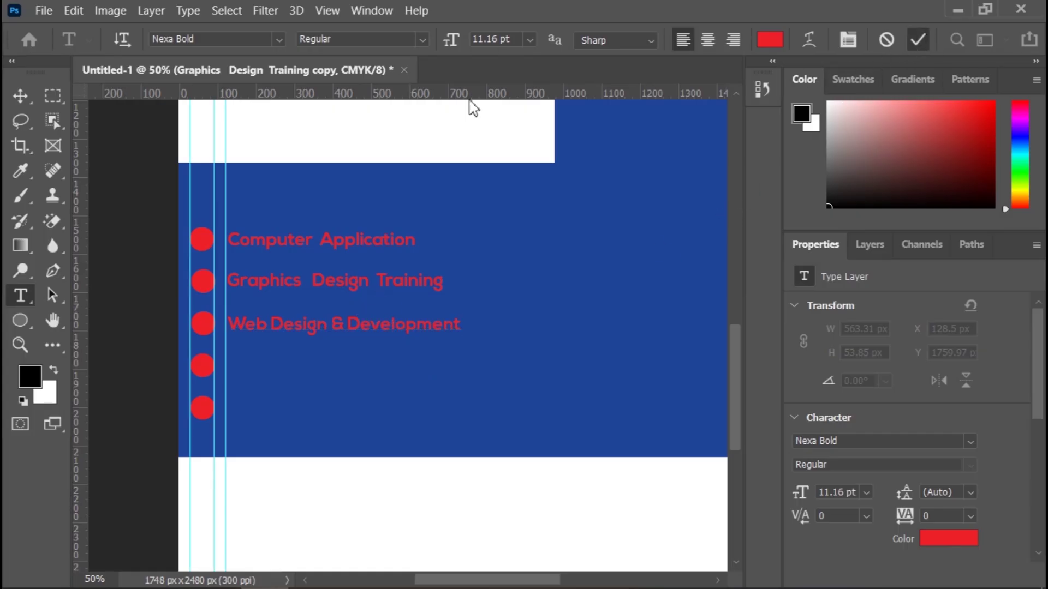
click(20, 95)
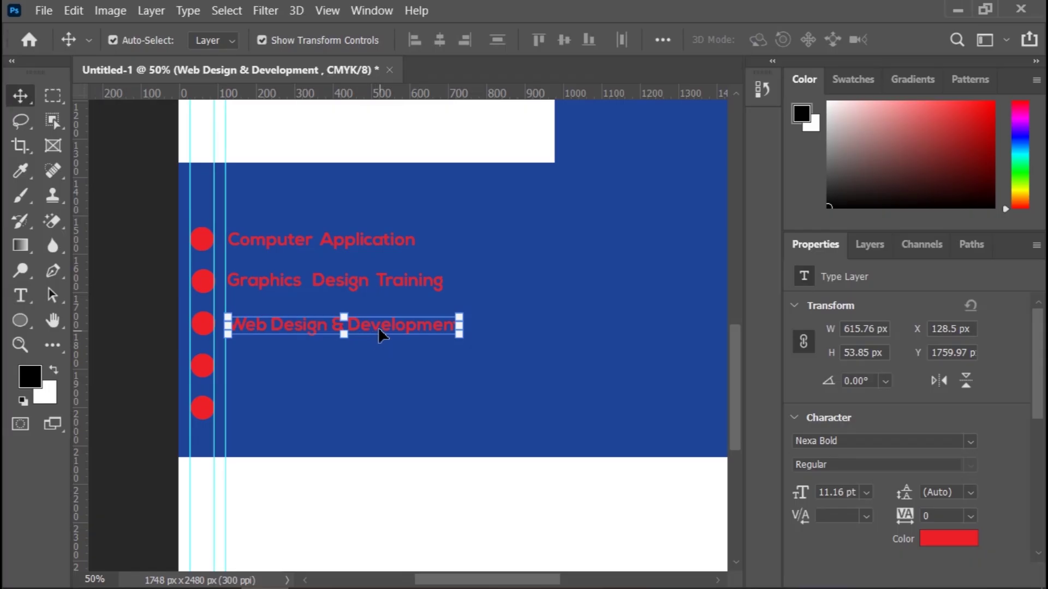
Step: Copy the line to the fourth dot, retype it 'Video & Audio Production', and duplicate it to the fifth
drag(377, 326, 376, 372)
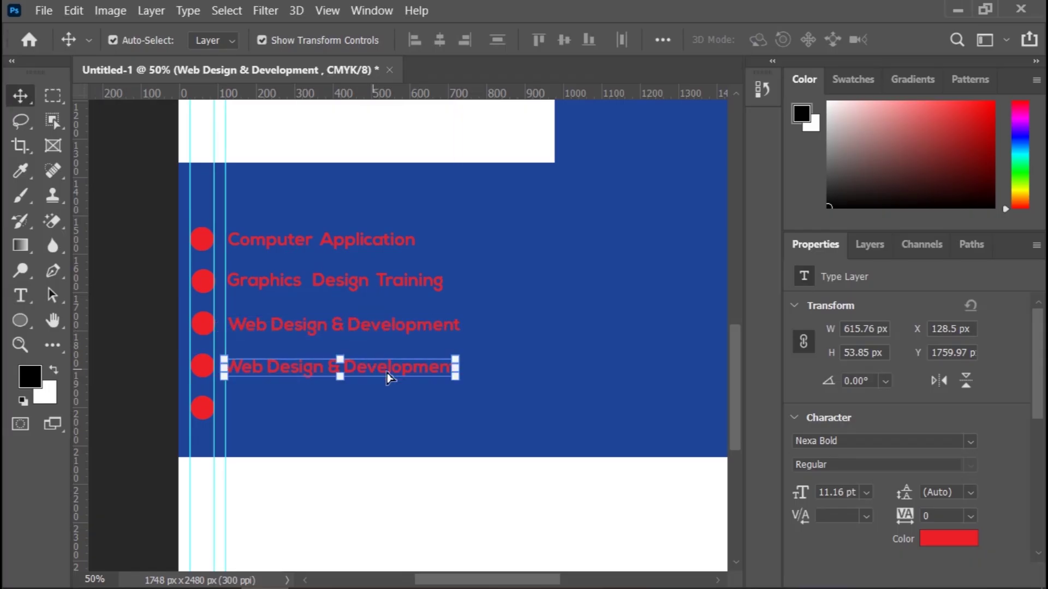
double_click(441, 368)
drag(453, 368, 232, 367)
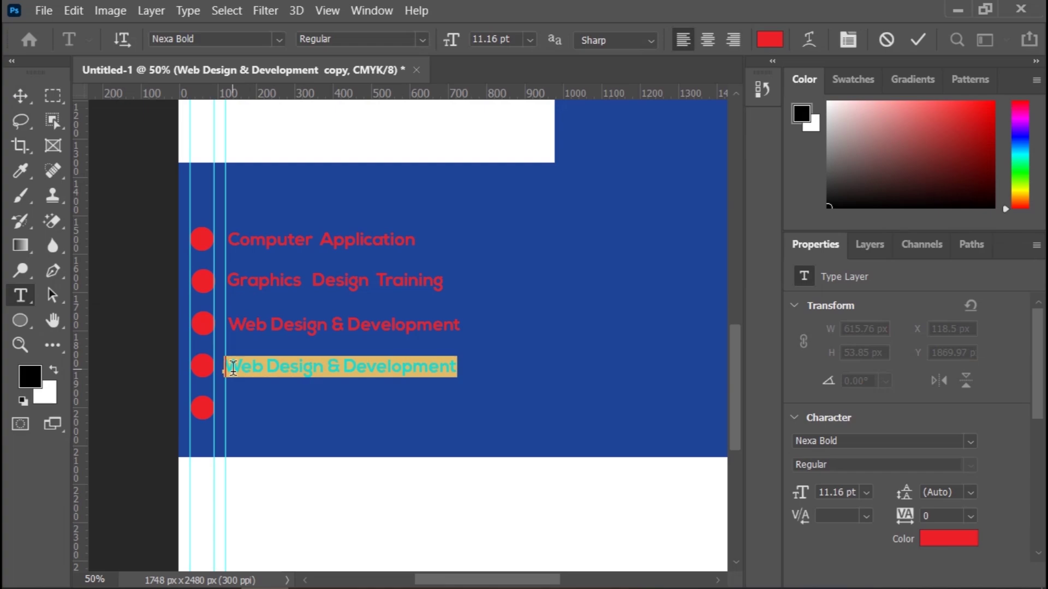
key(BackSpace)
text(Video a)
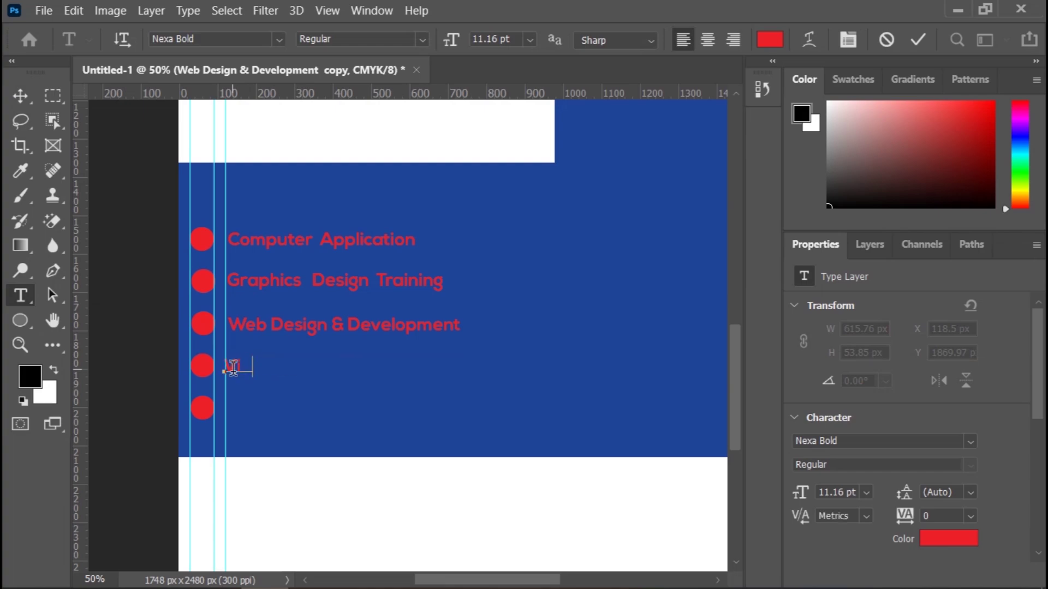
key(BackSpace)
key(BackSpace)
text(& Audio)
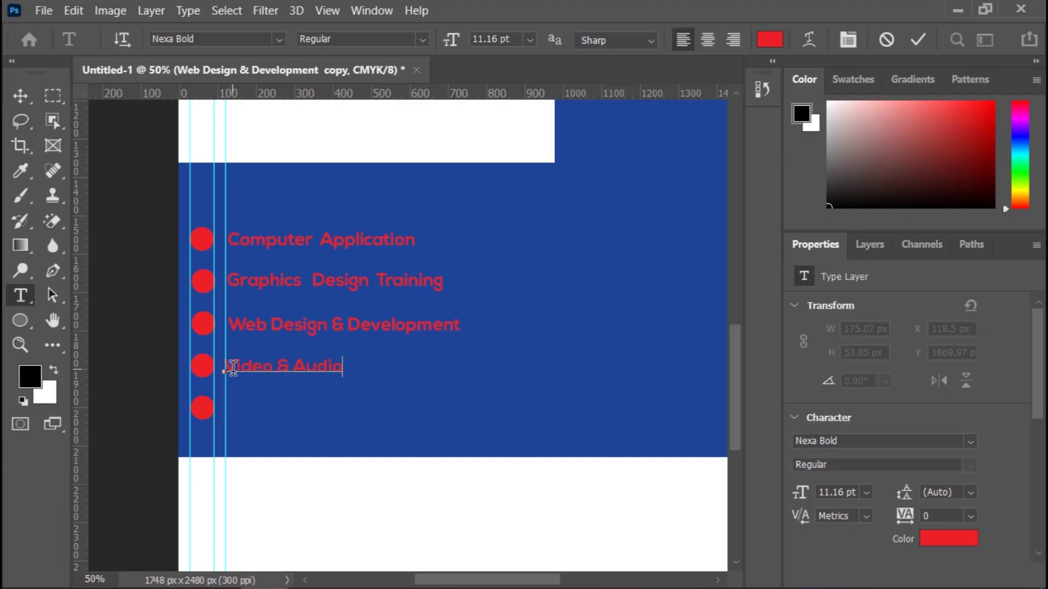
text( Production)
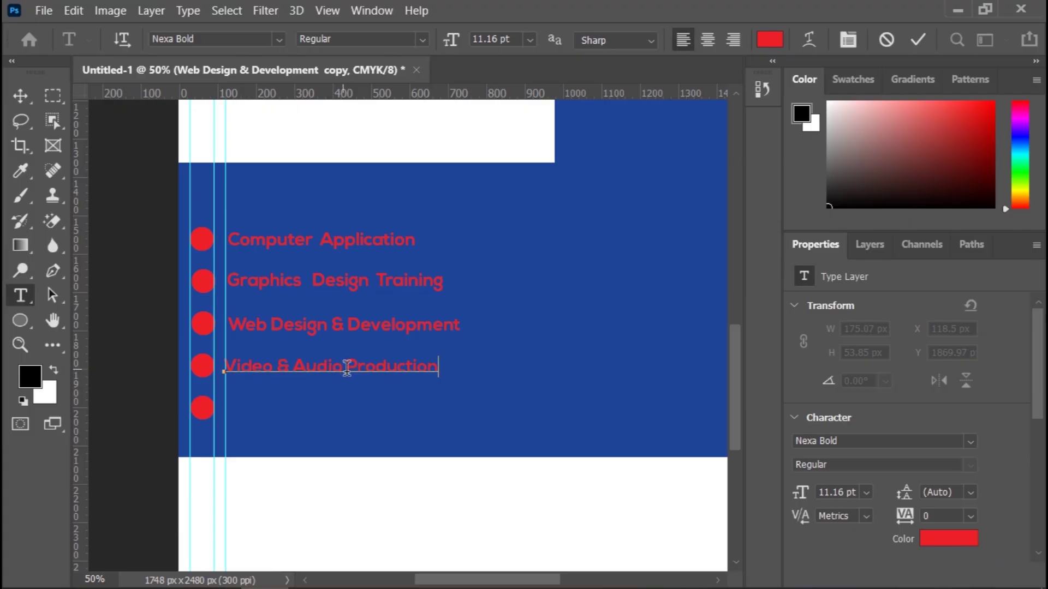
click(918, 39)
key(v)
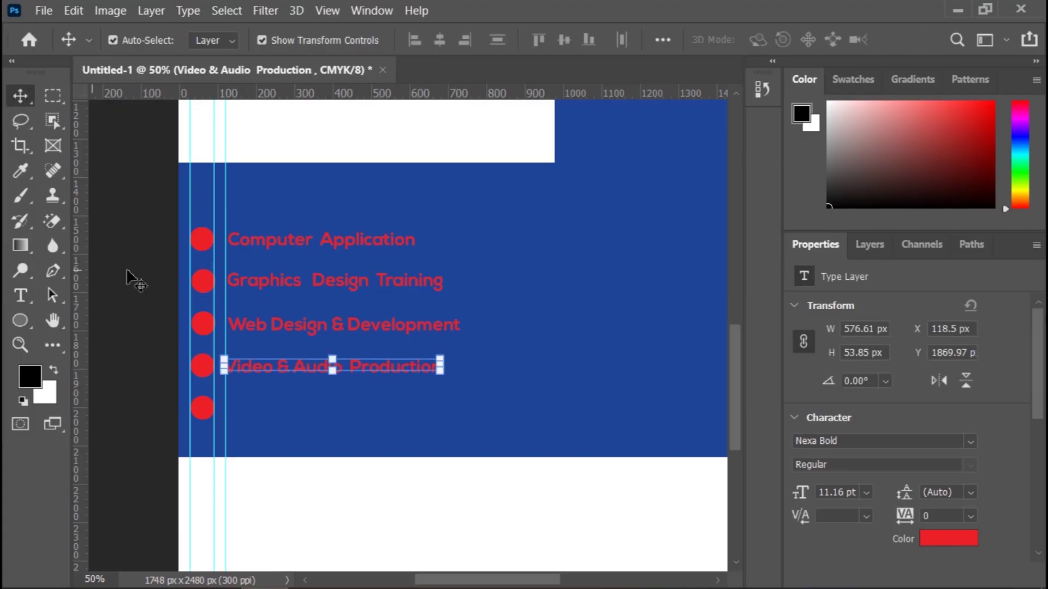
drag(286, 368, 290, 422)
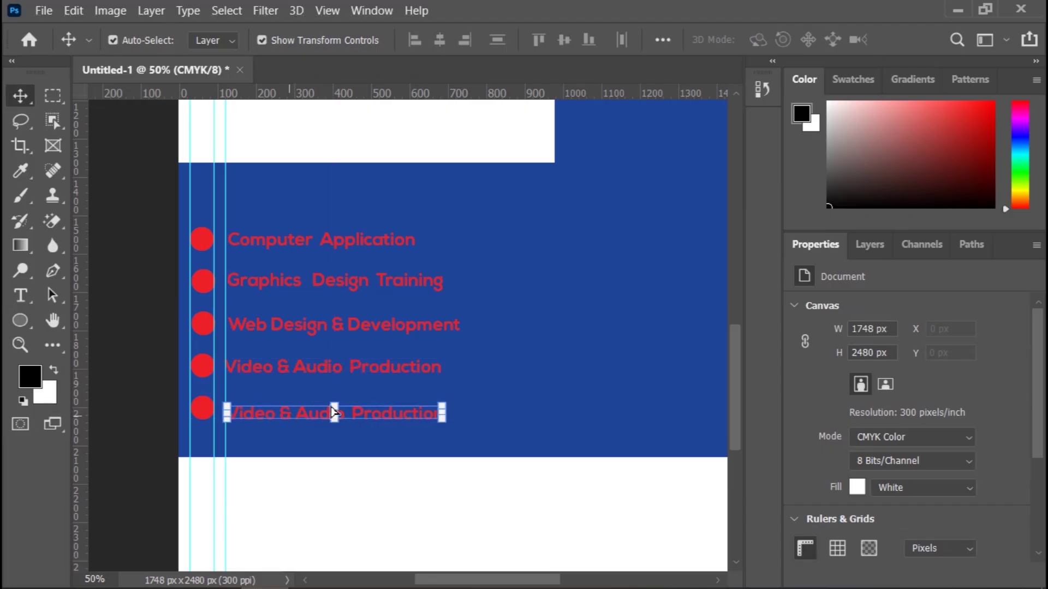
Step: Replace the fifth line's text with 'Animation Video Training' and commit it
double_click(441, 415)
drag(442, 415, 232, 413)
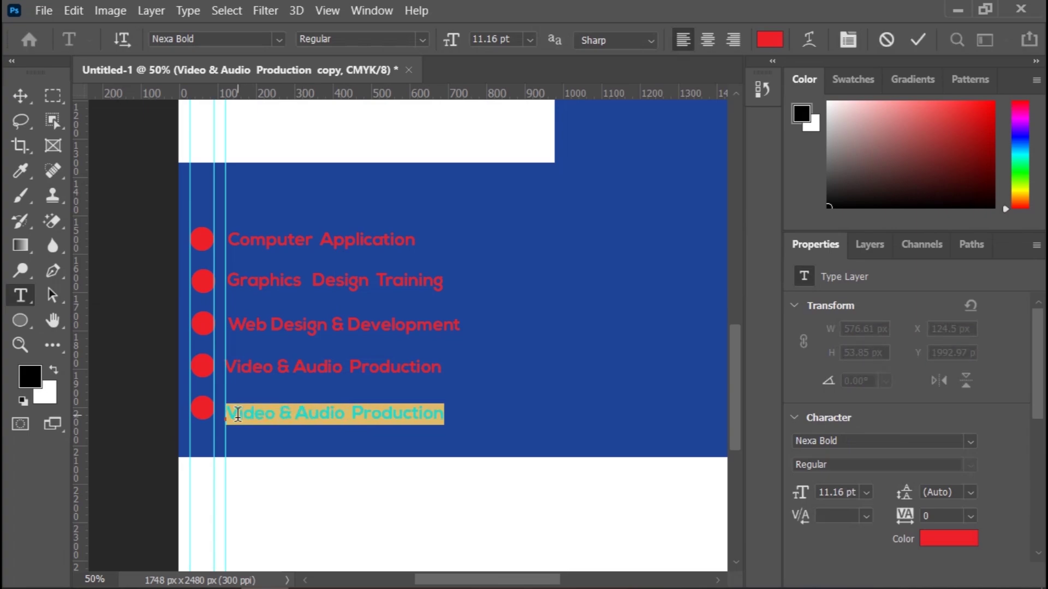
text(A)
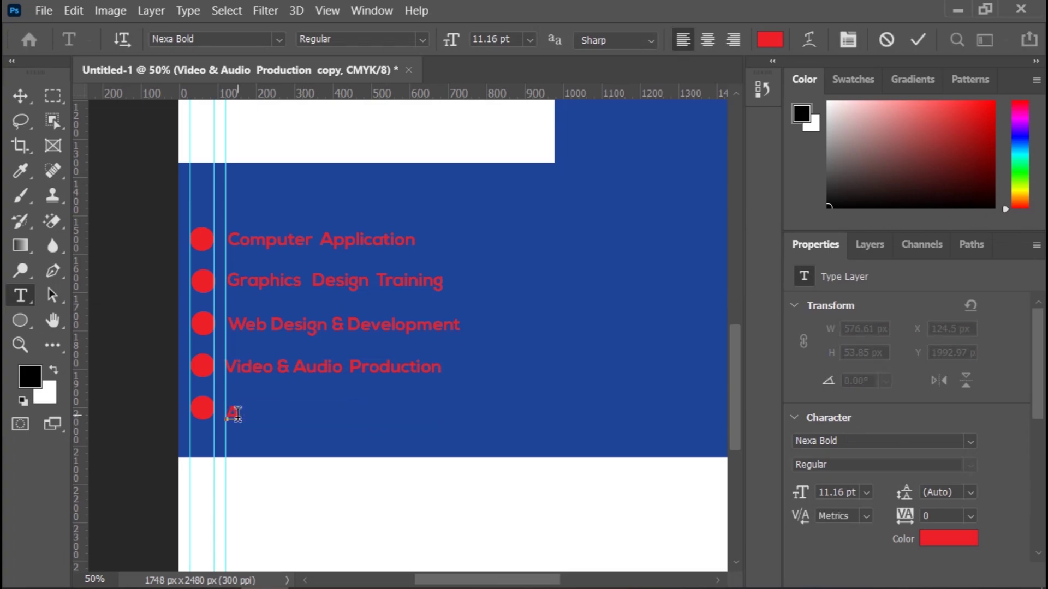
text(nimatio)
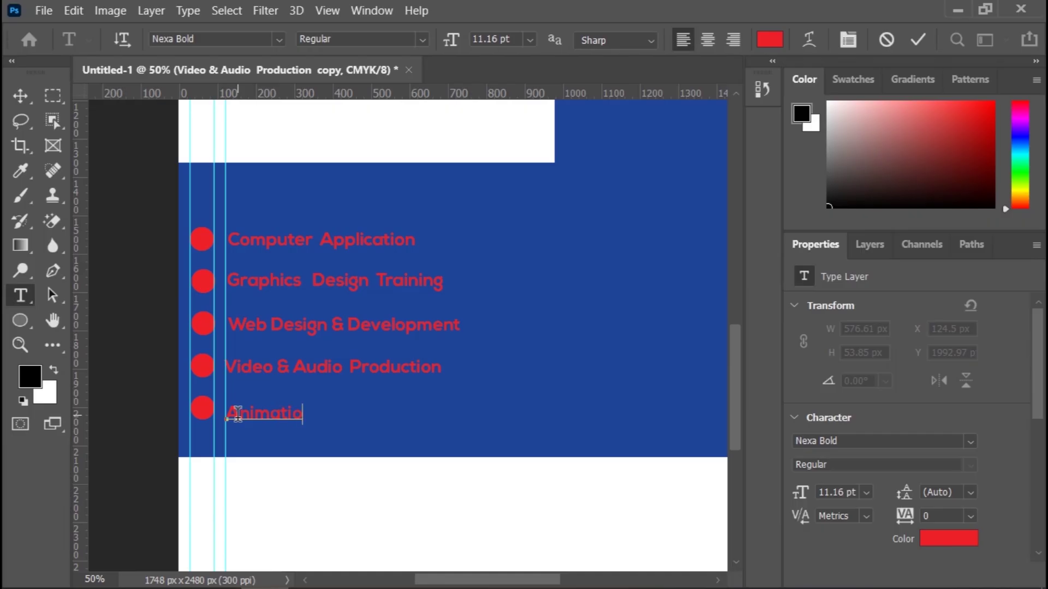
text(n      Video)
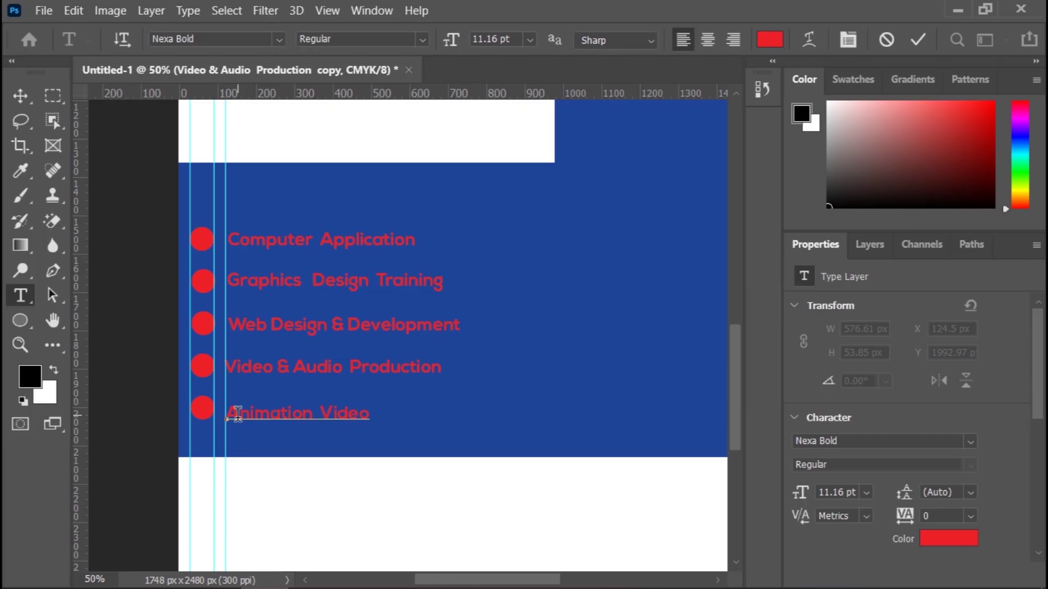
text( Training)
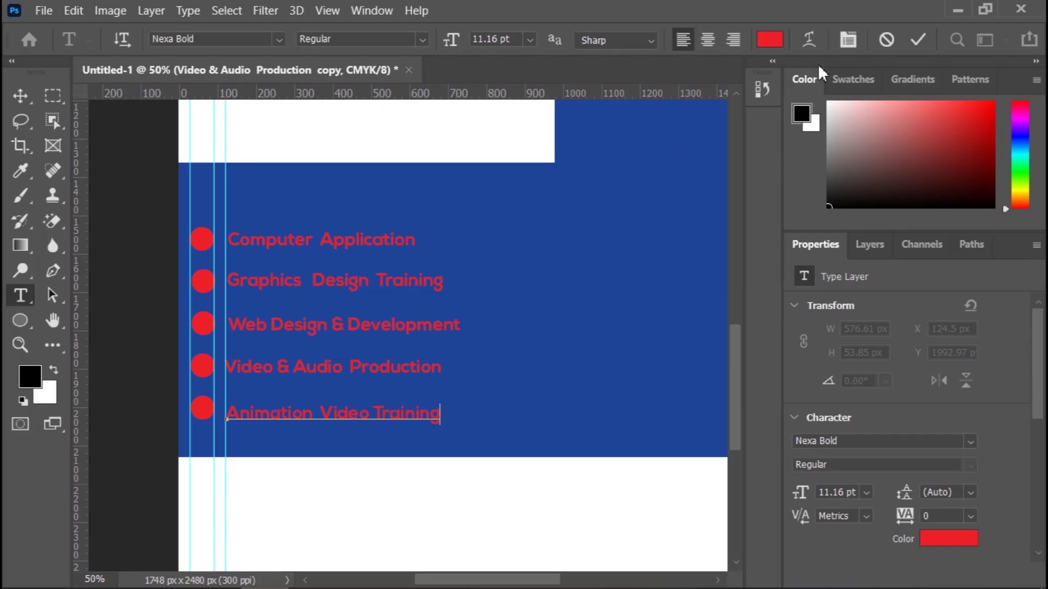
click(917, 39)
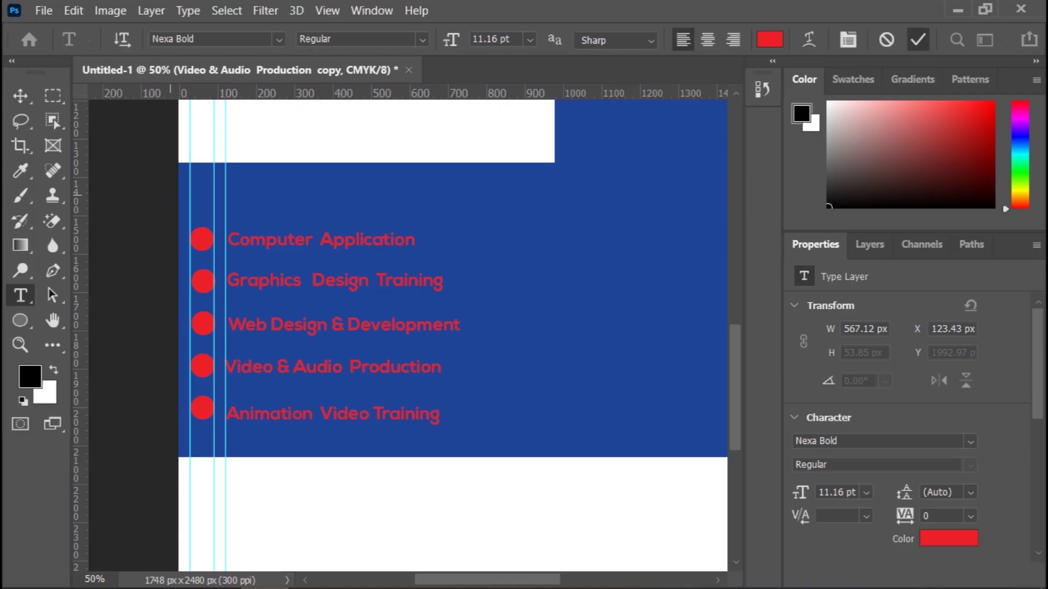
click(15, 95)
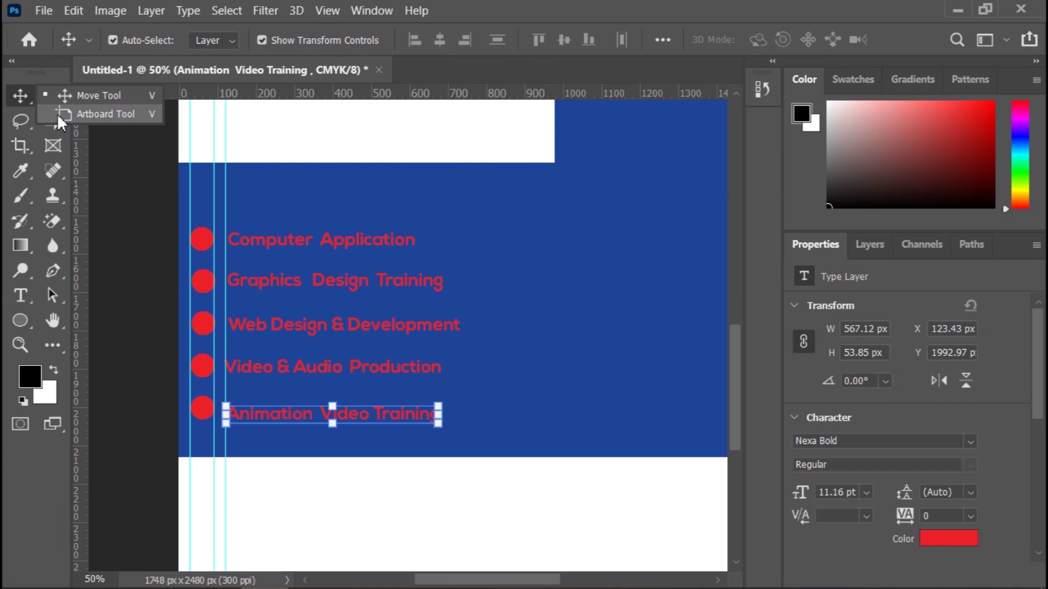
Step: Select the Computer Application text layer and check it in the Layers and Properties panels
click(135, 197)
scroll(135, 204, up, 2)
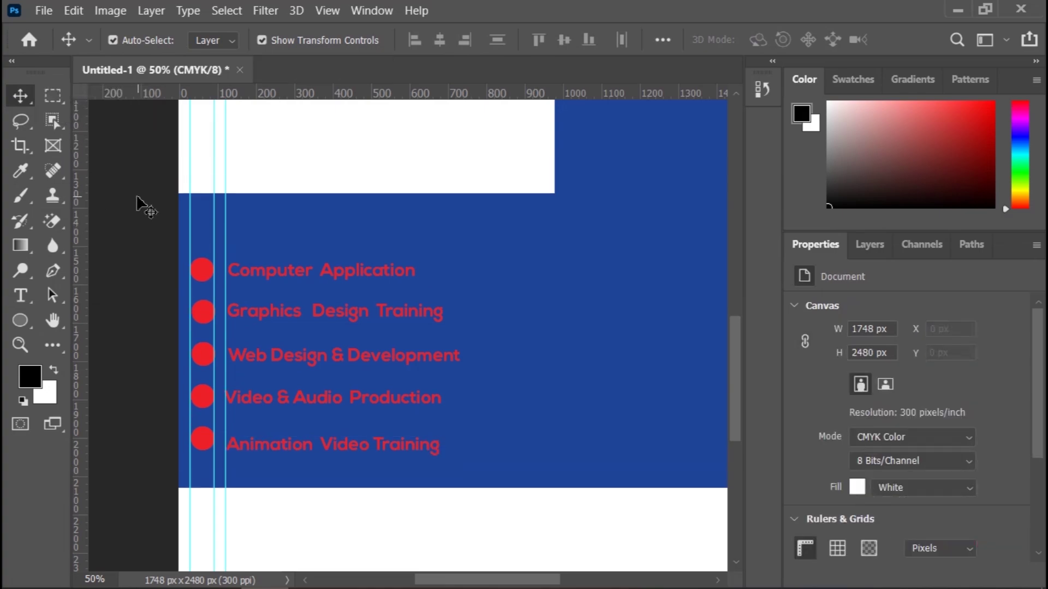
scroll(135, 204, up, 2)
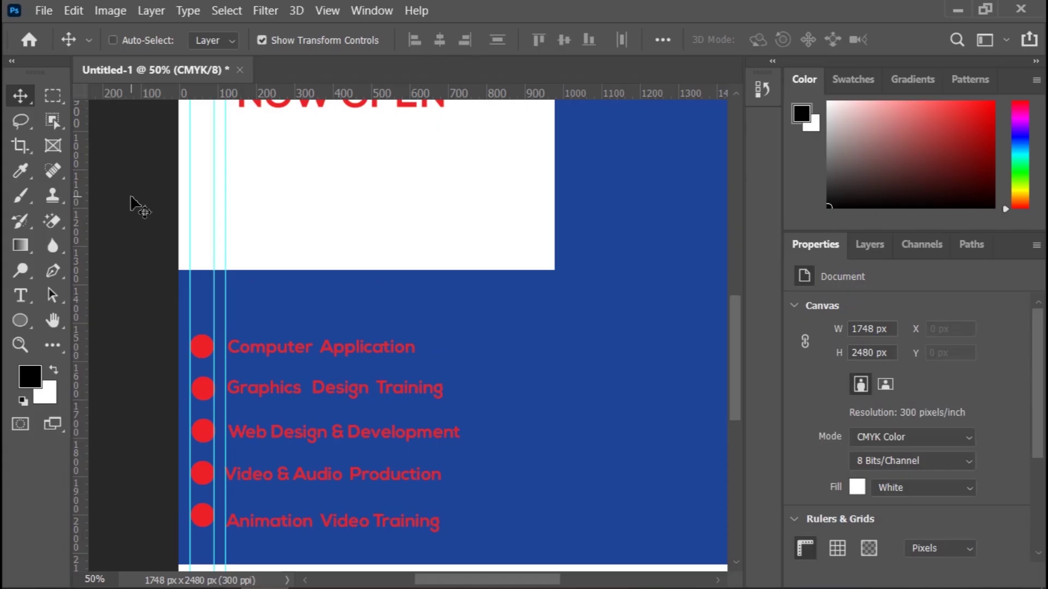
scroll(136, 205, down, 2)
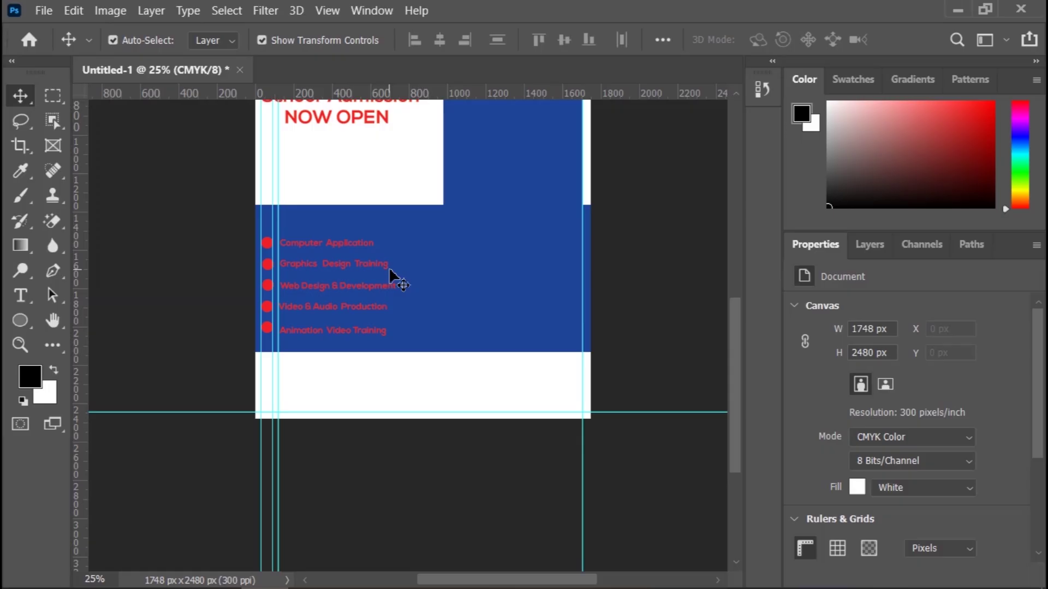
scroll(532, 280, up, 2)
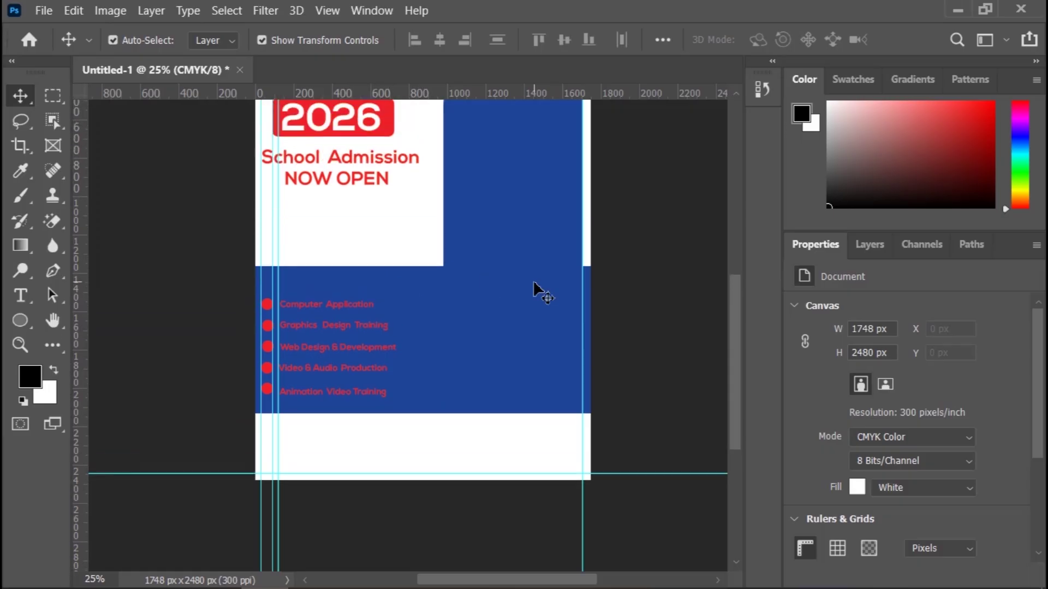
click(365, 303)
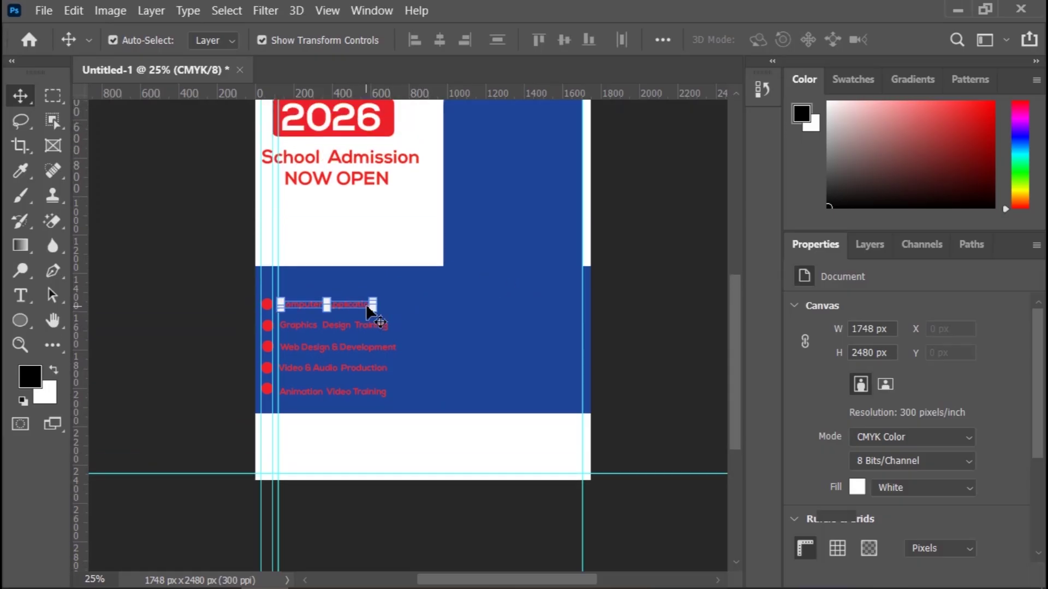
click(874, 247)
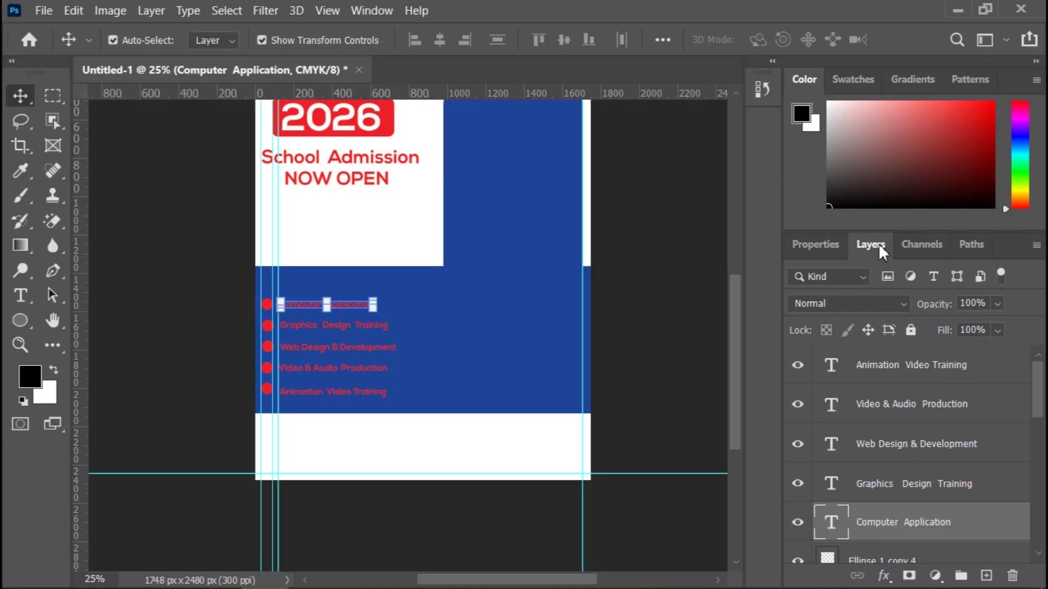
click(800, 245)
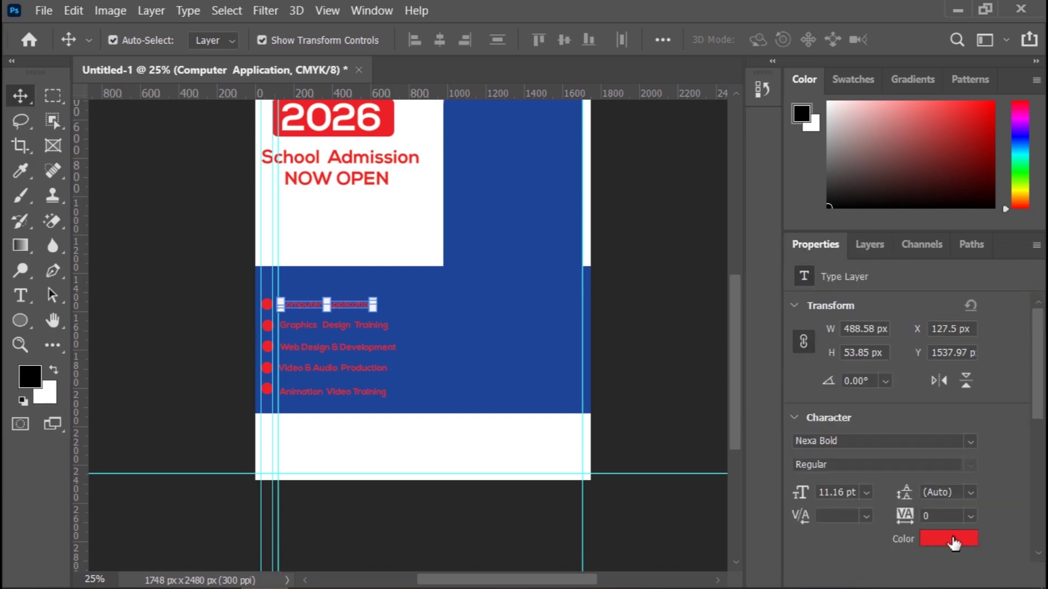
click(869, 245)
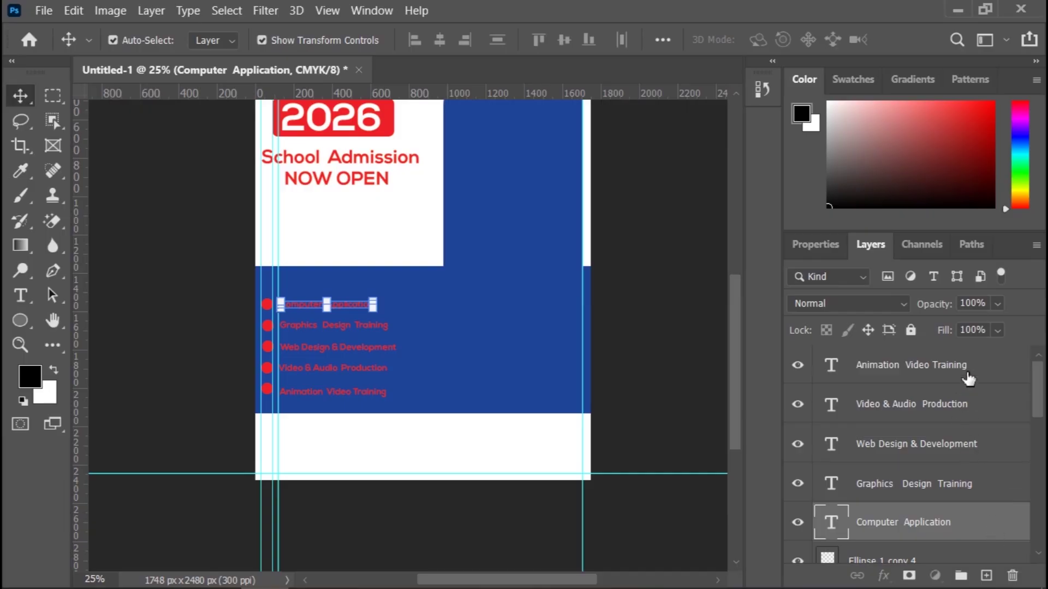
Step: Select all five course text layers and view their shared type settings: Nexa Bold, 11.16 pt, red
shift+click(968, 377)
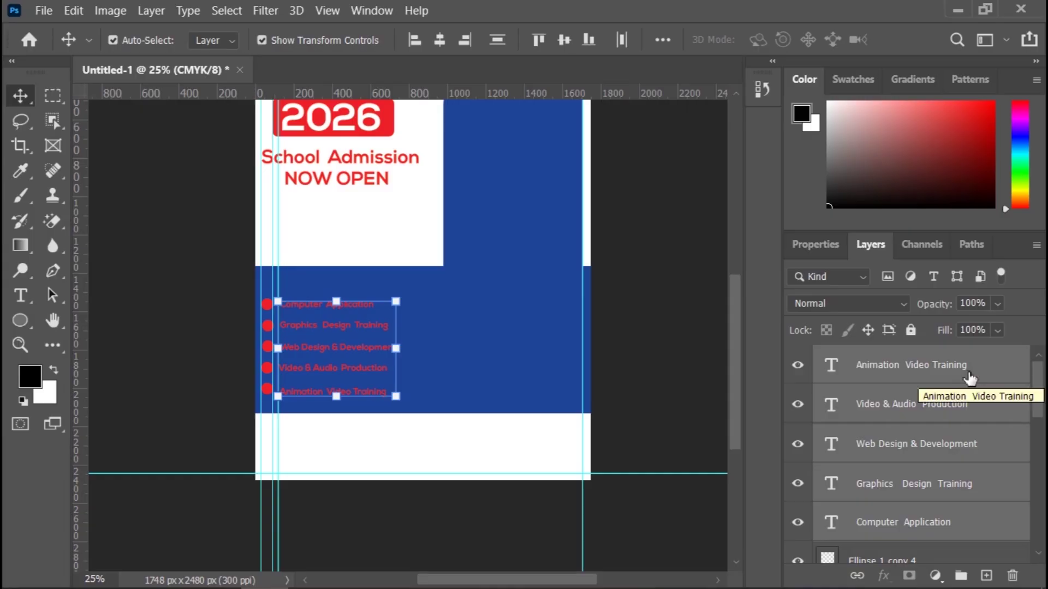
click(975, 524)
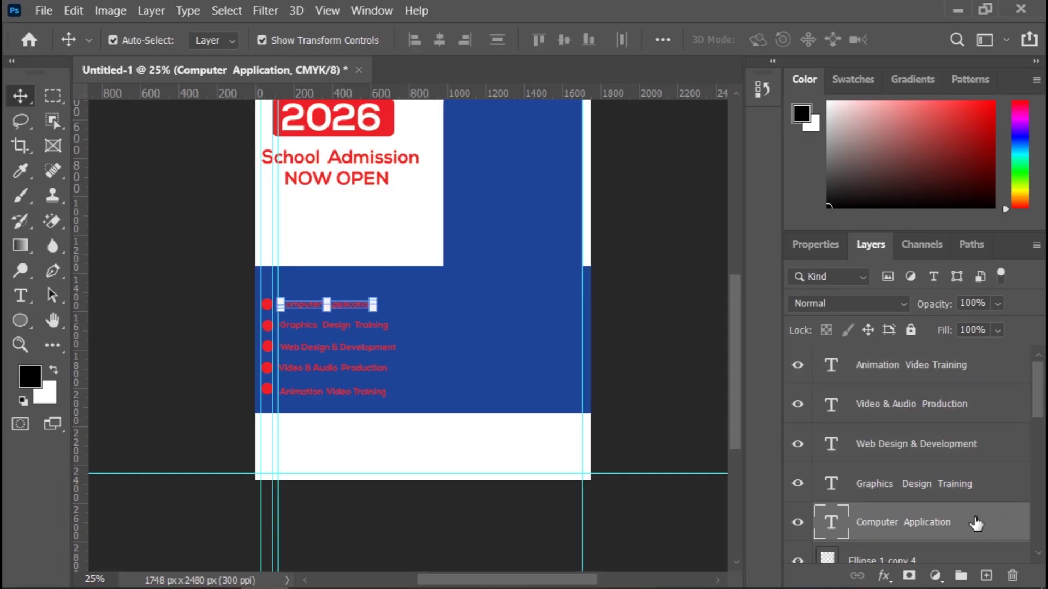
ctrl+click(978, 484)
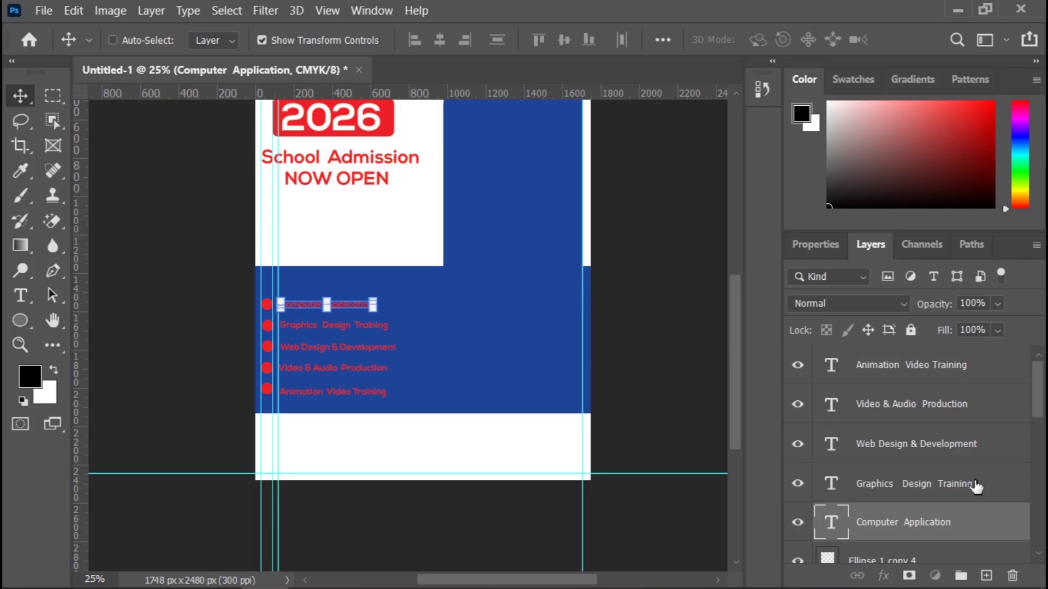
ctrl+click(993, 450)
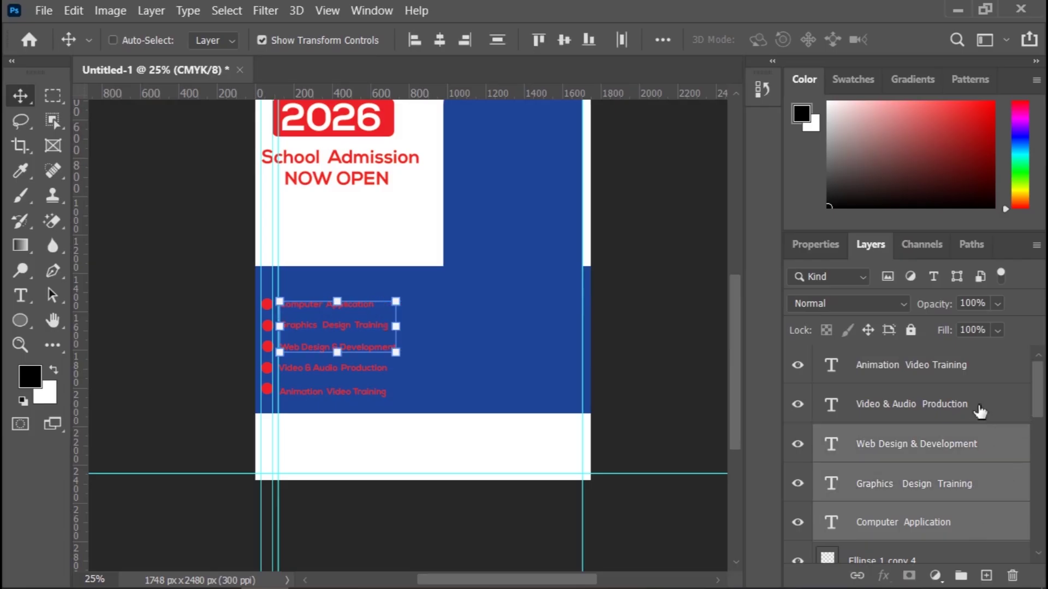
ctrl+click(977, 406)
ctrl+click(974, 379)
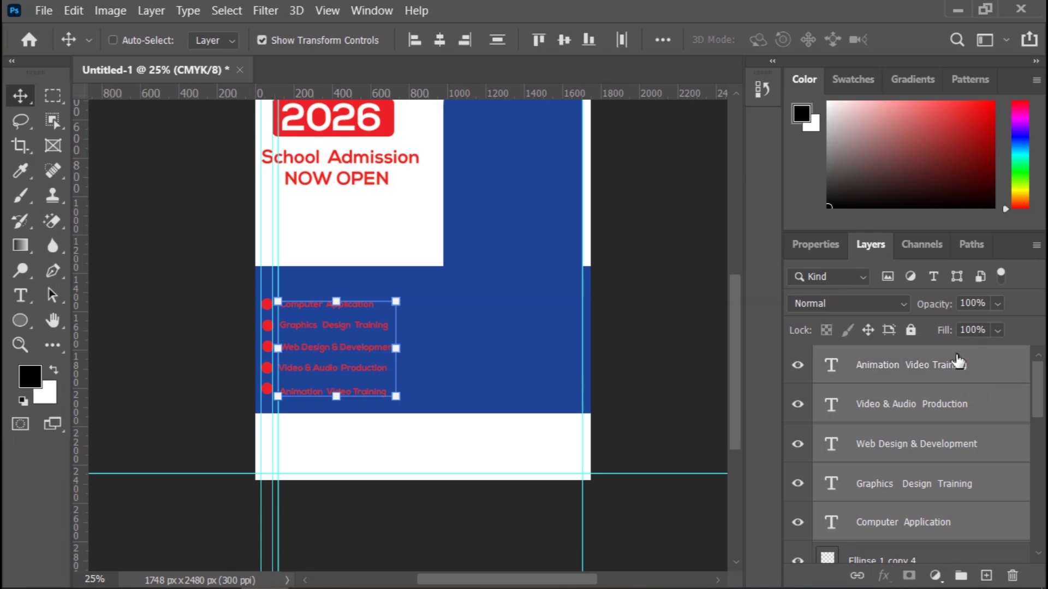
click(826, 251)
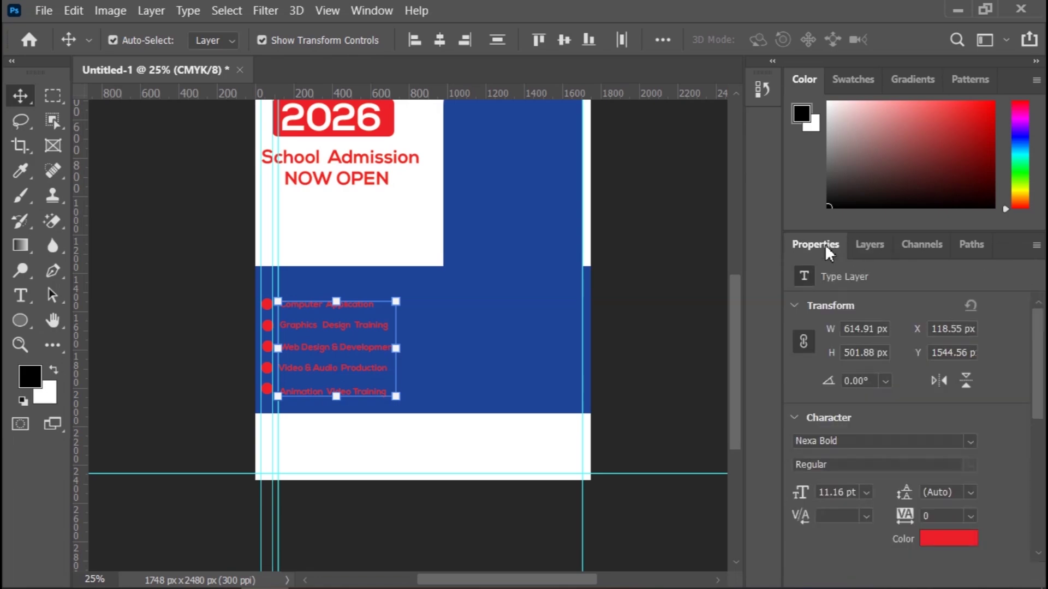
Step: Set the five course names' text colour to white sampled from the page background
click(955, 538)
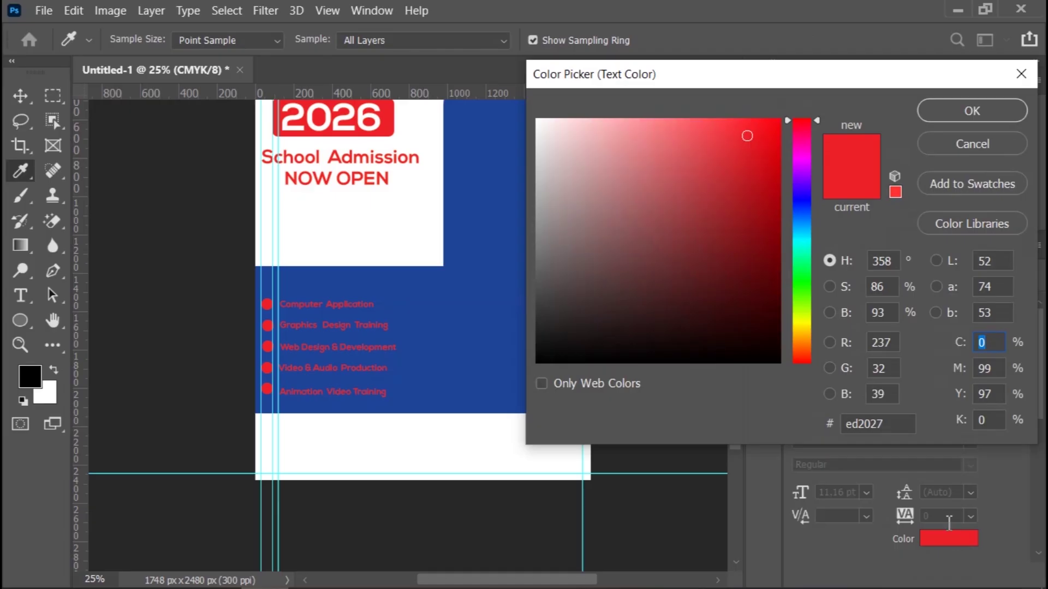
click(348, 230)
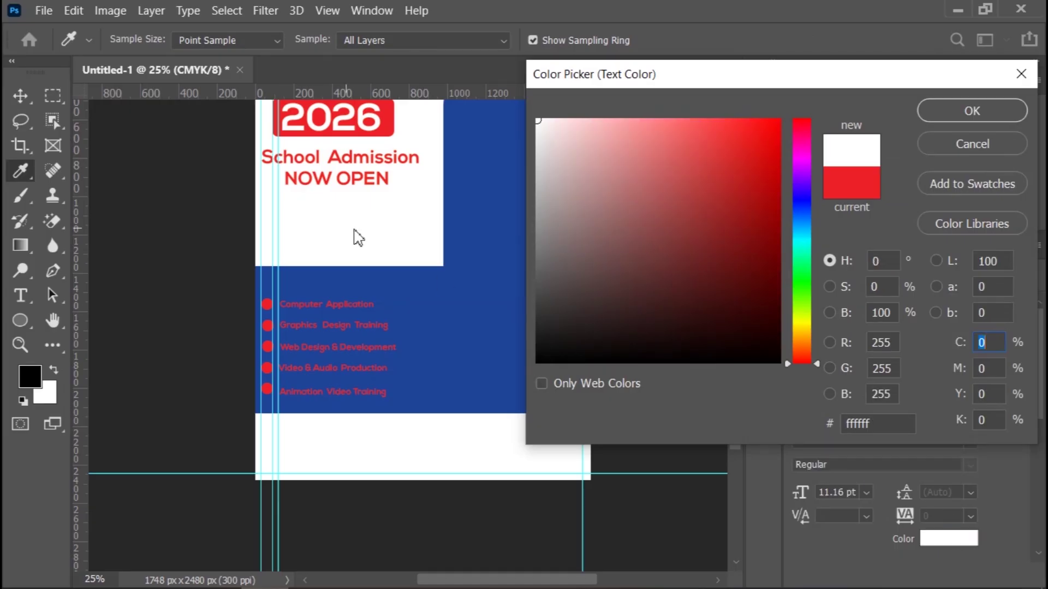
click(950, 112)
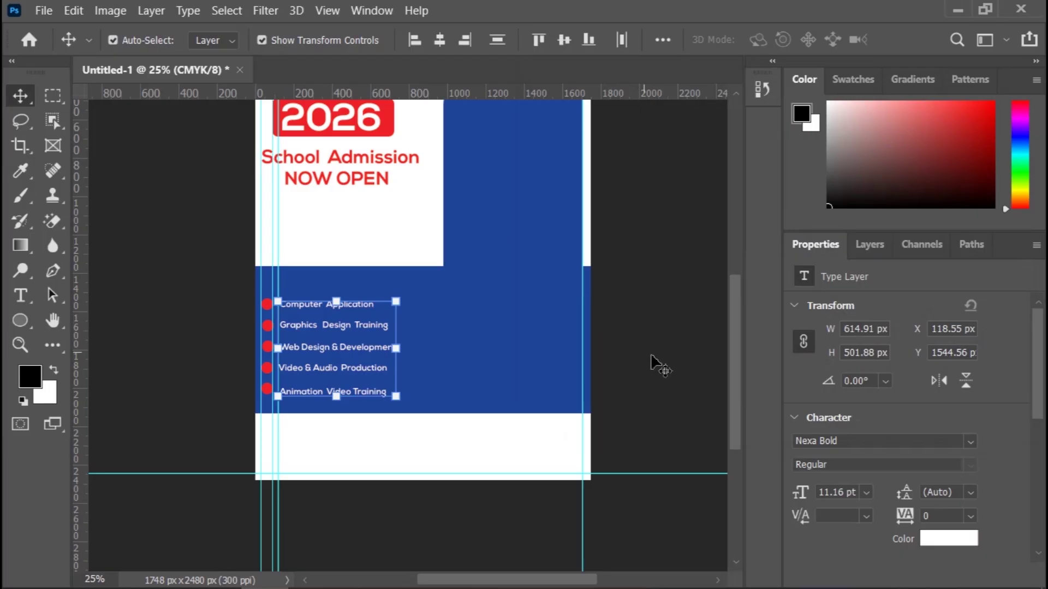
Step: Zoom in to check the white course list, then switch to the Horizontal Type Tool
click(660, 377)
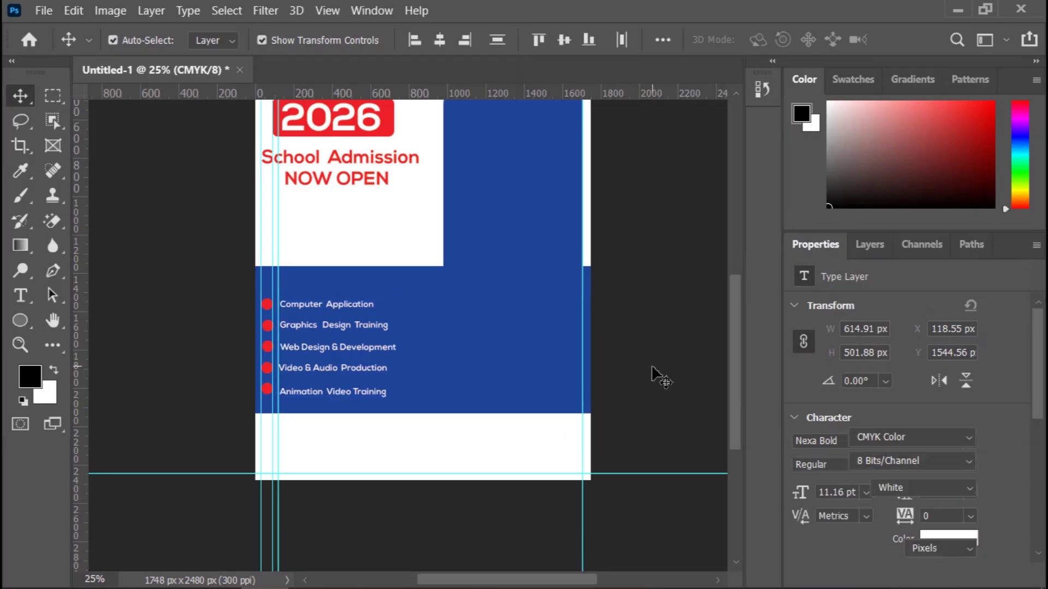
key(ctrl+plus)
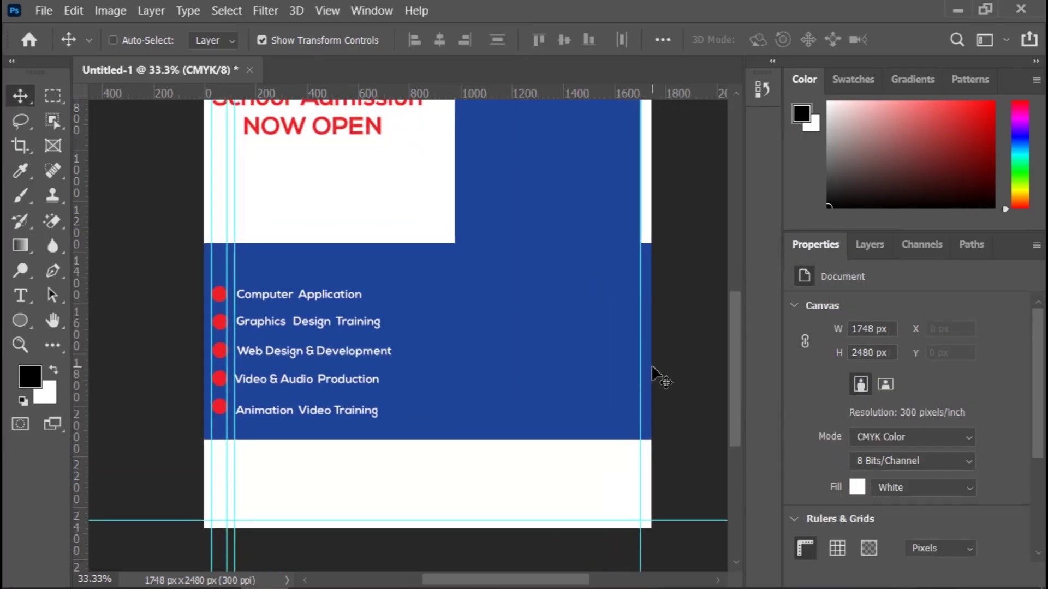
key(ctrl+plus)
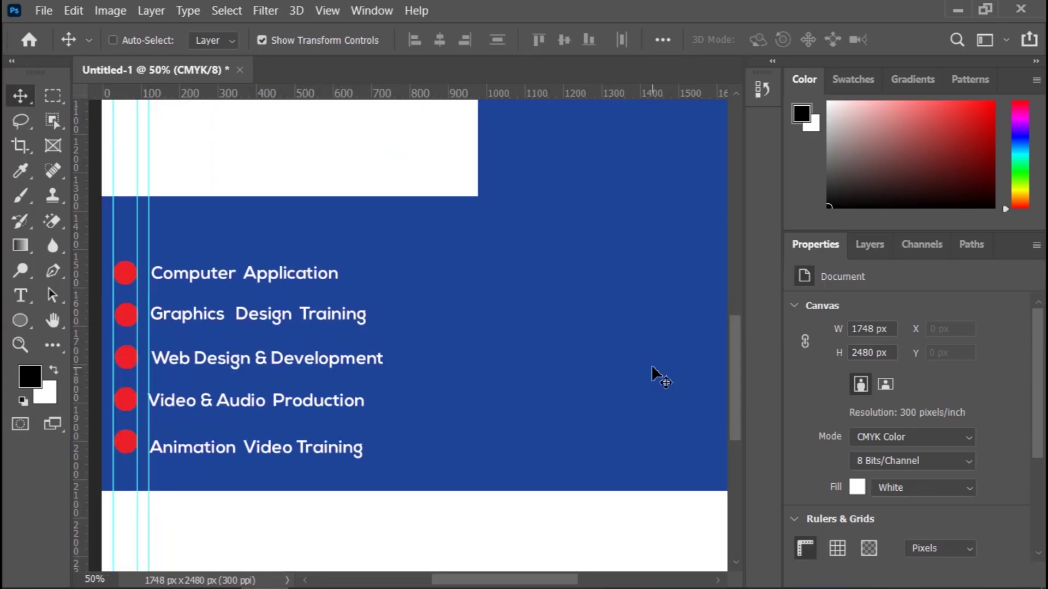
key(ctrl+minus)
key(ctrl+minus)
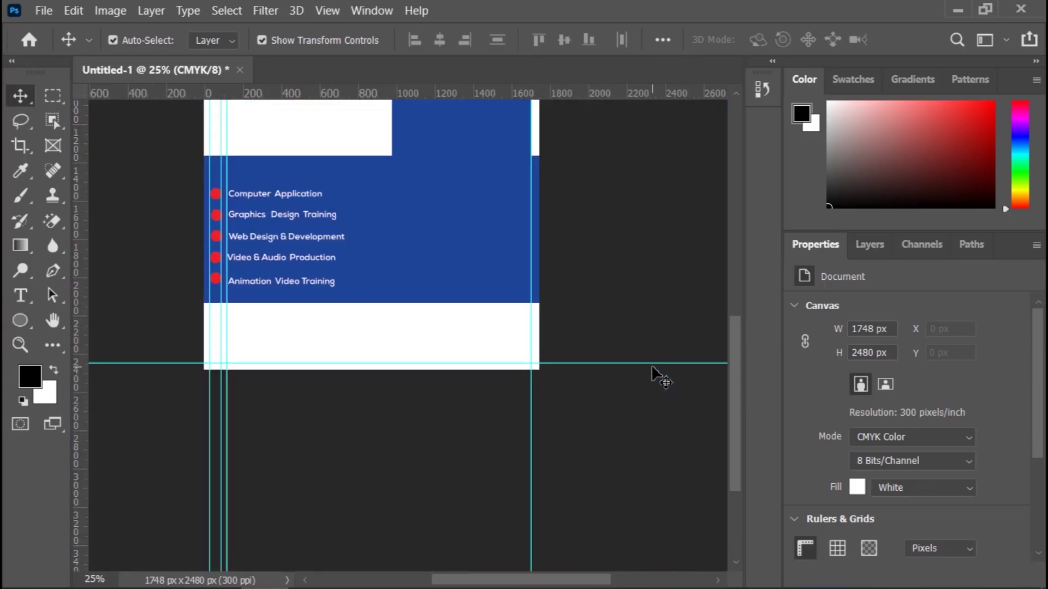
scroll(600, 243, up, 5)
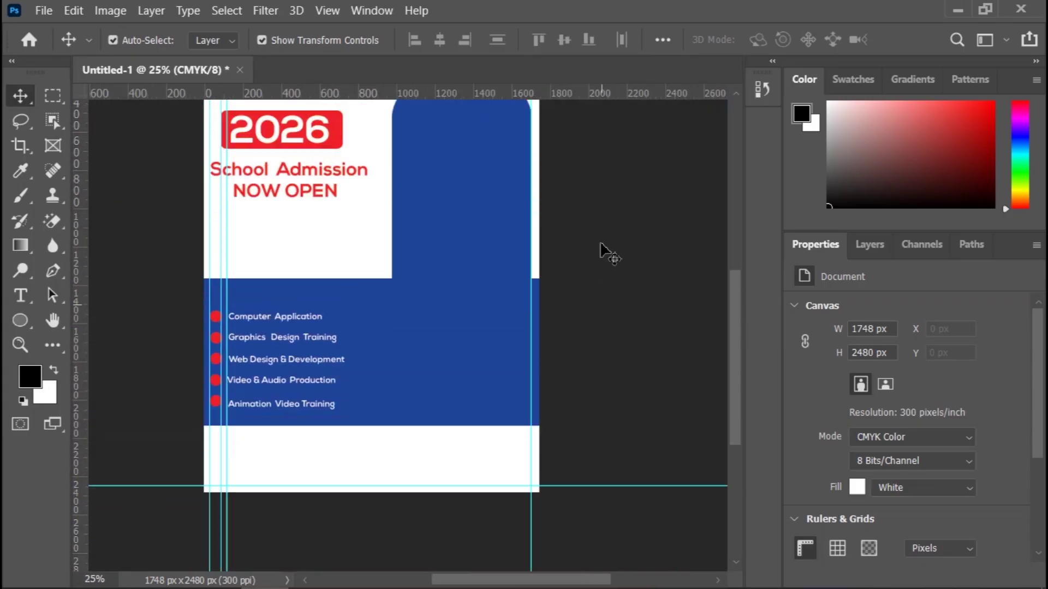
scroll(600, 243, up, 1)
scroll(600, 243, down, 1)
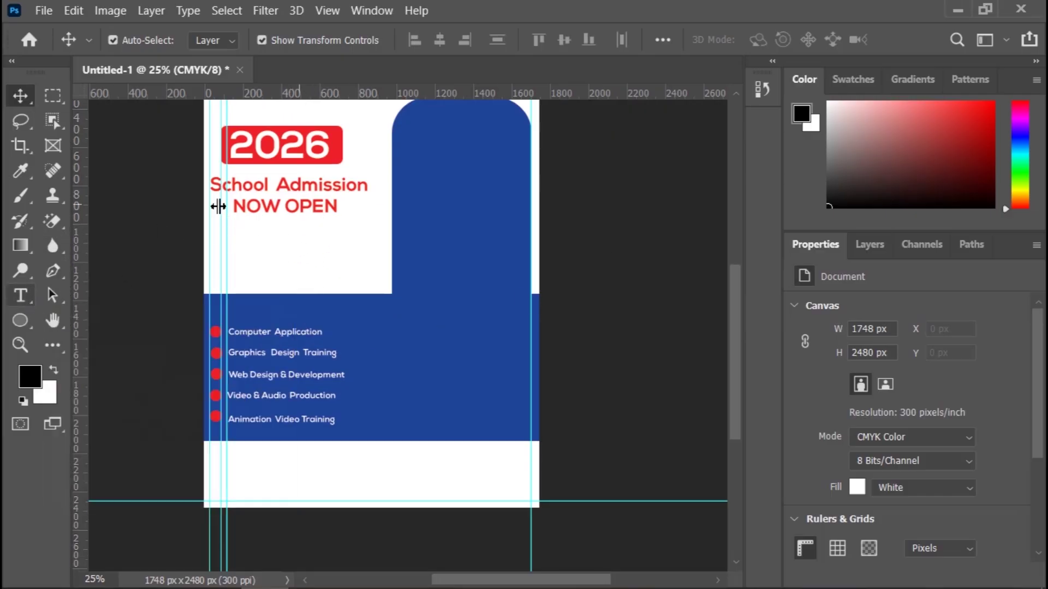
click(31, 304)
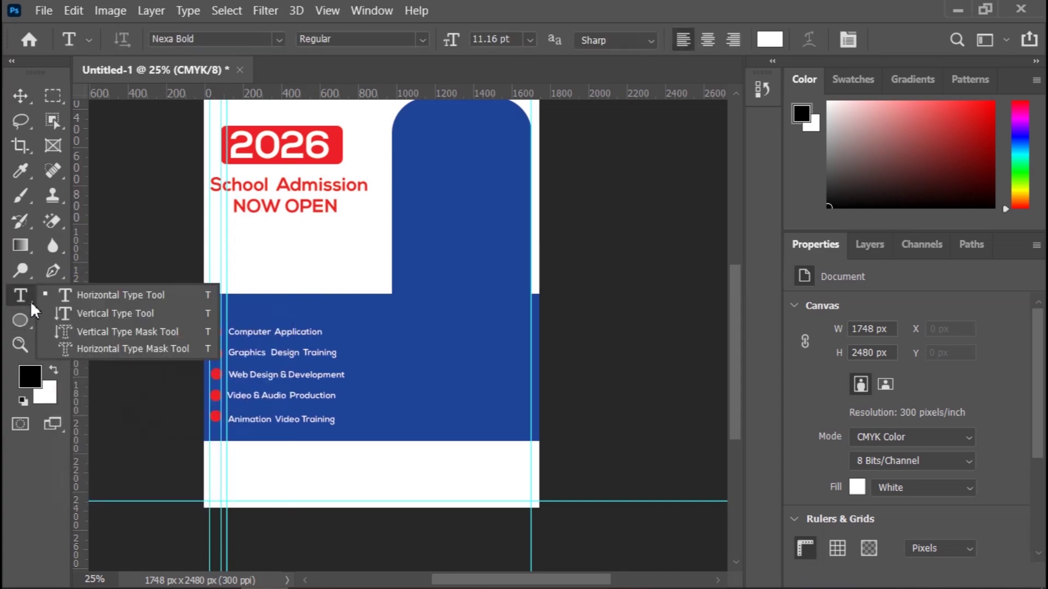
click(91, 295)
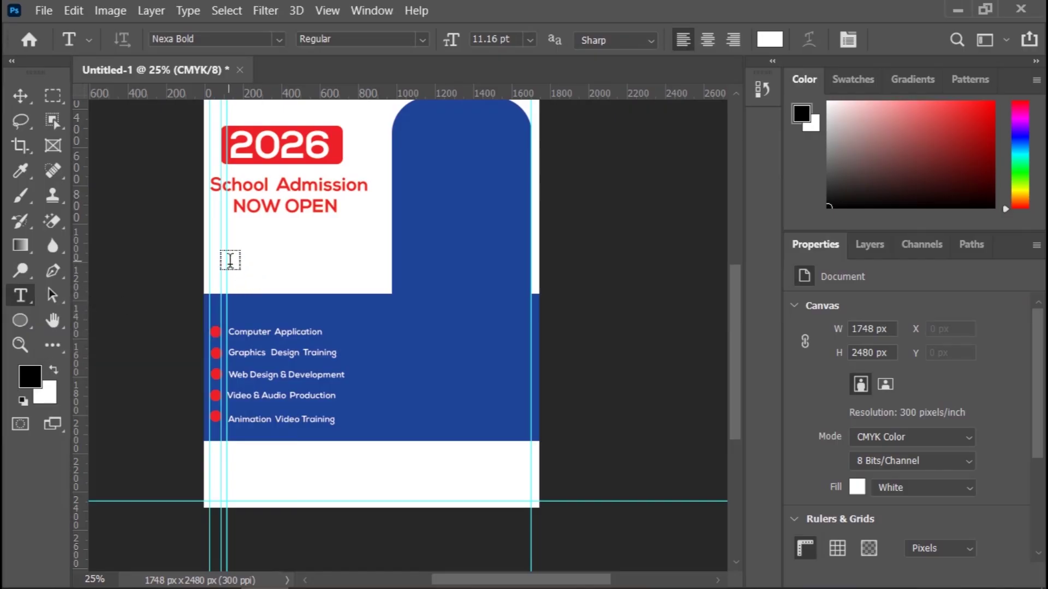
Step: Type 'For who Need to Update Their Knowledge' under NOW OPEN in the flyer's sampled blue
click(230, 260)
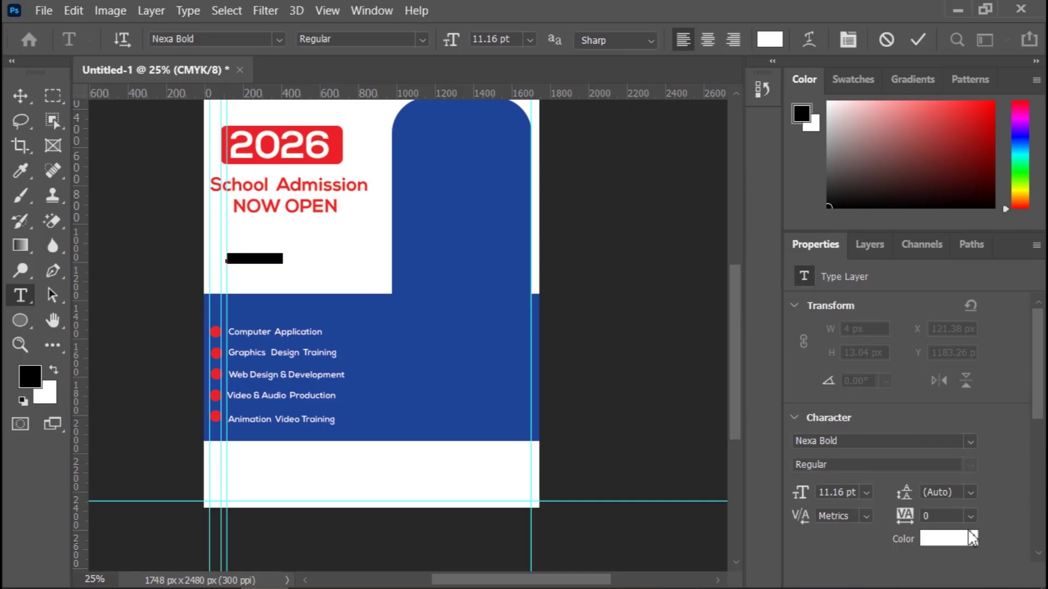
click(972, 538)
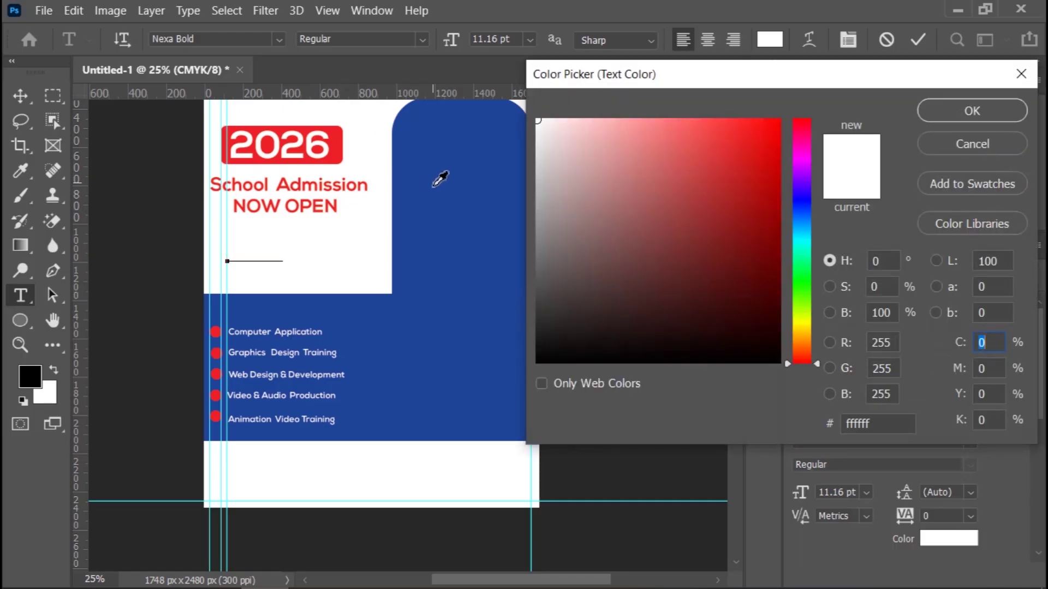
click(436, 182)
click(973, 114)
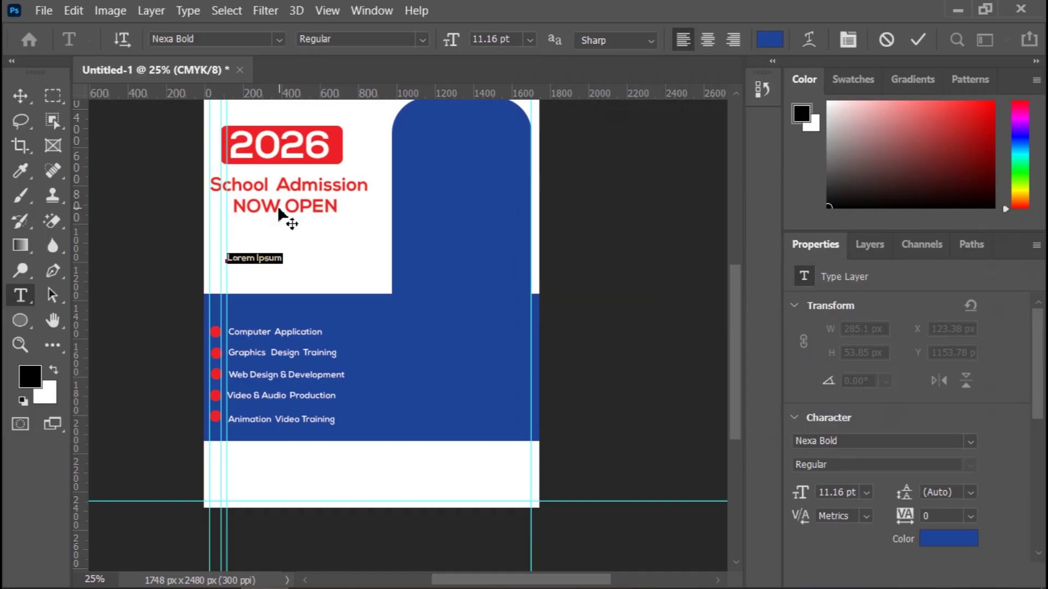
text(A)
text(or )
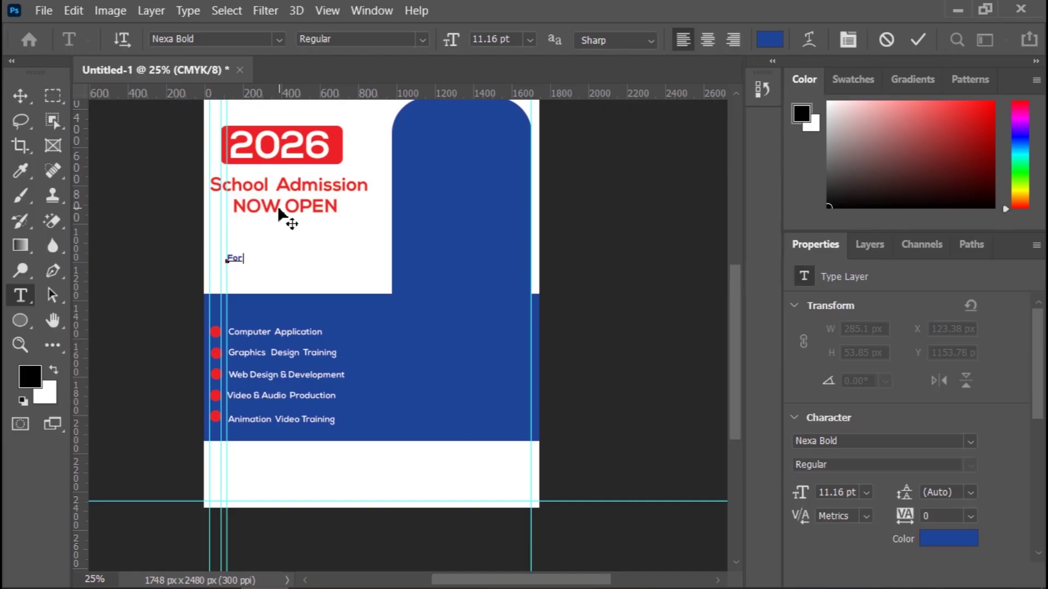
text(who Need to Update Their)
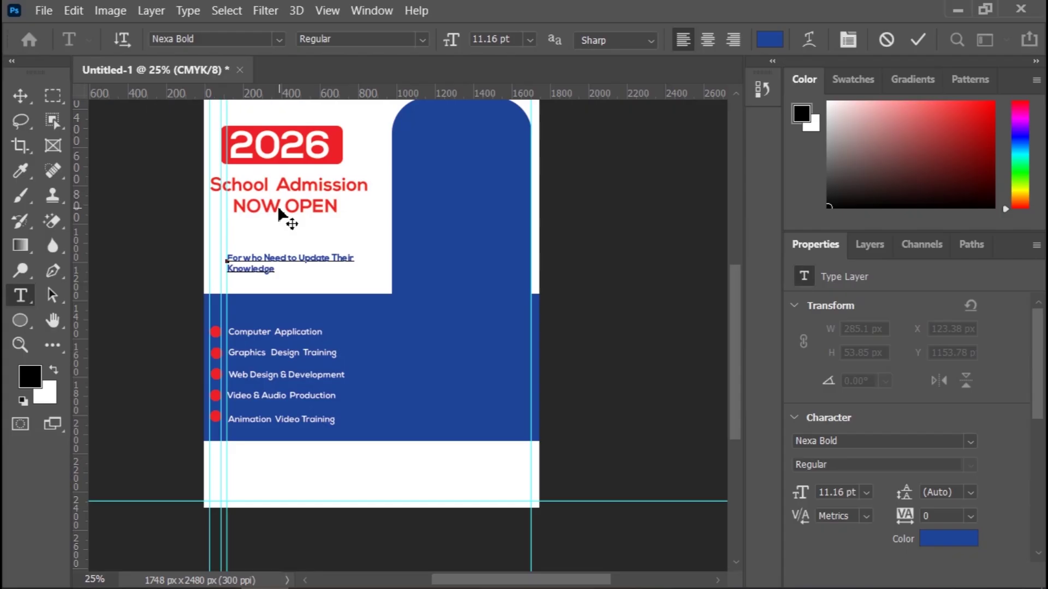
click(20, 96)
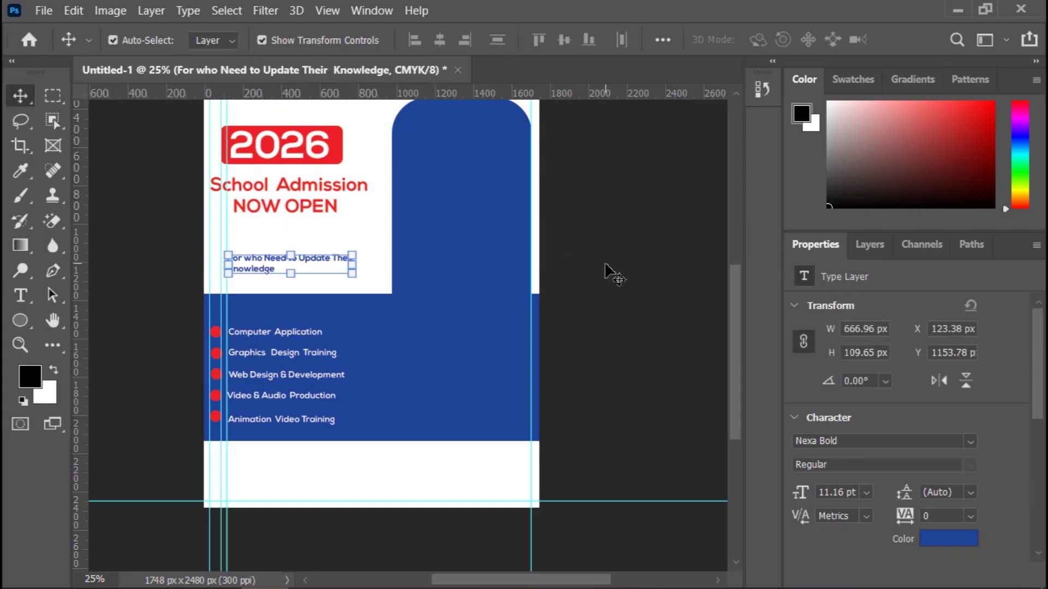
Step: Break the tagline into two lines after the word 'Update'
key(ctrl+plus)
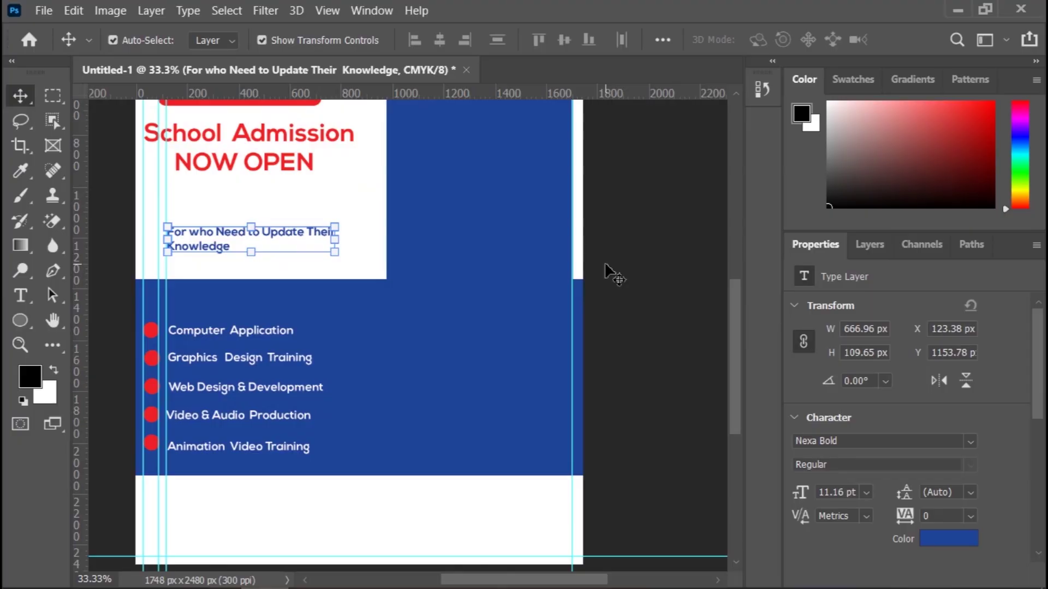
key(ctrl+plus)
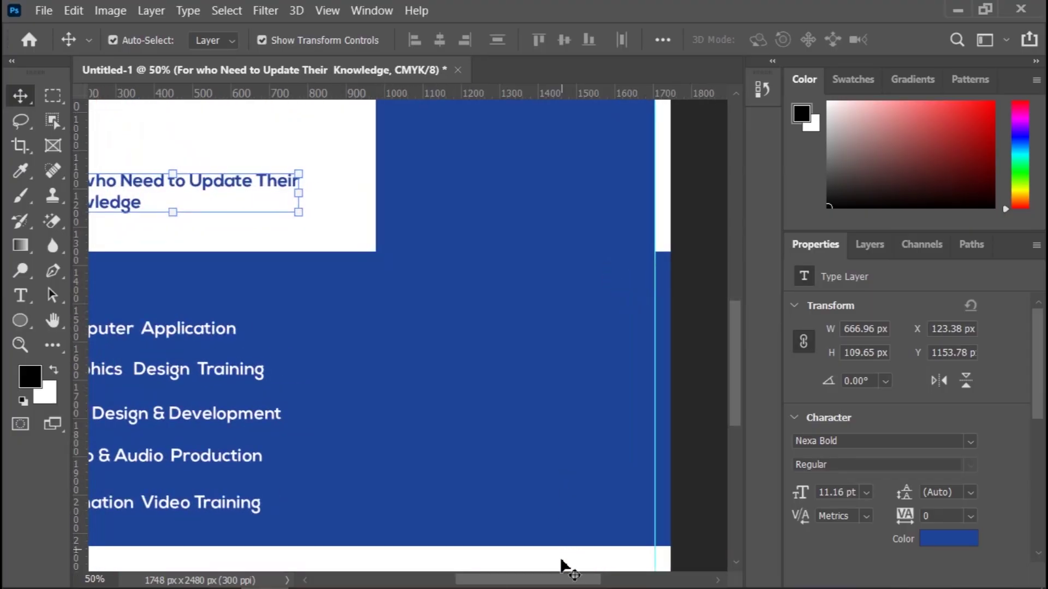
drag(566, 580, 506, 580)
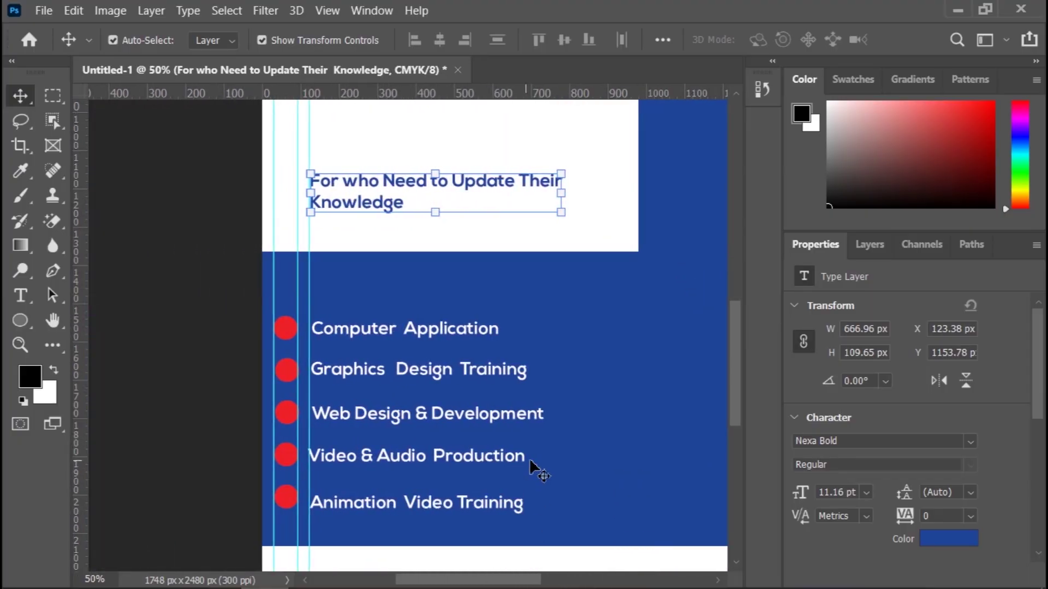
scroll(537, 469, up, 3)
double_click(527, 259)
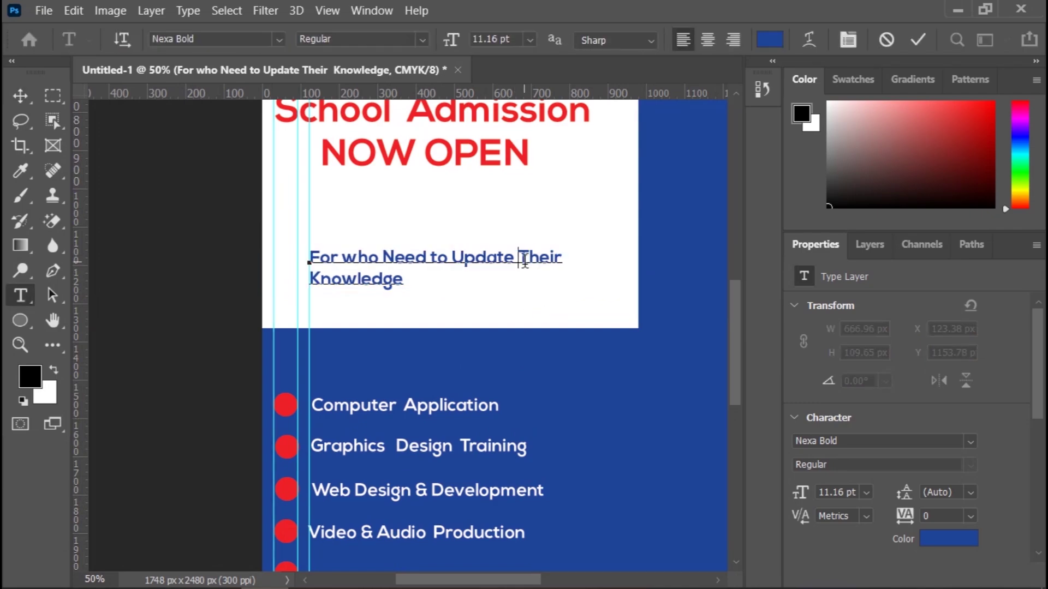
key(Return)
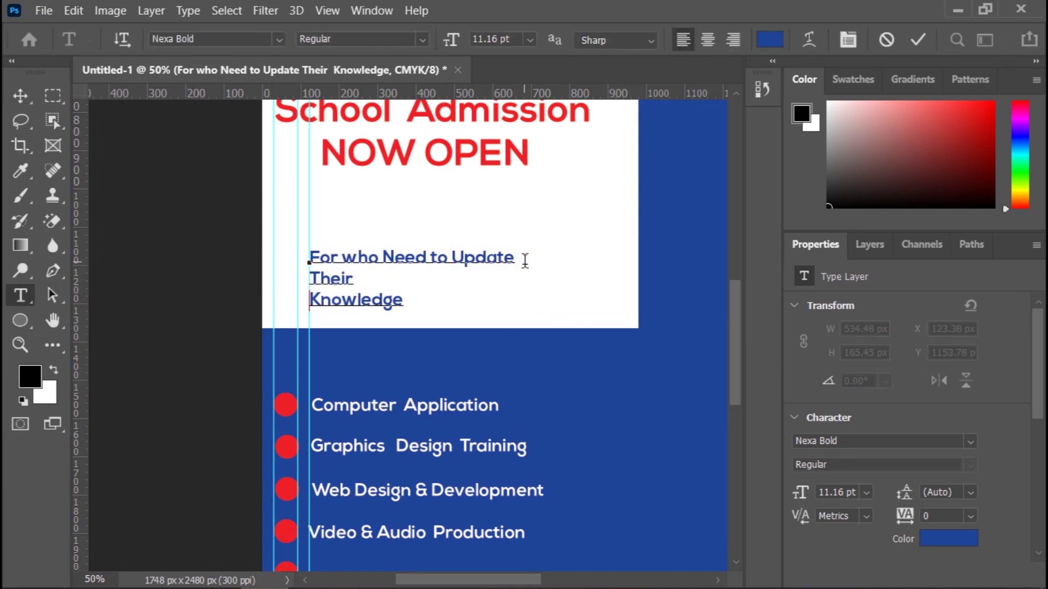
key(Delete)
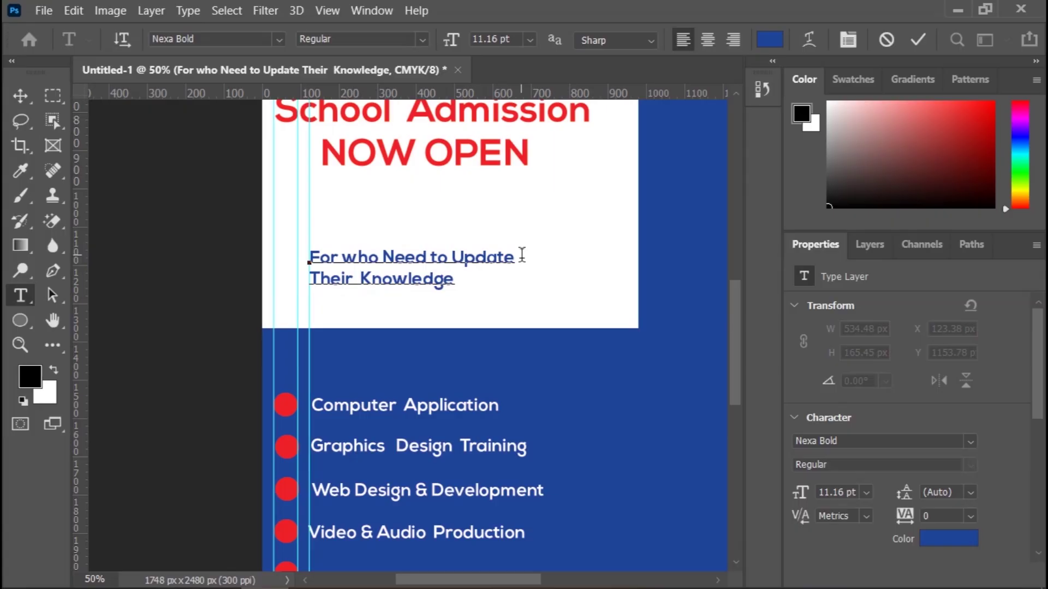
click(22, 96)
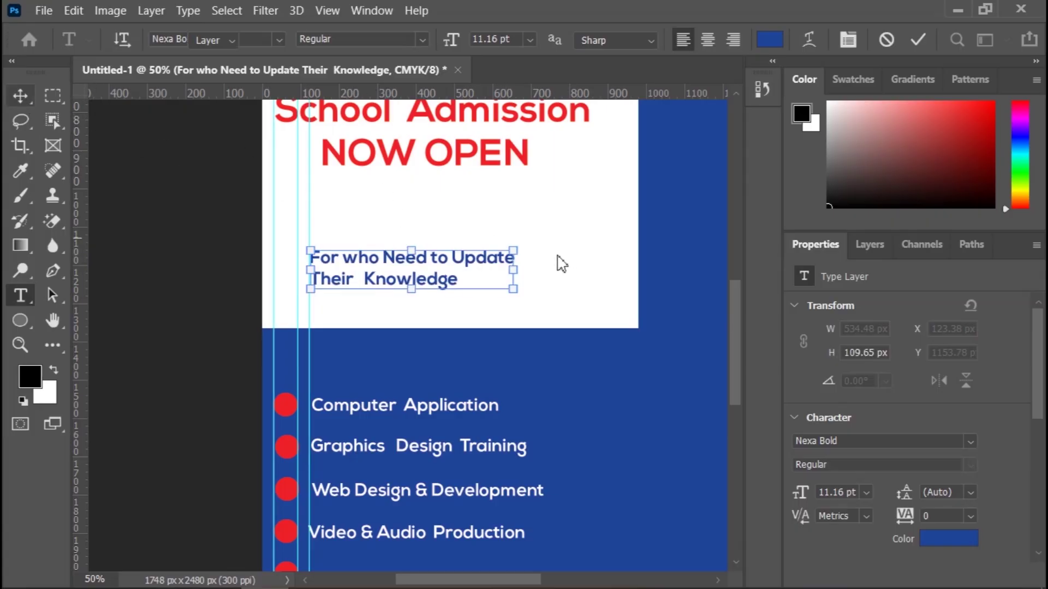
Step: Scale the tagline to about 130% and move it up beneath NOW OPEN
drag(514, 250, 576, 236)
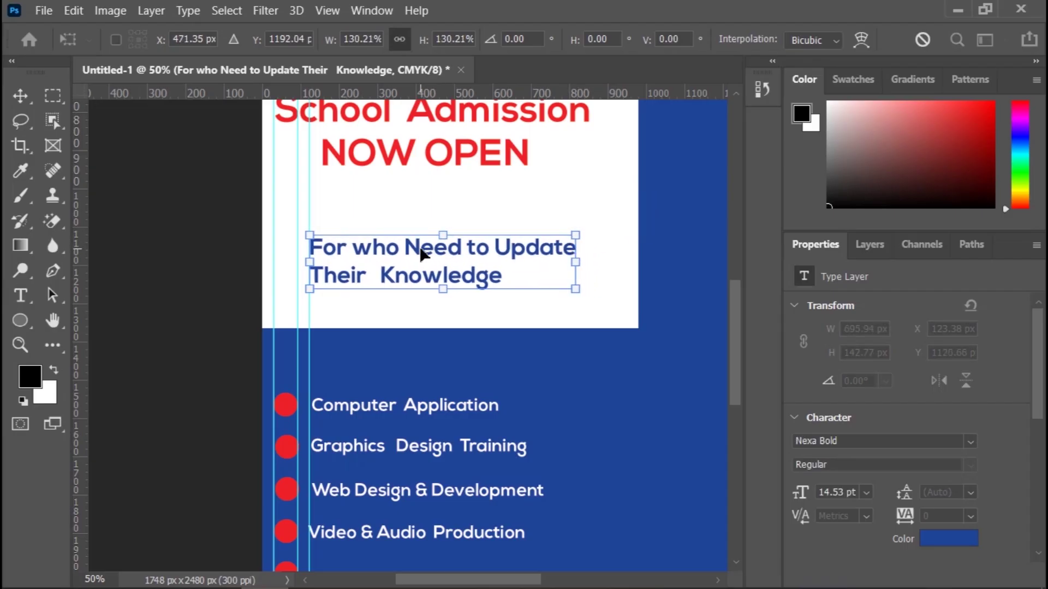
mouse_move(421, 255)
mouse_down()
mouse_move(425, 227)
mouse_move(432, 240)
mouse_up()
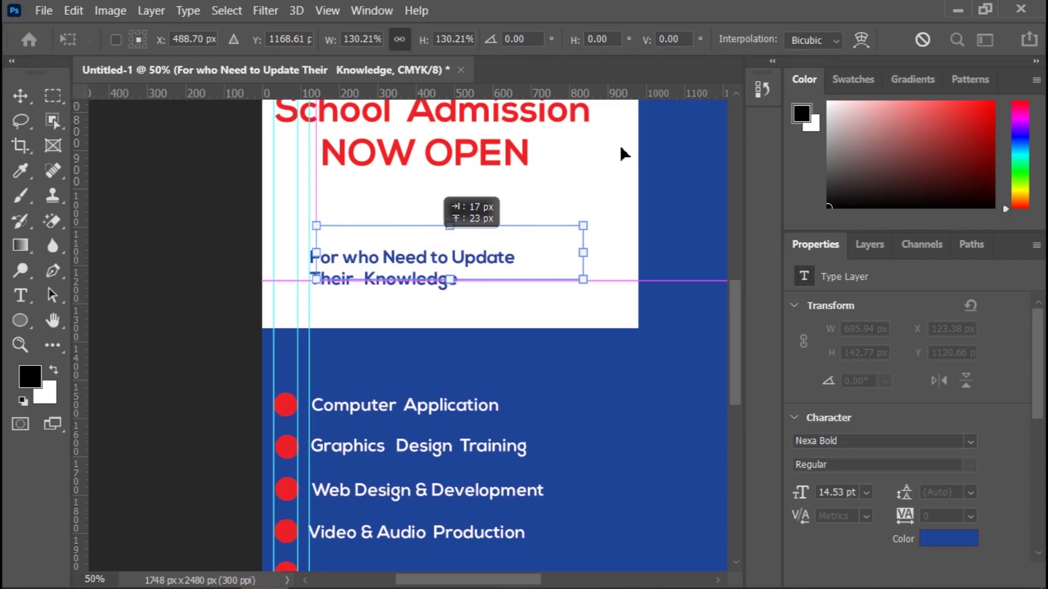
click(27, 96)
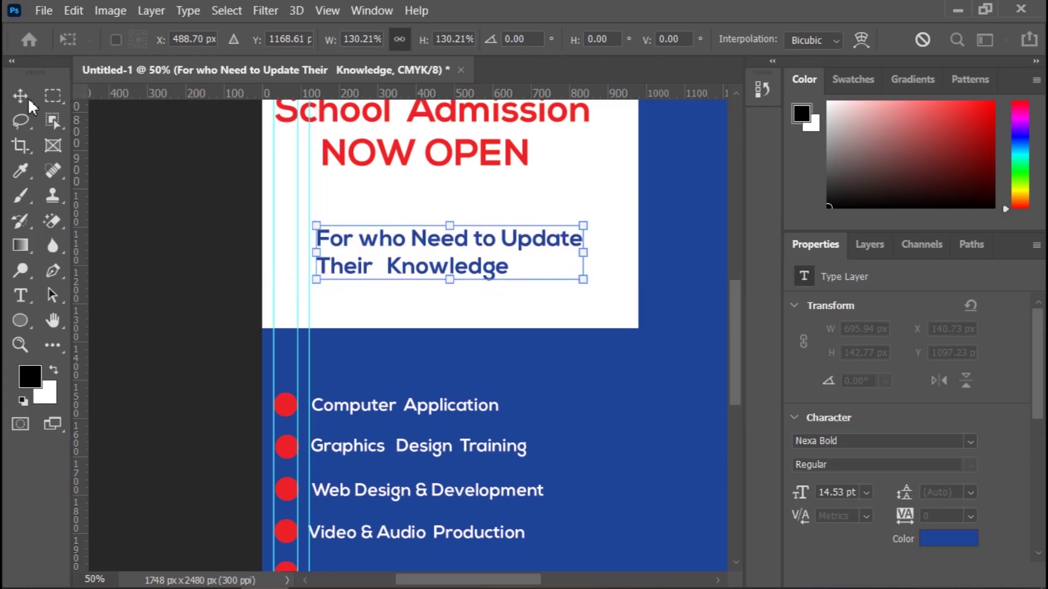
click(170, 213)
key(ctrl+minus)
key(ctrl+minus)
key(ctrl+minus)
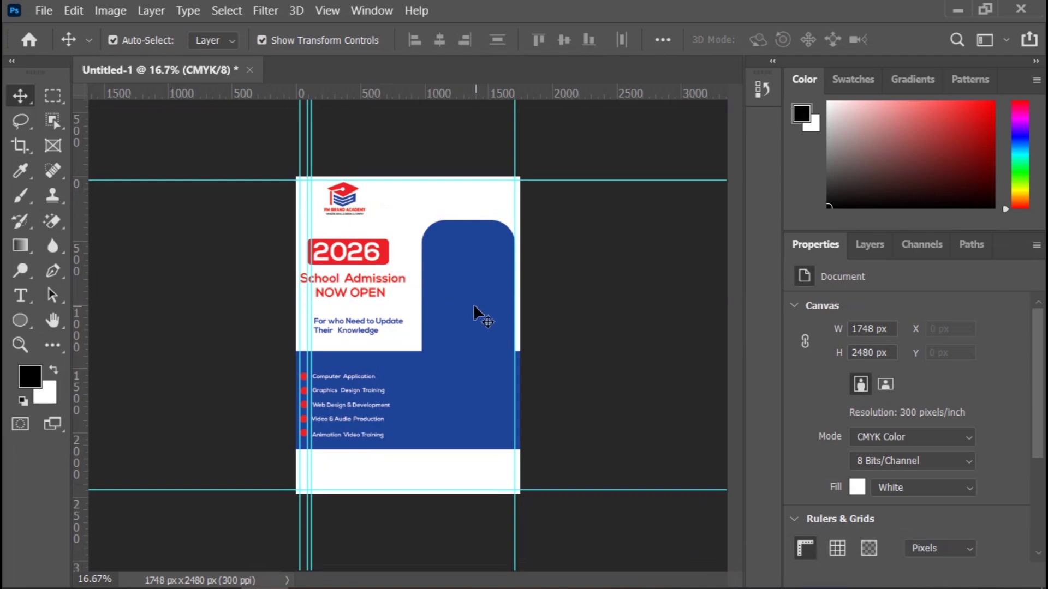
mouse_move(277, 578)
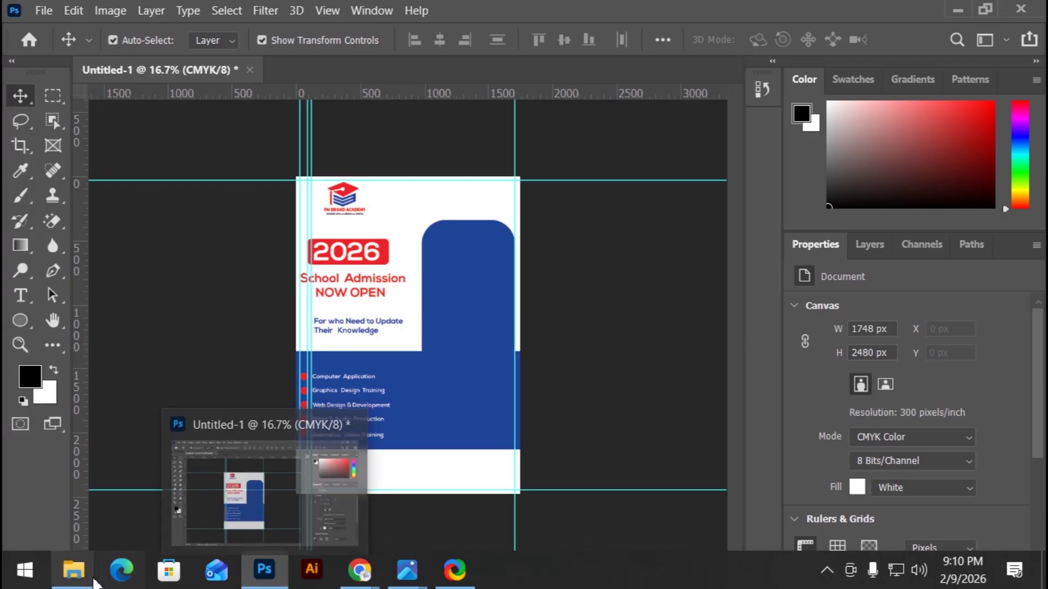
Step: Drag the removebg-preview girl PNG from Downloads into the Photoshop flyer
mouse_move(73, 572)
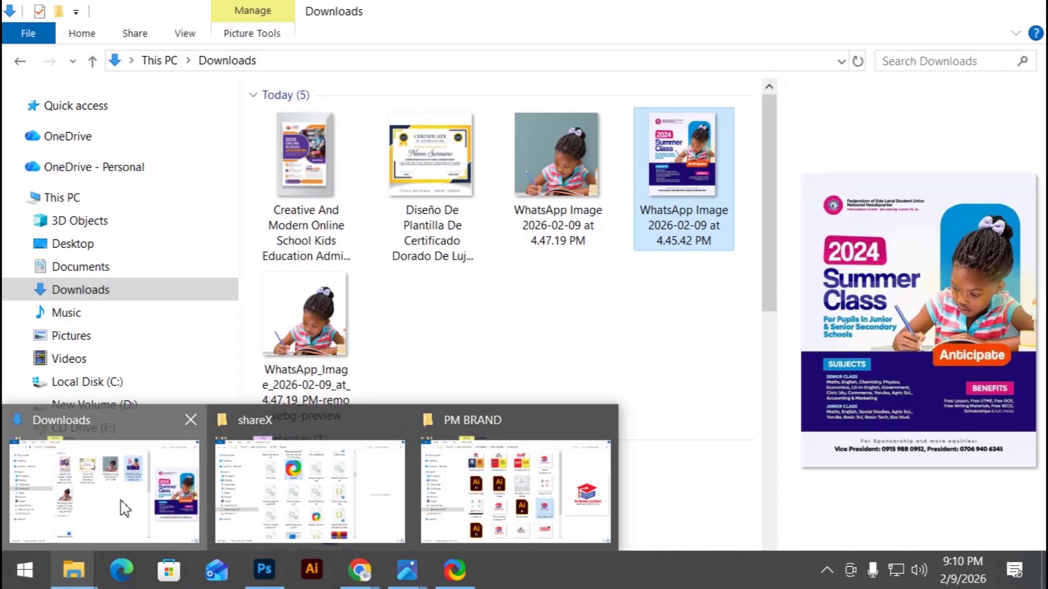
click(124, 508)
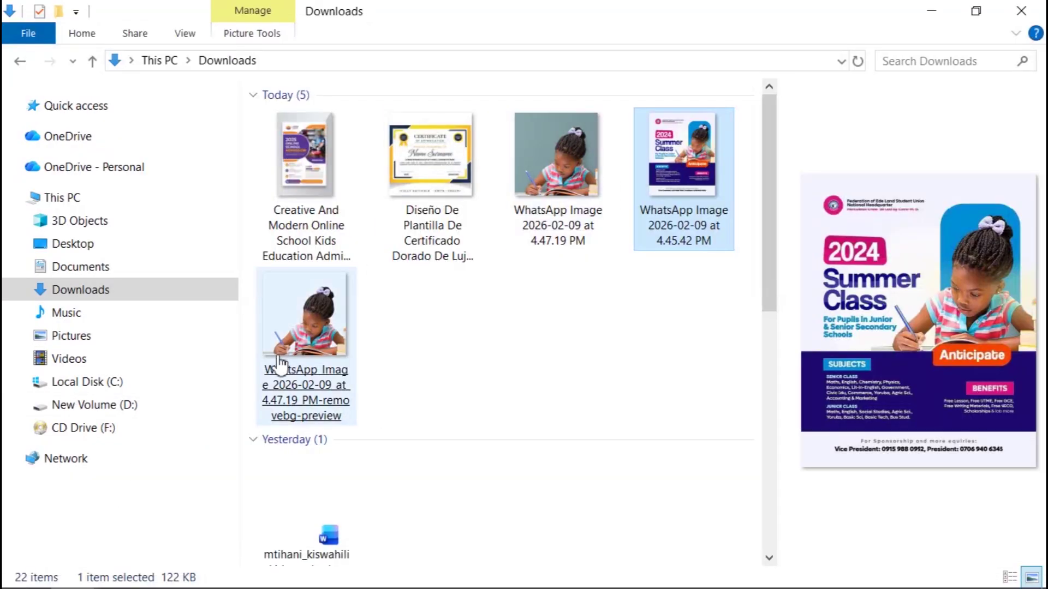
click(291, 342)
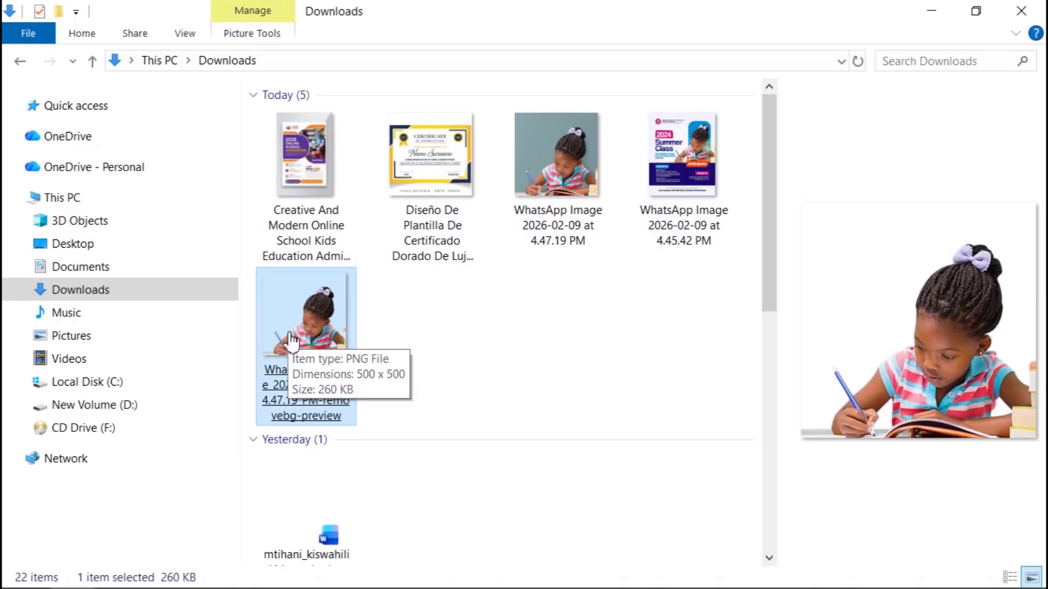
drag(291, 342, 499, 429)
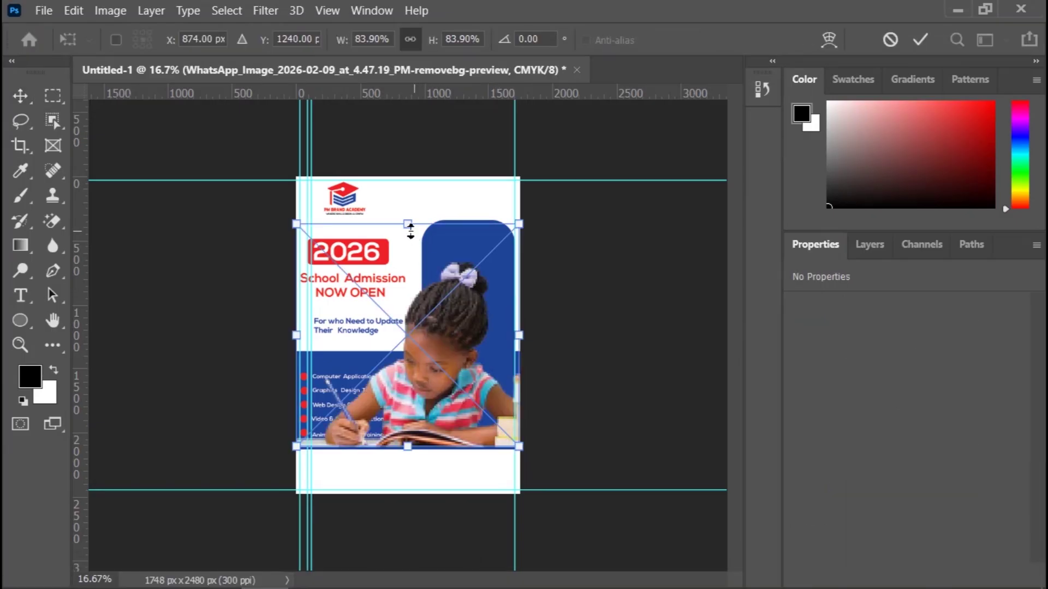
Step: Scale the girl photo to 76% and position it over the upper-right blue panel
drag(412, 219, 416, 199)
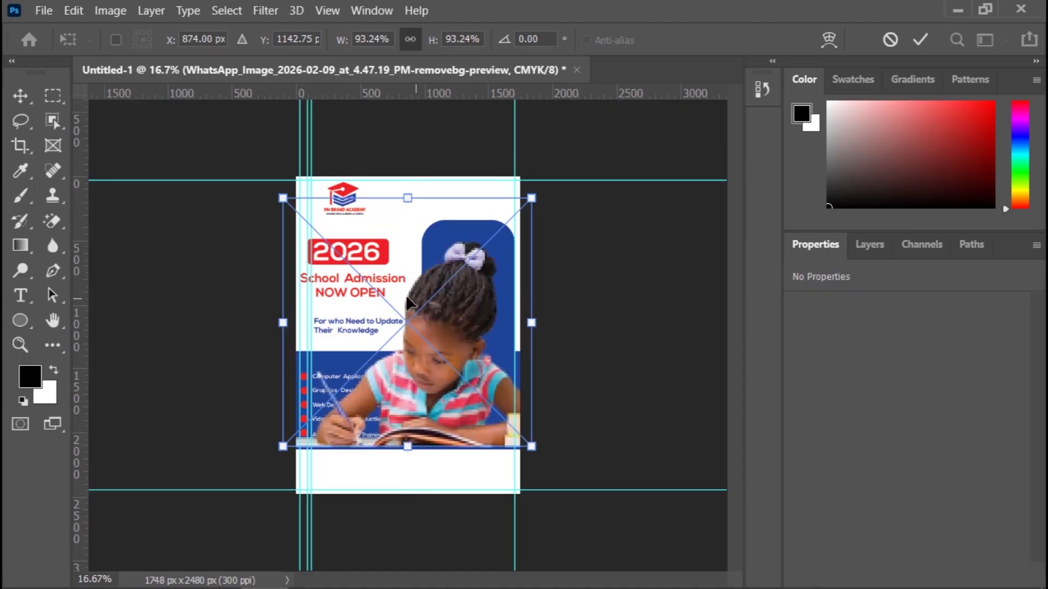
click(919, 40)
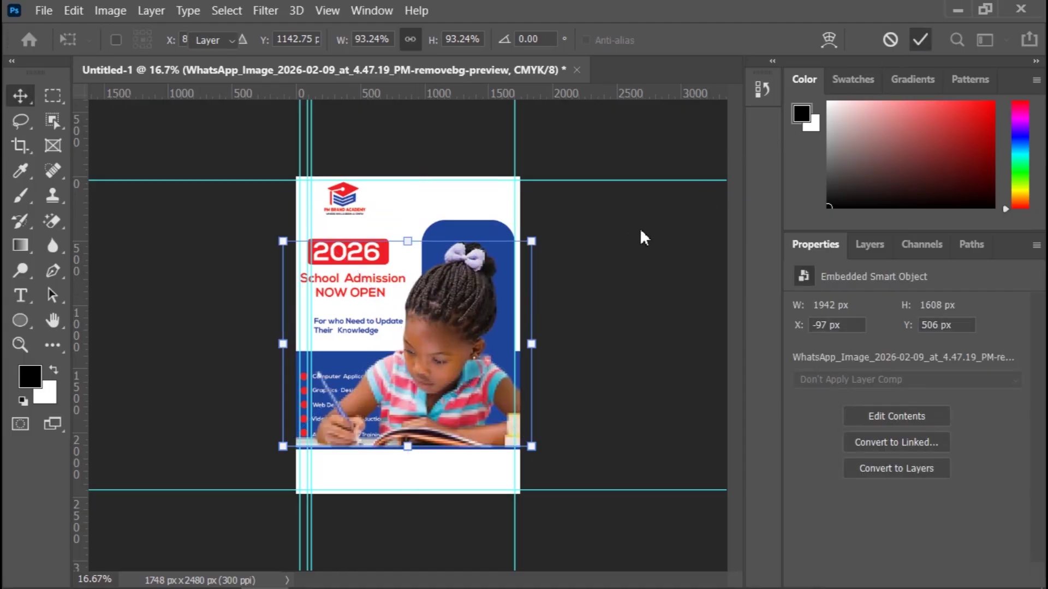
drag(453, 352, 464, 274)
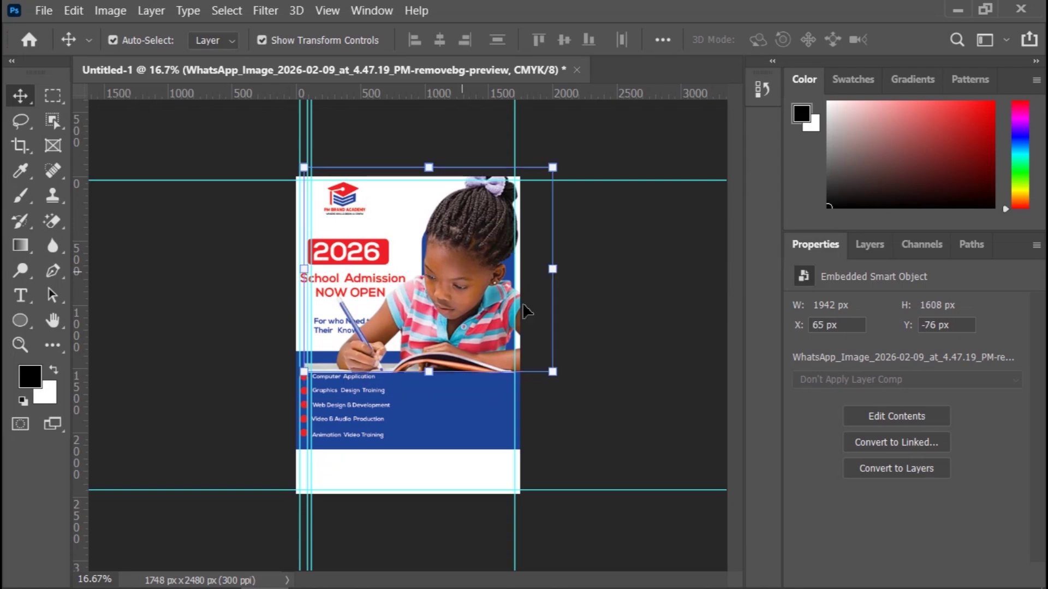
drag(552, 170, 526, 213)
drag(444, 300, 472, 288)
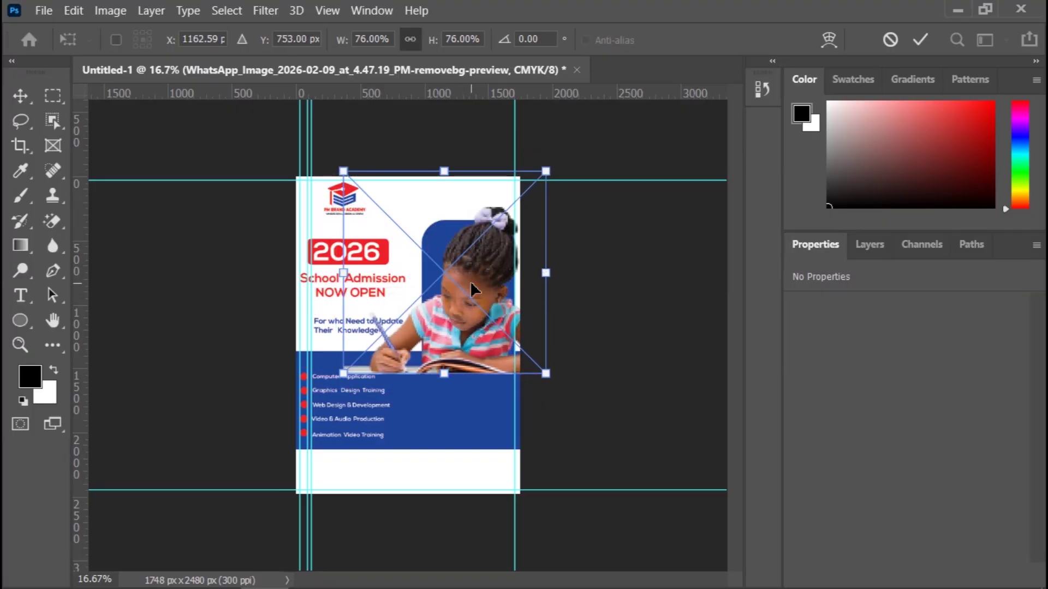
click(921, 39)
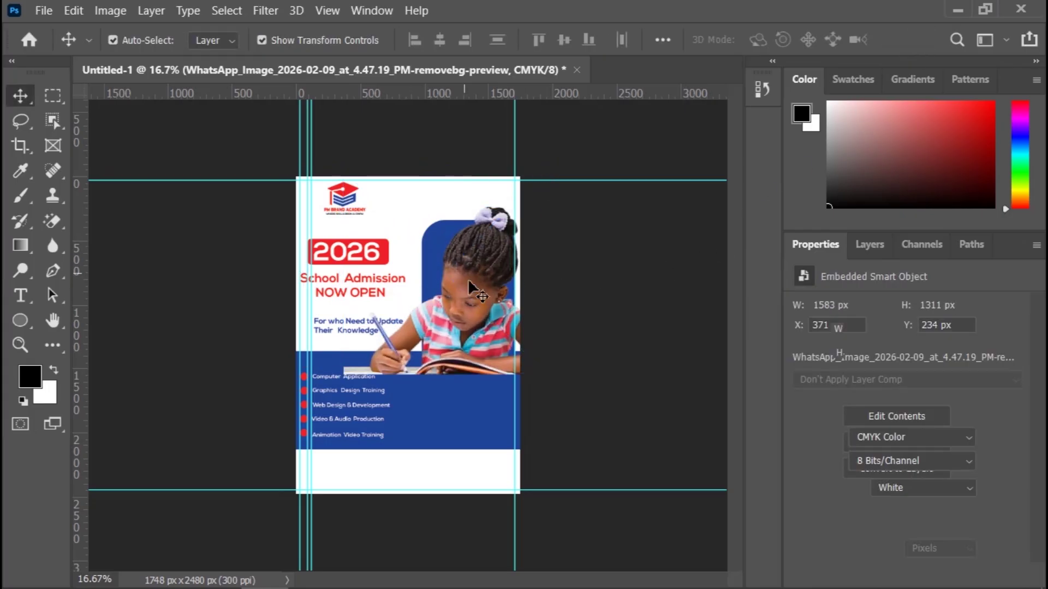
click(483, 421)
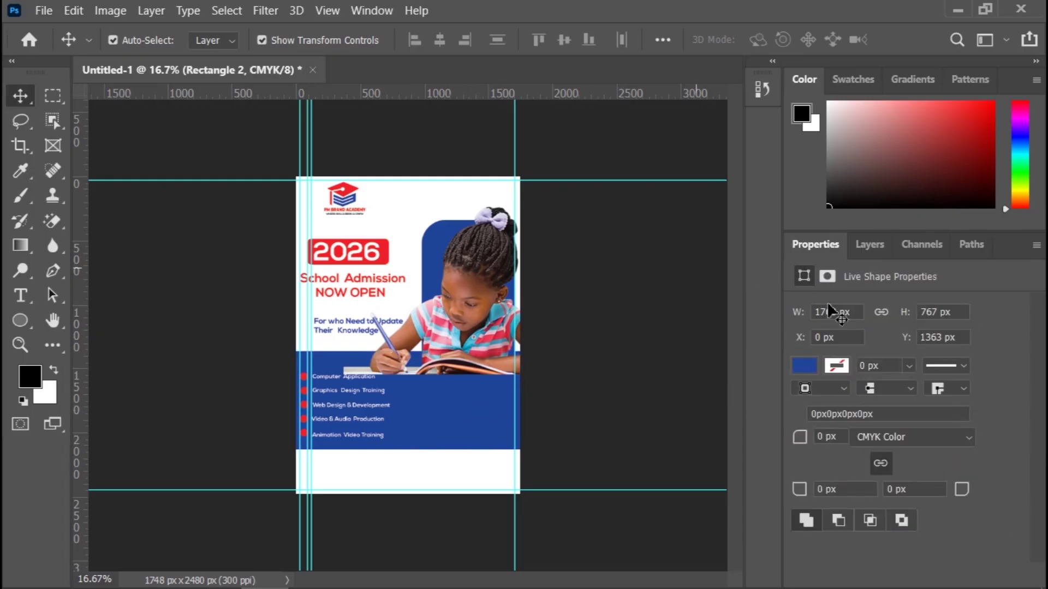
Step: Move the girl photo layer down the stack to sit between Rectangle 2 and PM Academy-01
click(859, 253)
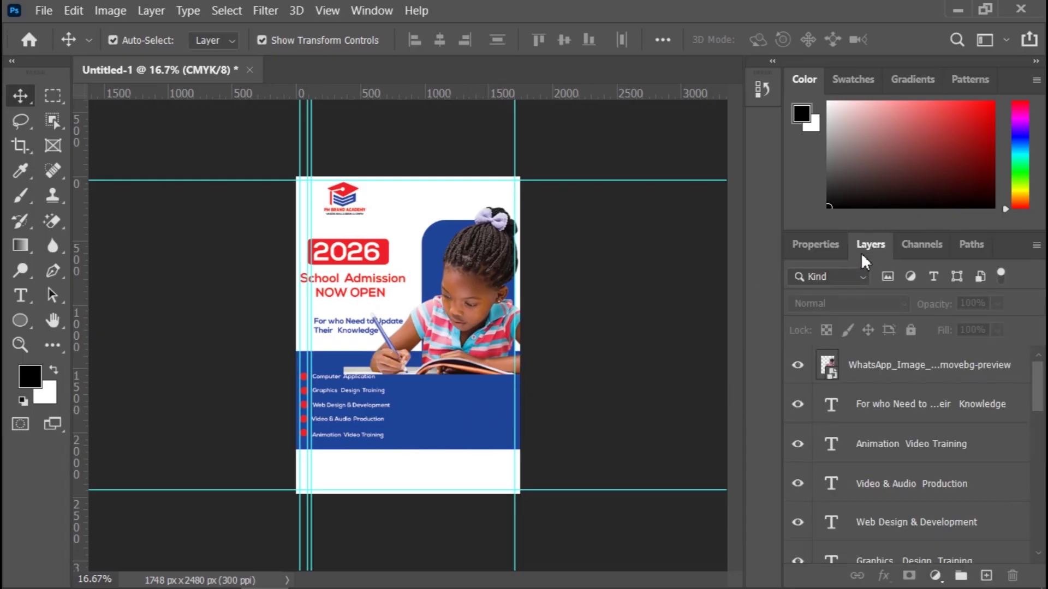
click(919, 381)
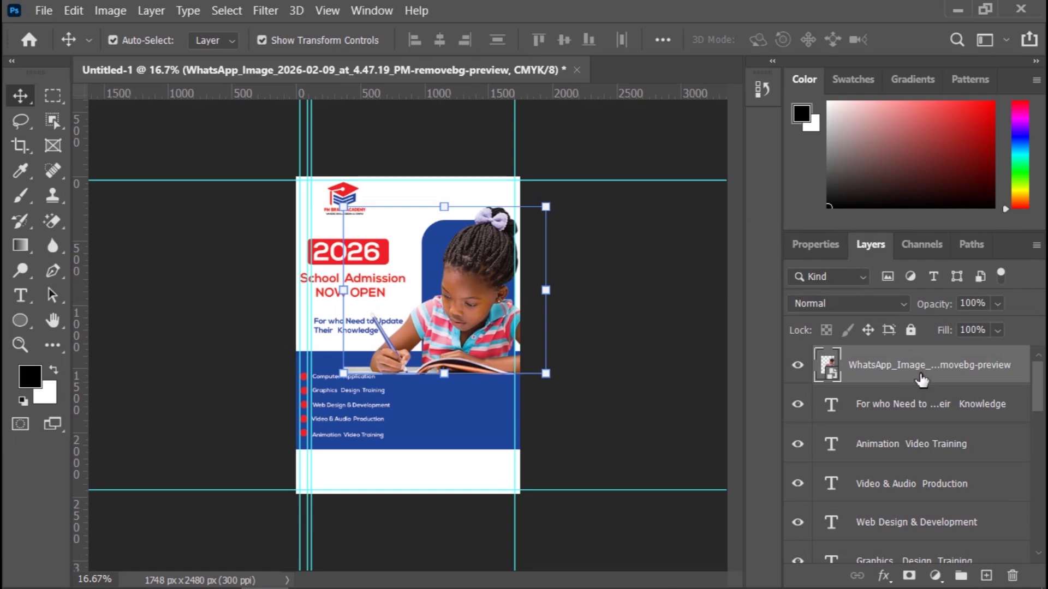
drag(921, 381, 906, 537)
scroll(981, 415, down, 4)
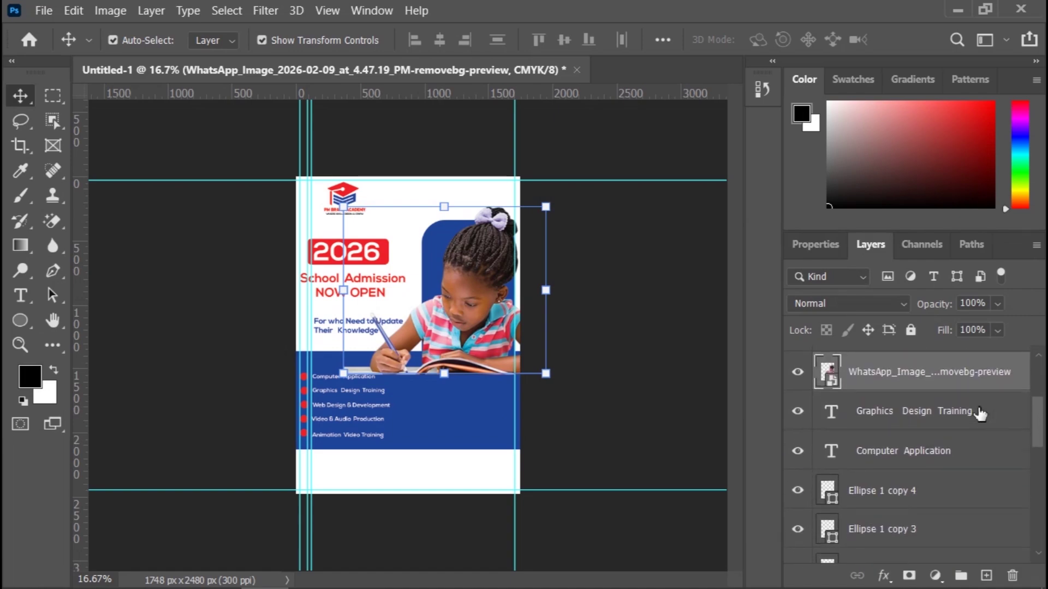
drag(901, 385, 907, 502)
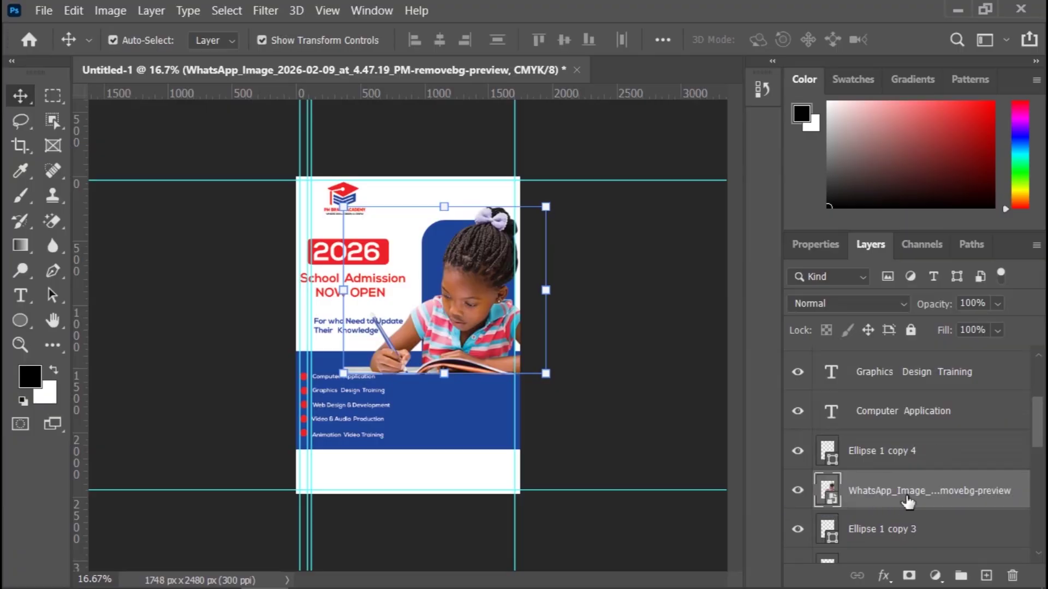
drag(1039, 430, 1038, 463)
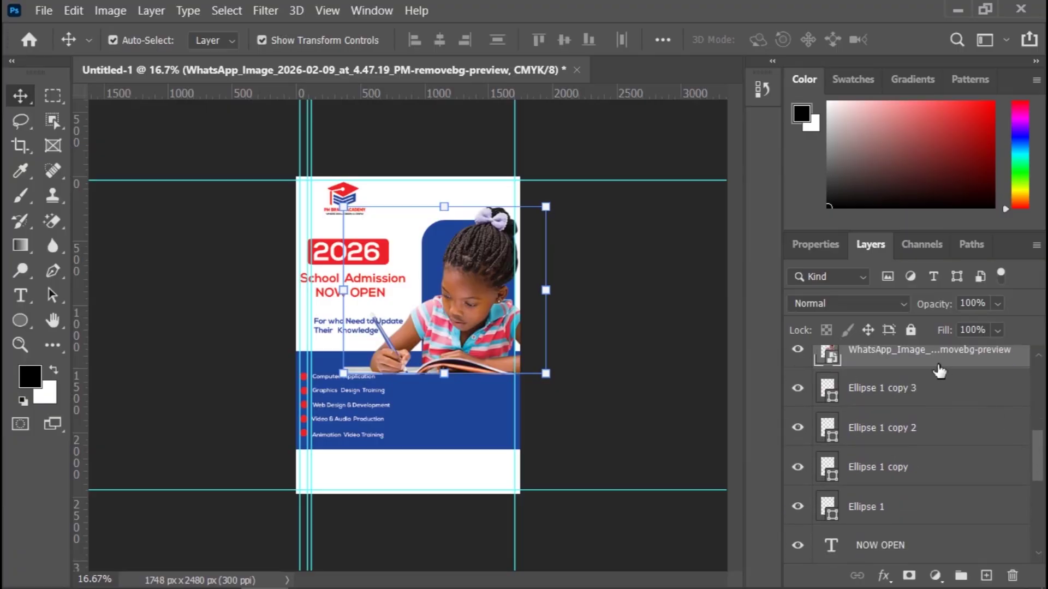
drag(939, 371, 922, 494)
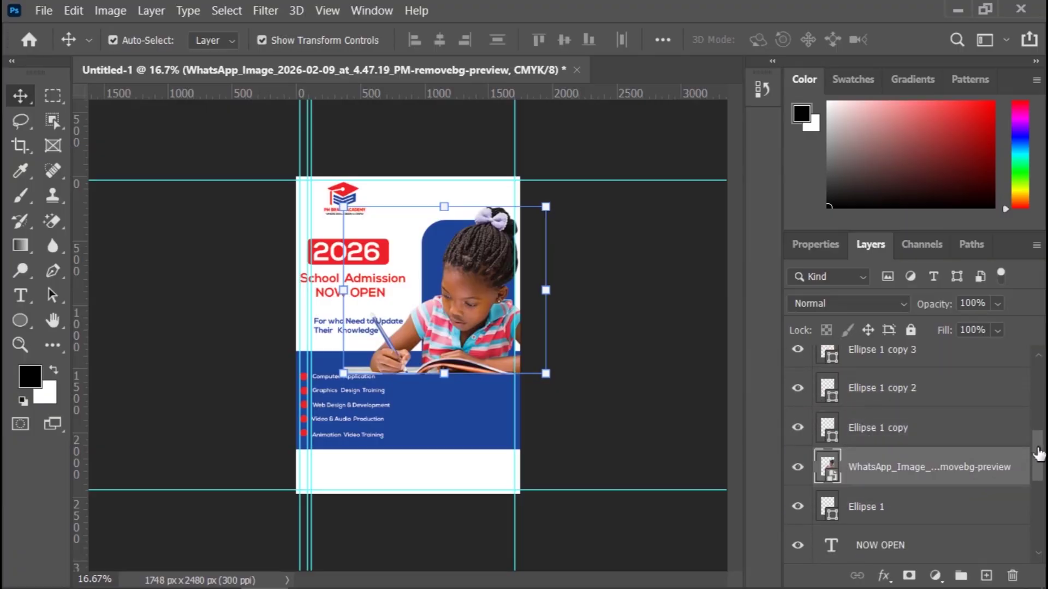
drag(1038, 453, 1036, 474)
drag(939, 393, 907, 520)
drag(1036, 479, 1036, 511)
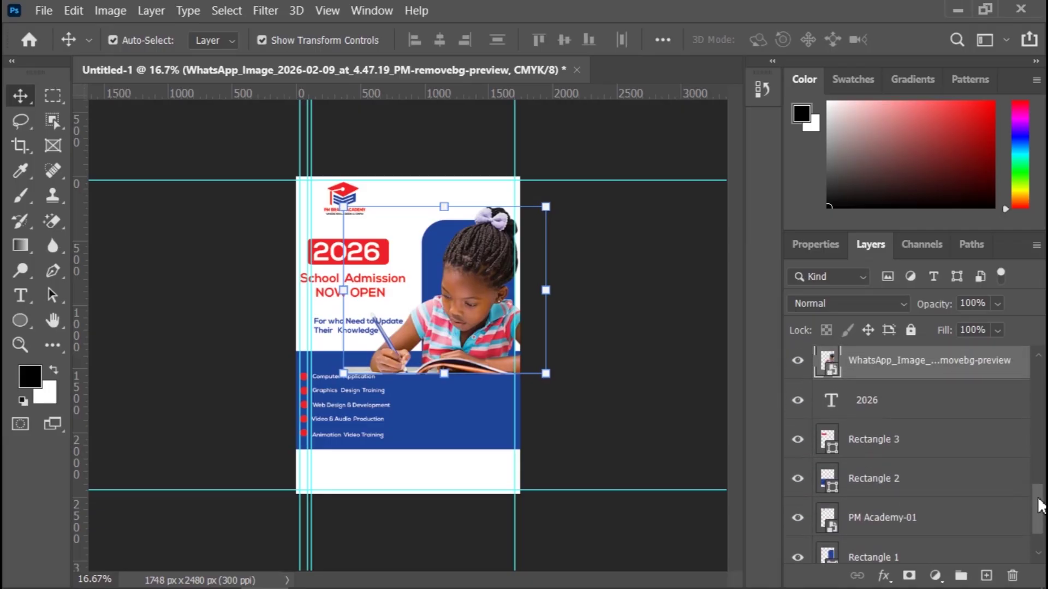
drag(903, 379, 904, 539)
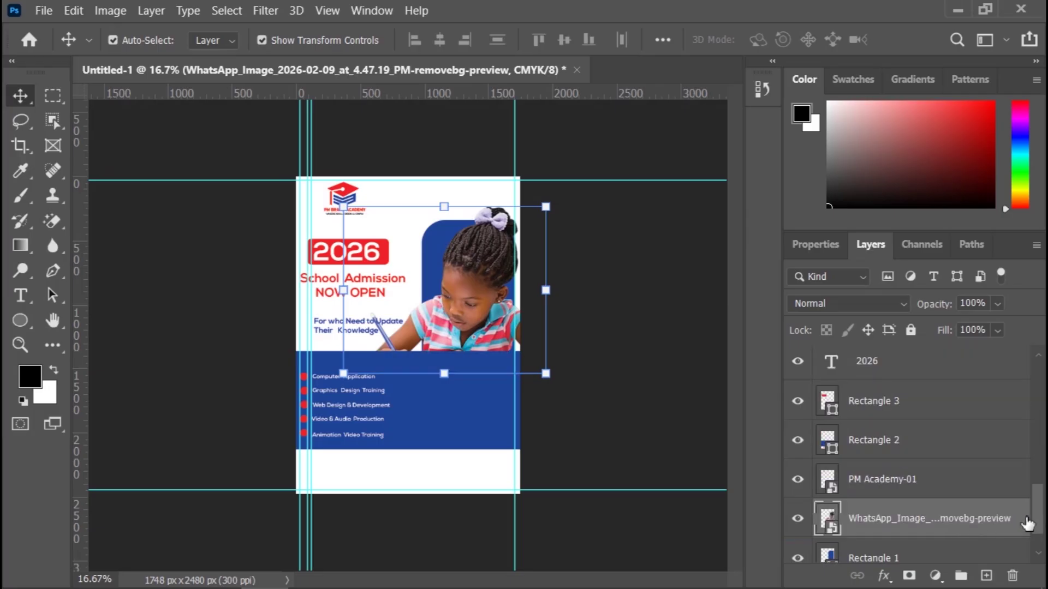
drag(1038, 507, 1039, 512)
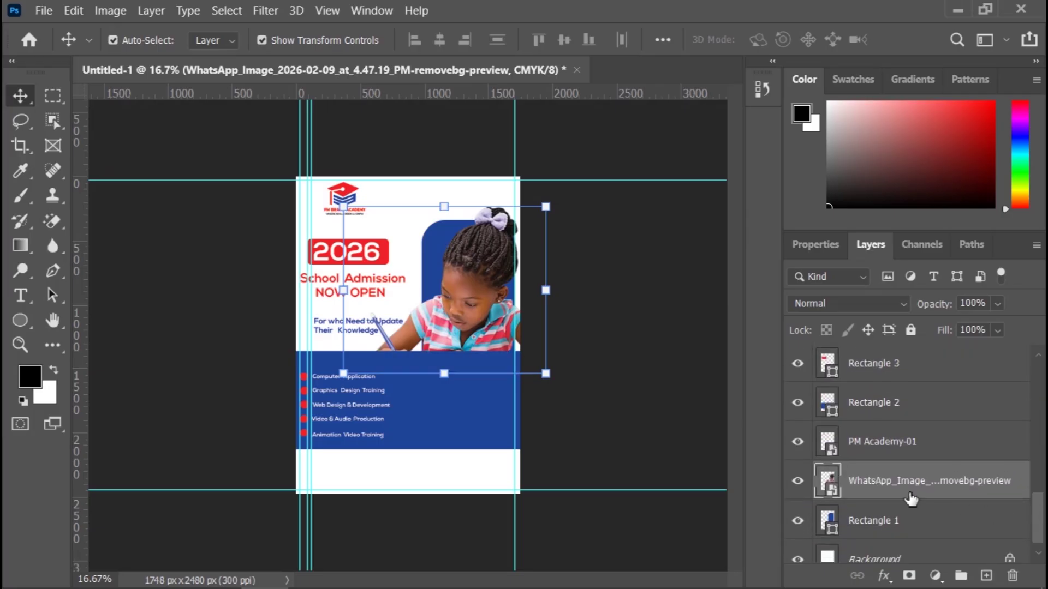
drag(895, 484, 886, 443)
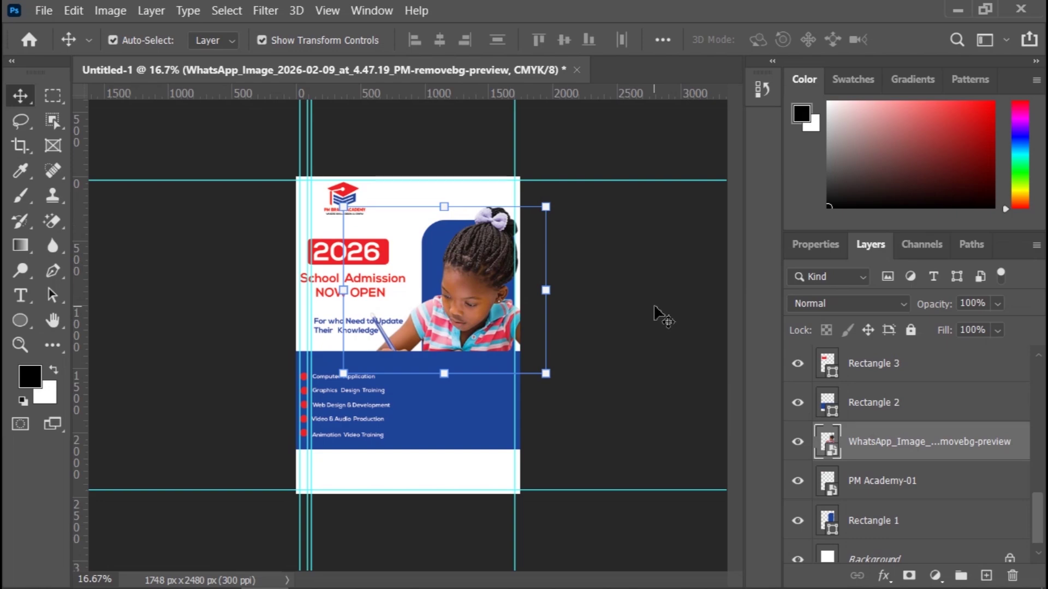
Step: Lower the top edge of the blue course-list band, Rectangle 2, to shorten it
click(615, 409)
click(456, 410)
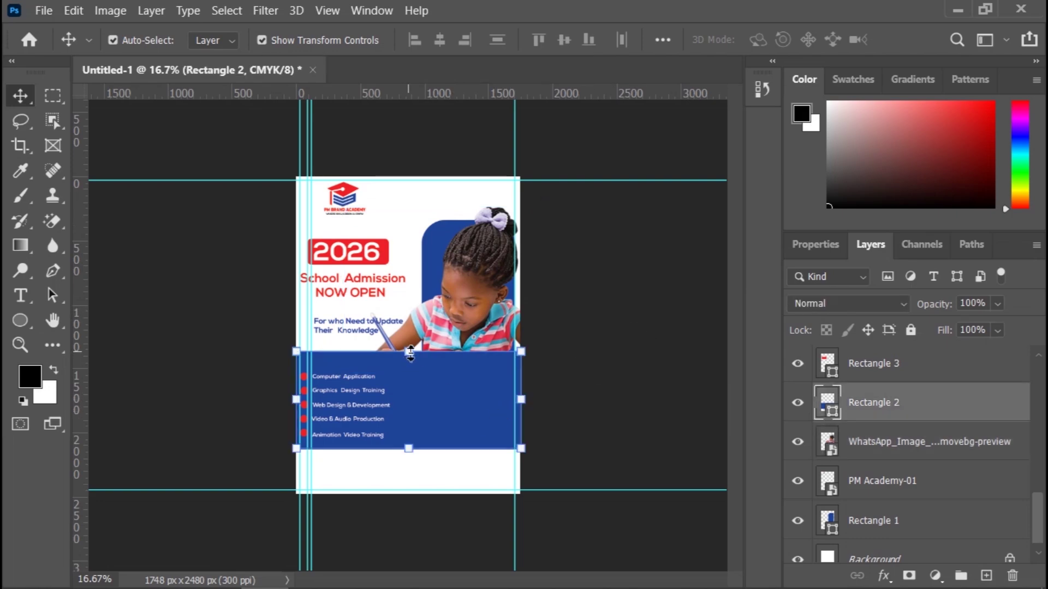
drag(410, 353, 413, 368)
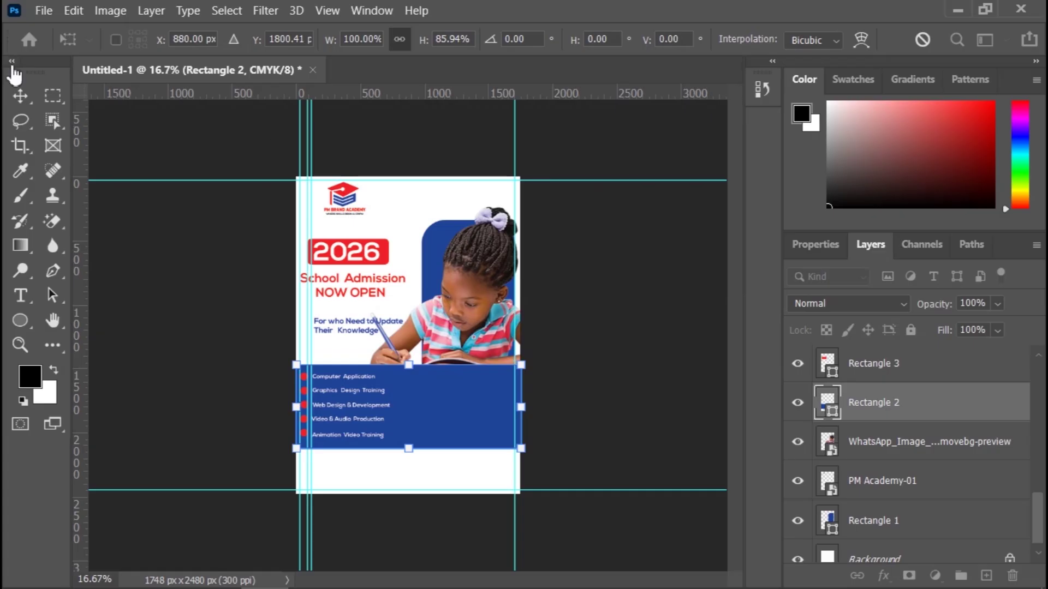
click(21, 96)
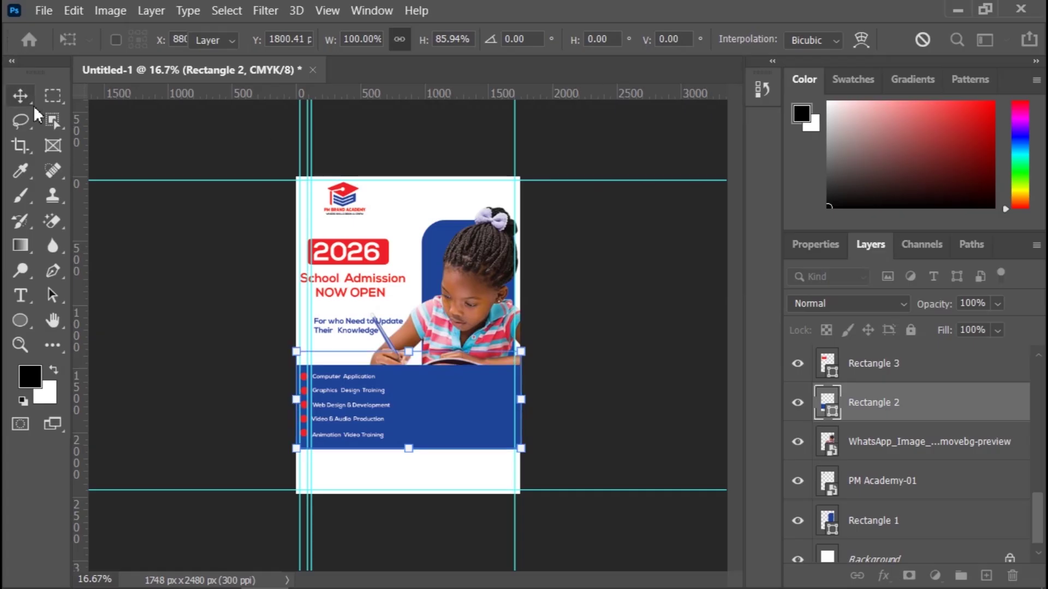
Step: Move the 'For who Need to Update Their Knowledge' subtitle left and down
click(349, 336)
scroll(349, 337, up, 2)
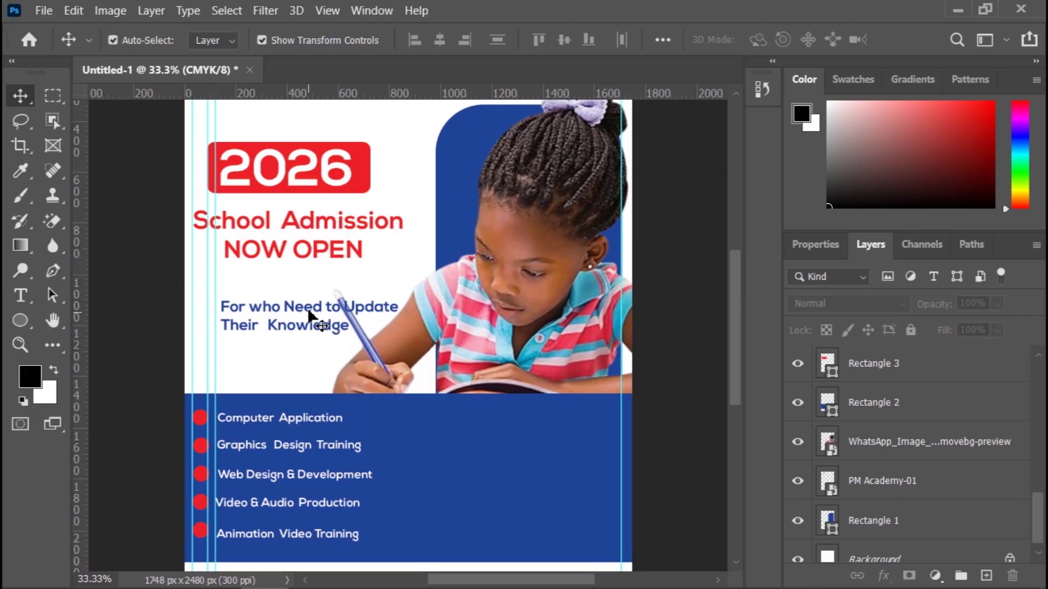
drag(307, 313, 285, 326)
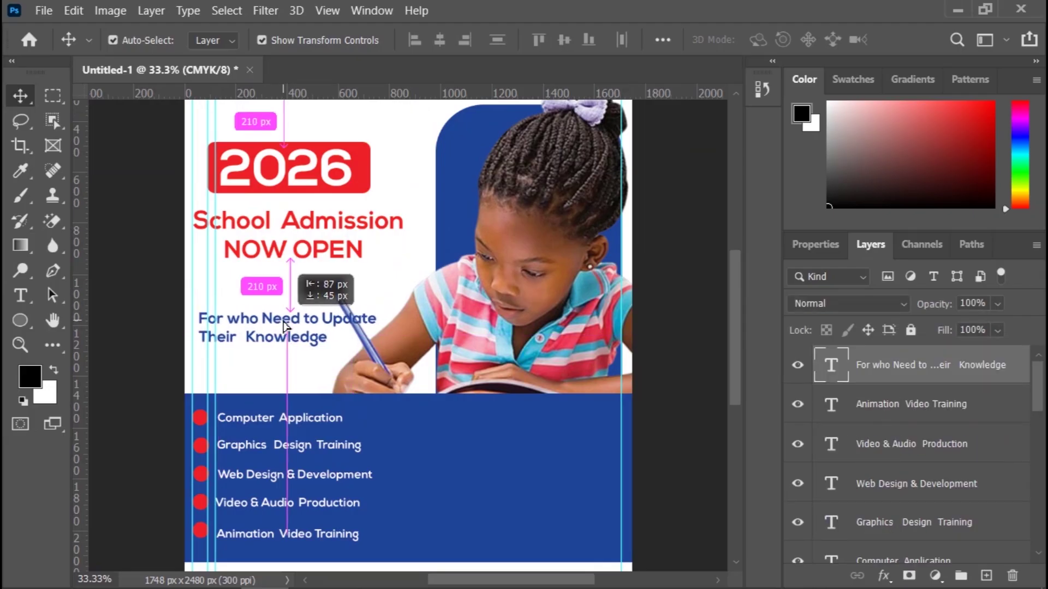
drag(284, 326, 281, 326)
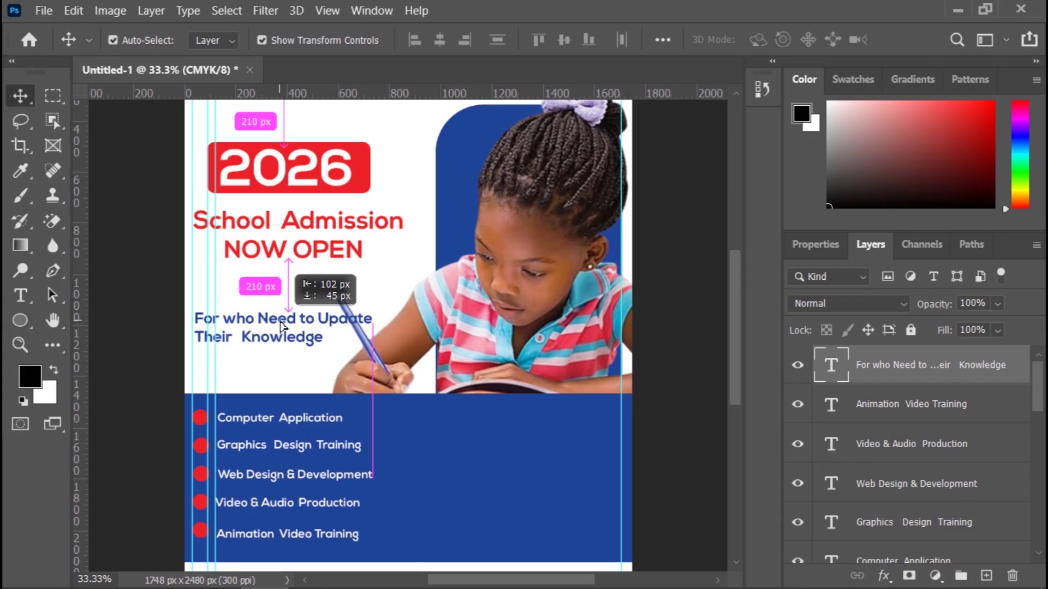
drag(281, 325, 281, 326)
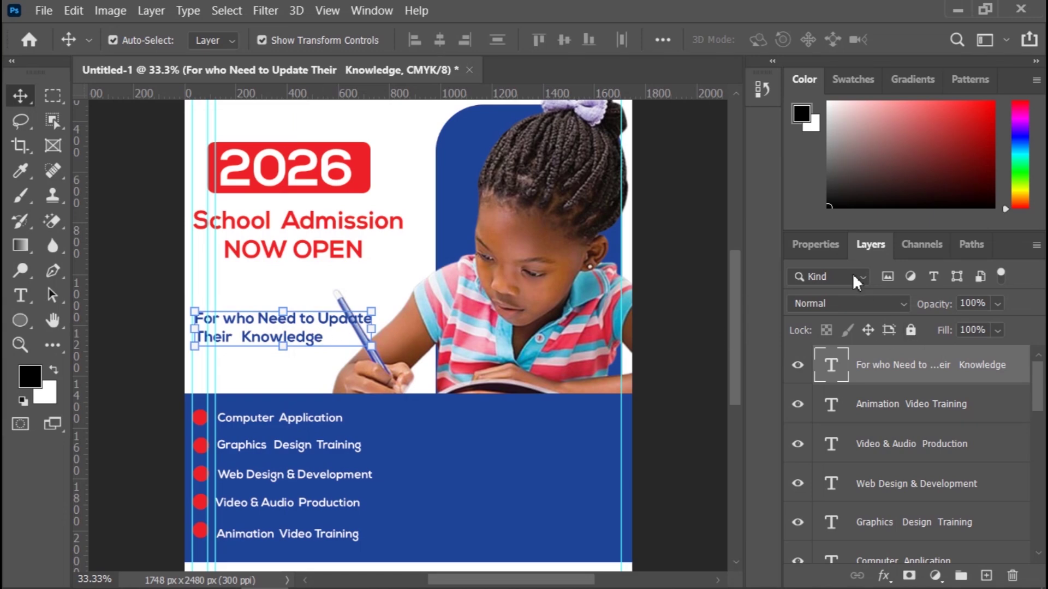
click(815, 243)
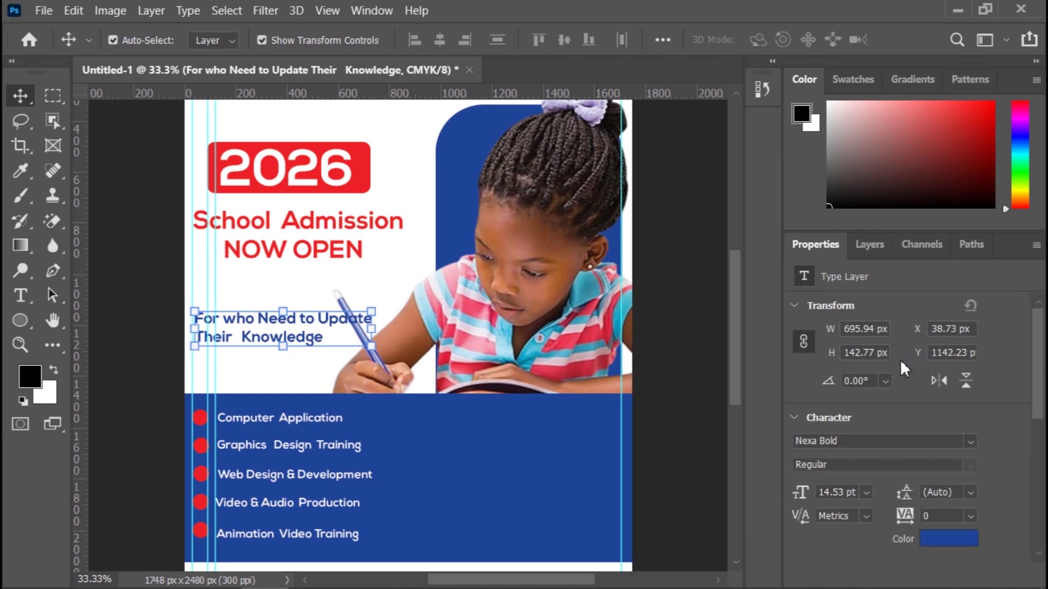
click(942, 540)
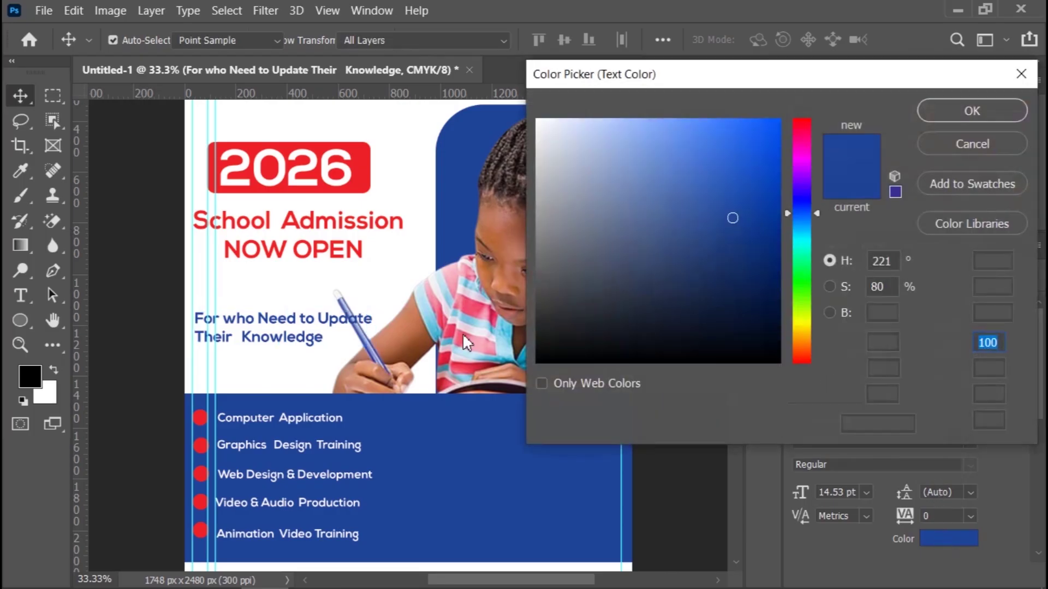
click(366, 180)
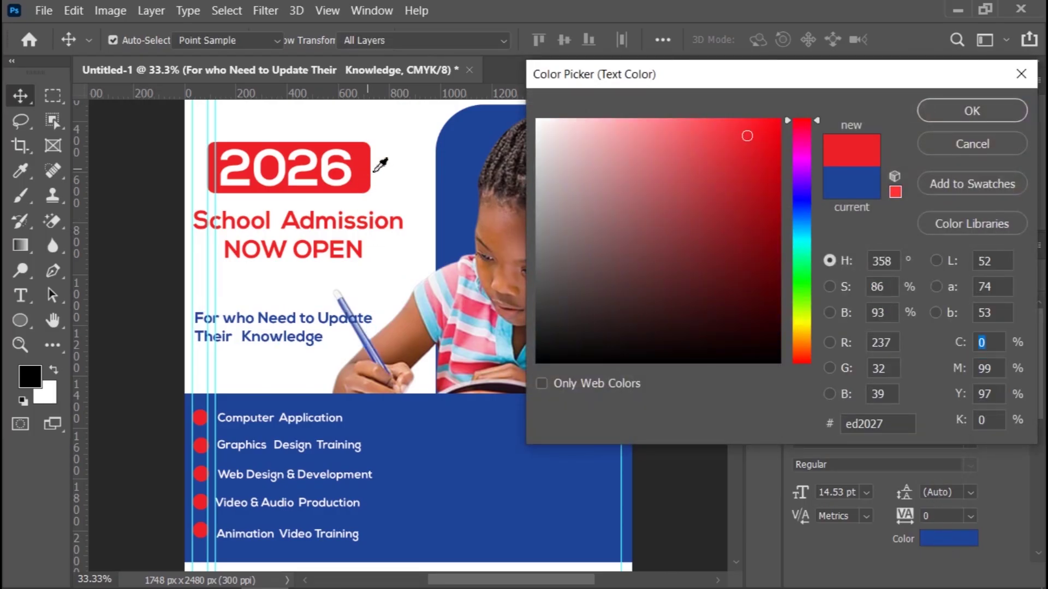
click(960, 115)
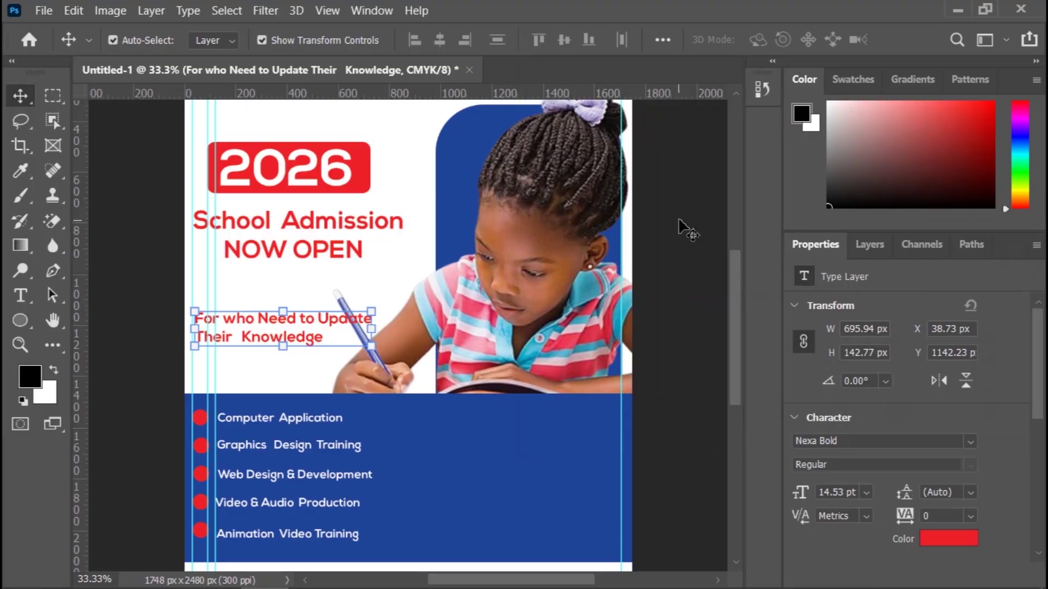
key(ctrl+z)
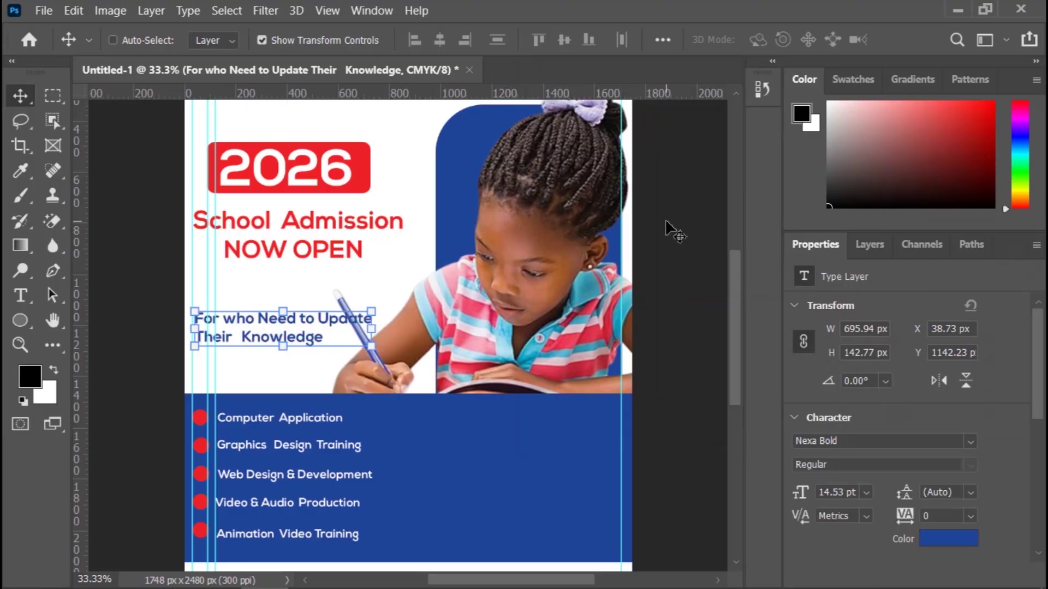
click(690, 297)
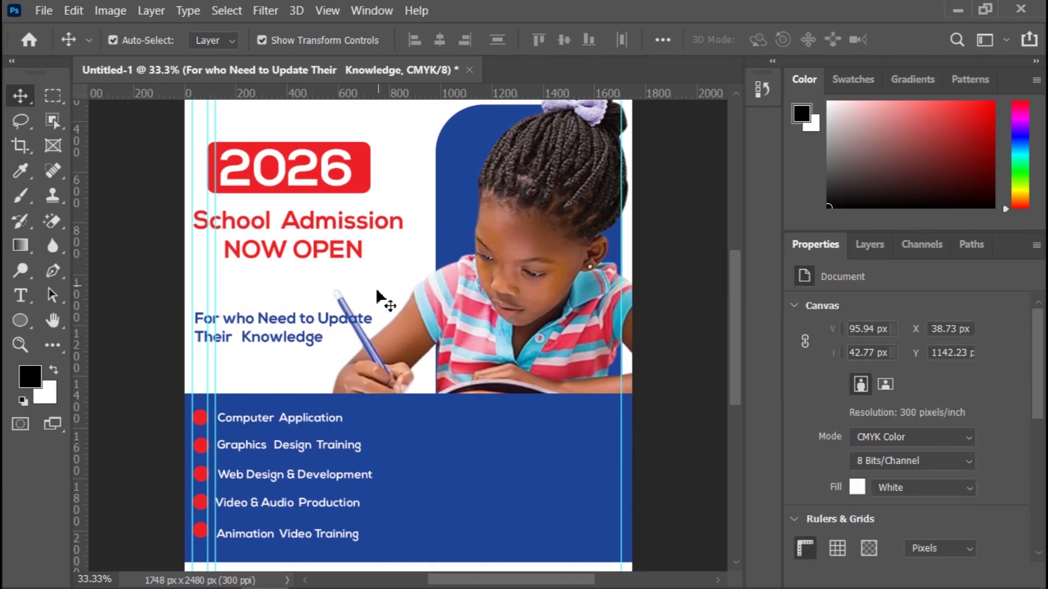
Step: Rebreak the subtitle into three lines: 'For who Need to', 'Update Their', 'Knowledge'
key(t)
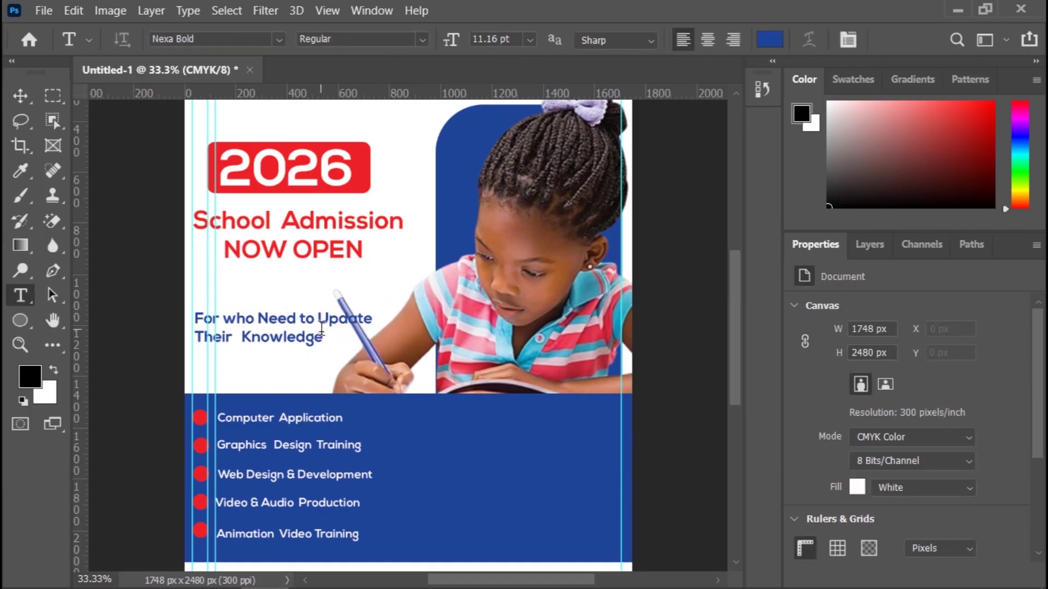
click(322, 323)
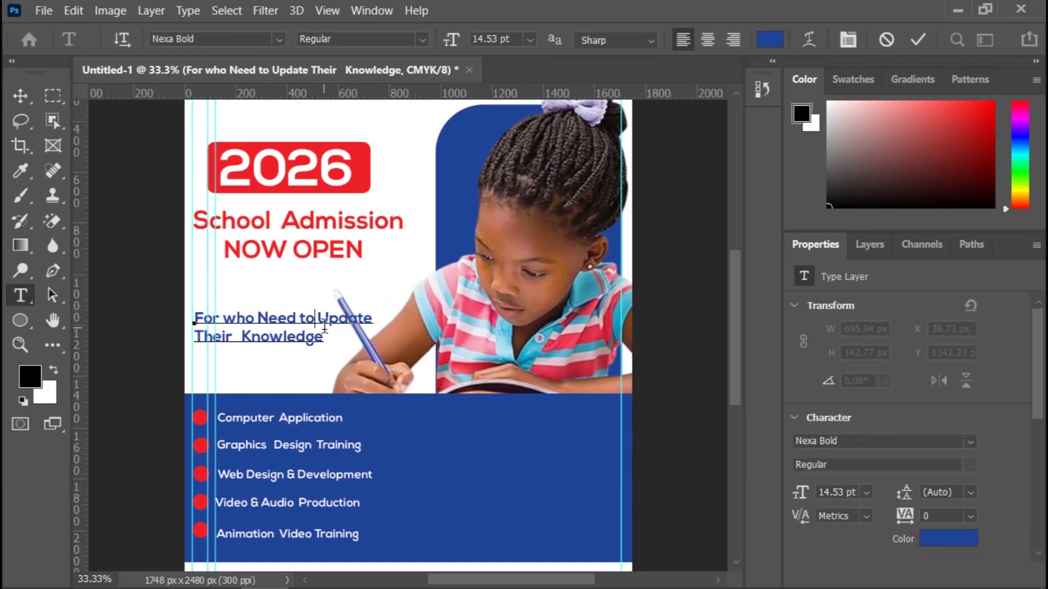
key(Return)
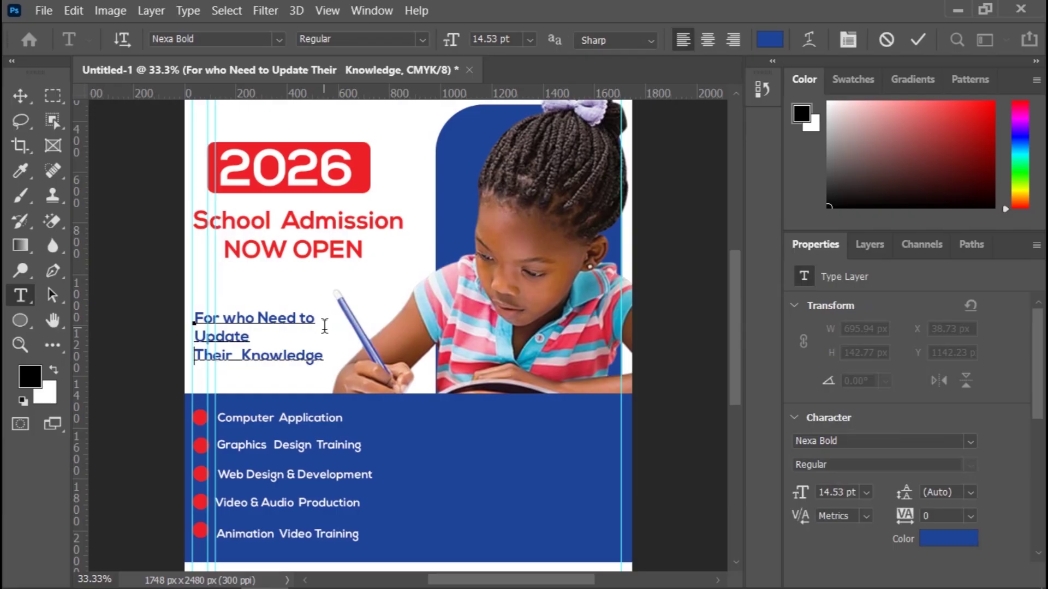
key(Delete)
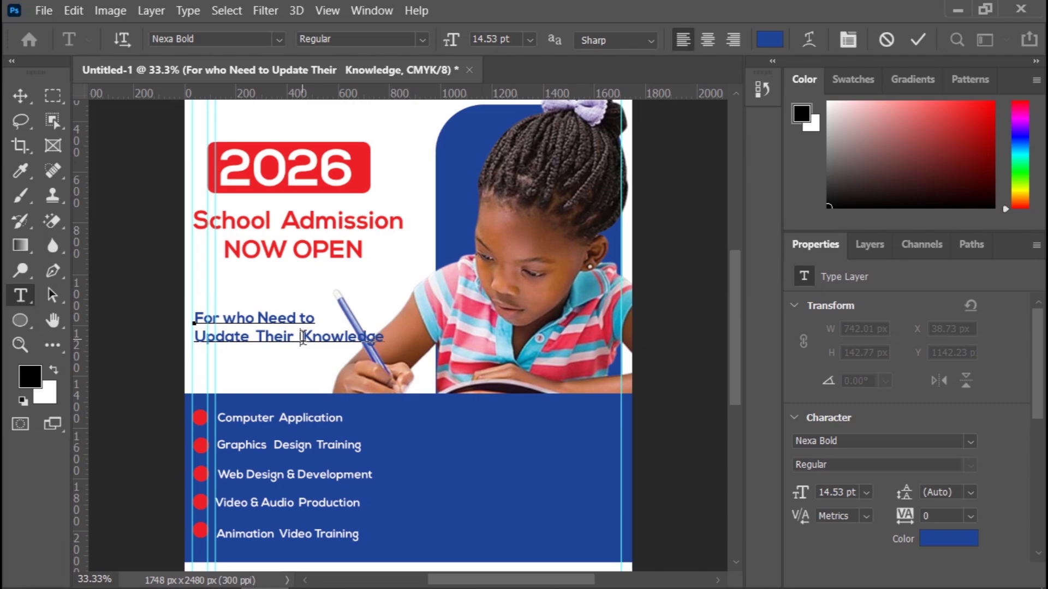
key(Return)
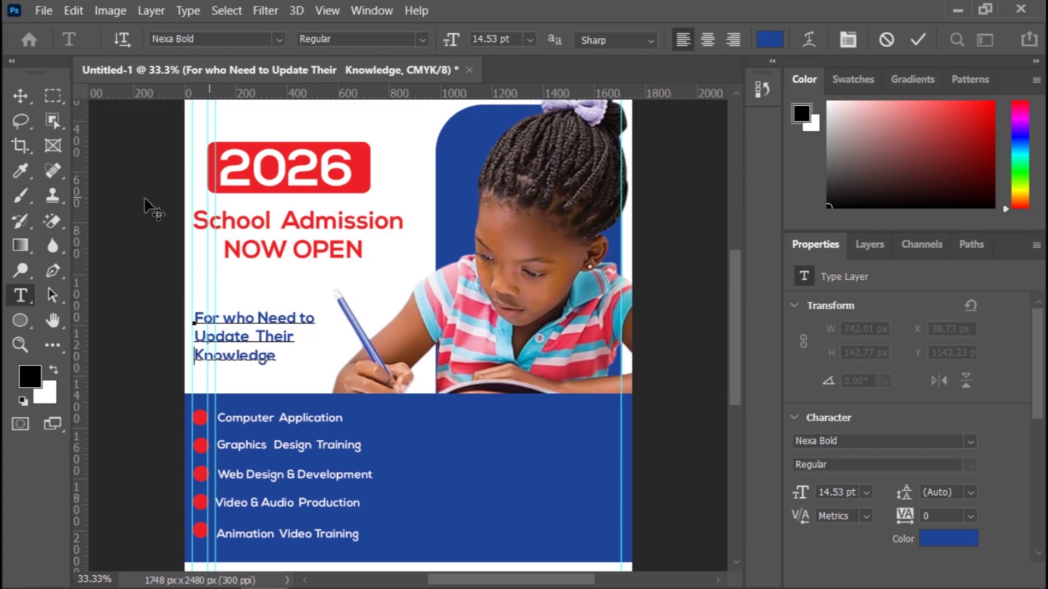
click(20, 96)
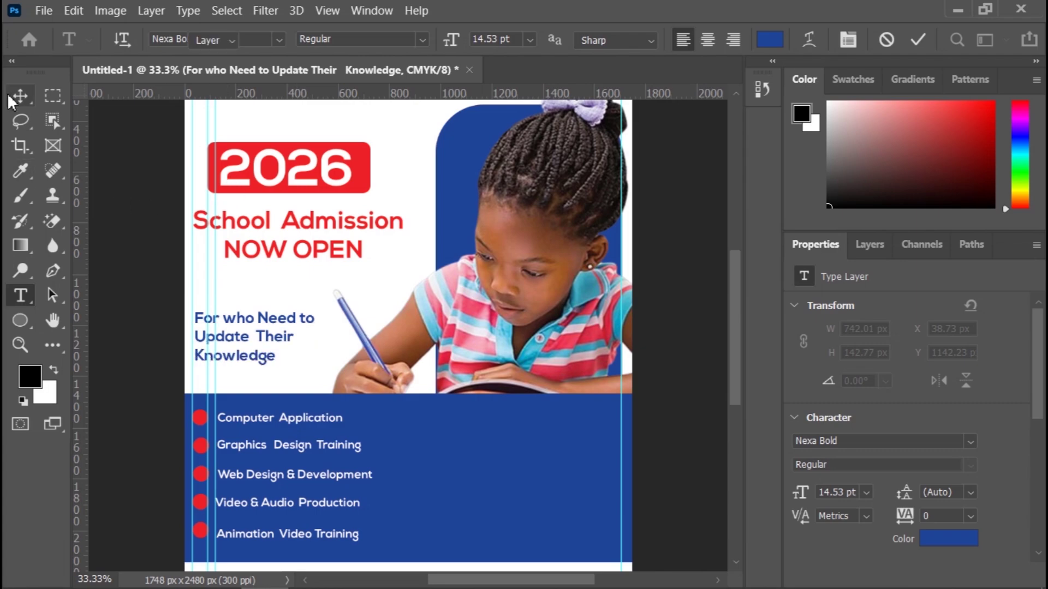
Step: Shift the subtitle slightly right and down to X 83.73 px, Y 1159.23 px
click(271, 320)
mouse_move(271, 322)
mouse_down()
mouse_move(299, 327)
mouse_move(283, 327)
mouse_up()
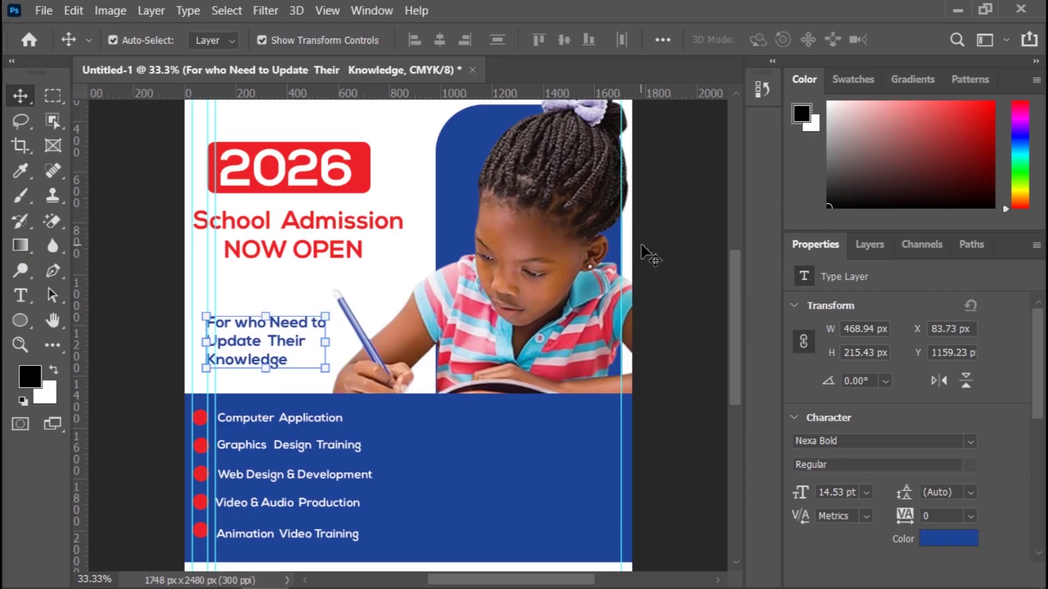
click(695, 264)
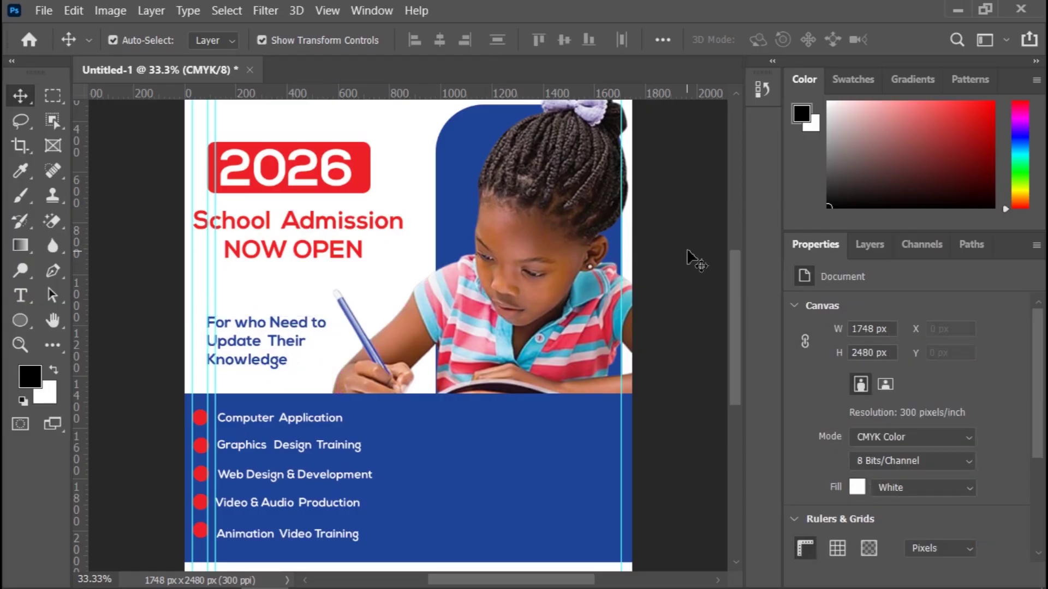
Step: Draw a black rectangle across the flyer's bottom edge with the Rectangle Tool
scroll(692, 261, down, 3)
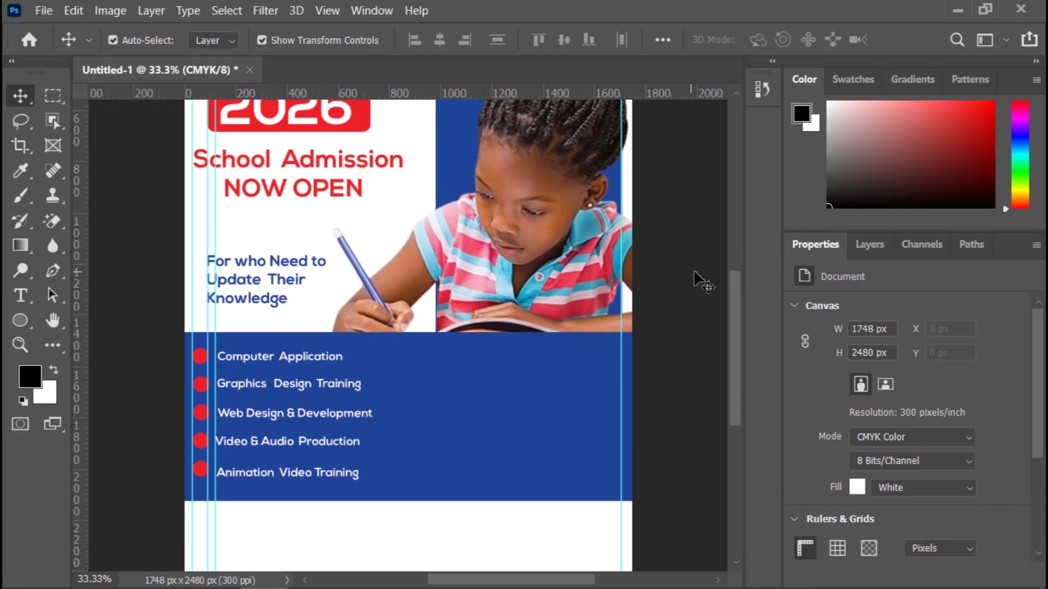
scroll(654, 320, down, 3)
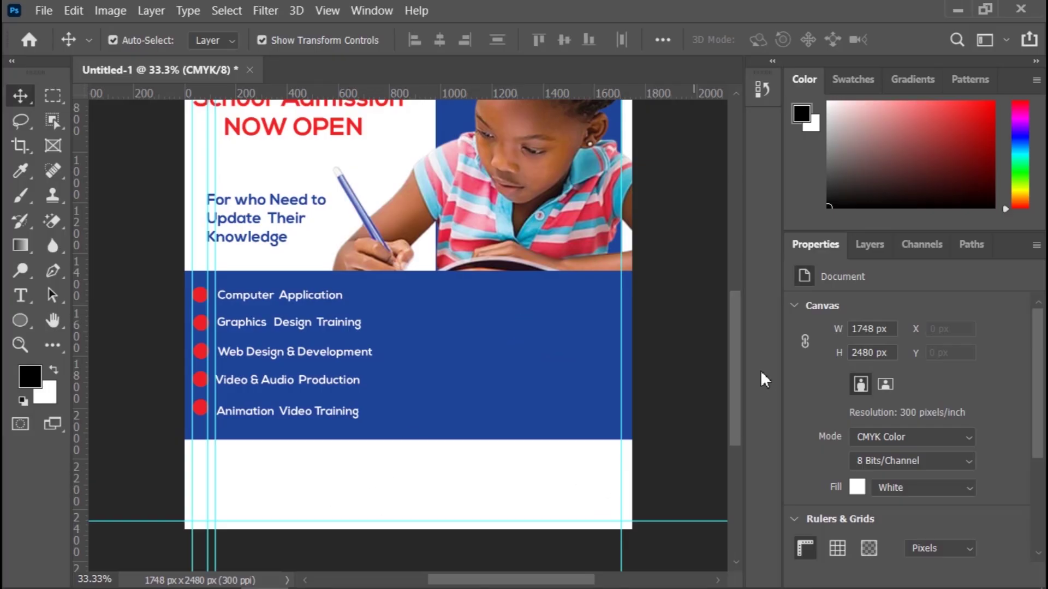
drag(737, 334, 736, 360)
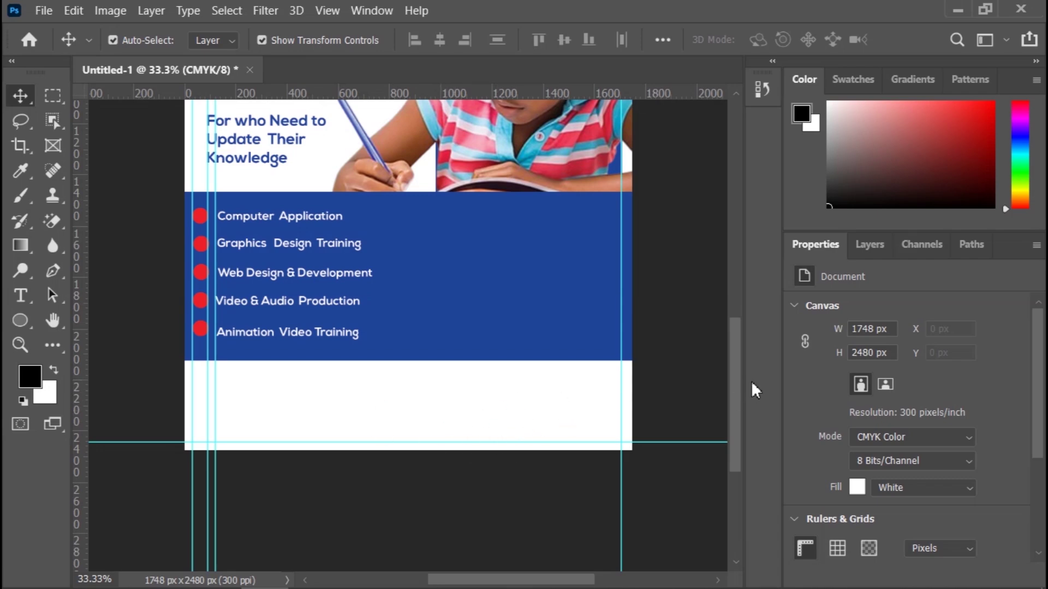
drag(732, 353, 736, 397)
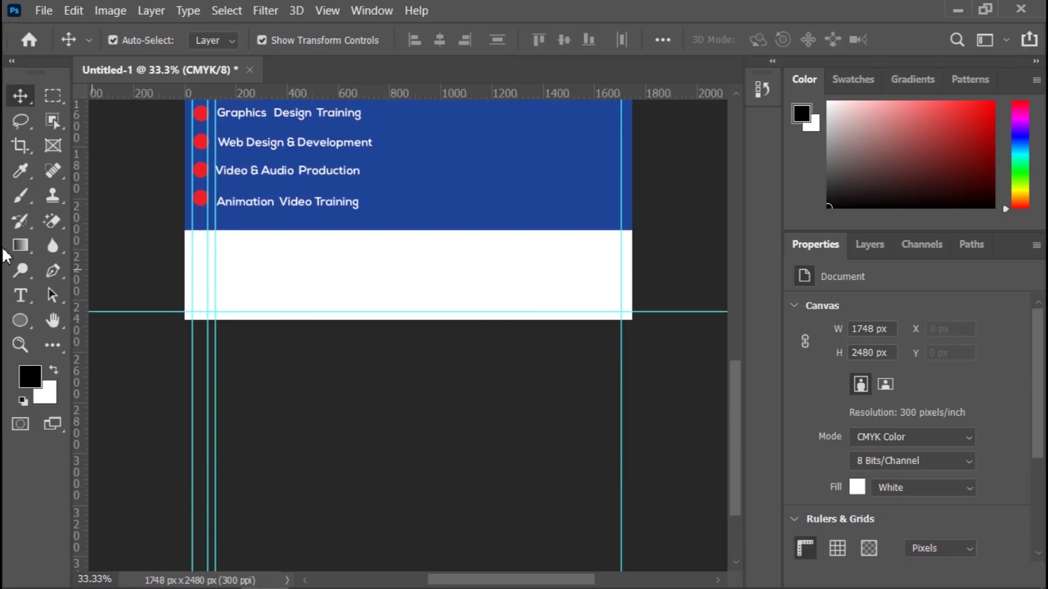
click(29, 326)
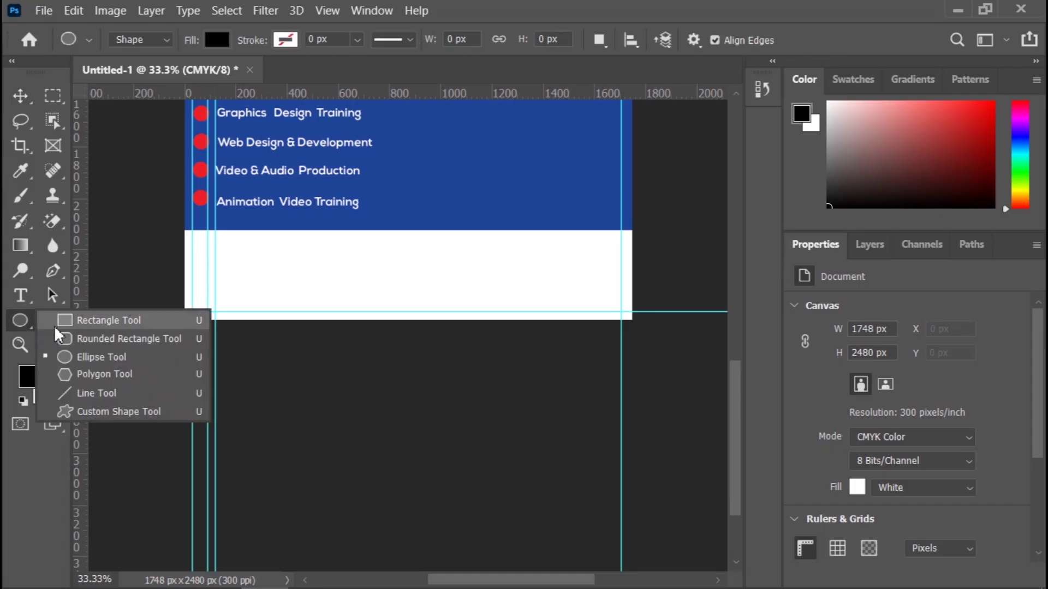
click(104, 356)
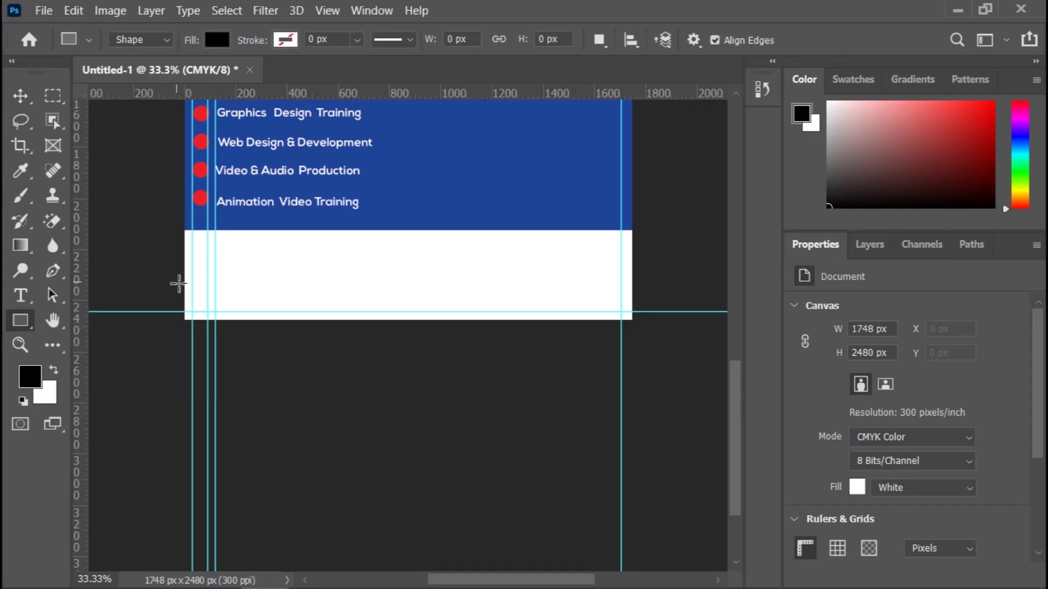
drag(175, 287, 632, 328)
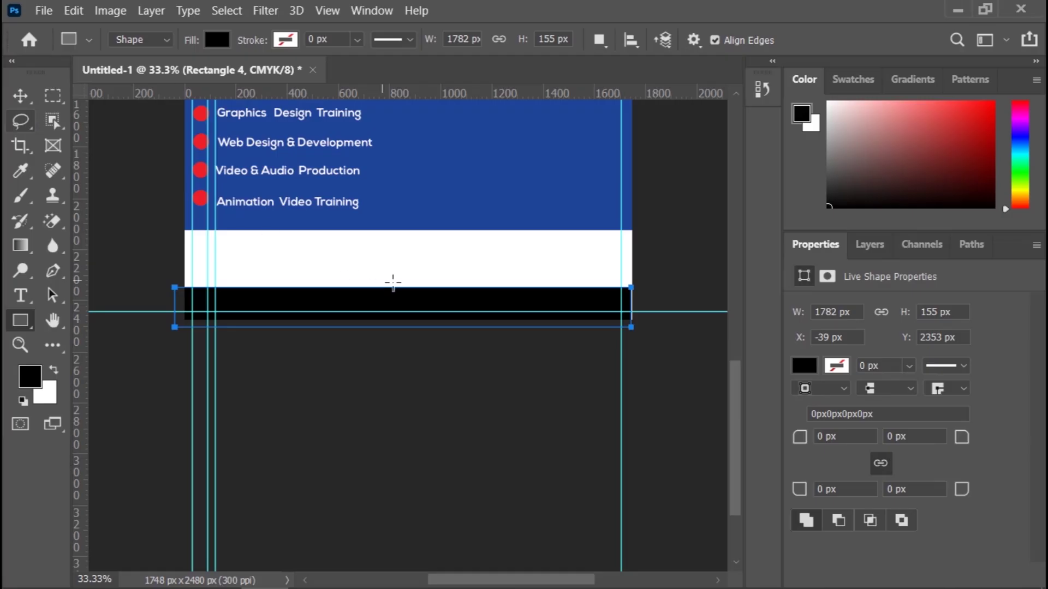
Step: Stretch the black bar taller and past both side edges, to about 1866 × 191 px
click(19, 98)
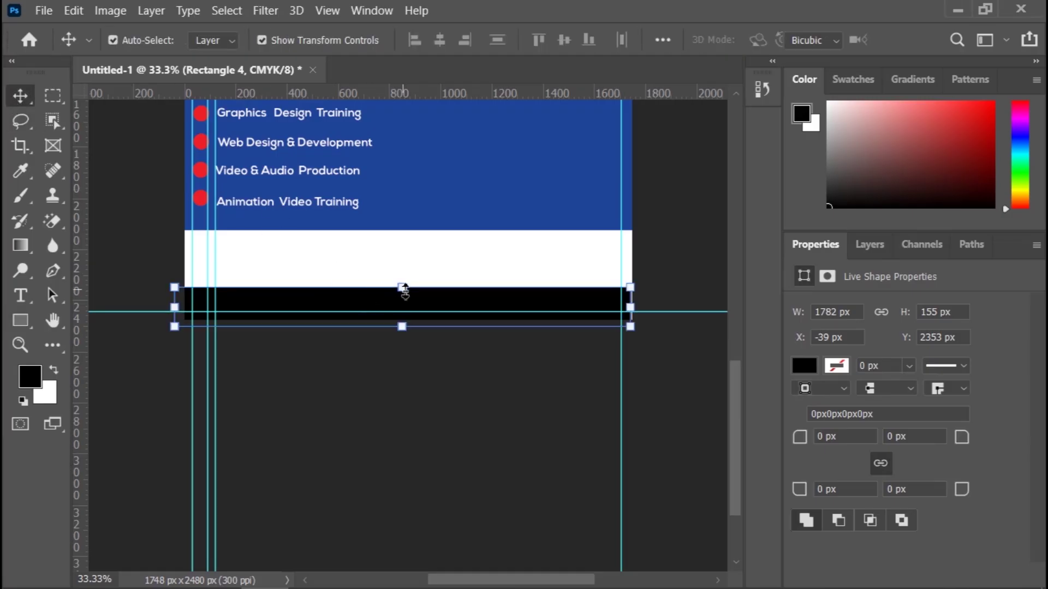
drag(402, 287, 402, 278)
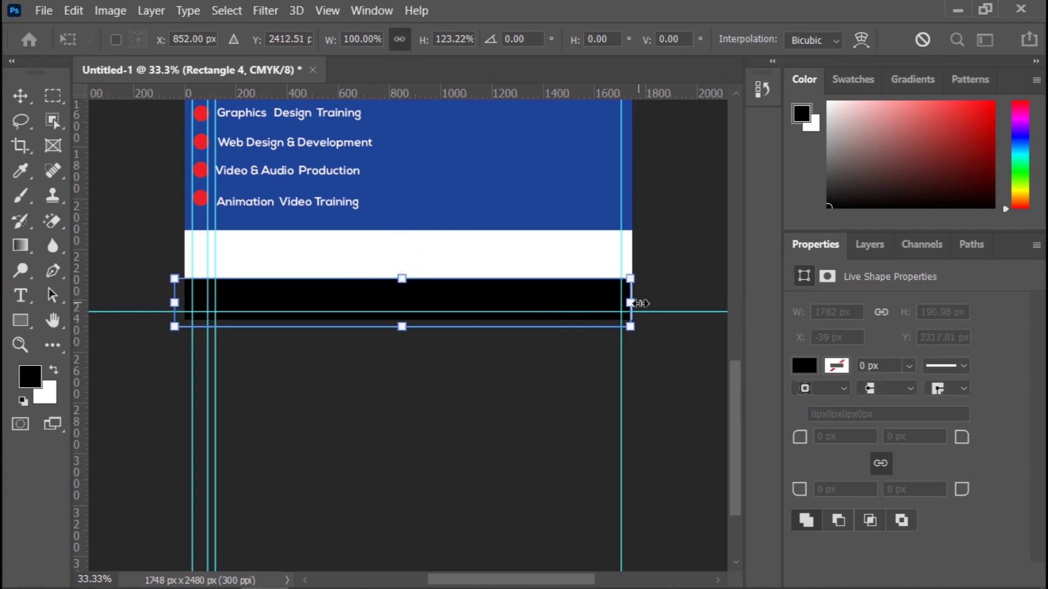
drag(642, 303, 657, 302)
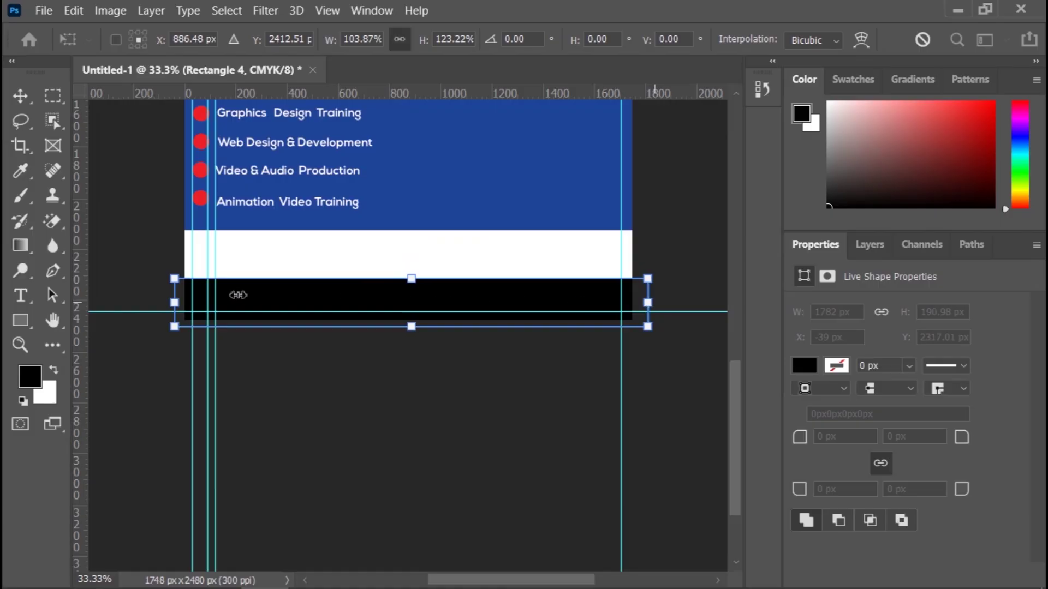
drag(175, 308, 171, 307)
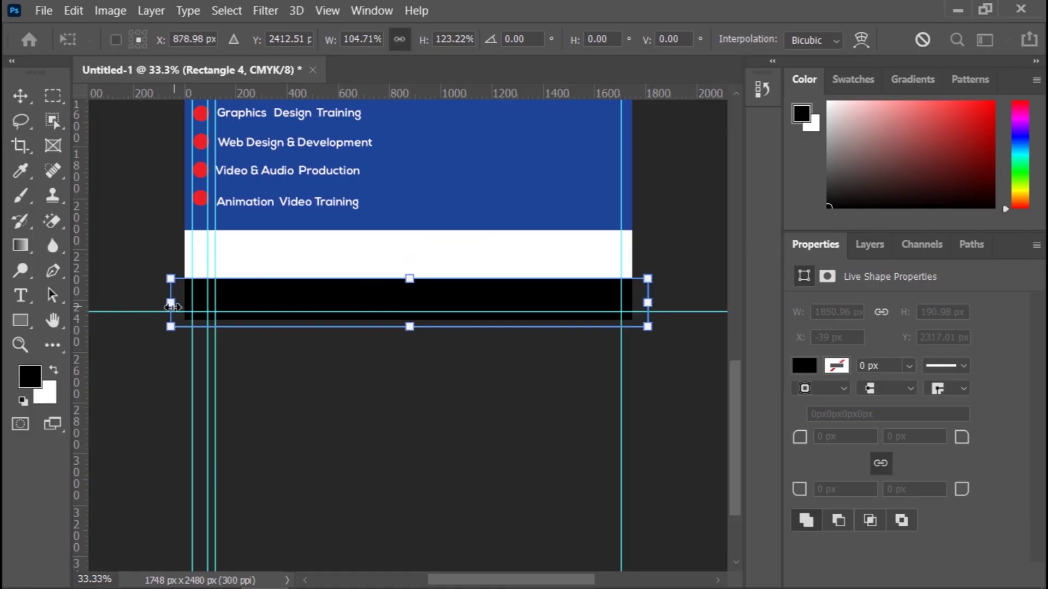
click(20, 96)
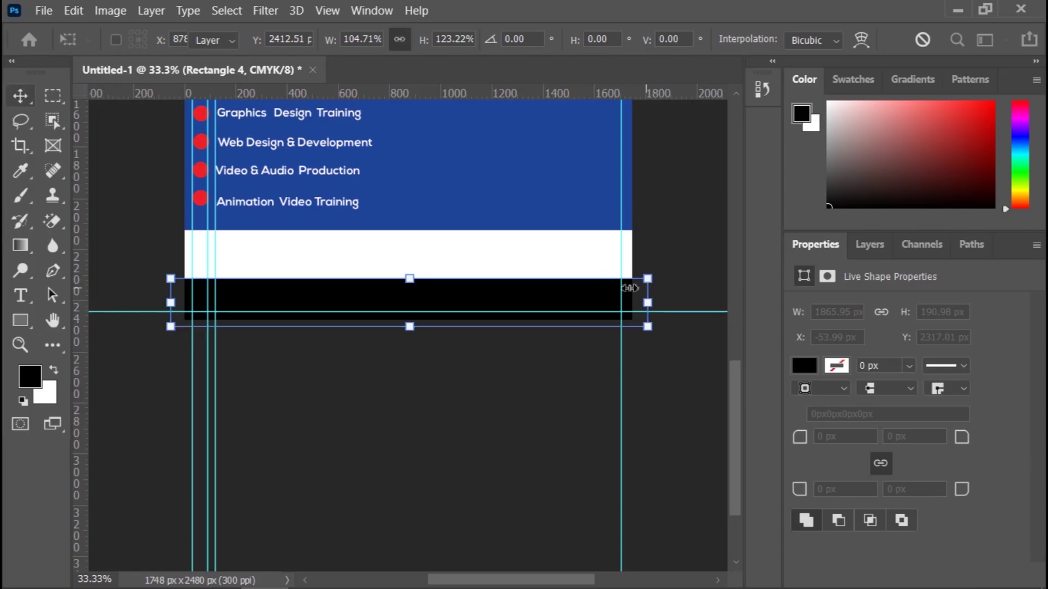
Step: Apply the bar's new size and round its top-right and top-left corners
key(Return)
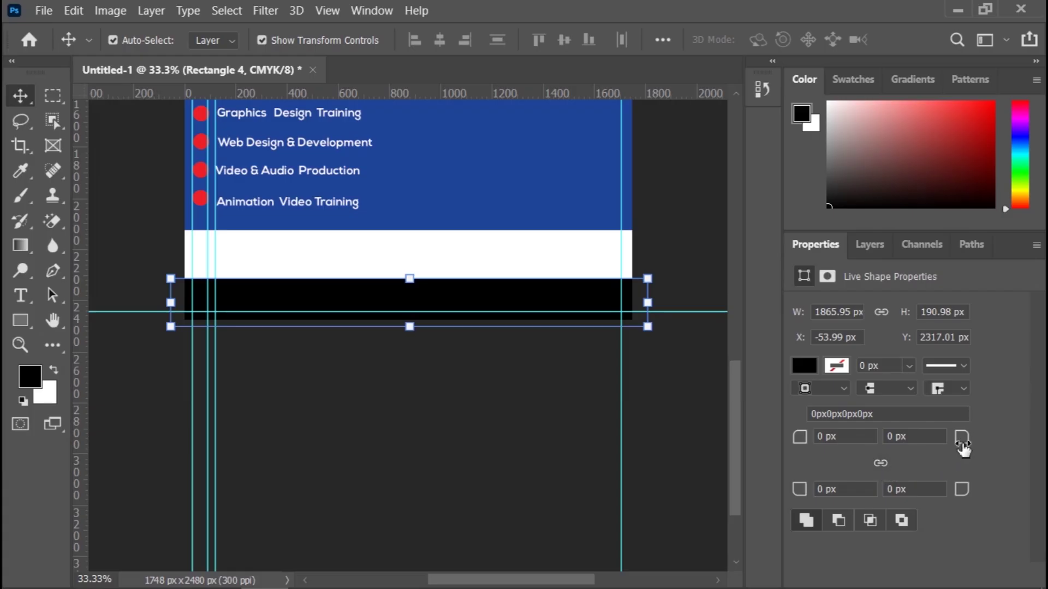
drag(965, 445, 1031, 432)
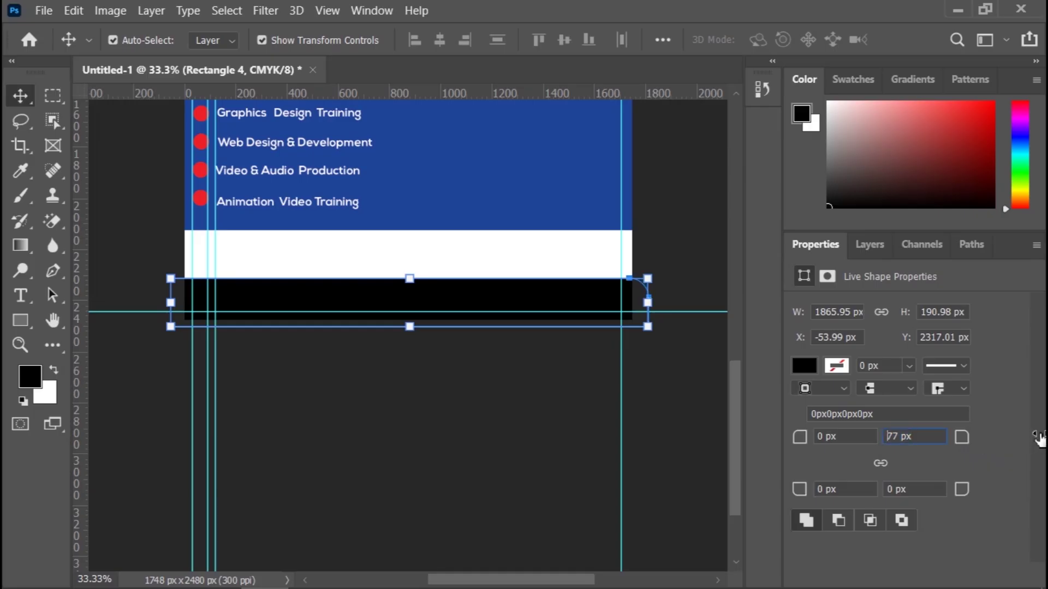
drag(961, 438, 1022, 444)
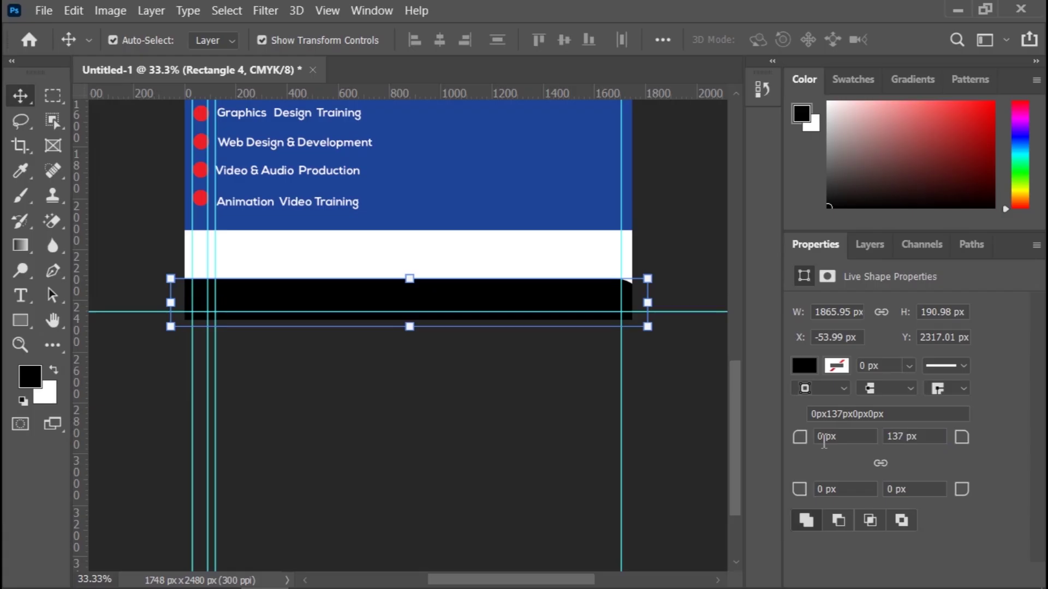
drag(799, 437, 930, 445)
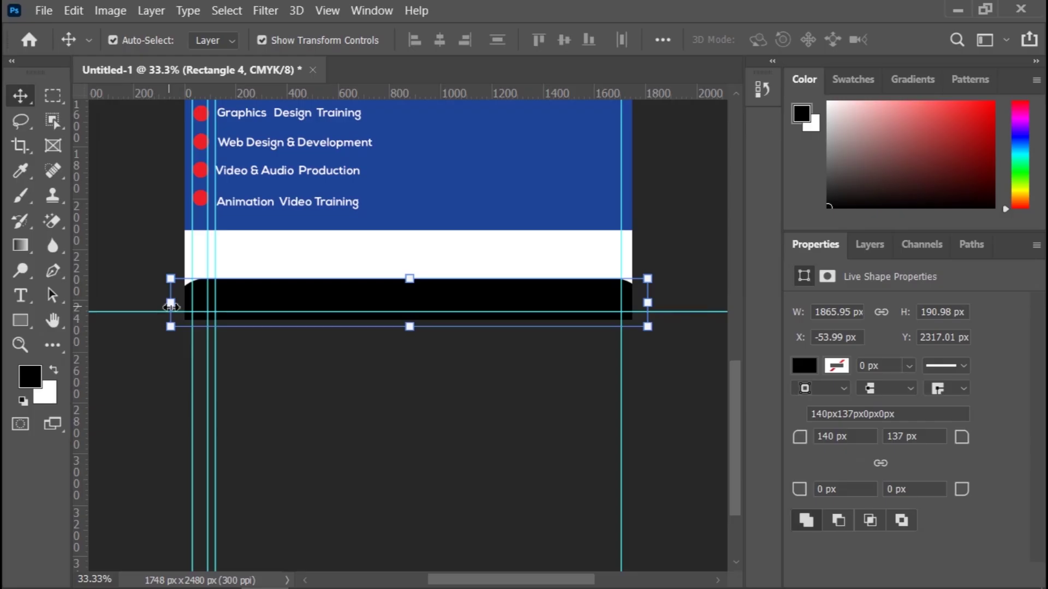
Step: Narrow the black bar to the page width, 1760 px at X 0
drag(171, 307, 181, 309)
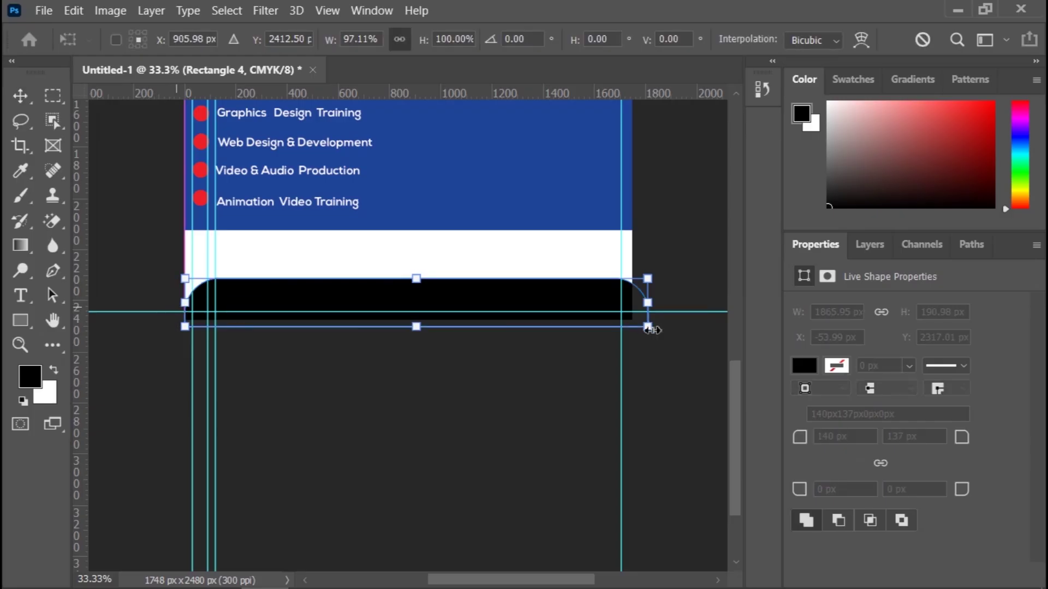
drag(648, 303, 634, 309)
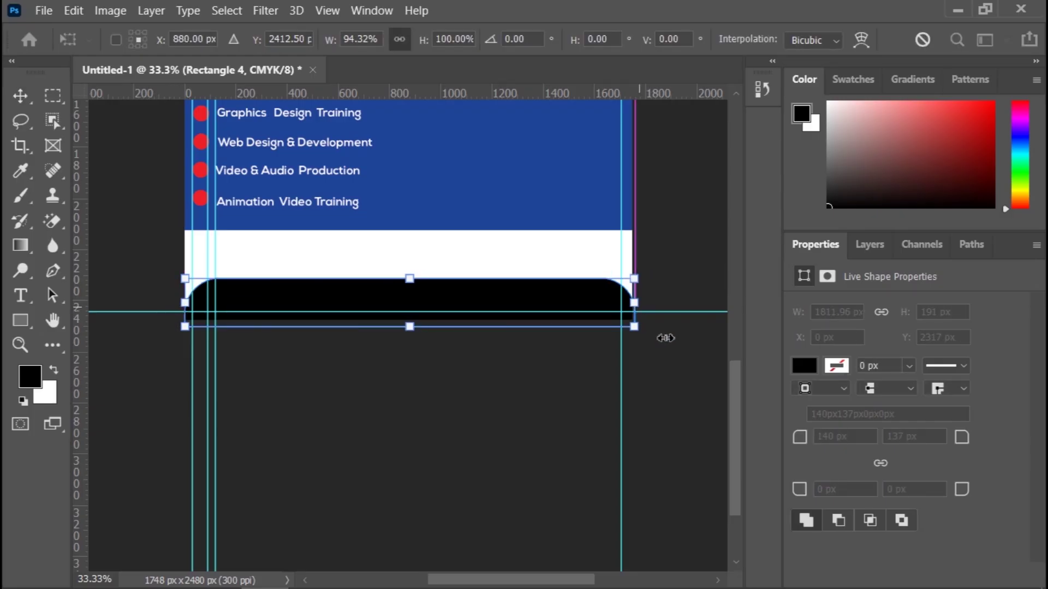
click(21, 95)
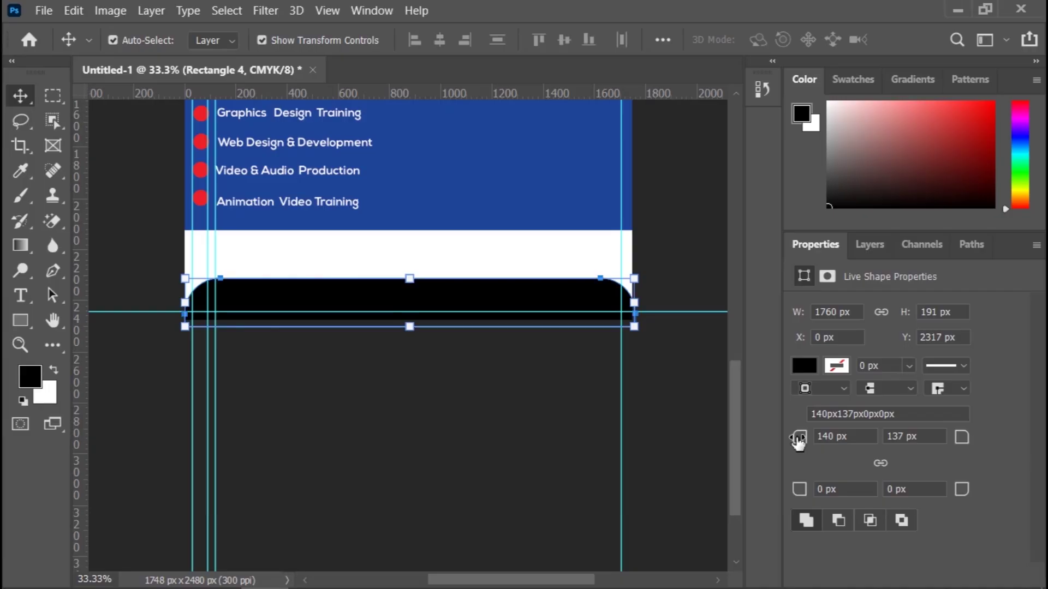
Step: Set both top corner radii of the footer bar to 110 px
drag(797, 439, 770, 444)
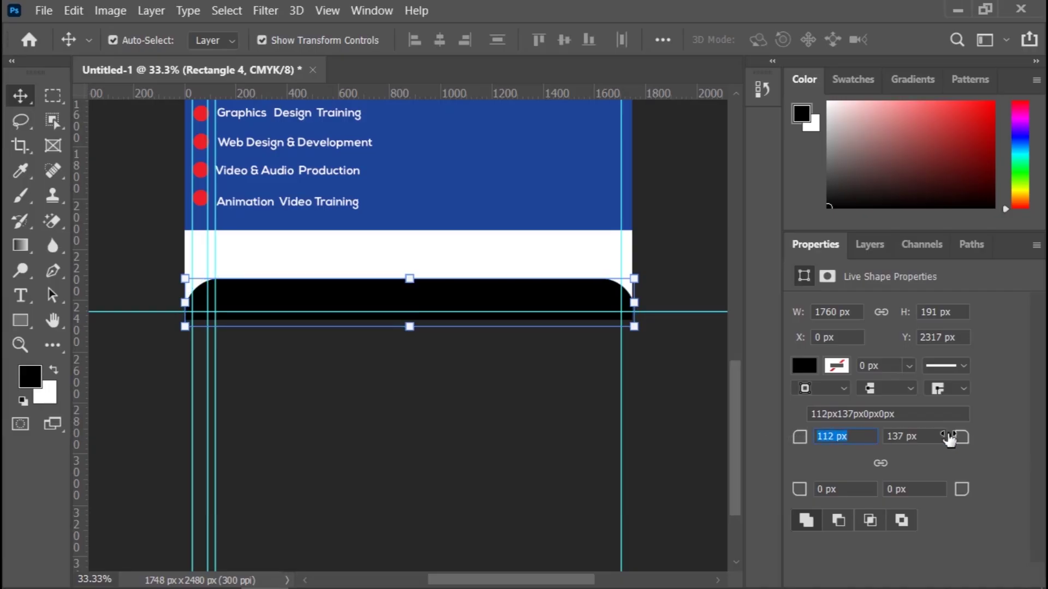
key(Return)
click(905, 438)
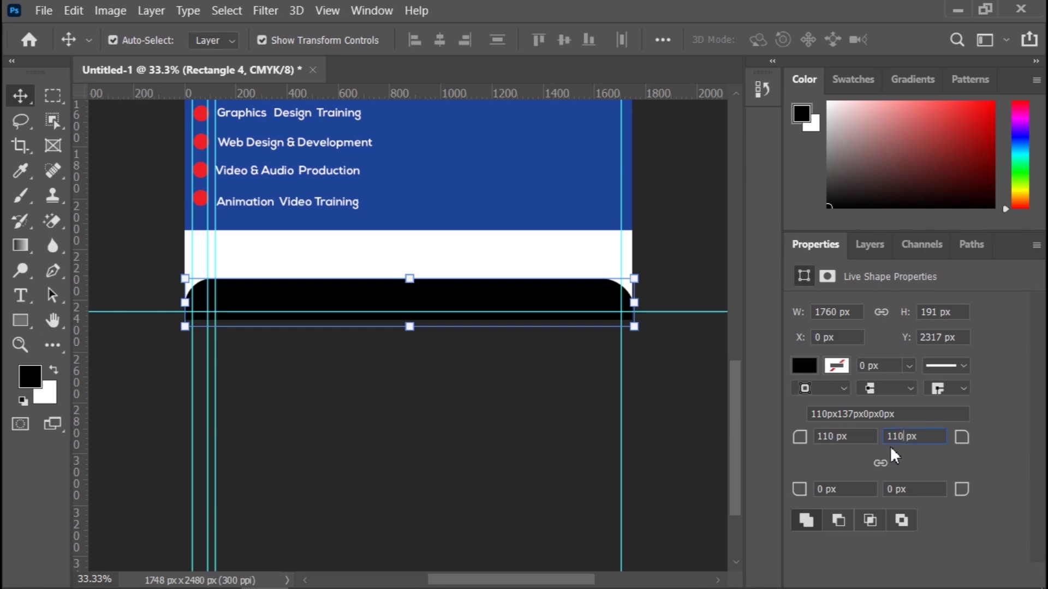
click(441, 400)
Step: Fill the Rectangle 4 footer bar with the recent red colour, matching the bullet dots
scroll(434, 436, up, 3)
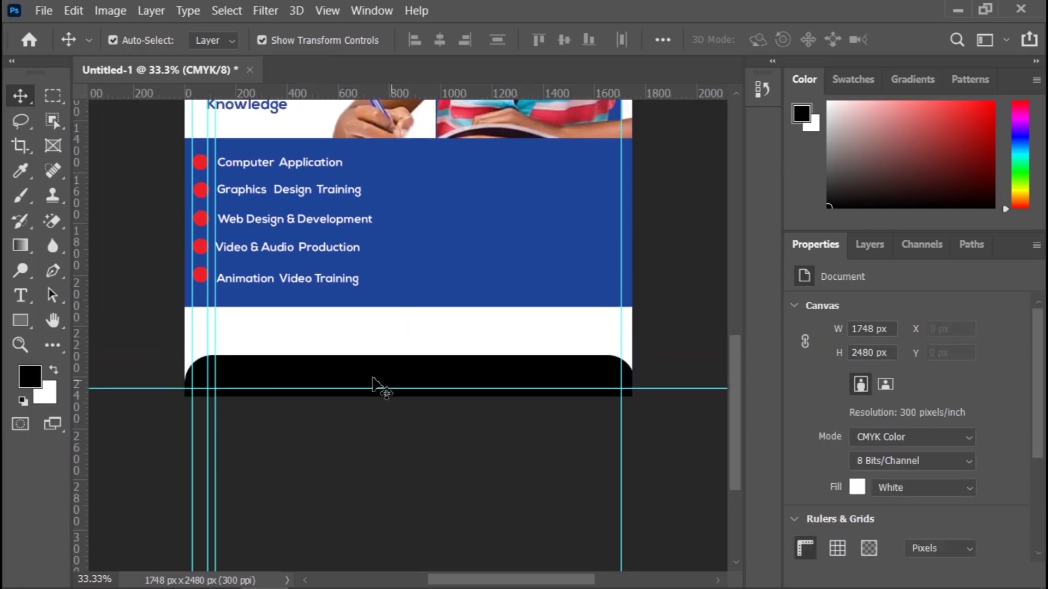
click(373, 378)
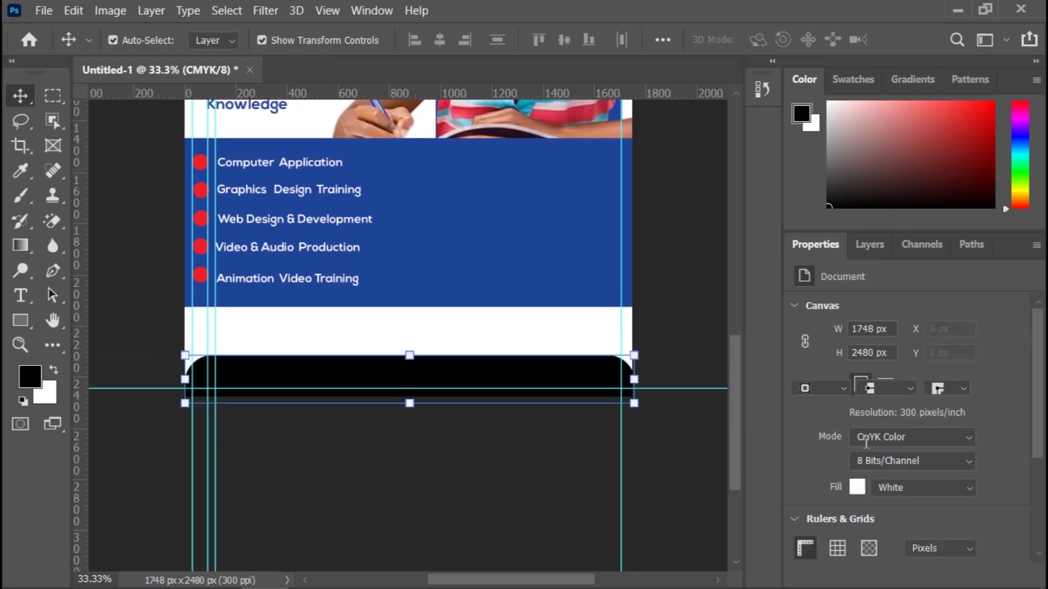
click(805, 367)
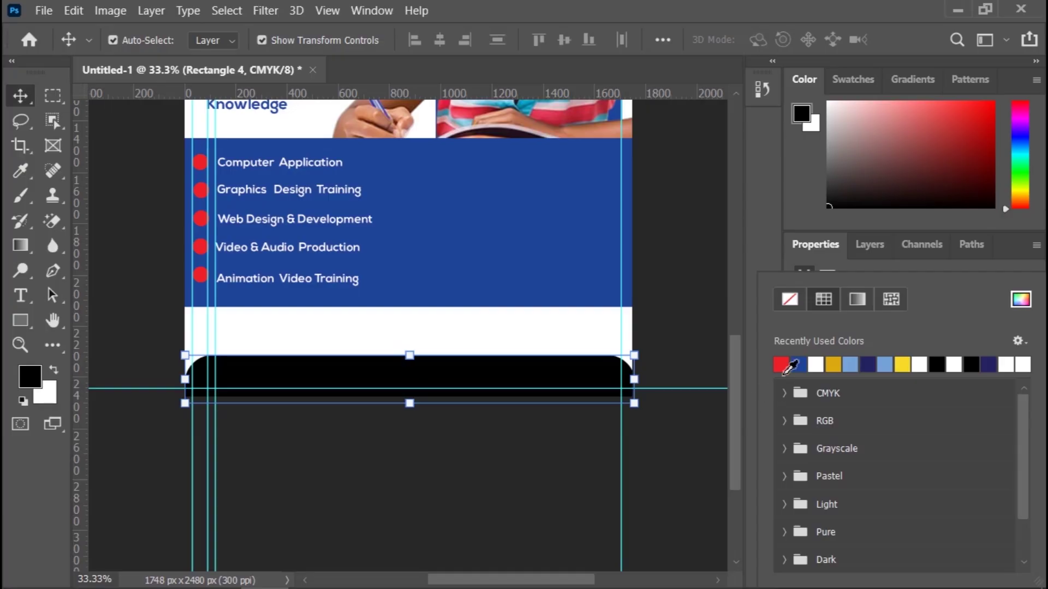
click(810, 244)
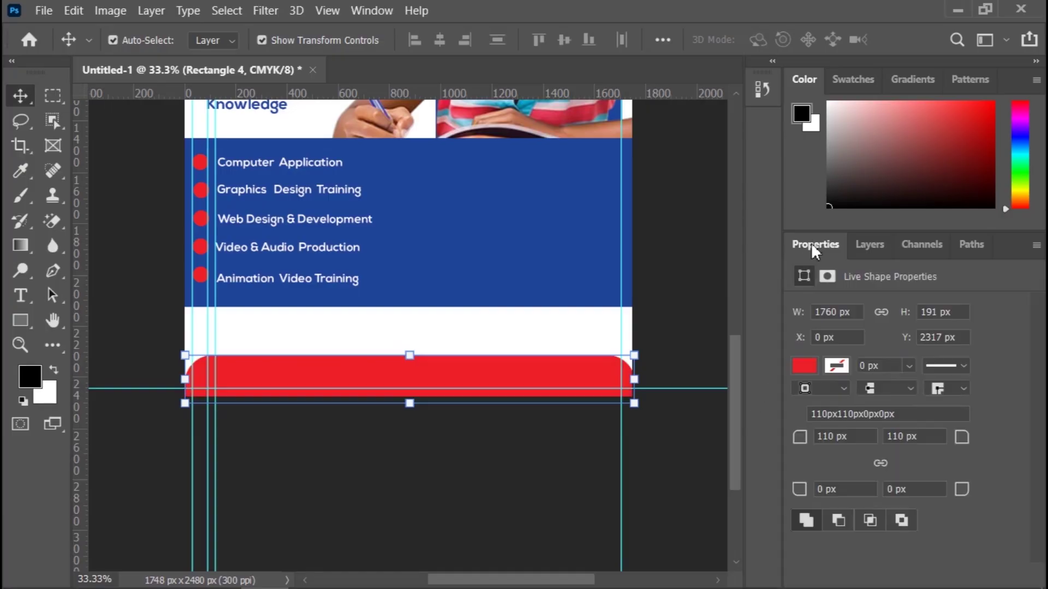
click(691, 336)
scroll(690, 336, up, 5)
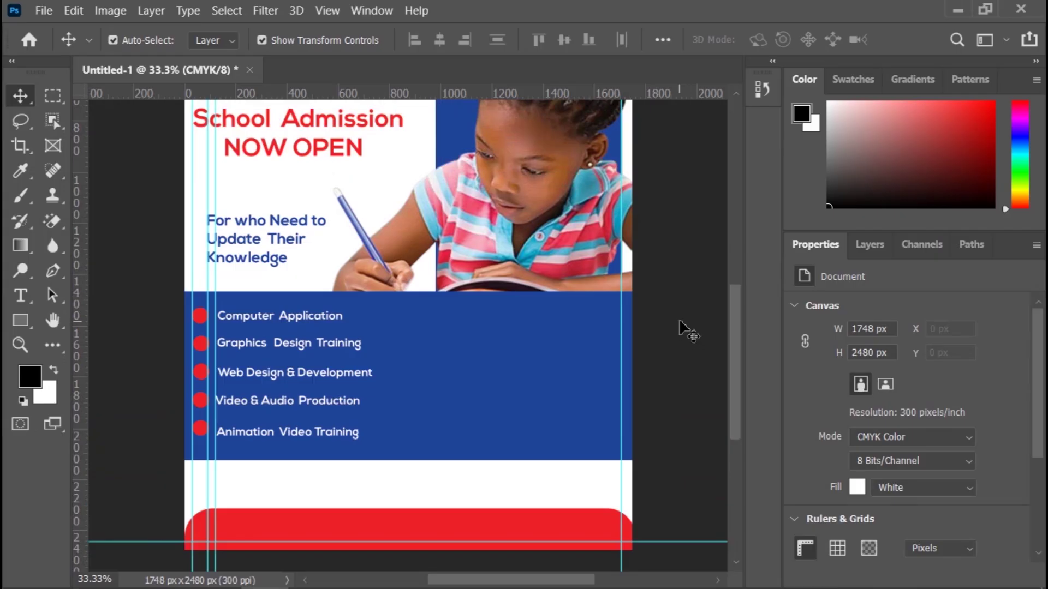
scroll(682, 330, up, 3)
scroll(692, 346, down, 2)
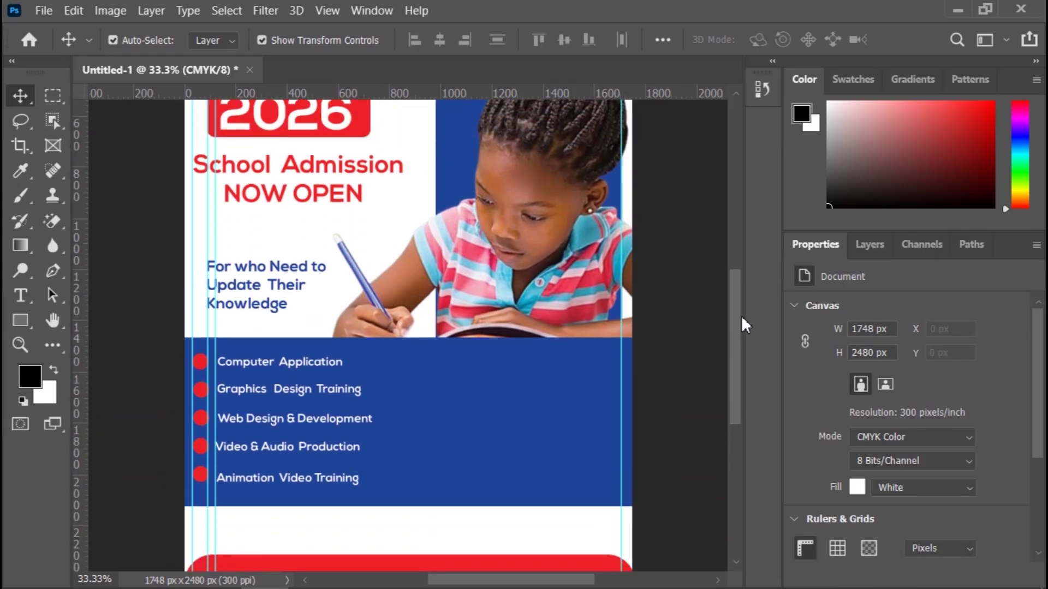
scroll(741, 316, down, 4)
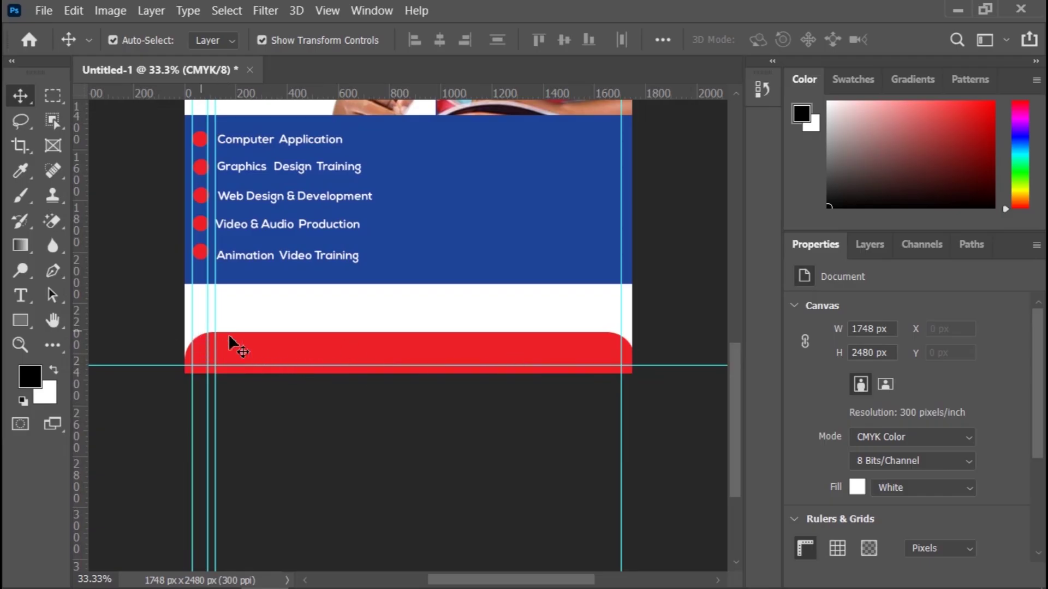
Step: Drag the black phone icon pngwing.com (04) from the ICON folder onto the Photoshop canvas
mouse_move(262, 584)
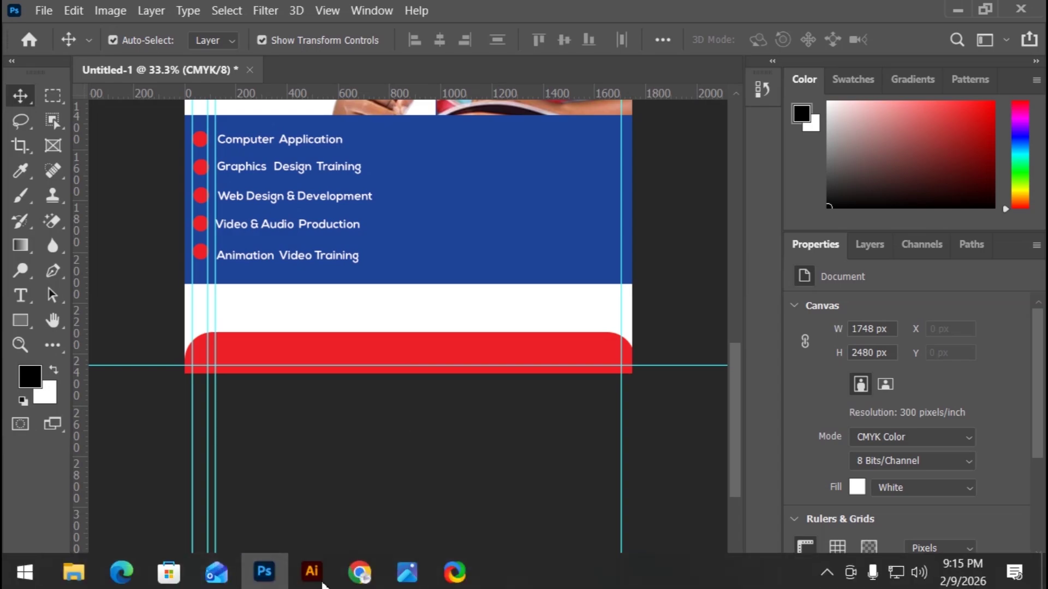
click(81, 578)
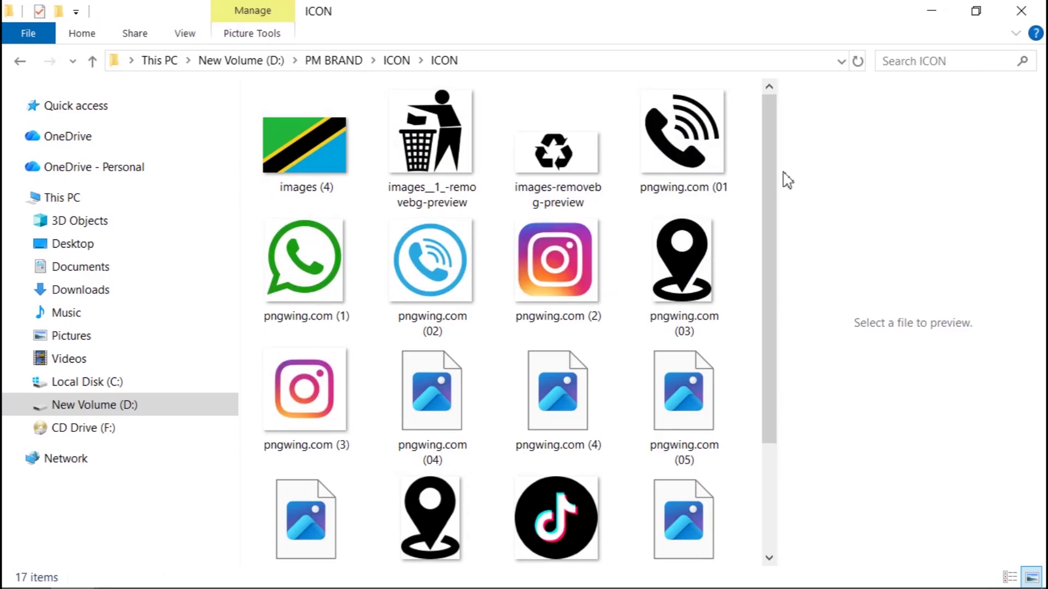
drag(771, 162, 765, 400)
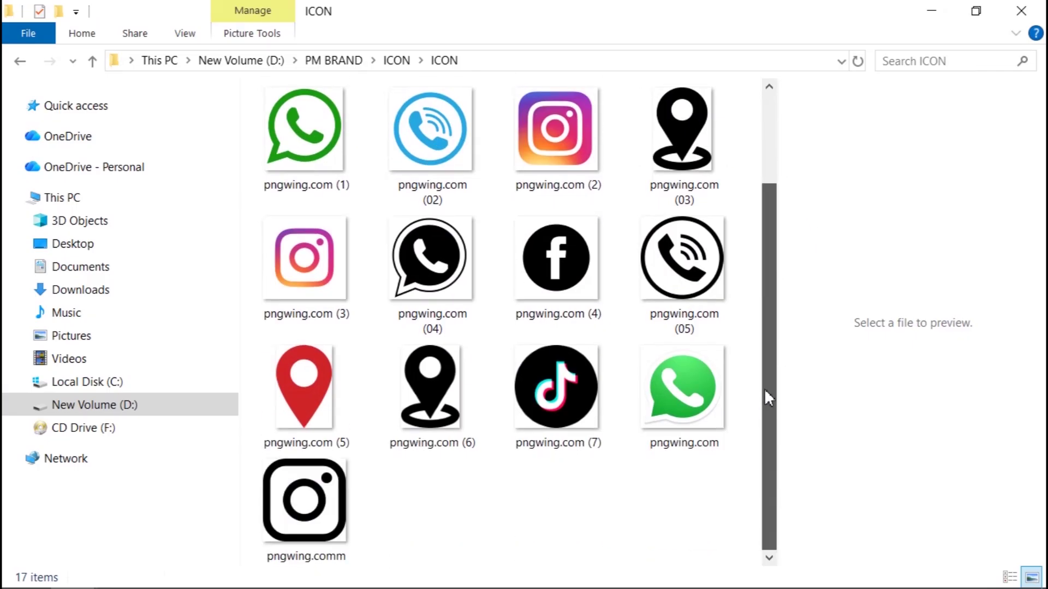
drag(782, 269, 773, 385)
click(424, 279)
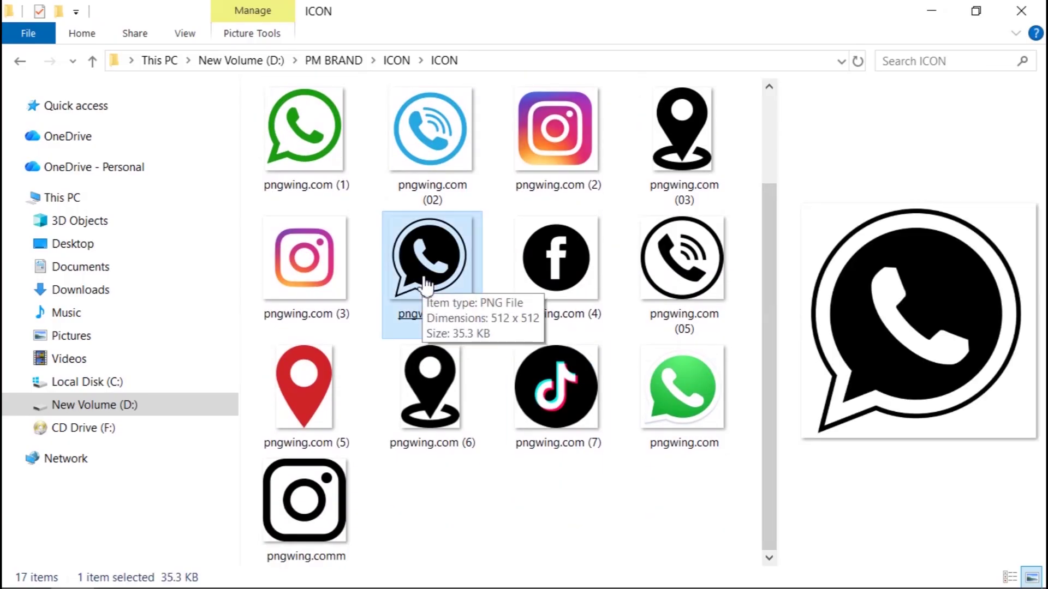
drag(427, 284, 349, 578)
drag(375, 586, 468, 322)
drag(430, 275, 313, 531)
drag(367, 364, 371, 349)
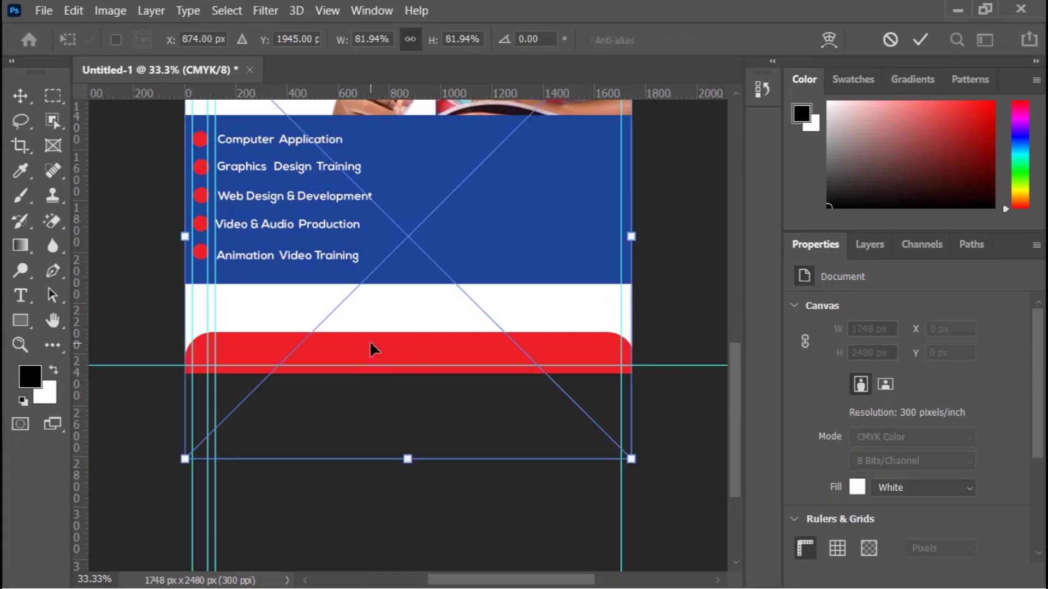
Step: Scale the phone icon to about 78 × 84 px and set it at the red footer's left end
drag(633, 460, 352, 259)
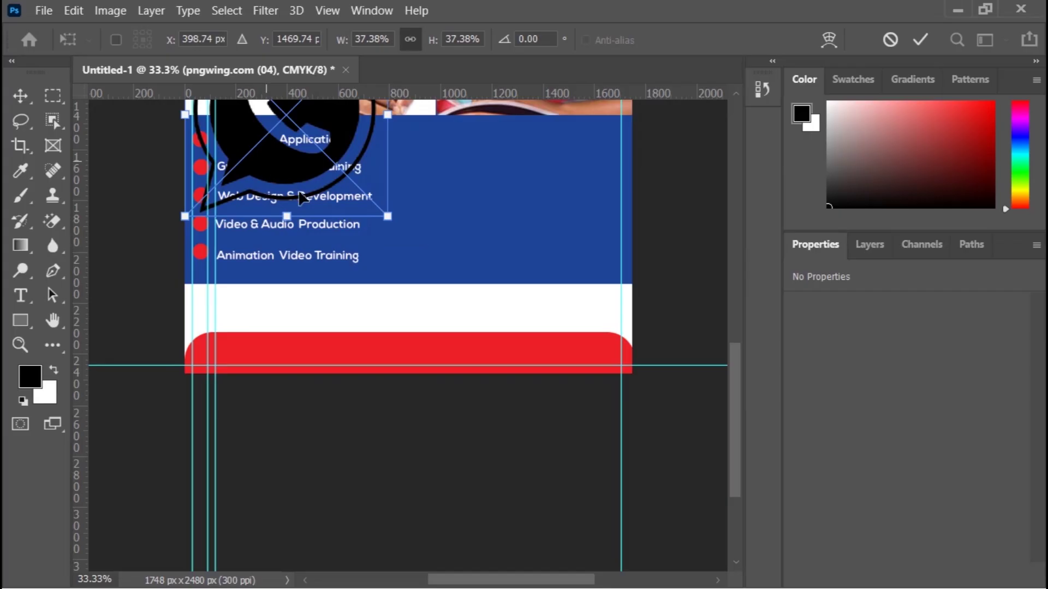
drag(301, 197, 442, 296)
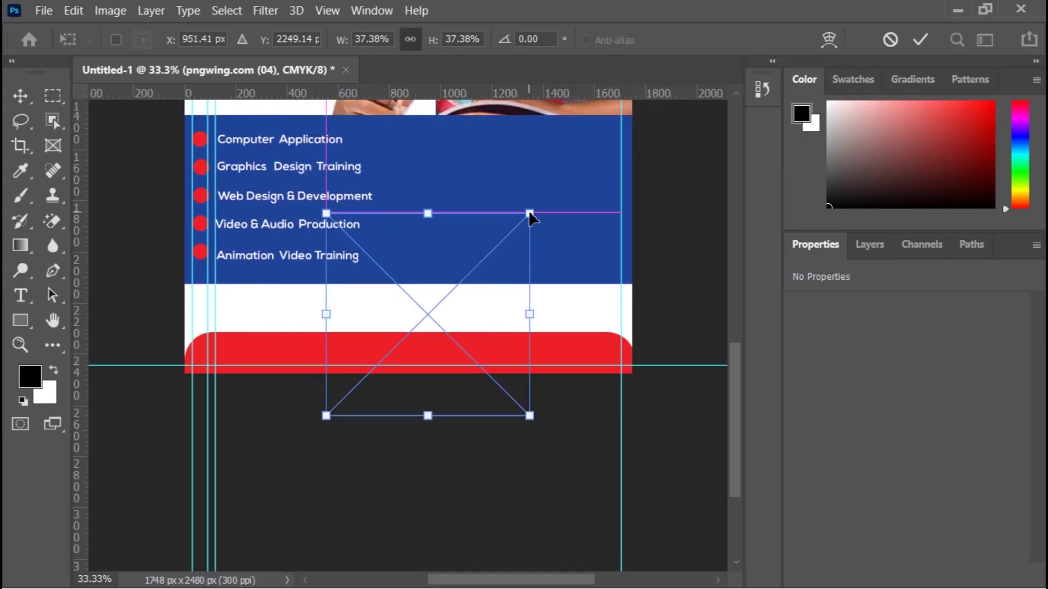
drag(530, 217, 239, 337)
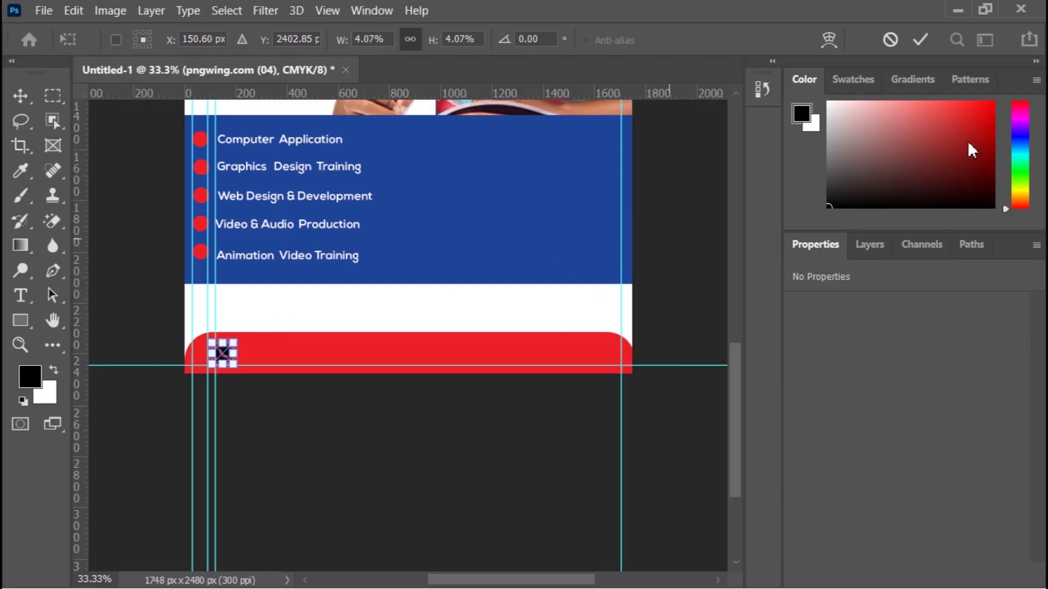
click(920, 39)
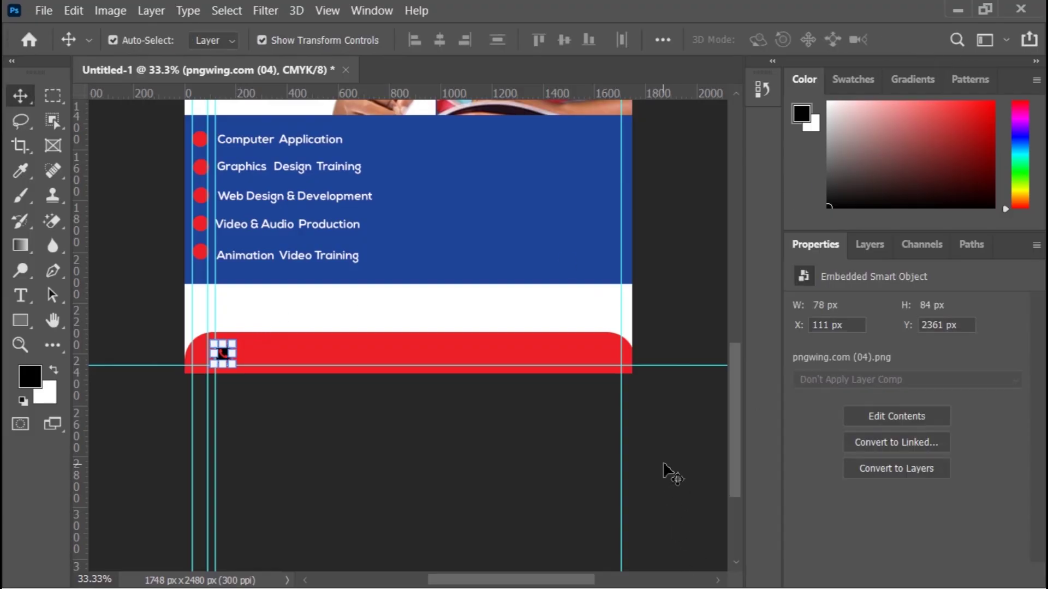
click(672, 472)
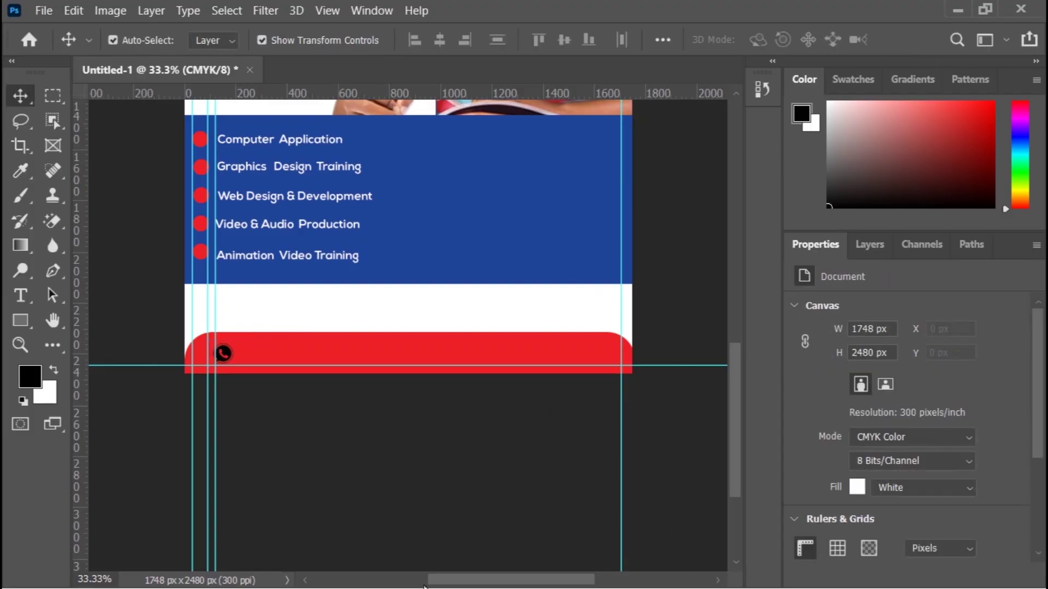
click(224, 355)
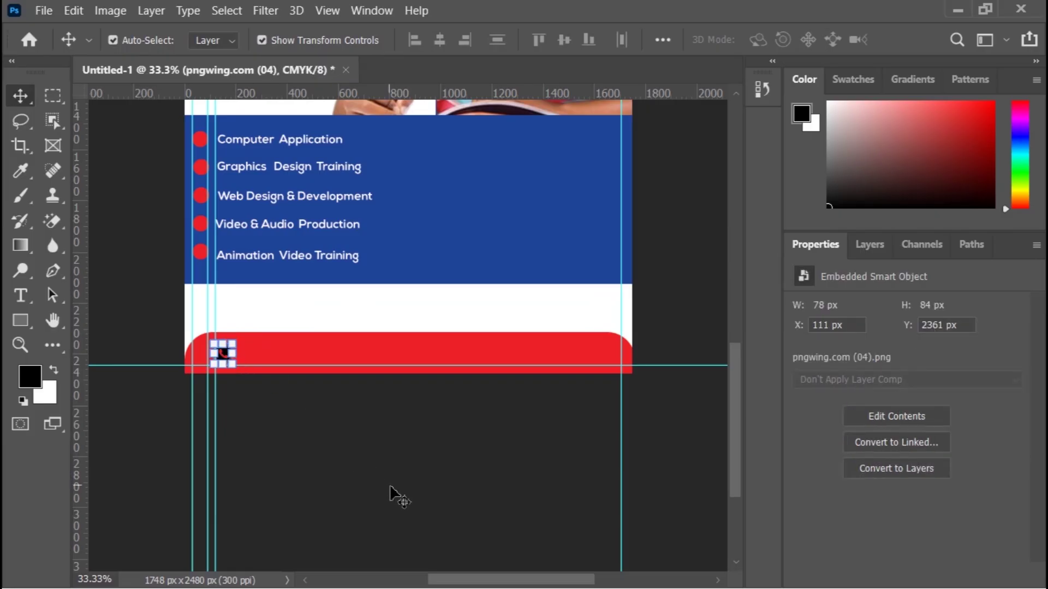
key(Left)
key(Left)
key(Left)
key(Left)
key(Left)
key(Left)
key(Left)
key(Left)
key(Left)
key(Left)
key(Left)
key(Left)
key(Left)
key(Left)
key(Left)
key(Left)
key(Left)
key(Left)
key(Left)
key(Left)
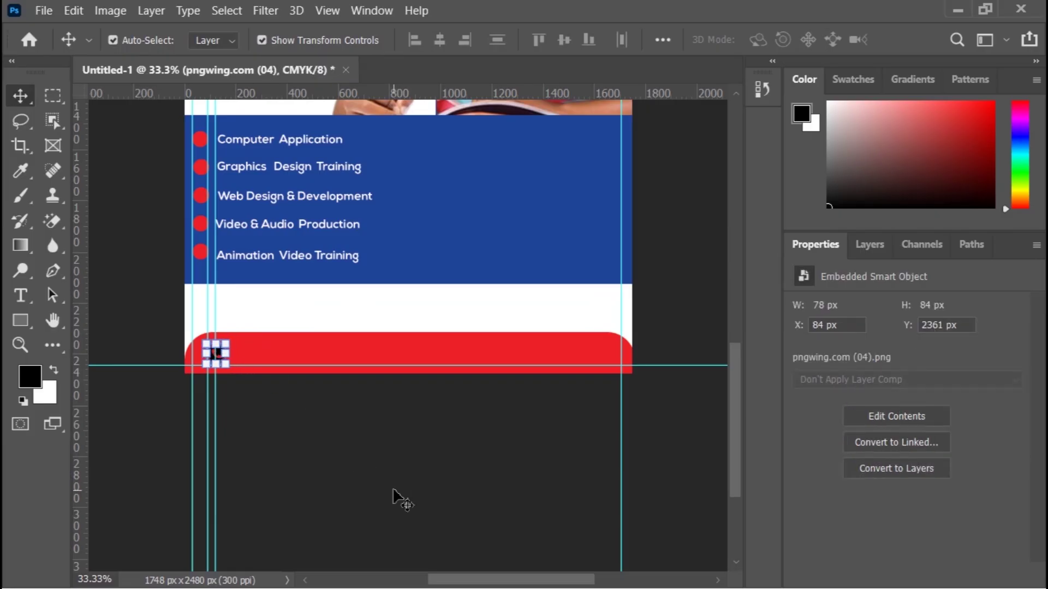
click(393, 490)
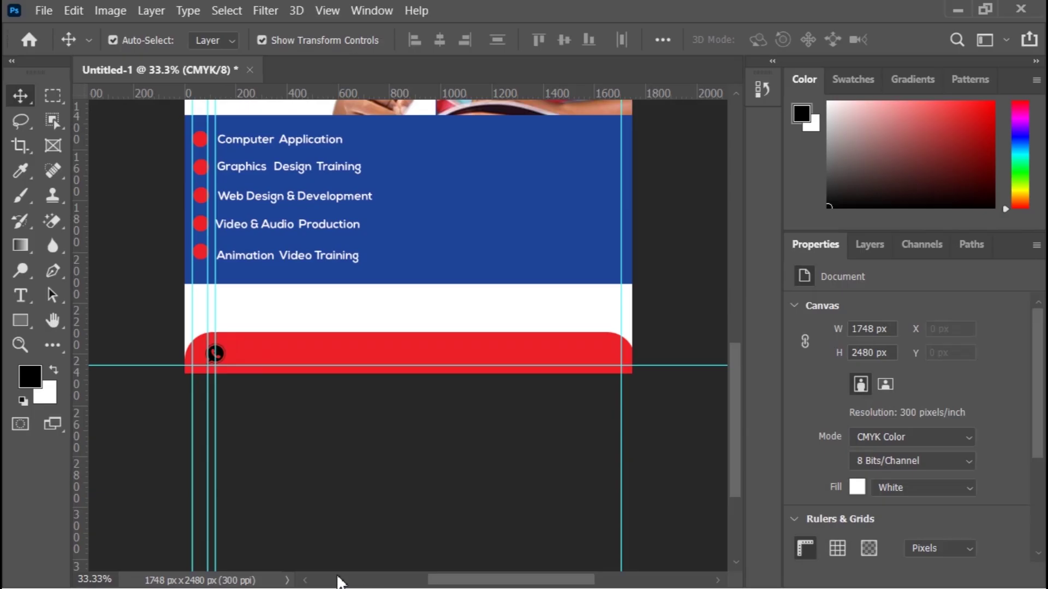
Step: Drag the ringing phone icon pngwing.com (05) from the ICON folder toward Photoshop
click(952, 9)
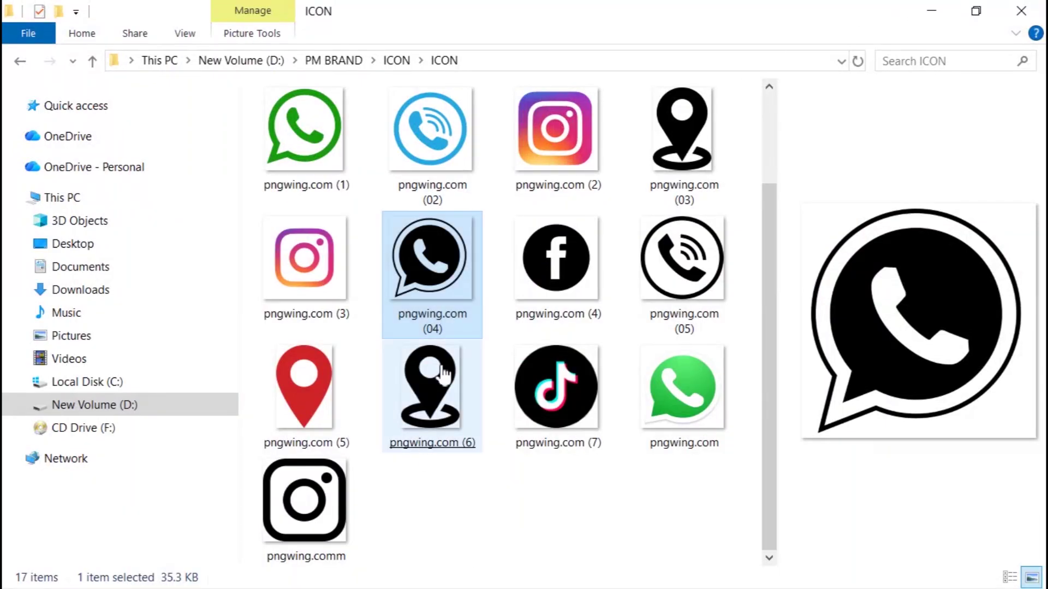
click(682, 262)
drag(697, 313, 395, 391)
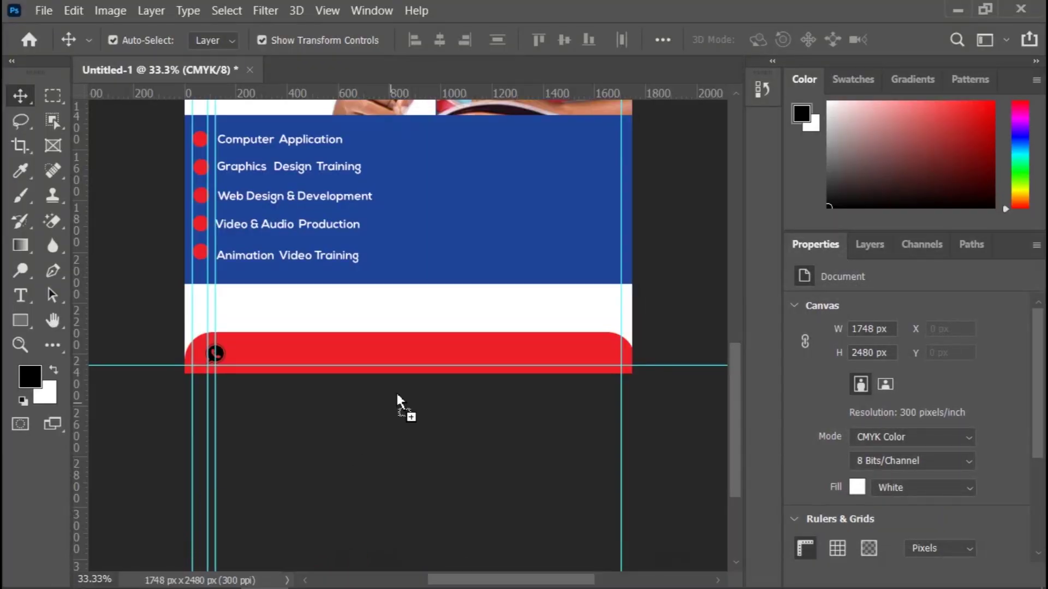
Step: Drop the ringing phone icon, scale it to 94 × 94 px, and place it right of the WhatsApp icon
drag(426, 316, 425, 315)
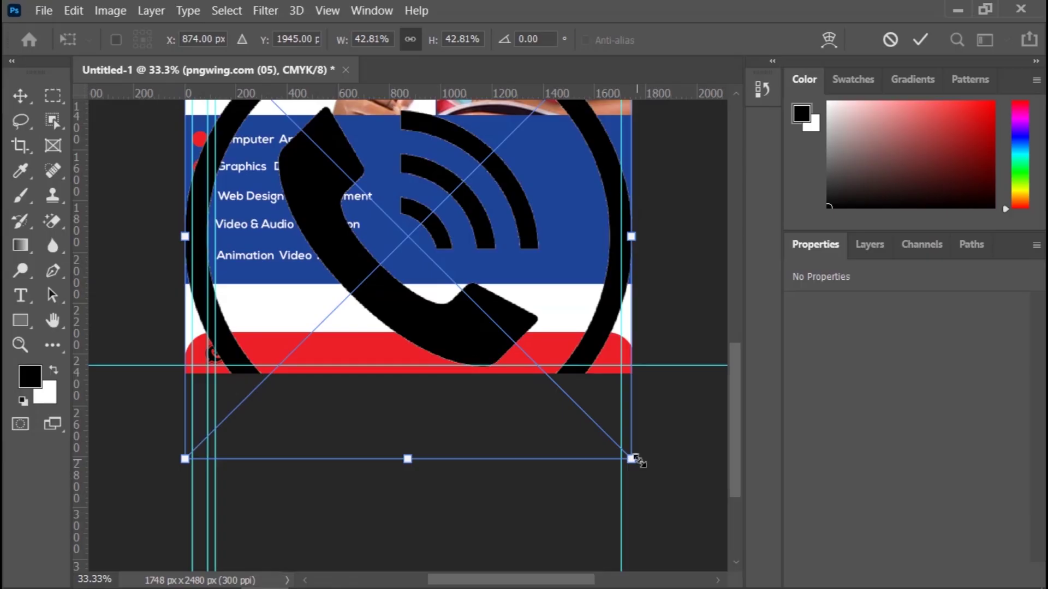
drag(636, 460, 369, 191)
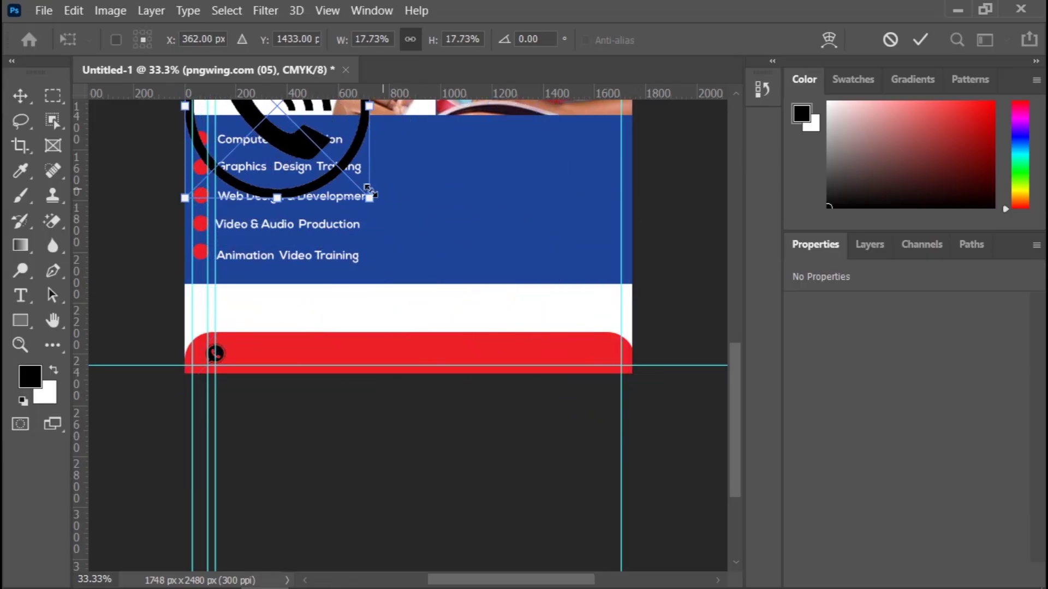
drag(304, 163, 533, 402)
drag(595, 442, 315, 337)
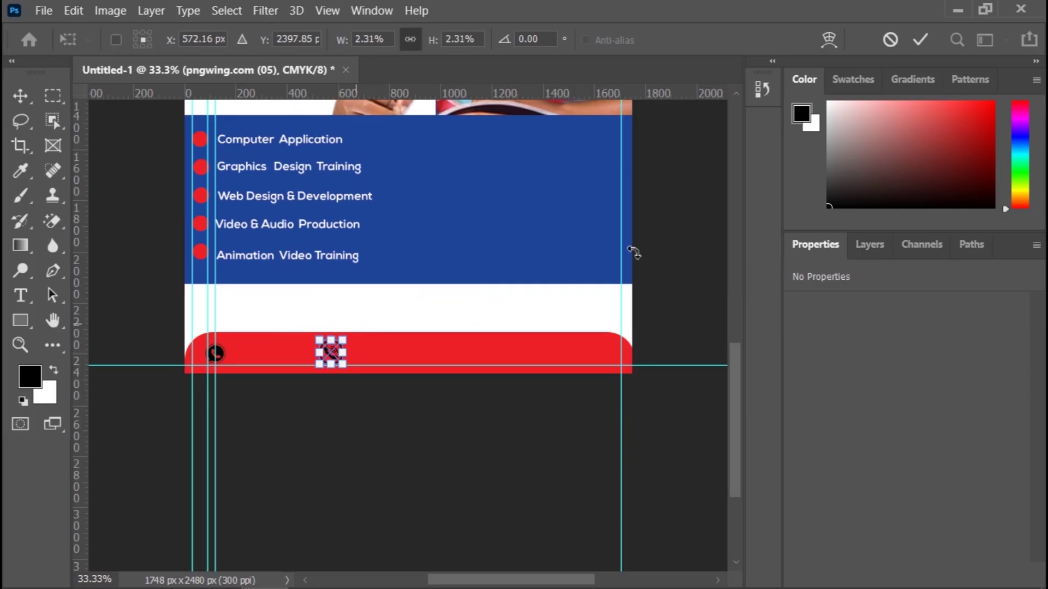
click(920, 39)
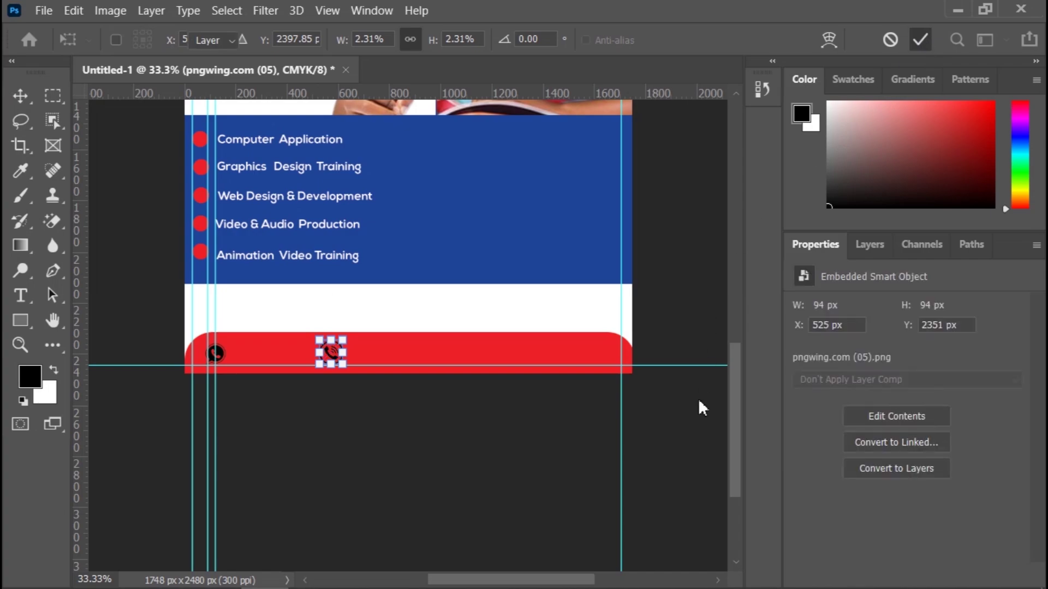
click(689, 443)
Step: Select the Facebook pngwing.com (4) and Instagram pngwing.comm icon files and drag them into the flyer
mouse_move(235, 585)
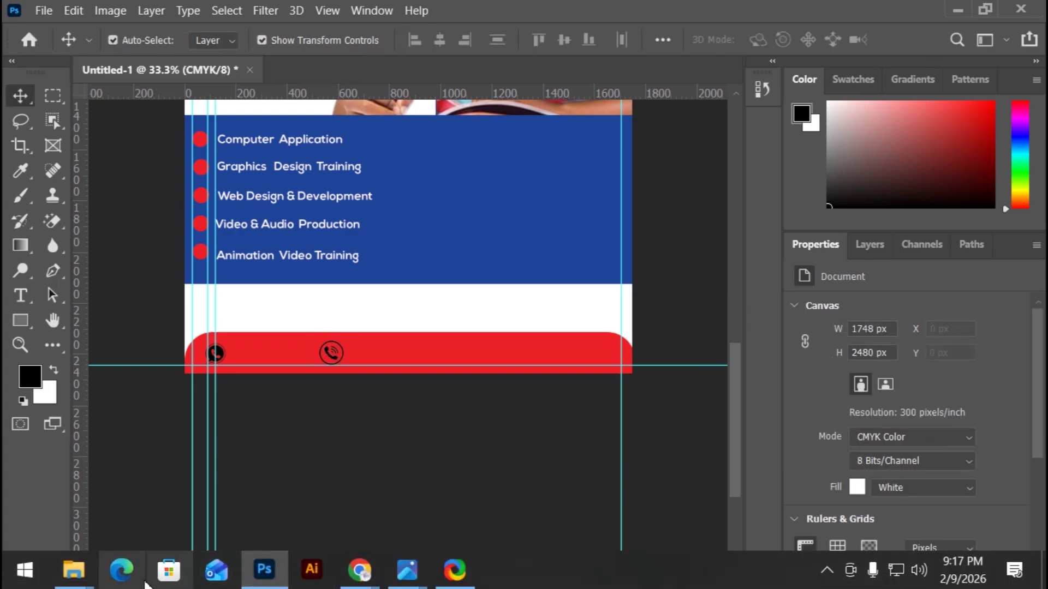
click(75, 570)
click(520, 247)
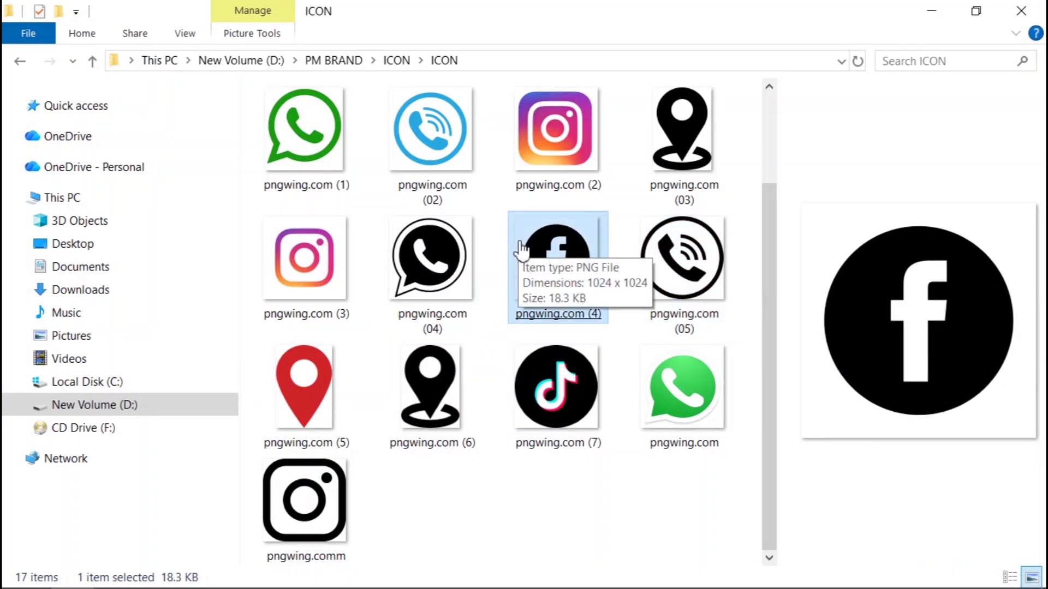
click(293, 501)
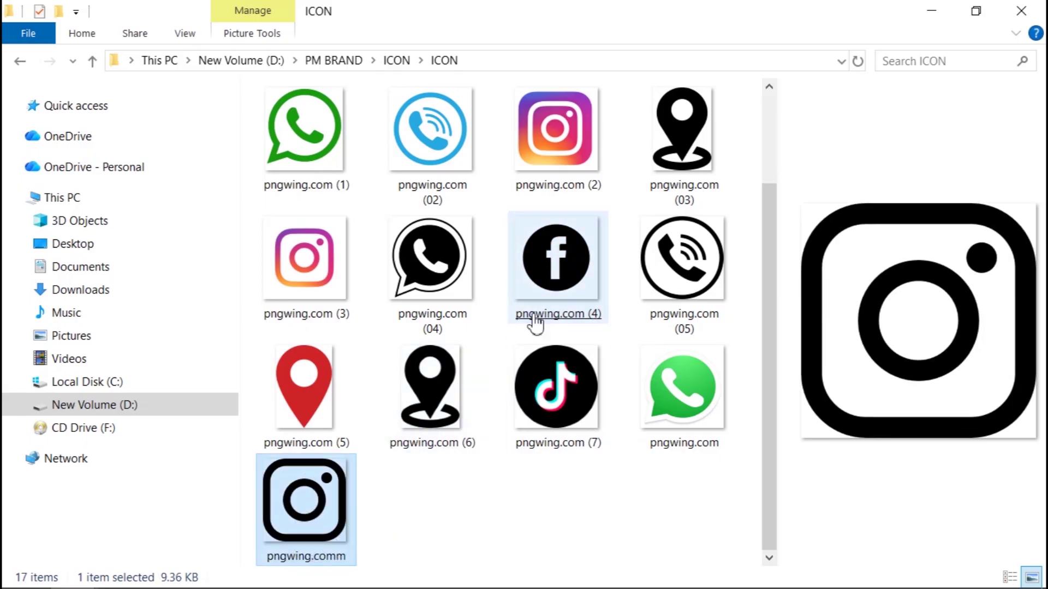
ctrl+click(570, 294)
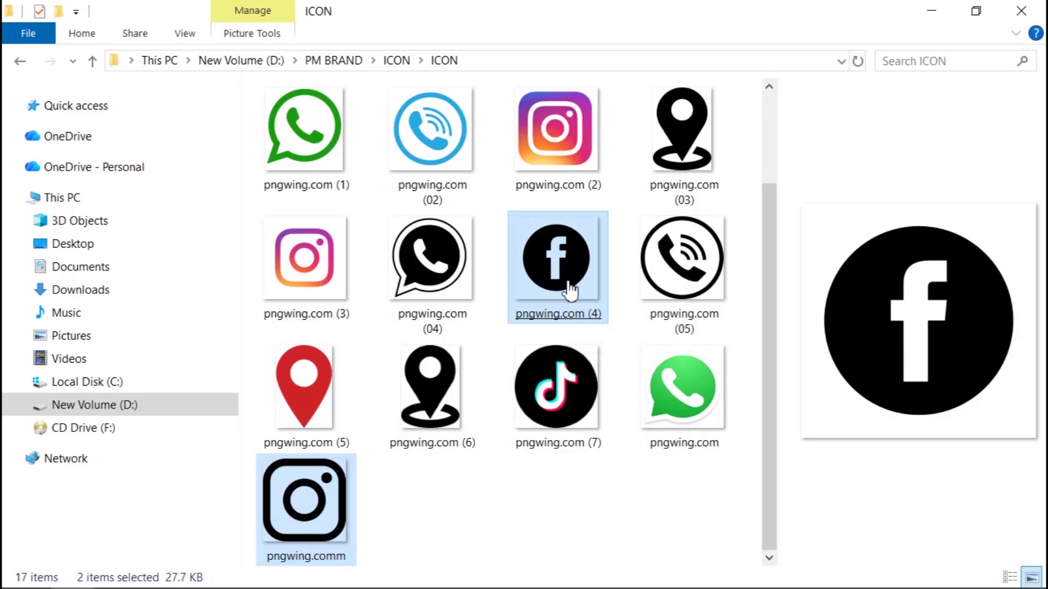
drag(569, 290, 451, 403)
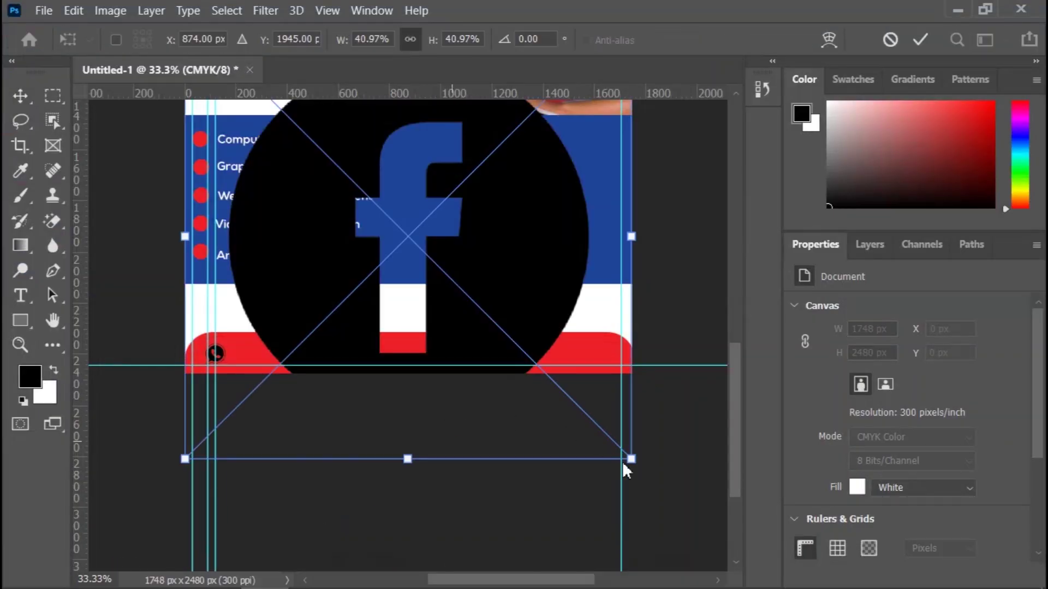
Step: Shrink the Facebook icon onto the red footer, then scale the Instagram icon down to 15.59%
drag(631, 460, 367, 196)
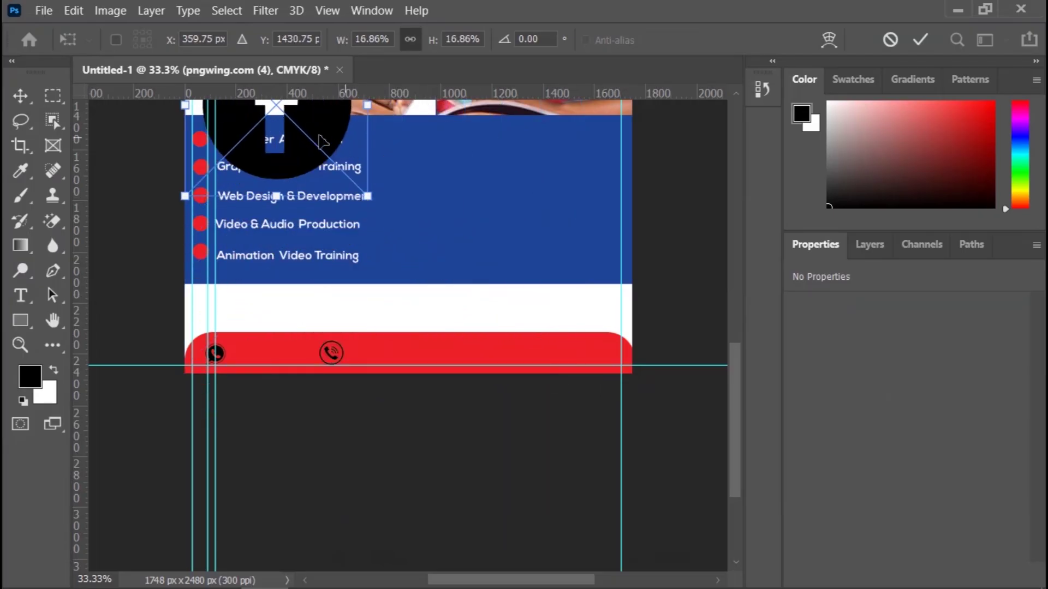
drag(423, 217, 522, 290)
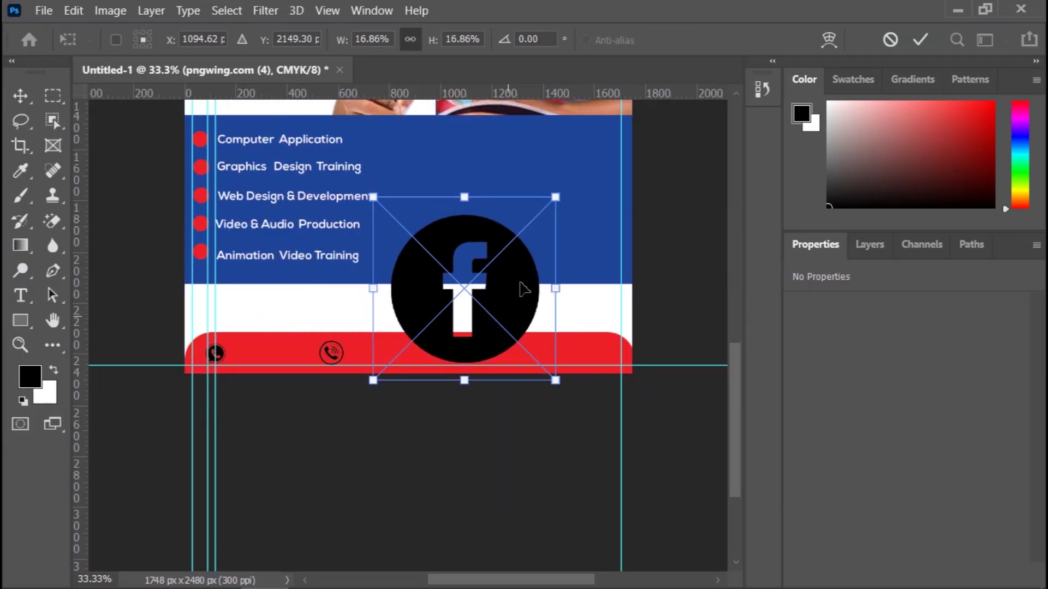
drag(556, 197, 470, 364)
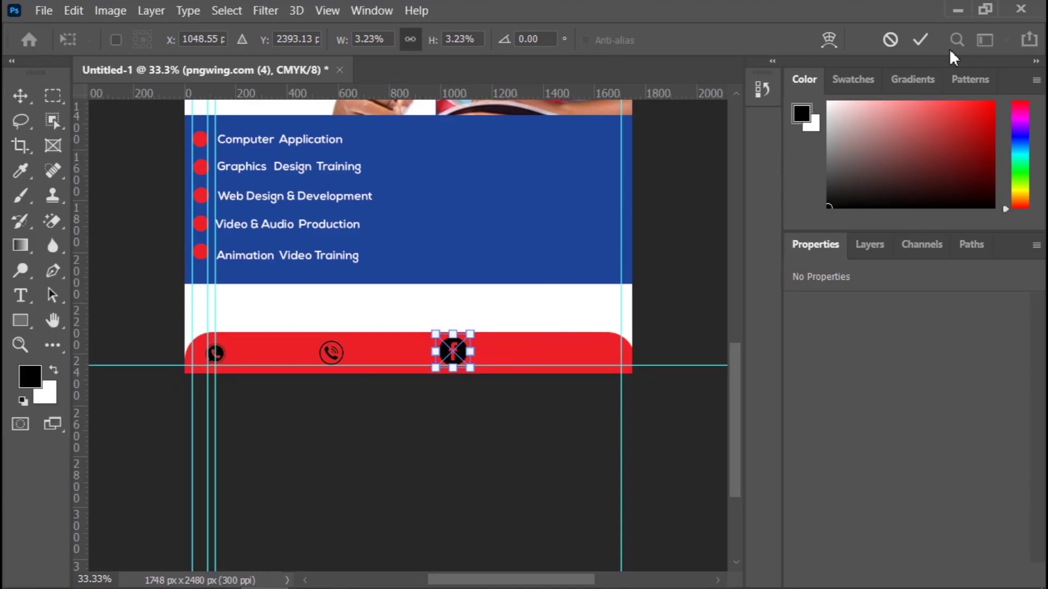
click(921, 38)
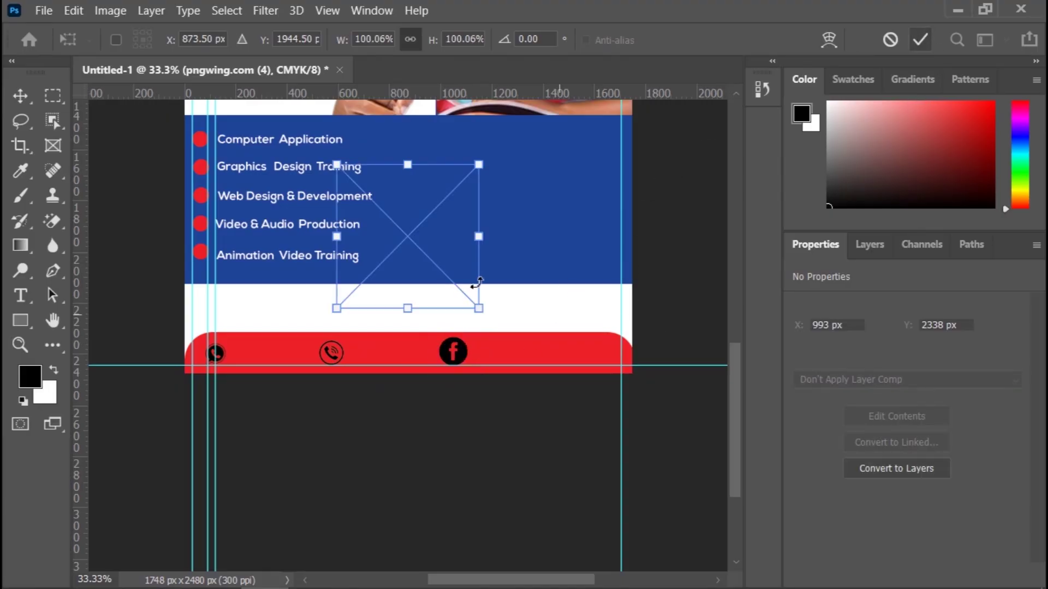
drag(479, 309, 493, 345)
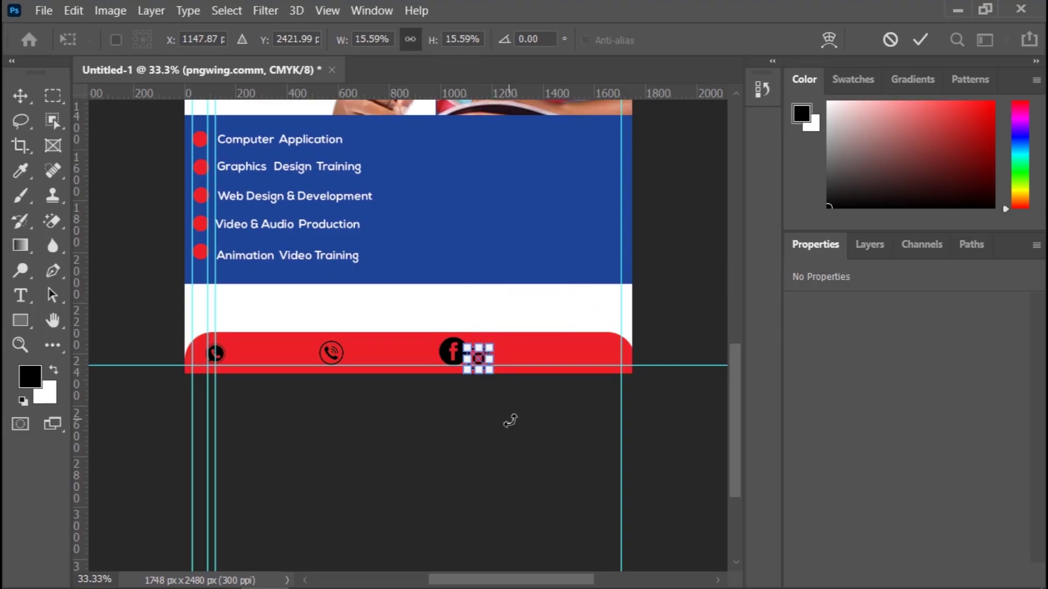
Step: Move the Instagram icon next to the Facebook icon in the footer
key(ctrl+plus)
key(ctrl+plus)
key(ctrl+plus)
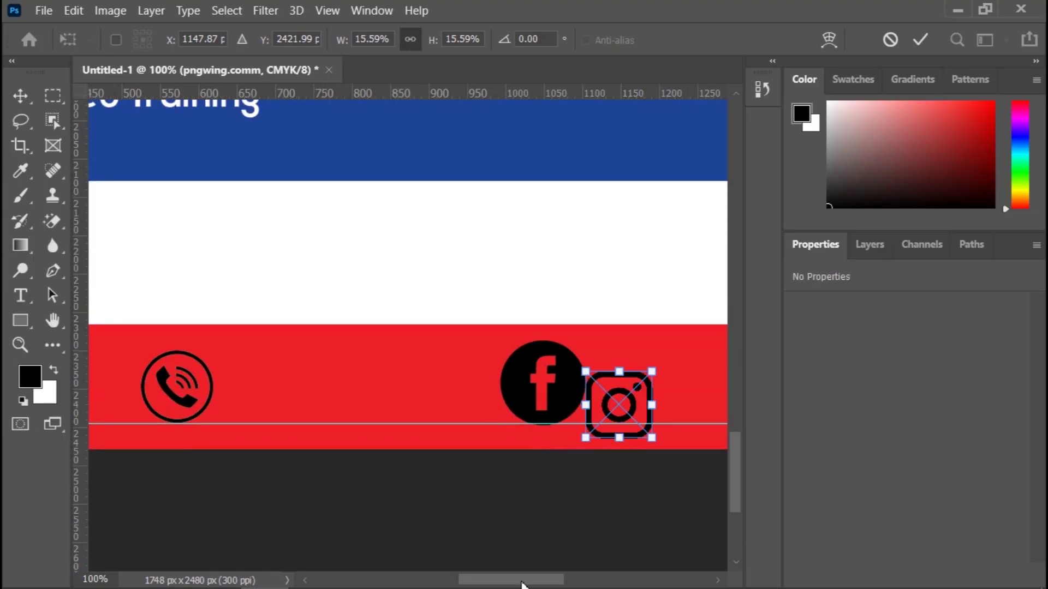
drag(521, 582, 541, 585)
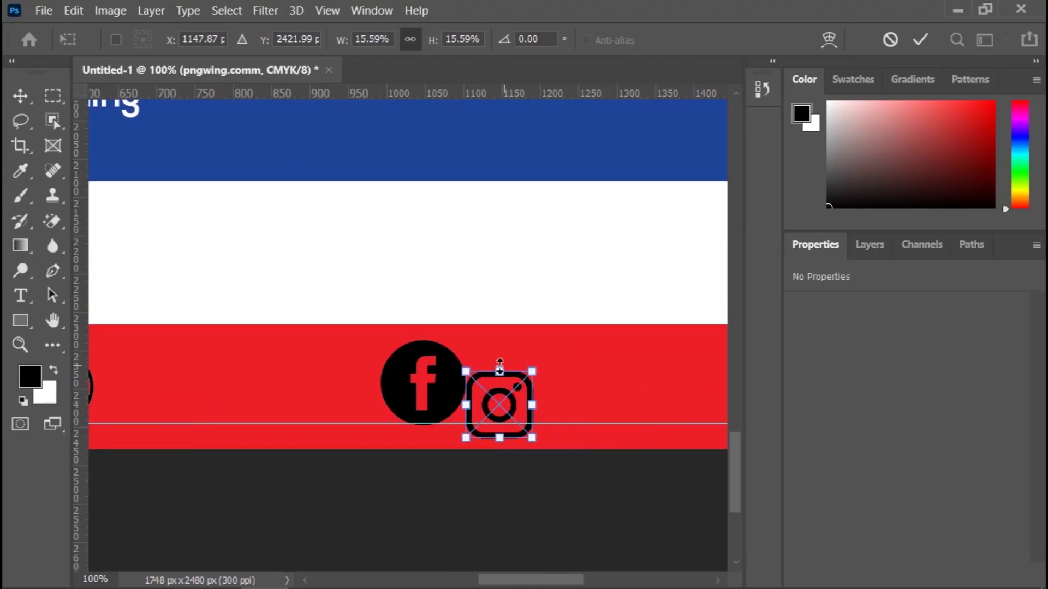
drag(517, 382, 522, 351)
click(920, 42)
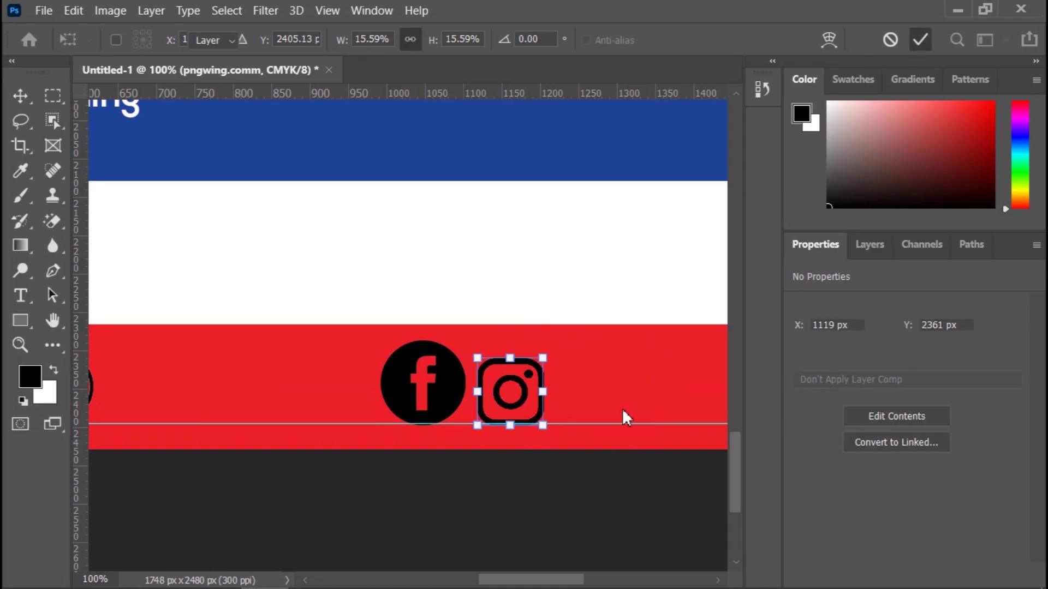
Step: Resize the Facebook and Instagram icons to match, with Instagram at 75 × 75 px
click(459, 382)
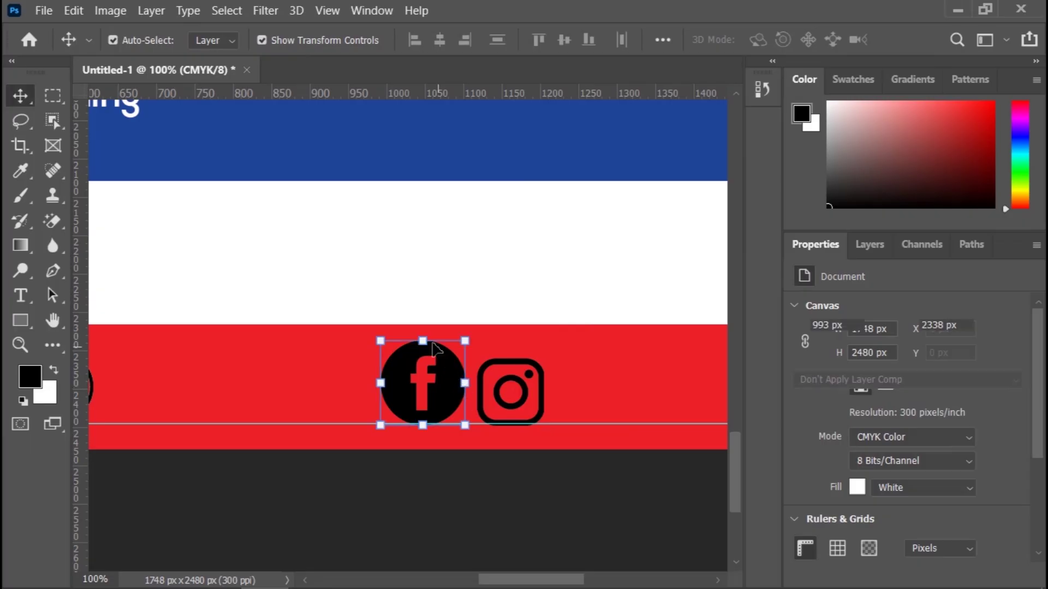
drag(466, 346, 450, 401)
click(920, 40)
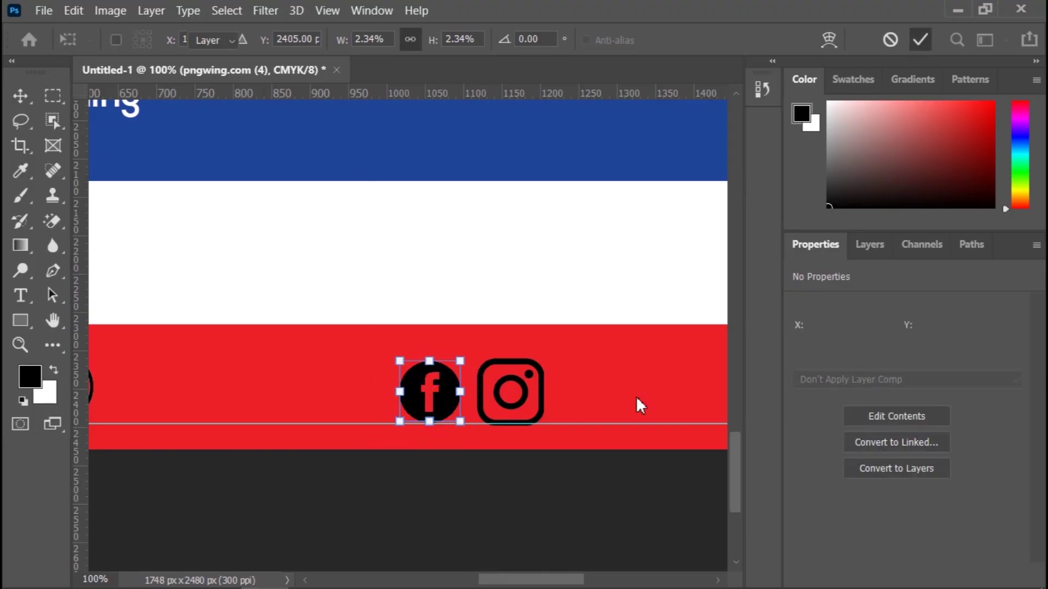
click(584, 495)
click(542, 382)
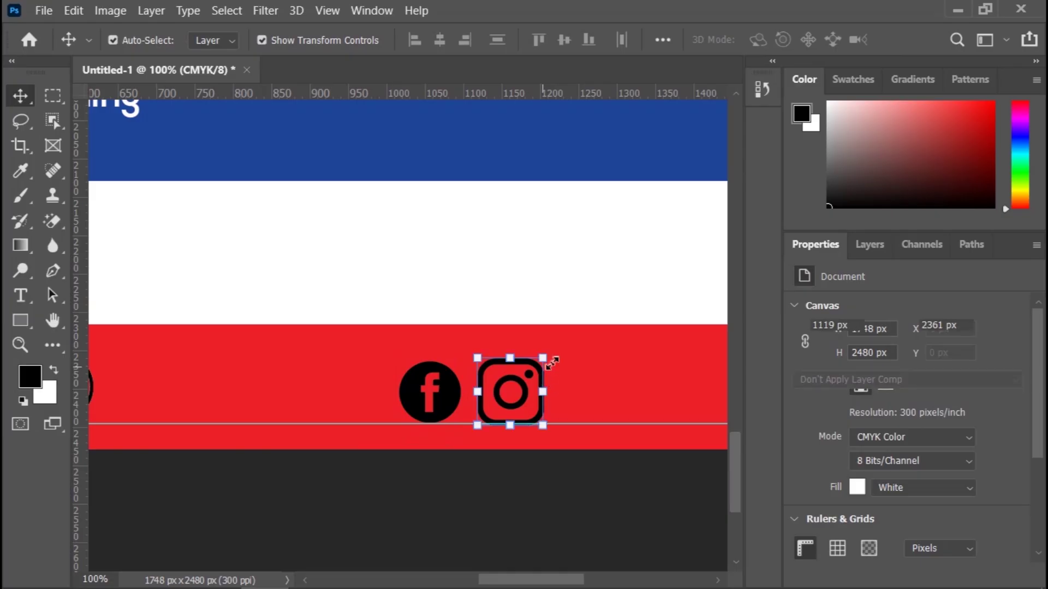
drag(545, 362, 535, 367)
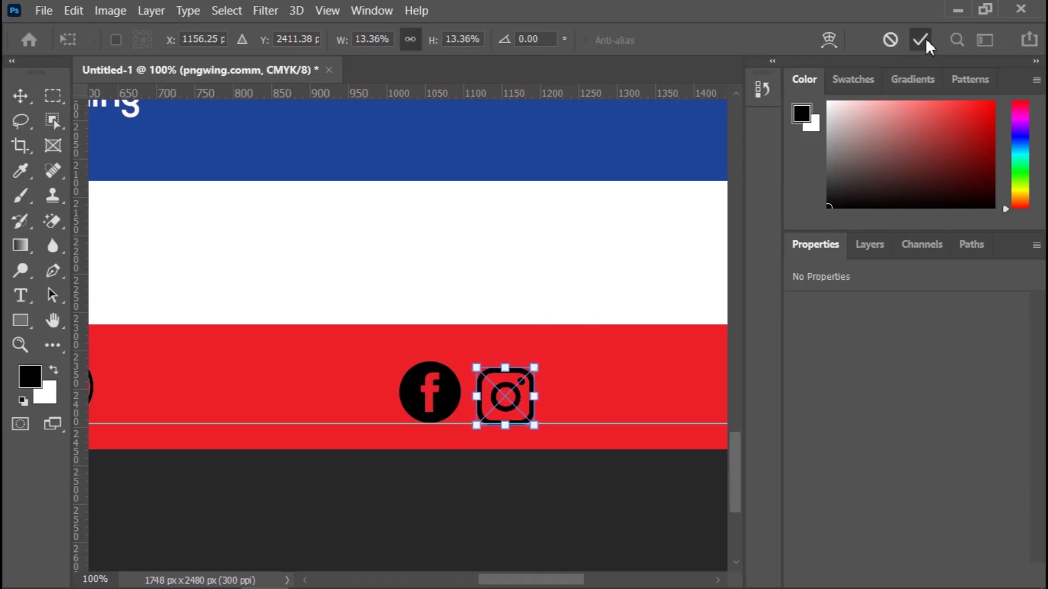
click(924, 39)
drag(566, 580, 472, 581)
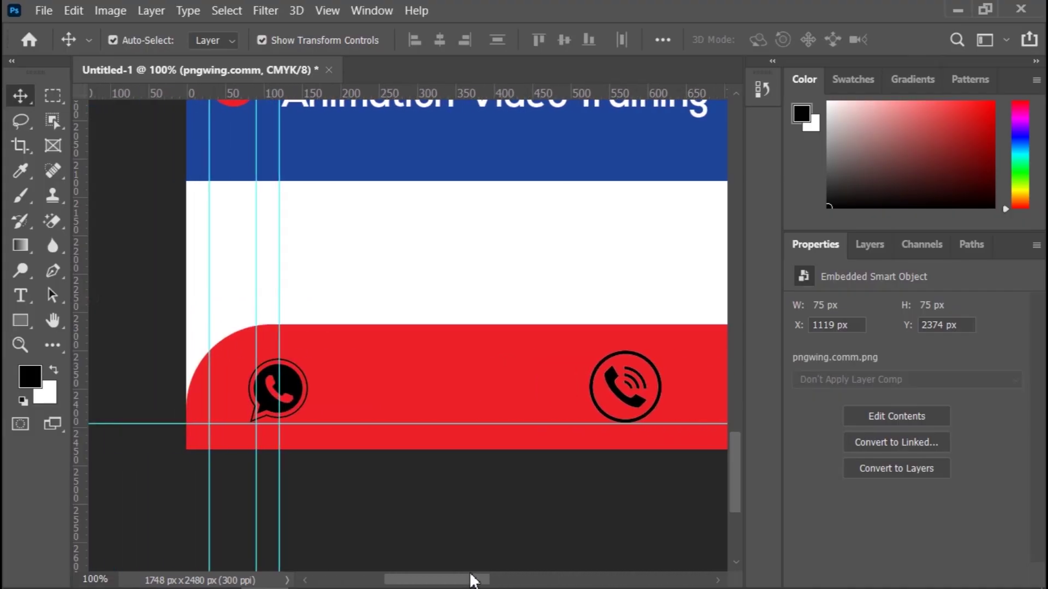
Step: Scale the circled phone icon down to about 82 px, then zoom out on the footer
click(628, 403)
key(ctrl+t)
drag(659, 352, 655, 363)
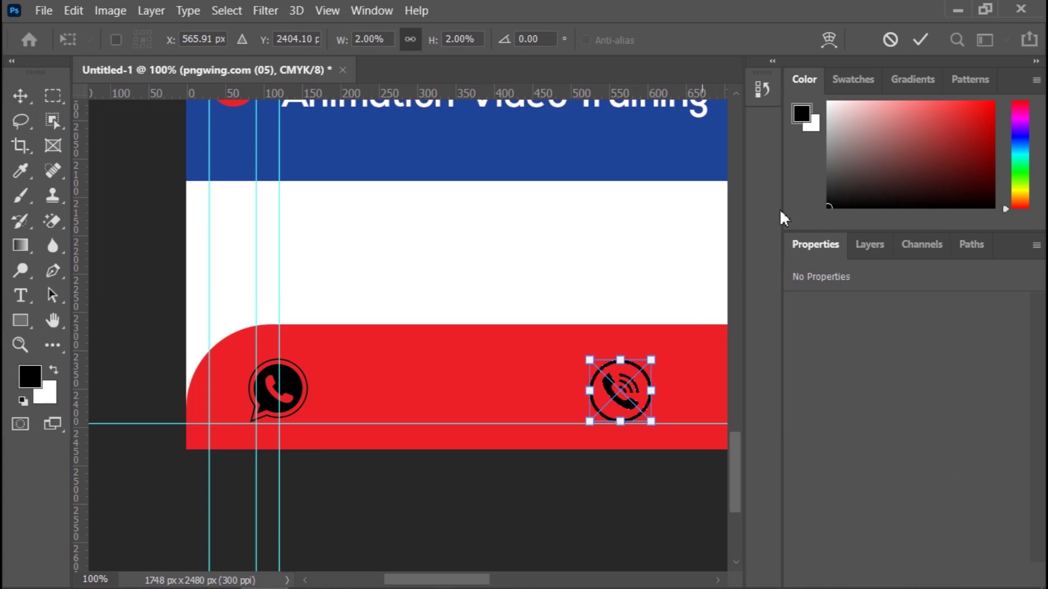
click(921, 39)
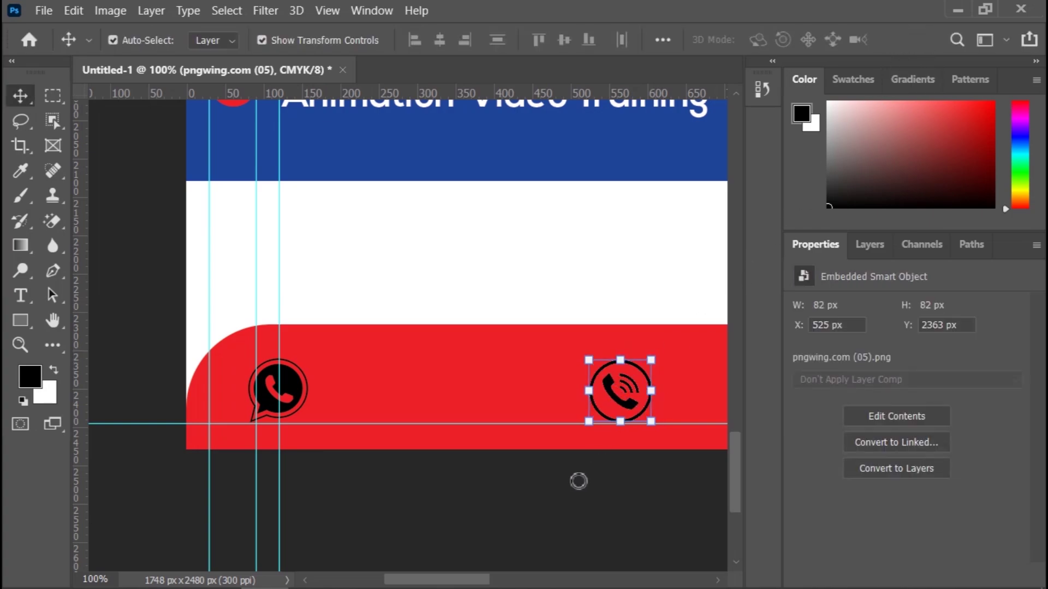
click(564, 506)
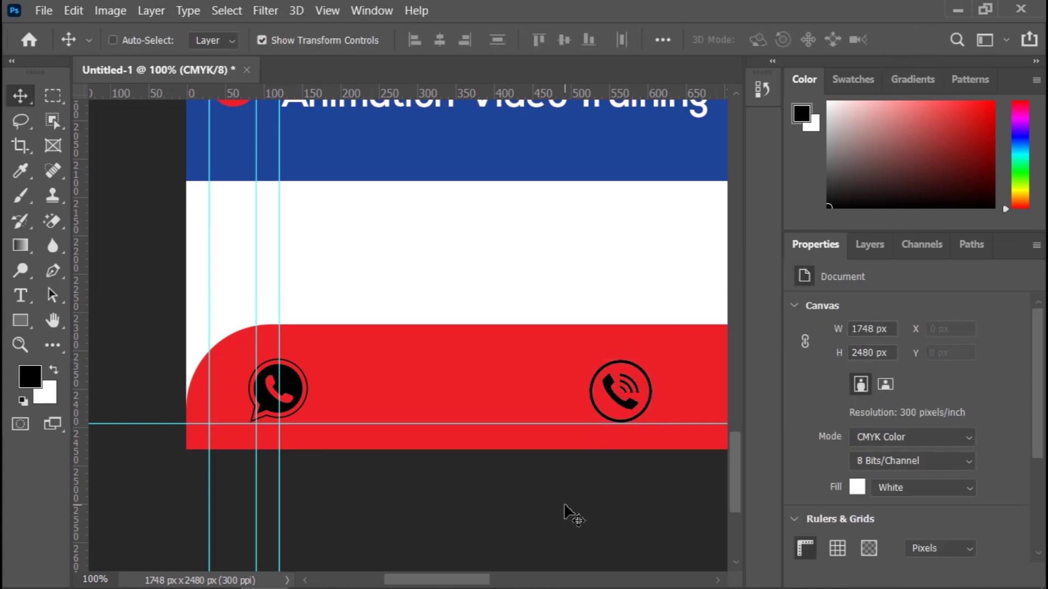
scroll(565, 513, down, 4)
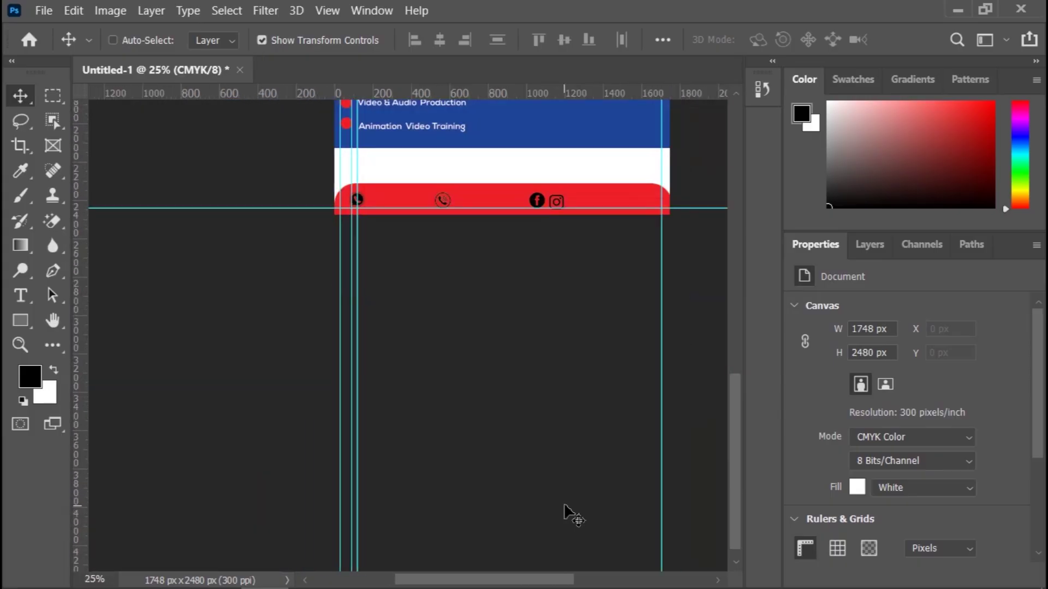
scroll(567, 513, up, 2)
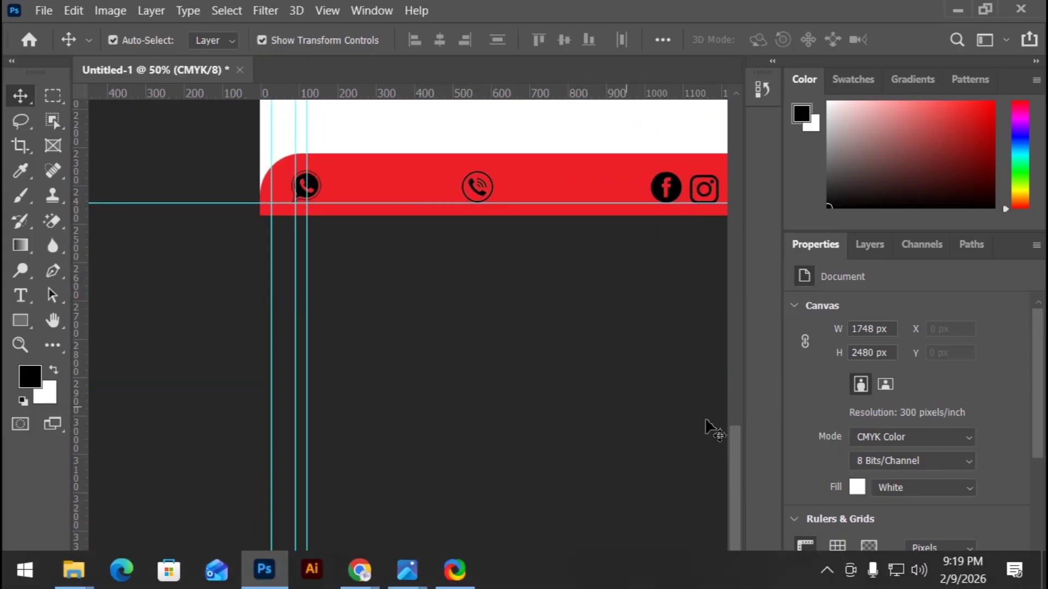
drag(732, 495, 734, 479)
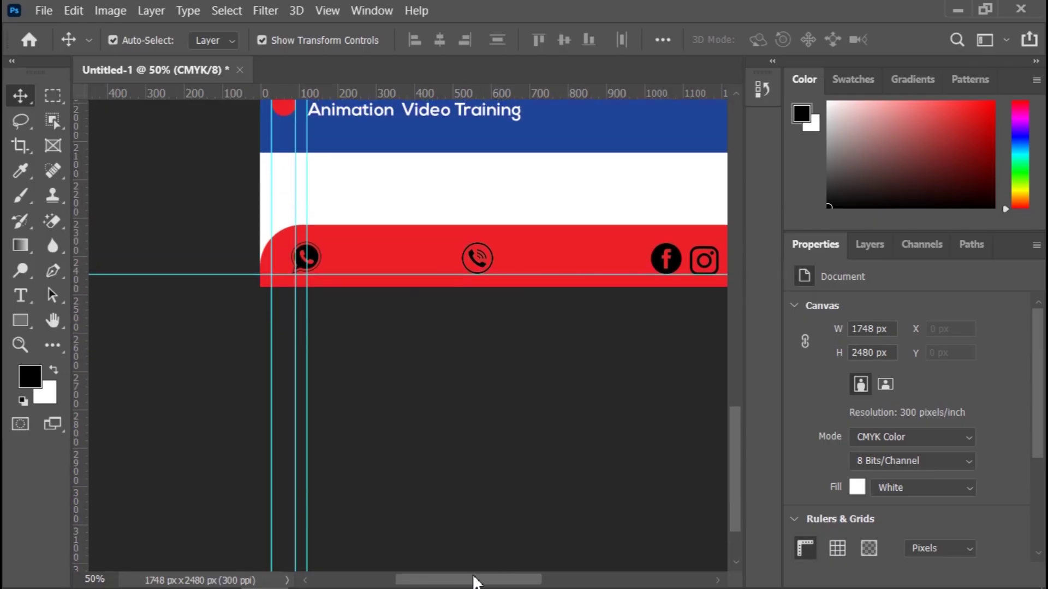
mouse_move(473, 580)
mouse_down()
mouse_move(504, 580)
mouse_move(487, 580)
mouse_up()
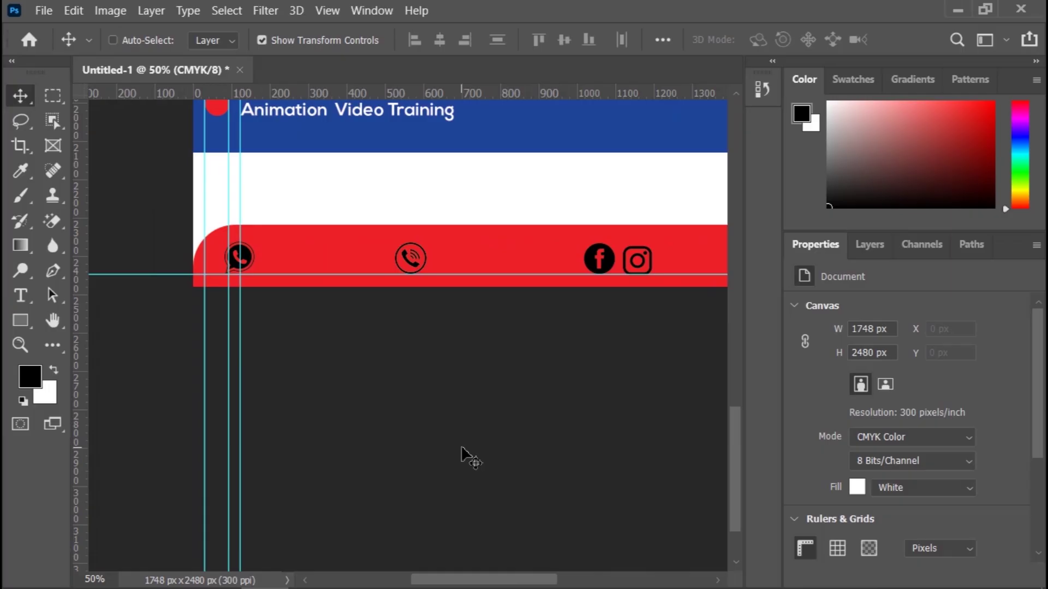
key(ctrl+minus)
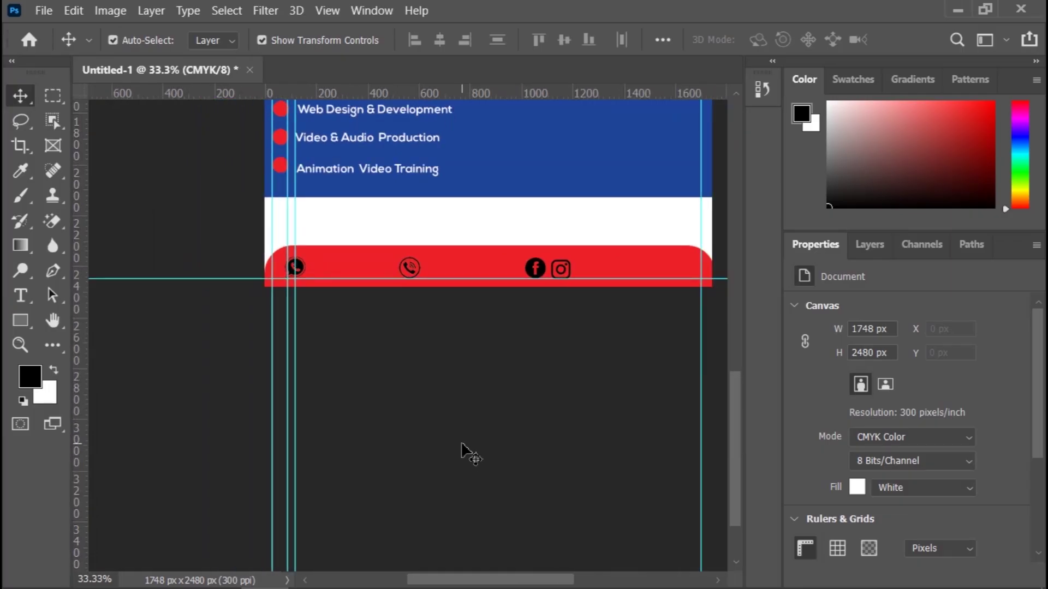
Step: Select the WhatsApp icon in the footer and show its layer in the Layers panel
key(ctrl+plus)
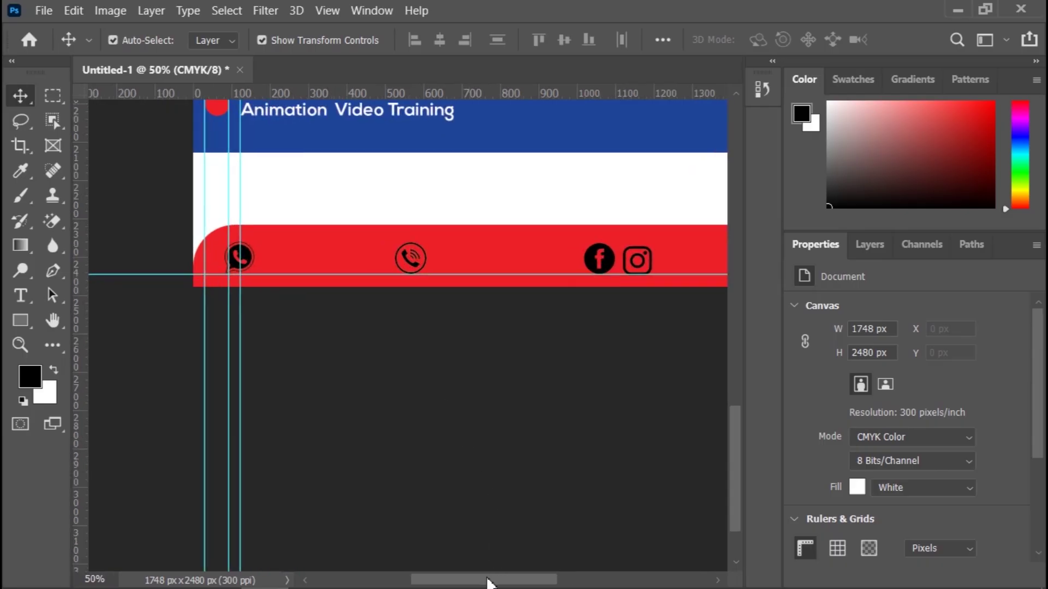
drag(487, 583, 505, 581)
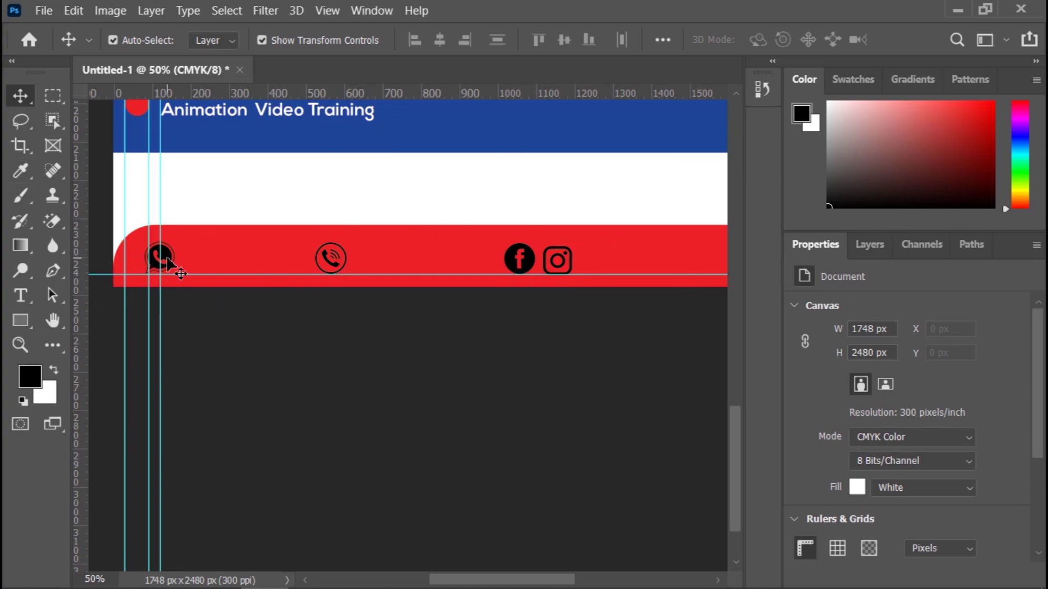
click(167, 259)
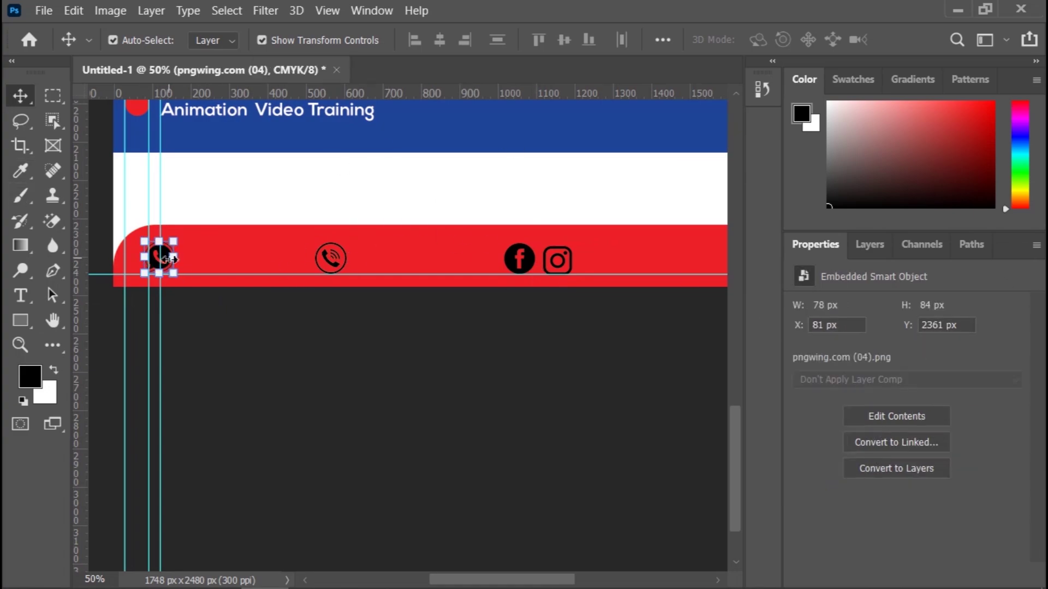
click(865, 248)
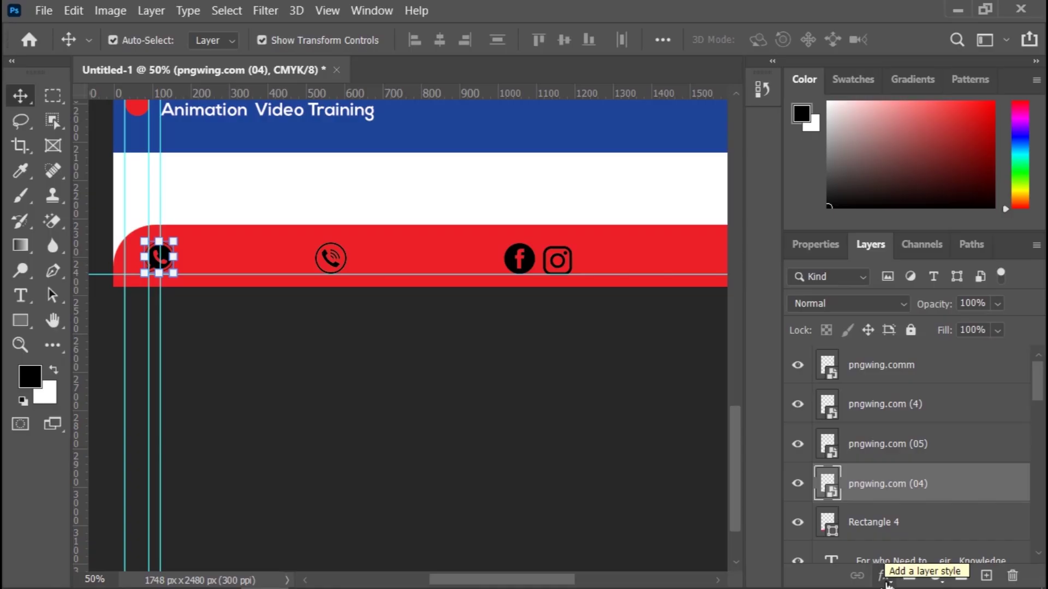
Step: Open the fx layer-style menu for the pngwing.com (04) layer
click(884, 575)
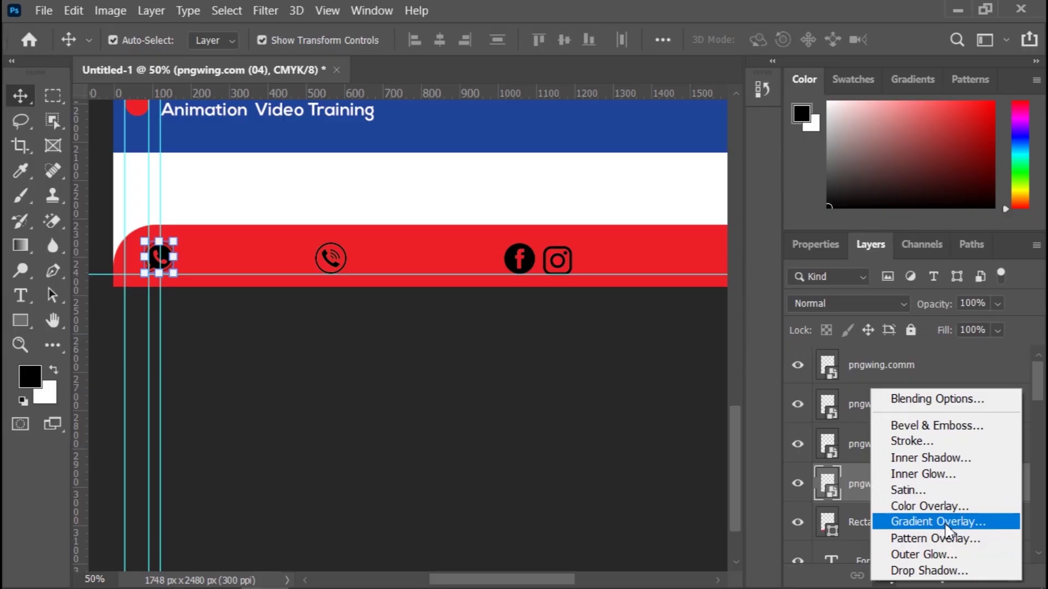
Step: Give the pngwing.com (04) layer a white Color Overlay instead of a Gradient Overlay
click(945, 518)
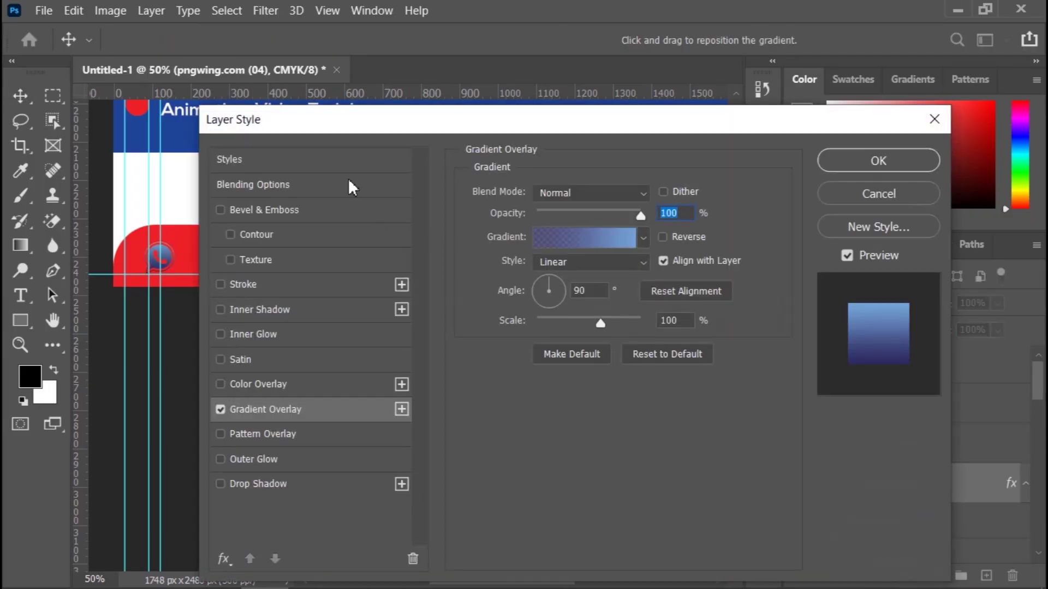
drag(351, 125, 552, 101)
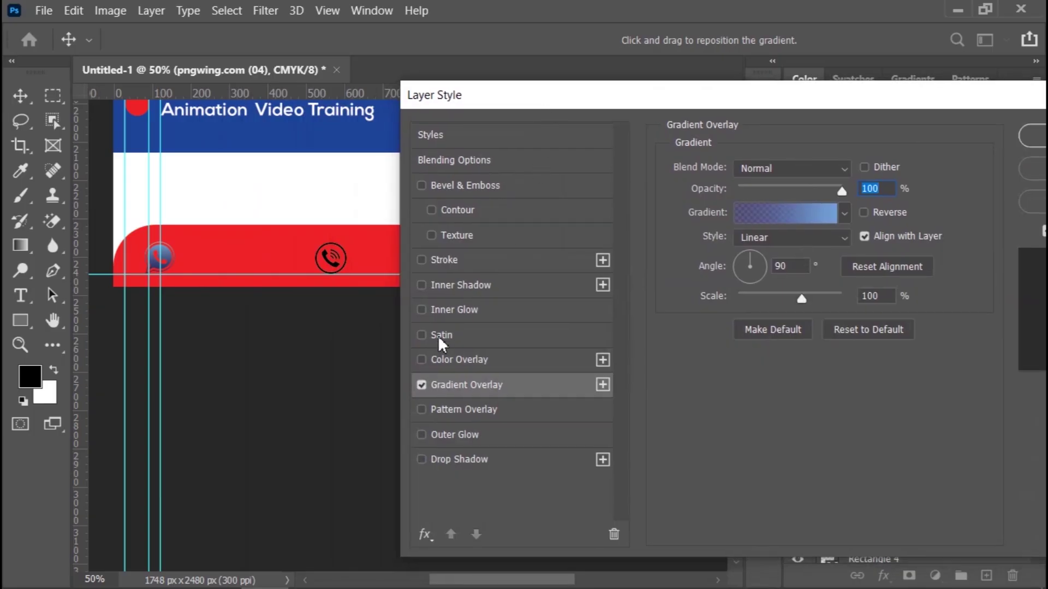
click(420, 385)
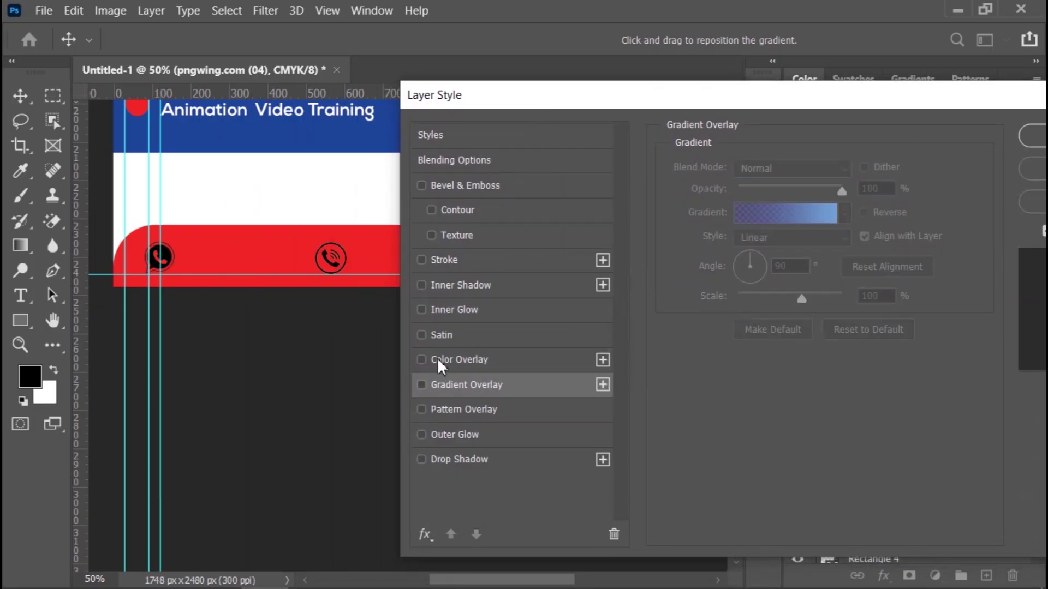
click(437, 358)
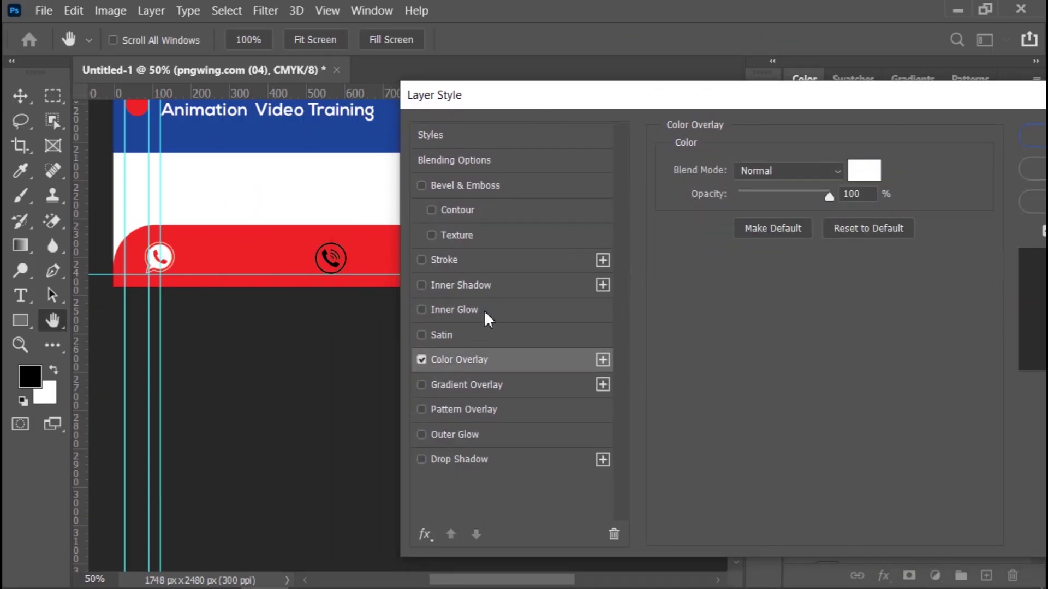
drag(802, 103, 715, 129)
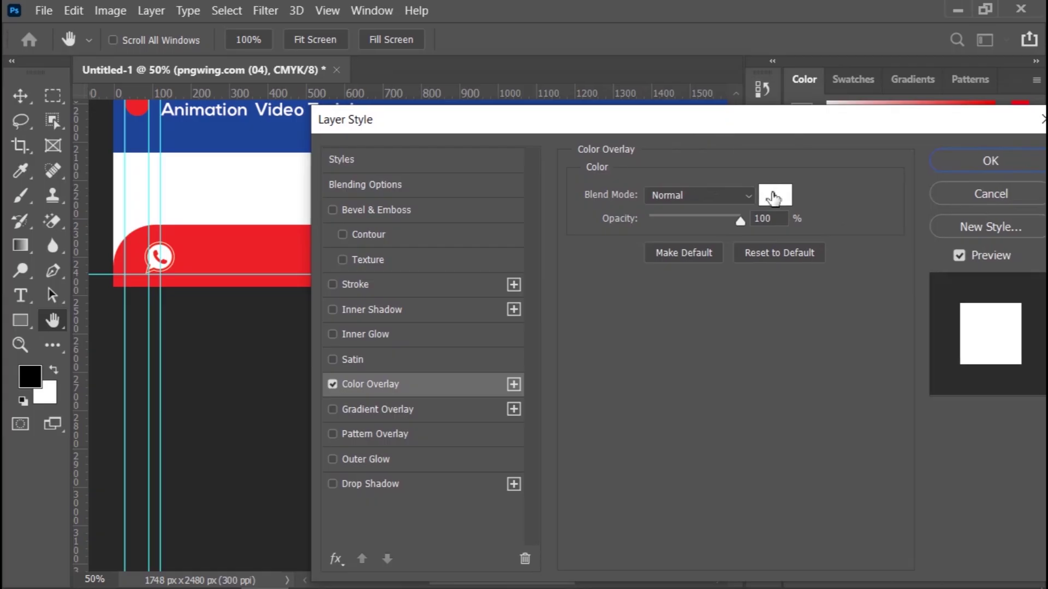
click(776, 195)
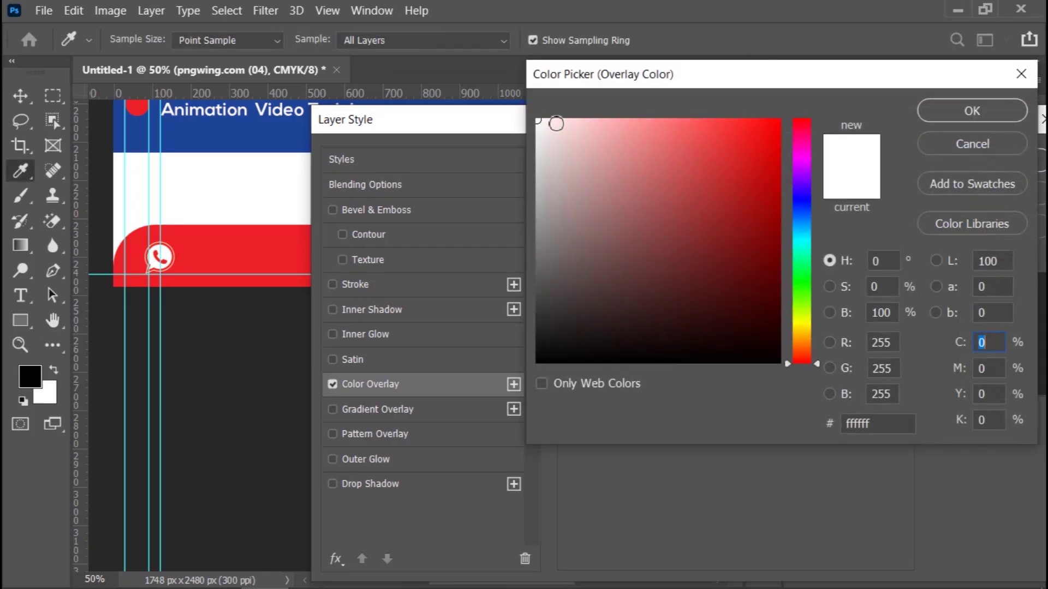
click(955, 111)
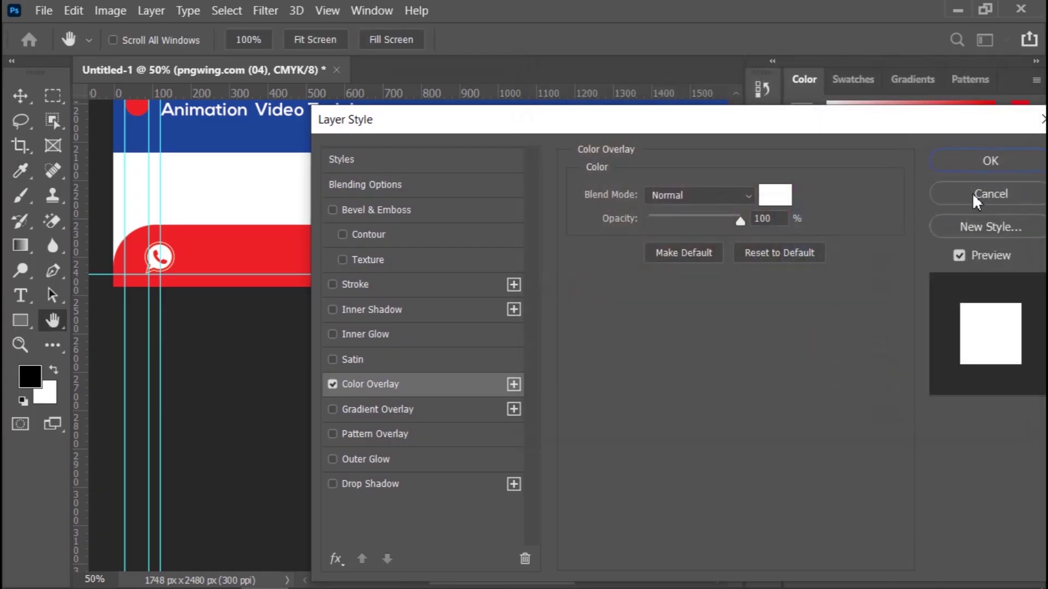
click(984, 163)
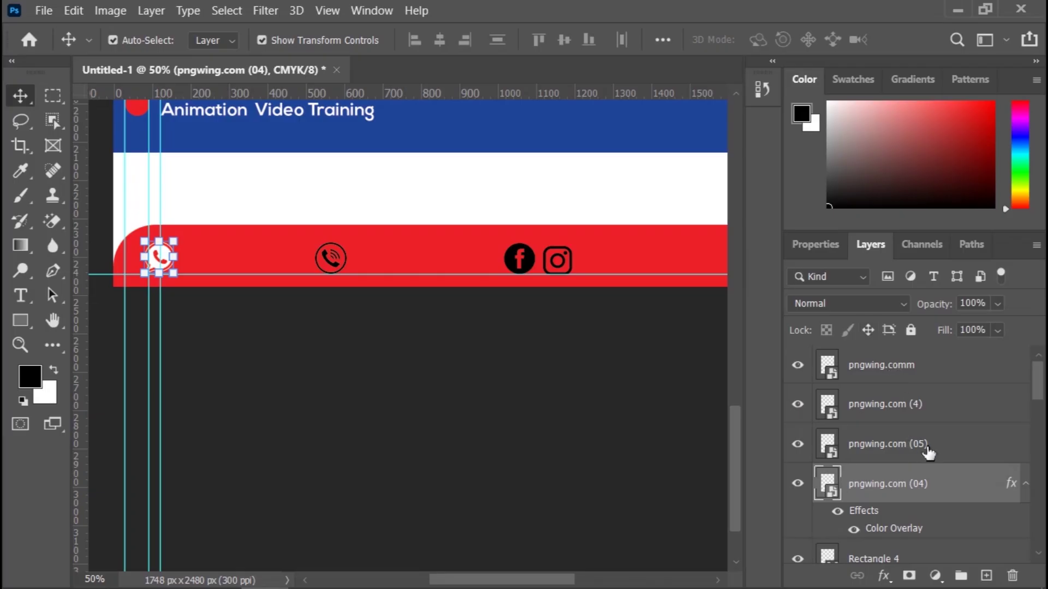
Step: Add a white Color Overlay to the second phone icon's pngwing.com (05) layer
click(1025, 485)
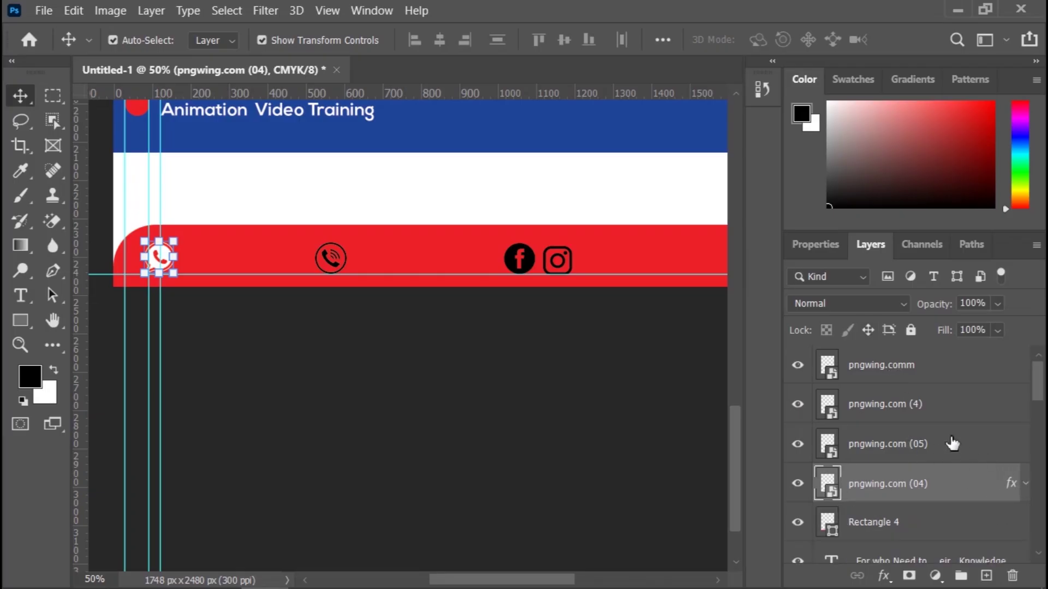
click(952, 444)
click(884, 577)
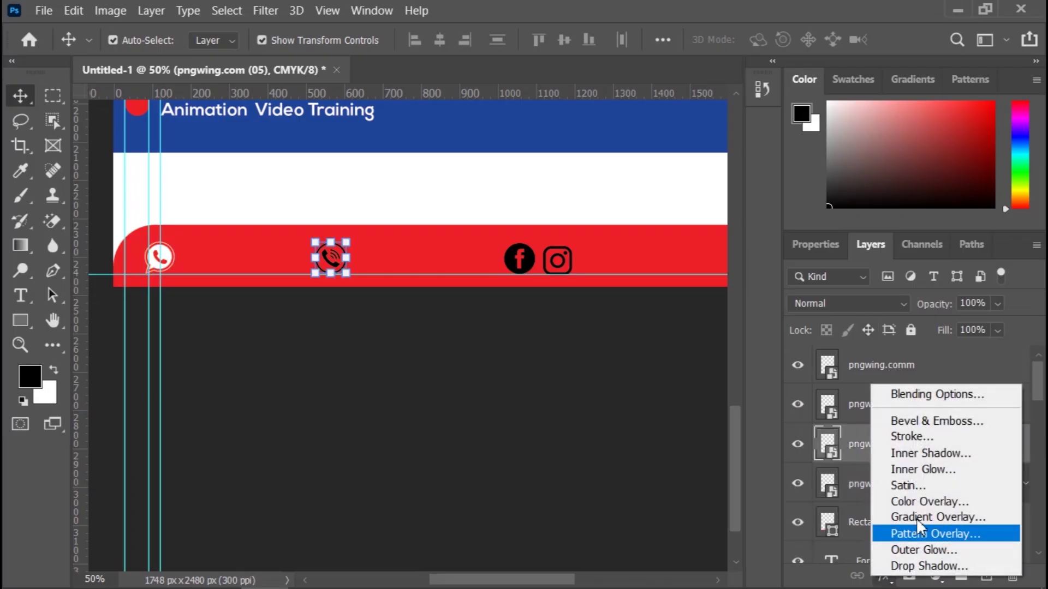
click(933, 500)
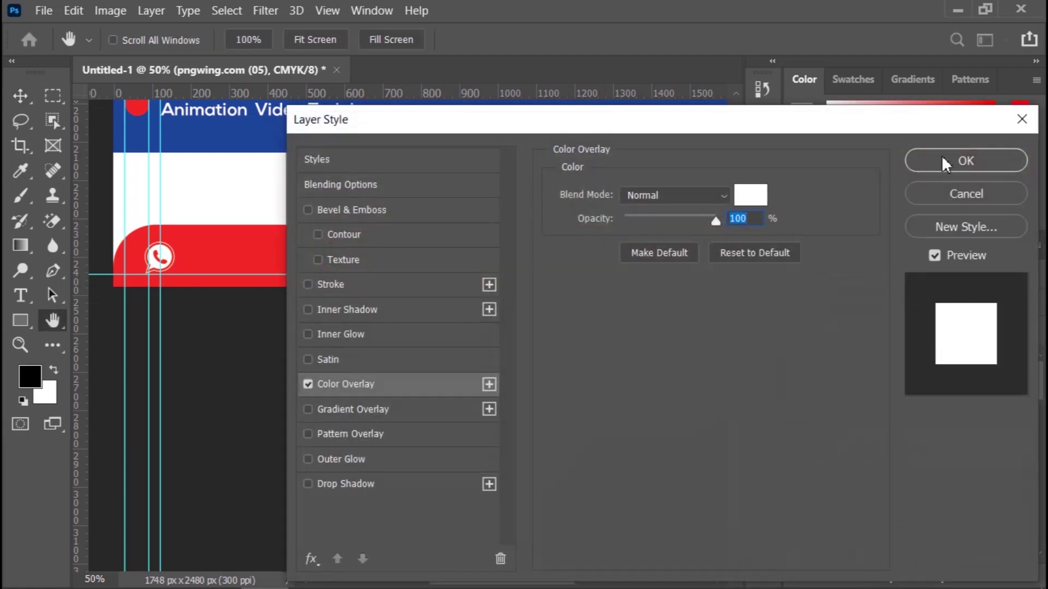
click(946, 162)
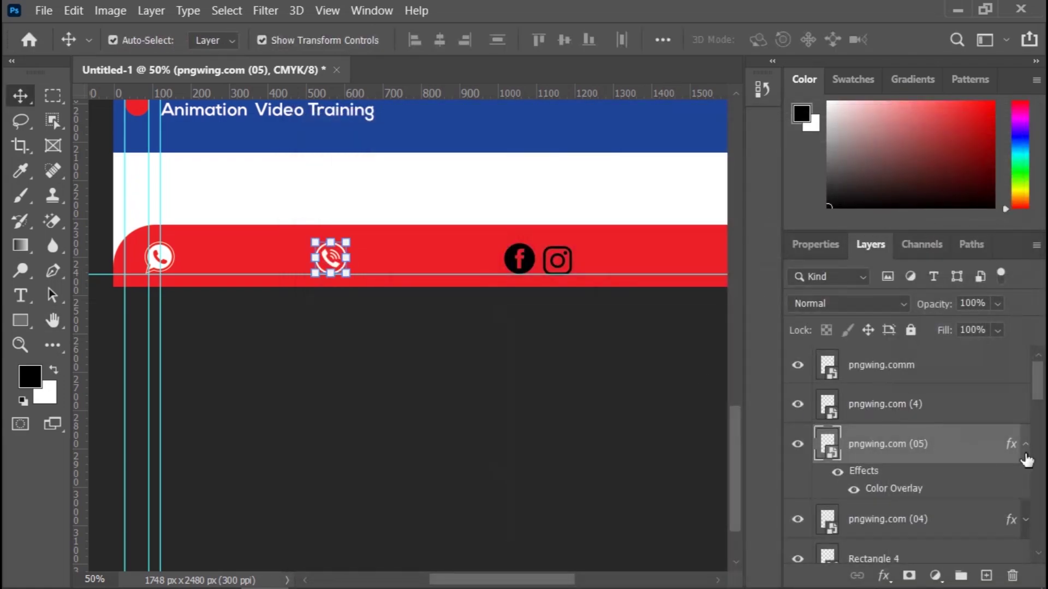
click(1024, 445)
Step: Add white Color Overlays to the Facebook (pngwing.com (4)) and Instagram (pngwing.comm) layers
click(921, 416)
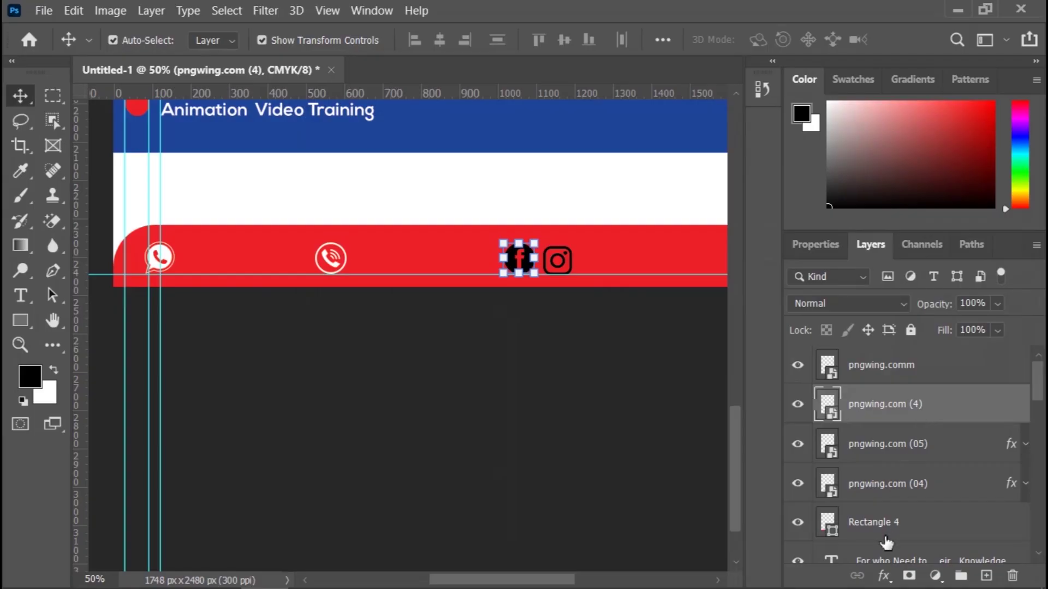
click(883, 575)
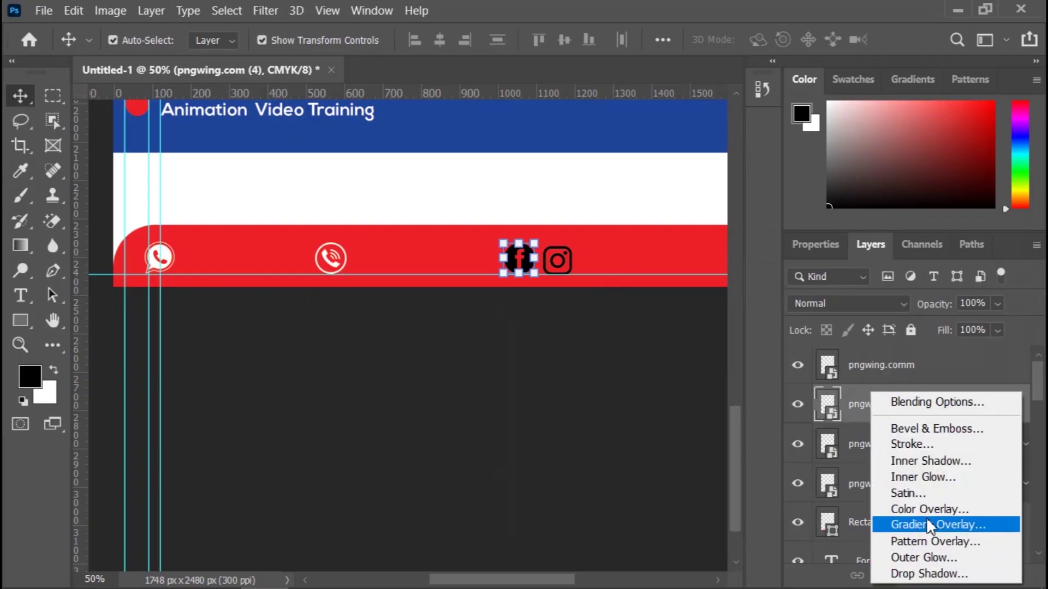
click(927, 509)
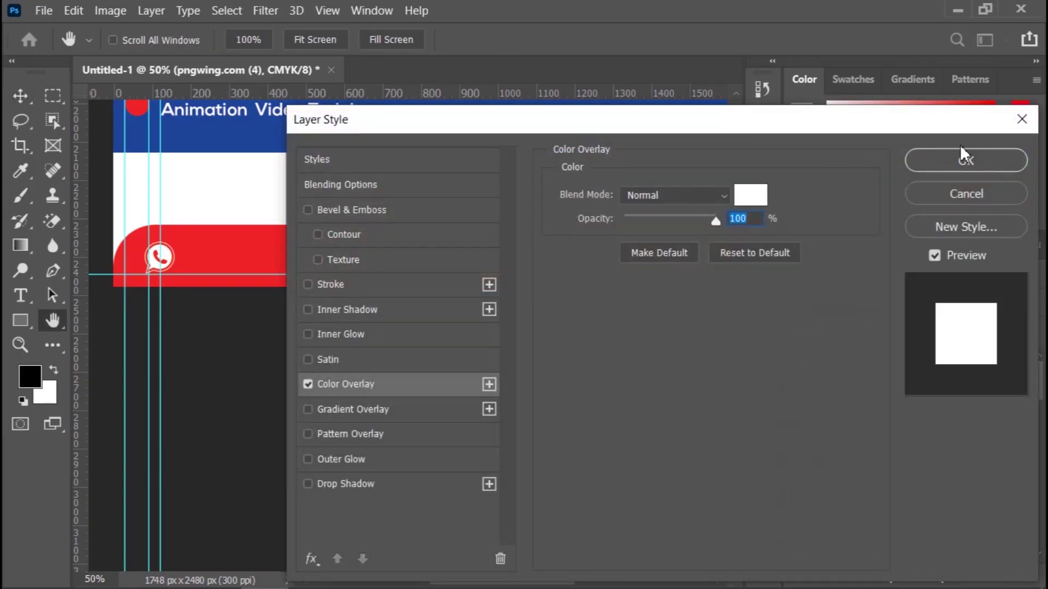
click(965, 159)
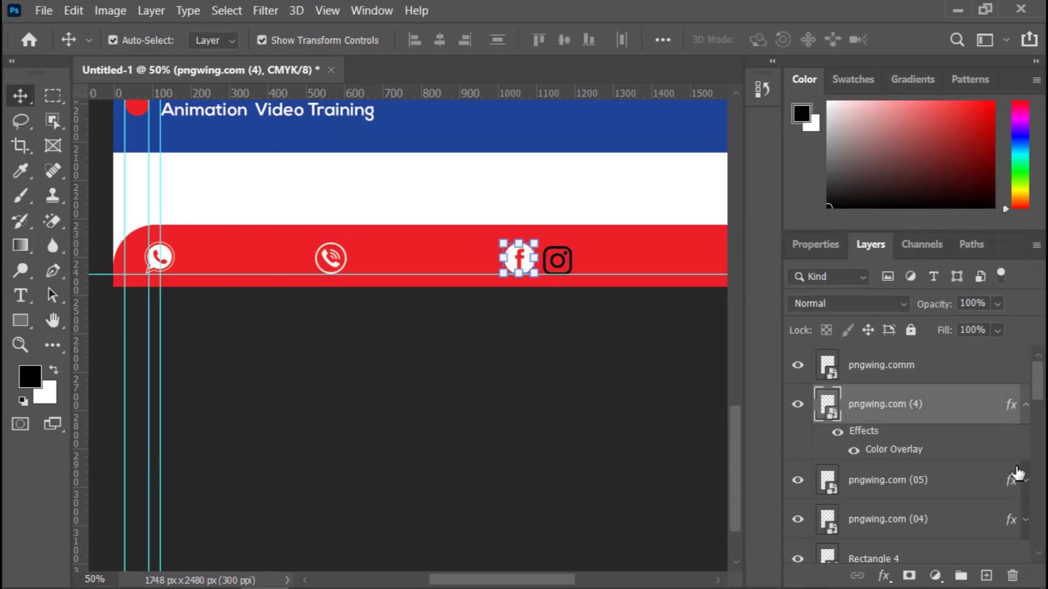
click(1027, 406)
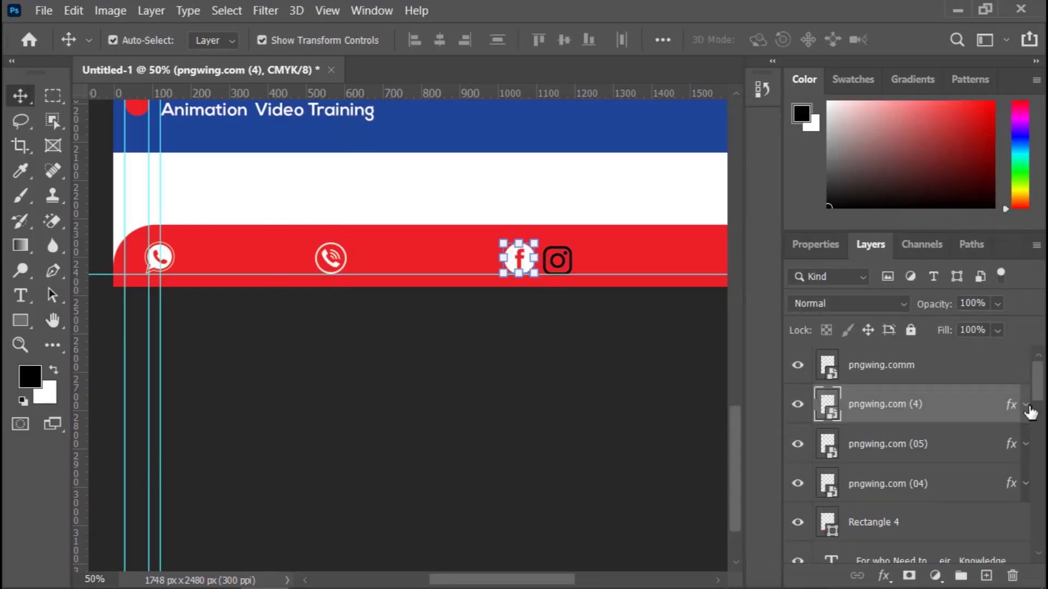
click(947, 377)
click(882, 576)
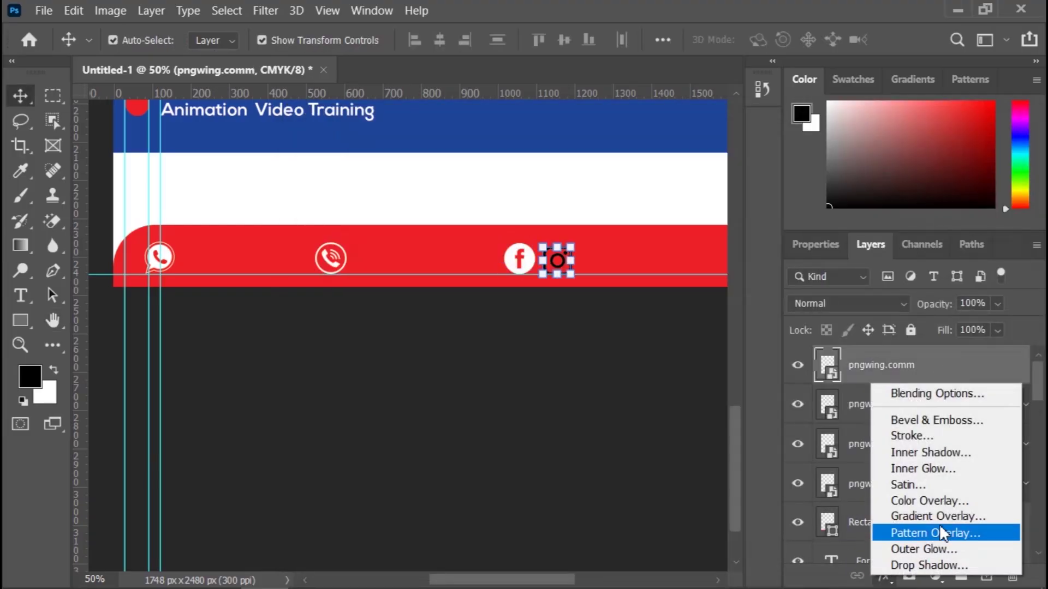
click(963, 499)
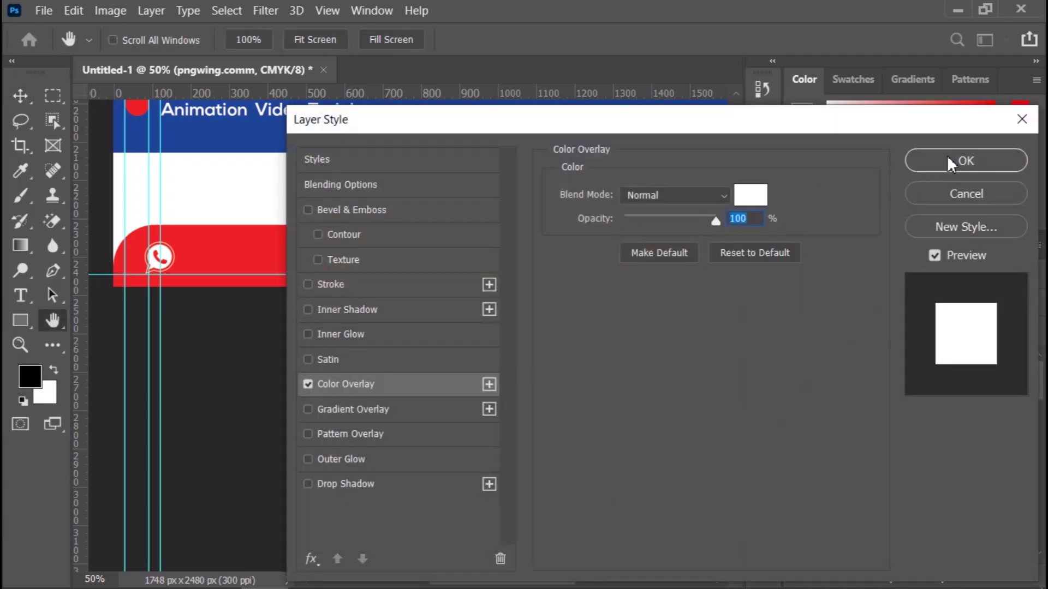
click(947, 158)
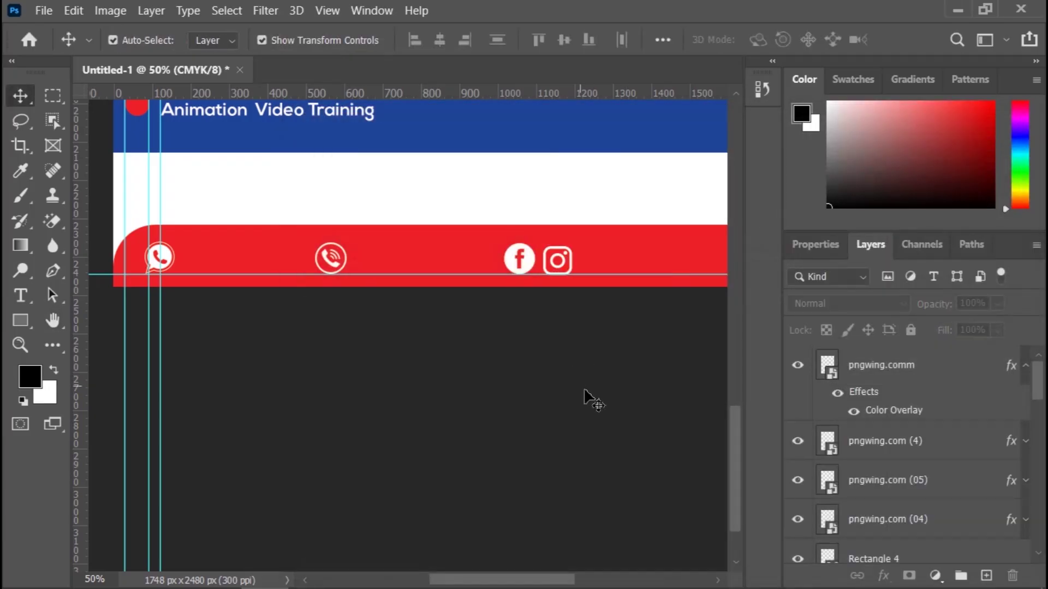
scroll(584, 390, up, 5)
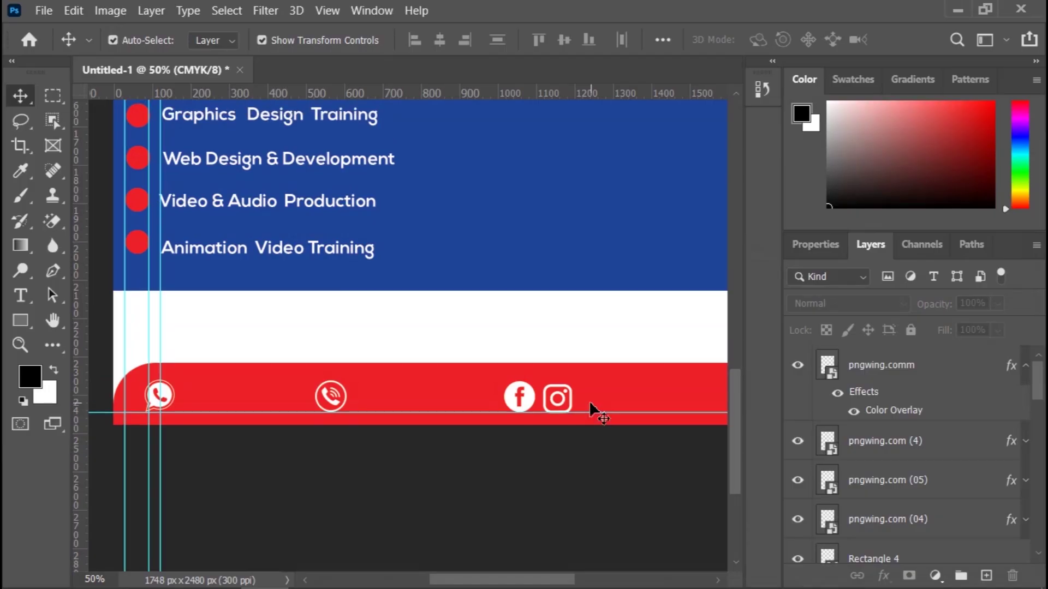
Step: Add a text layer with the school's phone number beside the WhatsApp icon
key(t)
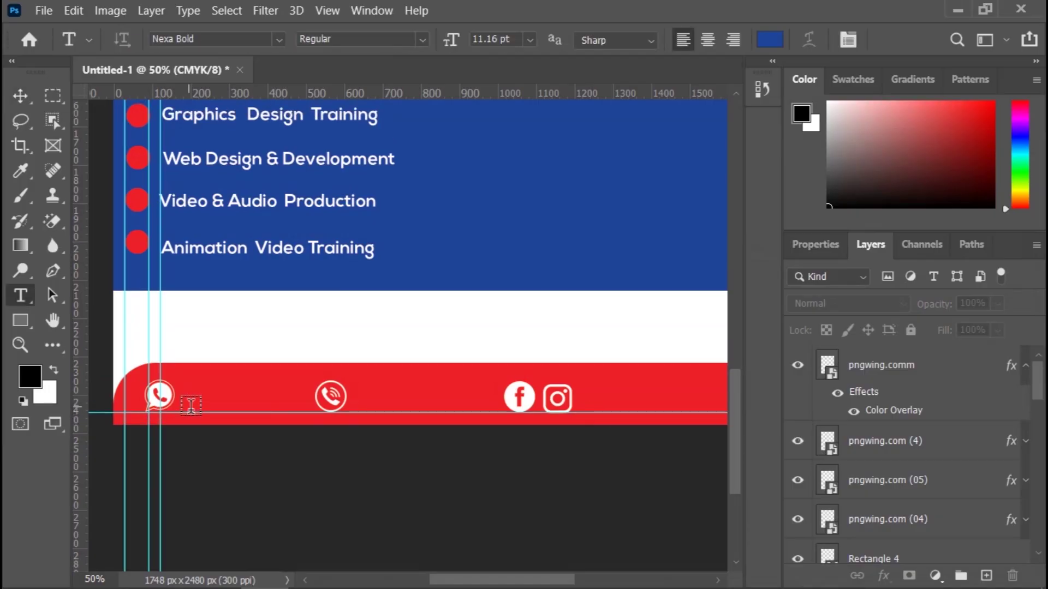
click(191, 405)
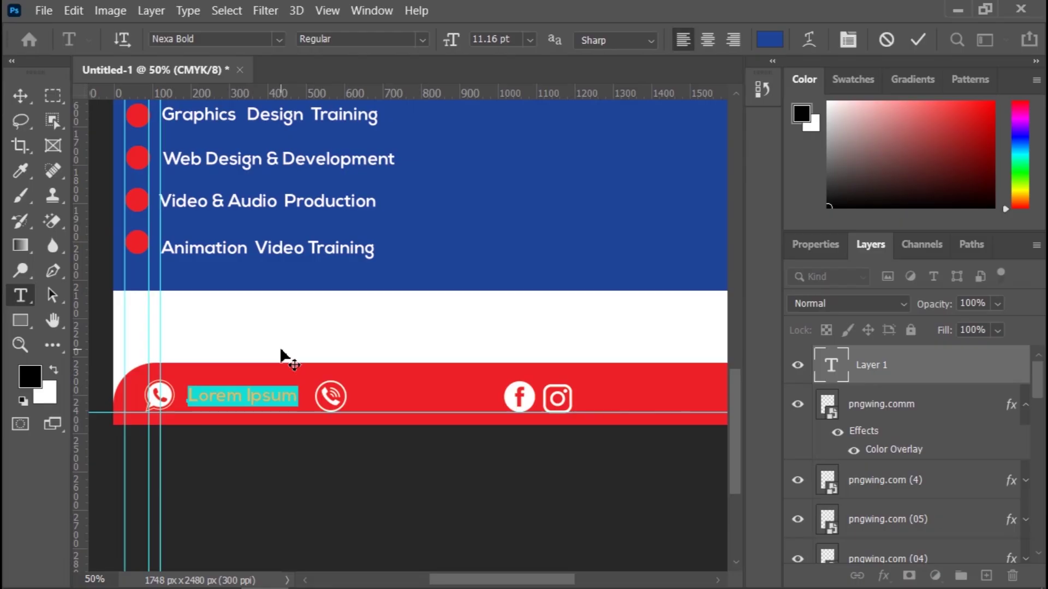
key(BackSpace)
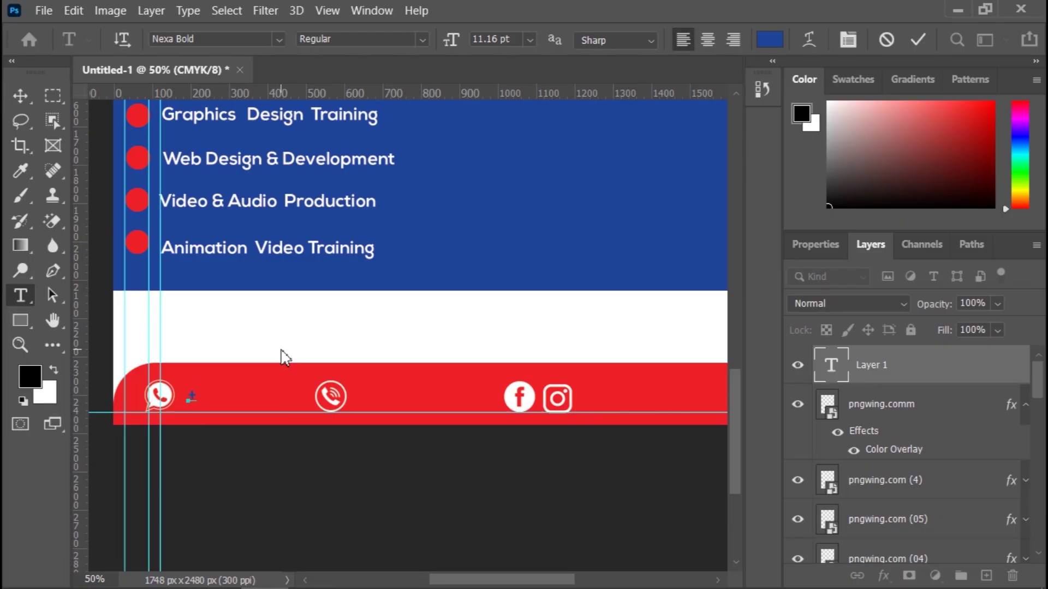
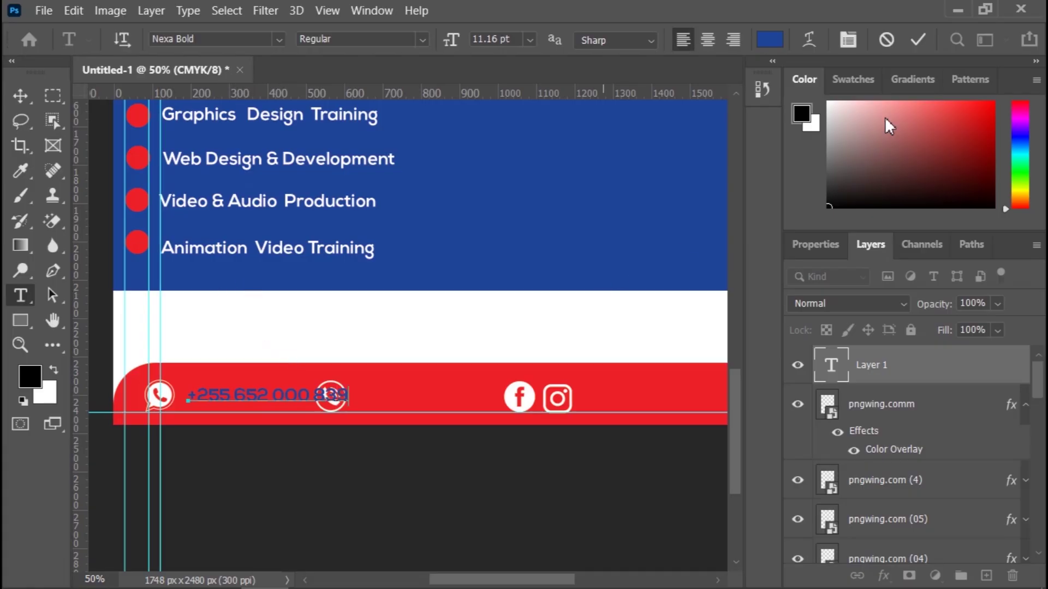
click(918, 38)
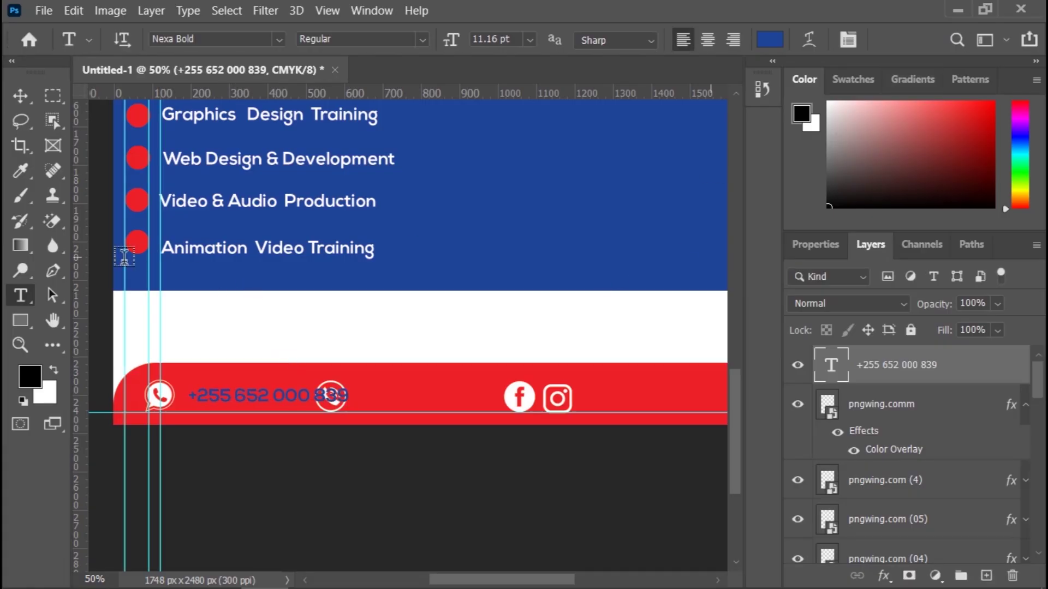
click(21, 97)
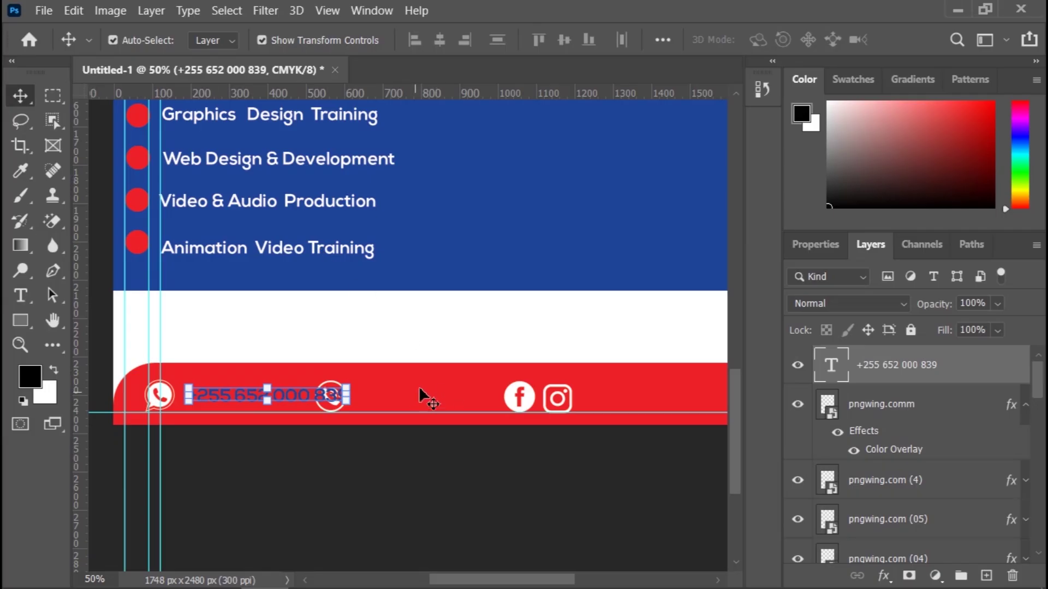
Step: Shrink the phone number text to fit the footer
drag(345, 389, 313, 391)
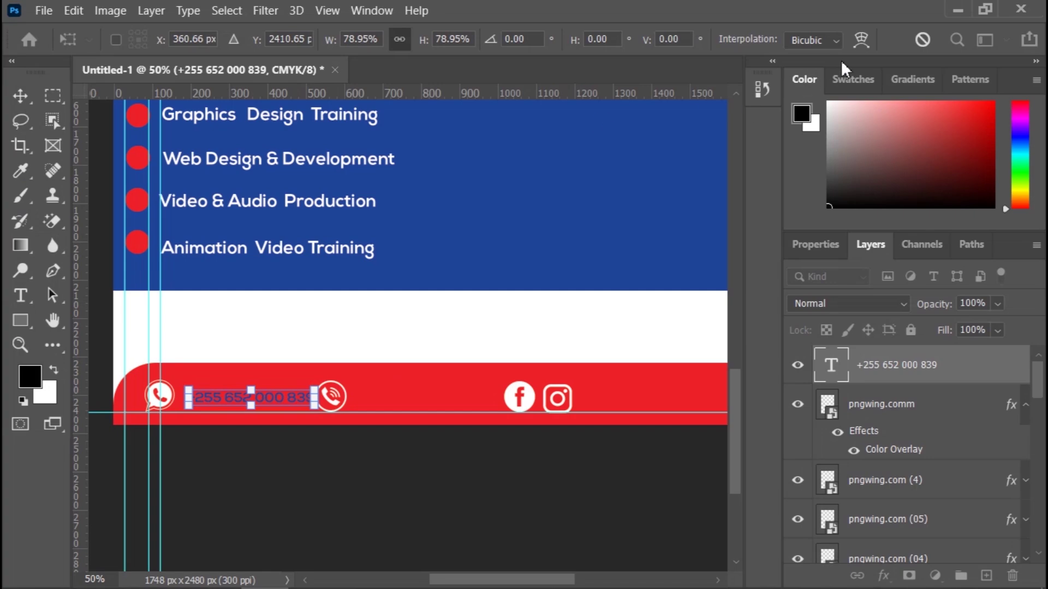
click(20, 97)
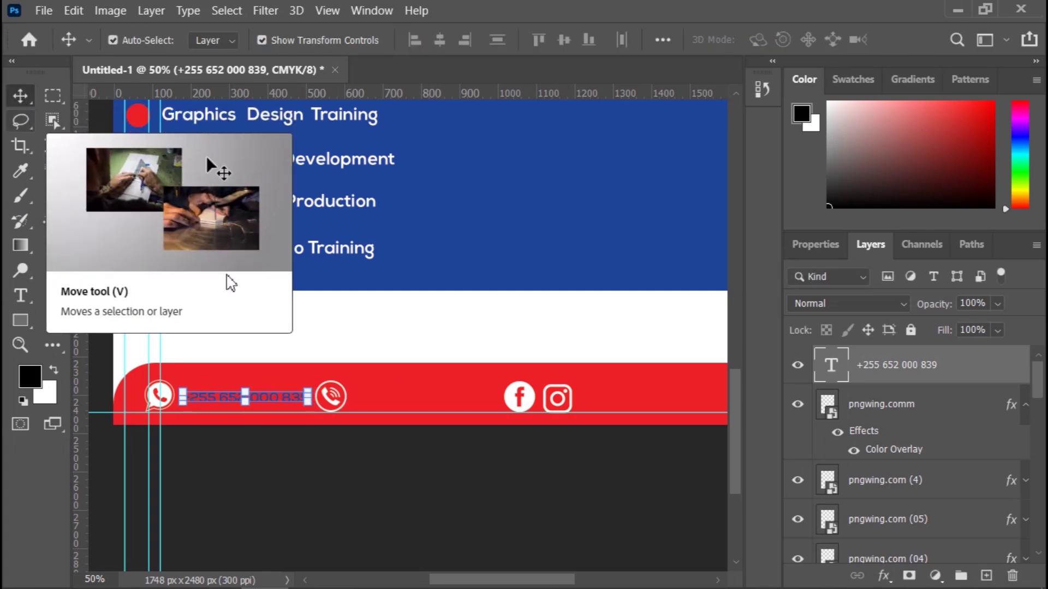
click(322, 480)
Step: Nudge the second phone icon two steps to the right
click(335, 401)
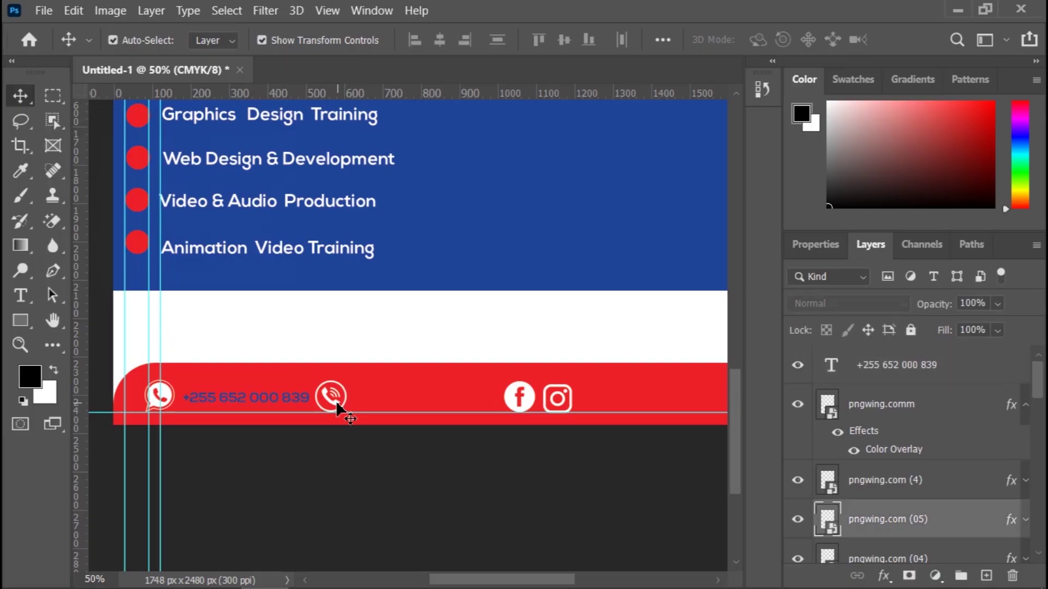
key(Right)
key(Right)
key(Right)
key(Right)
key(Right)
key(Right)
key(Right)
key(Right)
key(Right)
key(Right)
key(Right)
key(Right)
key(Right)
key(Right)
key(Right)
key(Right)
key(Right)
key(Right)
key(Right)
key(Right)
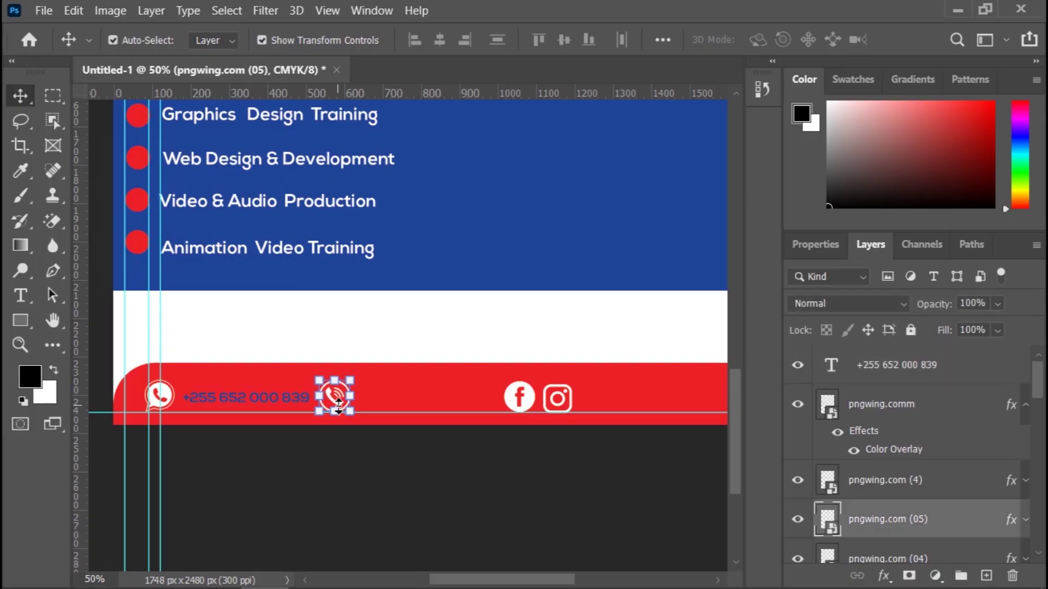
key(Right)
key(Right)
key(Right)
key(Right)
key(Right)
key(Right)
key(Right)
key(Right)
key(Right)
key(Right)
key(Right)
key(Right)
key(Right)
key(Right)
key(Right)
key(Right)
key(Right)
key(Right)
key(Right)
key(Right)
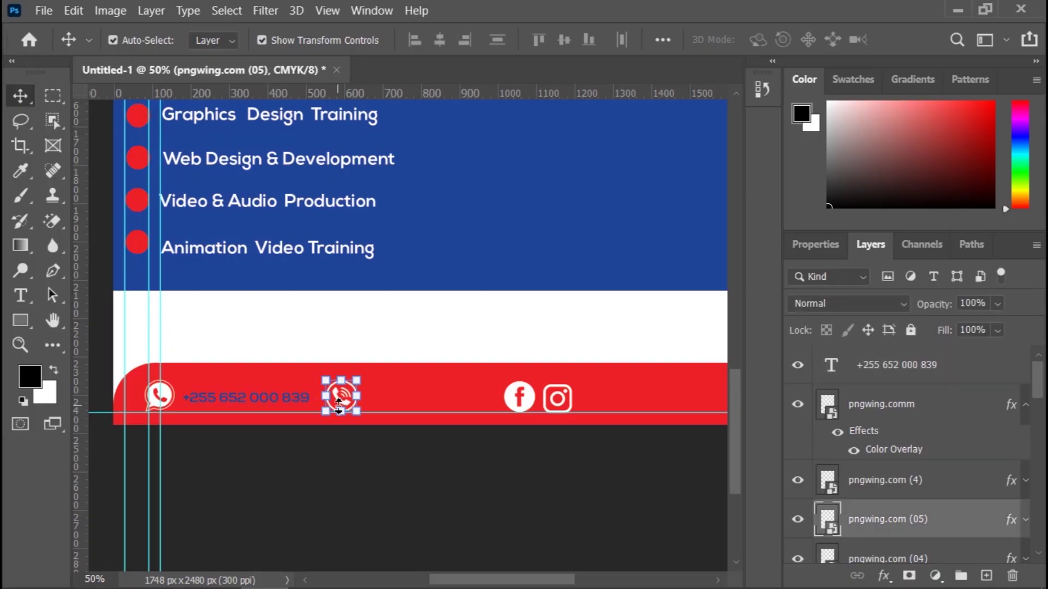
click(341, 461)
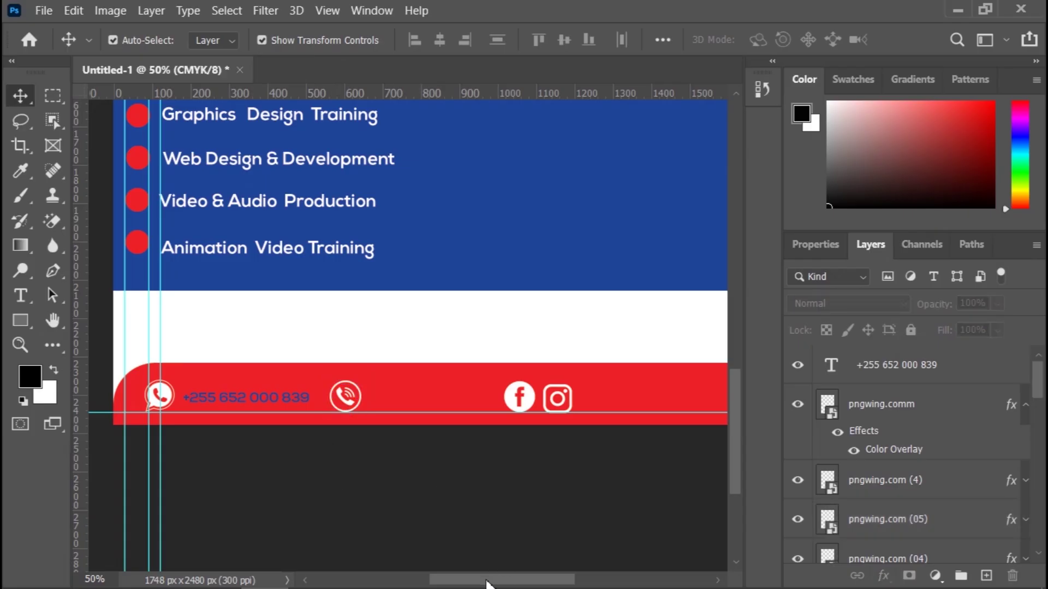
drag(486, 584, 491, 582)
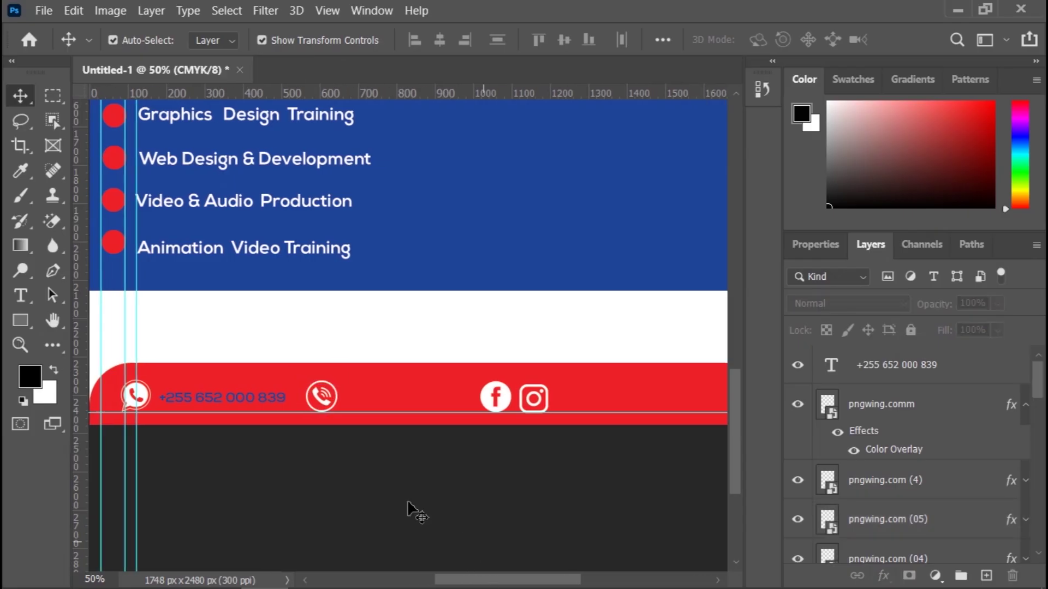
Step: Change the phone number's text colour to white
click(246, 399)
click(249, 398)
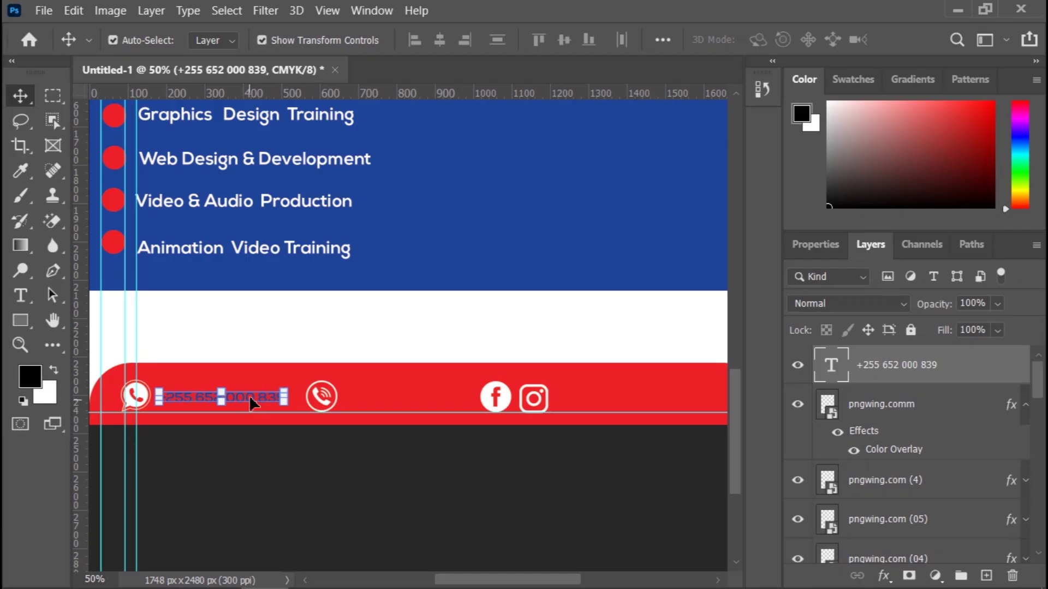
click(827, 251)
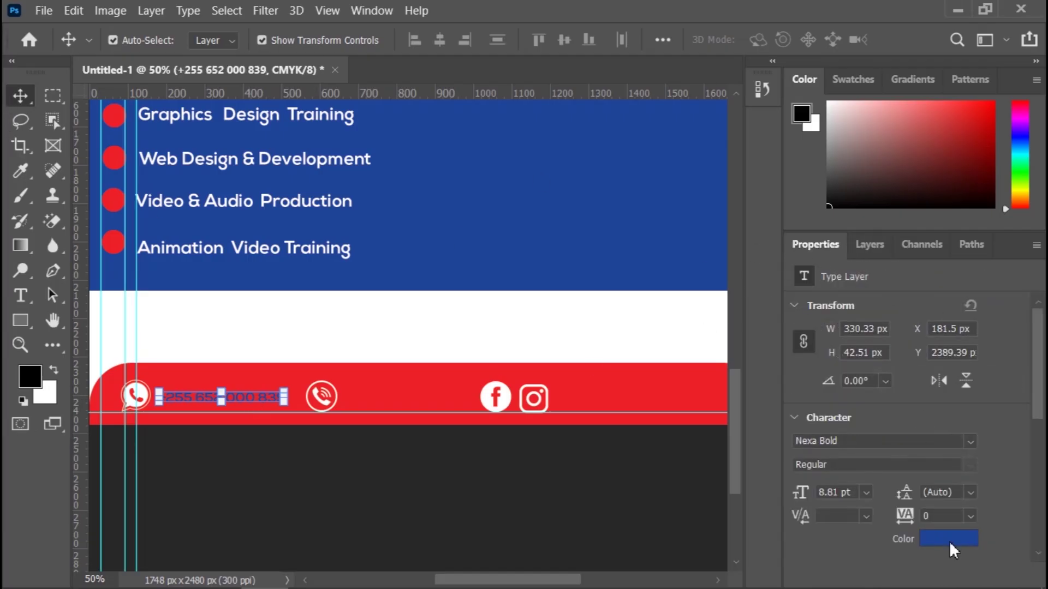
click(949, 540)
click(430, 307)
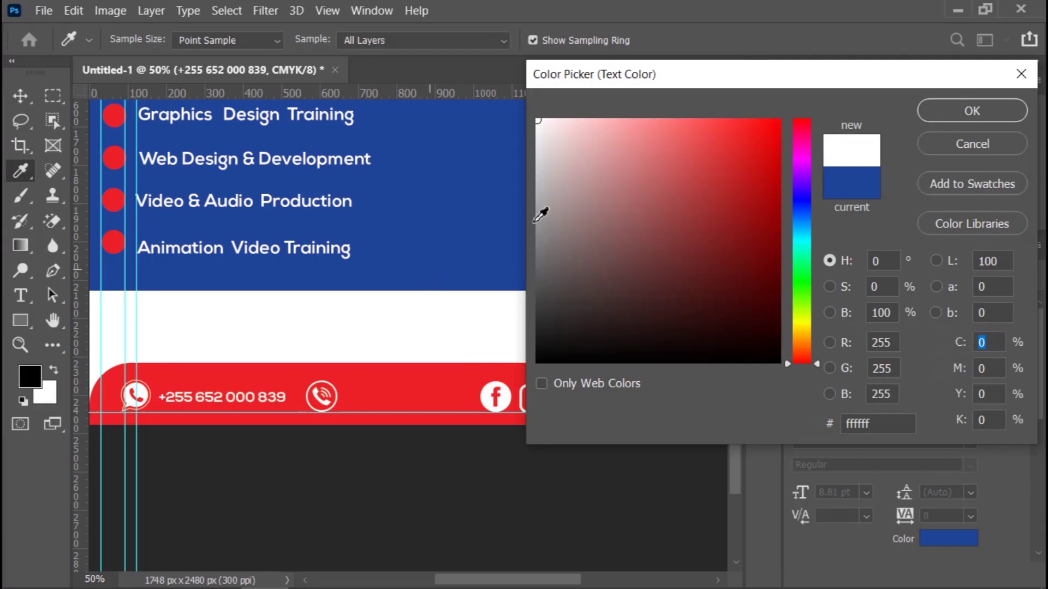
click(957, 112)
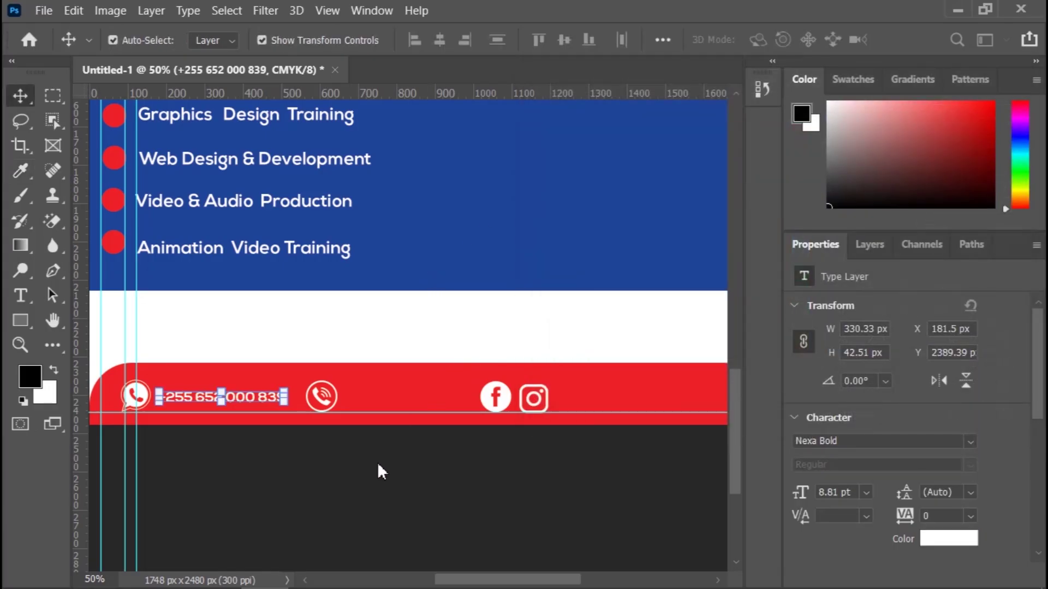
click(378, 465)
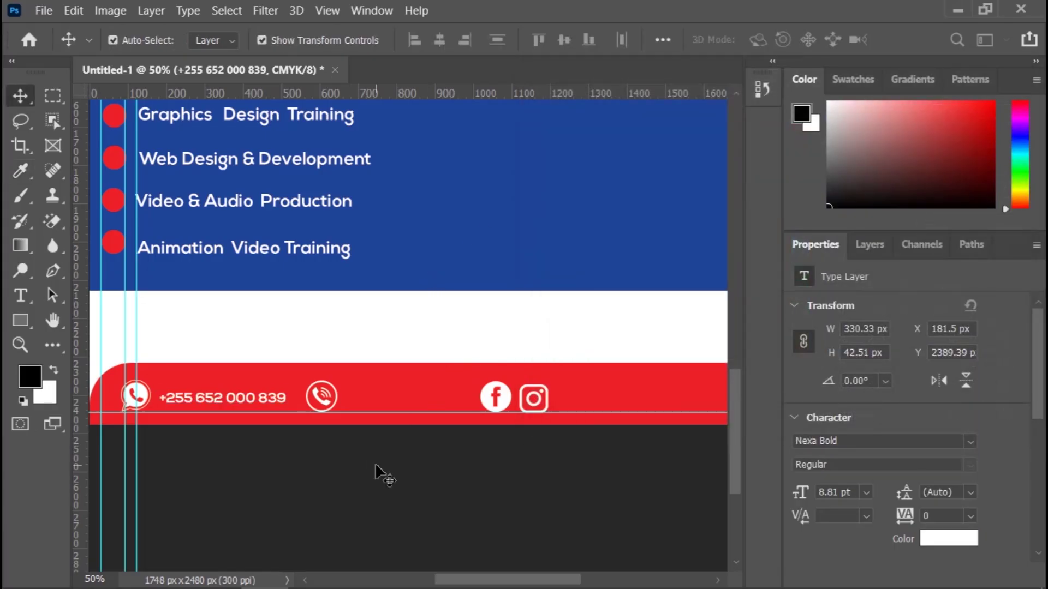
Step: Raise the phone number about 4 px and place a copy beside the second phone icon
click(257, 399)
drag(255, 397, 255, 395)
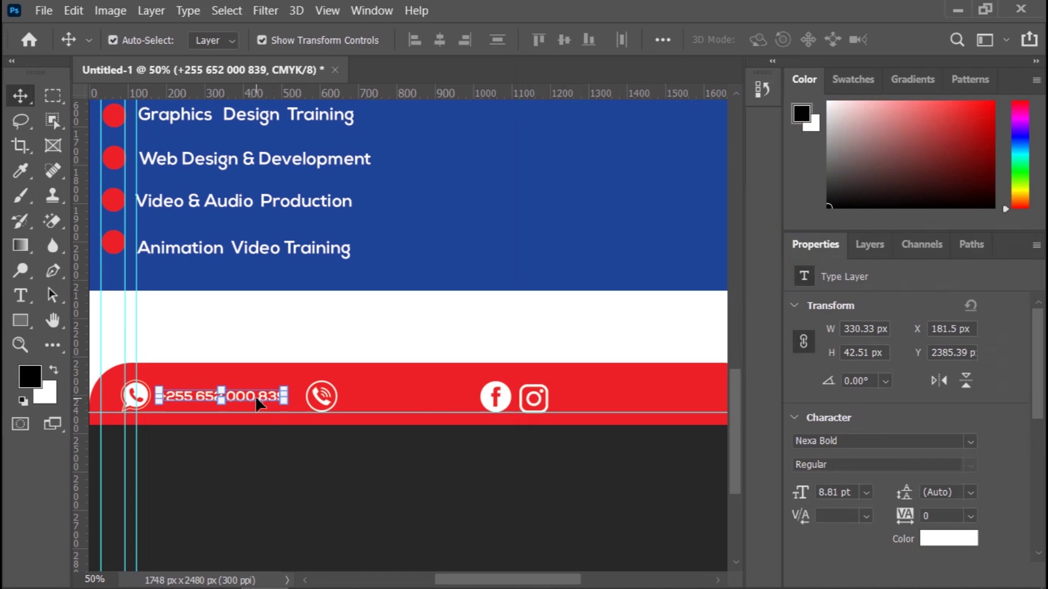
click(262, 455)
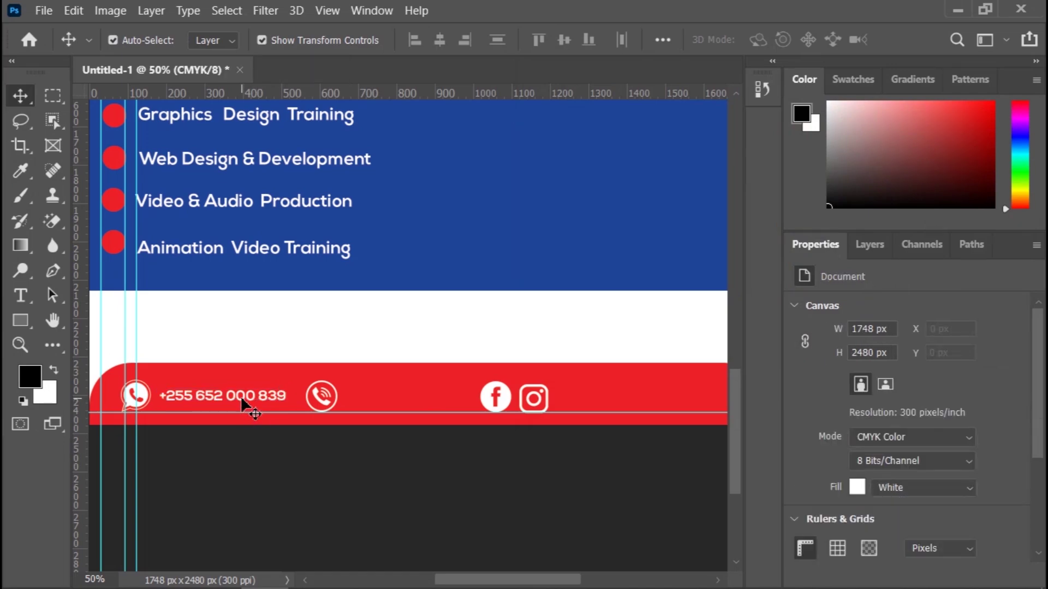
drag(242, 401, 429, 409)
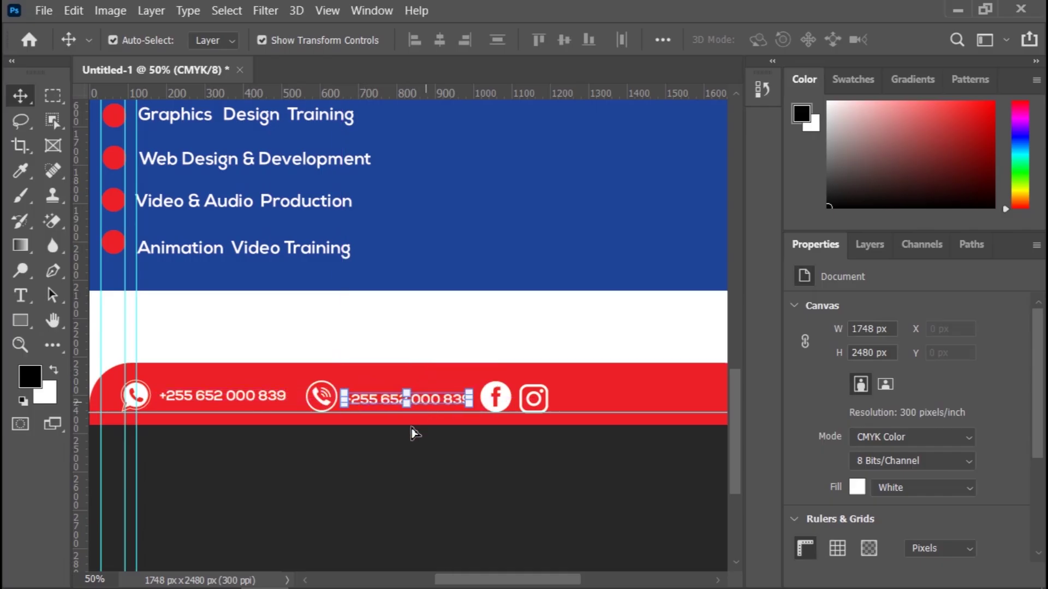
click(540, 570)
Step: Nudge the Facebook and Instagram icons right and scale them both to about 91.7%
scroll(480, 535, right, 5)
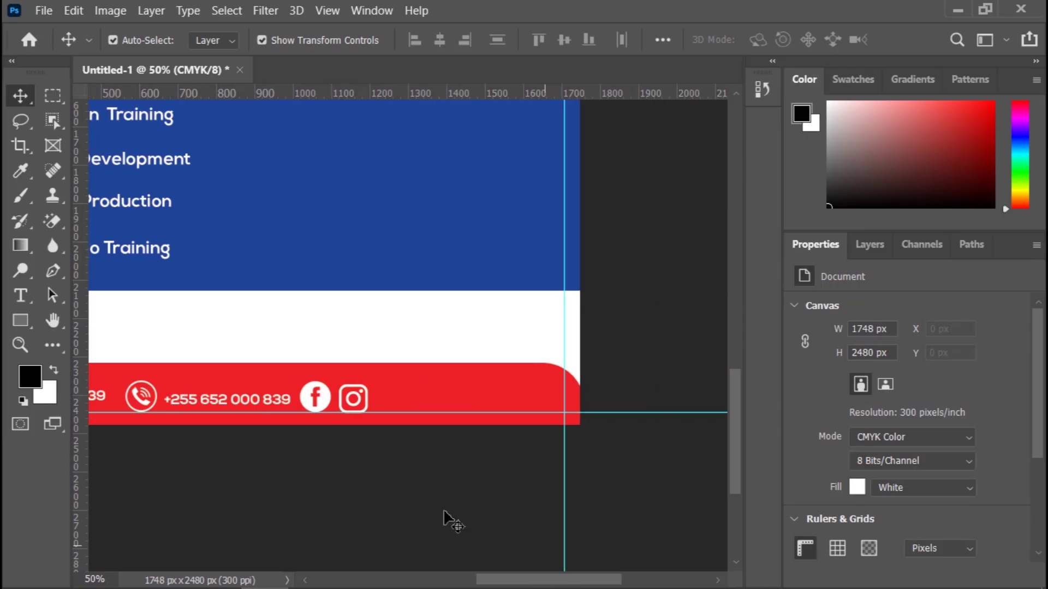
click(358, 402)
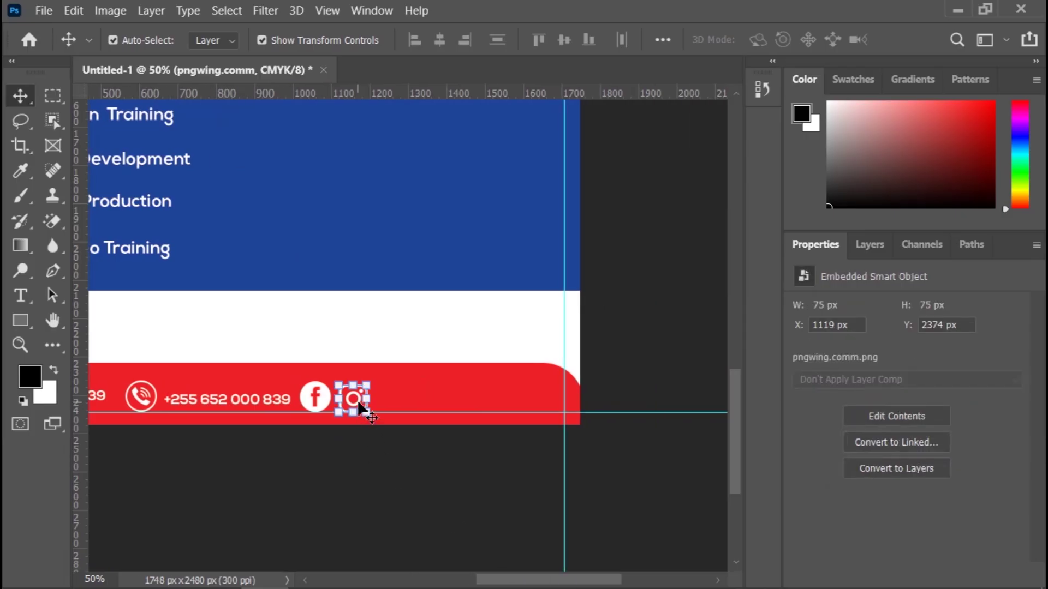
shift+click(305, 404)
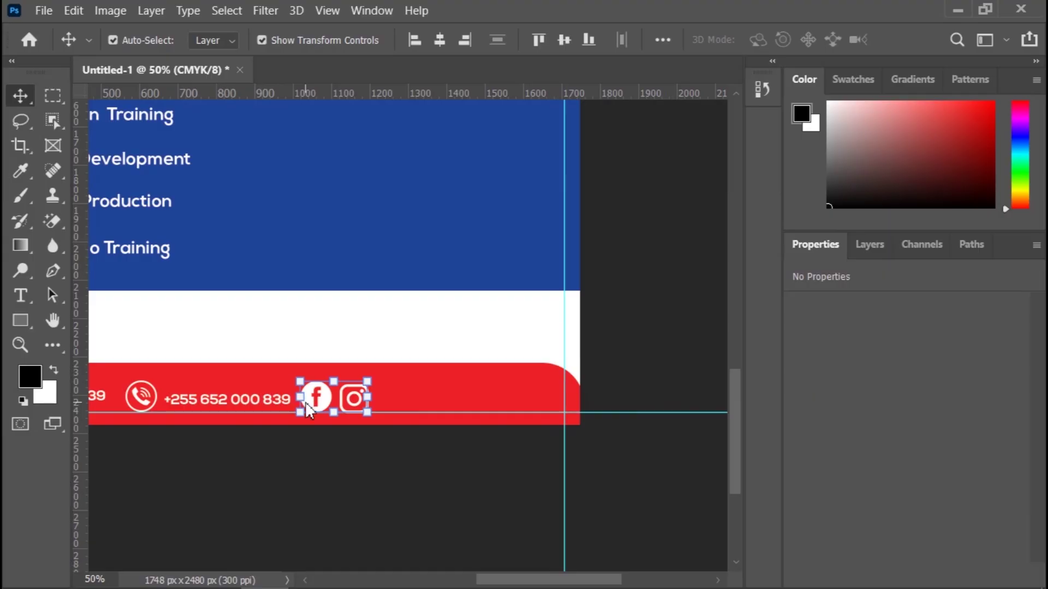
key(shift+Right)
key(shift+Right)
key(shift+Right)
key(shift+Right)
key(shift+Right)
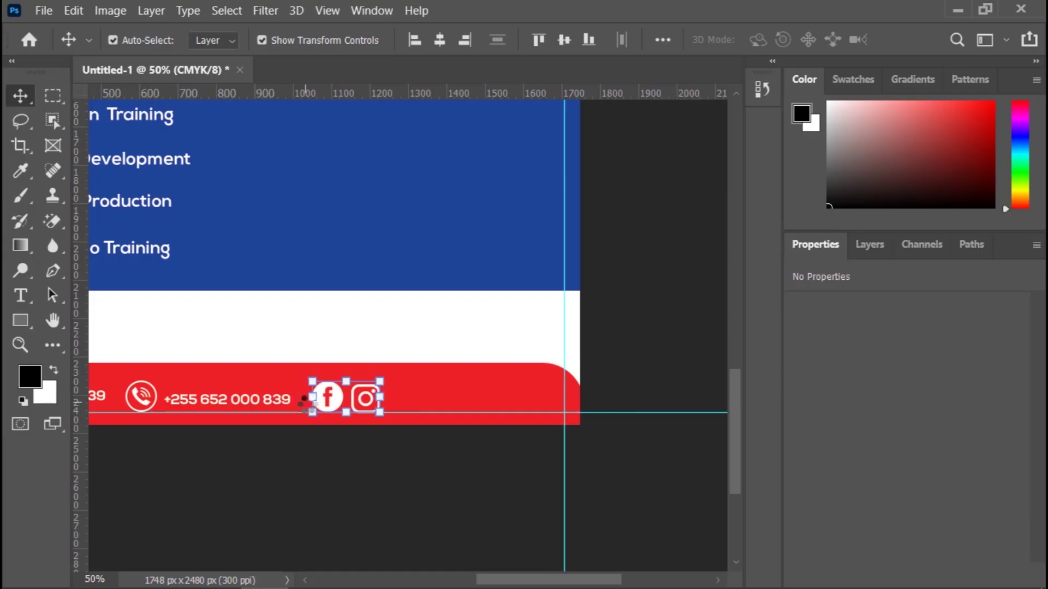
key(shift+Right)
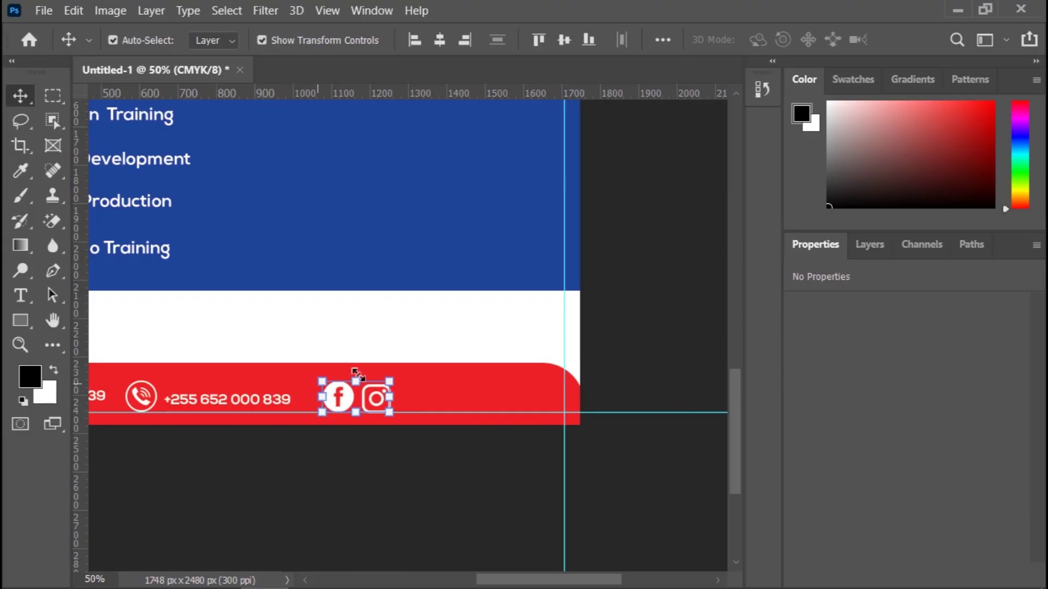
click(391, 382)
drag(396, 380, 389, 381)
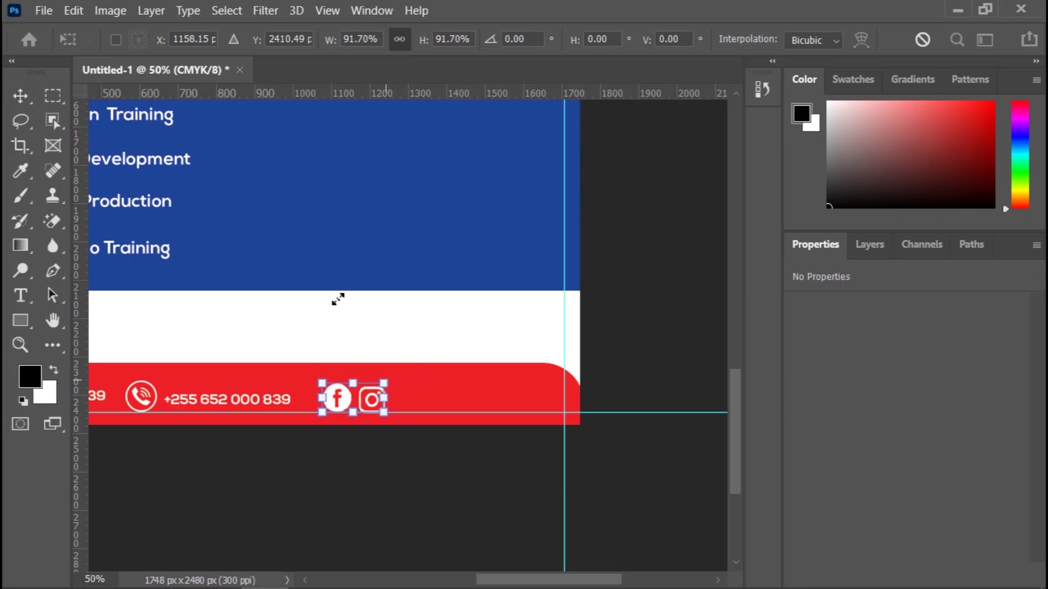
click(25, 94)
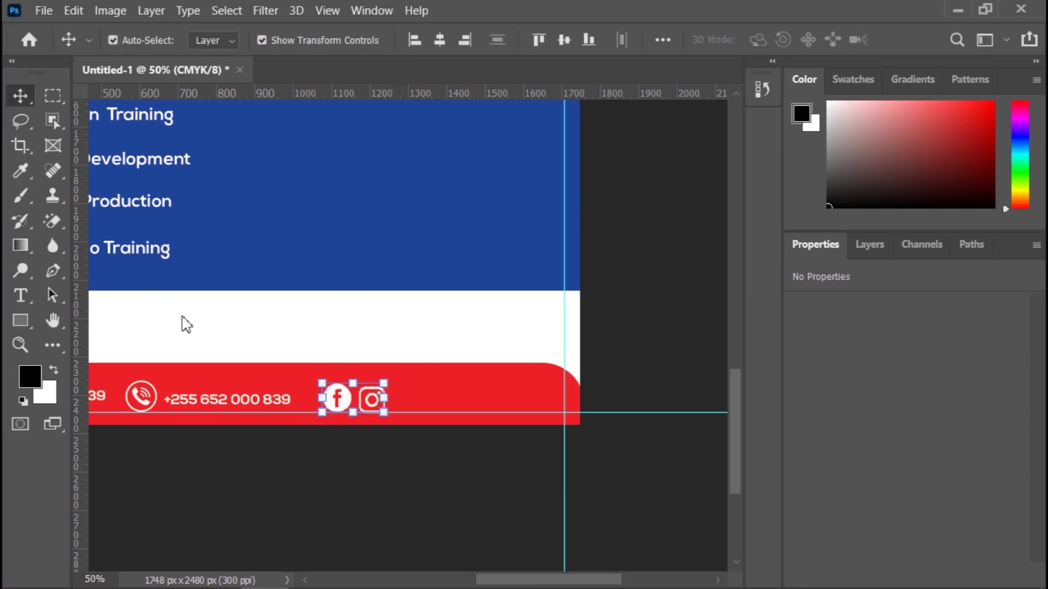
click(343, 473)
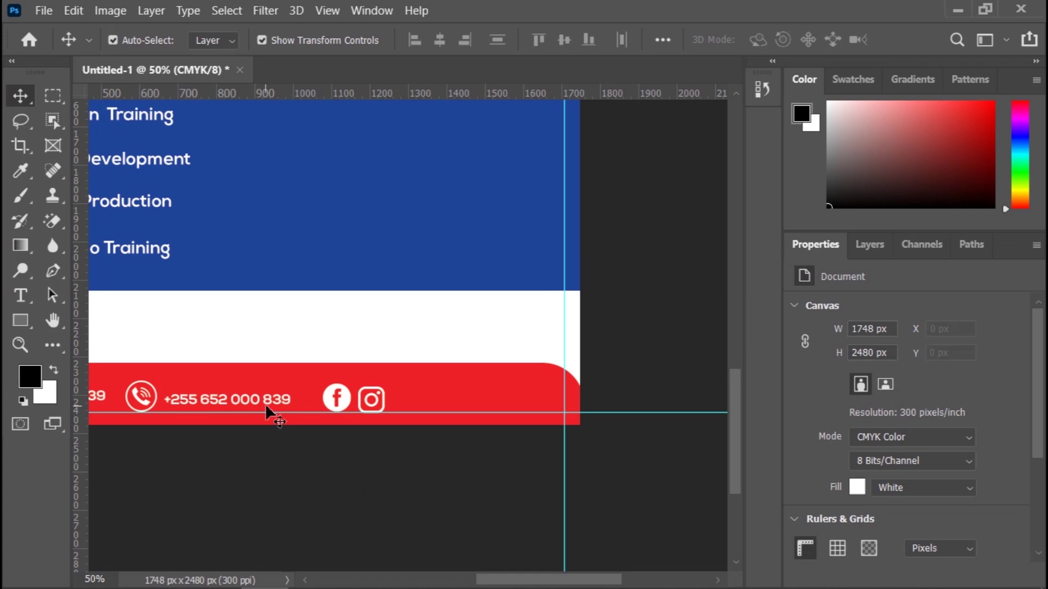
Step: Copy the phone number to the right of the social icons and replace it with the social handle
drag(266, 401, 545, 410)
key(t)
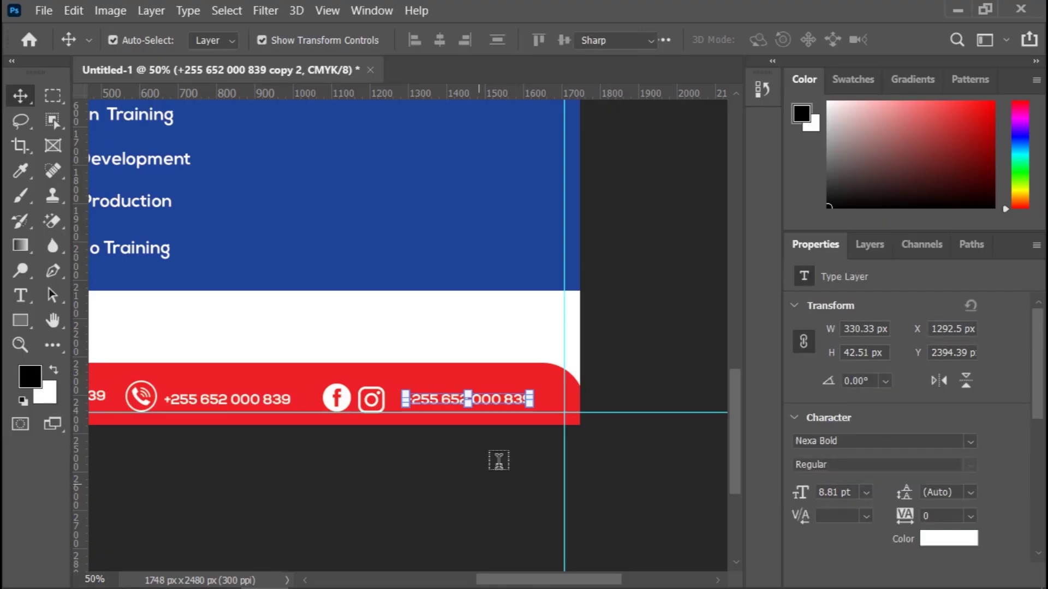
click(530, 400)
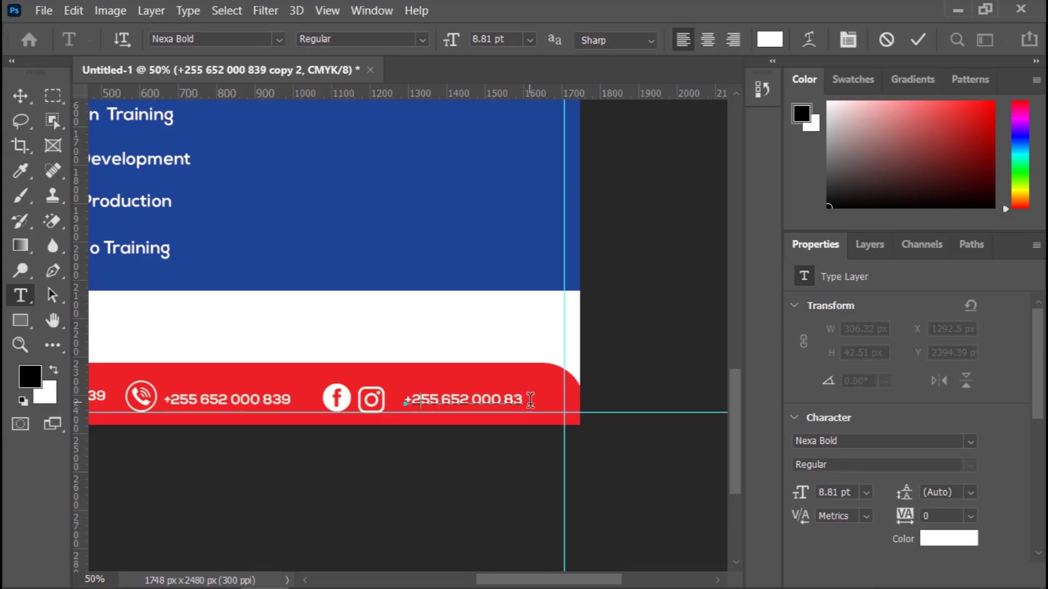
key(ctrl+a)
key(BackSpace)
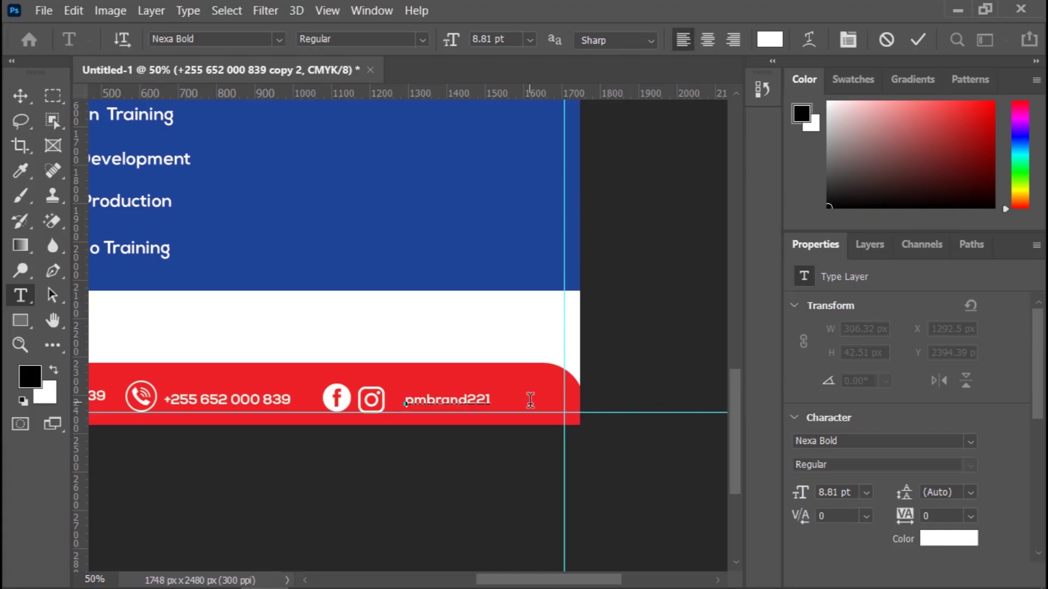
click(917, 40)
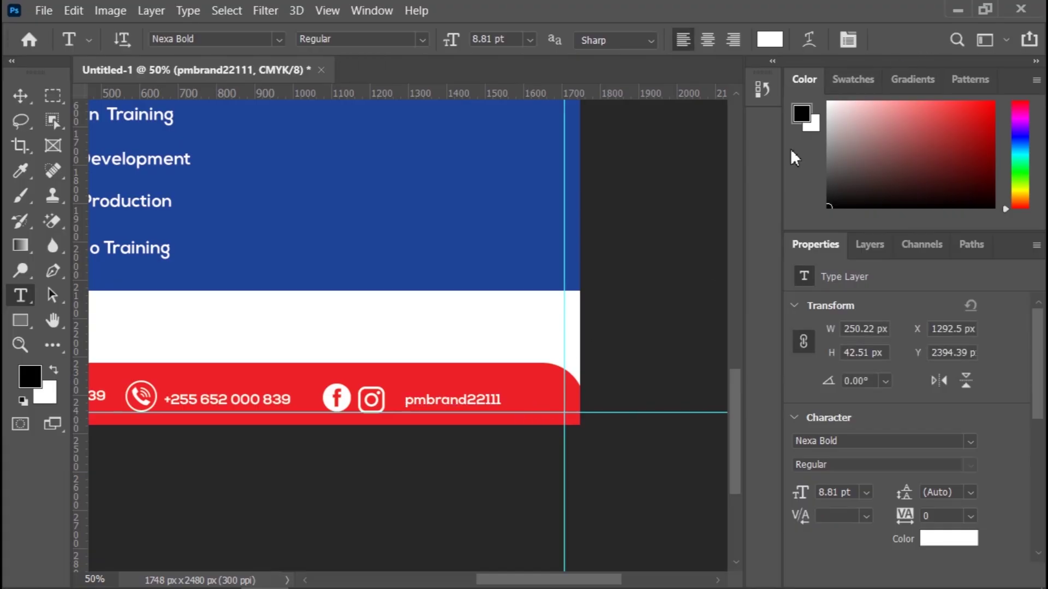
Step: Remove three extra trailing digits from the handle text and commit it
click(497, 397)
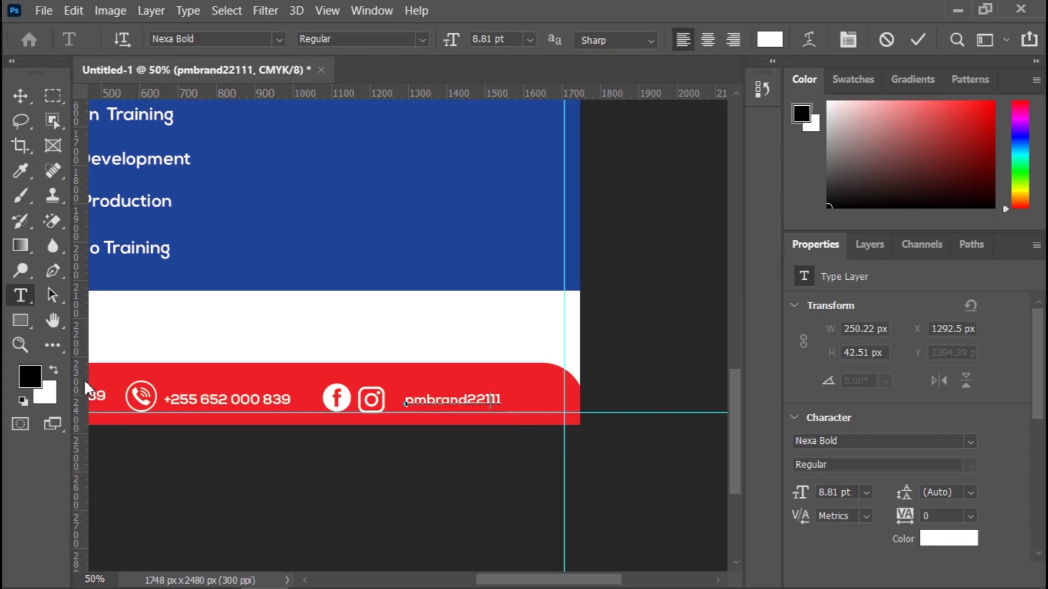
key(BackSpace)
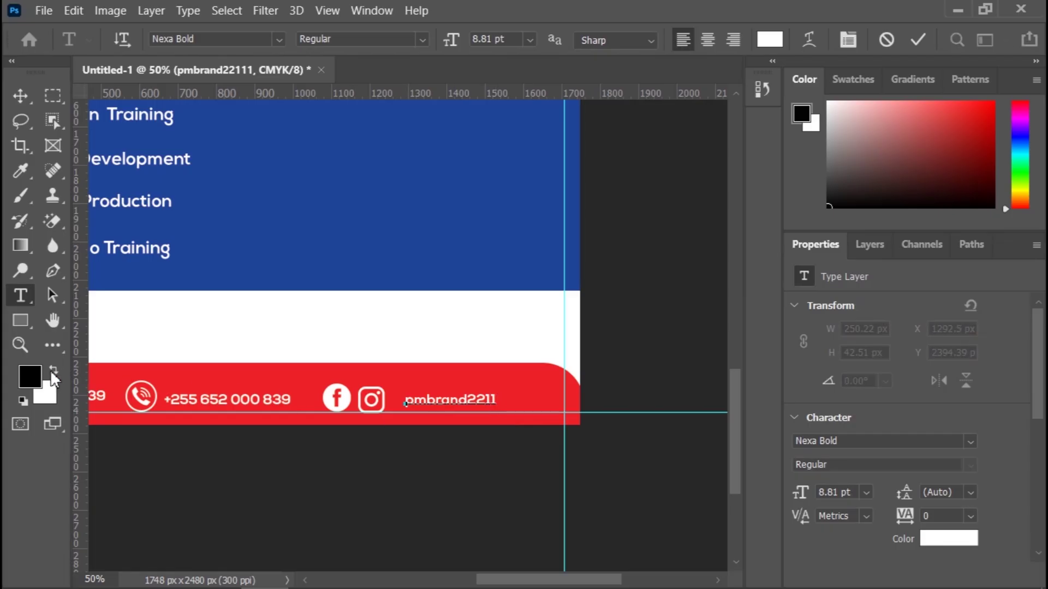
key(BackSpace)
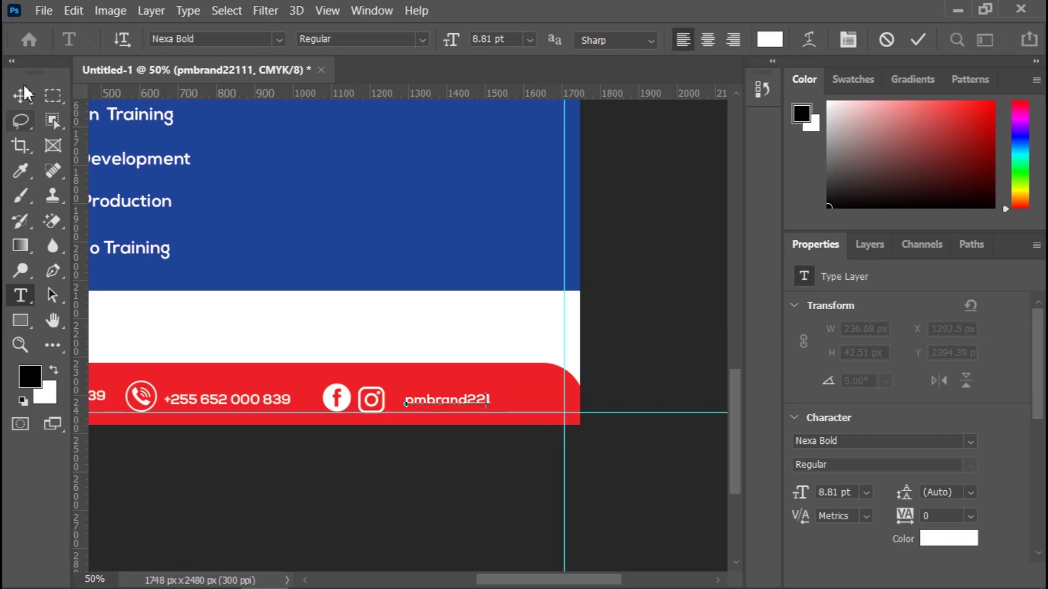
key(BackSpace)
key(ctrl+Return)
key(v)
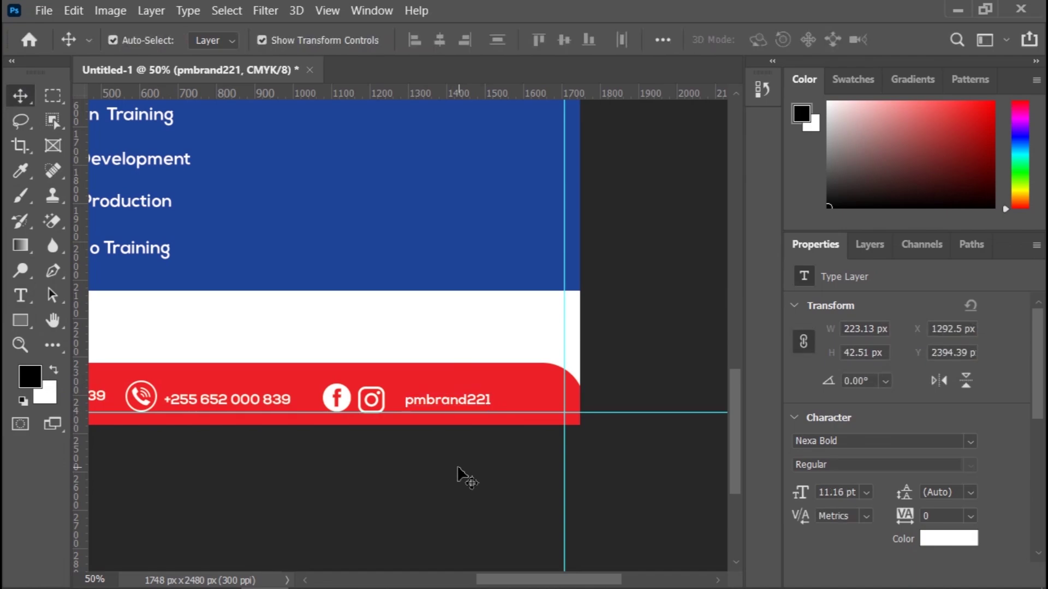
click(460, 474)
Step: Check the handle's placement beside the Instagram icon and zoom out to the whole flyer
click(452, 406)
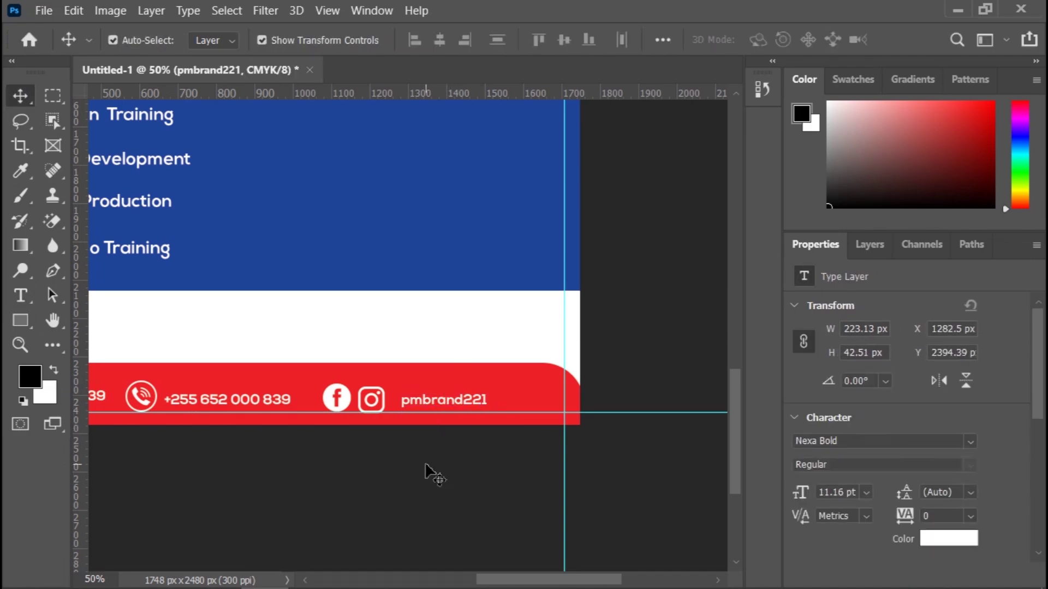
click(371, 412)
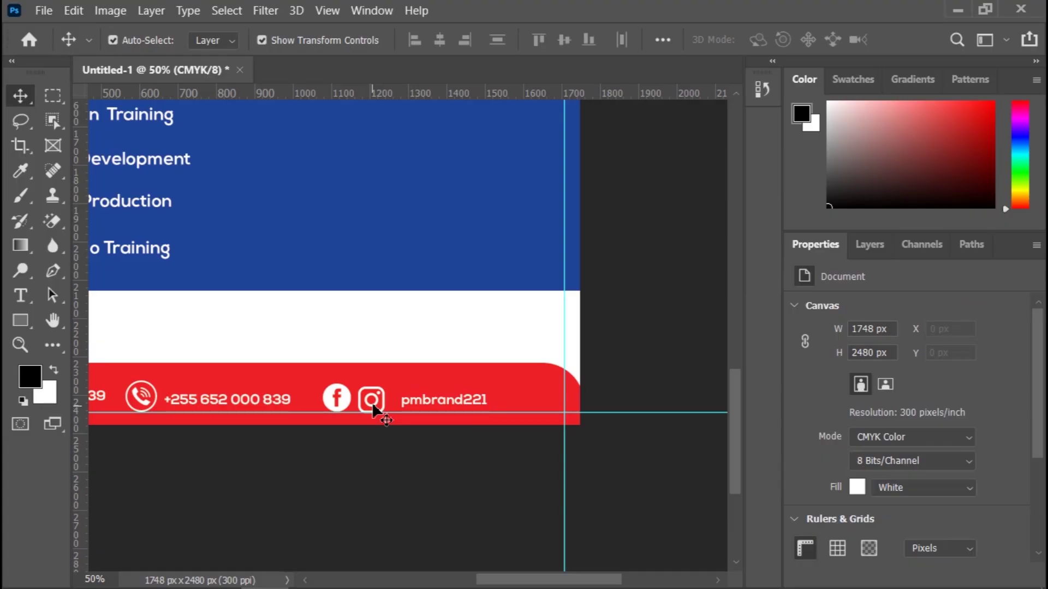
click(373, 408)
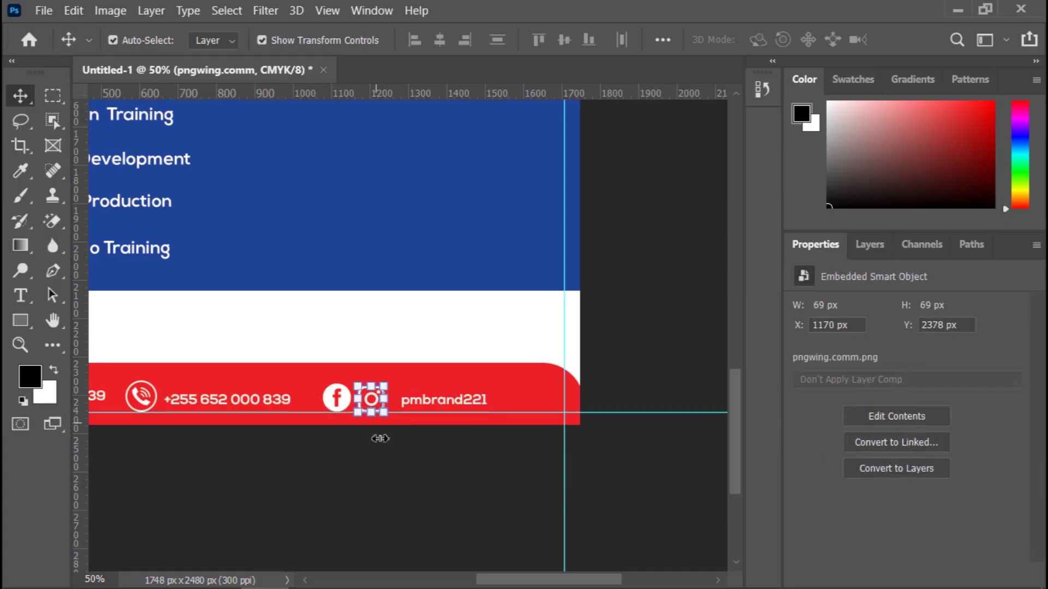
click(384, 456)
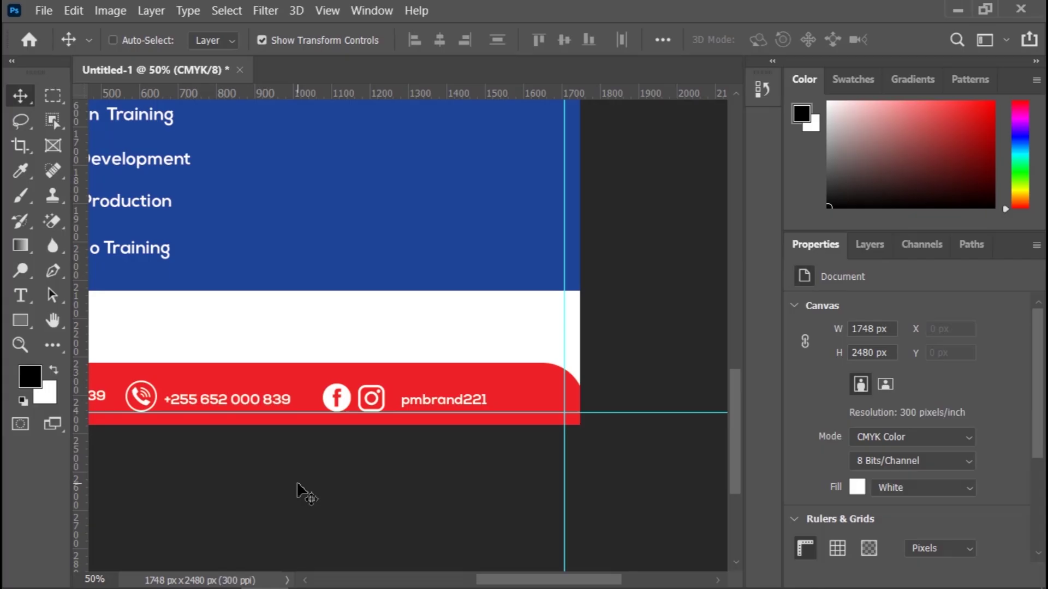
key(ctrl+minus)
key(ctrl+minus)
key(ctrl+minus)
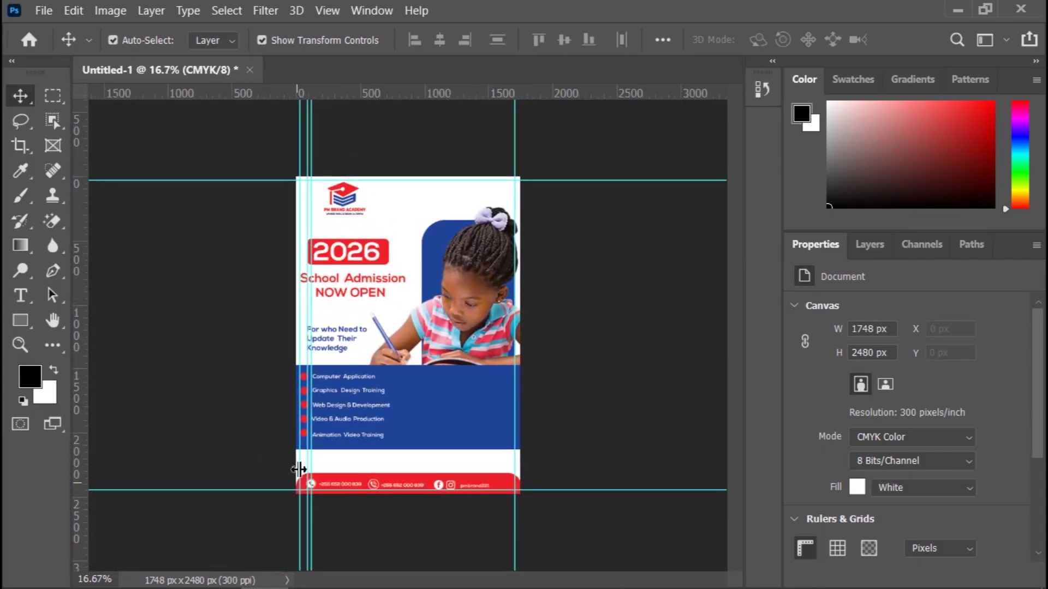
click(41, 13)
click(80, 215)
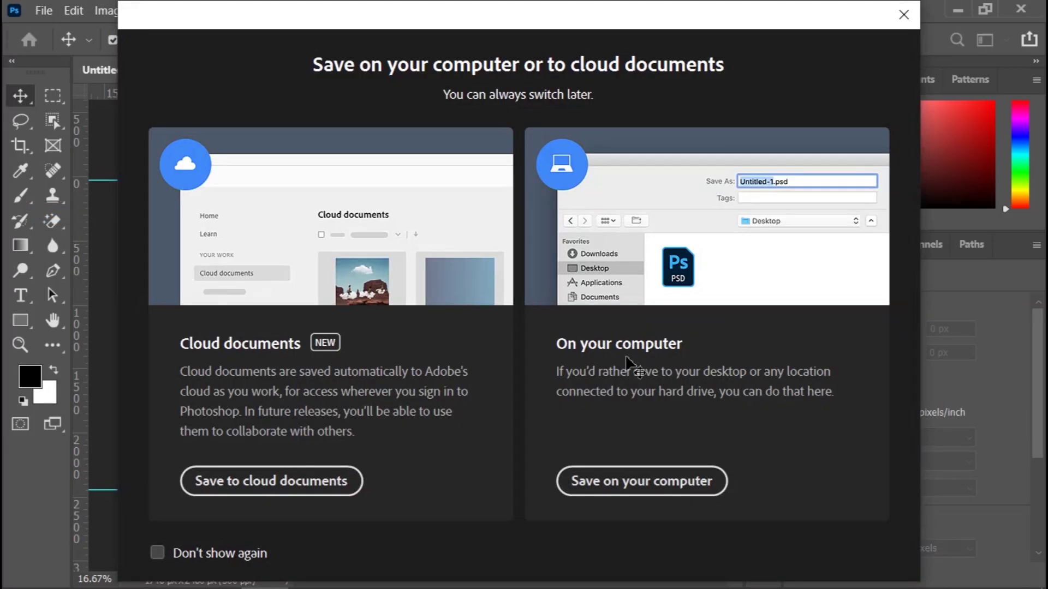
click(903, 15)
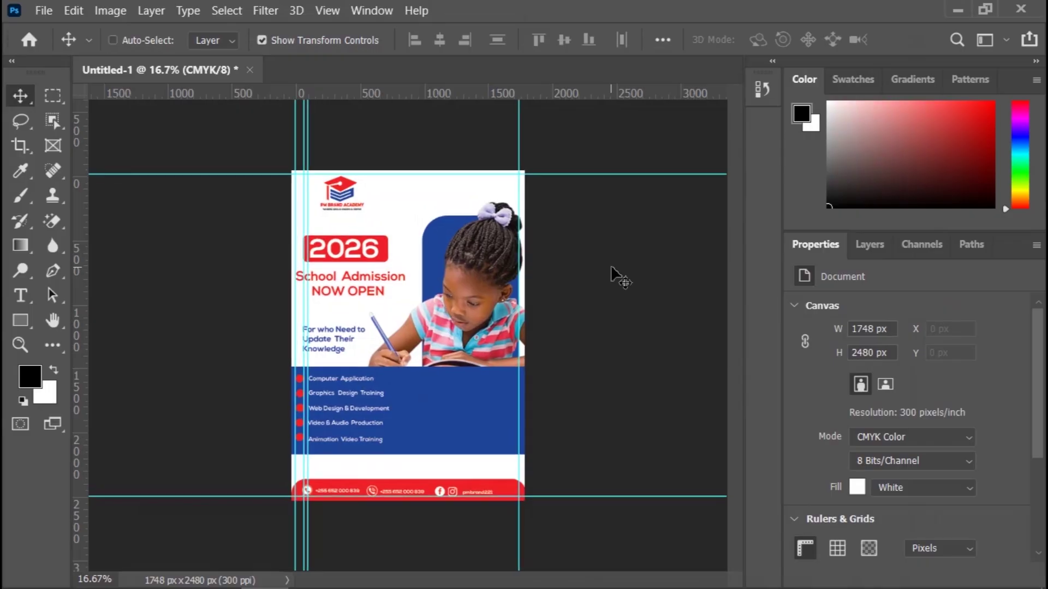
key(ctrl+plus)
scroll(633, 327, down, 1)
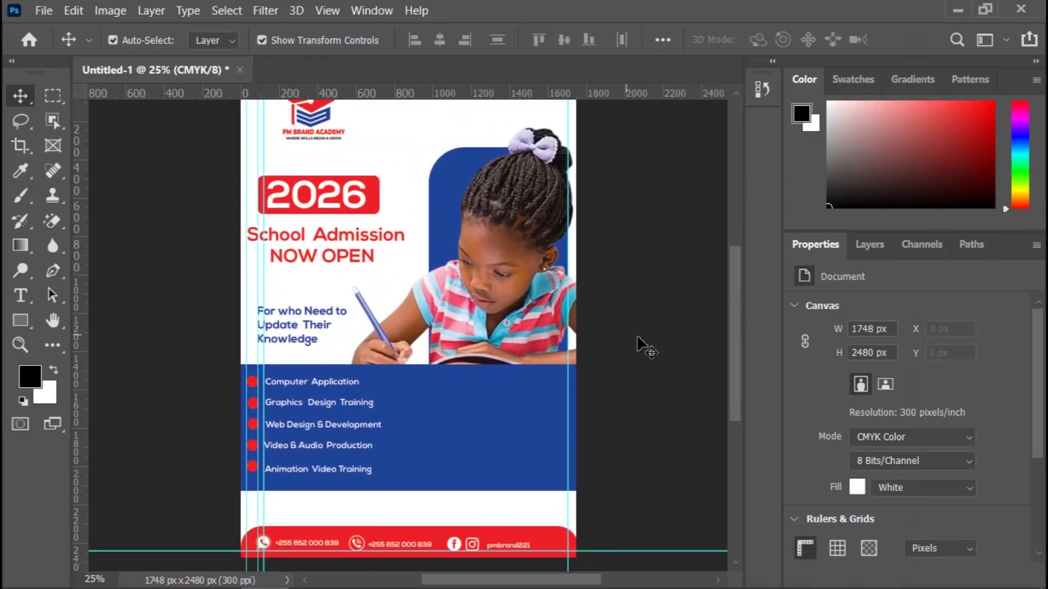
drag(738, 273, 739, 296)
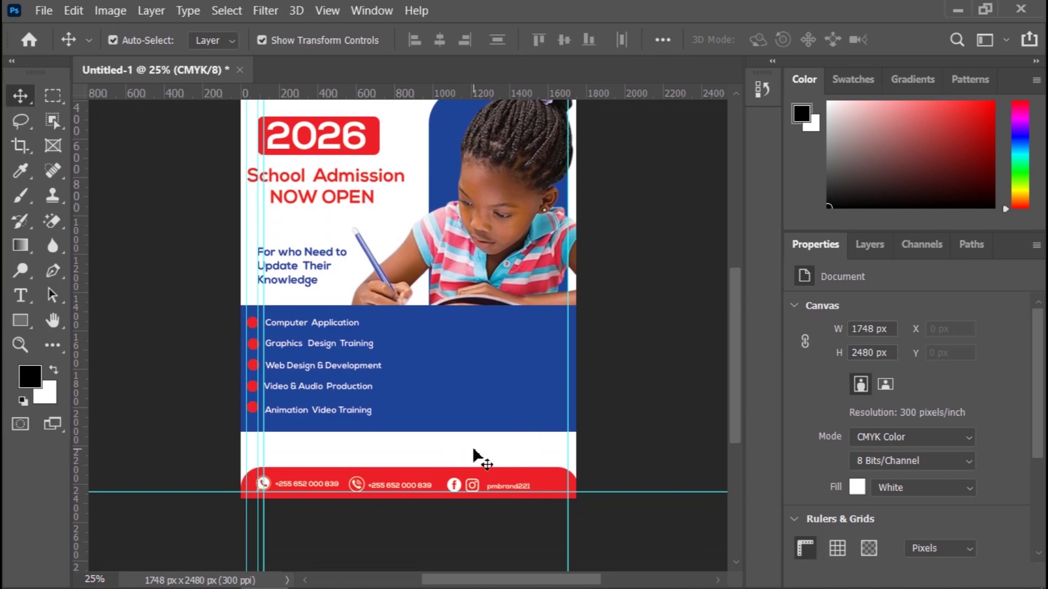
Step: Place the pngwing.com (6) pin image on the flyer and scale it down to 80 × 115 px
mouse_move(283, 588)
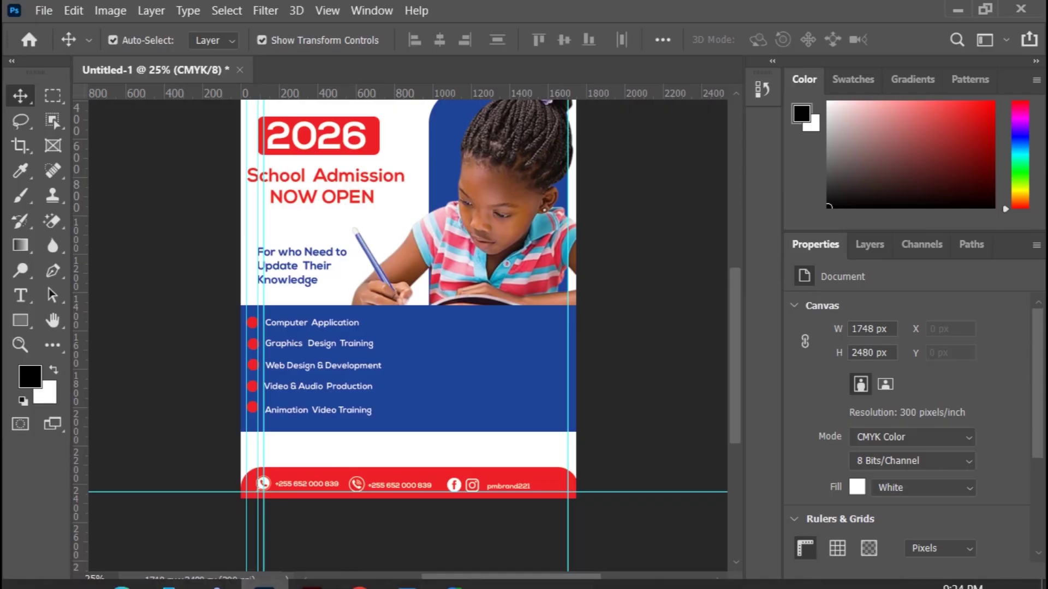
click(73, 570)
click(430, 388)
drag(430, 388, 382, 458)
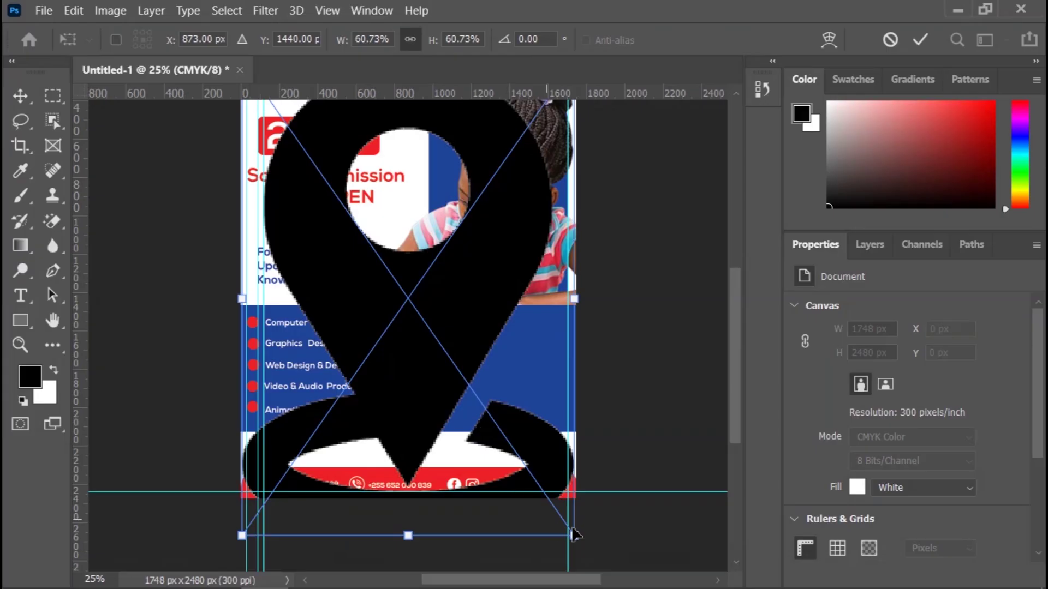
drag(573, 535, 369, 204)
drag(315, 168, 393, 429)
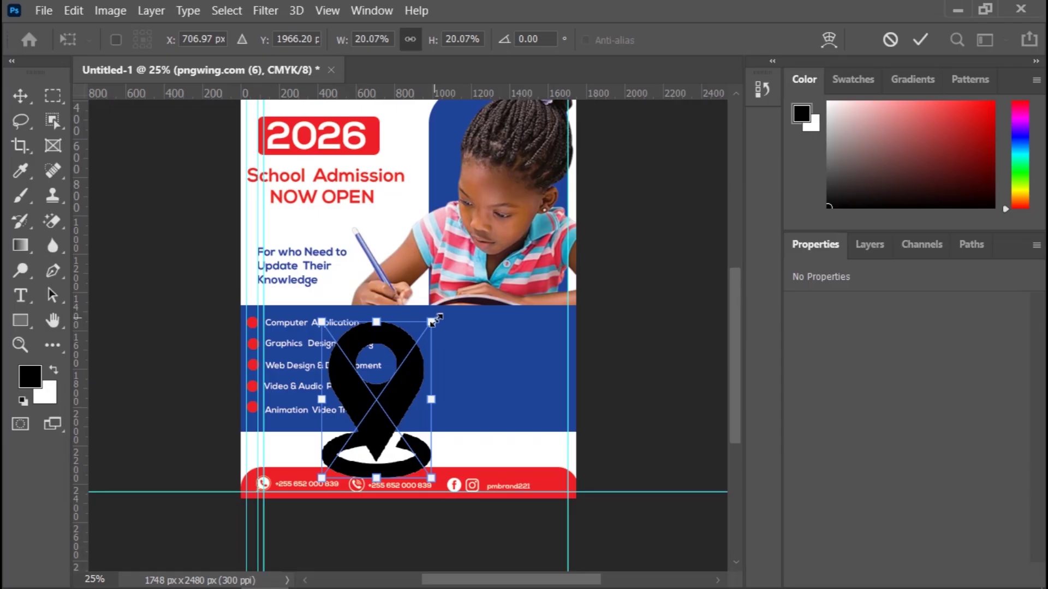
drag(435, 322, 386, 448)
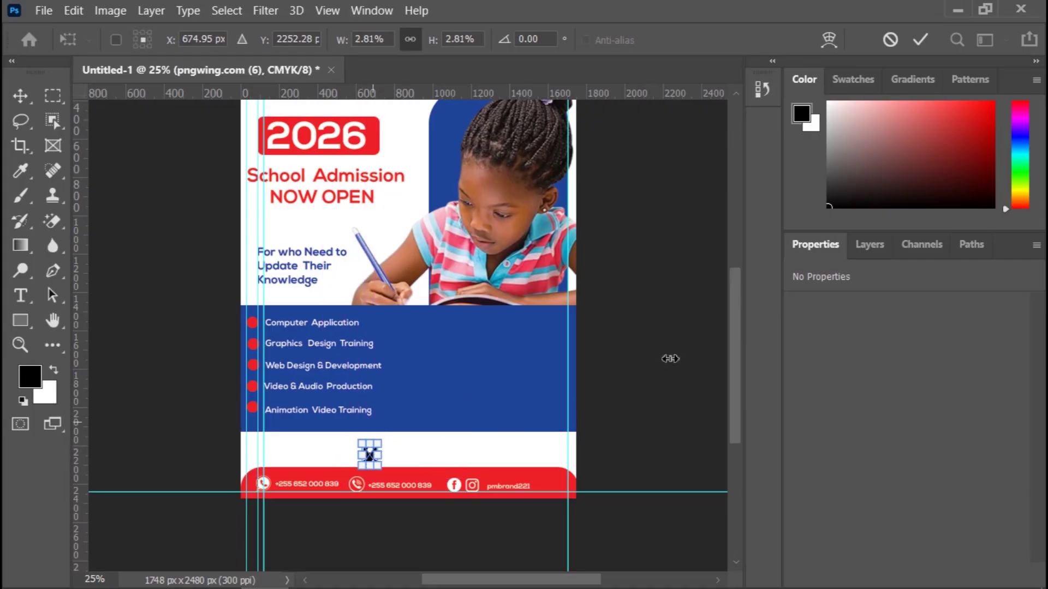
key(Return)
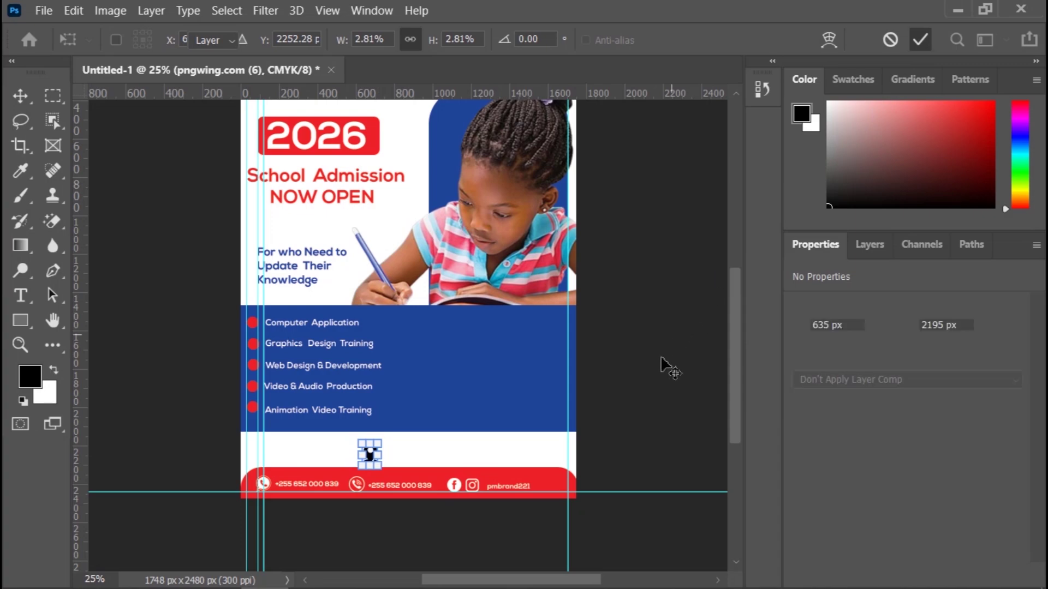
Step: Position the pin in the white strip just above the red footer and deselect it
key(ctrl+plus)
key(ctrl+plus)
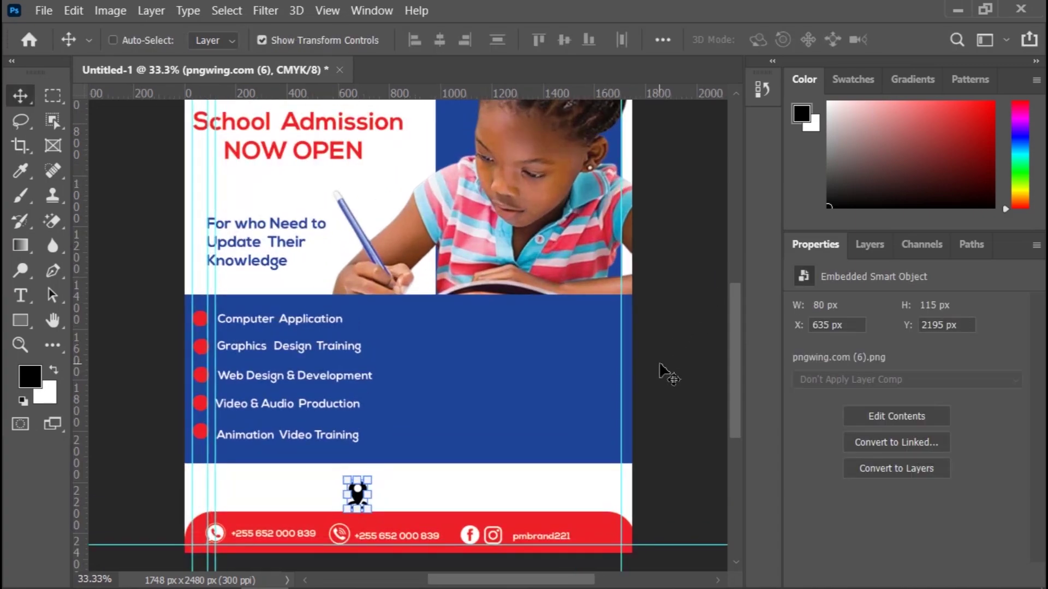
scroll(732, 322, down, 3)
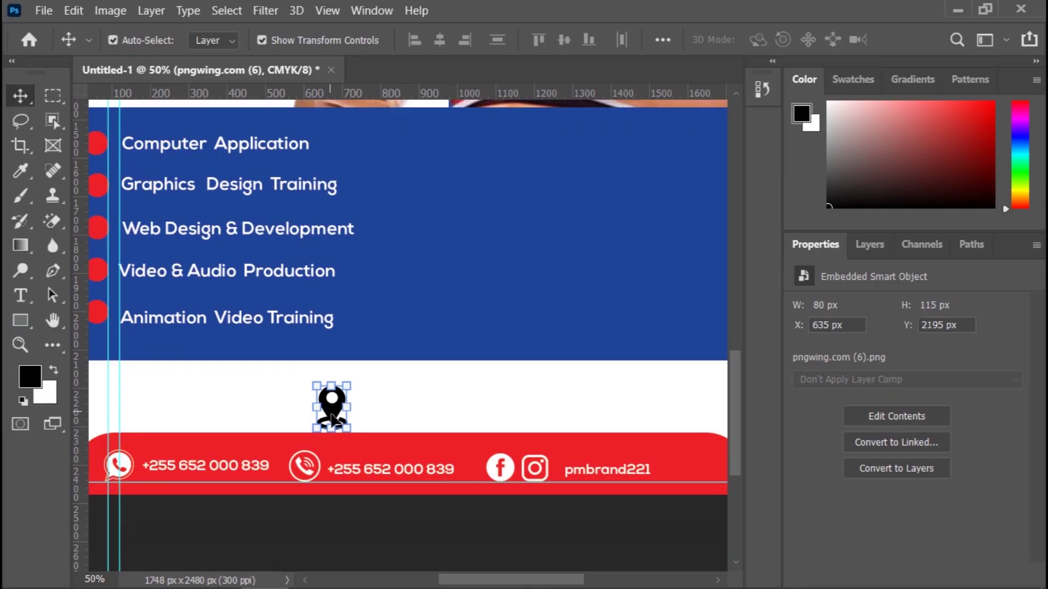
drag(329, 414, 344, 410)
click(382, 517)
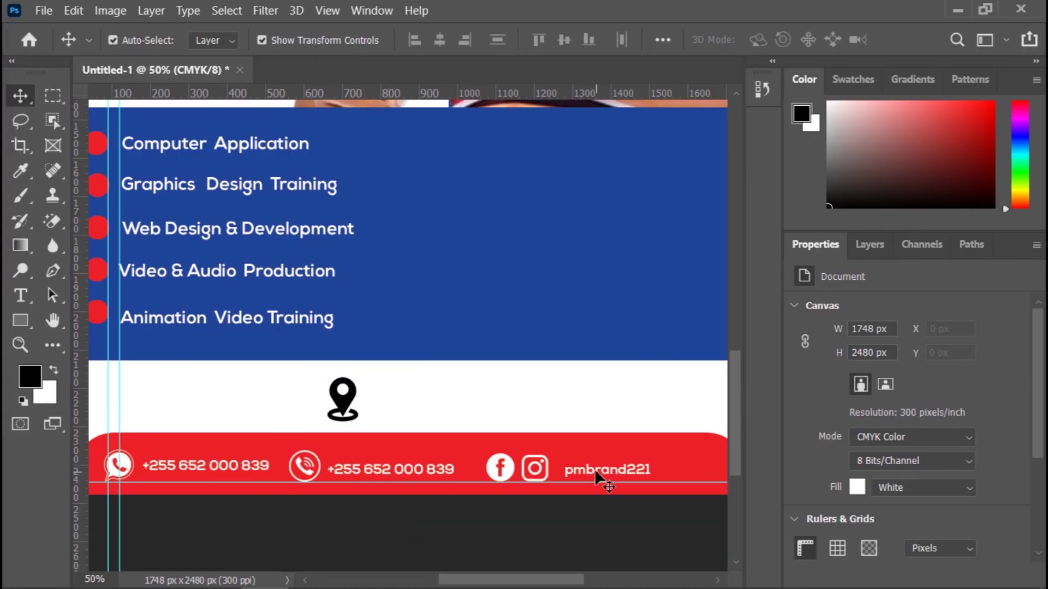
Step: Duplicate the pmbrand221 handle text beside the pin and color it red (ed2027)
drag(597, 475, 401, 416)
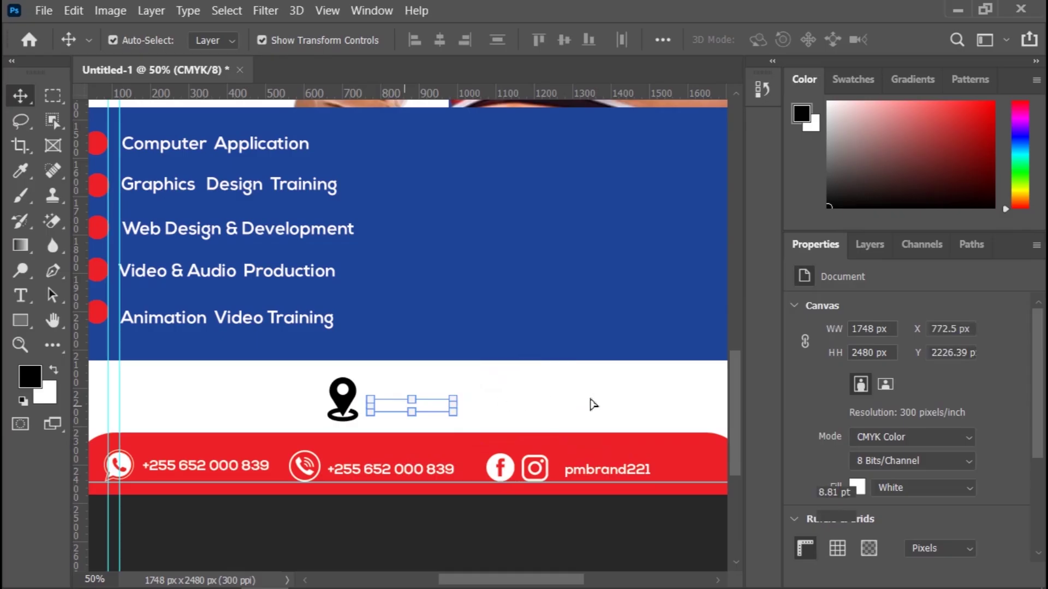
click(950, 543)
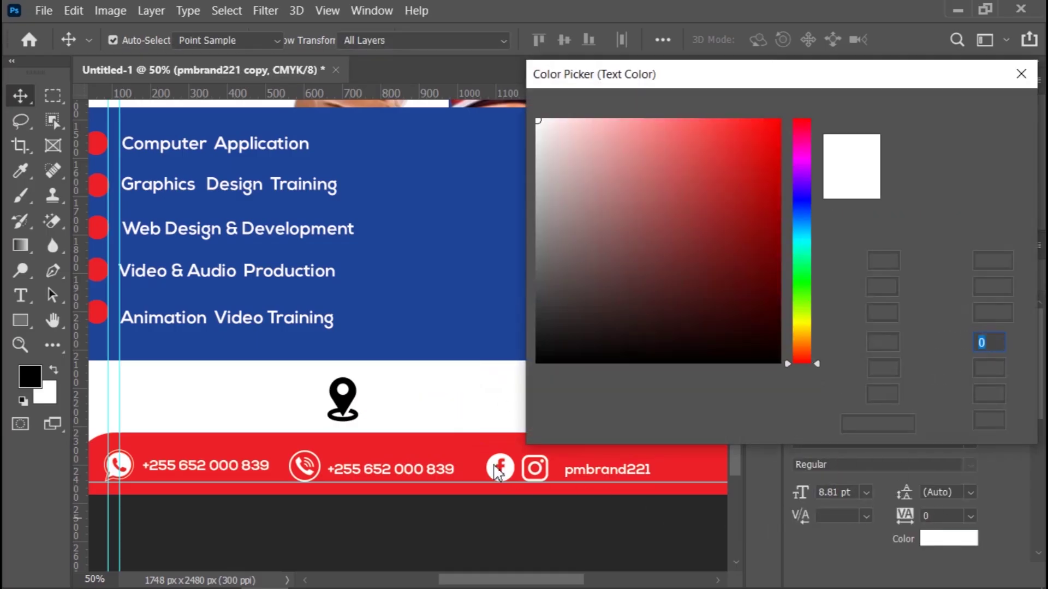
click(475, 448)
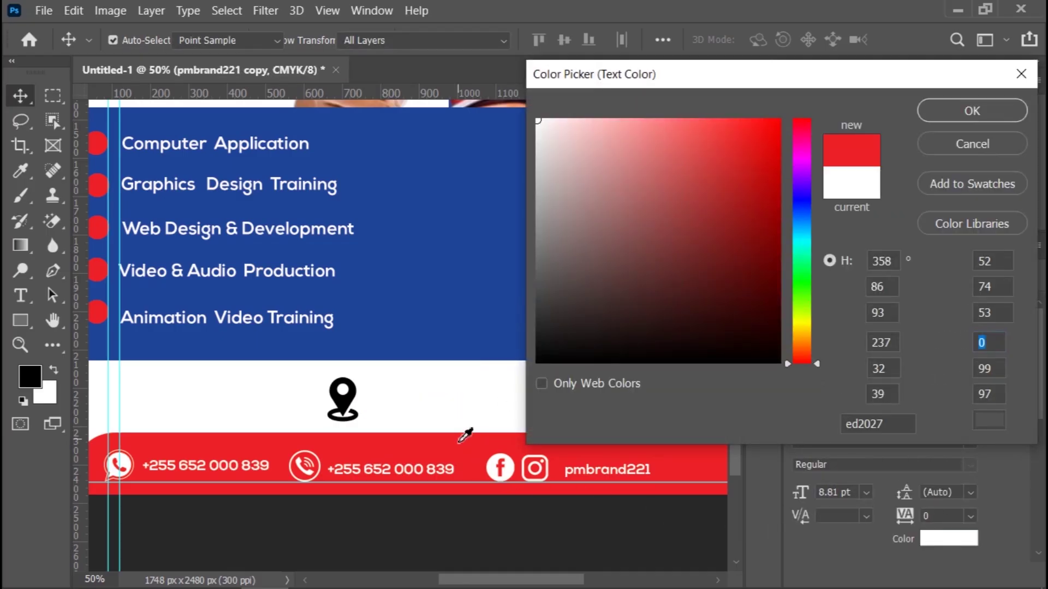
click(972, 111)
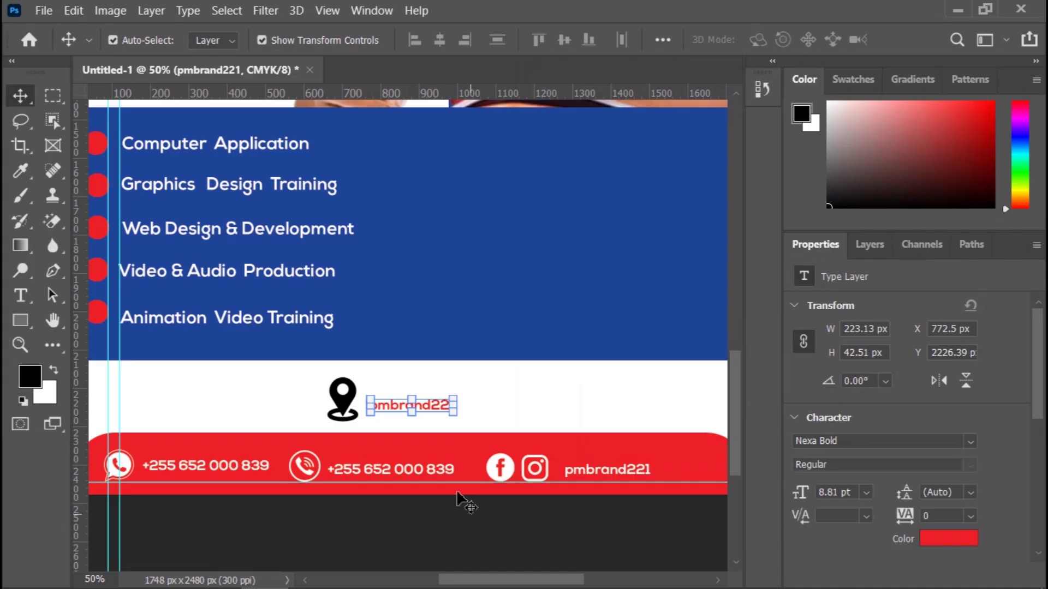
Step: Clear the copied text layer's original handle wording with the Type tool
key(t)
click(456, 410)
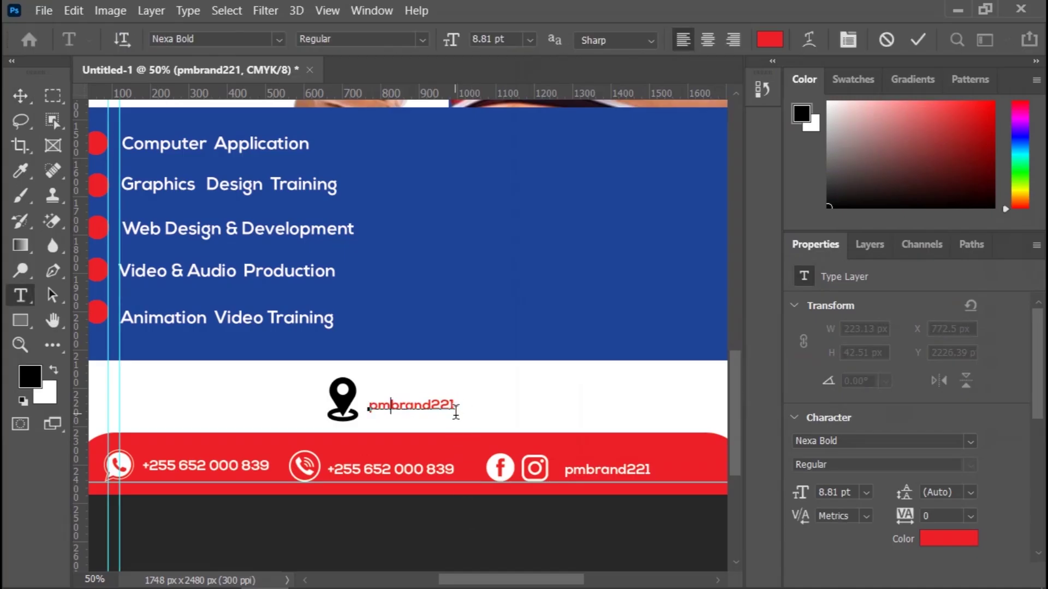
key(ctrl+a)
key(BackSpace)
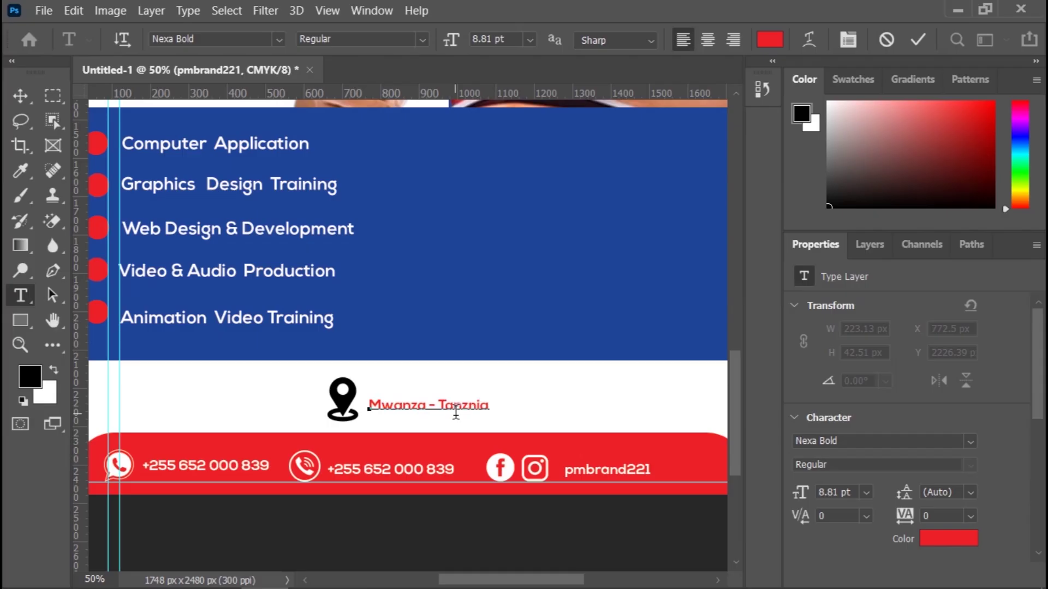
Step: Insert the missing 'a' so the red location line reads 'Mwanza - Tanzania', then commit and deselect
key(Right)
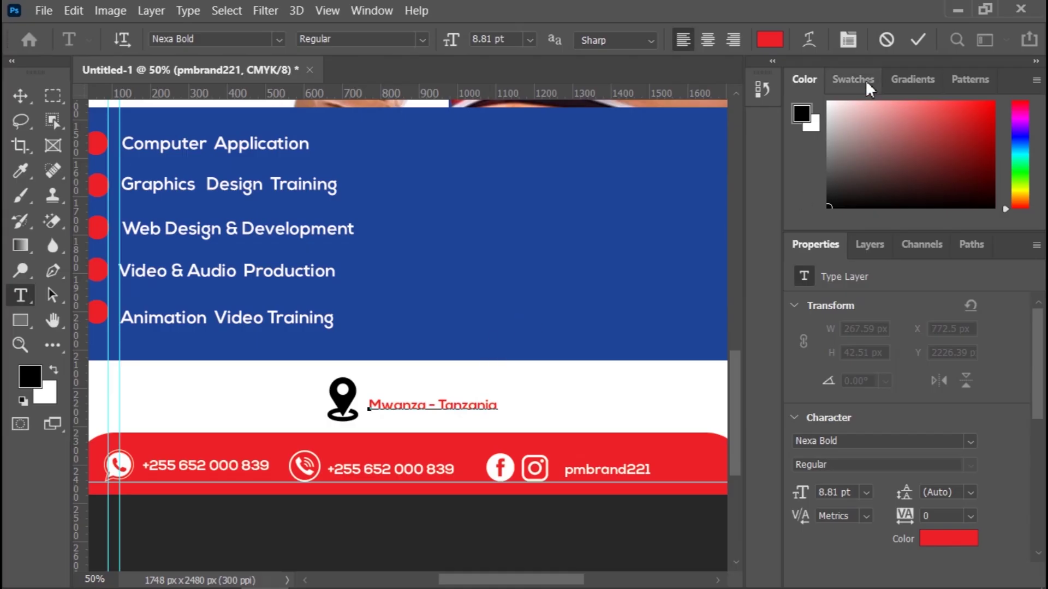
click(915, 39)
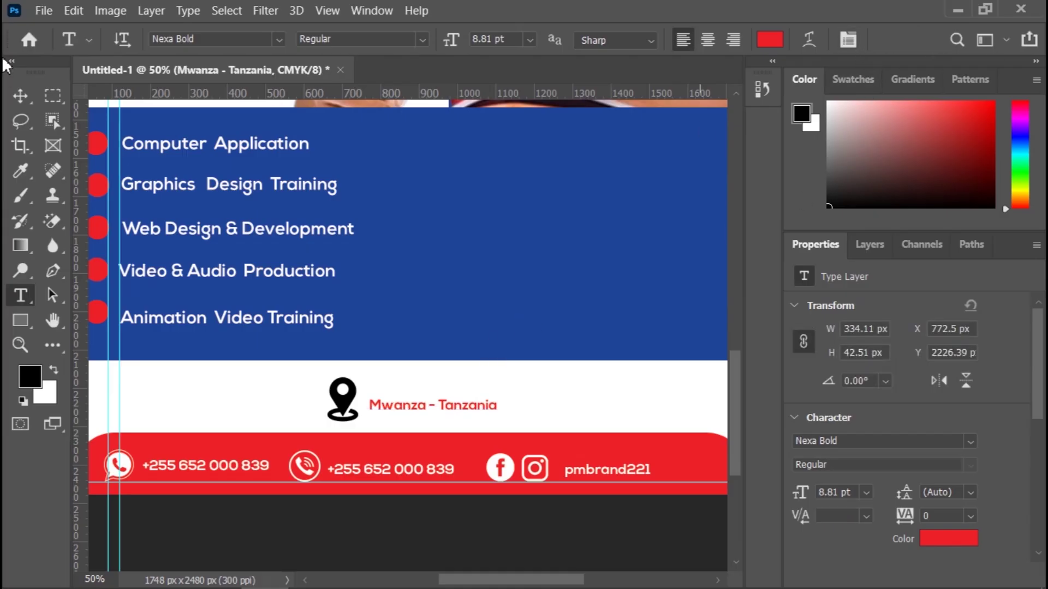
click(20, 96)
click(466, 535)
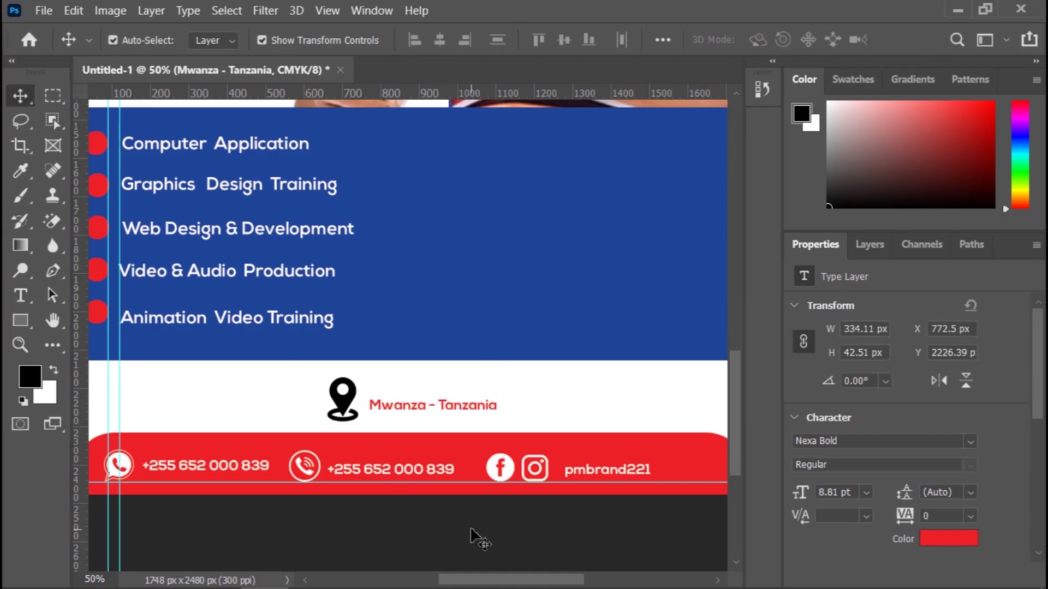
Step: Shrink the location pin to about 54 × 77 px and nudge it closer to the text
click(340, 400)
drag(326, 377, 327, 382)
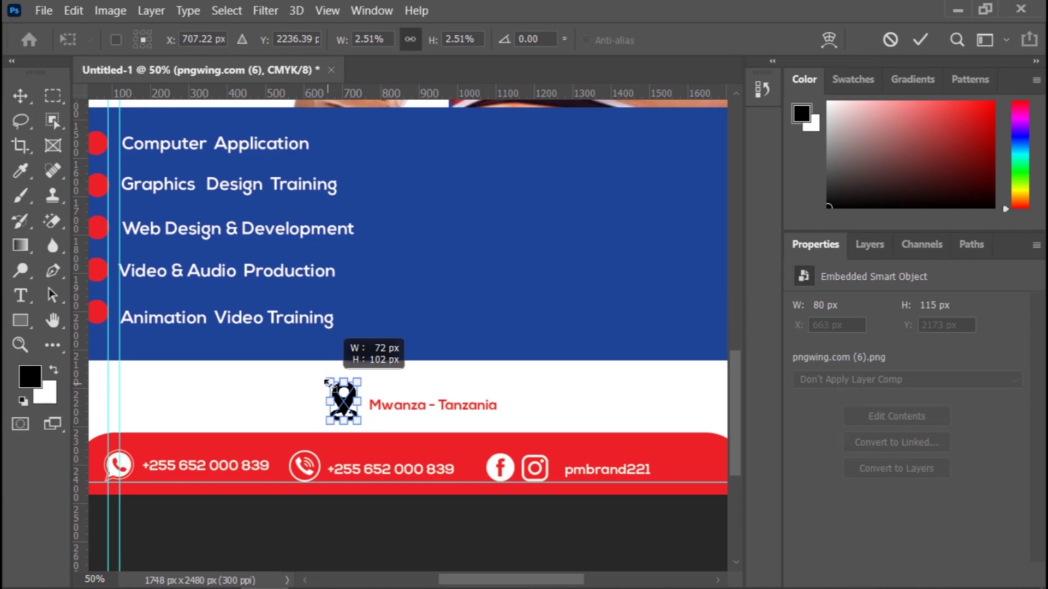
drag(327, 382, 331, 385)
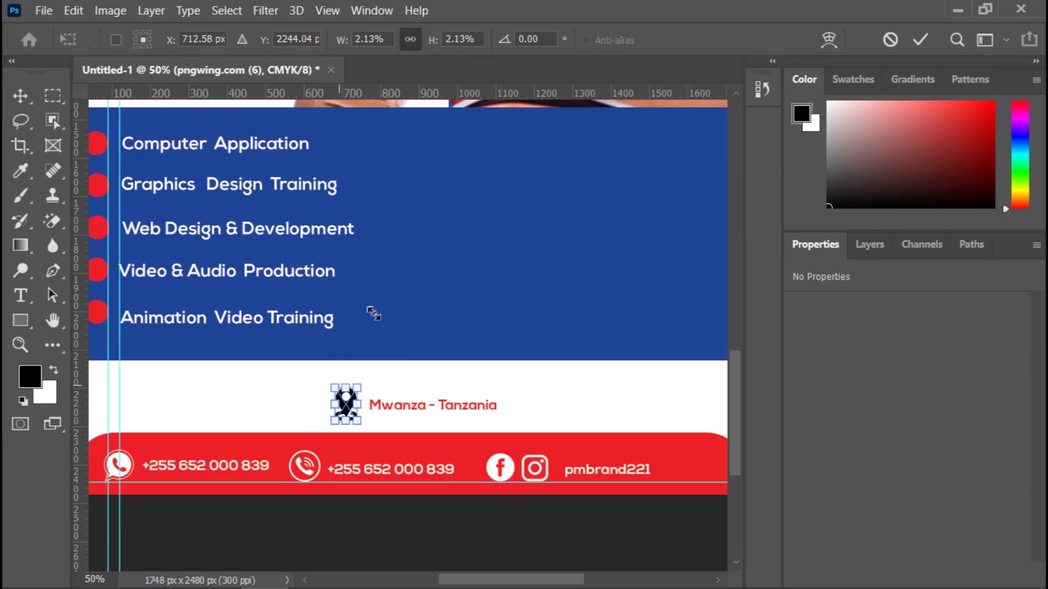
click(922, 38)
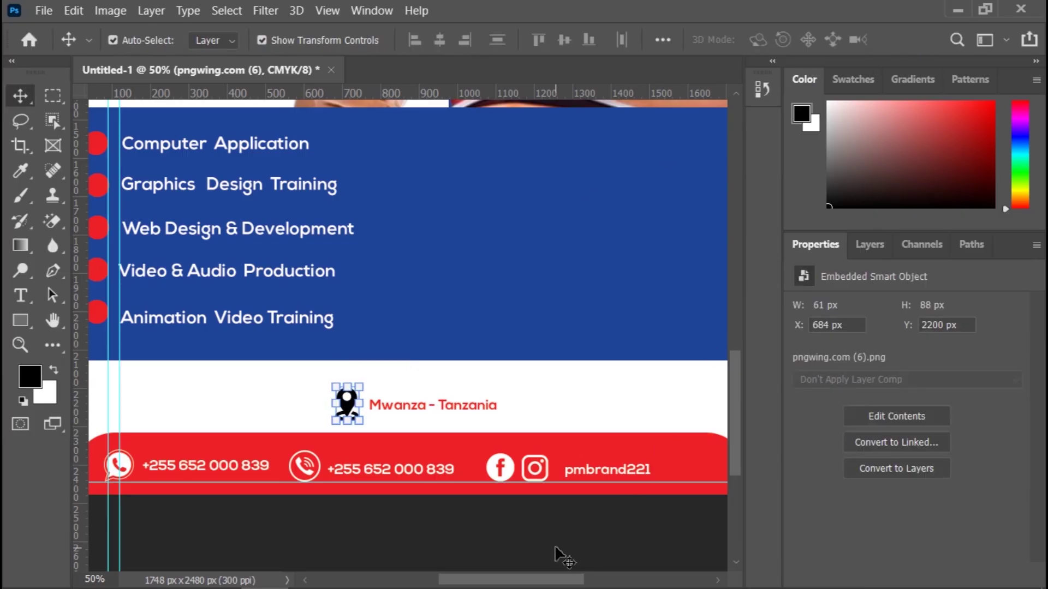
key(Right)
key(Right)
key(Right)
key(Right)
key(Right)
key(Right)
key(Right)
key(Right)
key(Up)
key(Up)
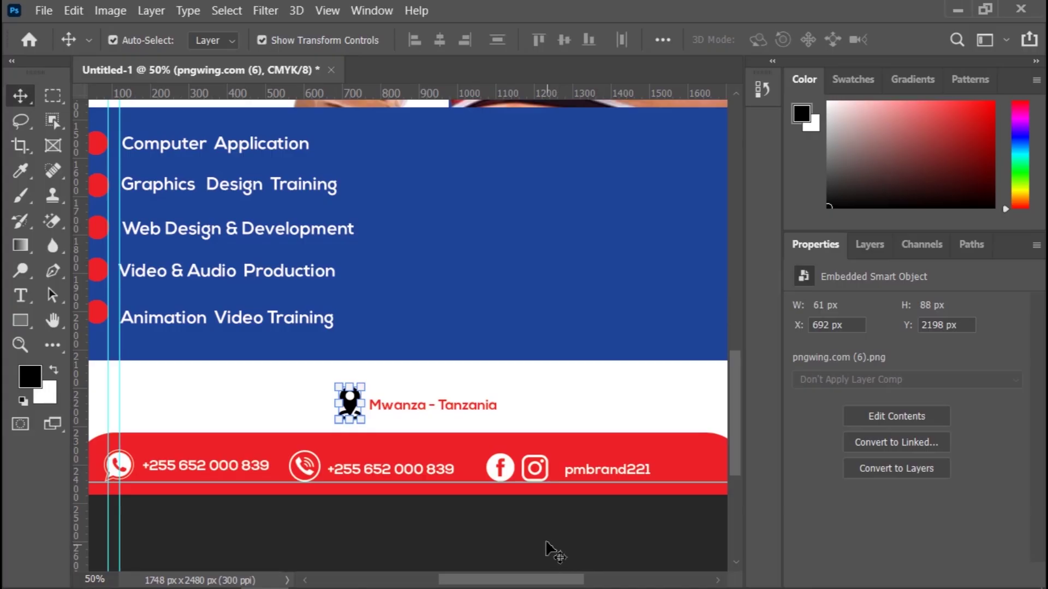
click(546, 543)
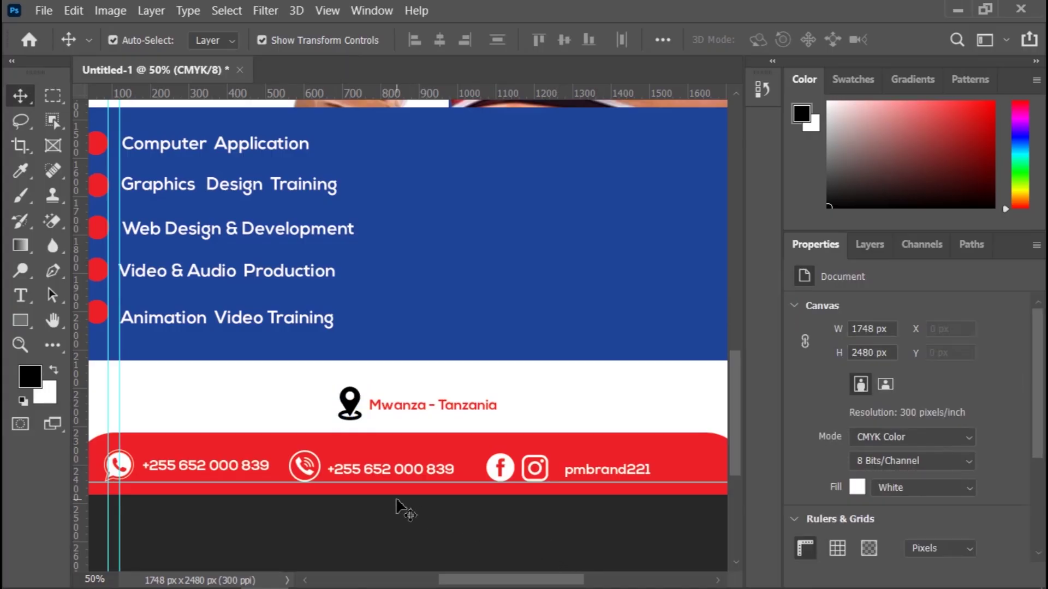
Step: Enlarge the 'Mwanza - Tanzania' text to about 120% (10.59 pt) beside the pin
key(ctrl+minus)
key(ctrl+minus)
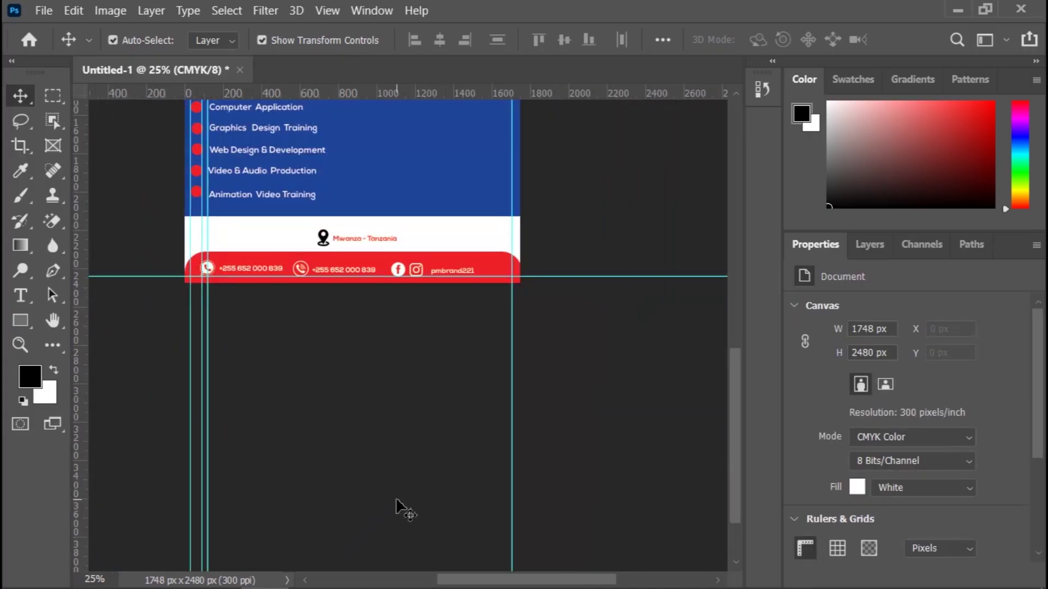
click(382, 240)
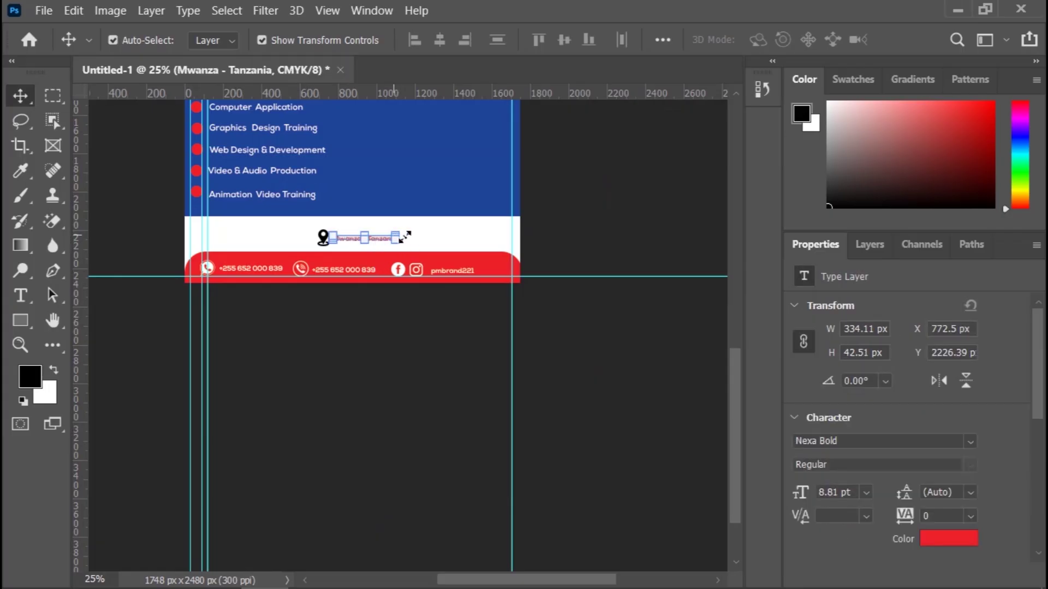
drag(405, 237, 410, 237)
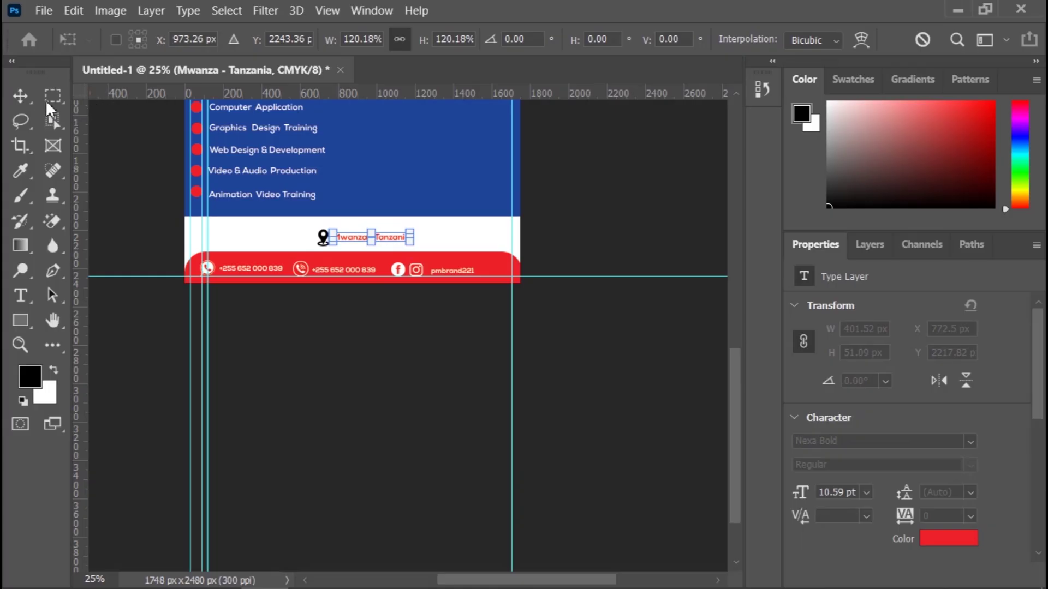
key(Return)
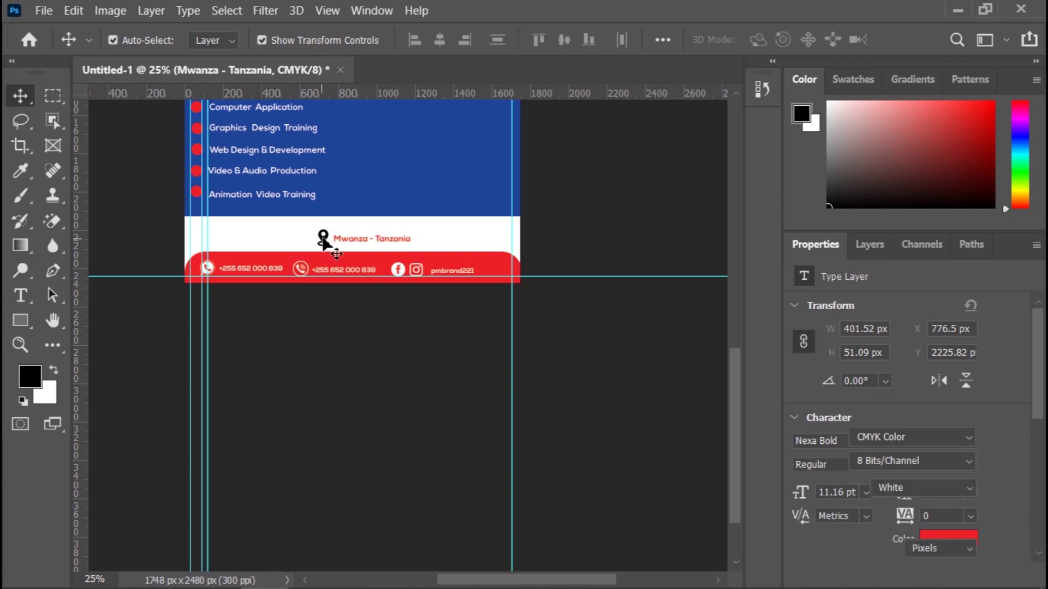
click(323, 240)
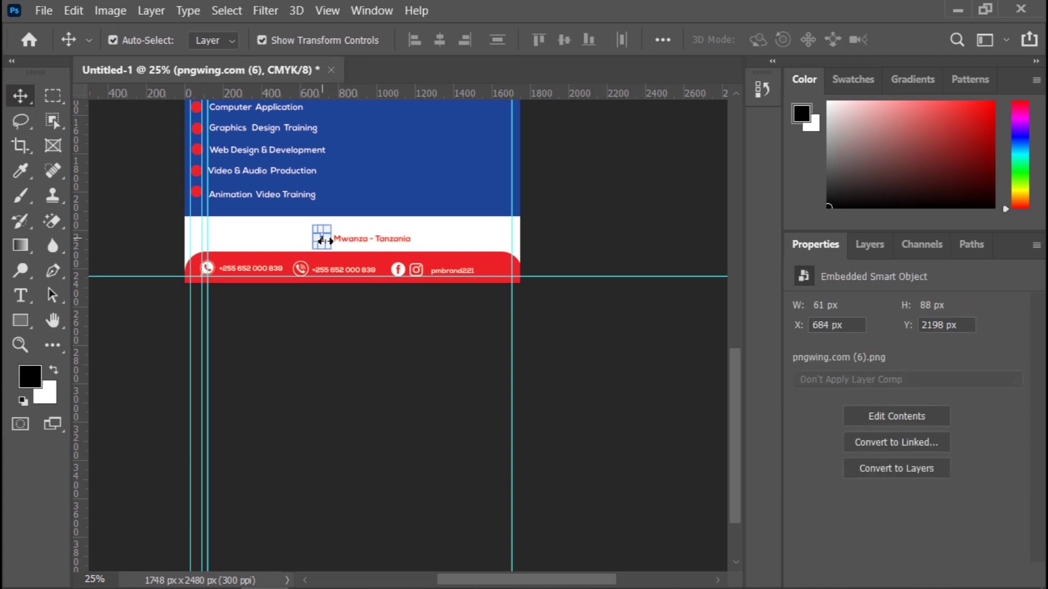
click(408, 390)
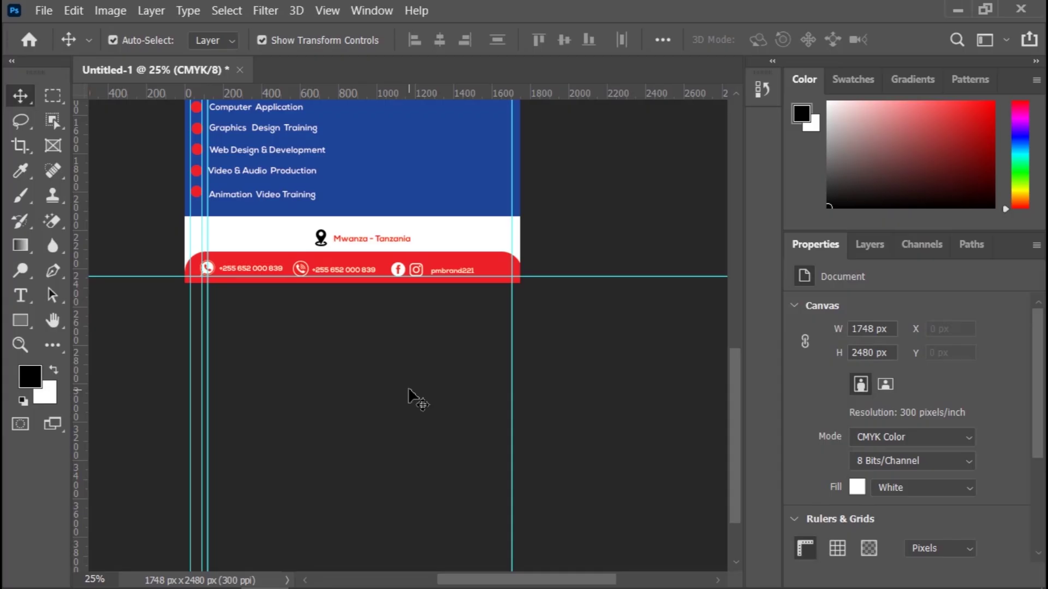
scroll(408, 390, up, 6)
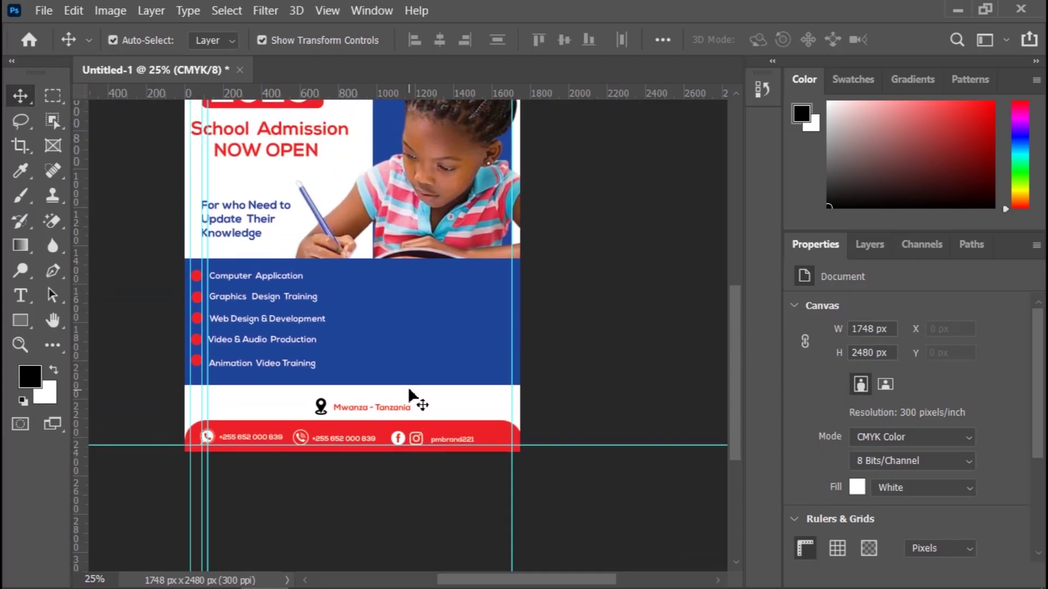
scroll(409, 390, up, 1)
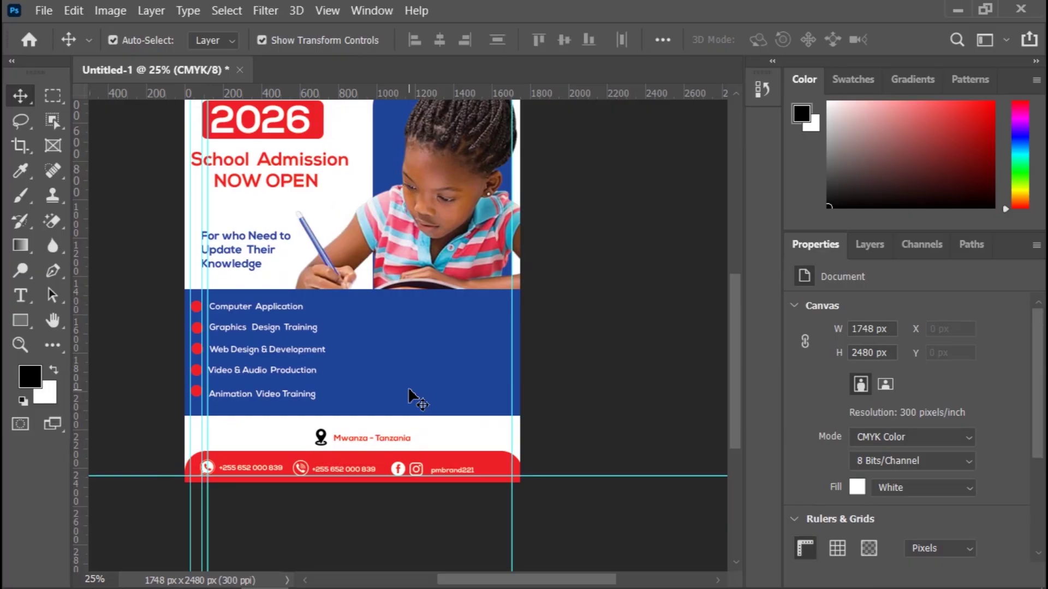
scroll(592, 360, up, 3)
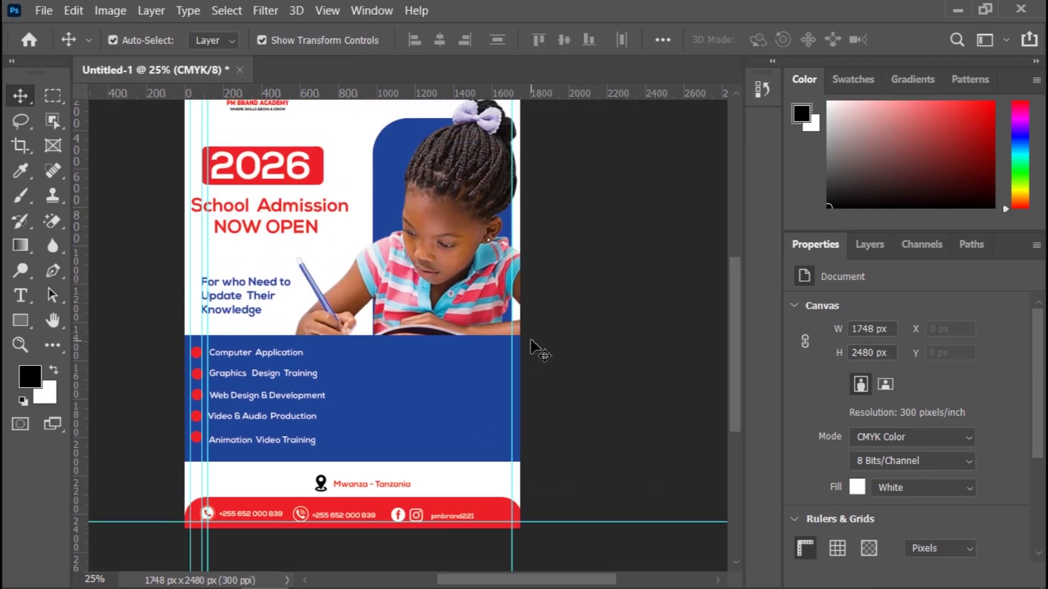
scroll(530, 341, up, 4)
scroll(535, 361, down, 2)
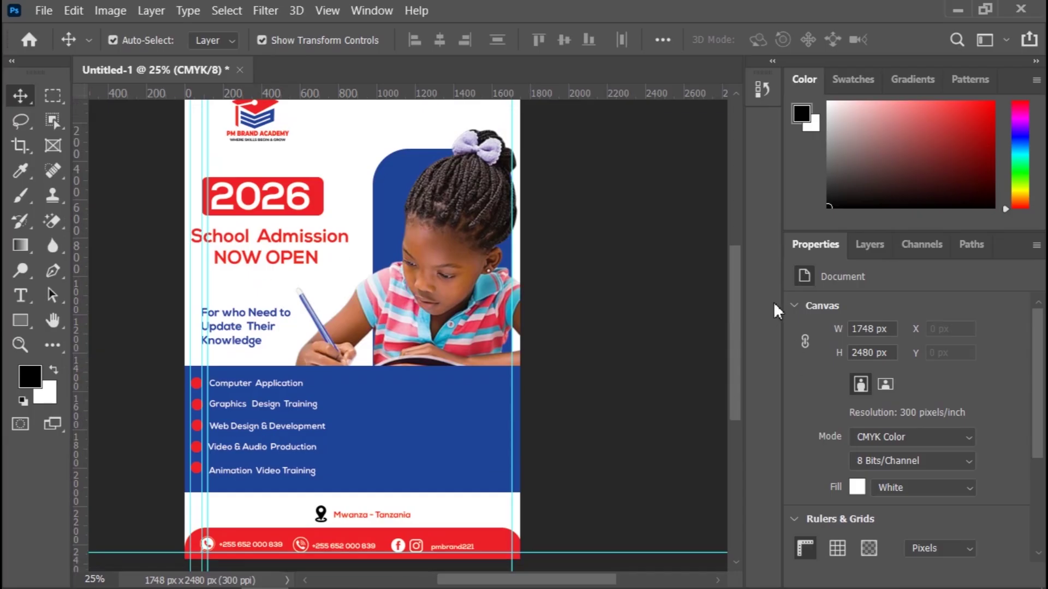
drag(731, 288, 710, 355)
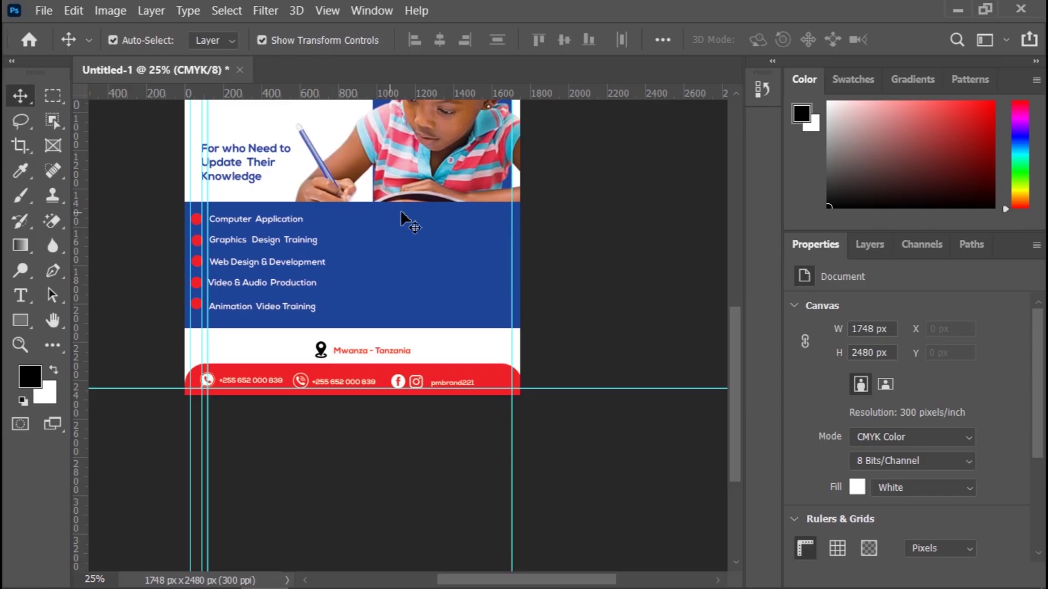
scroll(443, 233, up, 2)
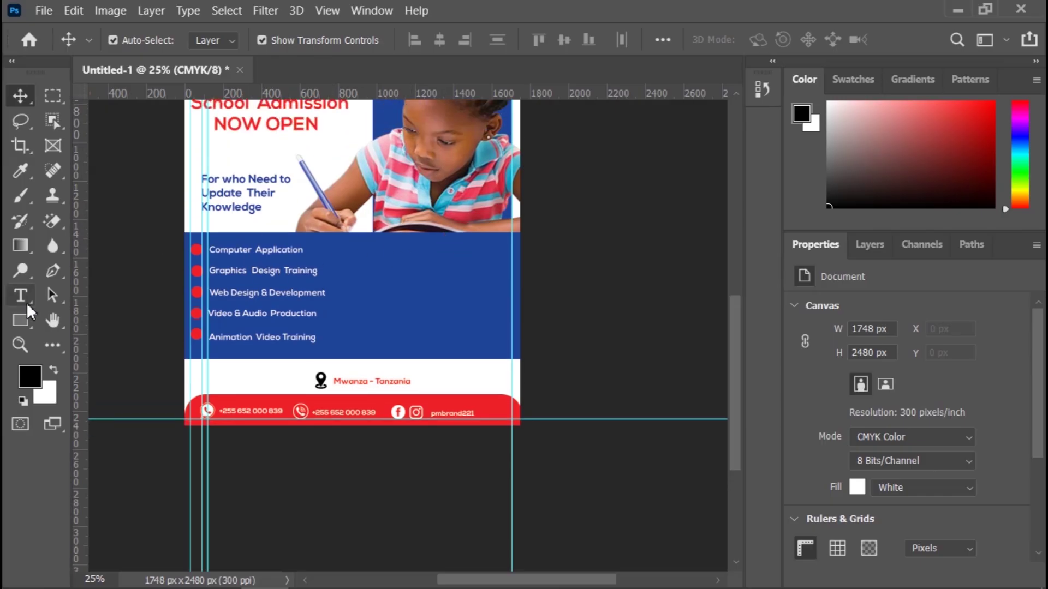
Step: Draw a rectangle across the photo's bottom edge and make it taller upward
click(30, 327)
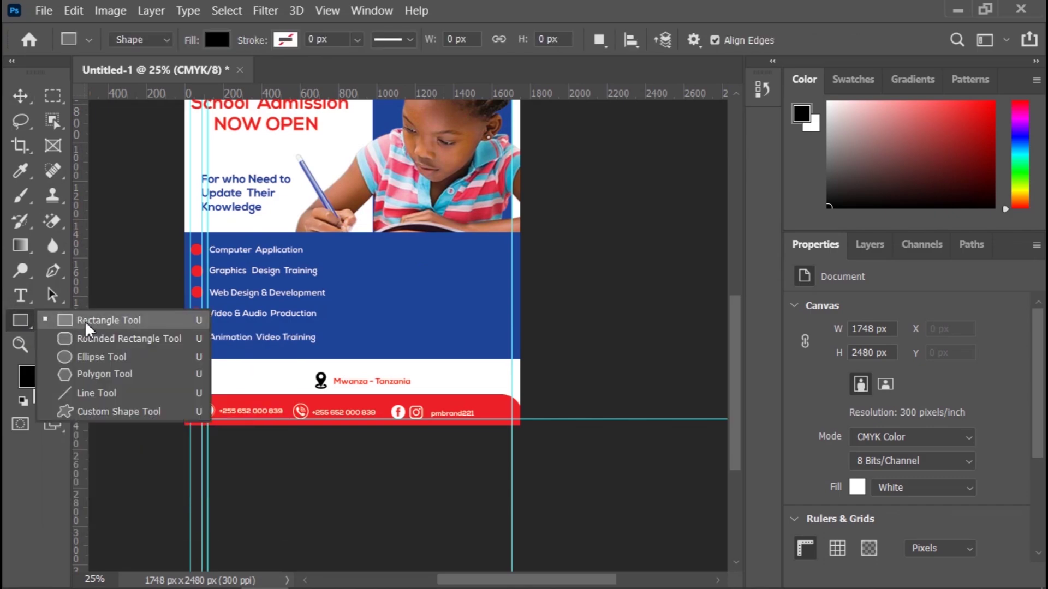
click(87, 326)
drag(367, 223, 511, 250)
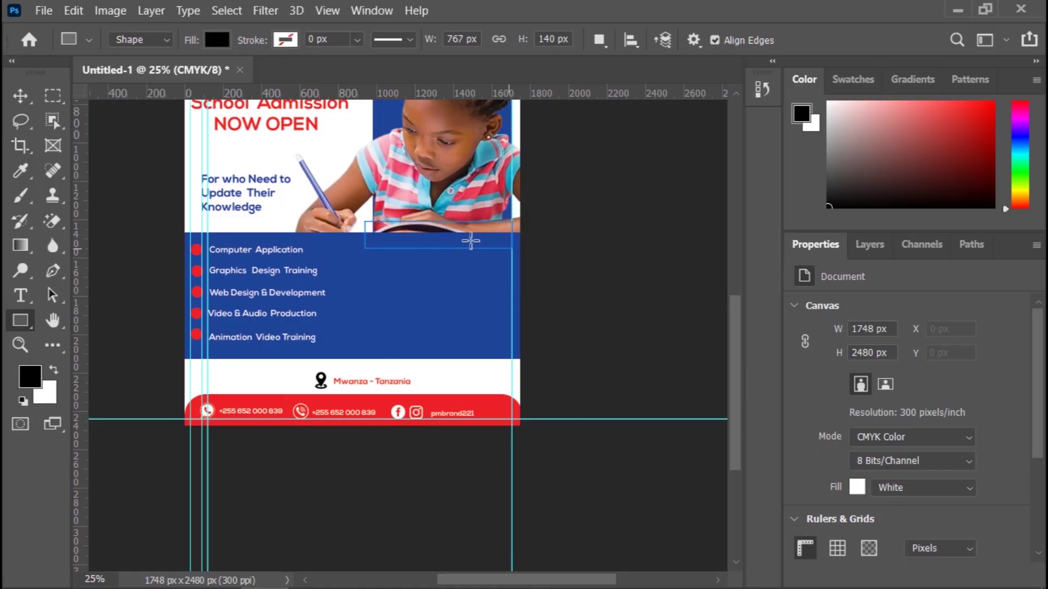
click(21, 99)
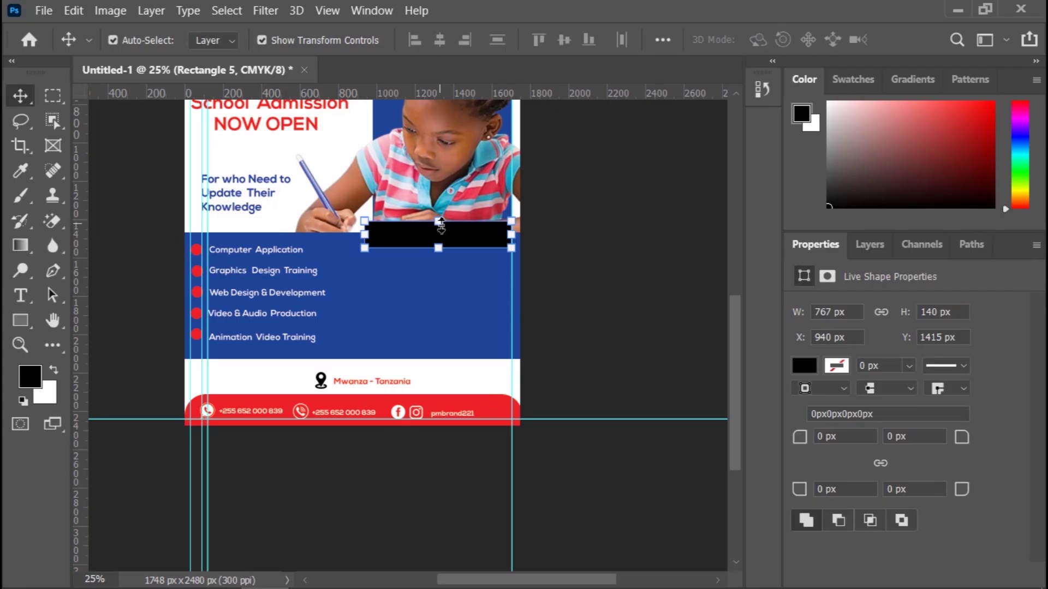
drag(442, 224, 439, 213)
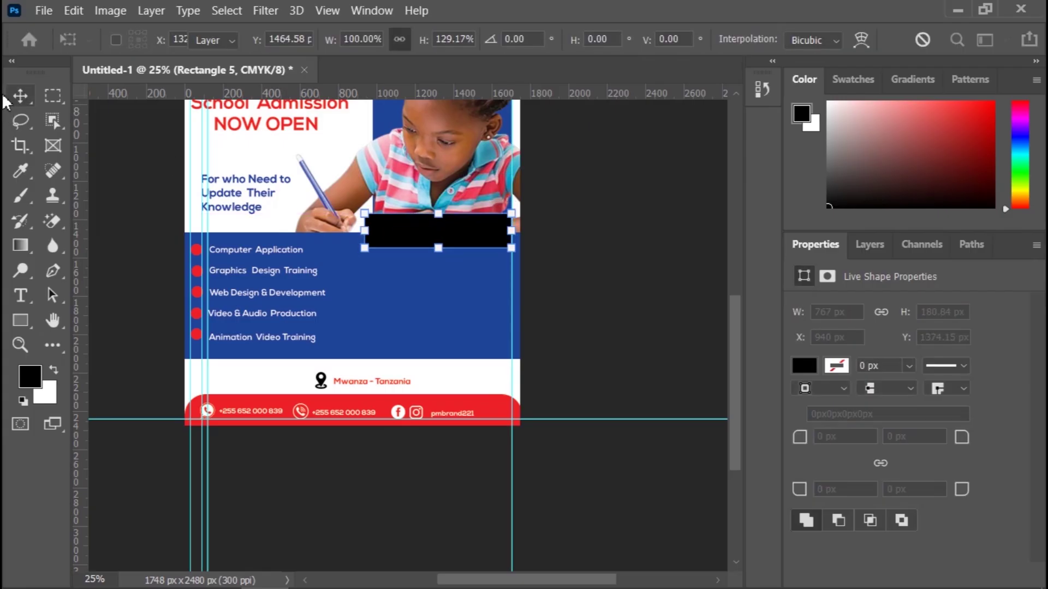
key(Return)
Step: Fill the new rectangle with red
click(804, 363)
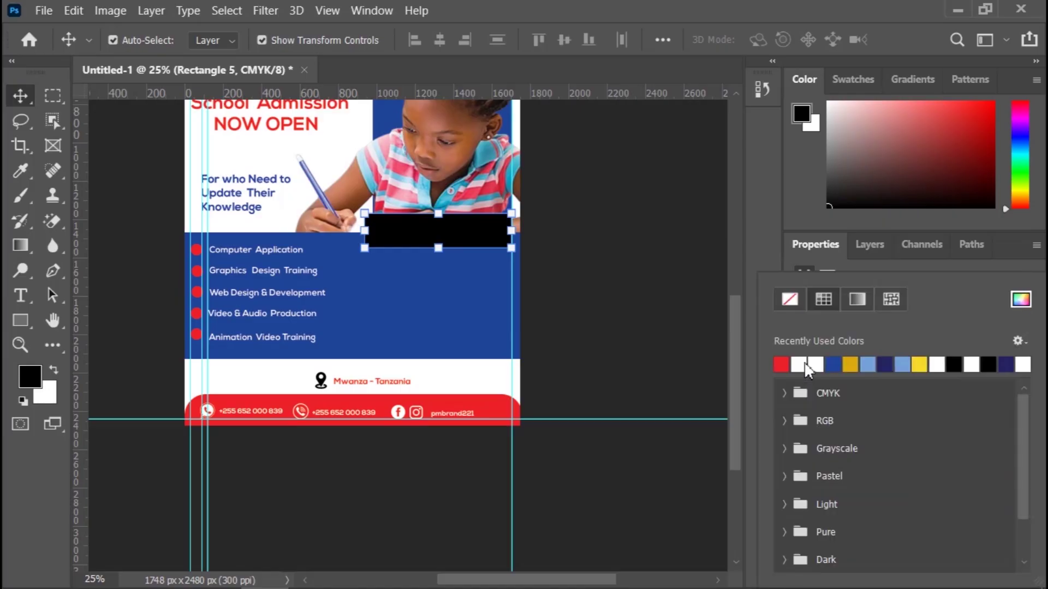
click(816, 247)
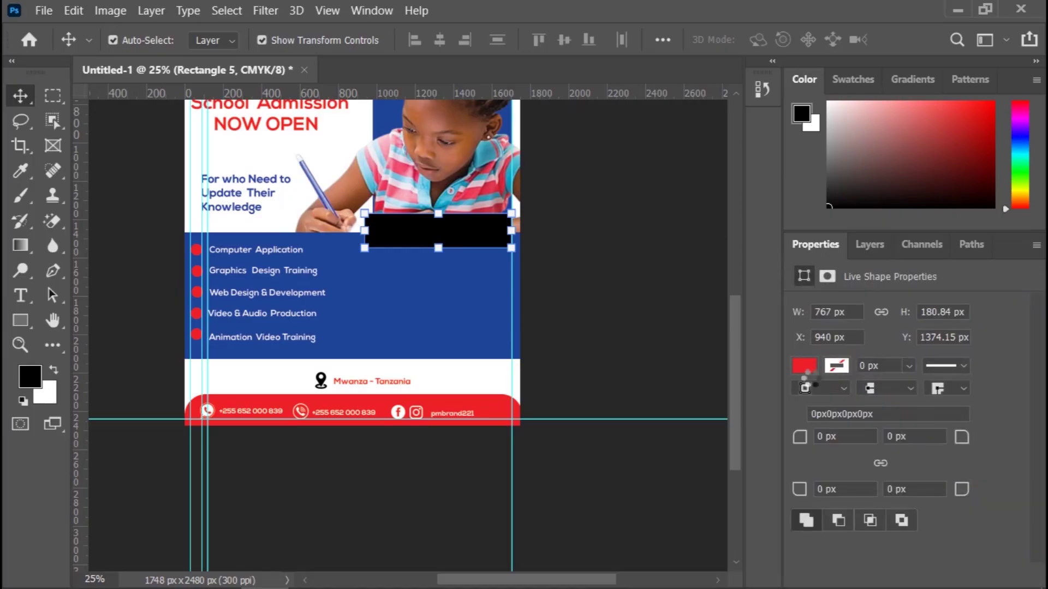
click(803, 365)
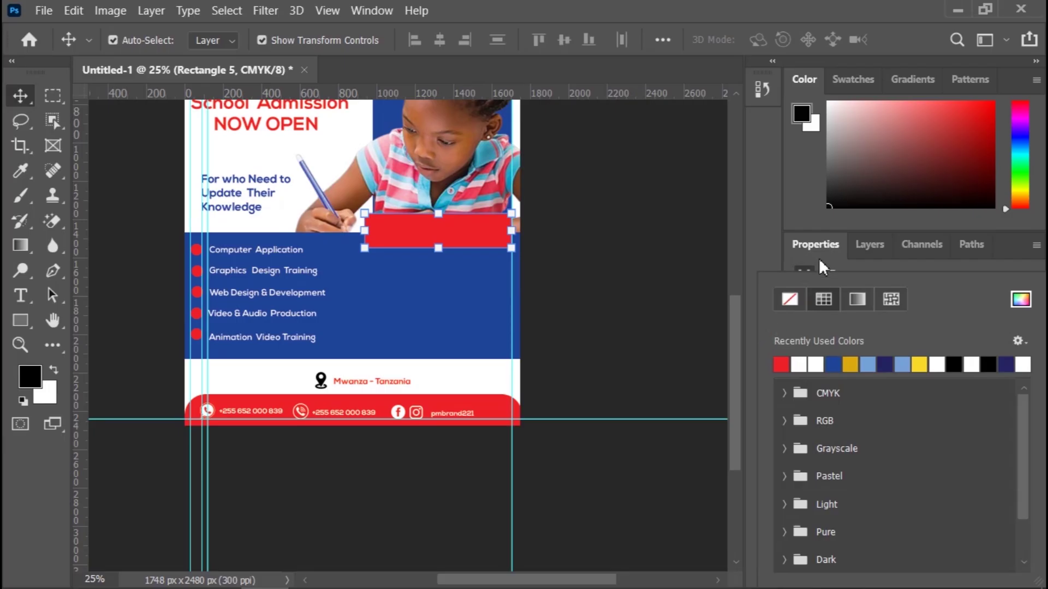
click(816, 245)
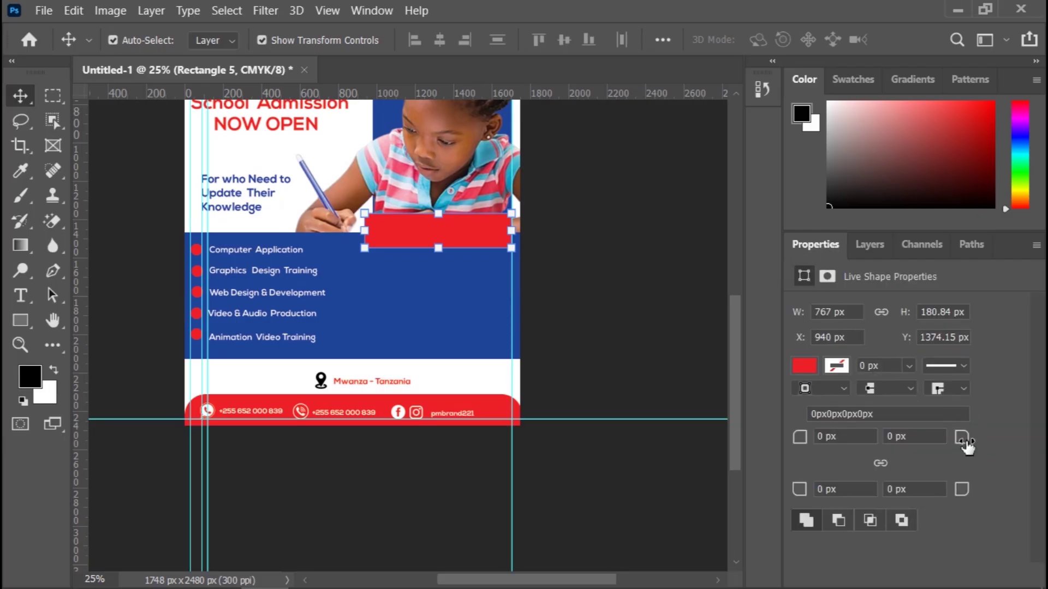
Step: Round the rectangle's corners, with the bottom-left radius at 17 px
drag(966, 446, 981, 444)
drag(798, 442, 807, 442)
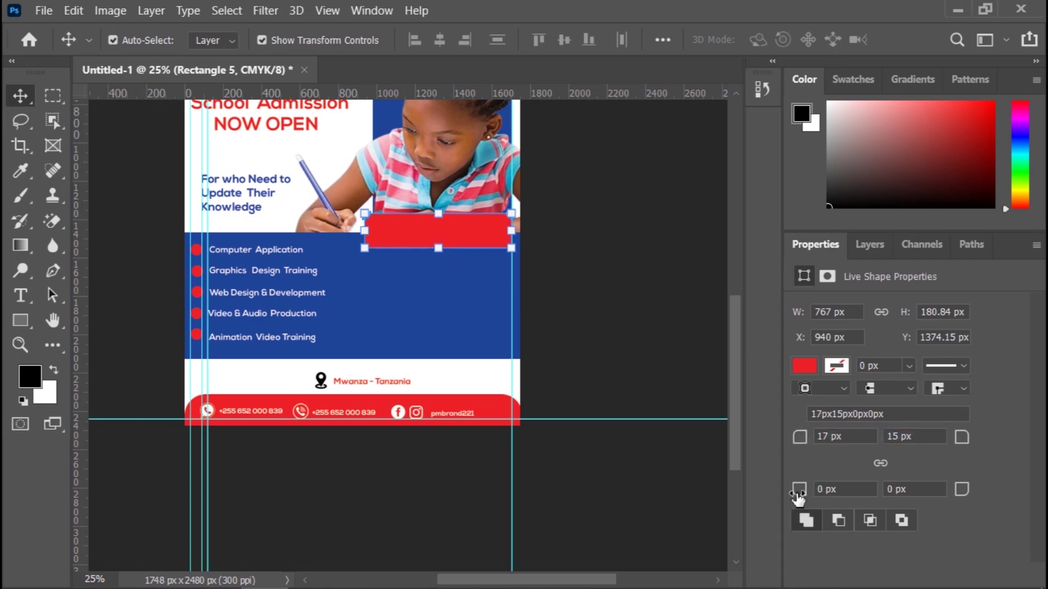
mouse_move(797, 497)
mouse_down()
mouse_move(823, 495)
mouse_move(797, 491)
mouse_move(807, 494)
mouse_up()
mouse_move(967, 497)
mouse_down()
mouse_move(952, 495)
mouse_move(985, 489)
mouse_up()
drag(798, 495, 795, 441)
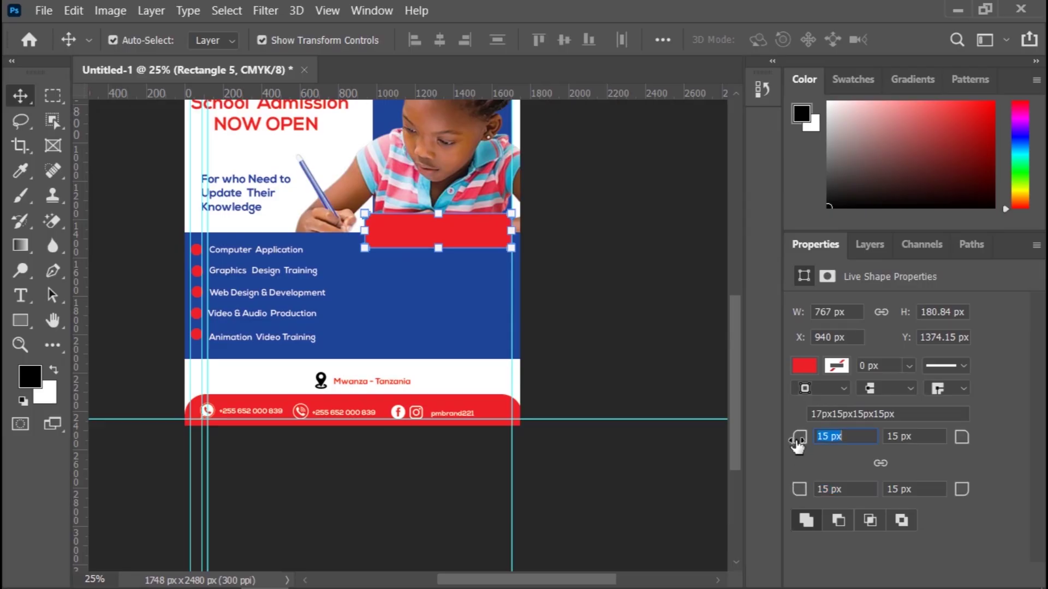
click(594, 303)
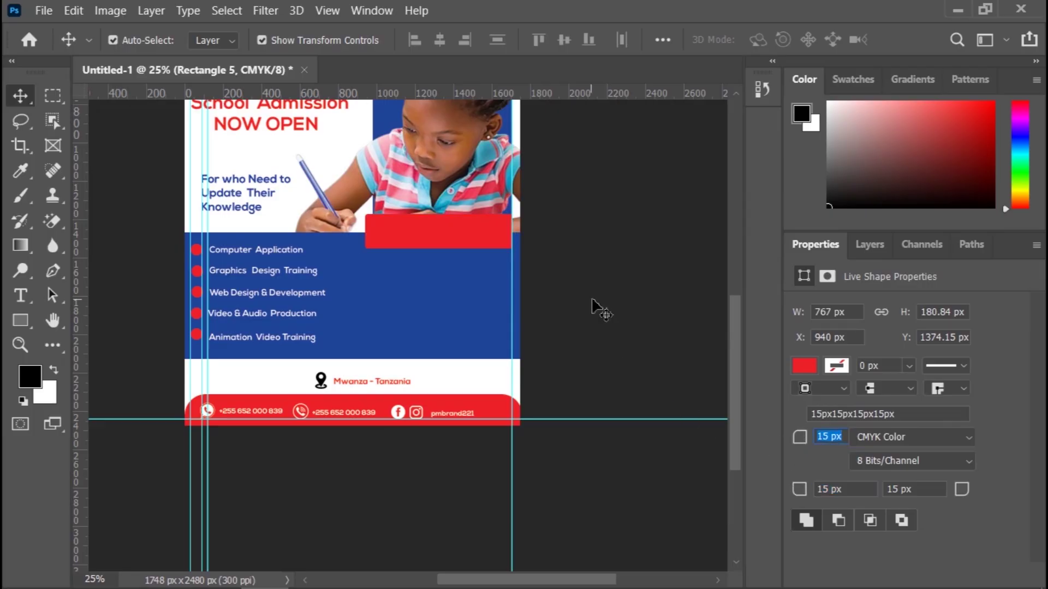
Step: Set the red bar's top-left corner radius to 94 px
click(470, 246)
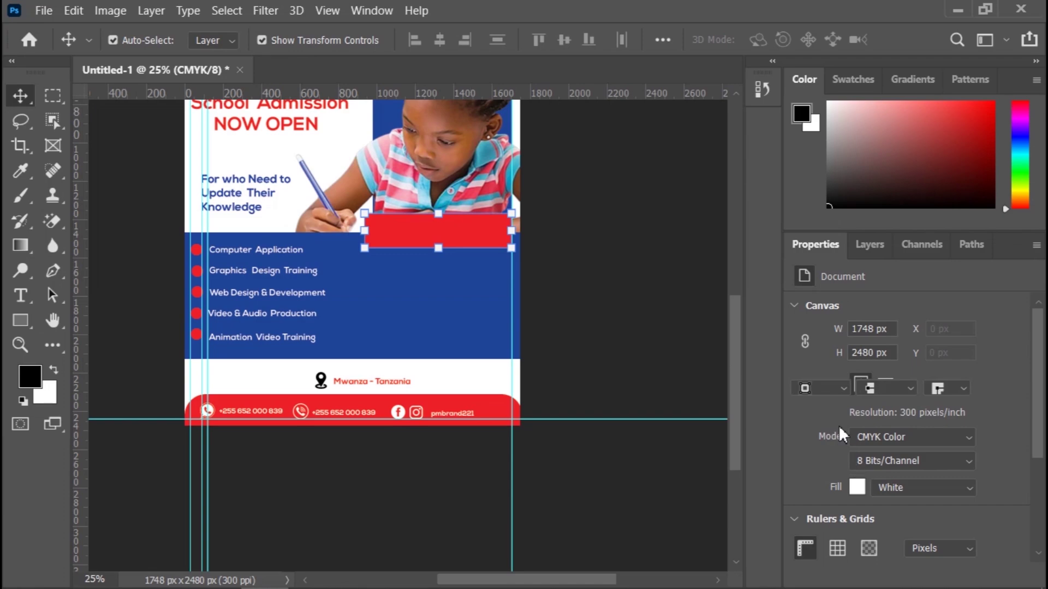
drag(799, 436, 872, 447)
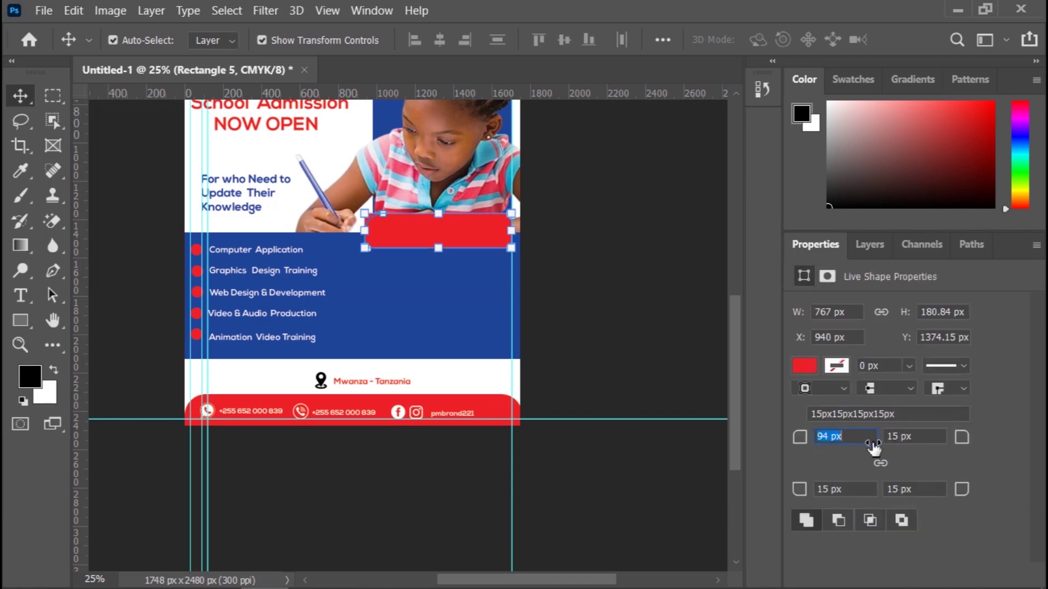
click(658, 332)
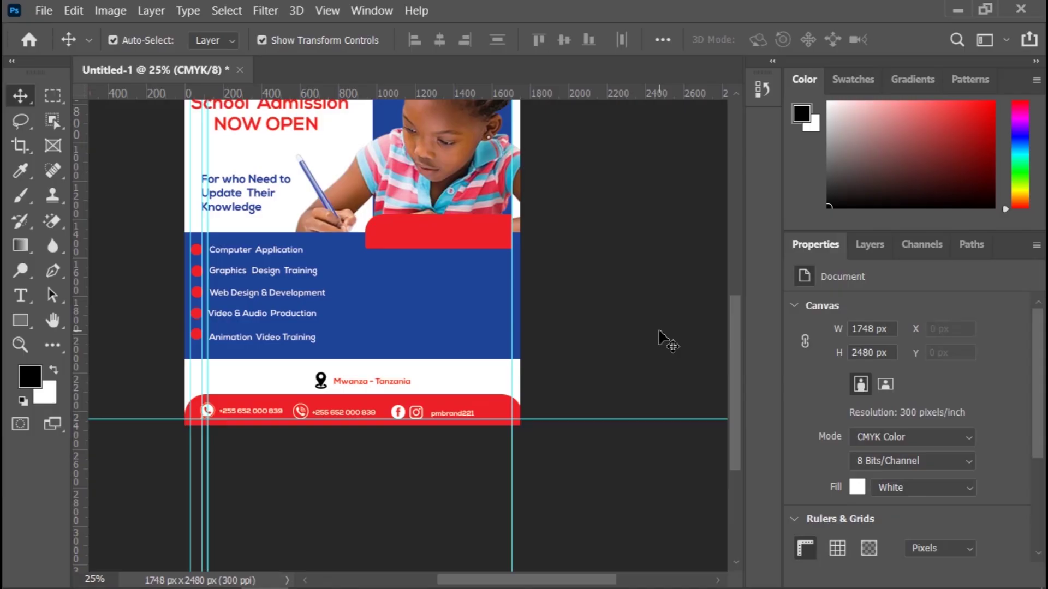
Step: Add the word 'Anticipate' on the red bar and color it white sampled from the background
key(t)
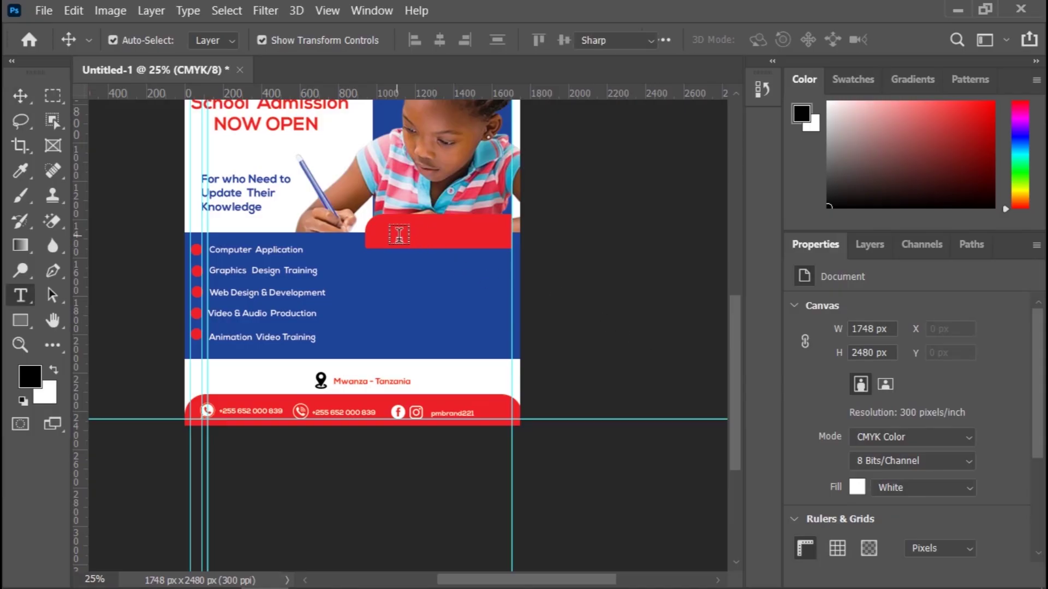
click(389, 235)
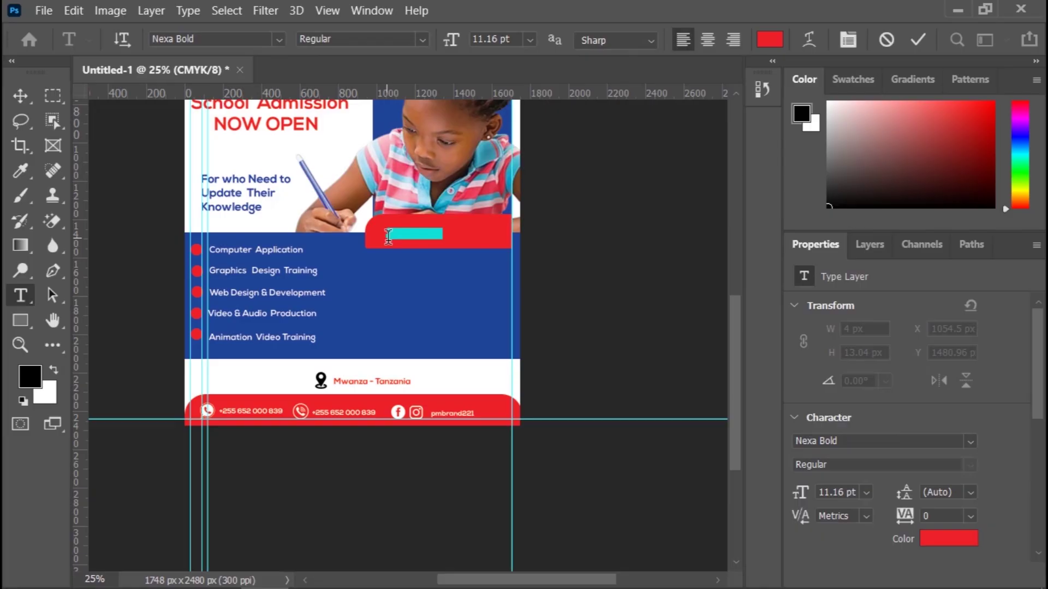
text(Apply Now)
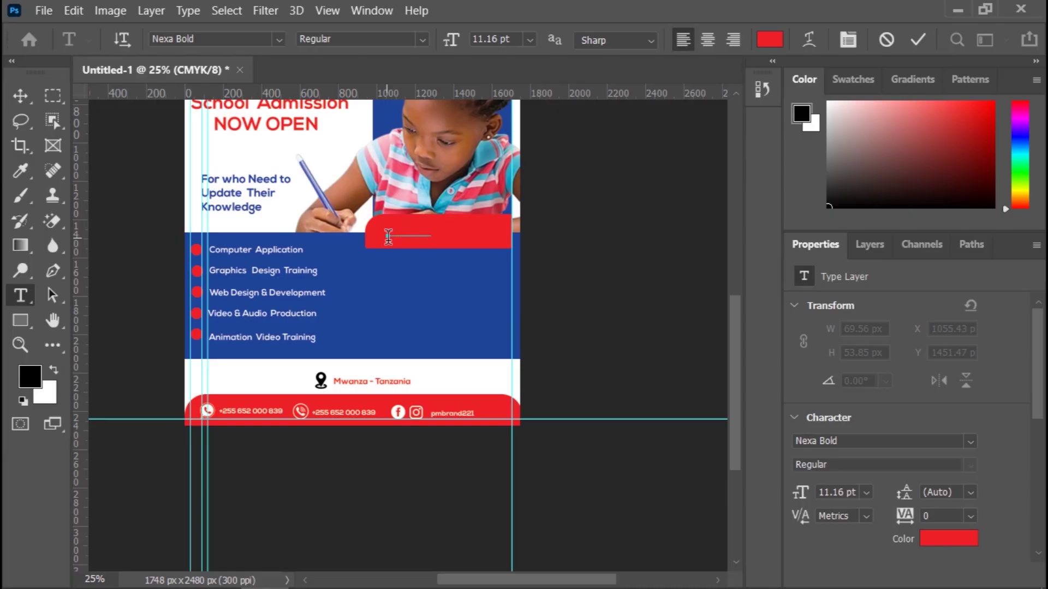
click(21, 96)
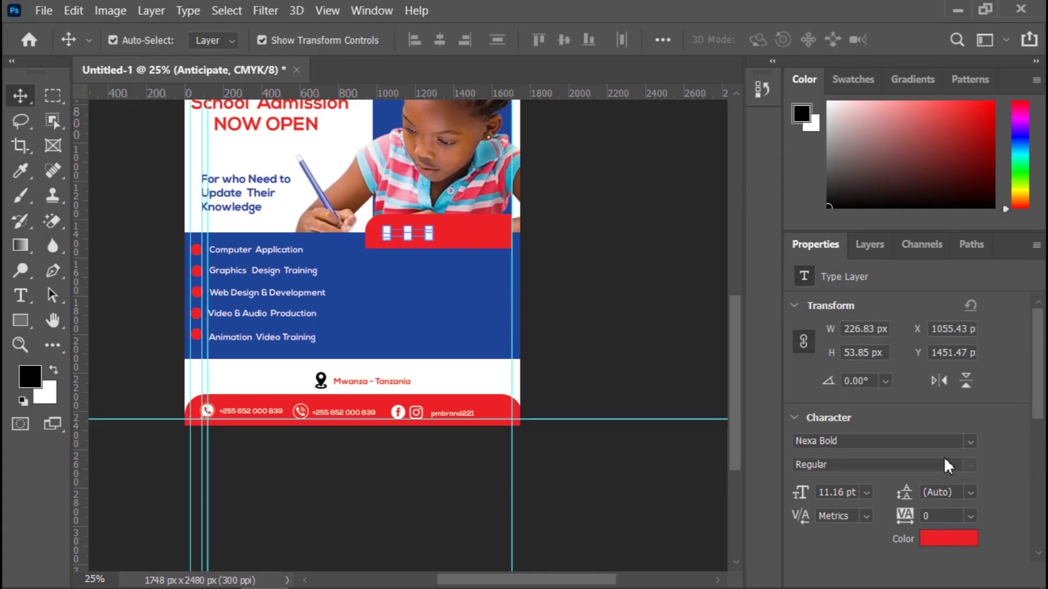
click(952, 546)
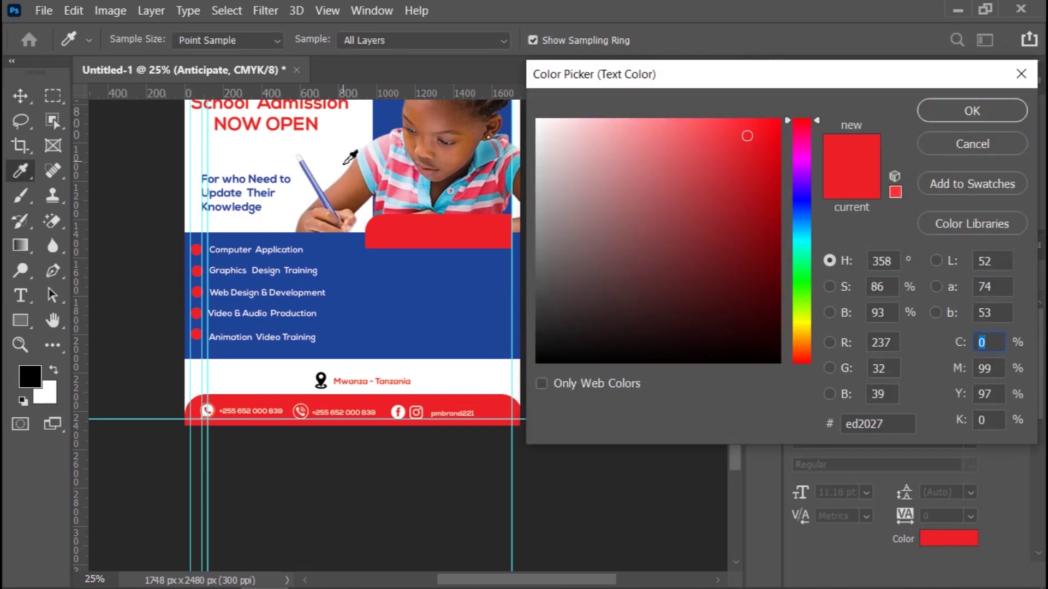
click(352, 157)
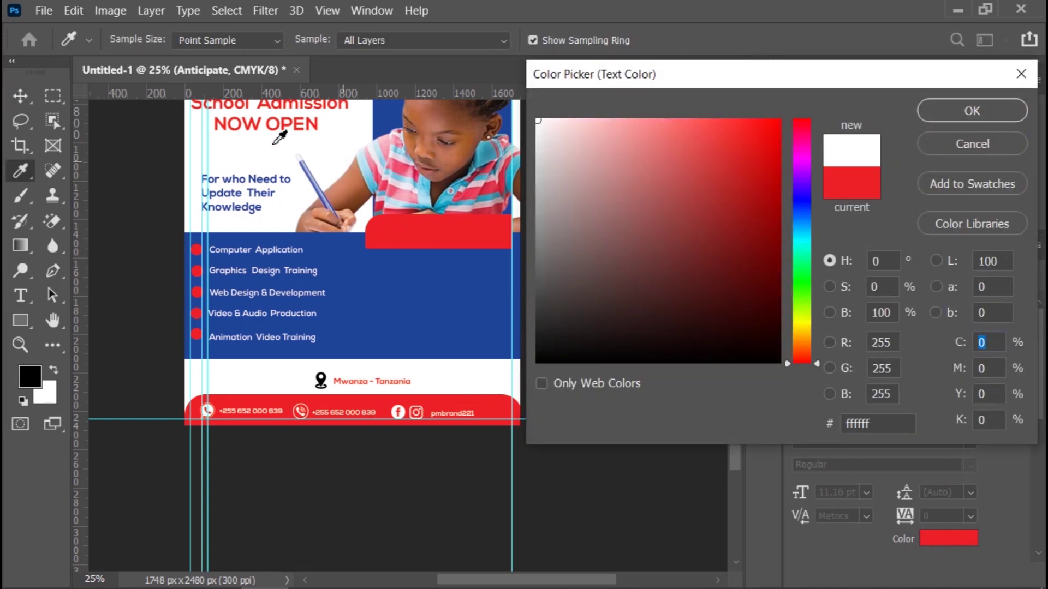
click(971, 110)
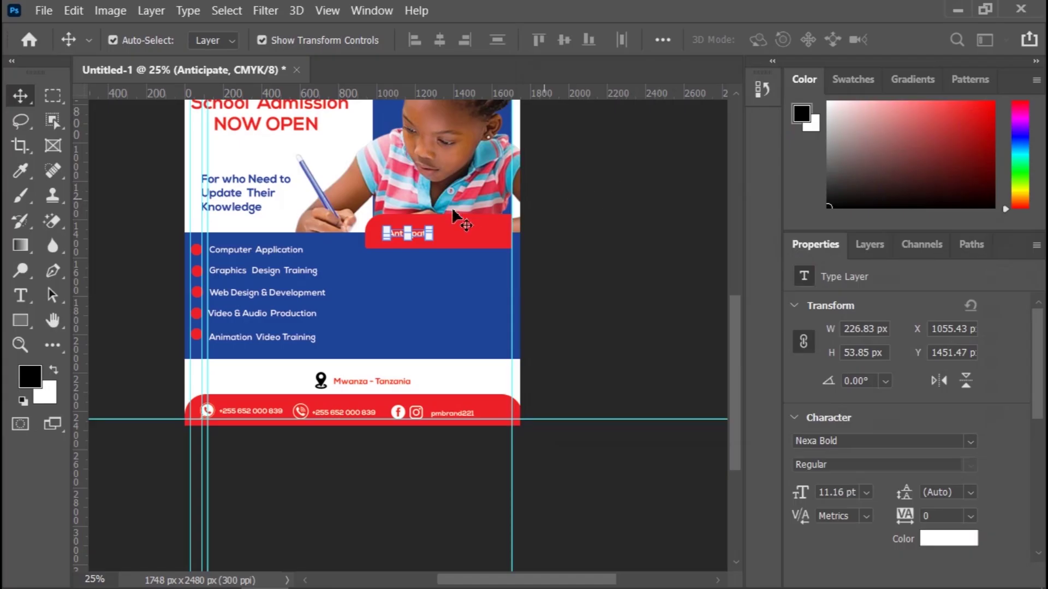
Step: Enlarge Anticipate to fill the red bar and position it on the bar
key(ctrl+t)
drag(451, 231, 512, 236)
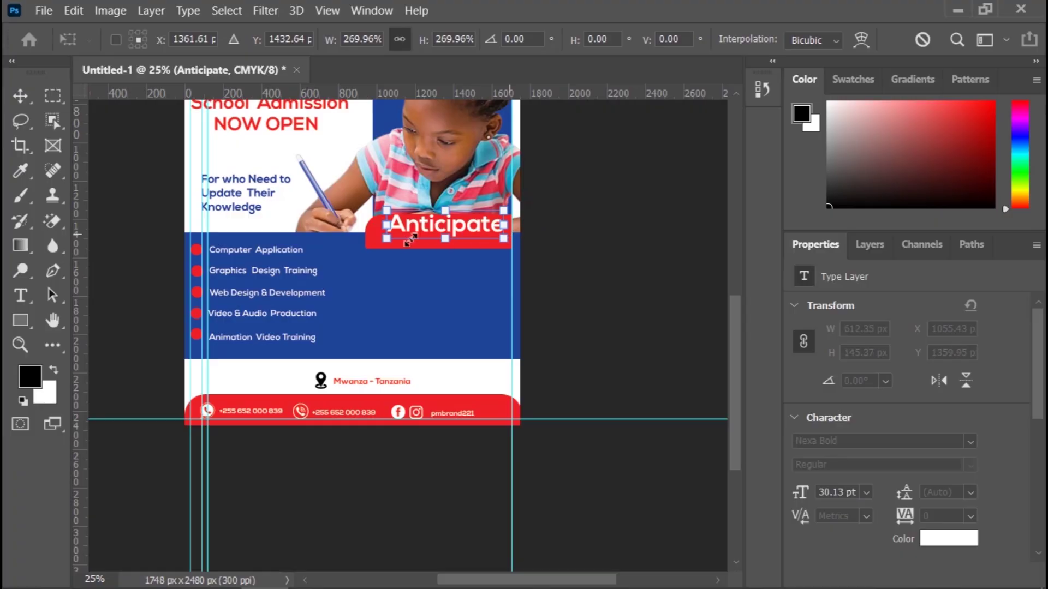
drag(425, 230, 377, 256)
drag(500, 229, 508, 230)
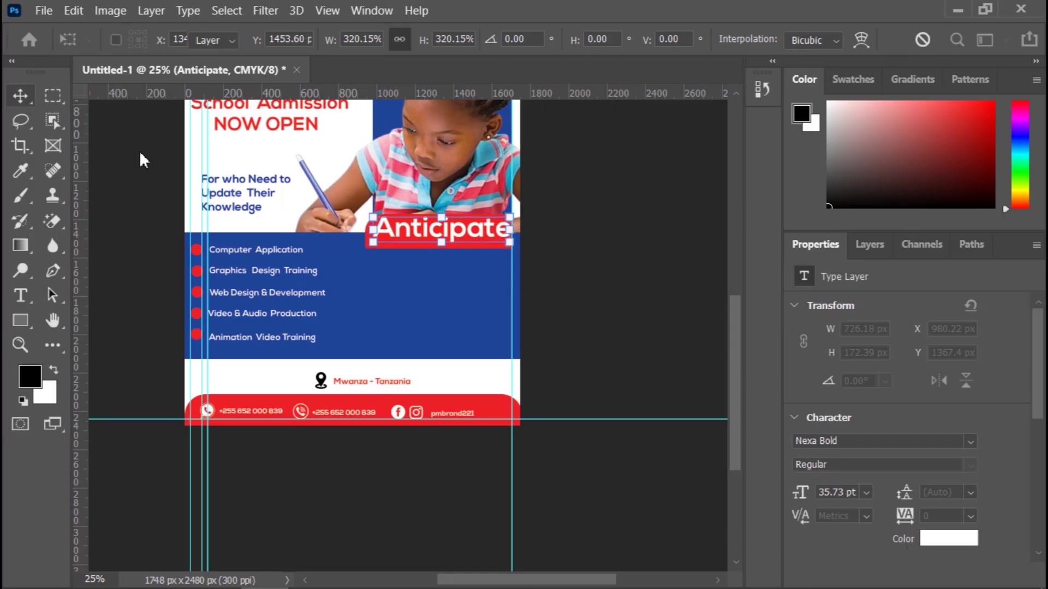
key(Return)
key(Down)
key(Down)
key(Down)
key(Down)
key(Down)
key(Down)
key(Down)
key(Down)
key(Down)
key(Down)
key(Down)
key(Down)
key(Down)
key(Down)
key(Down)
key(Down)
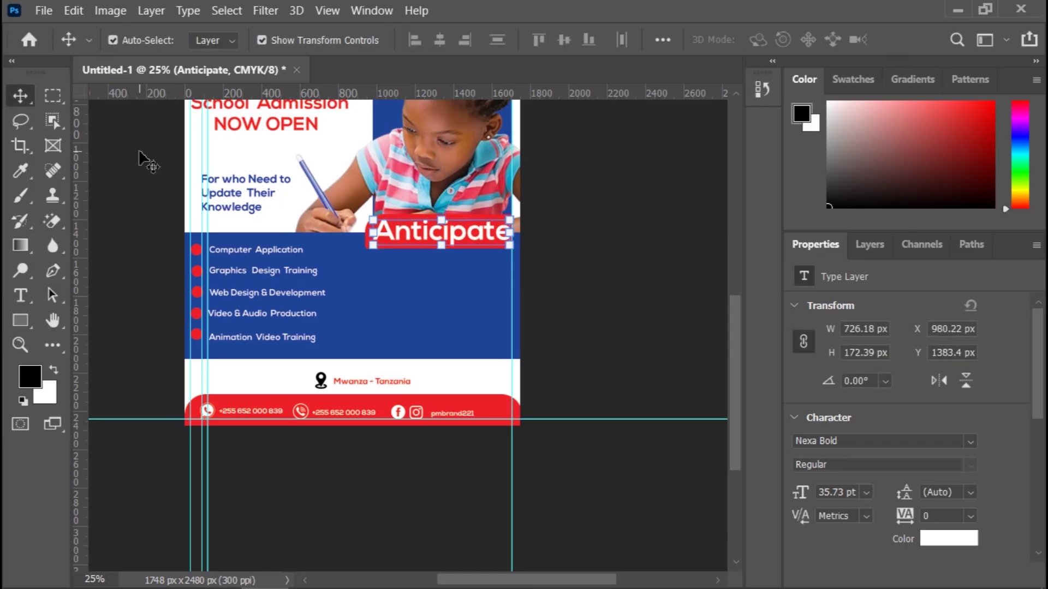
key(Left)
key(Left)
key(Left)
key(Left)
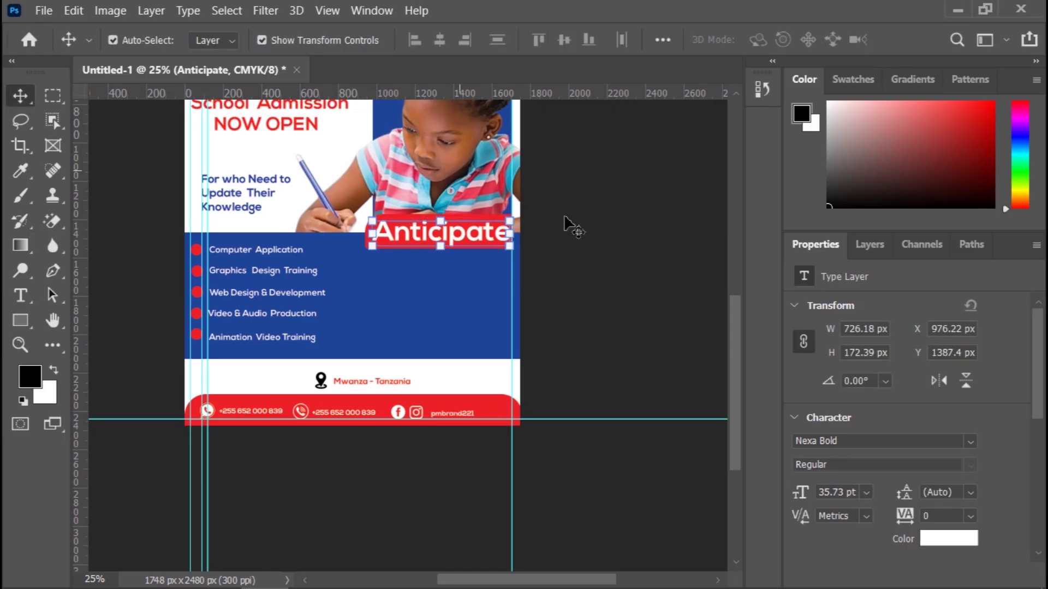
Step: Nudge Anticipate slightly left to finalize its placement on the red bar
click(580, 225)
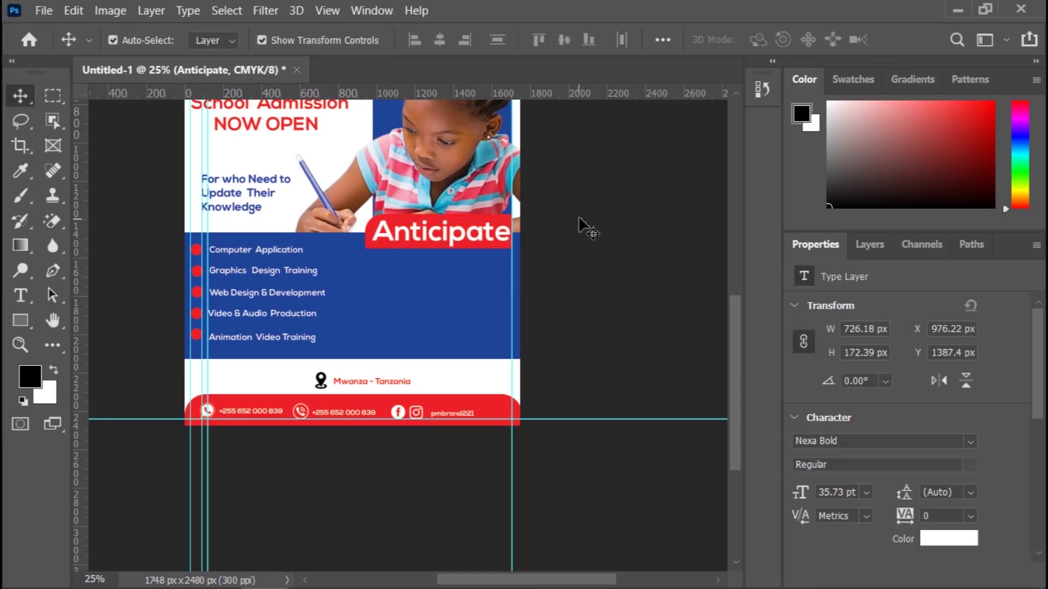
click(435, 240)
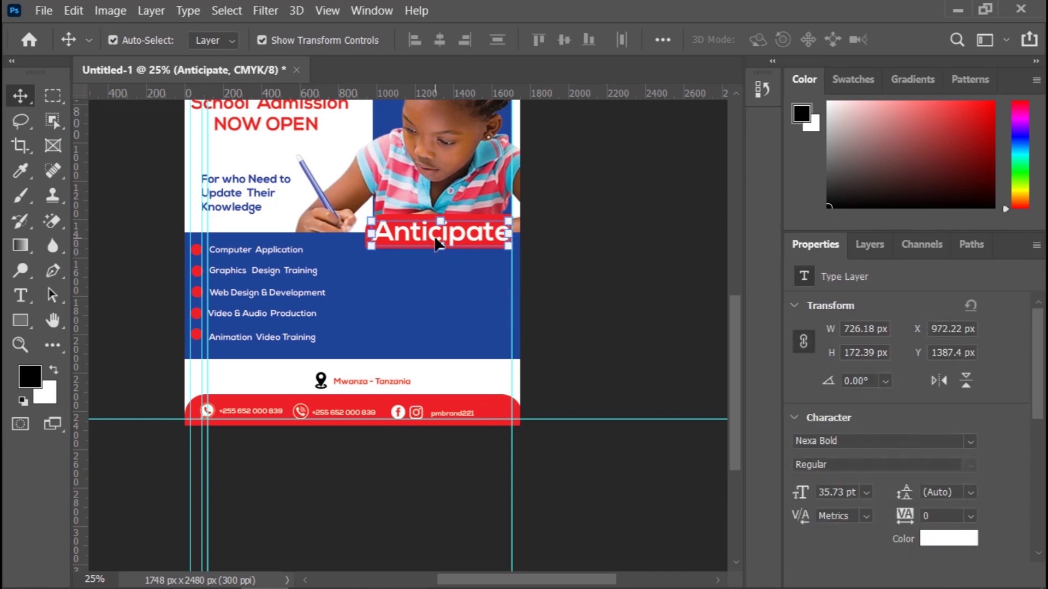
key(Left)
key(Left)
key(Left)
key(Left)
key(Left)
key(Left)
key(Left)
key(Left)
key(Left)
key(Left)
key(Left)
key(Left)
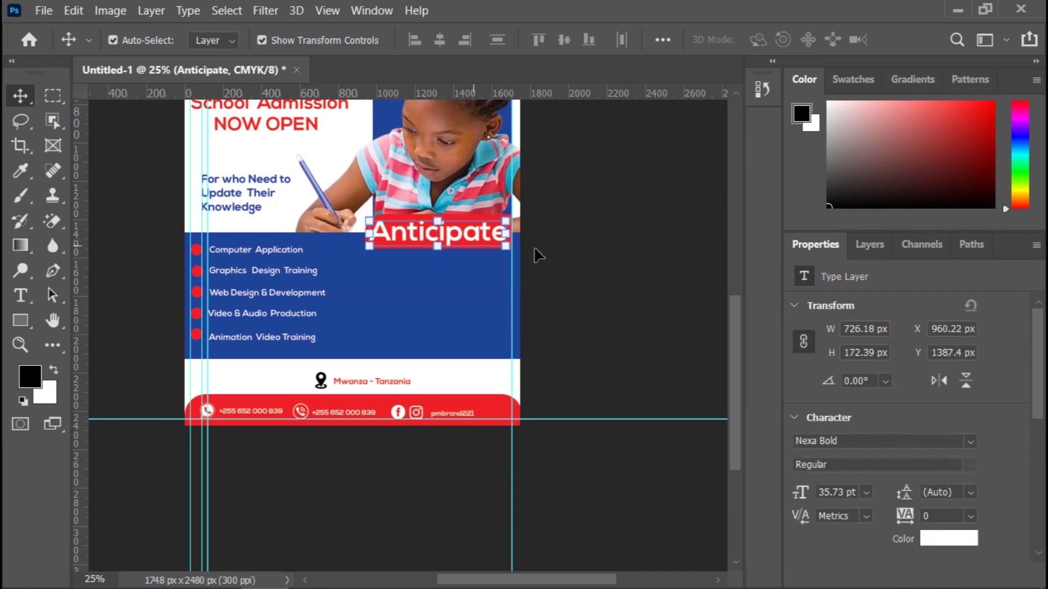
click(610, 256)
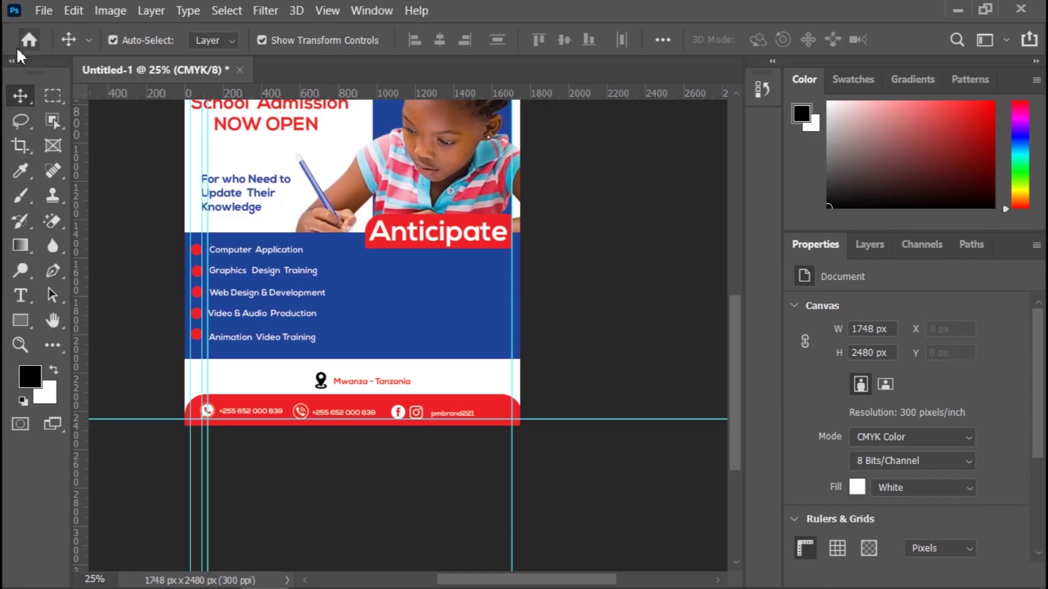
scroll(620, 282, up, 3)
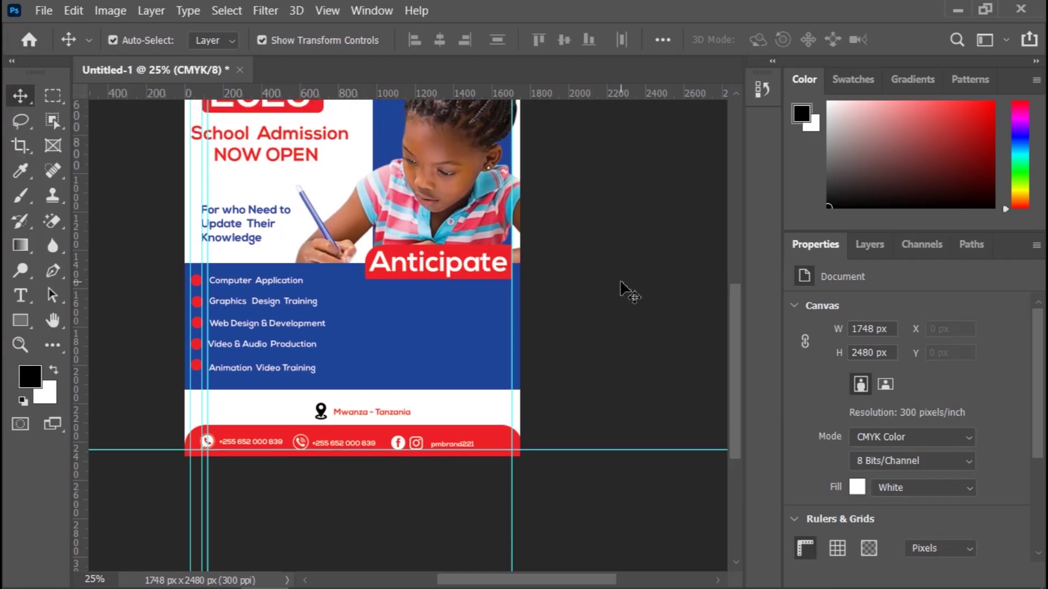
scroll(628, 291, up, 1)
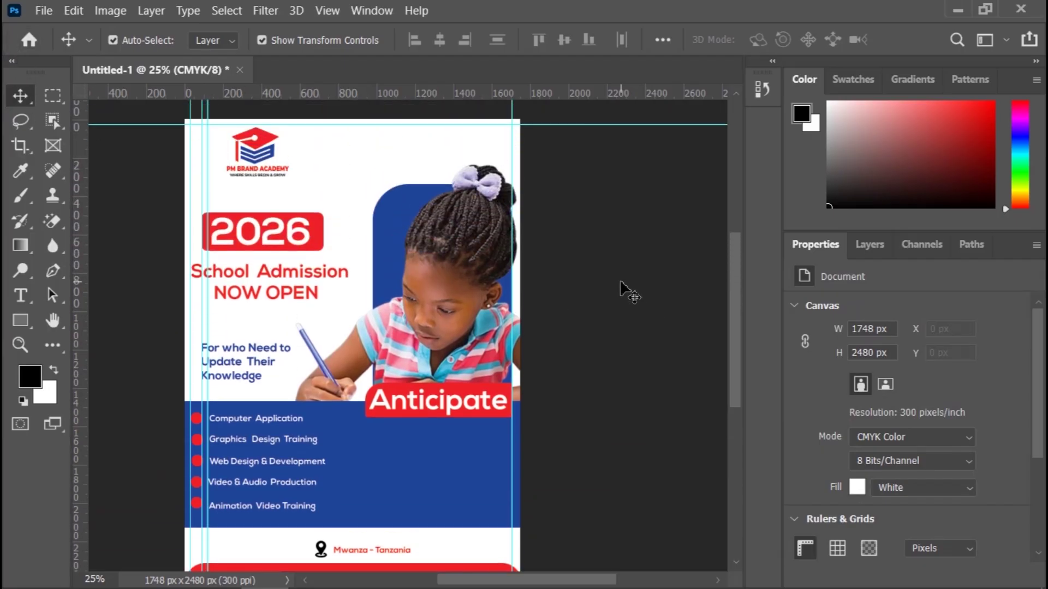
scroll(628, 314, down, 1)
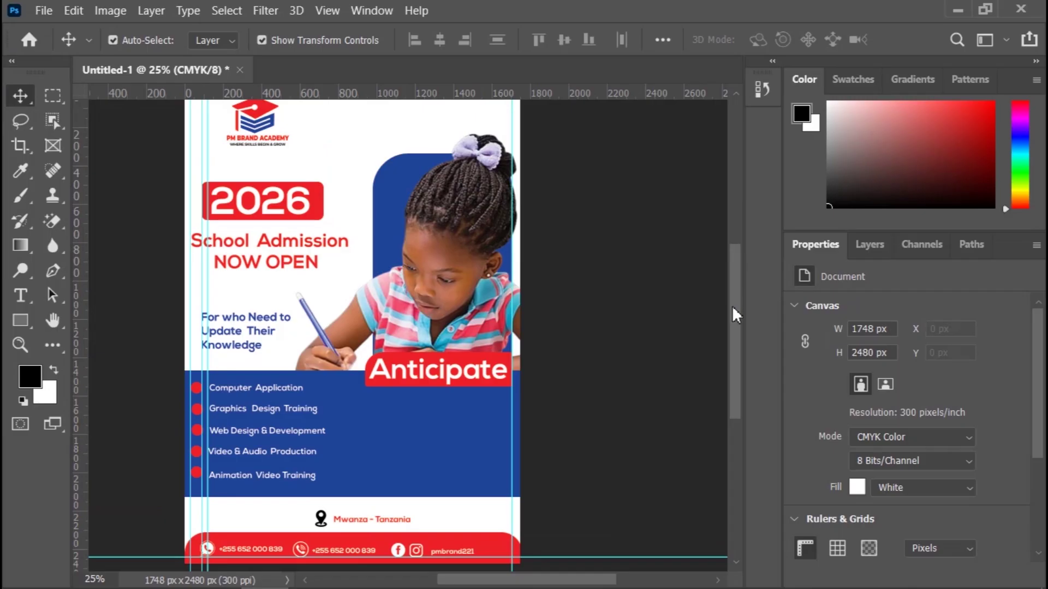
drag(732, 305, 733, 341)
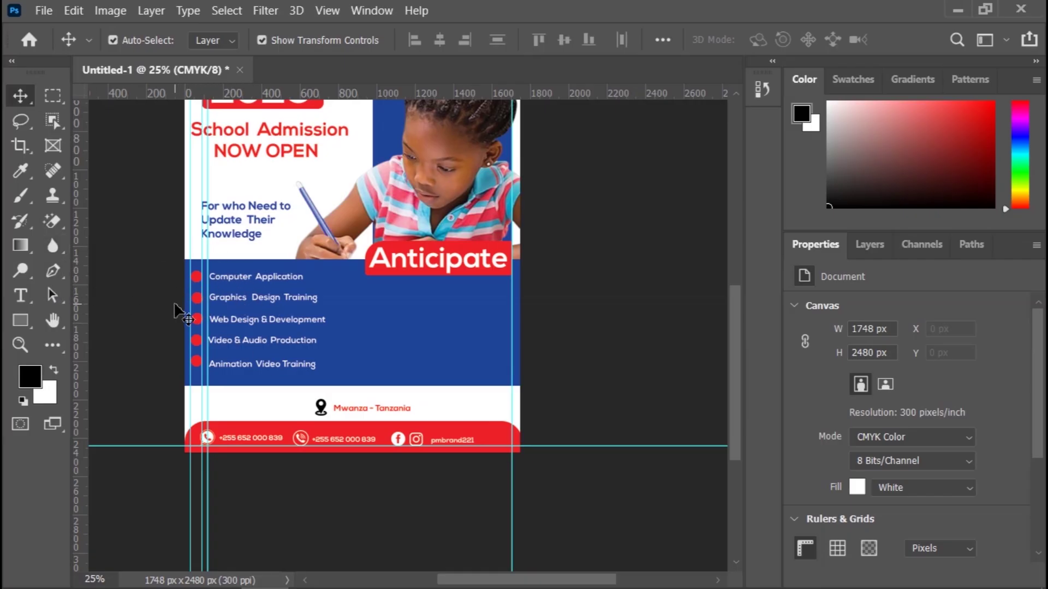
Step: Place two vertical guides down the flyer, fine-tune one near x 1060 px, and zoom in
drag(82, 323, 394, 368)
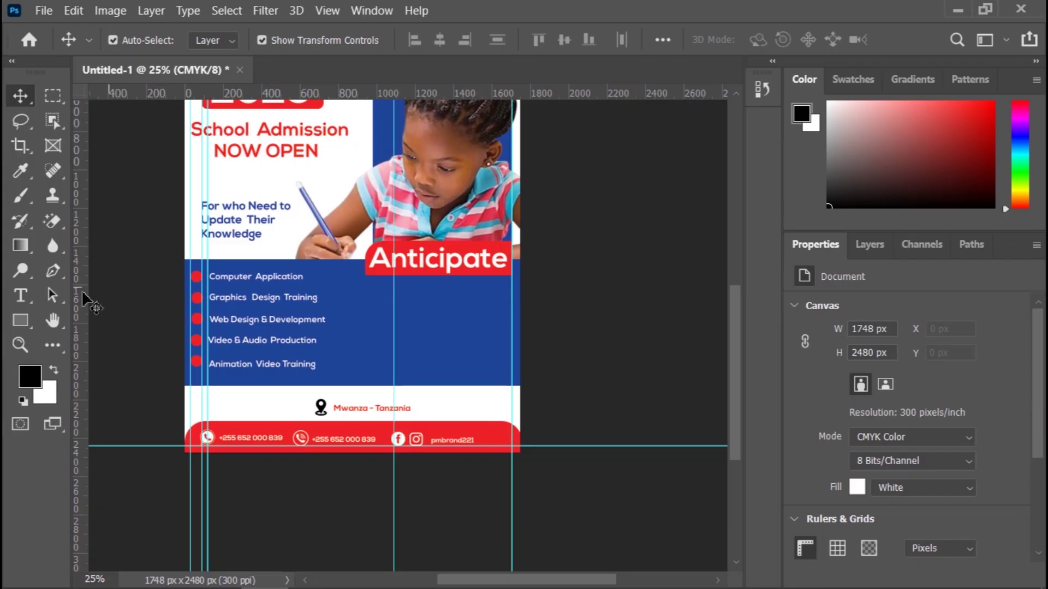
drag(76, 306, 394, 358)
drag(399, 361, 386, 329)
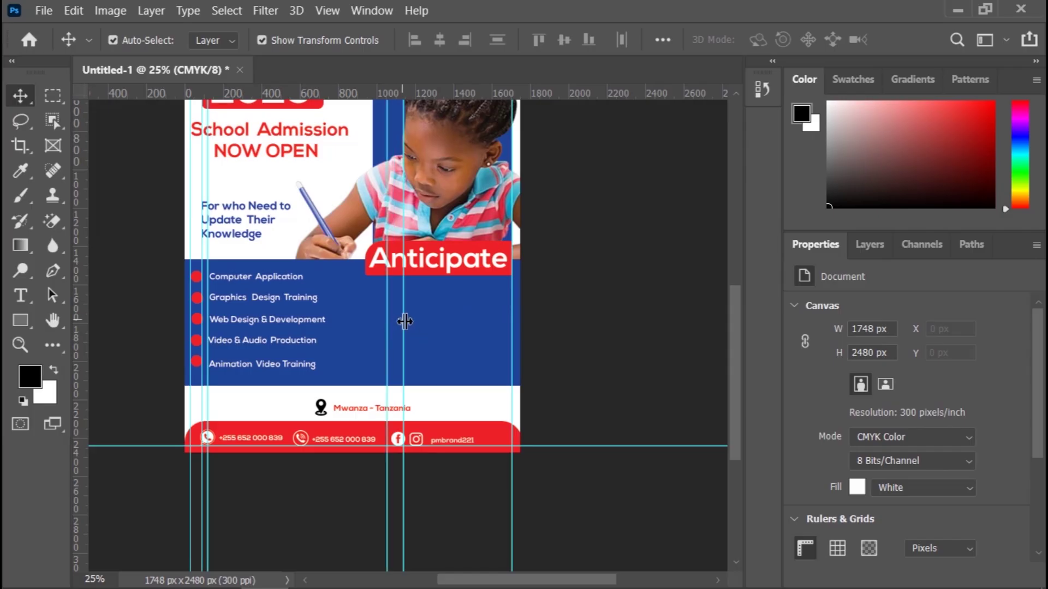
drag(405, 322, 402, 322)
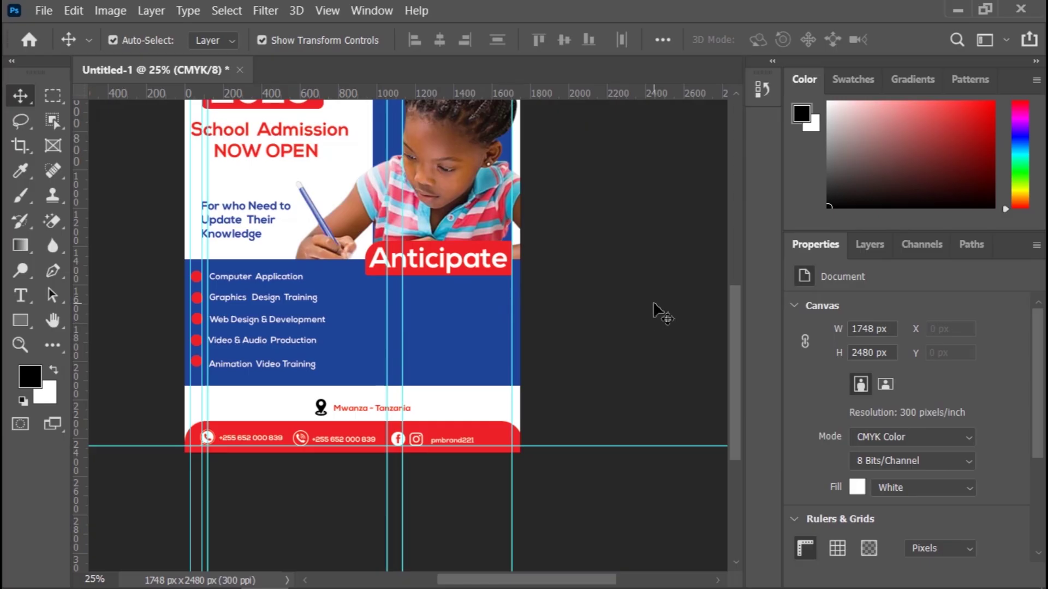
key(ctrl+plus)
key(ctrl+plus)
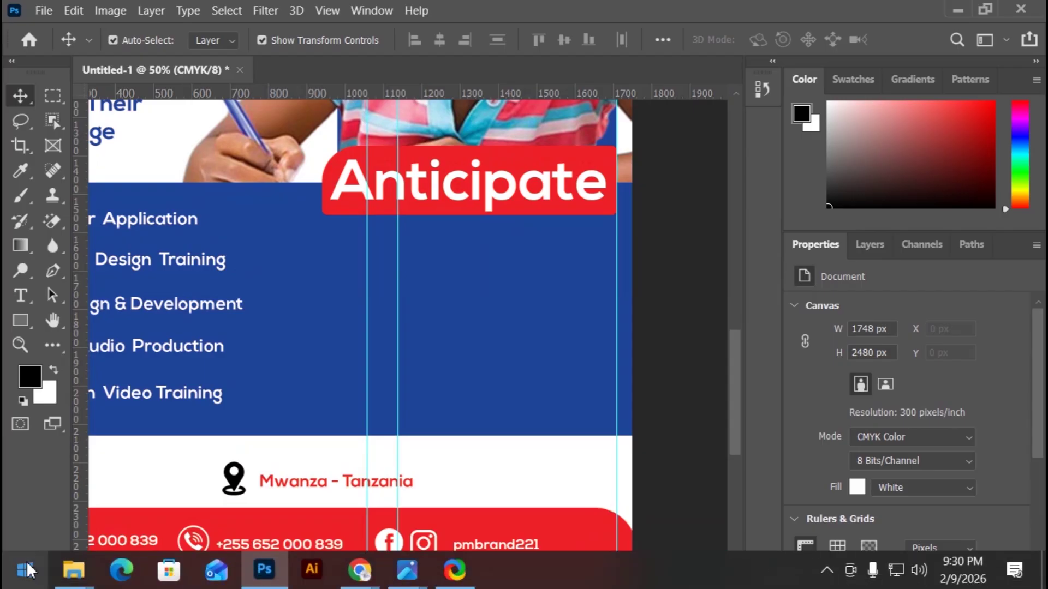
Step: Drag the Black Check Tick PNG from the ICON folder into the Photoshop flyer
mouse_move(81, 582)
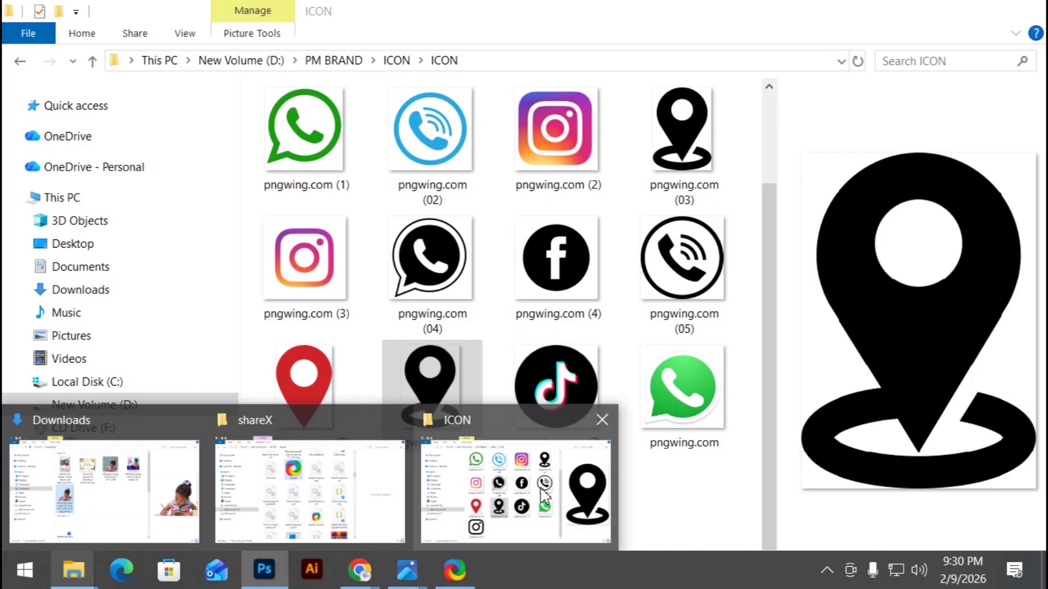
click(514, 462)
scroll(506, 288, up, 2)
click(508, 285)
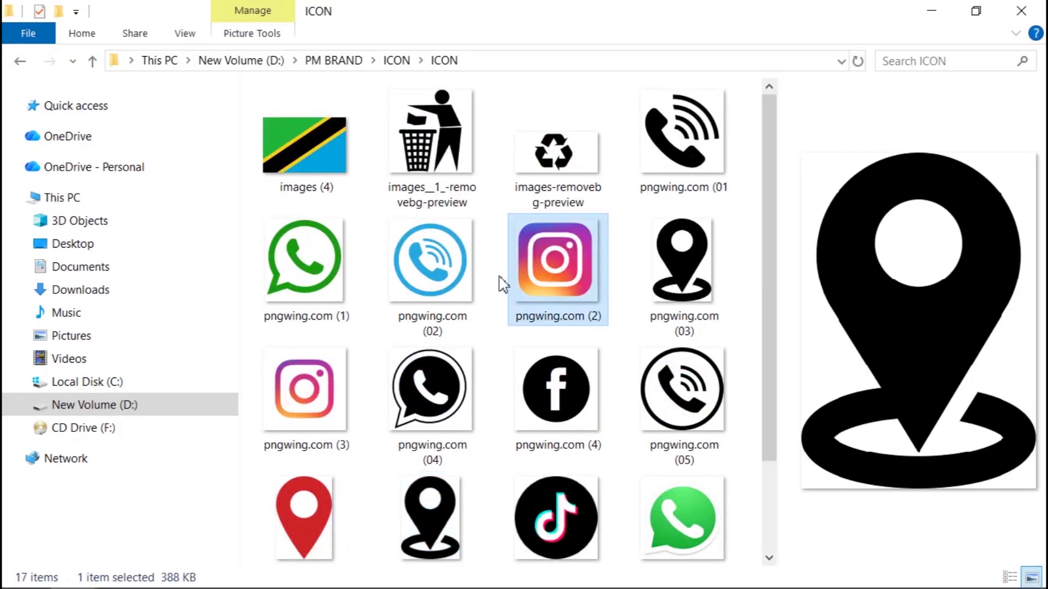
click(18, 62)
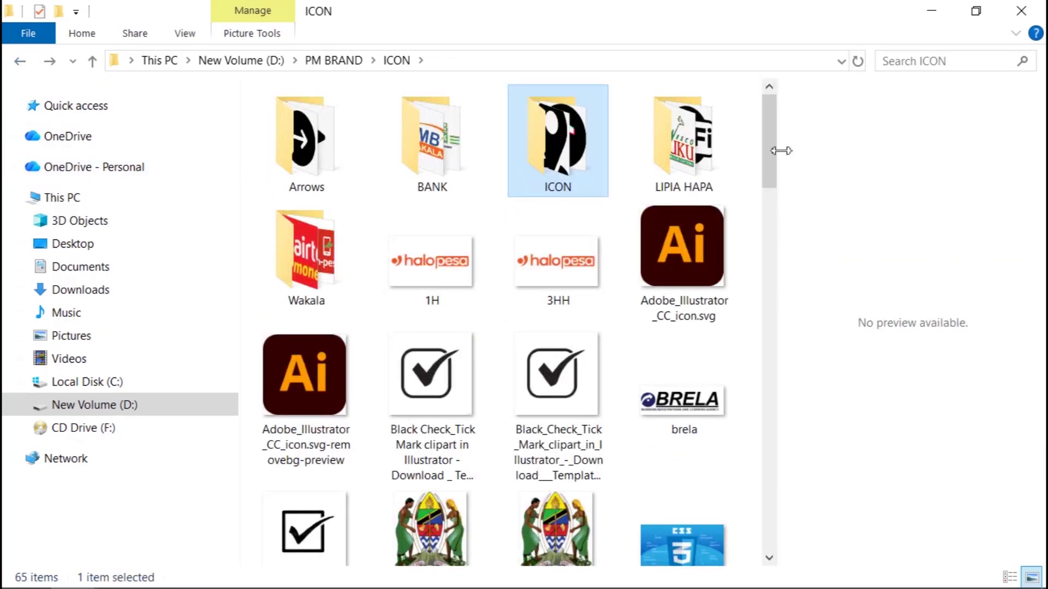
drag(769, 157, 779, 187)
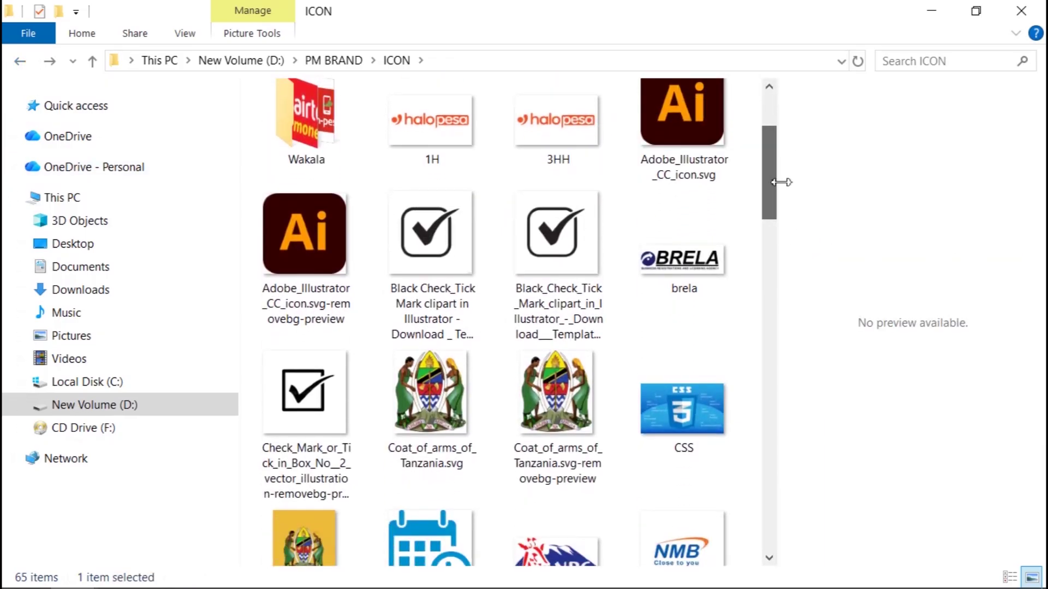
click(465, 282)
scroll(465, 273, up, 2)
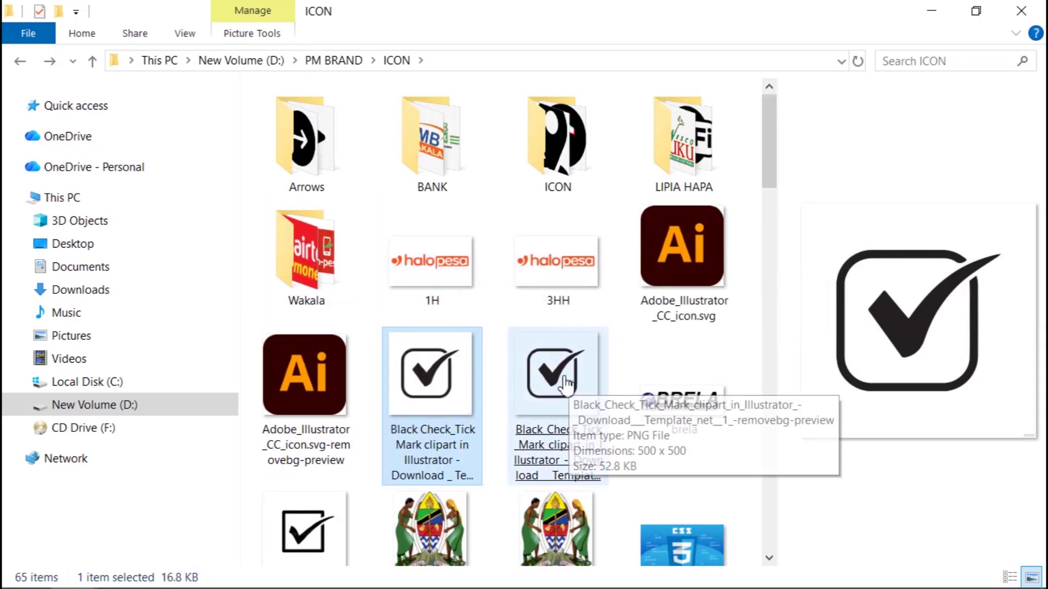
drag(456, 382, 412, 429)
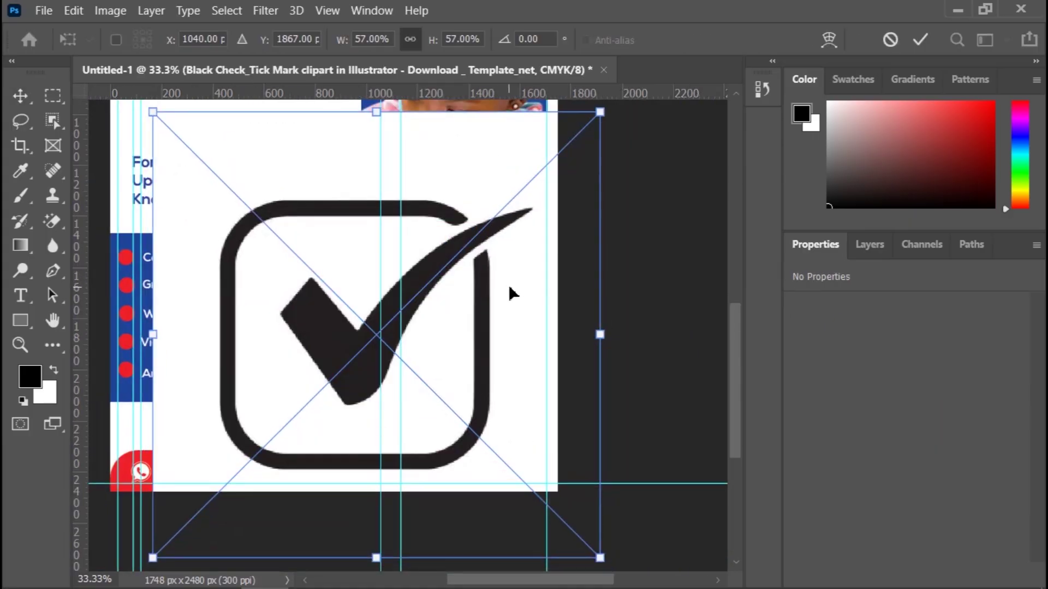
Step: Swap in the removebg-preview check mark, scaled to 19.28% and placed beneath Anticipate
key(Escape)
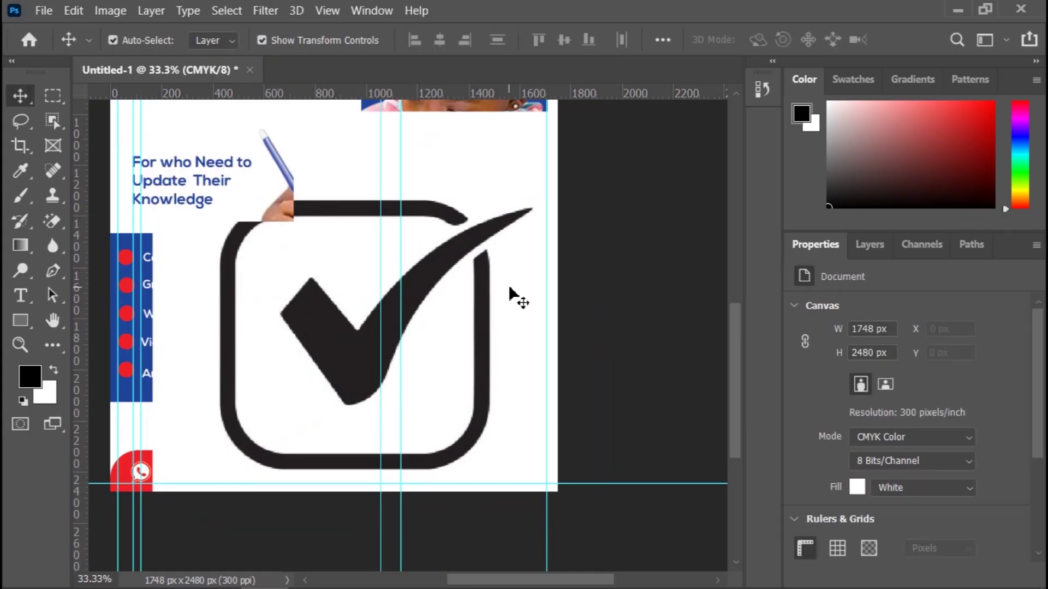
mouse_move(93, 583)
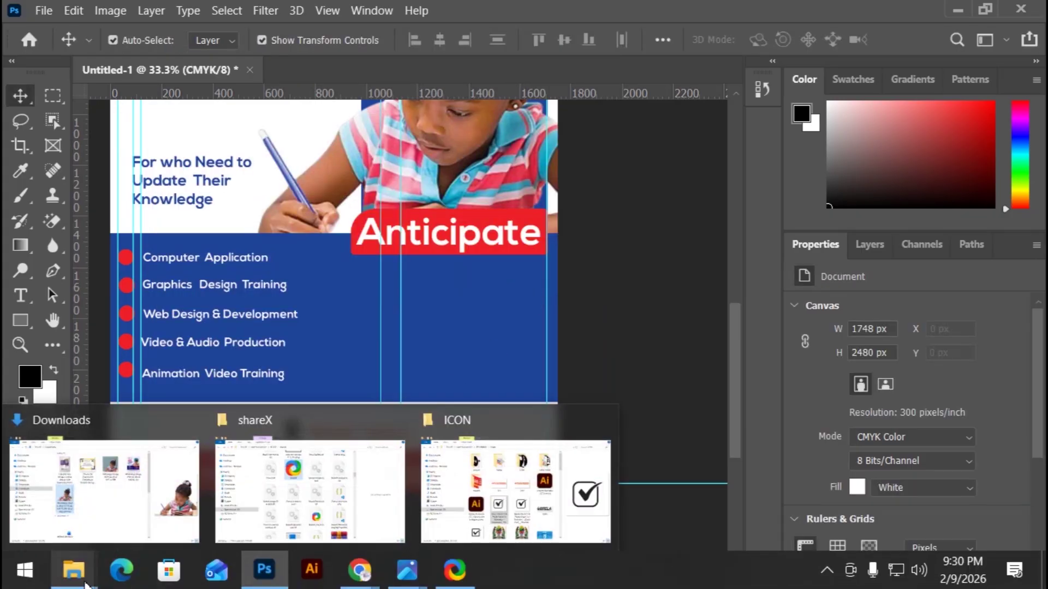
click(521, 487)
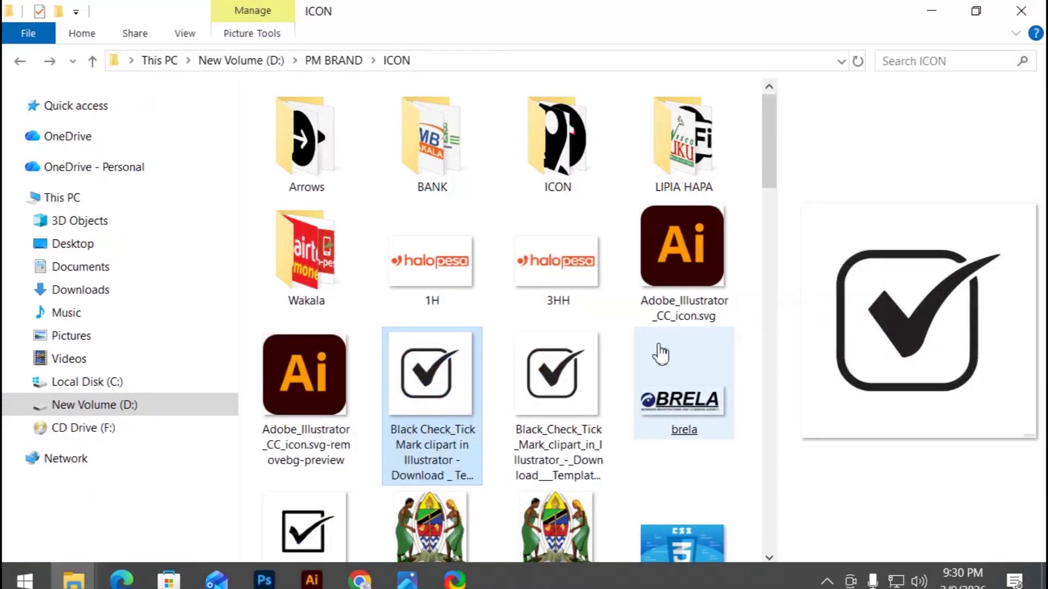
click(564, 384)
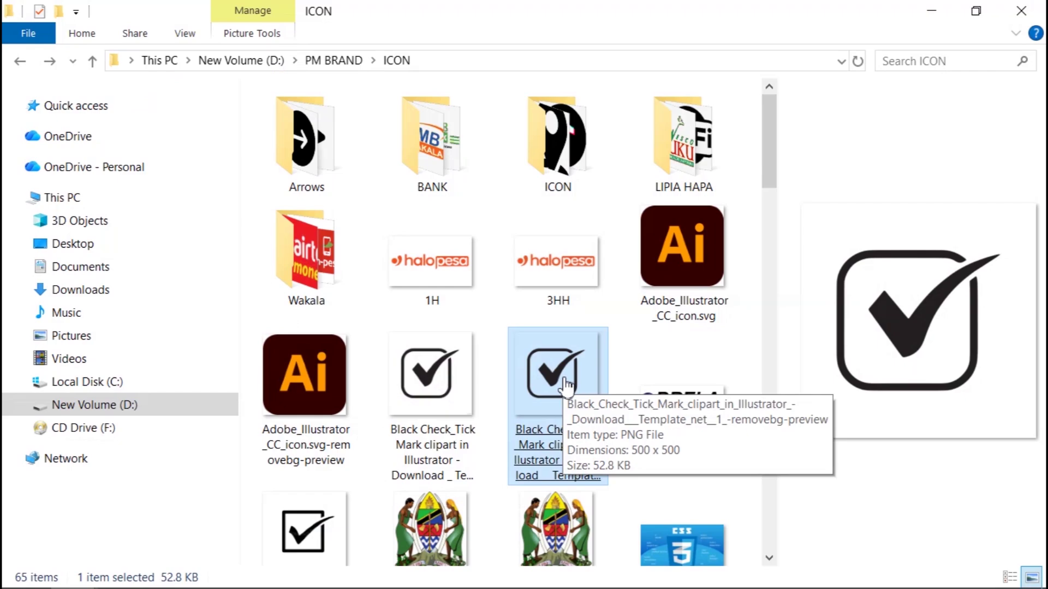
drag(564, 384, 486, 410)
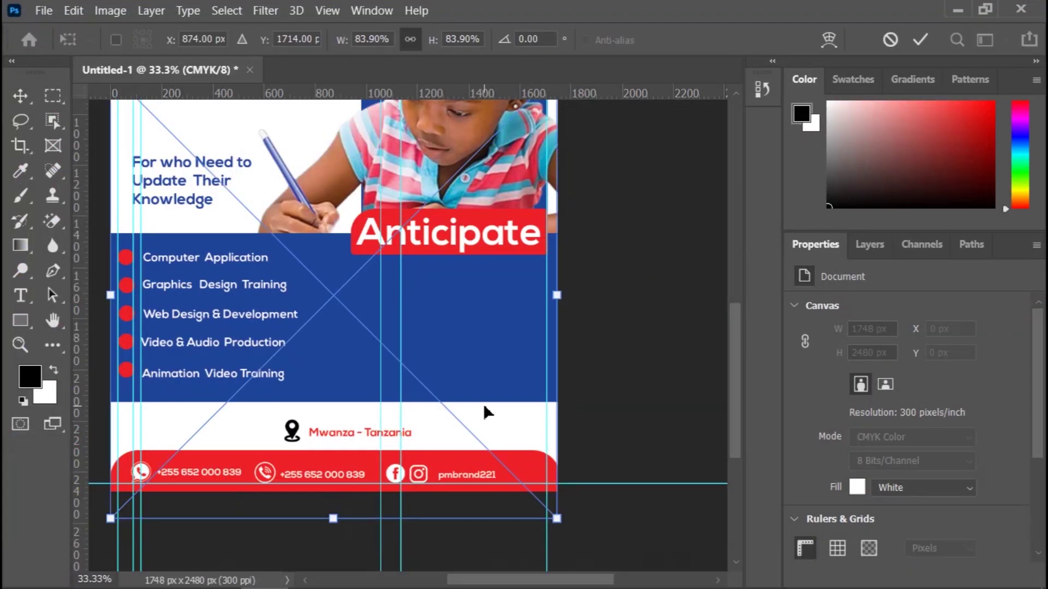
drag(556, 518, 215, 174)
drag(157, 139, 402, 302)
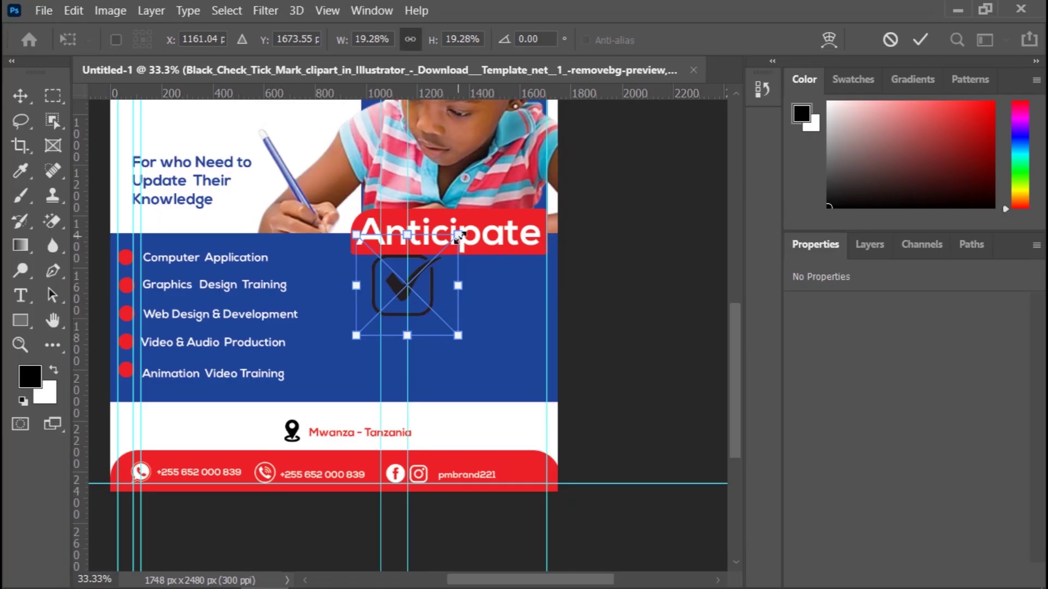
Step: Scale the check mark down sharply to a small icon and commit the size
drag(458, 235, 420, 271)
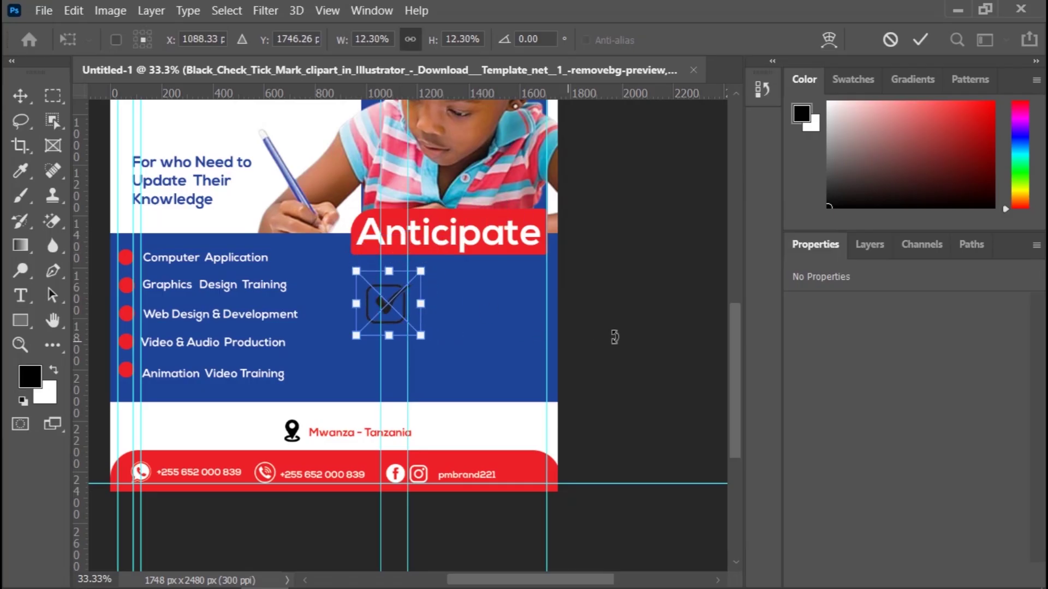
key(ctrl+plus)
key(ctrl+plus)
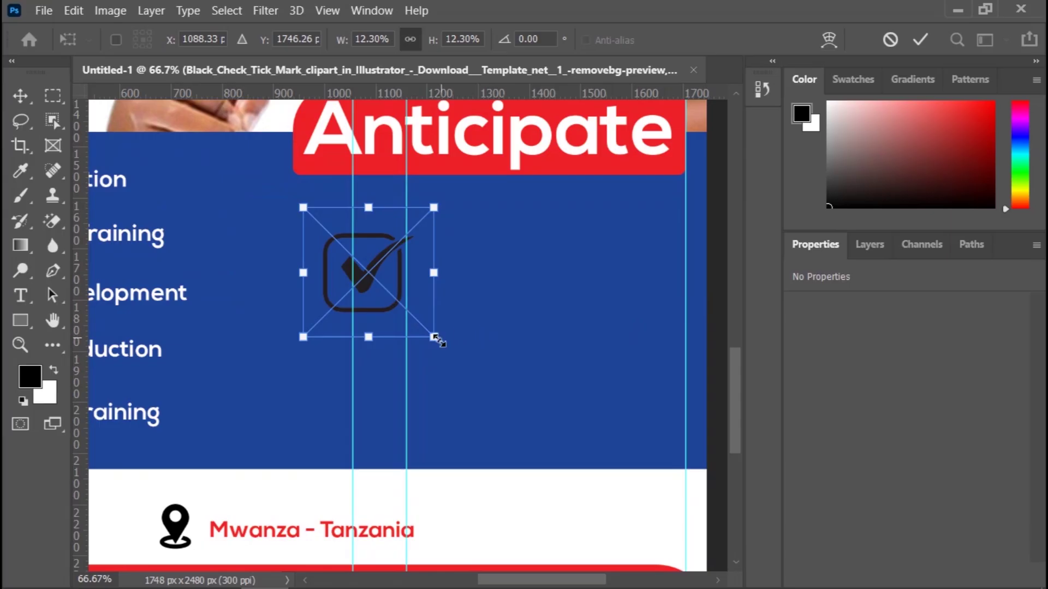
drag(438, 340, 377, 244)
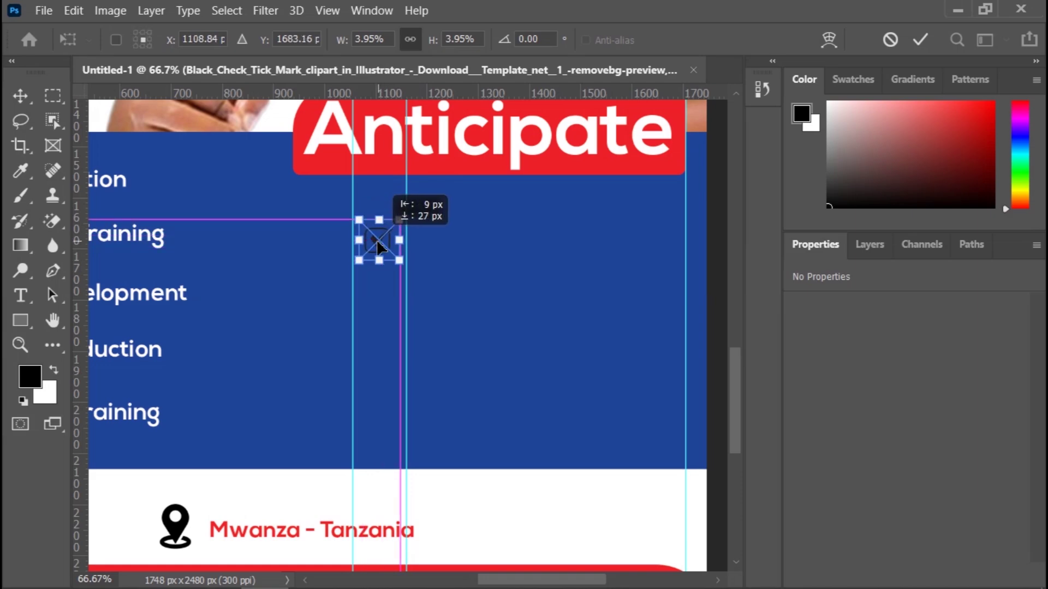
click(921, 39)
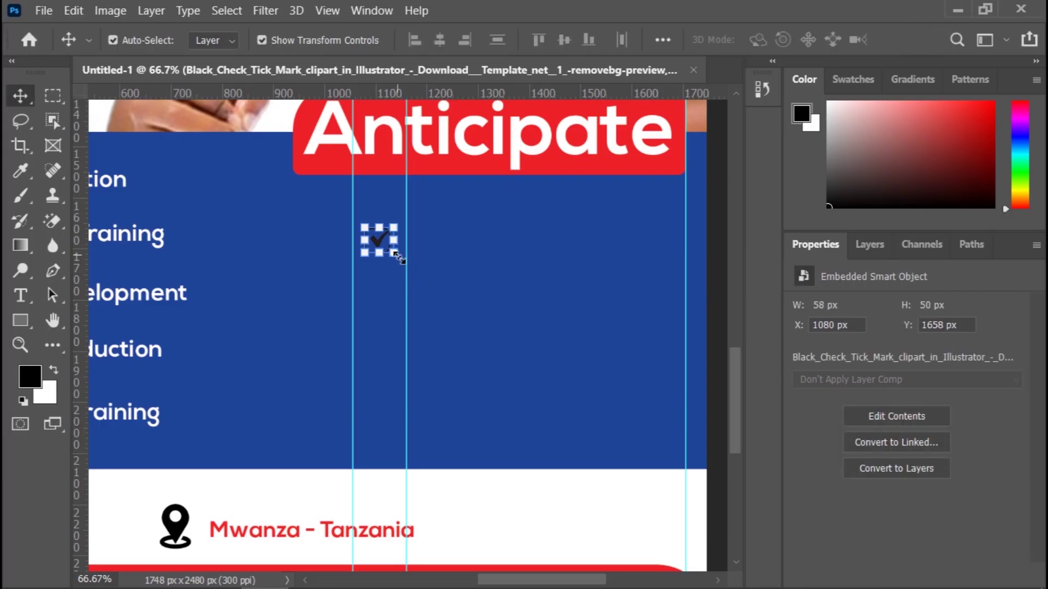
Step: Set the check mark to 4.60%, nudge it left and up against the guides, and commit
key(ctrl+t)
drag(394, 254, 409, 257)
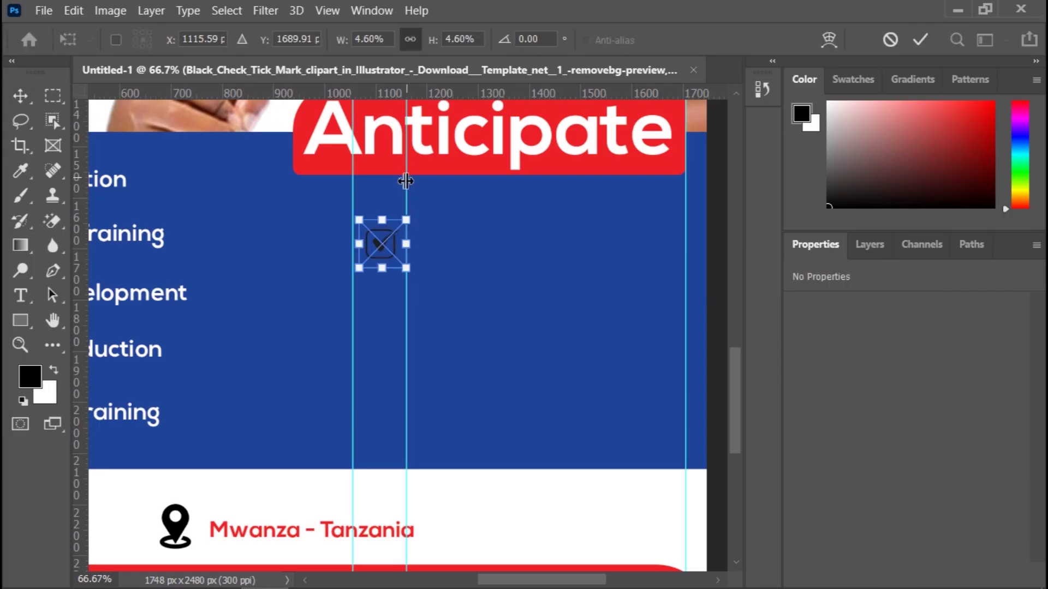
drag(405, 181, 397, 184)
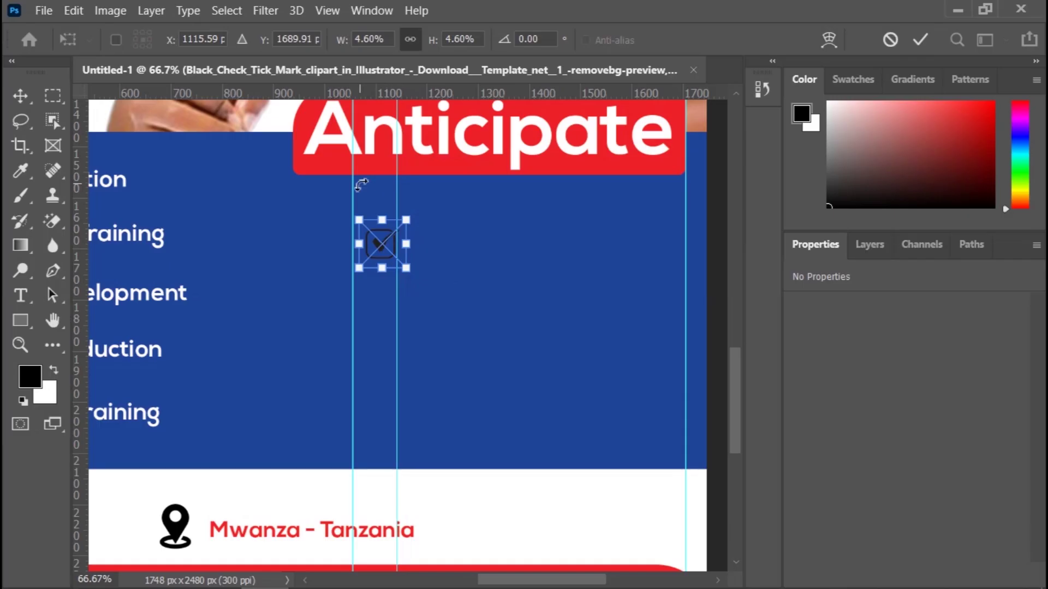
key(Left)
key(Left)
key(Left)
key(Left)
key(Left)
key(Left)
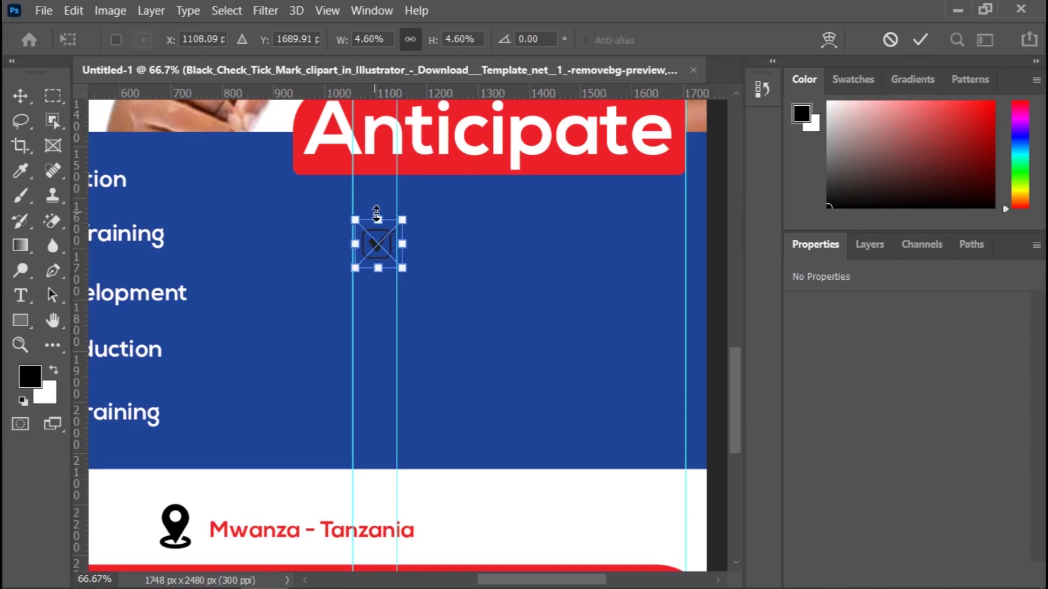
key(Left)
key(Left)
key(Left)
key(Left)
key(Left)
key(Left)
key(Left)
key(Left)
key(Left)
key(Left)
key(Left)
key(Left)
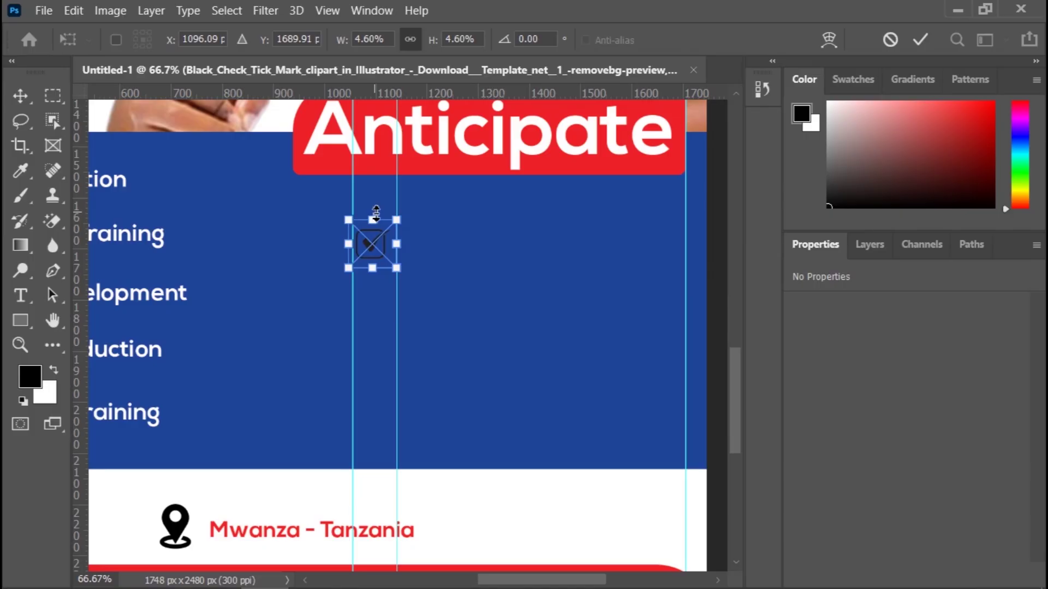
key(Left)
key(Left)
key(Up)
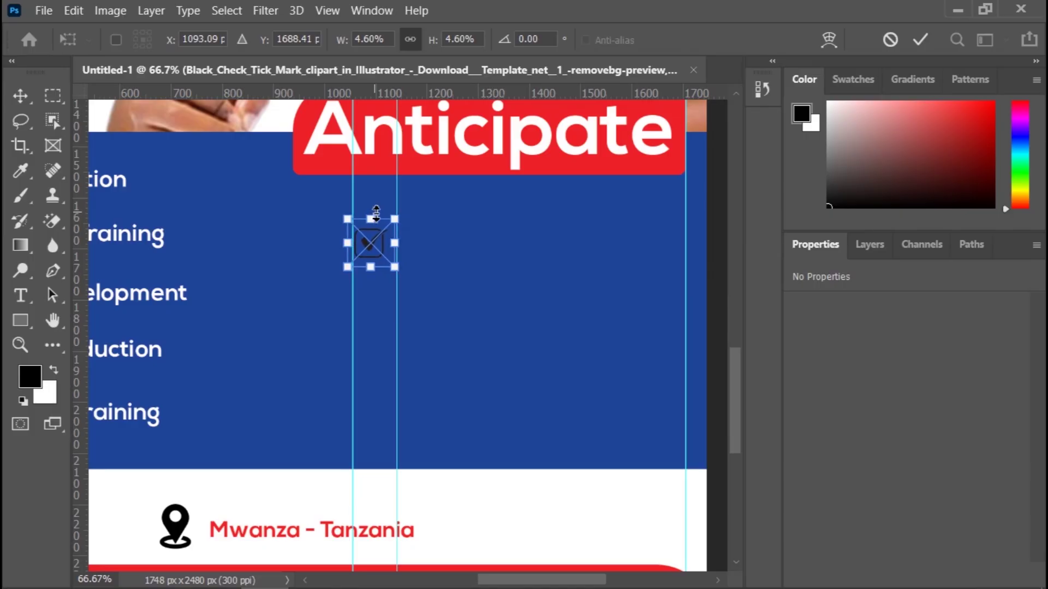
key(Left)
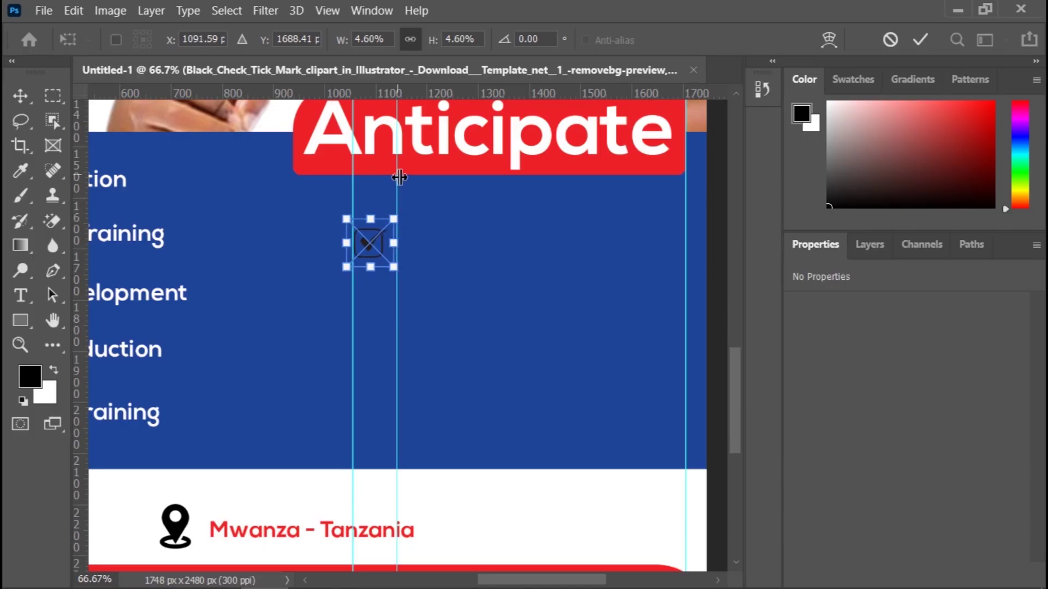
drag(398, 177, 386, 183)
click(923, 40)
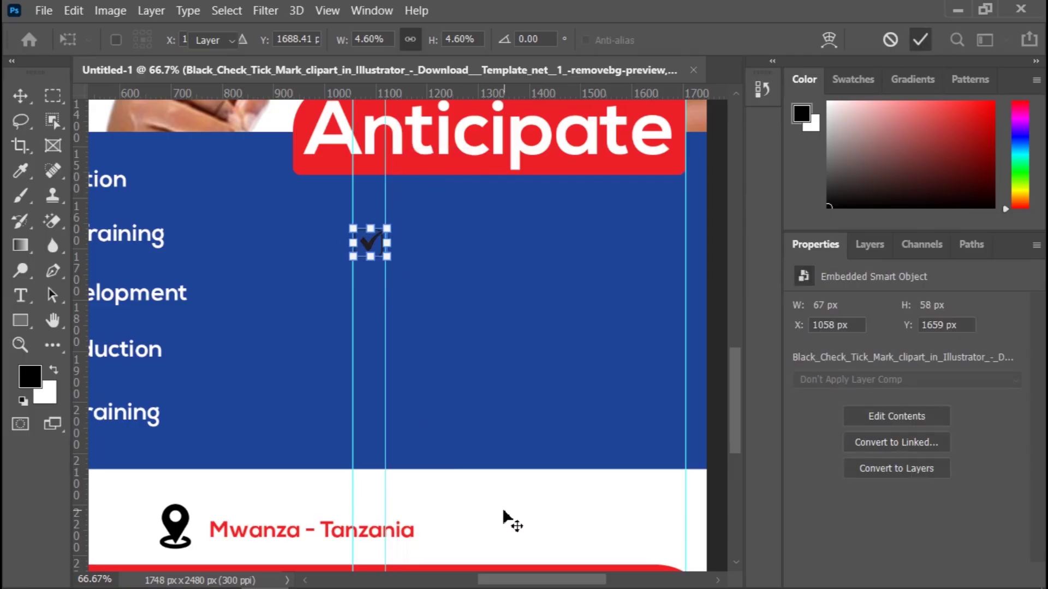
click(201, 334)
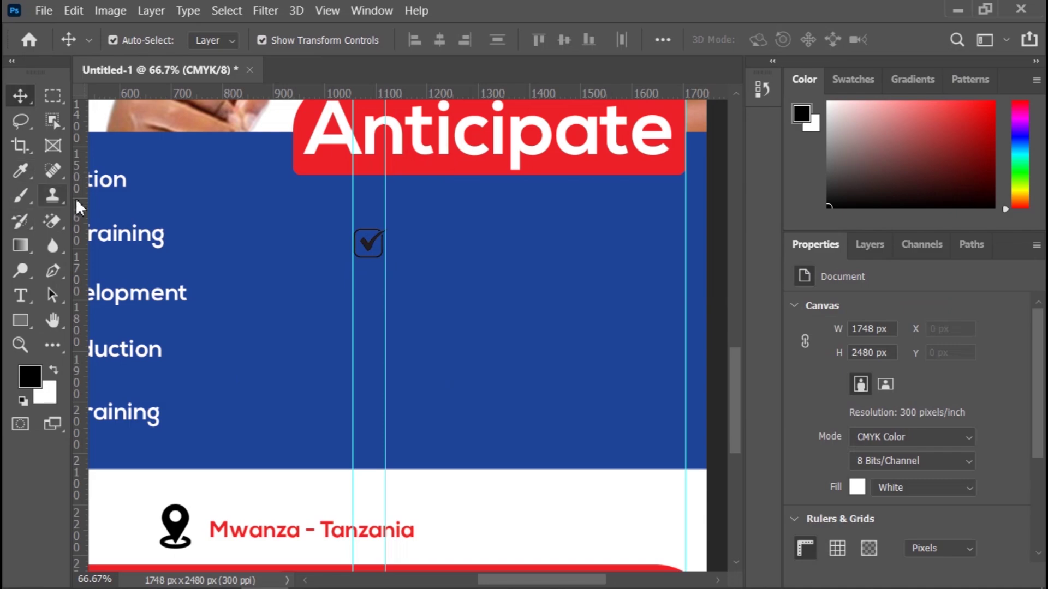
Step: Add a guide beside the check mark and give its layer a white Color Overlay
drag(75, 198, 405, 247)
click(368, 244)
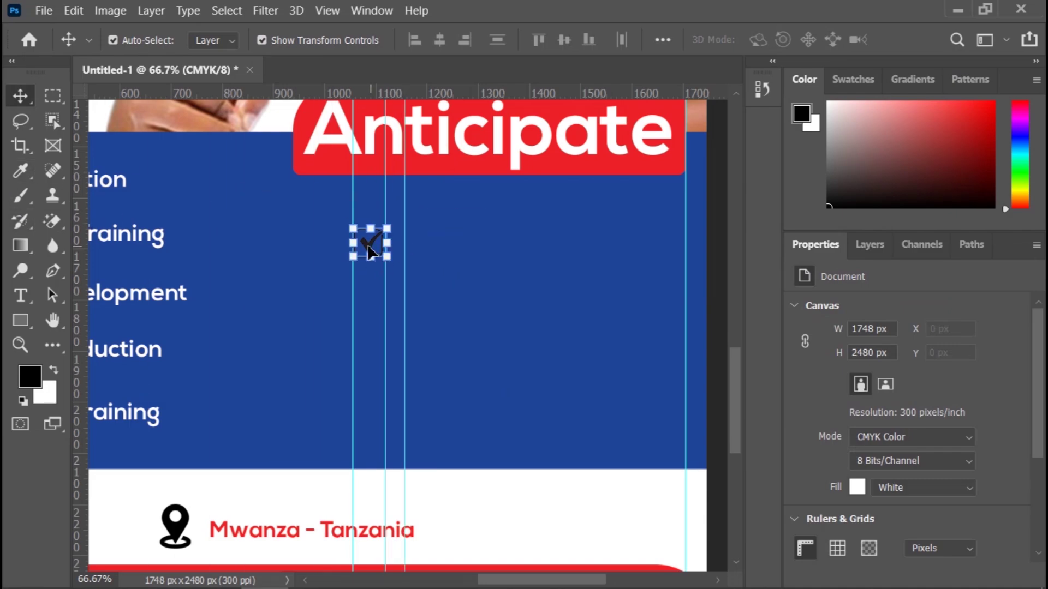
click(869, 243)
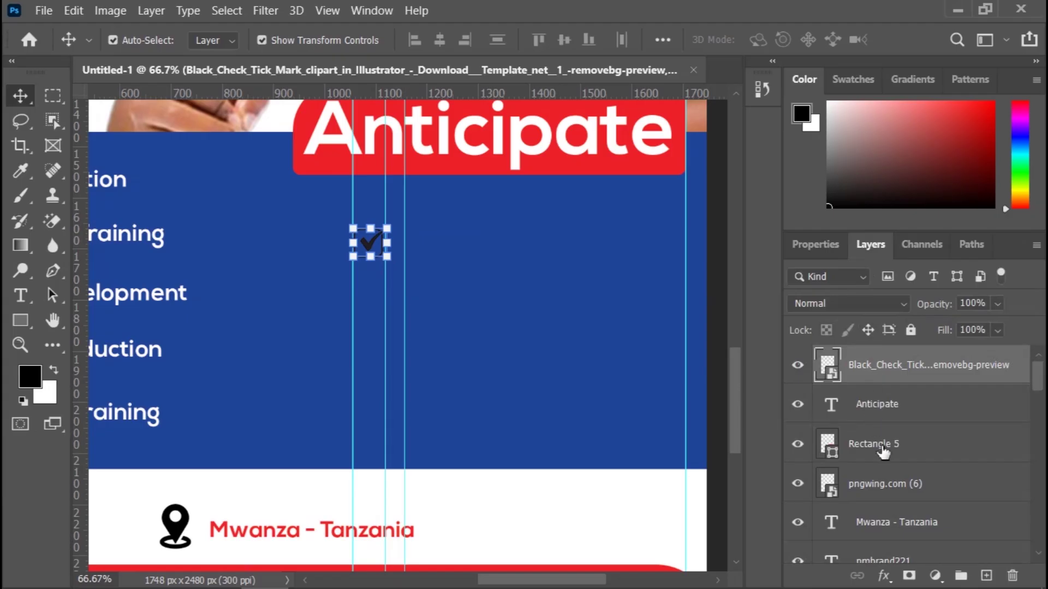
click(883, 575)
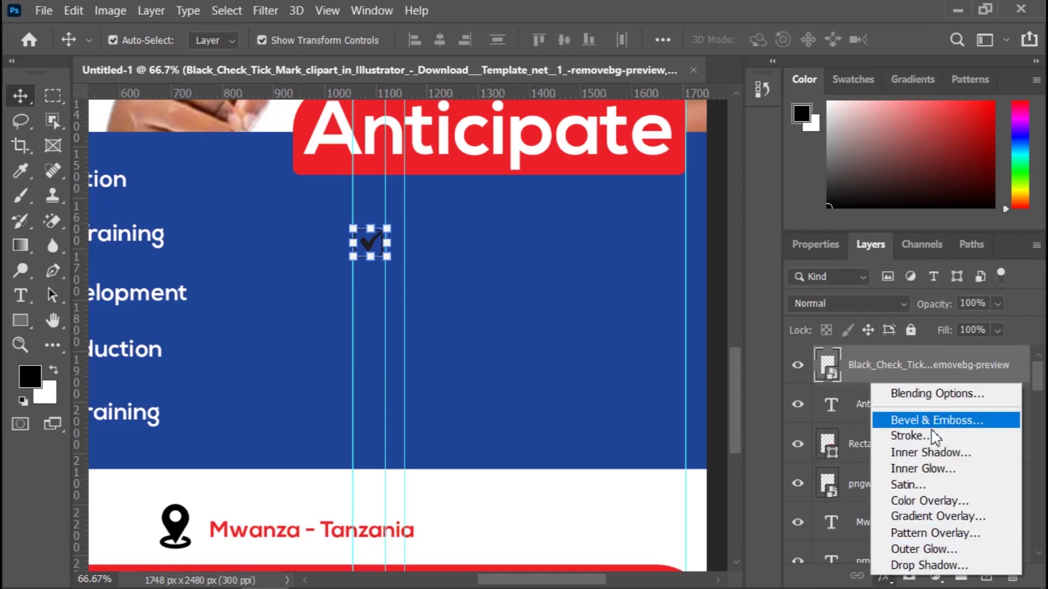
click(930, 501)
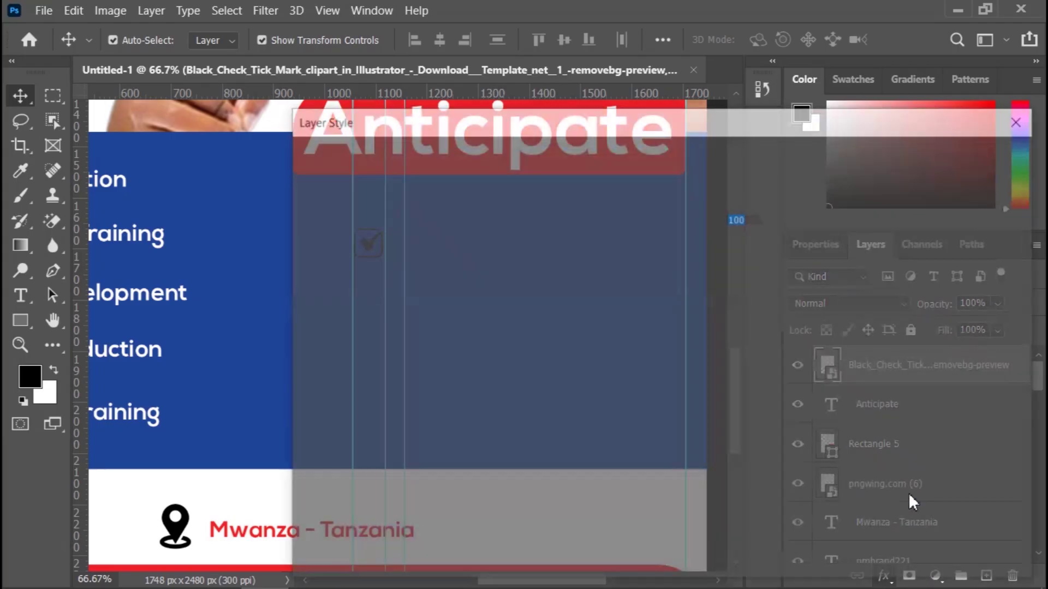
click(926, 163)
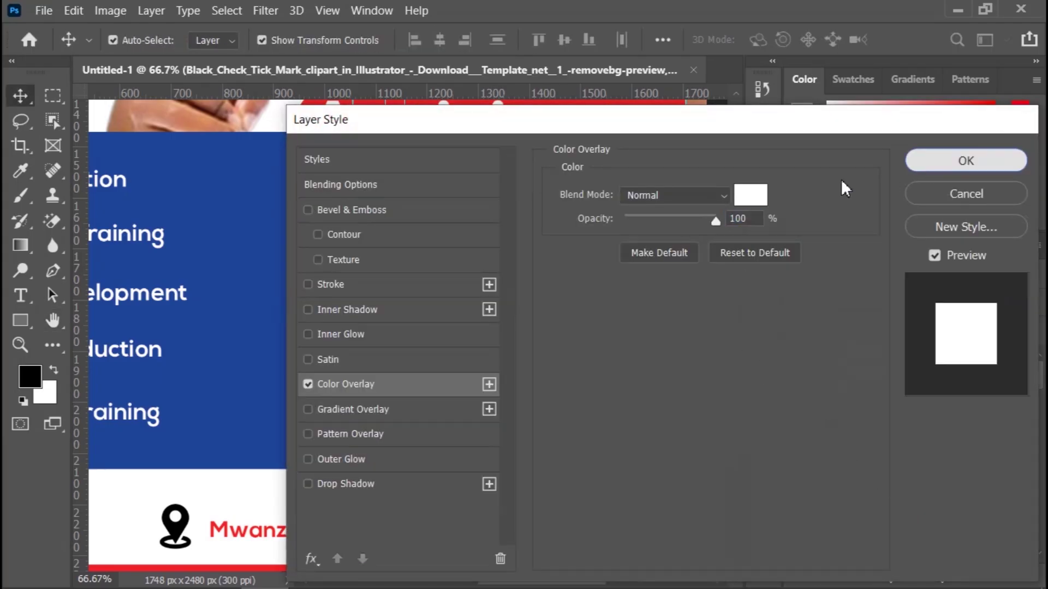
click(606, 515)
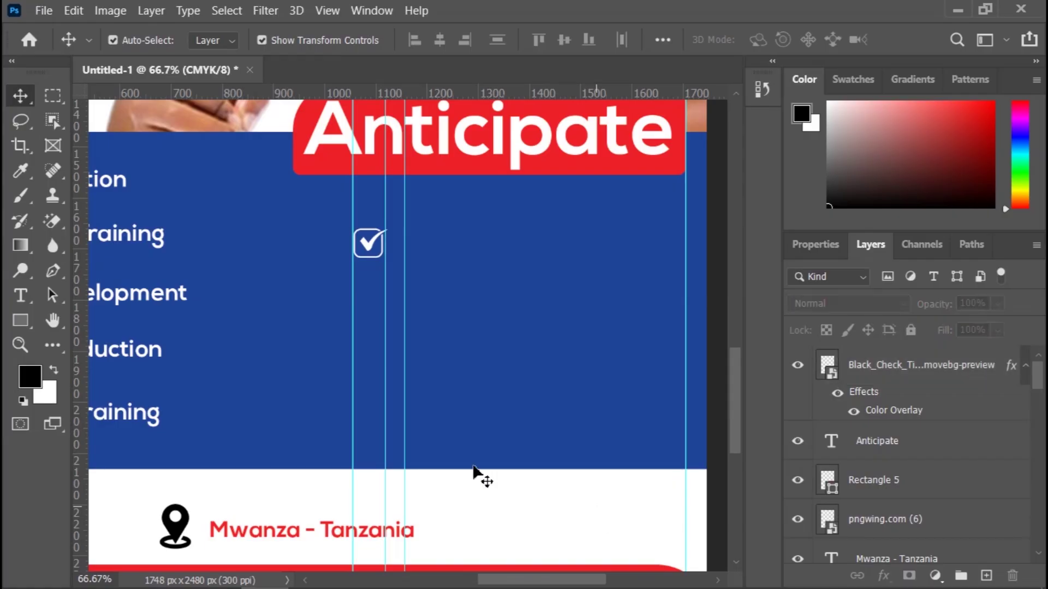
Step: Add white 'Ujuzi wa kujiajili' text in Nexa Bold 11.16 pt beside the check mark
click(24, 308)
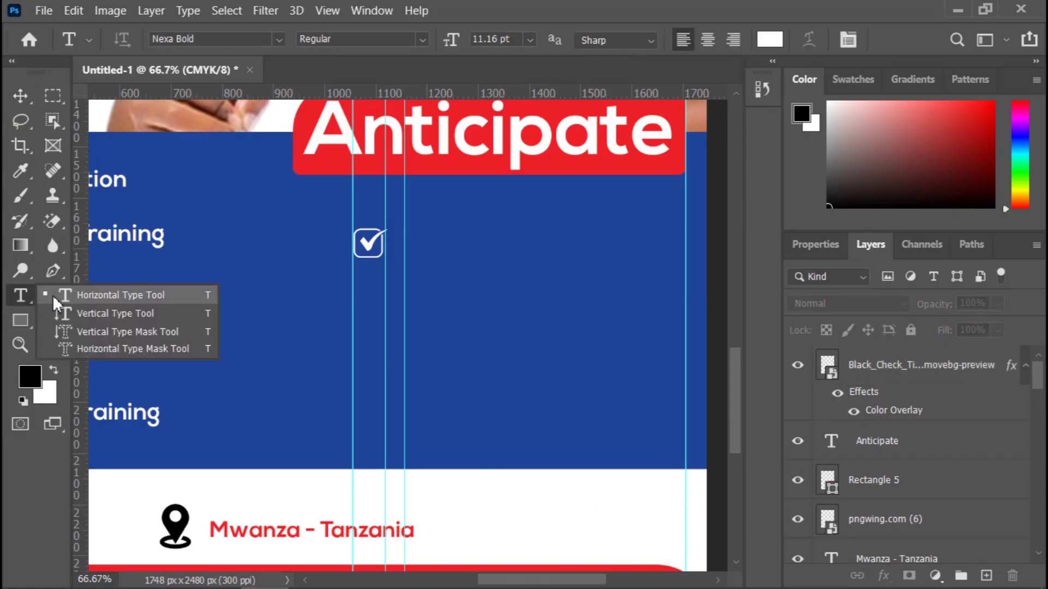
click(104, 296)
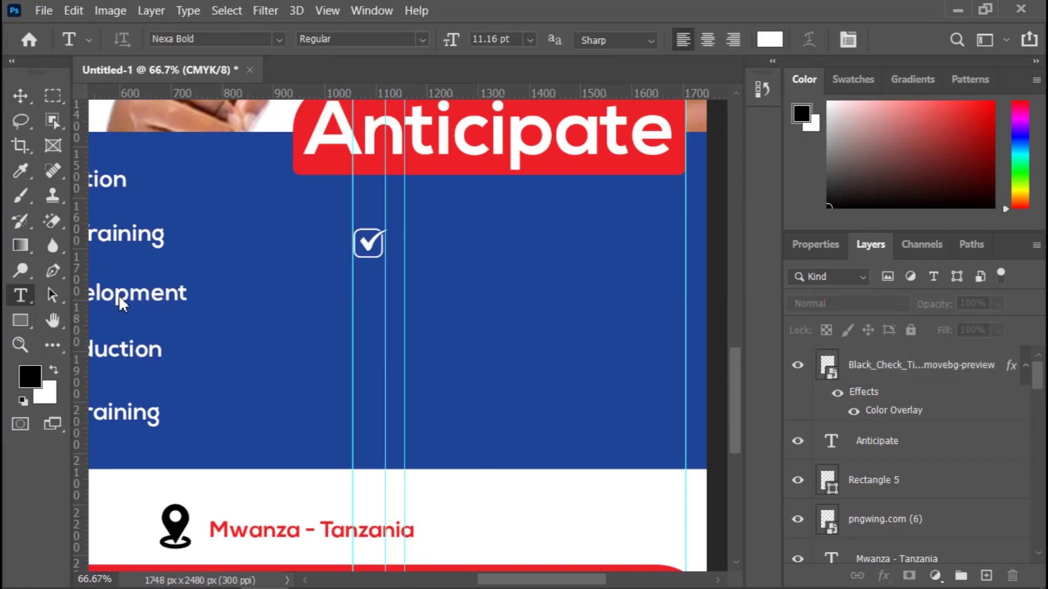
click(408, 248)
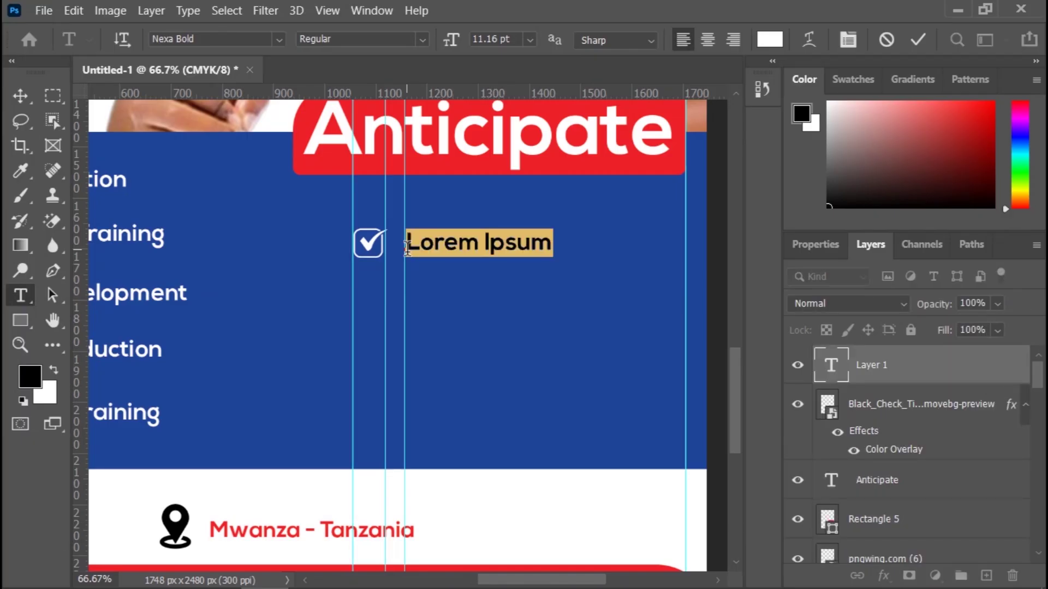
text(Uju)
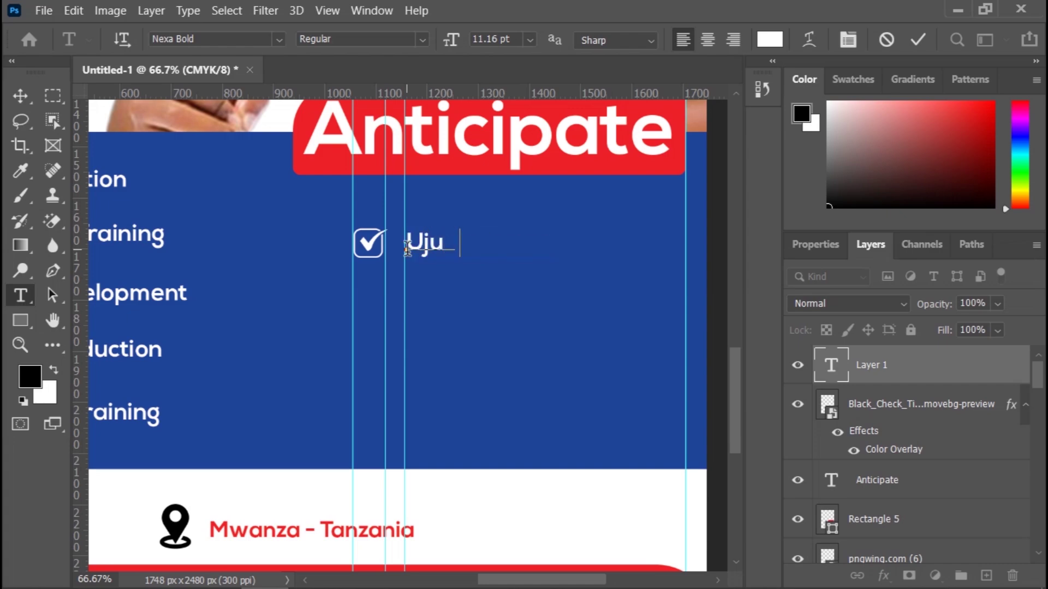
text(zi wa kujiajili)
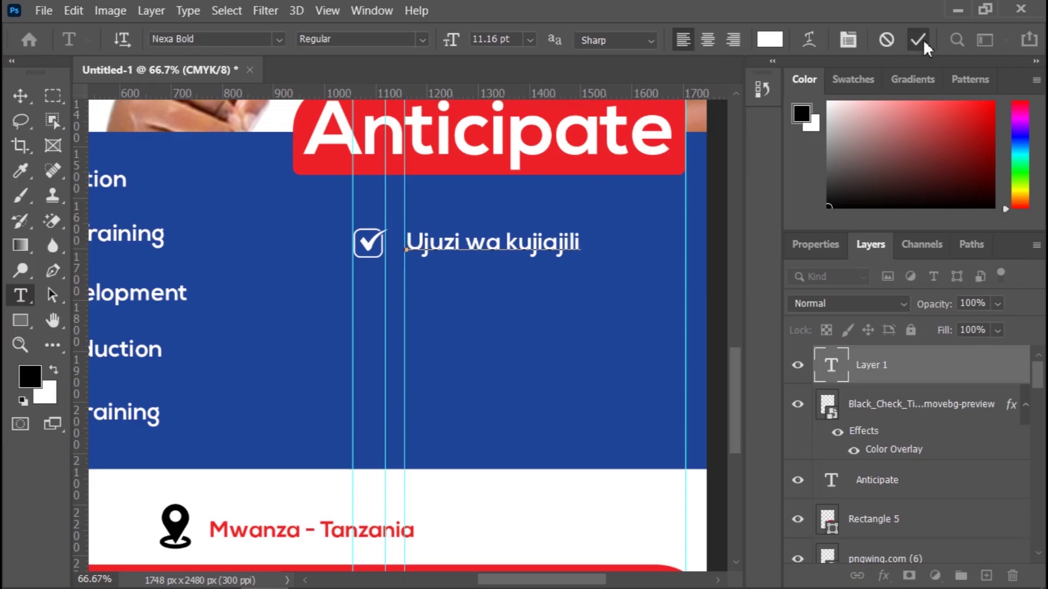
click(921, 39)
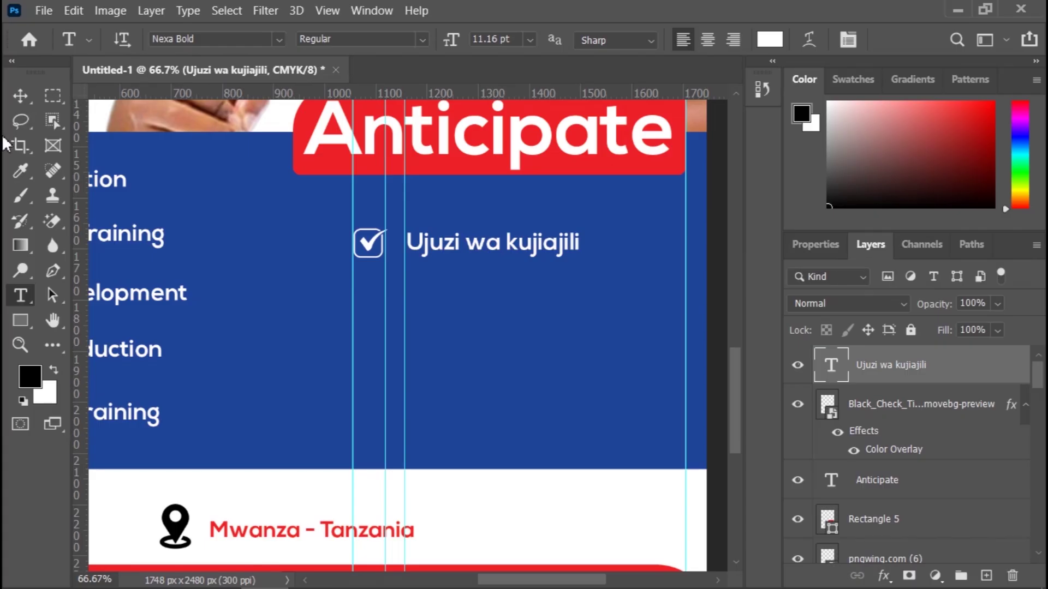
click(20, 96)
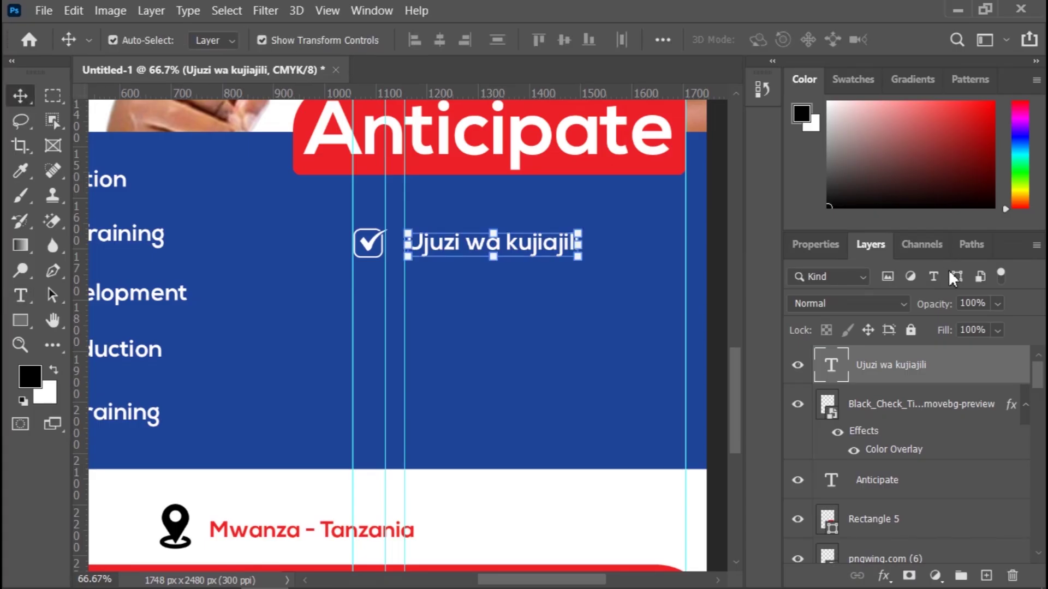
click(1026, 406)
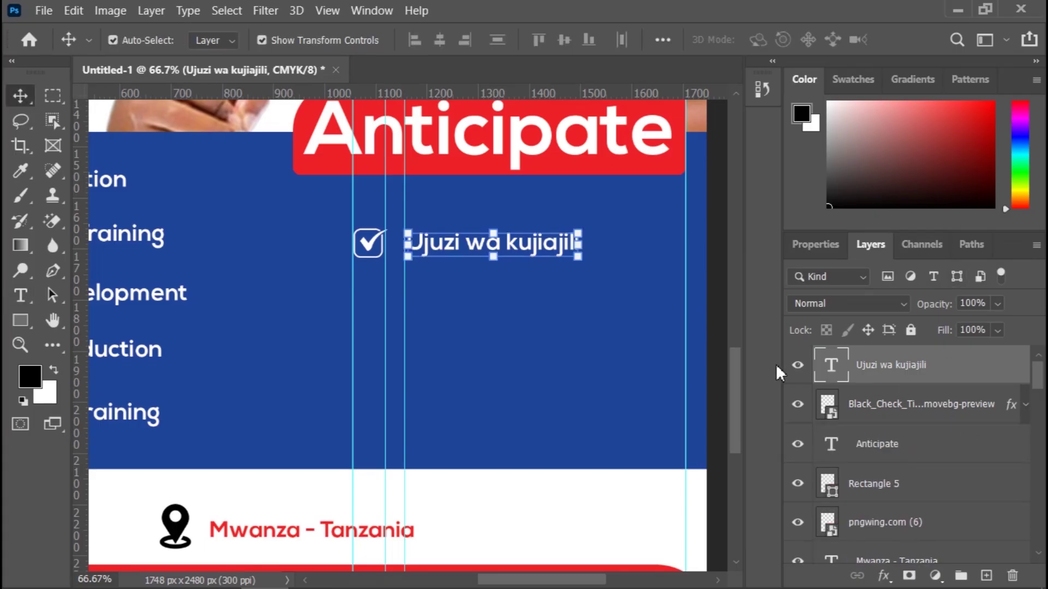
key(ctrl+h)
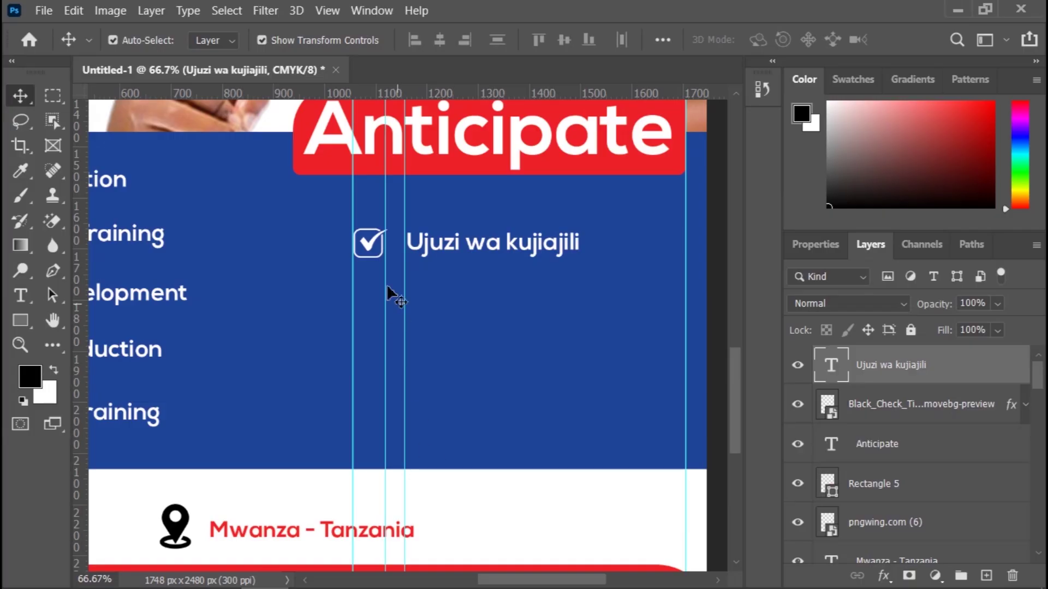
Step: Alt-drag copies of the white check mark down to the second and third list rows
click(367, 256)
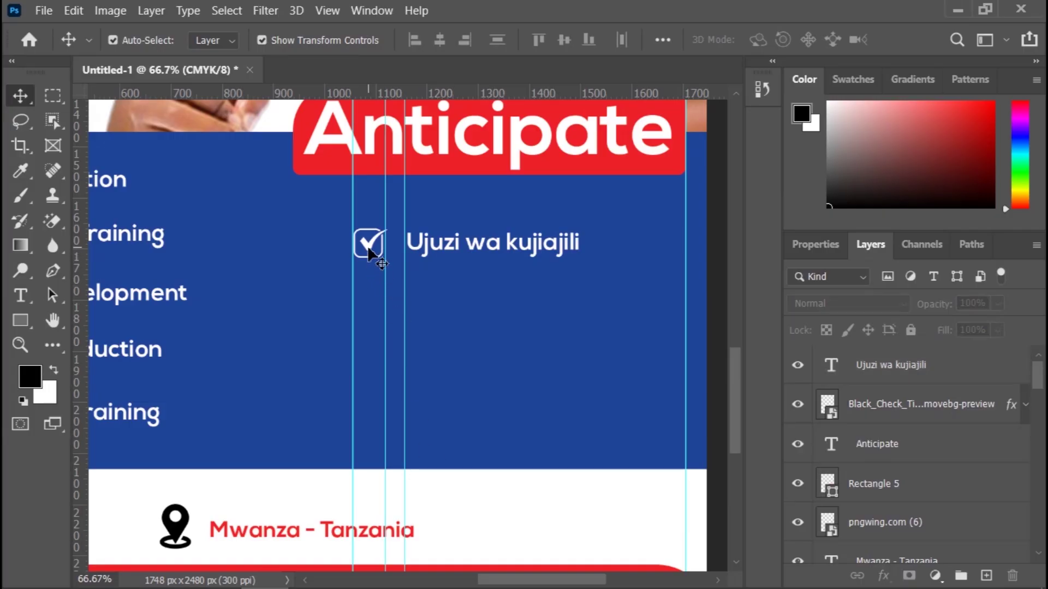
drag(368, 250, 369, 302)
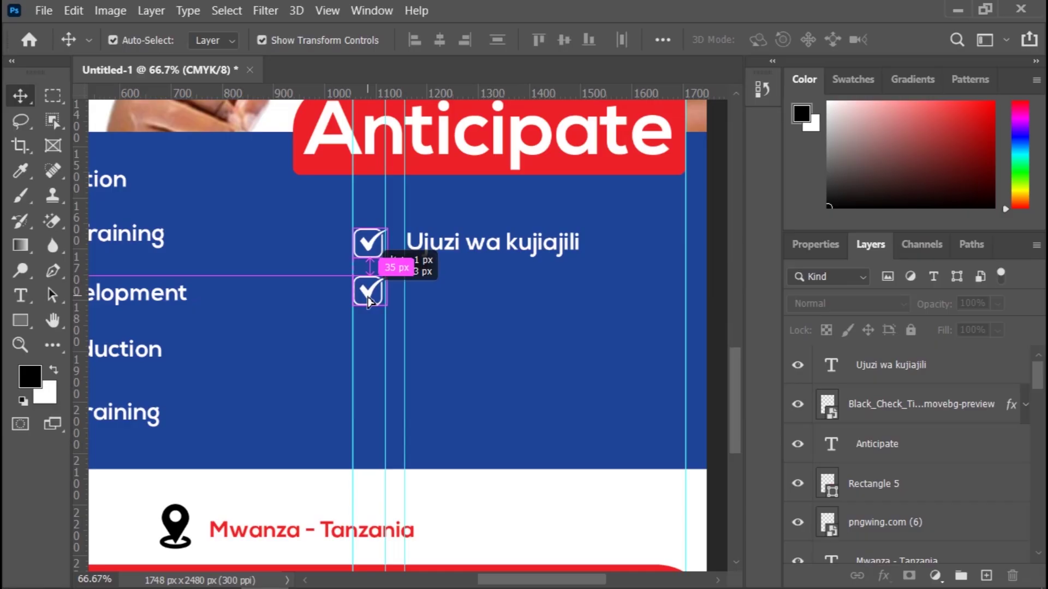
drag(369, 301, 369, 301)
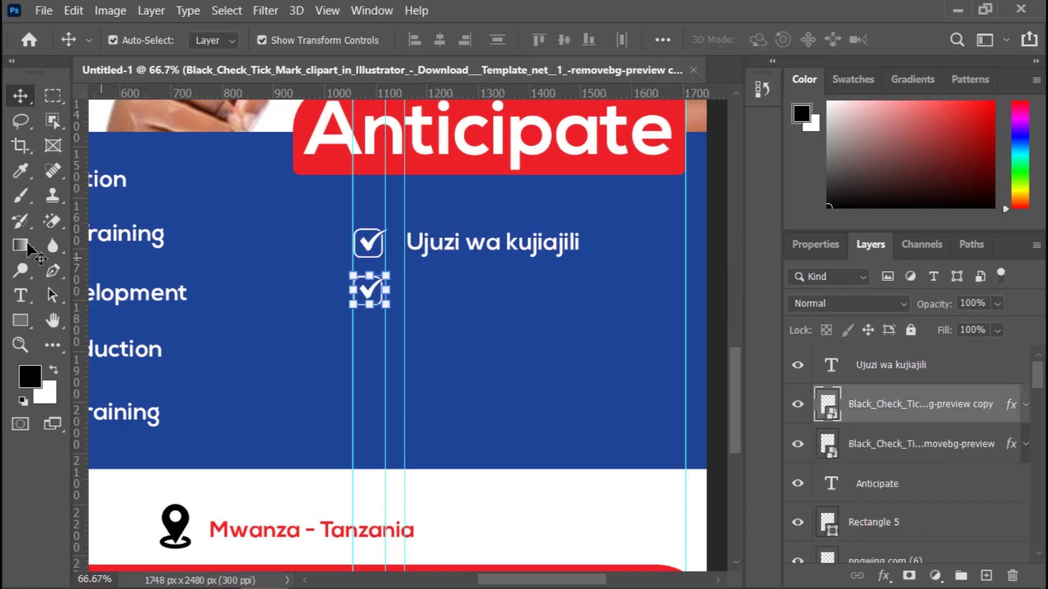
click(527, 520)
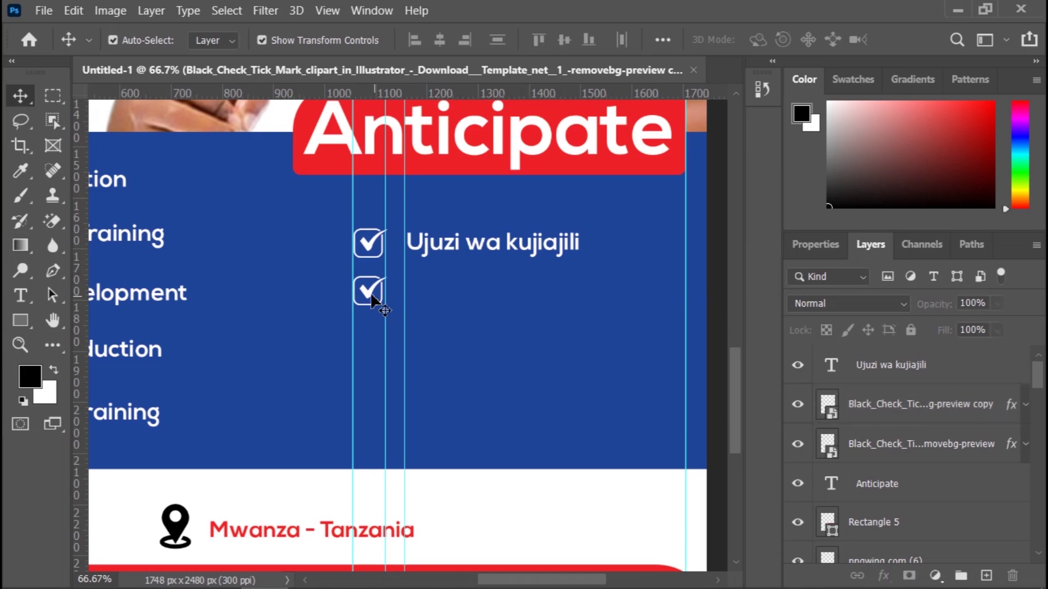
drag(371, 297, 373, 352)
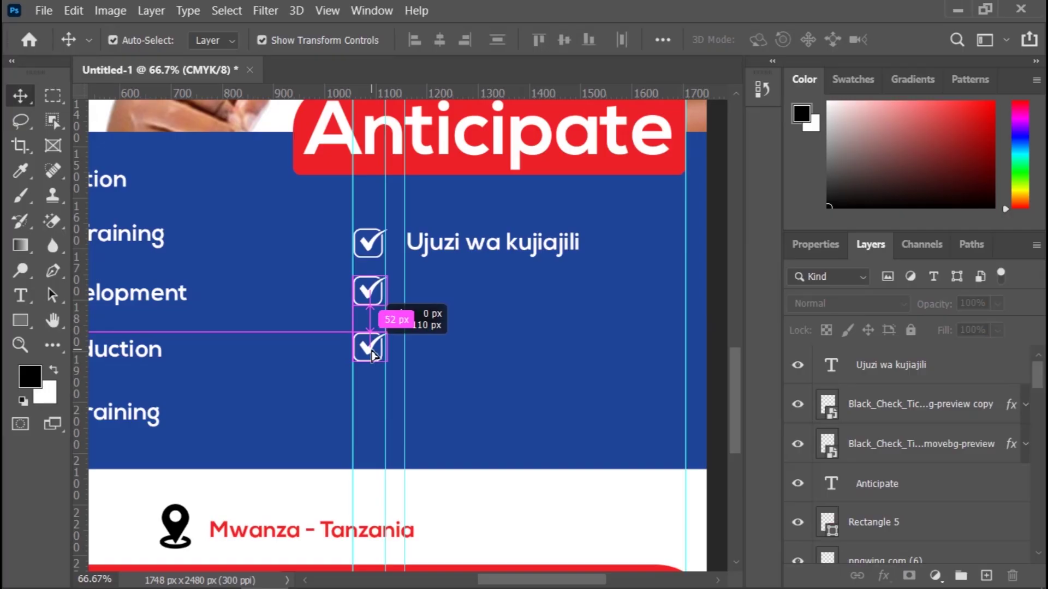
drag(373, 355, 371, 352)
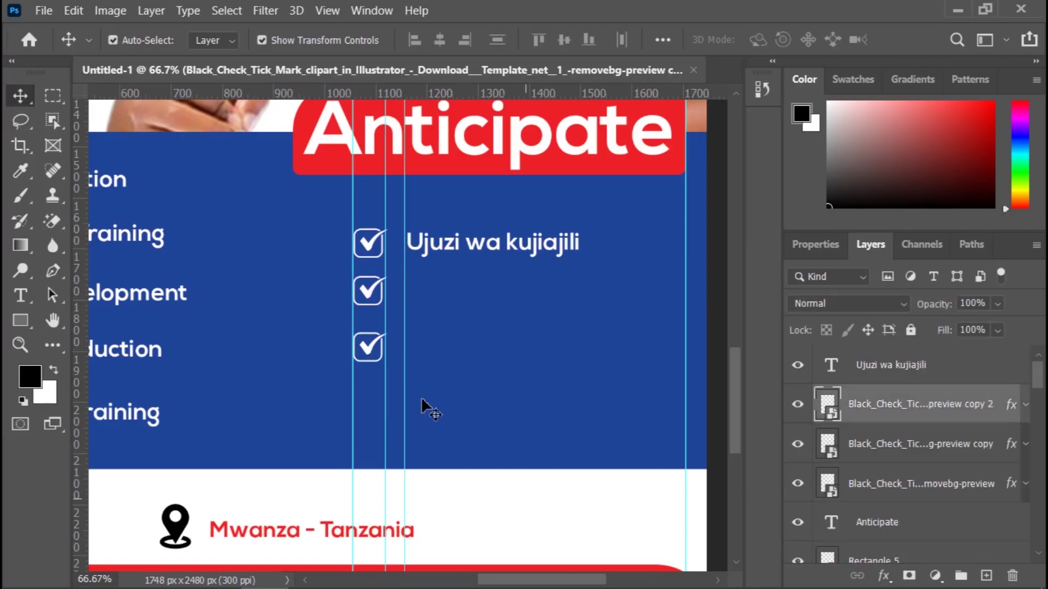
Step: Nudge the second check mark slightly lower and the third slightly right to align them
click(367, 307)
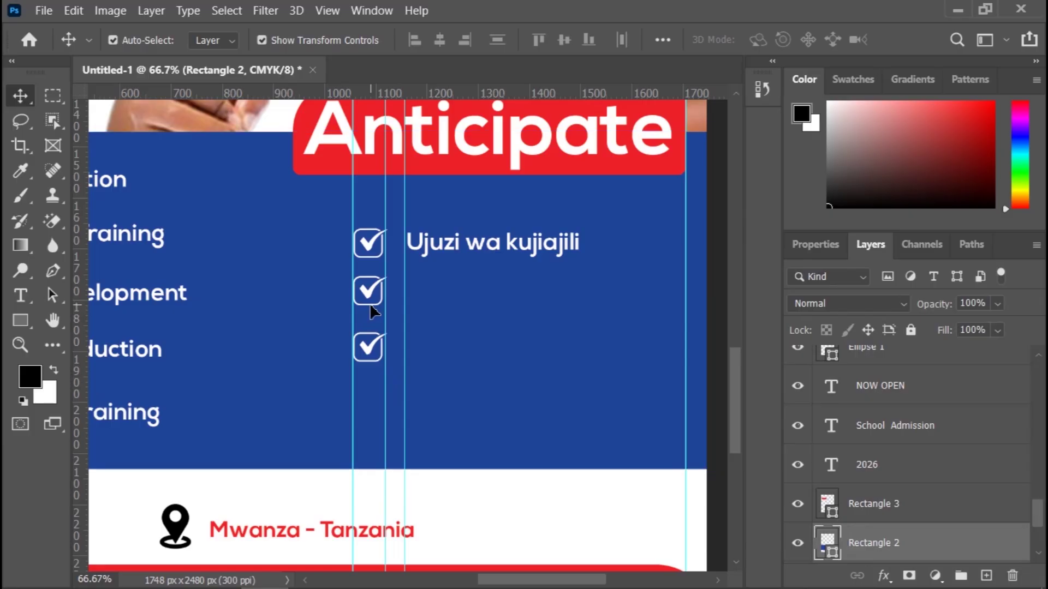
click(369, 297)
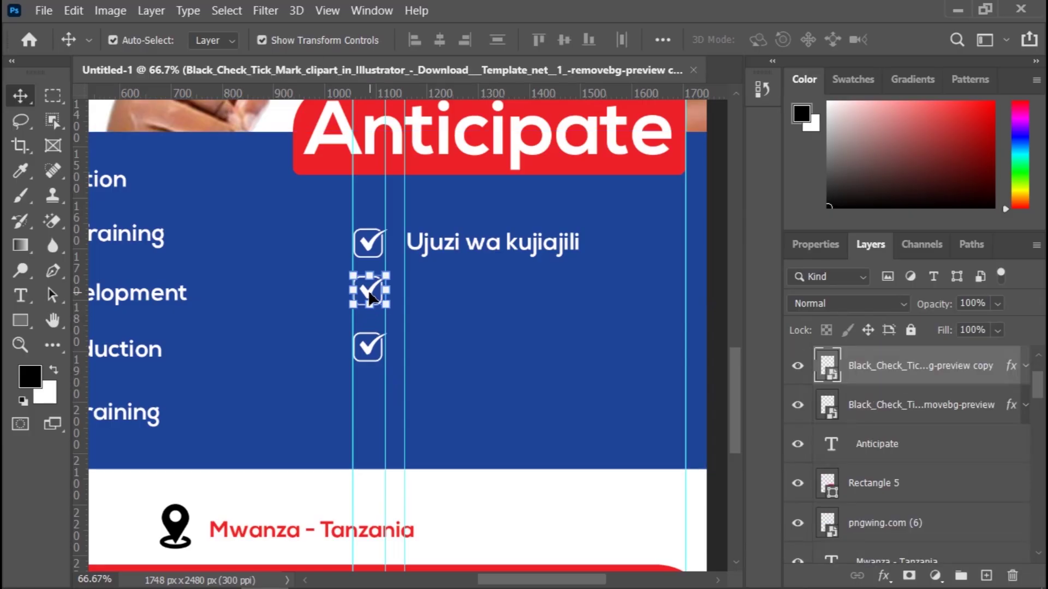
drag(369, 297, 369, 303)
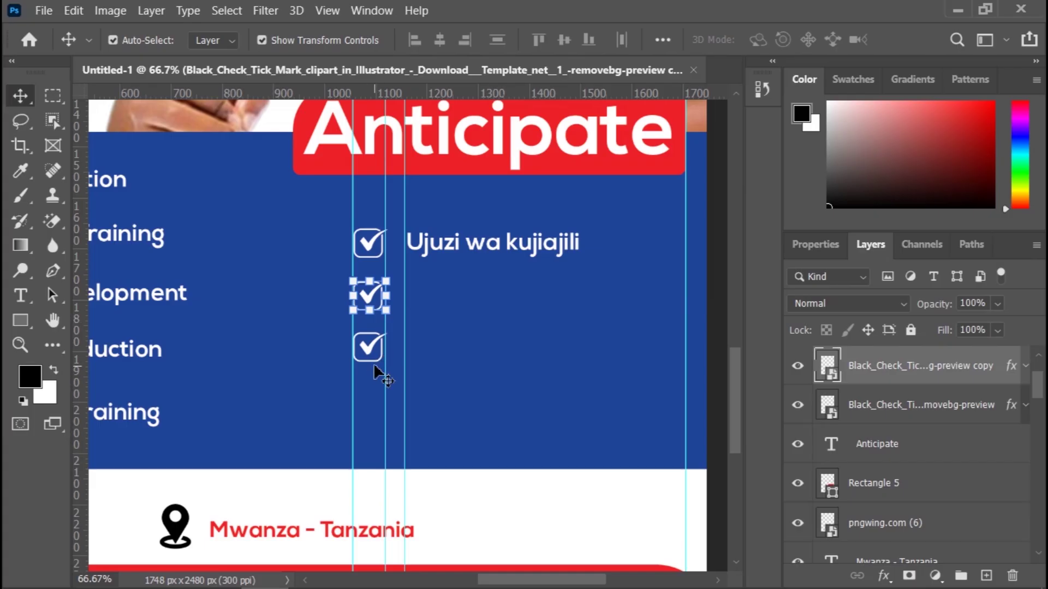
click(376, 363)
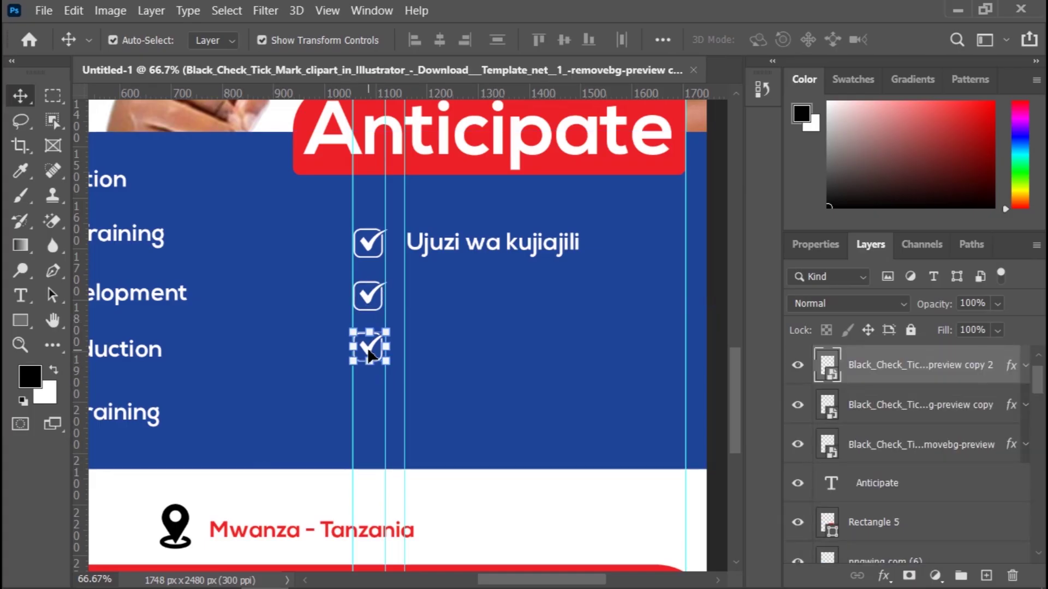
key(Right)
key(Right)
key(Right)
key(Right)
key(Right)
key(Right)
key(Right)
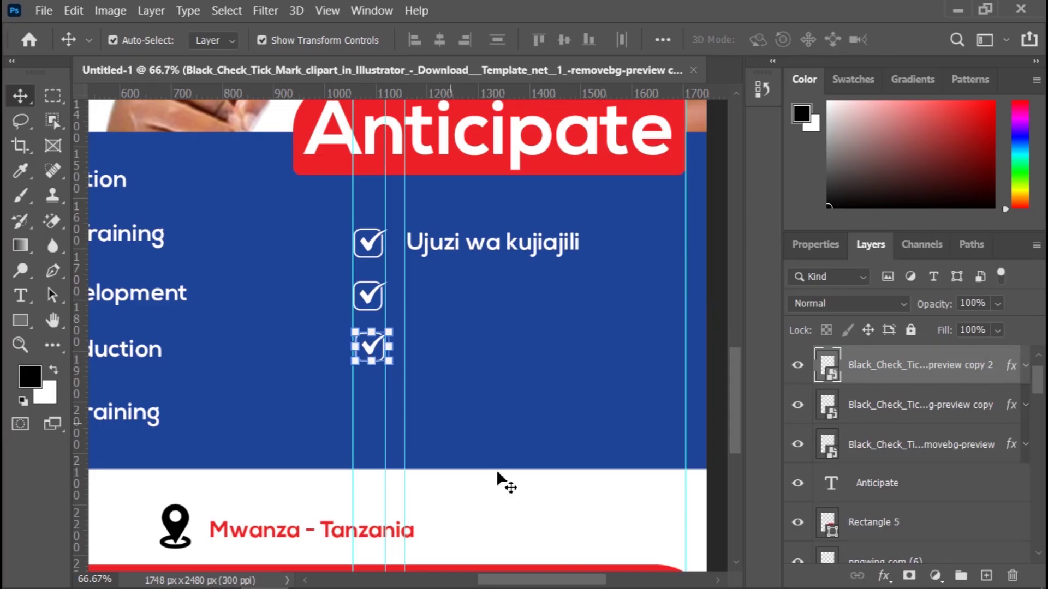
click(513, 516)
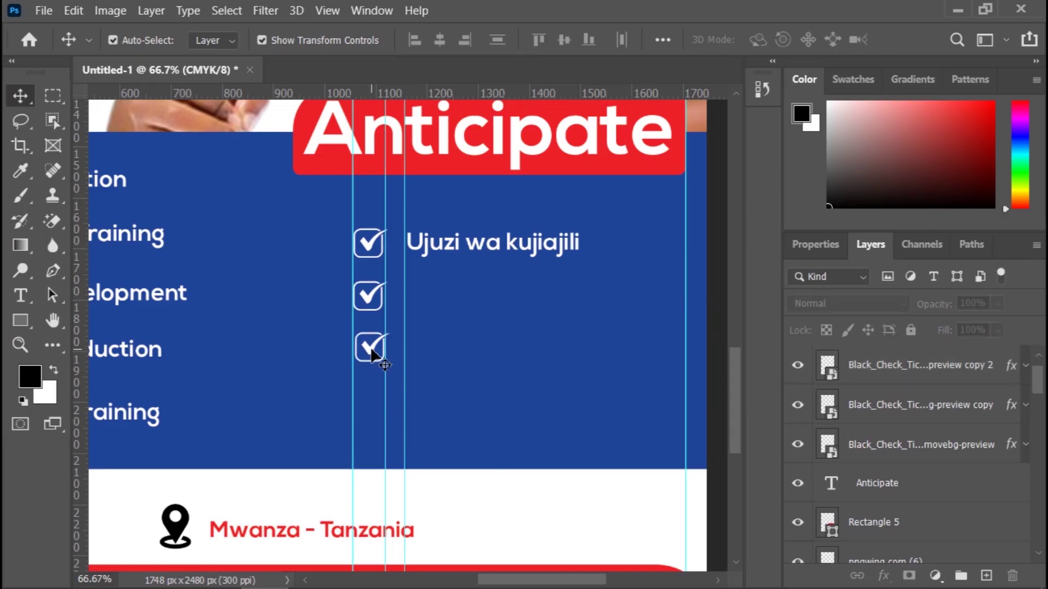
Step: Add a fourth check mark beside the last row and nudge it into alignment
alt+drag(371, 355, 373, 409)
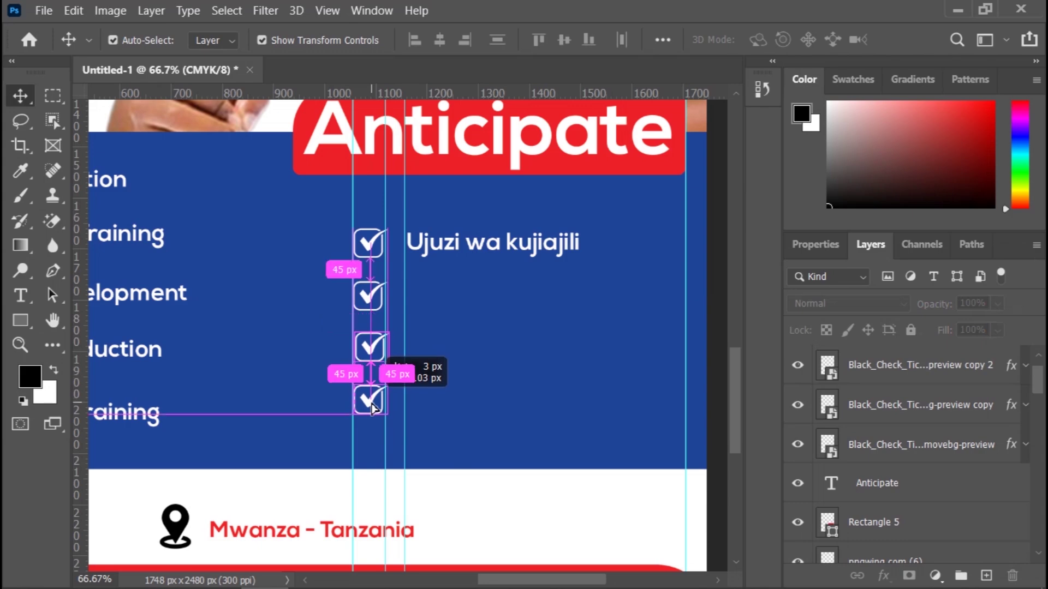
drag(372, 410, 371, 407)
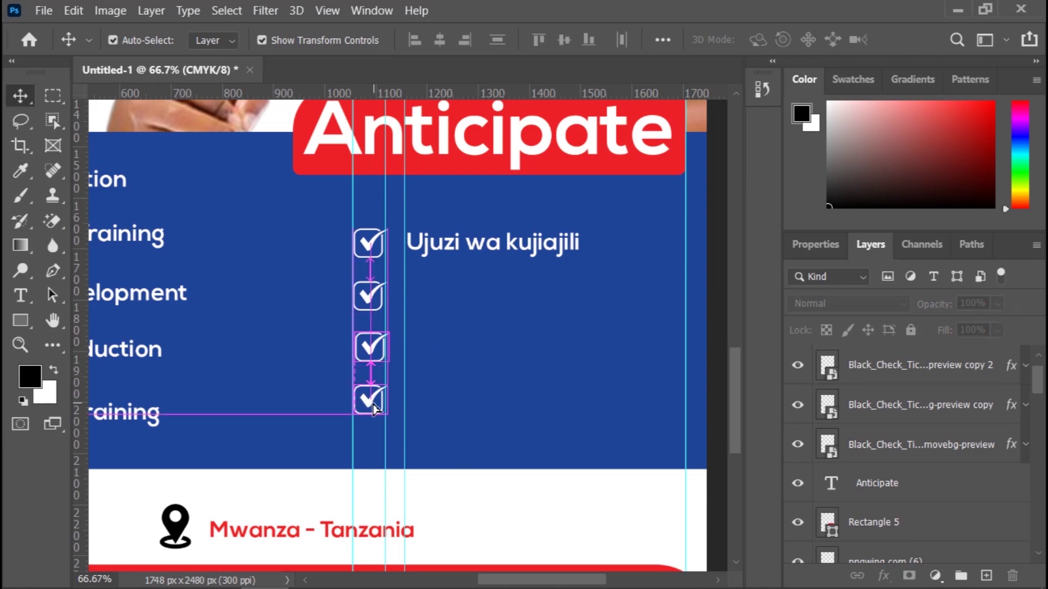
key(Right)
key(Right)
key(Right)
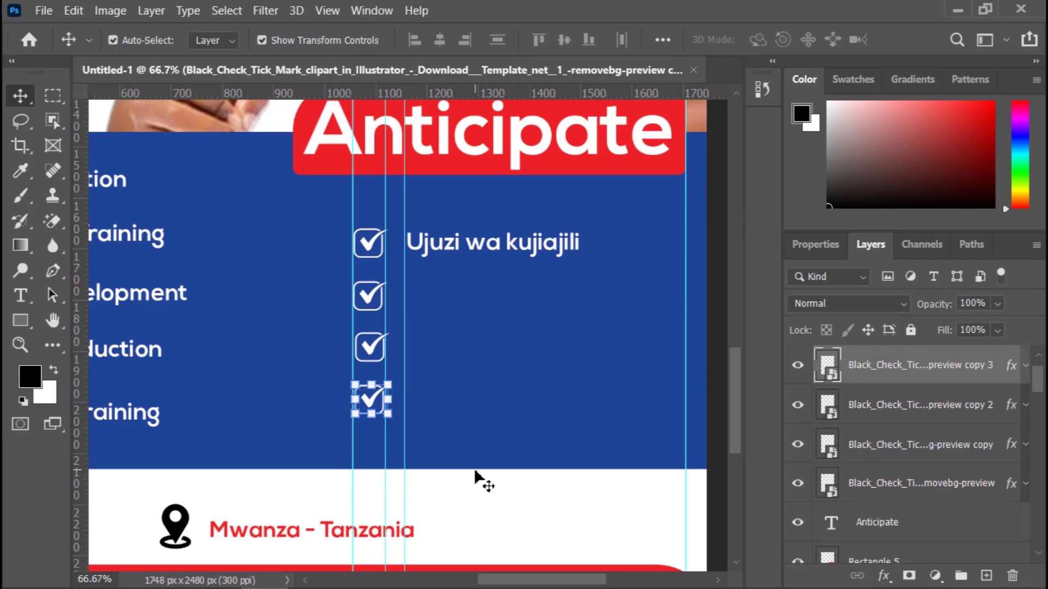
key(Left)
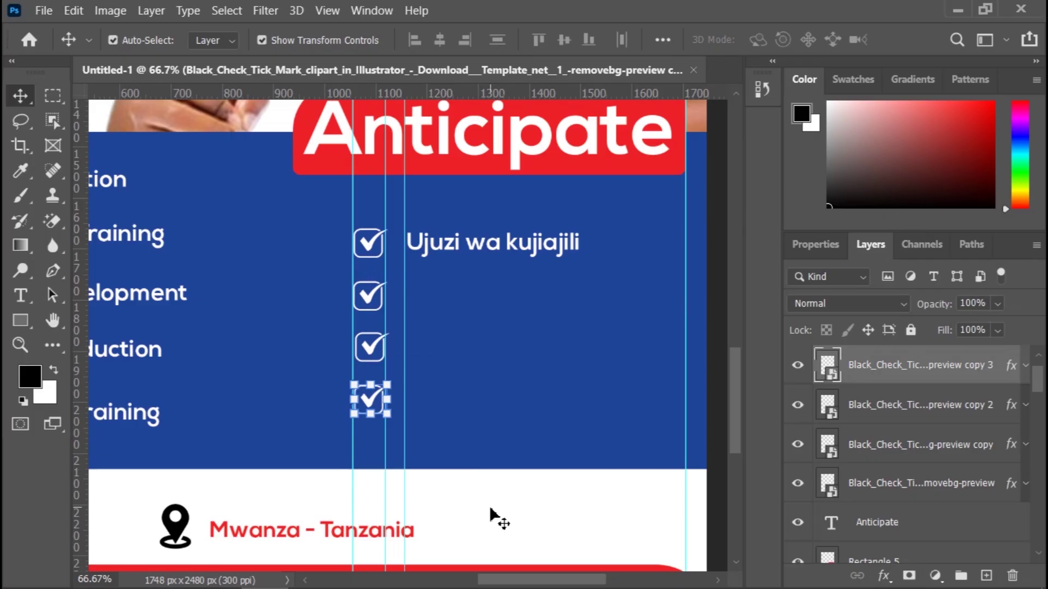
click(499, 518)
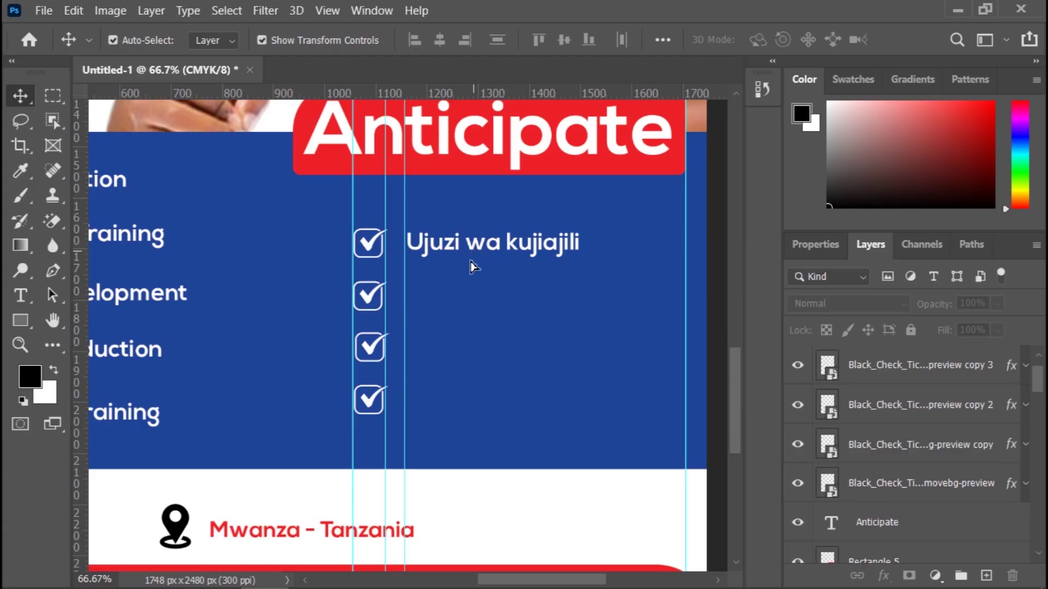
Step: Copy the 'Ujuzi wa kujiajili' label beside the second, third and fourth check marks
drag(470, 263, 473, 306)
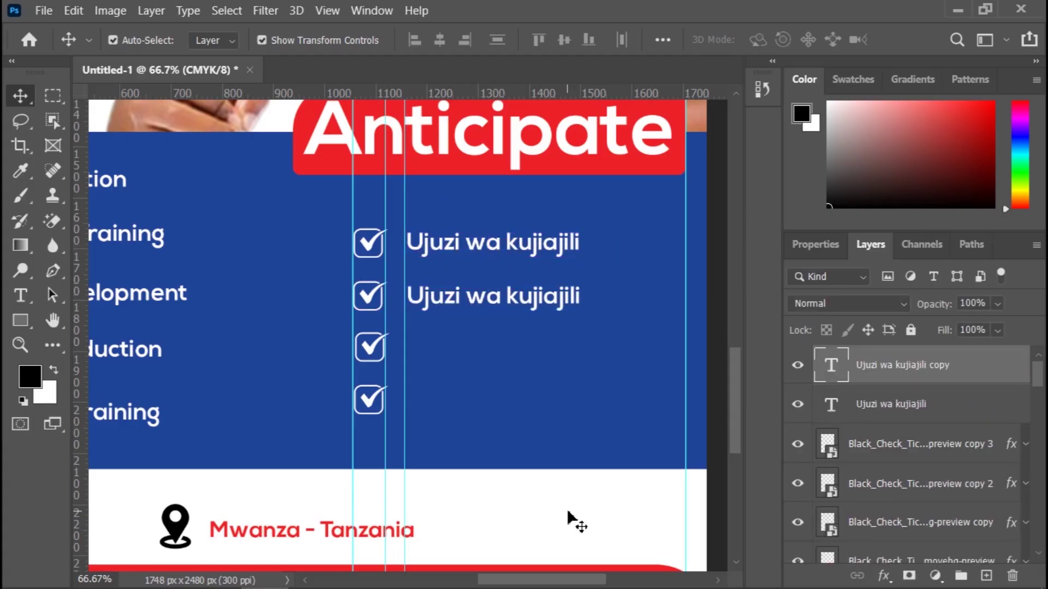
click(474, 306)
drag(469, 308, 472, 361)
key(Up)
key(Up)
key(Up)
key(Up)
key(Up)
key(Up)
key(Up)
key(Up)
key(Up)
key(Up)
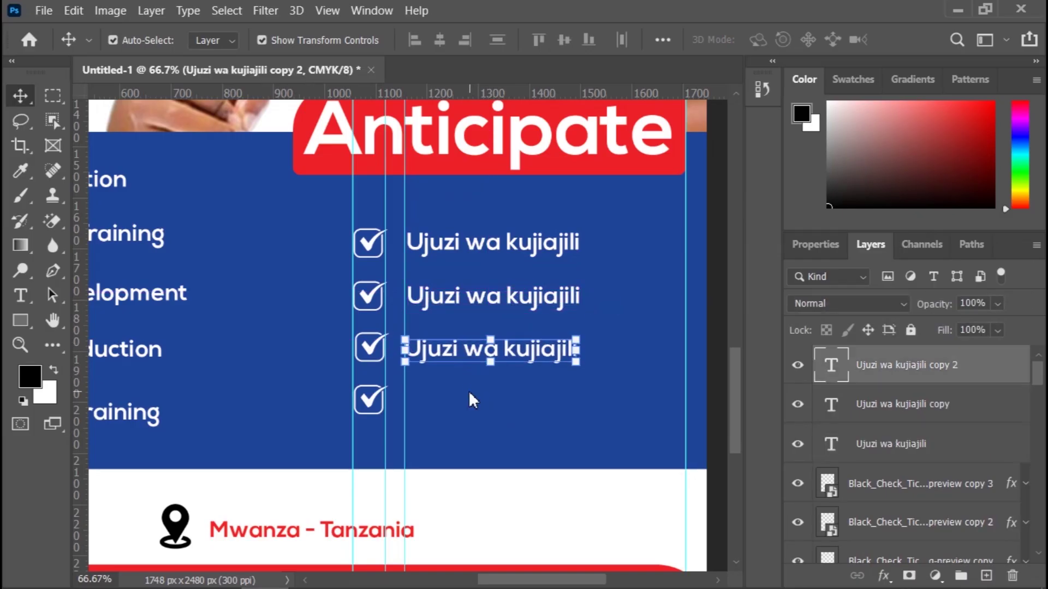
click(524, 515)
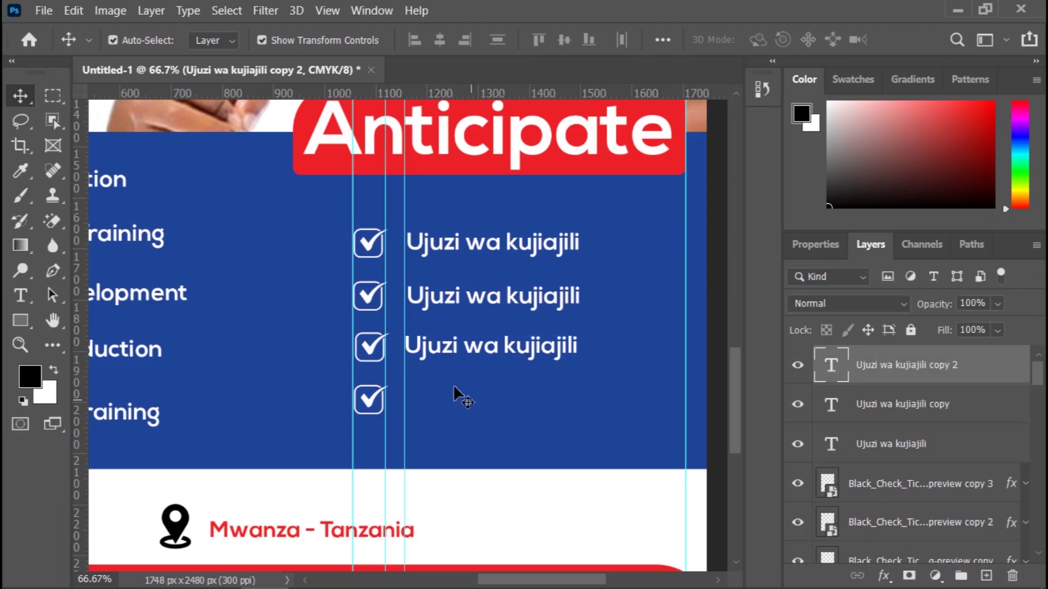
drag(453, 356, 461, 408)
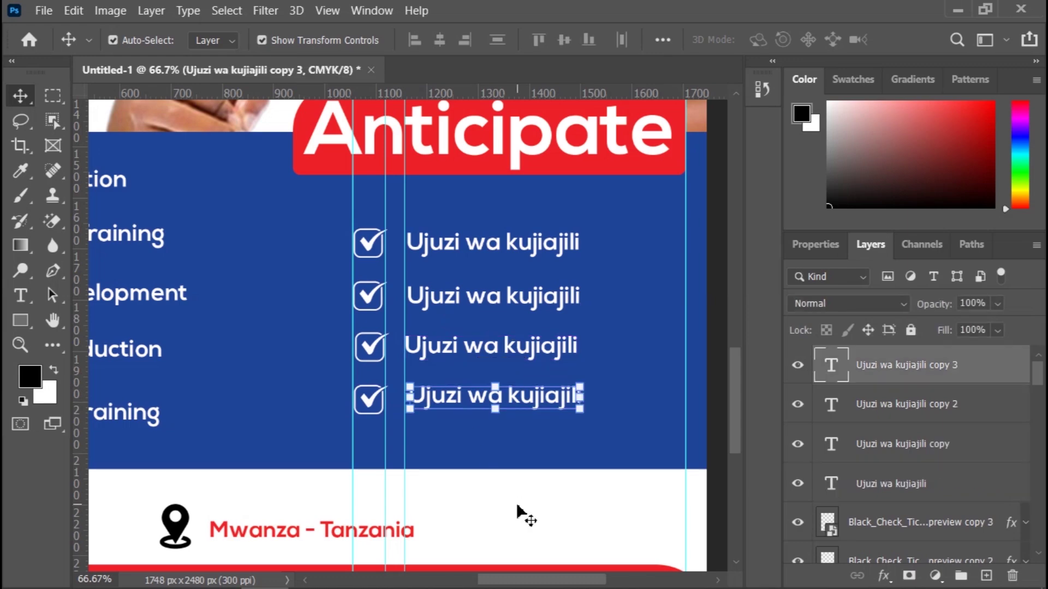
key(Left)
key(Left)
key(Left)
key(Left)
key(Left)
key(Left)
key(Left)
key(Left)
key(Left)
key(Left)
key(Left)
key(Left)
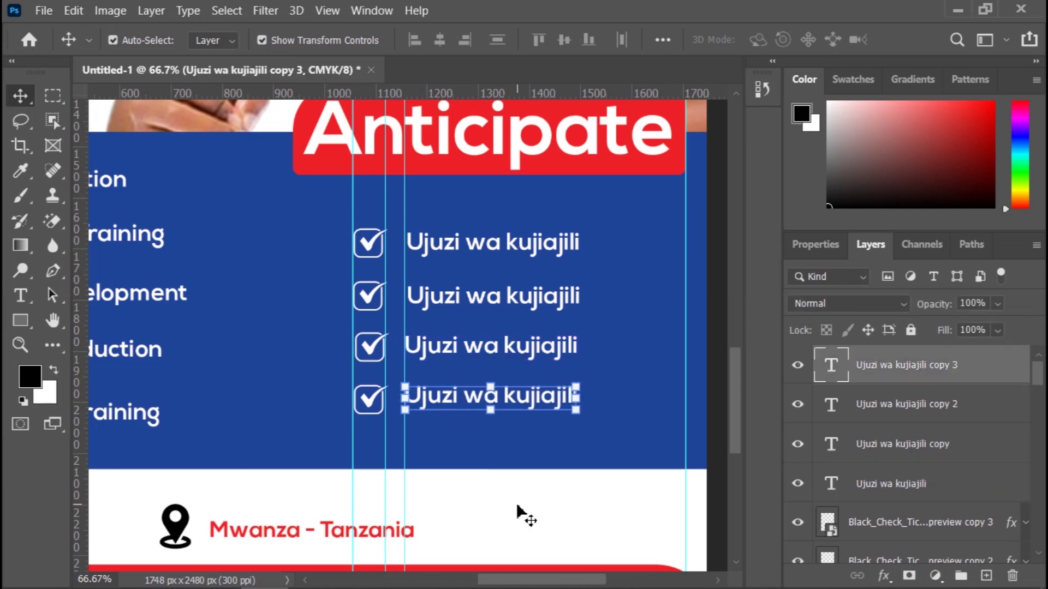
key(Down)
key(Down)
key(Down)
key(Down)
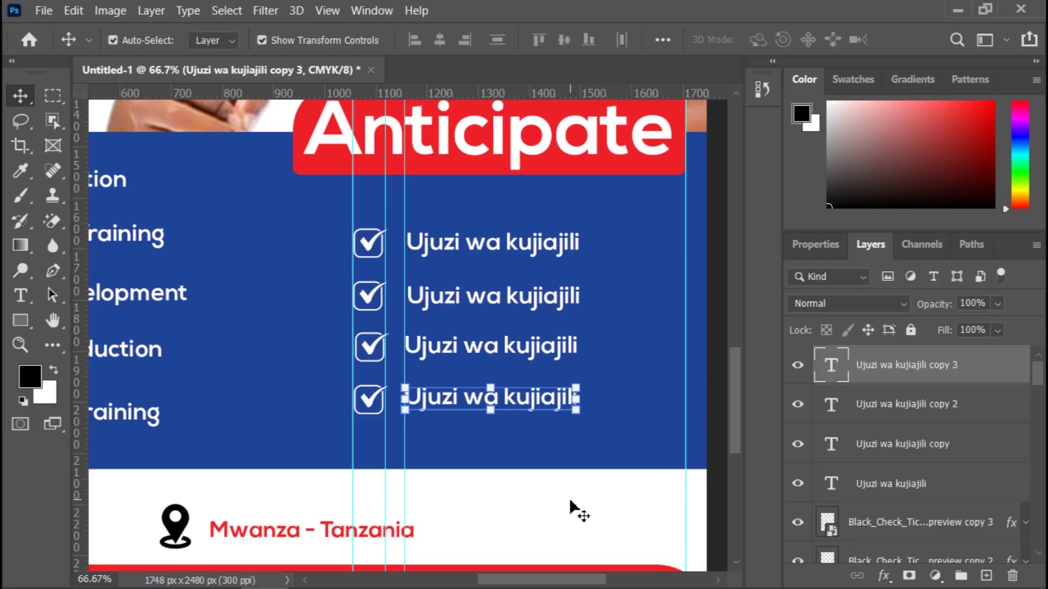
click(577, 513)
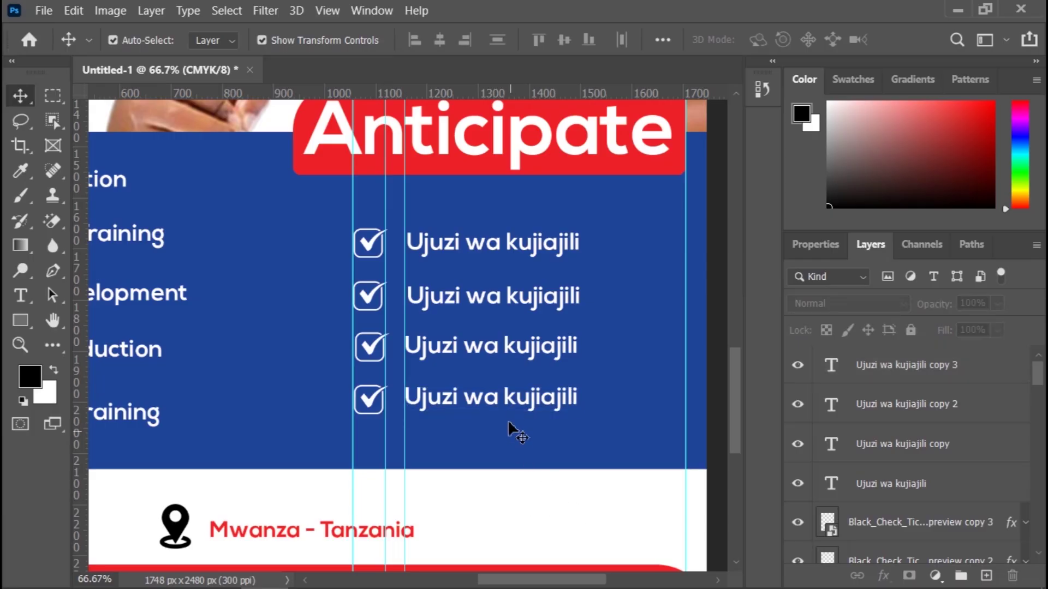
click(518, 404)
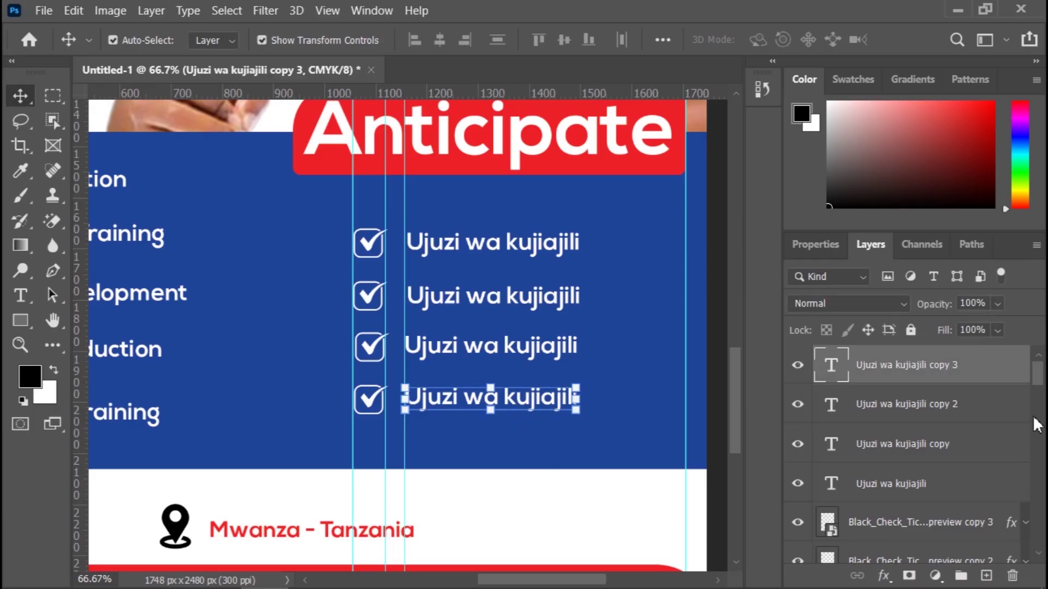
Step: Set all four 'Ujuzi wa kujiajili' labels to Montserrat, Medium weight, 12 pt
shift+click(959, 488)
click(817, 247)
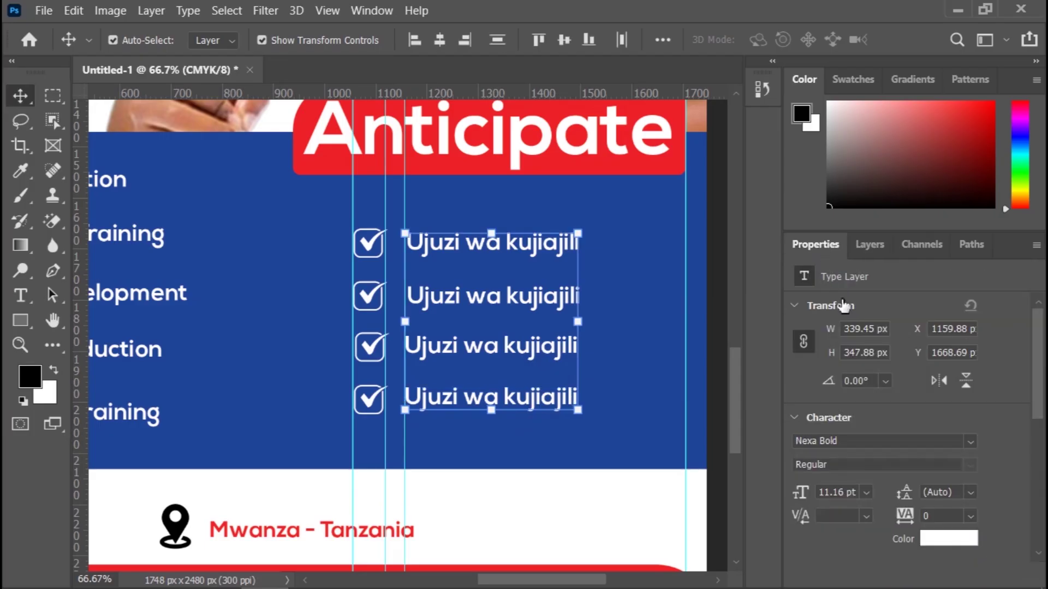
click(967, 440)
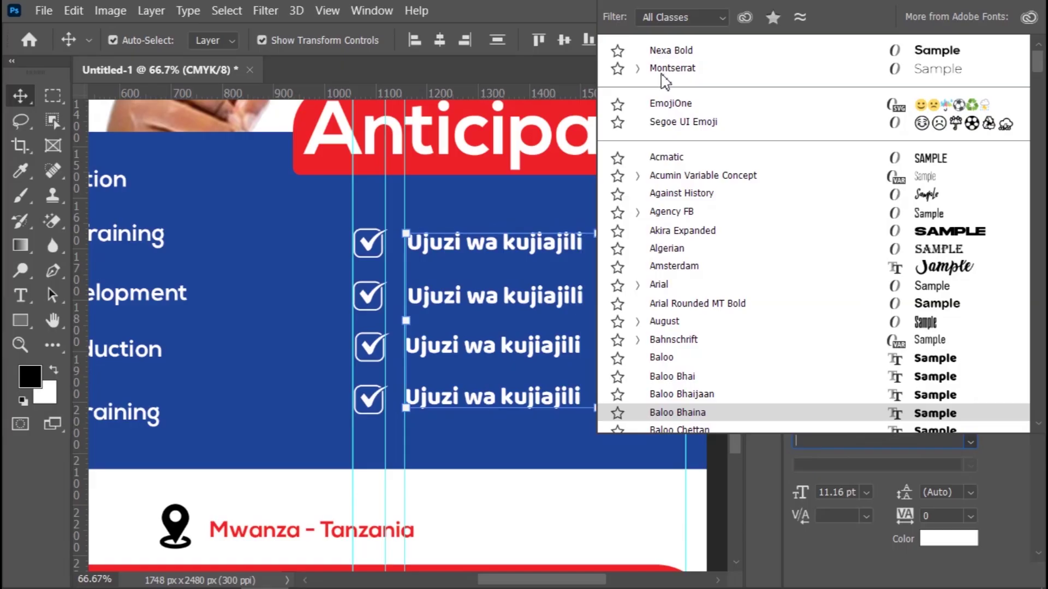
key(Escape)
text(Montserrat)
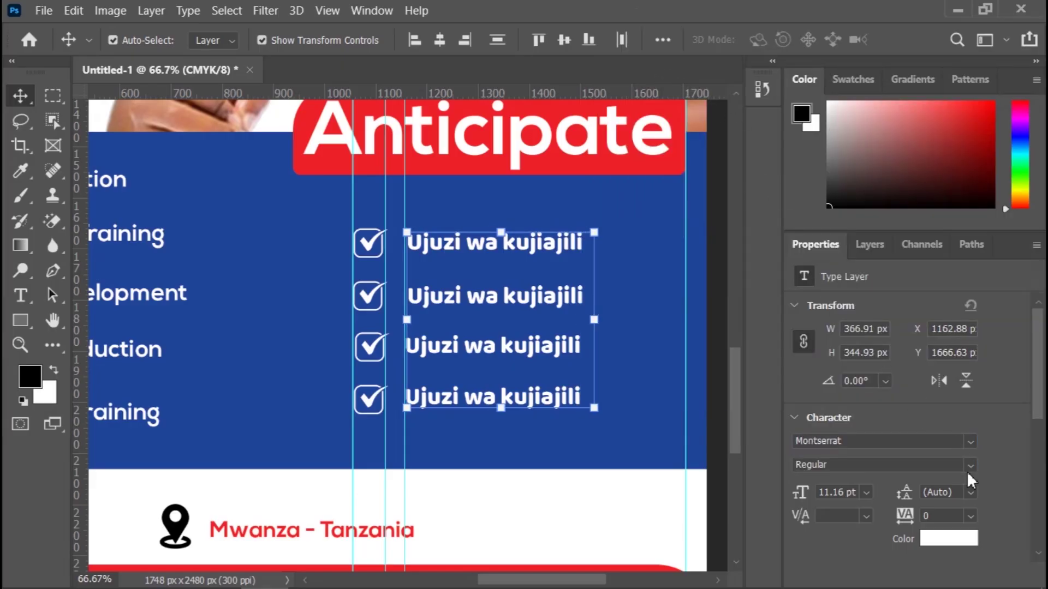
key(Return)
click(968, 465)
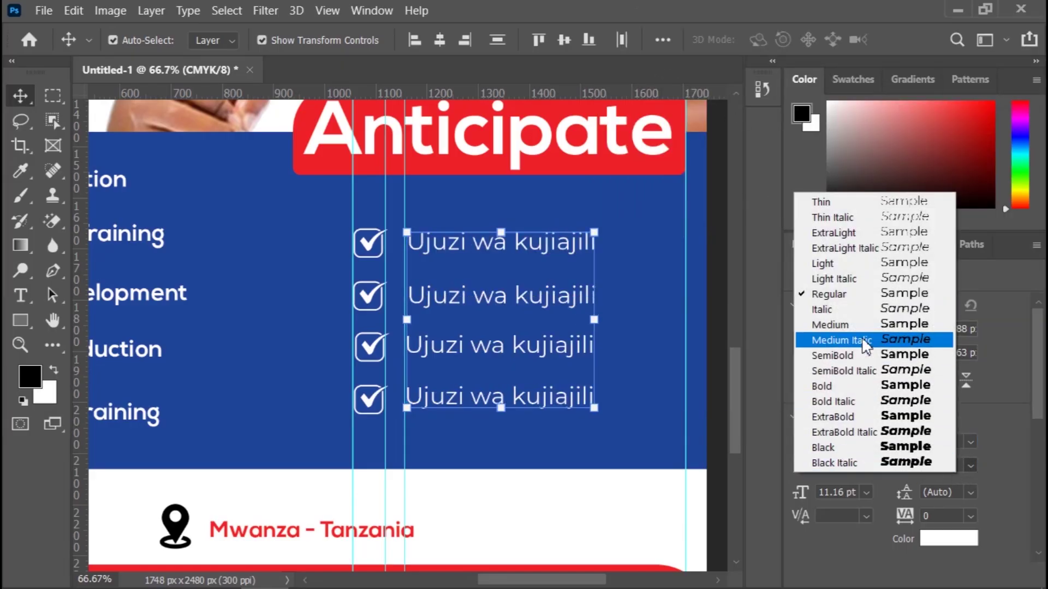
click(868, 324)
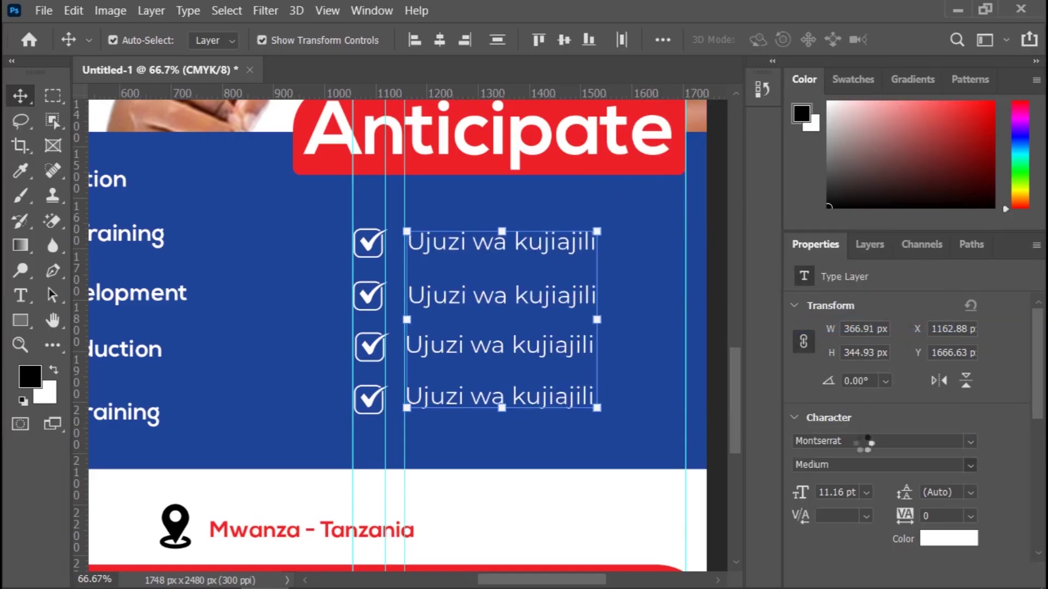
click(868, 492)
click(863, 351)
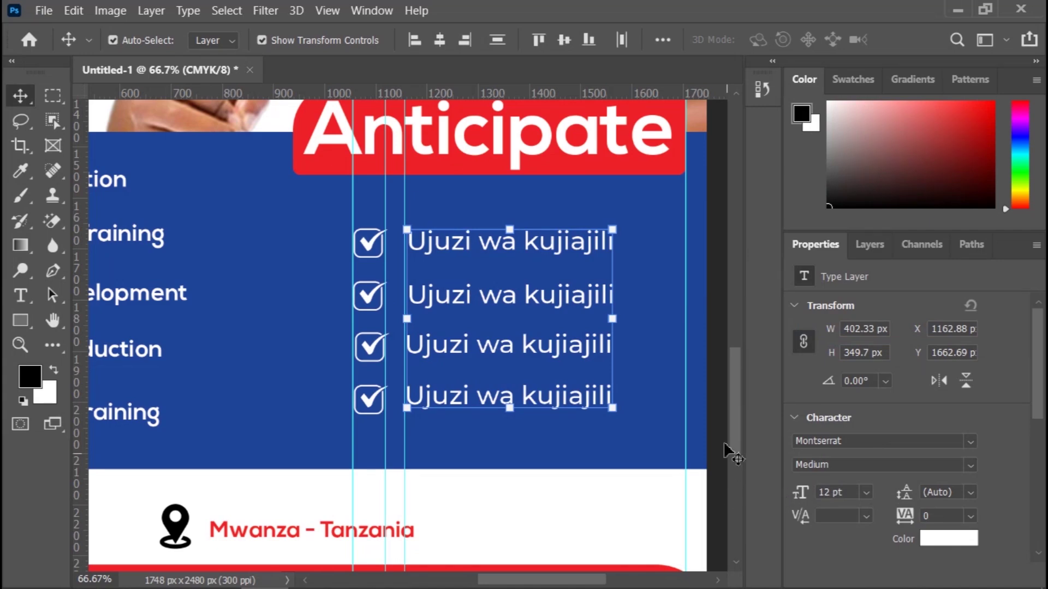
click(716, 315)
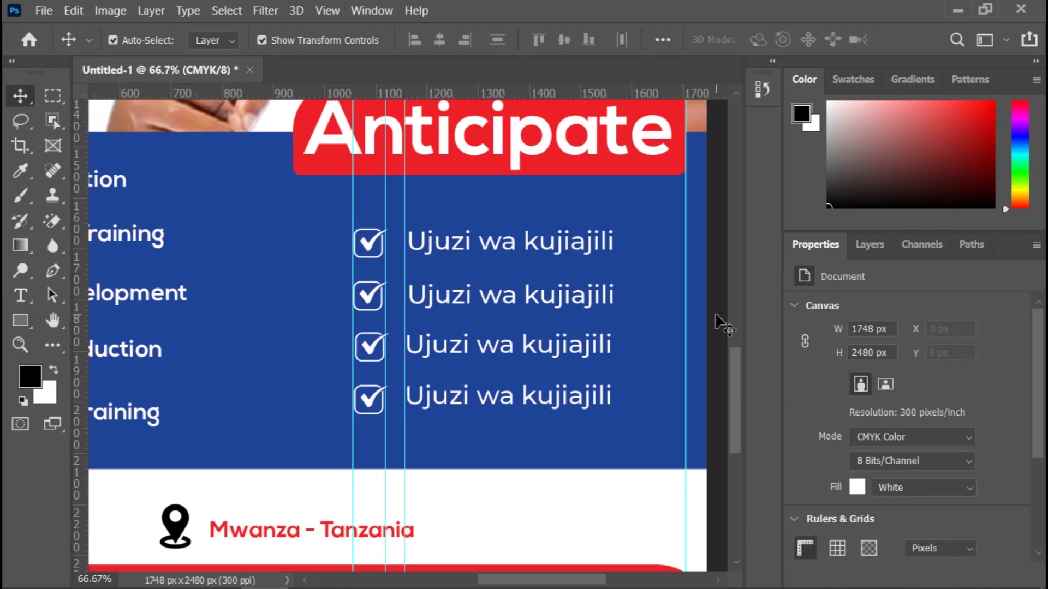
Step: Nudge the bottom label down and the third label left and down beside their check marks
click(463, 406)
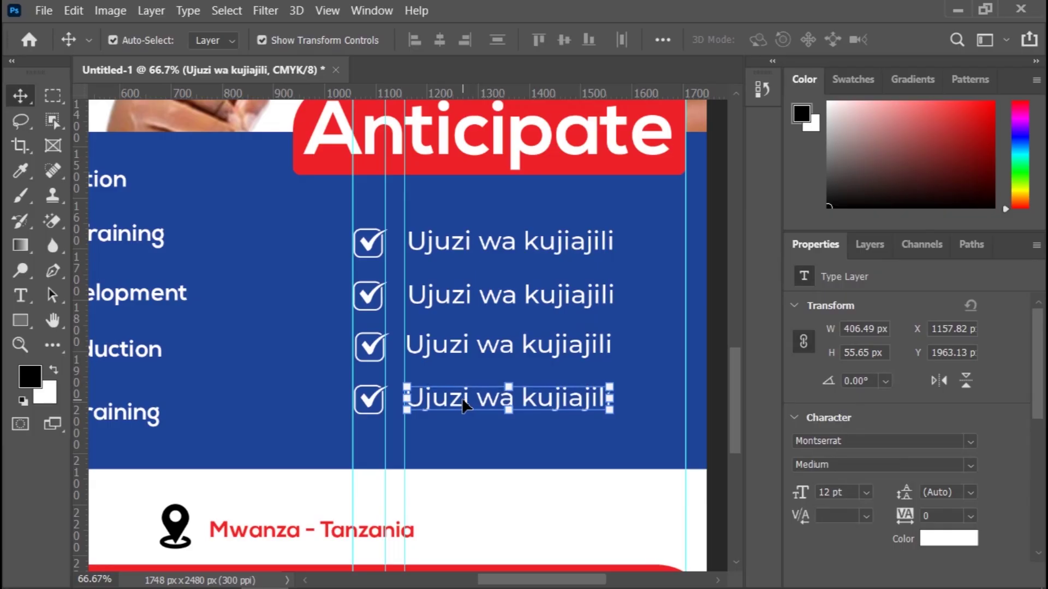
key(Down)
key(Down)
key(Down)
key(Down)
key(Down)
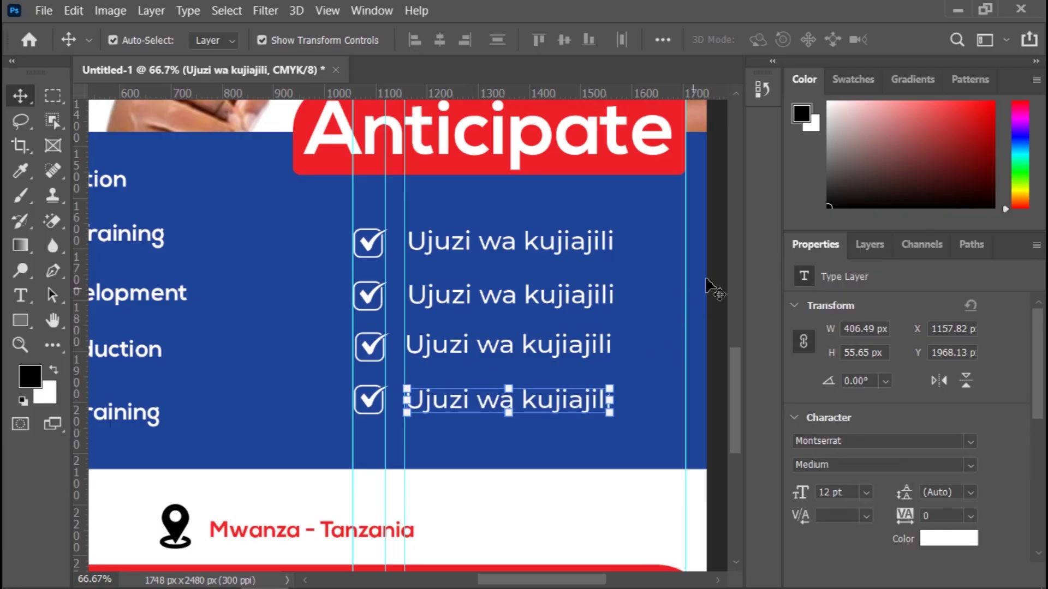
click(589, 488)
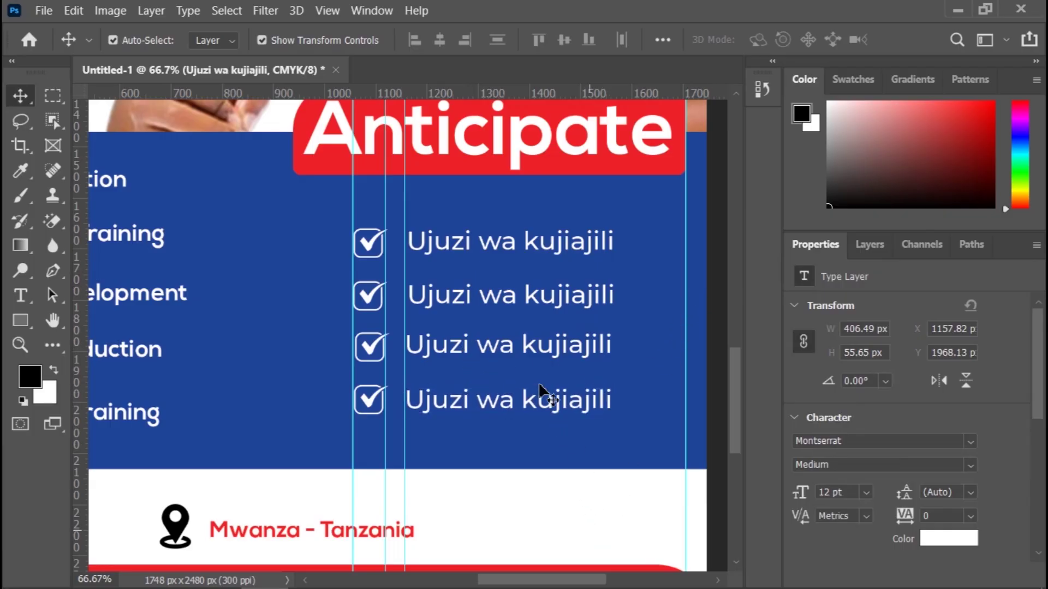
click(475, 356)
key(Left)
key(Left)
key(Left)
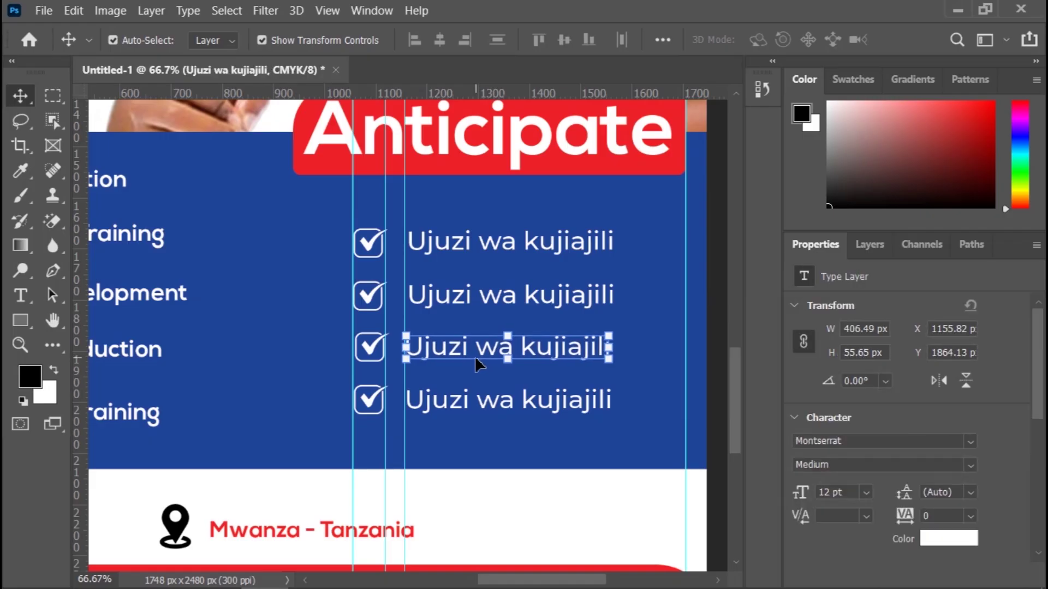
key(Down)
key(Down)
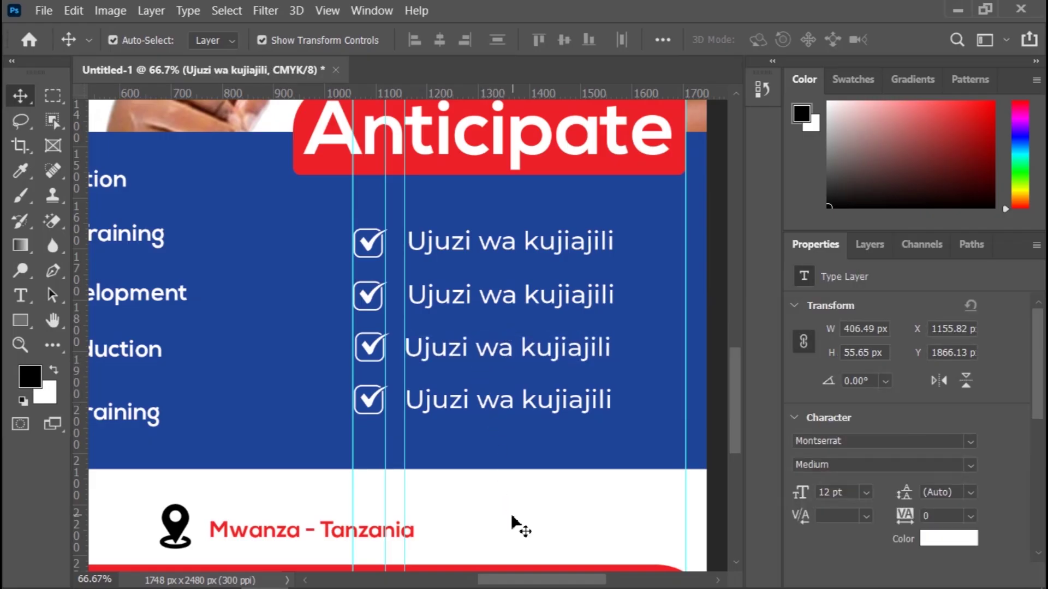
click(521, 526)
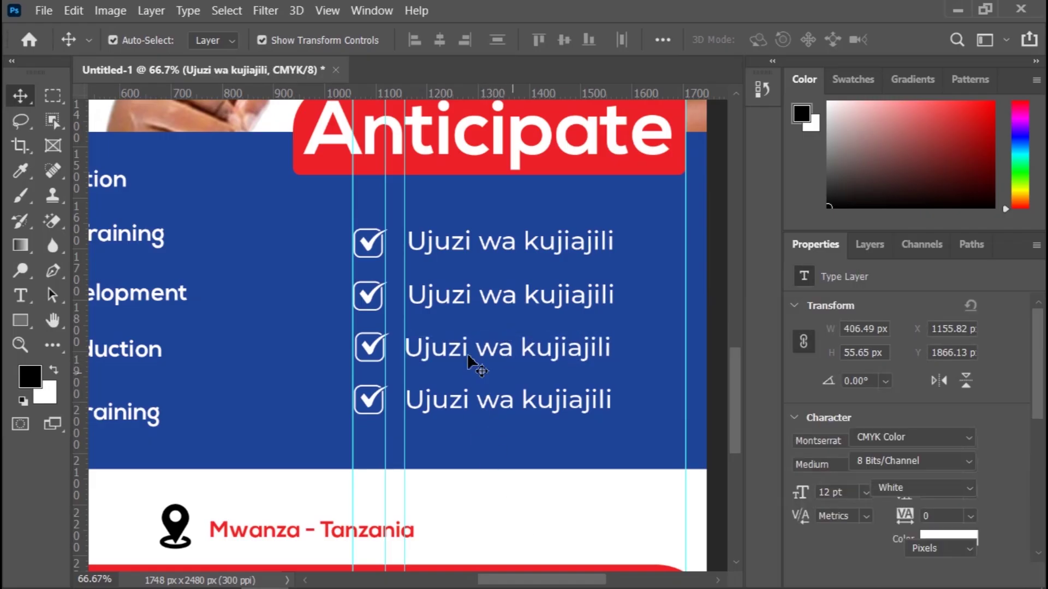
Step: Nudge the second and first labels down and left so they sit level with their check marks
click(457, 302)
key(Left)
key(Left)
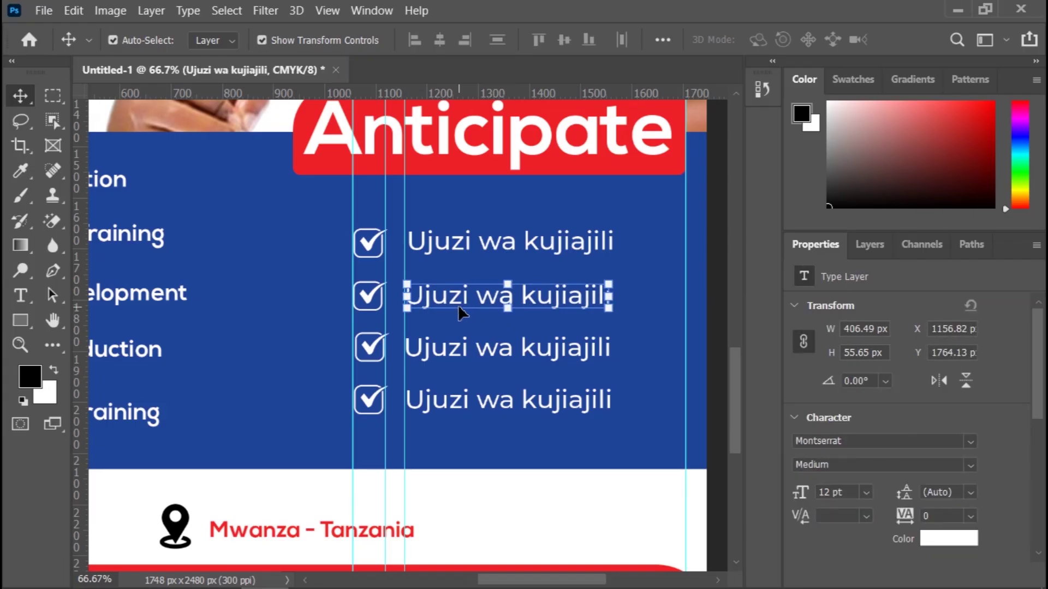
key(Down)
key(Down)
key(Down)
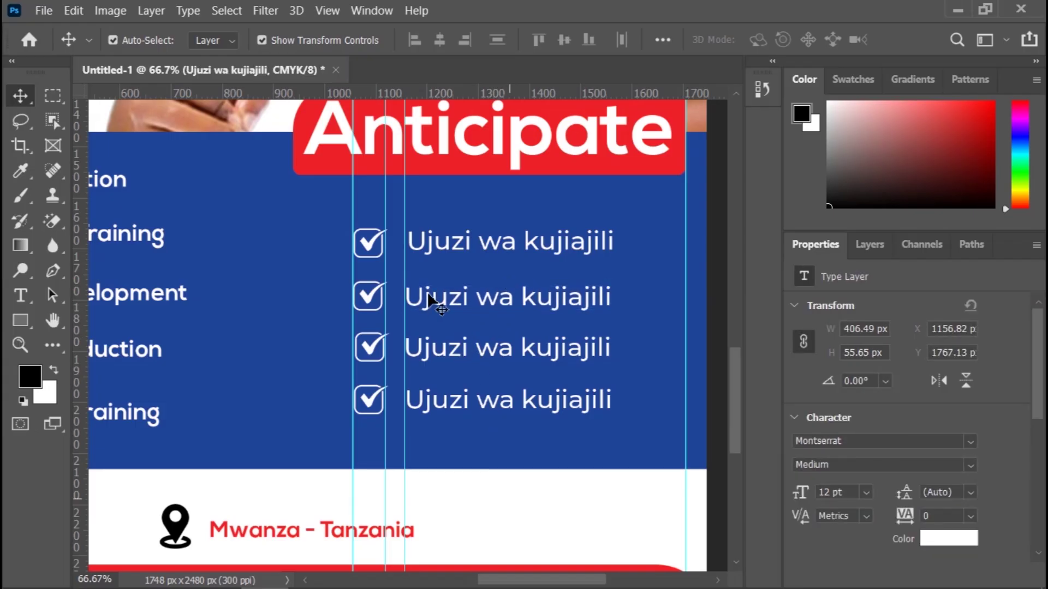
click(446, 252)
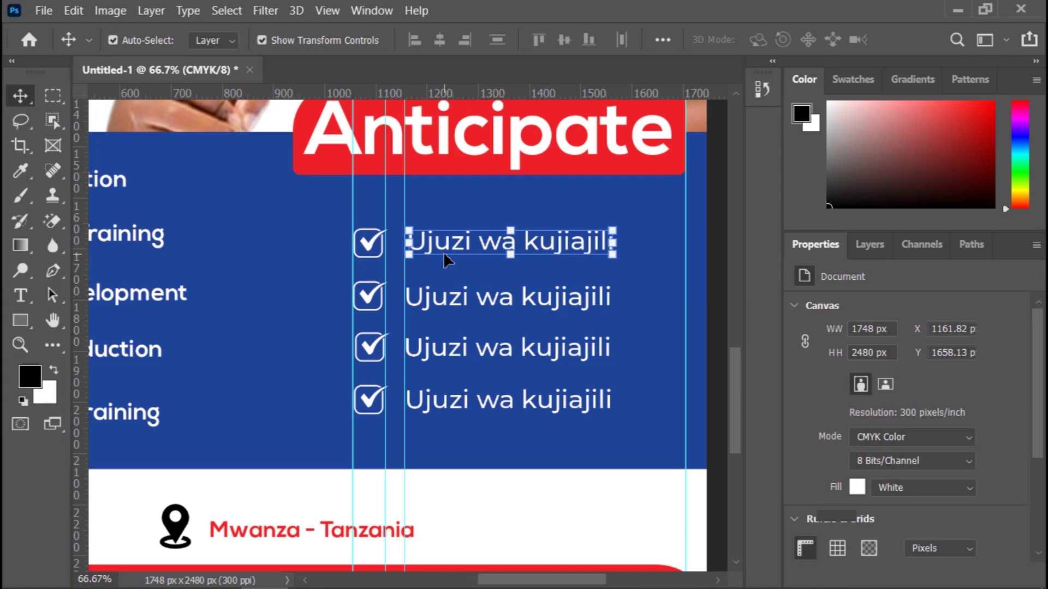
click(443, 251)
key(Down)
key(Down)
key(Down)
key(Down)
key(Down)
key(Down)
key(Down)
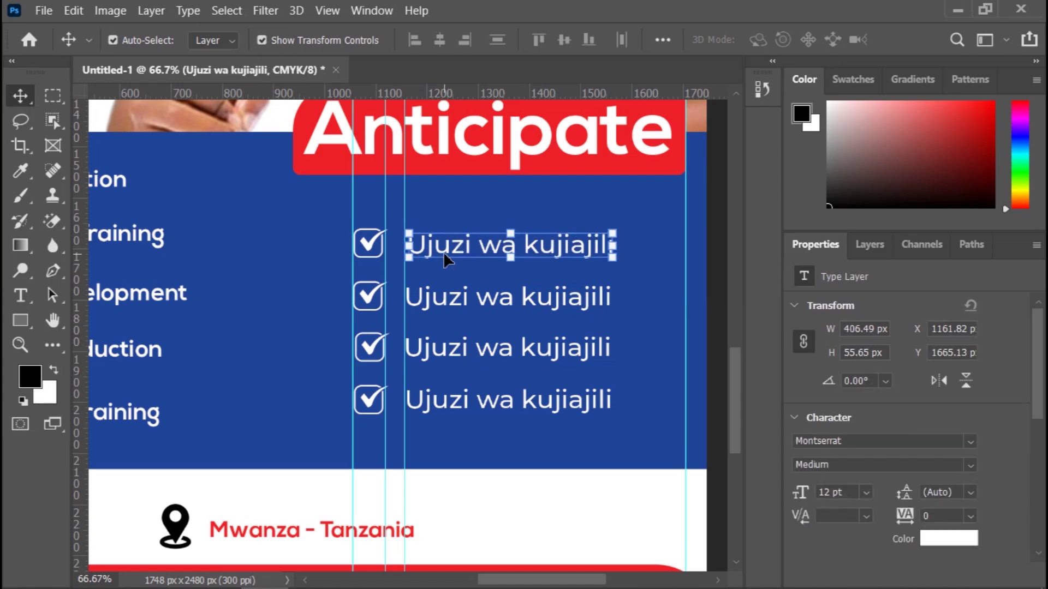
key(Left)
key(Left)
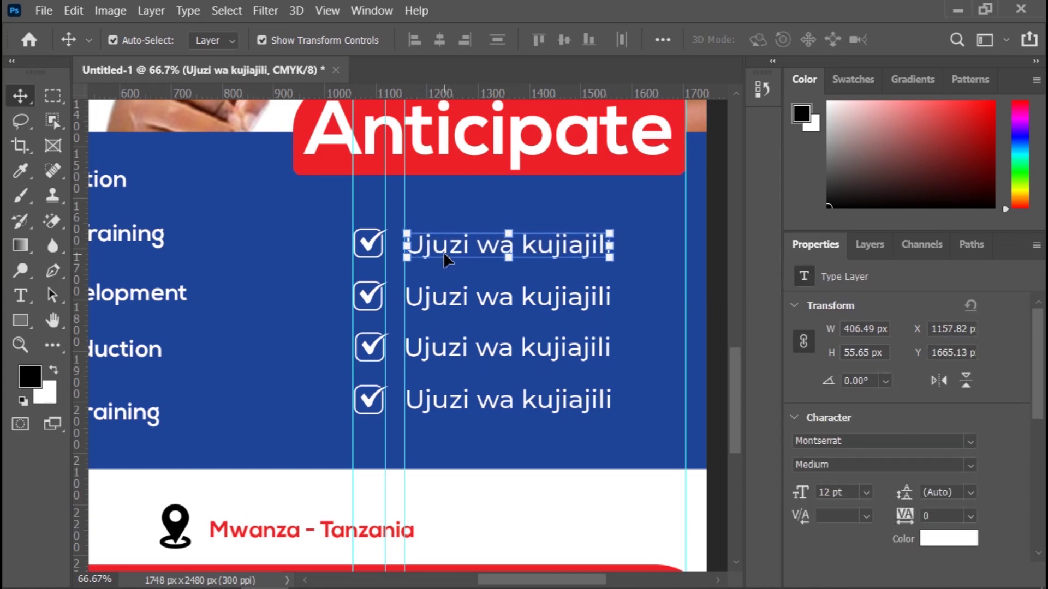
key(Left)
key(Left)
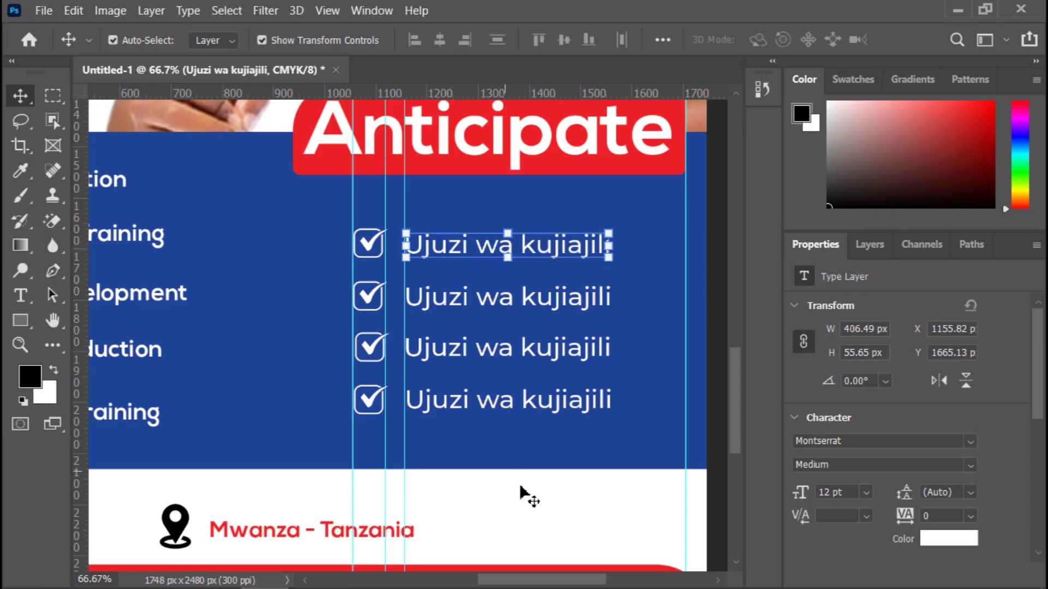
click(525, 498)
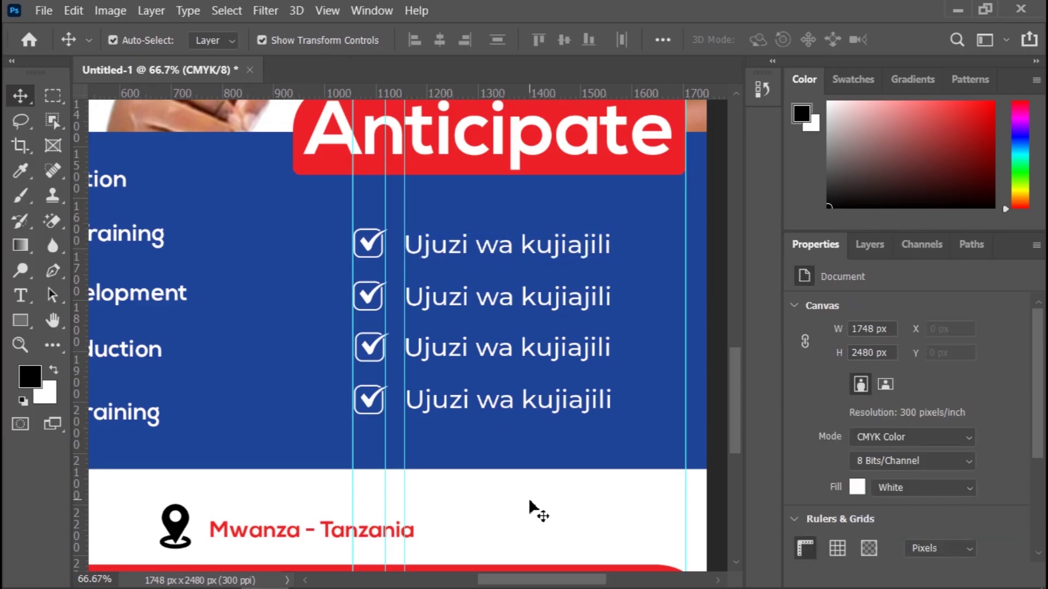
Step: Zoom out to about 25% and scroll to frame the whole flyer for review
key(ctrl+minus)
key(ctrl+minus)
key(ctrl+minus)
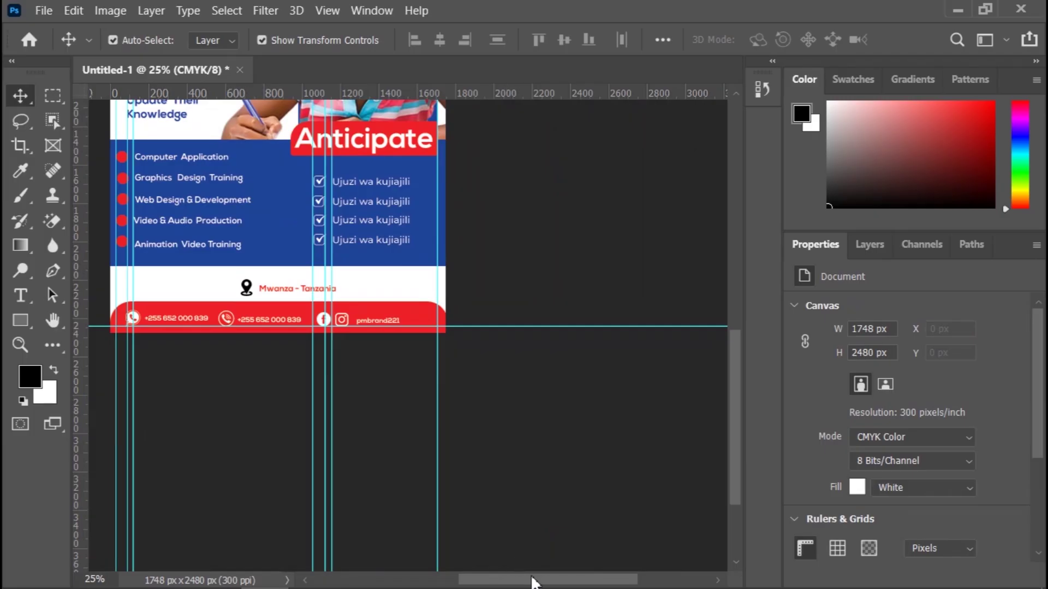
drag(533, 580, 502, 585)
scroll(603, 456, up, 5)
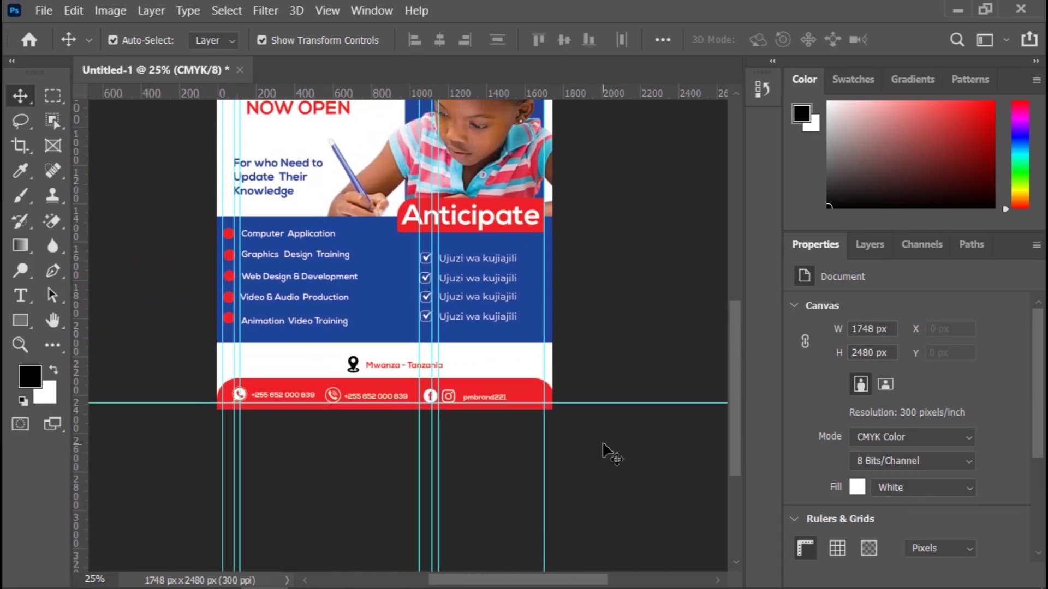
scroll(603, 456, up, 4)
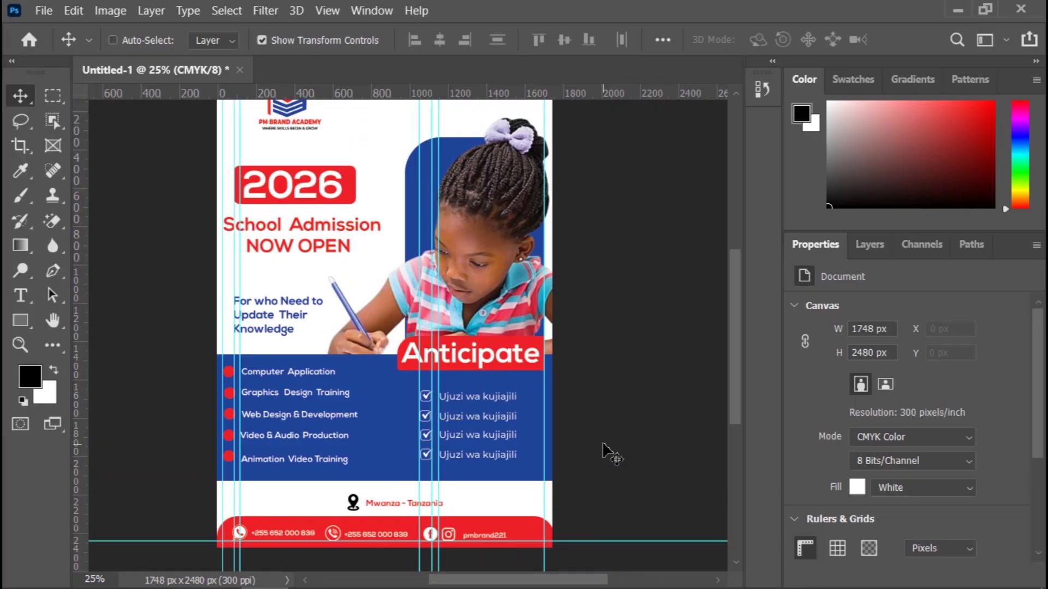
key(ctrl+minus)
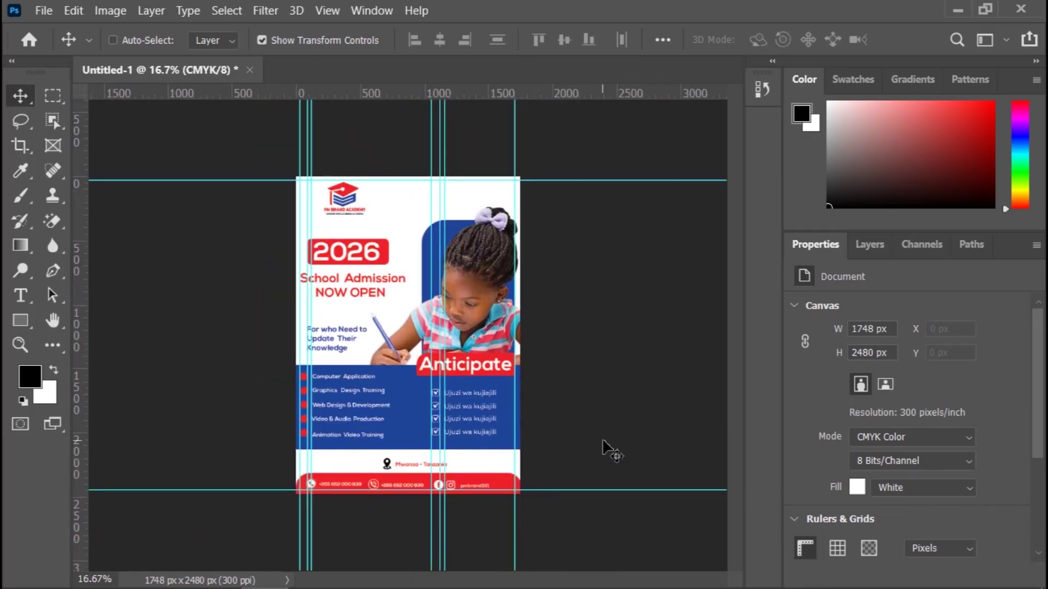
key(ctrl+plus)
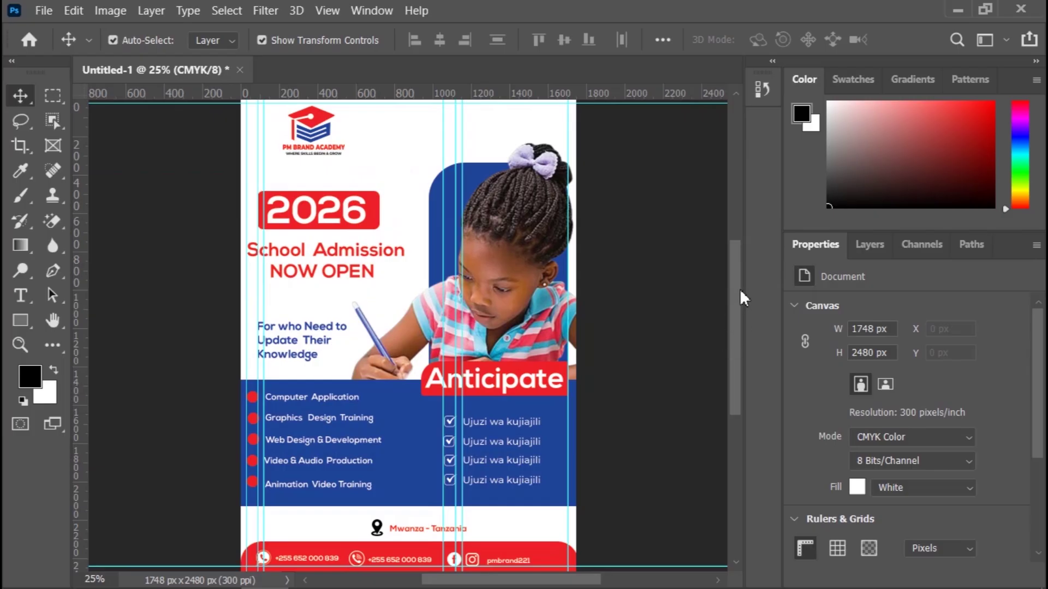
drag(737, 289, 734, 335)
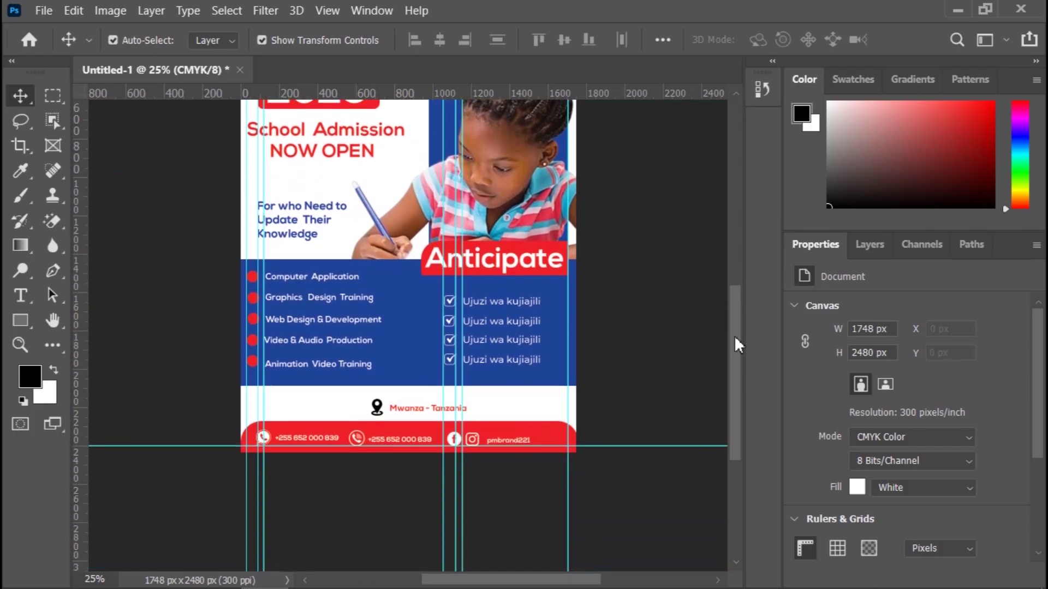
Step: Give the location pin icon a Color Overlay sampled from the flyer's blue
click(376, 410)
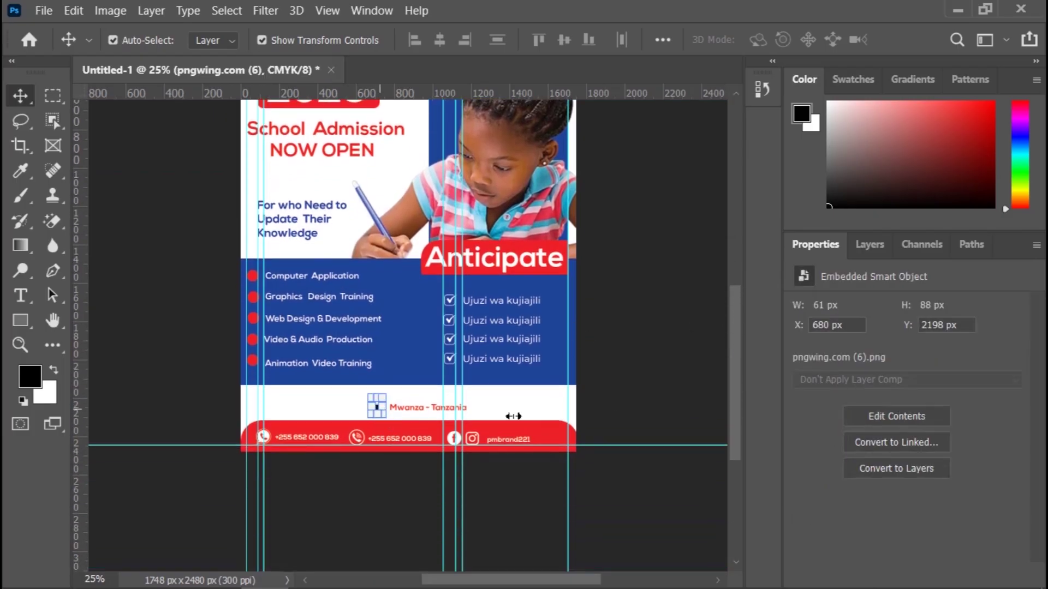
click(872, 240)
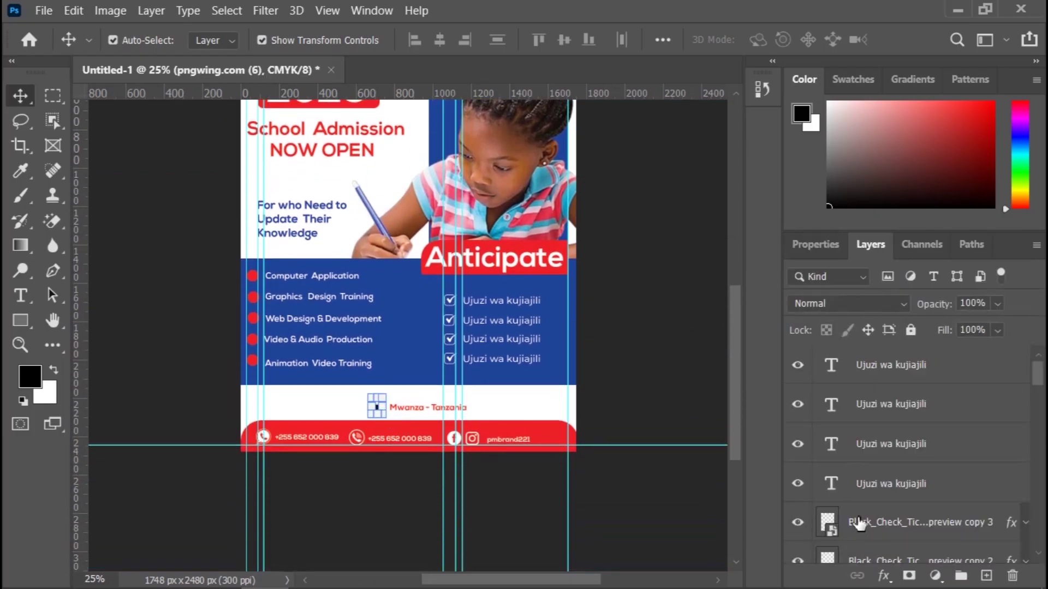
click(883, 578)
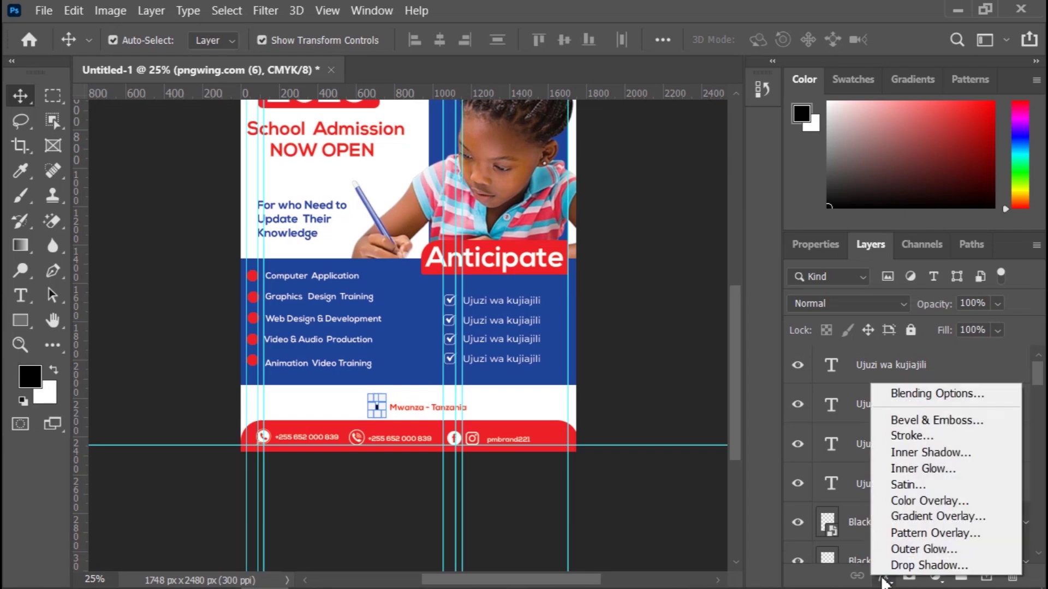
click(928, 500)
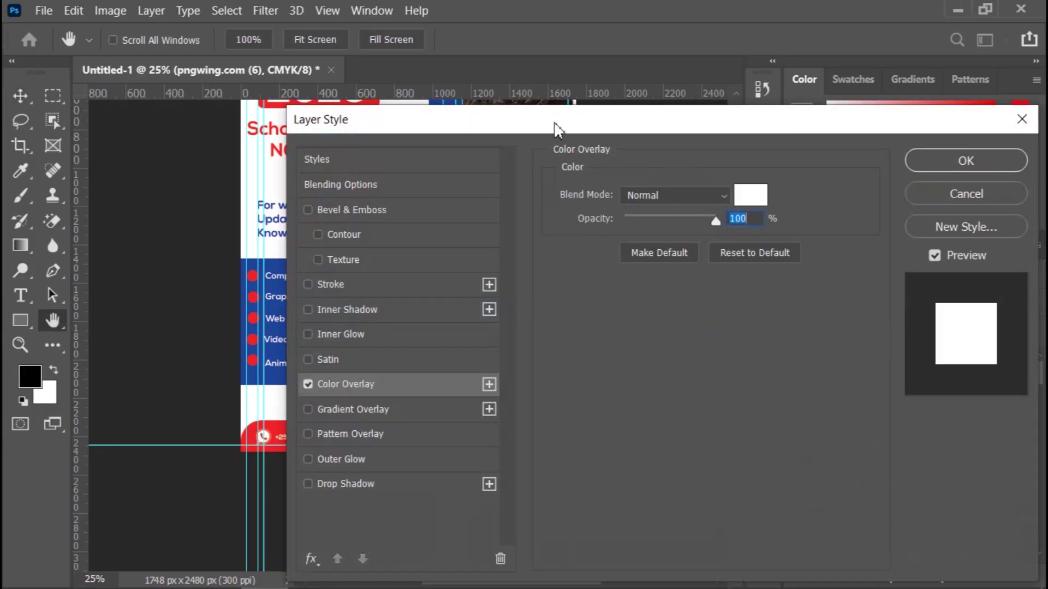
drag(551, 124, 786, 159)
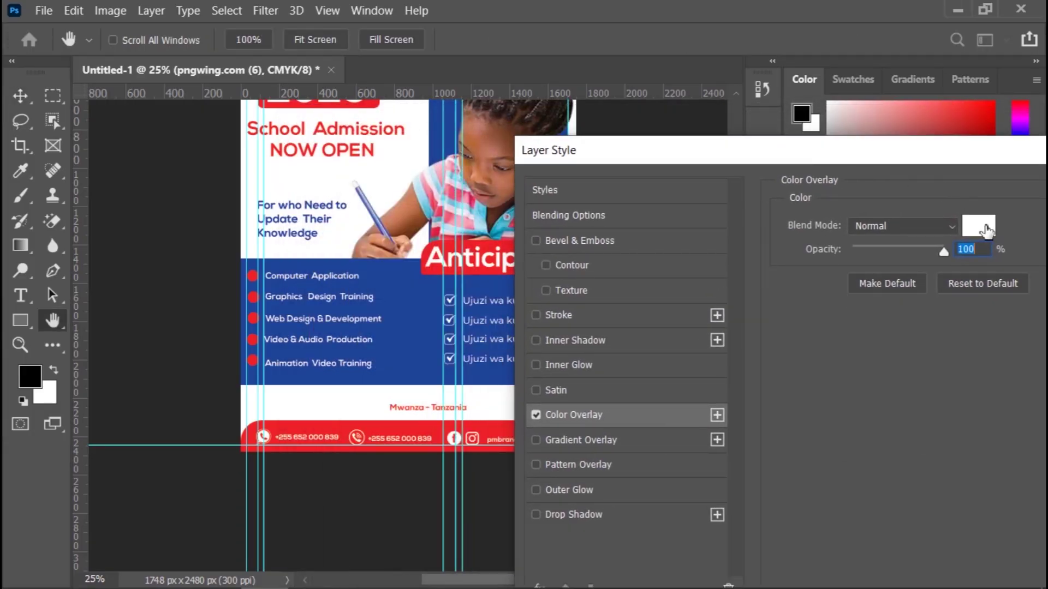
click(978, 229)
click(405, 310)
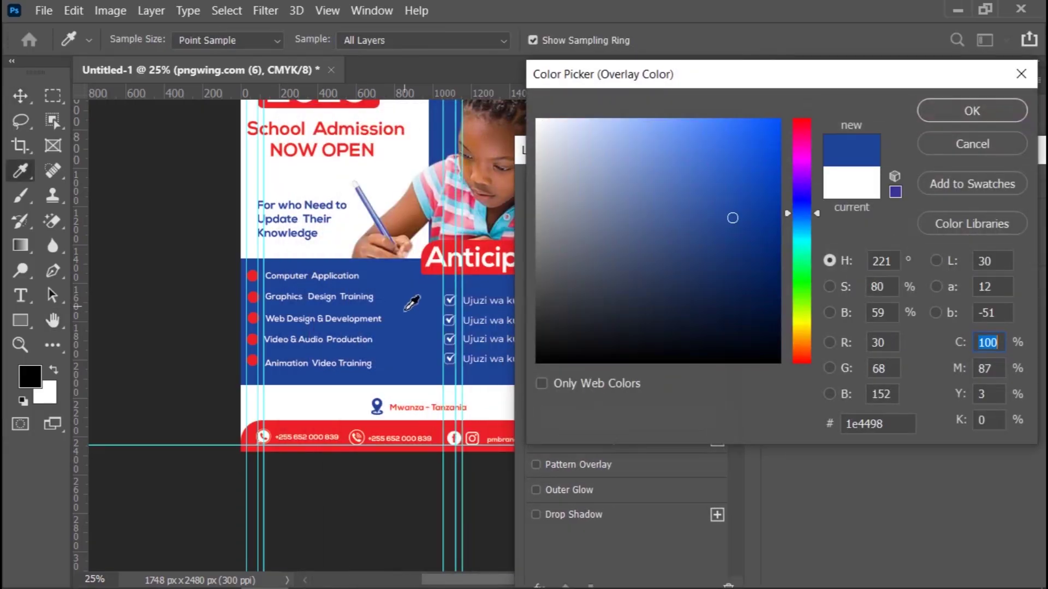
click(990, 110)
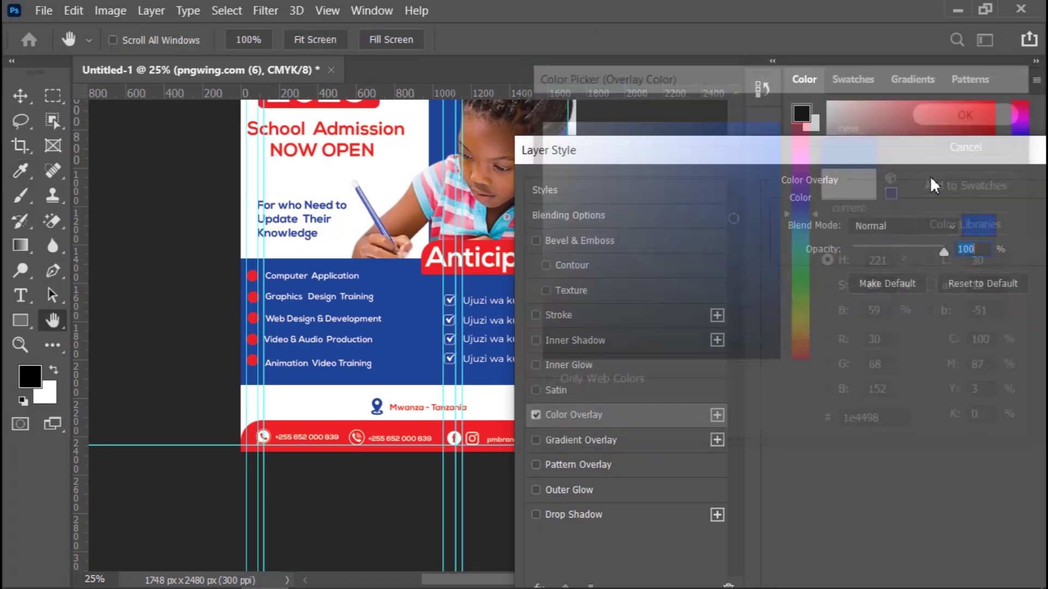
drag(971, 150, 709, 180)
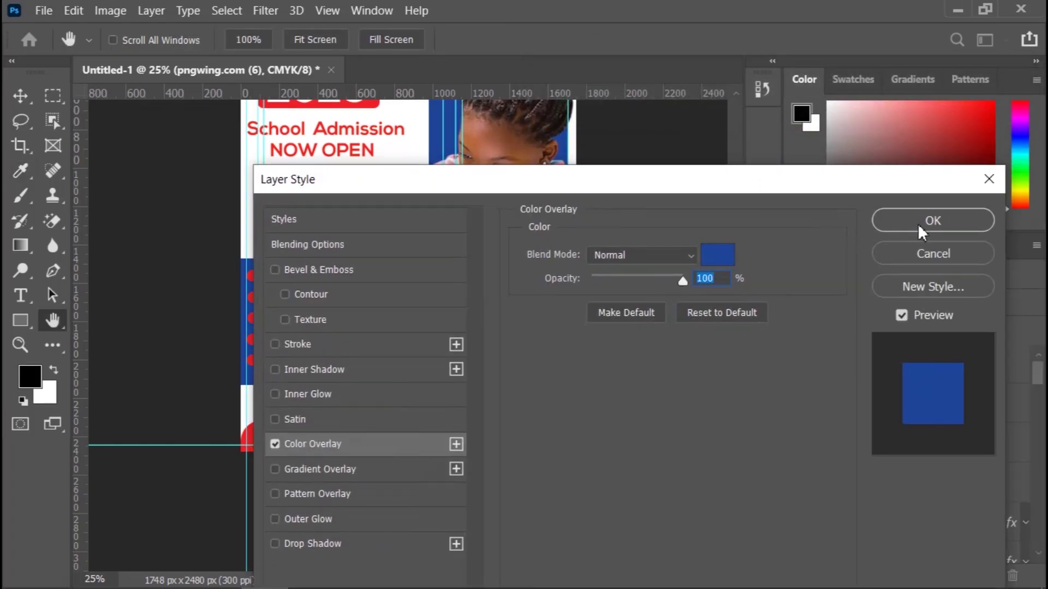
key(Return)
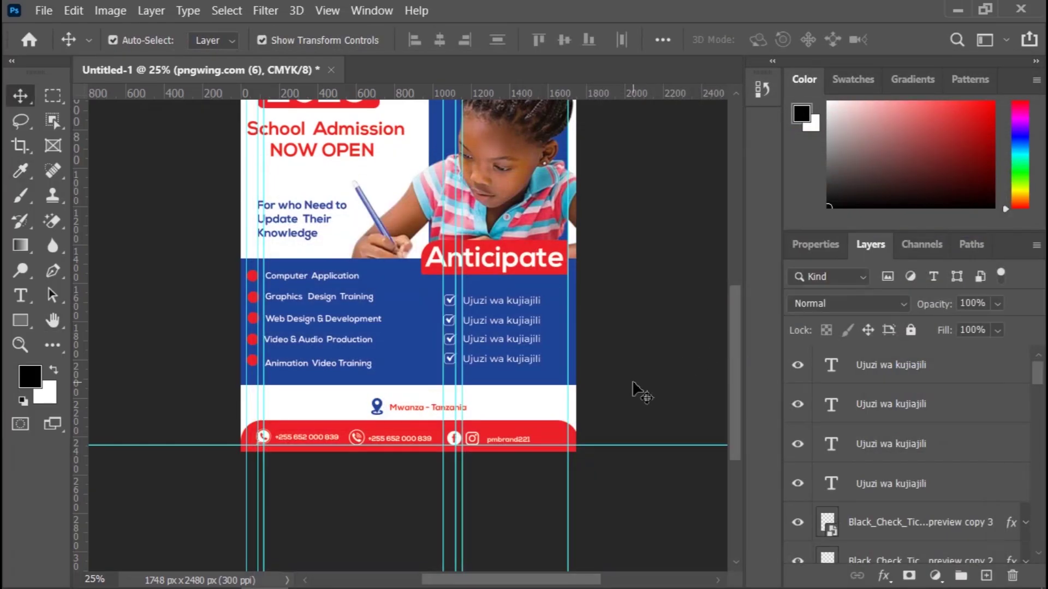
click(633, 384)
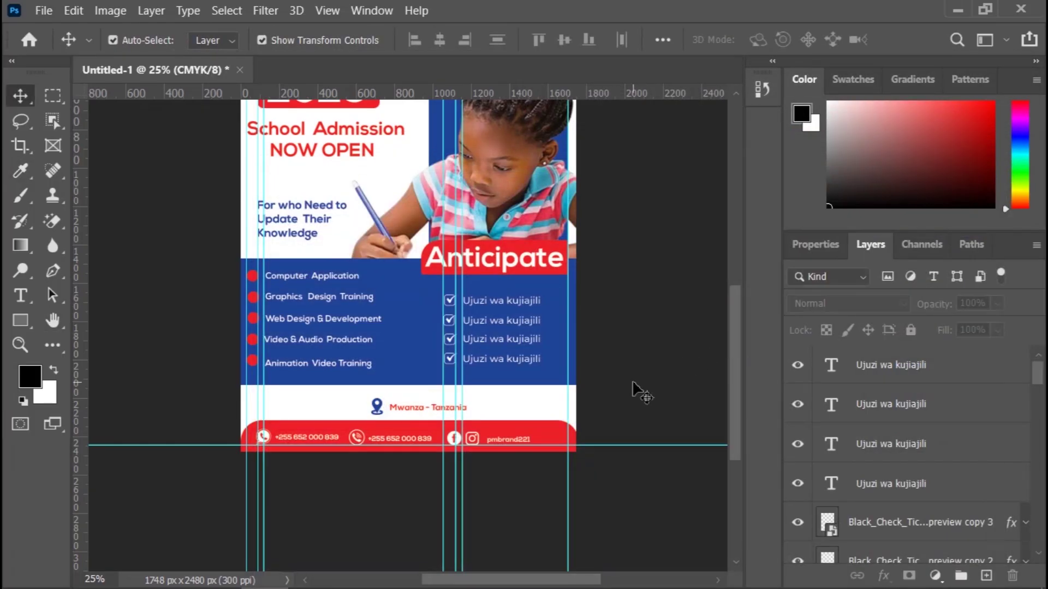
Step: Recolour the 'Mwanza - Tanzania' text from red to the flyer's dark blue #1e4498
click(434, 407)
click(825, 246)
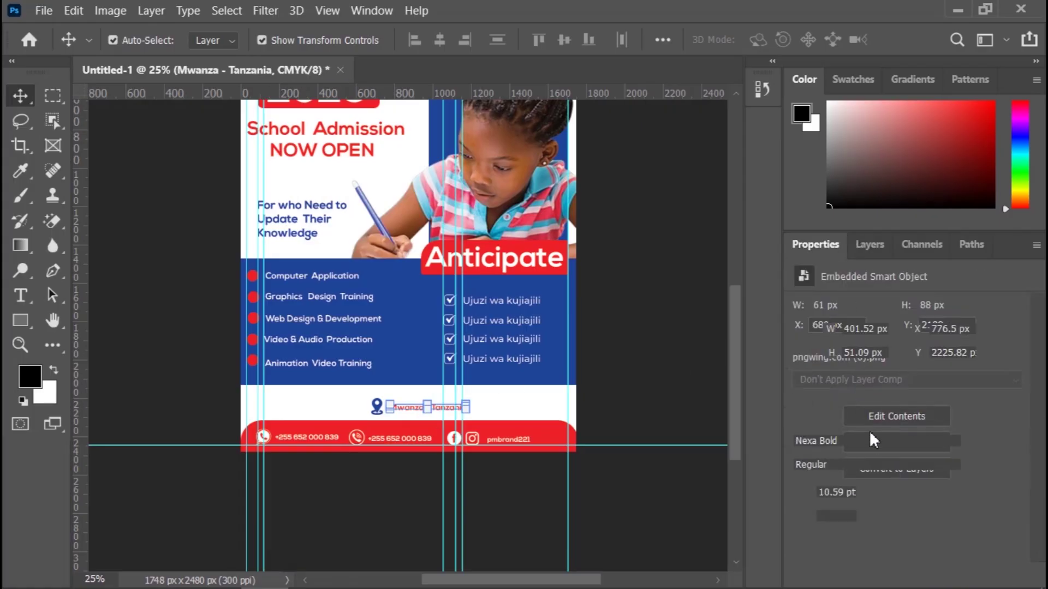
click(948, 535)
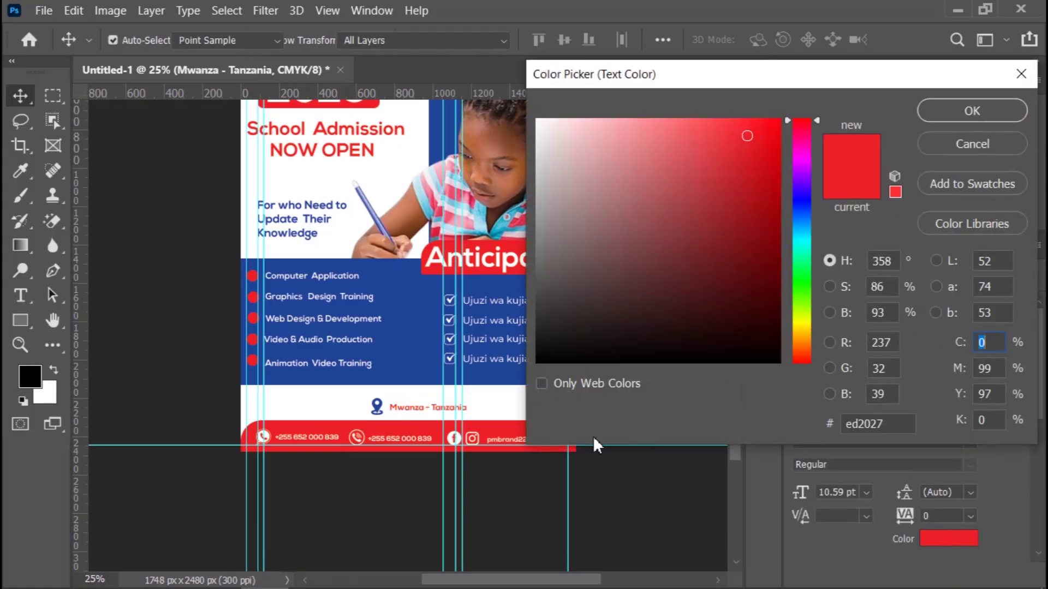
click(421, 338)
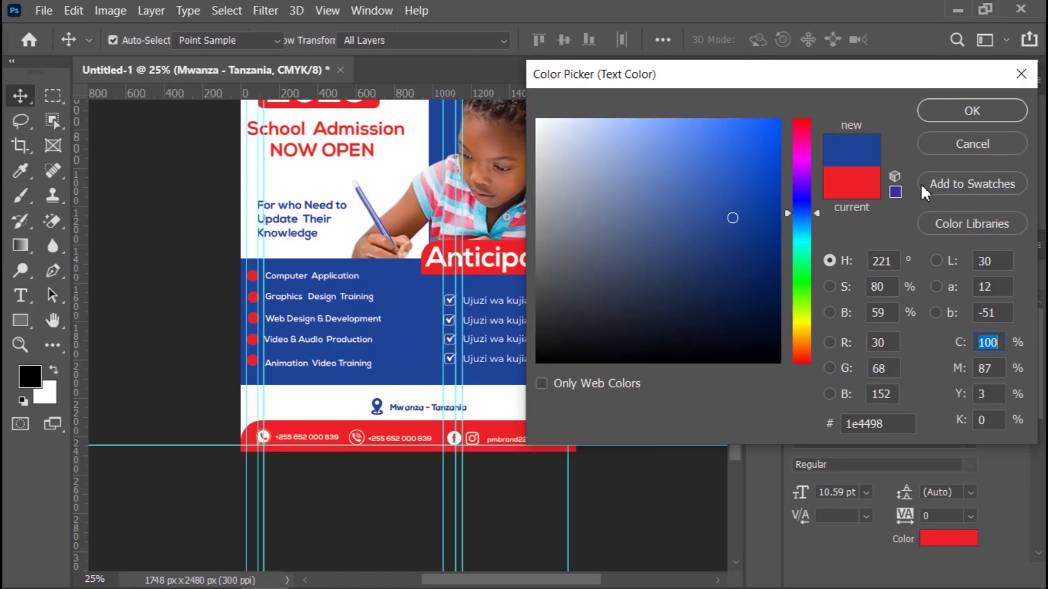
click(957, 114)
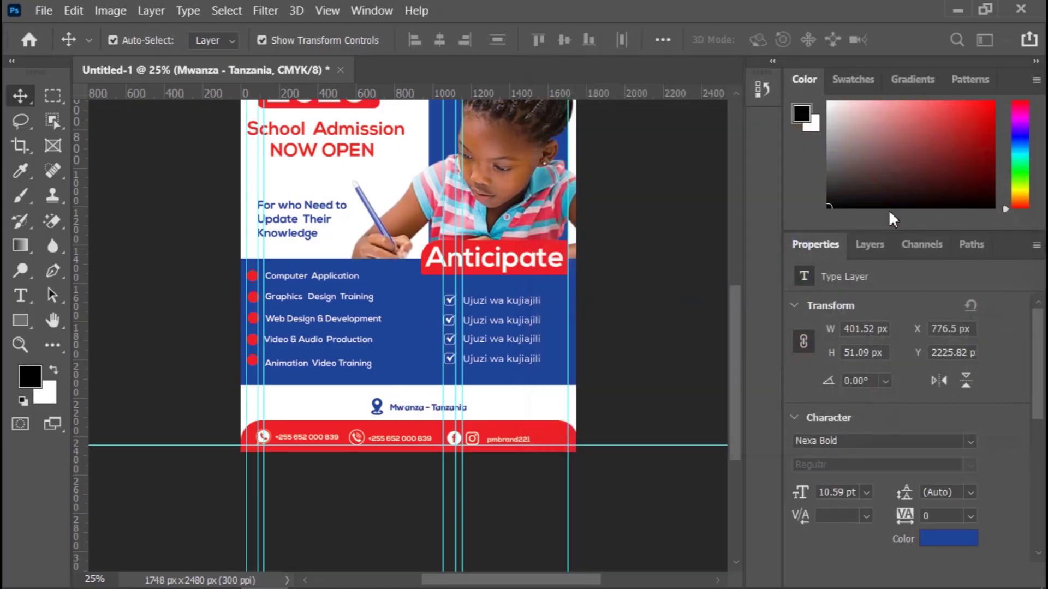
click(639, 329)
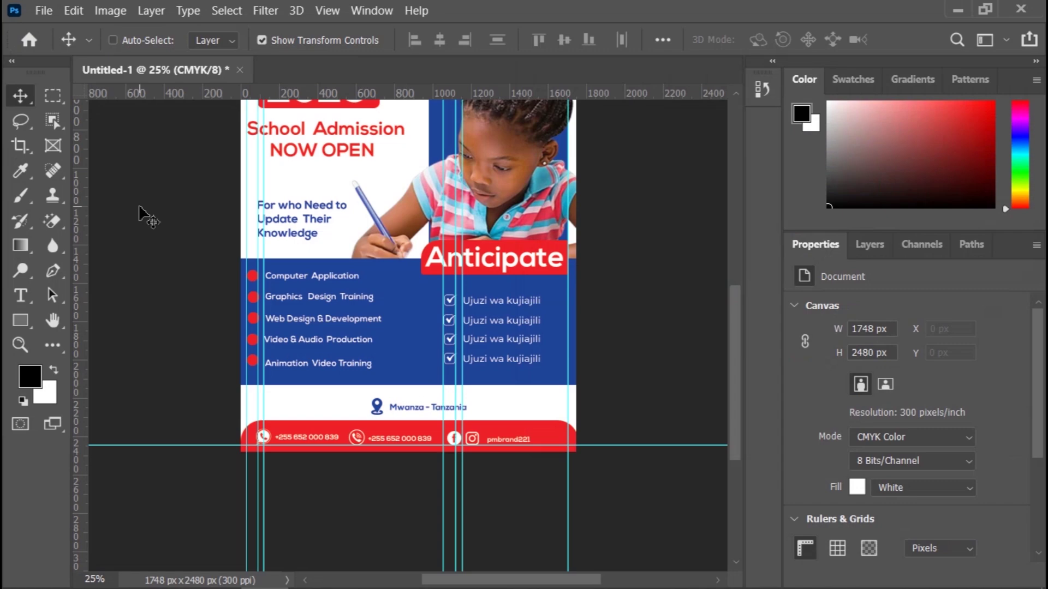
key(ctrl+minus)
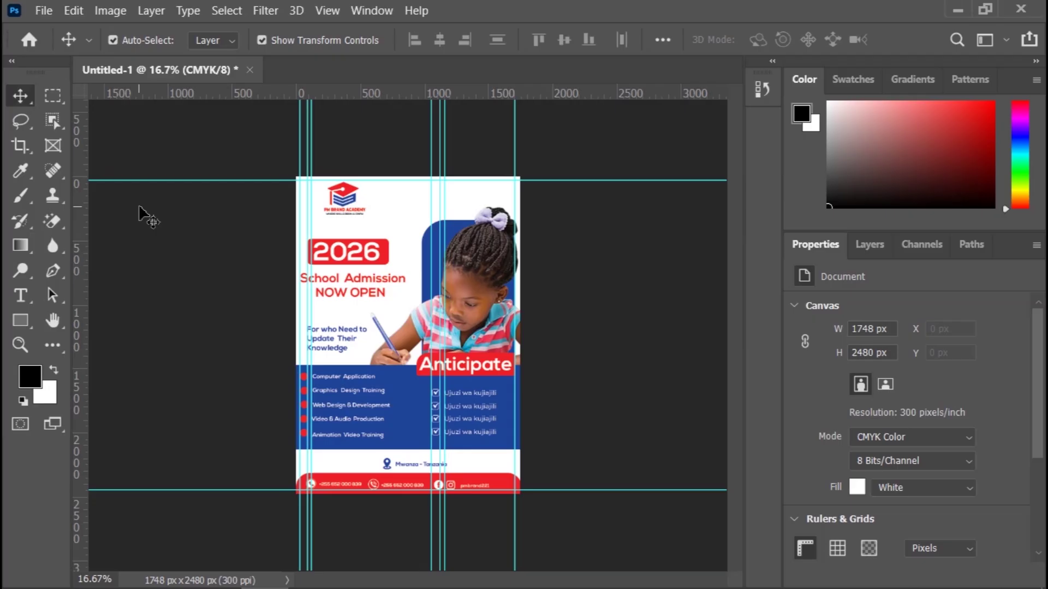
key(ctrl+plus)
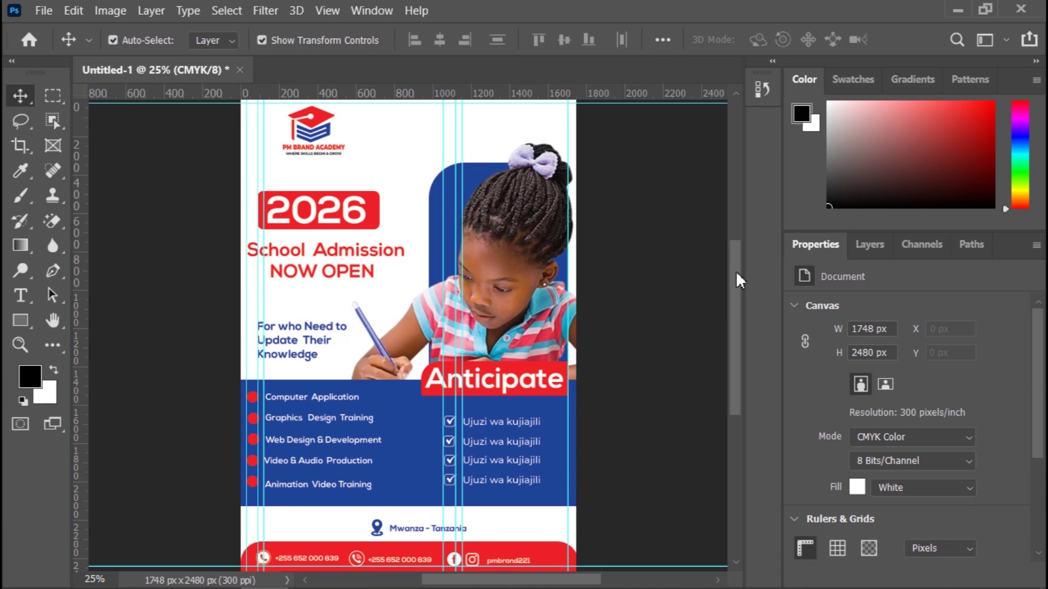
drag(736, 274, 736, 306)
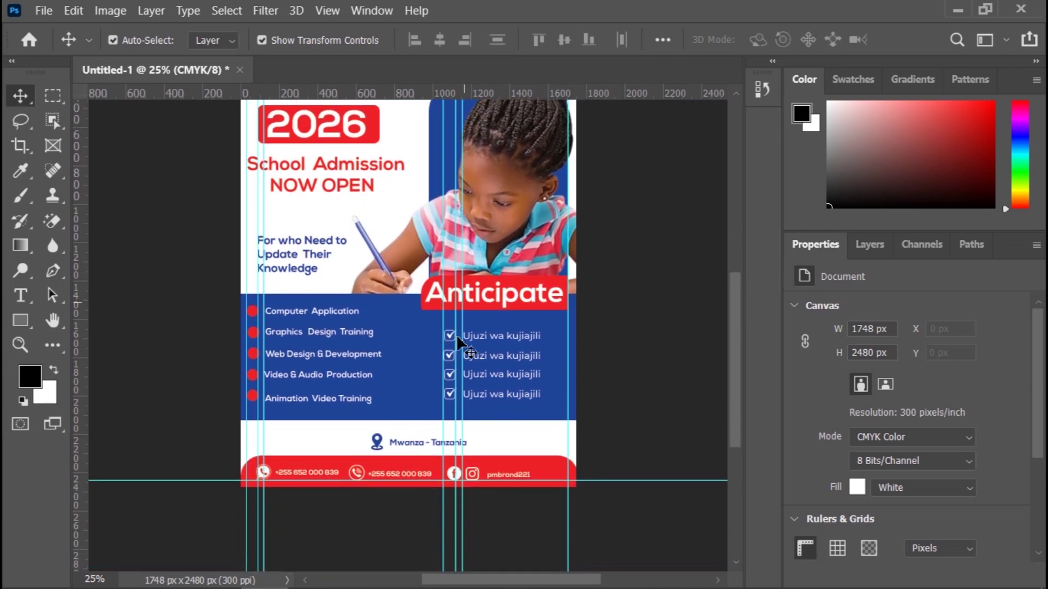
scroll(459, 345, up, 1)
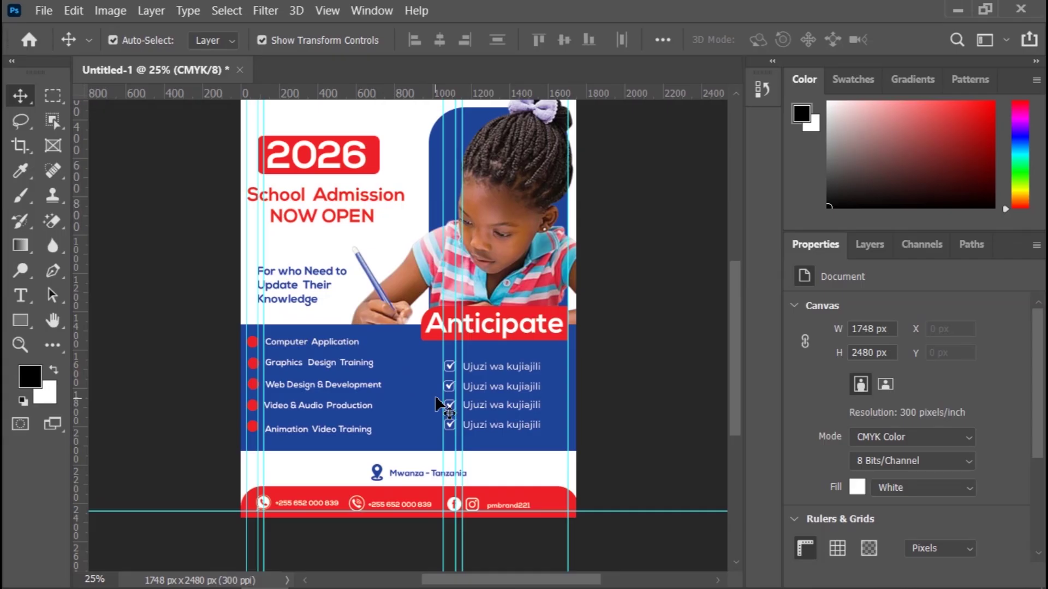
scroll(655, 392, up, 2)
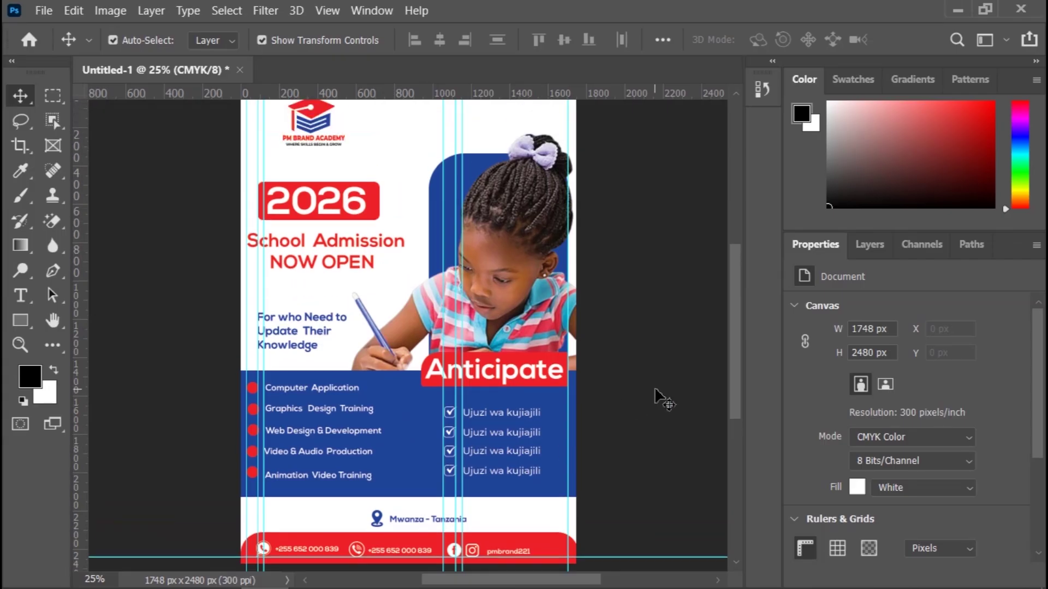
key(ctrl+minus)
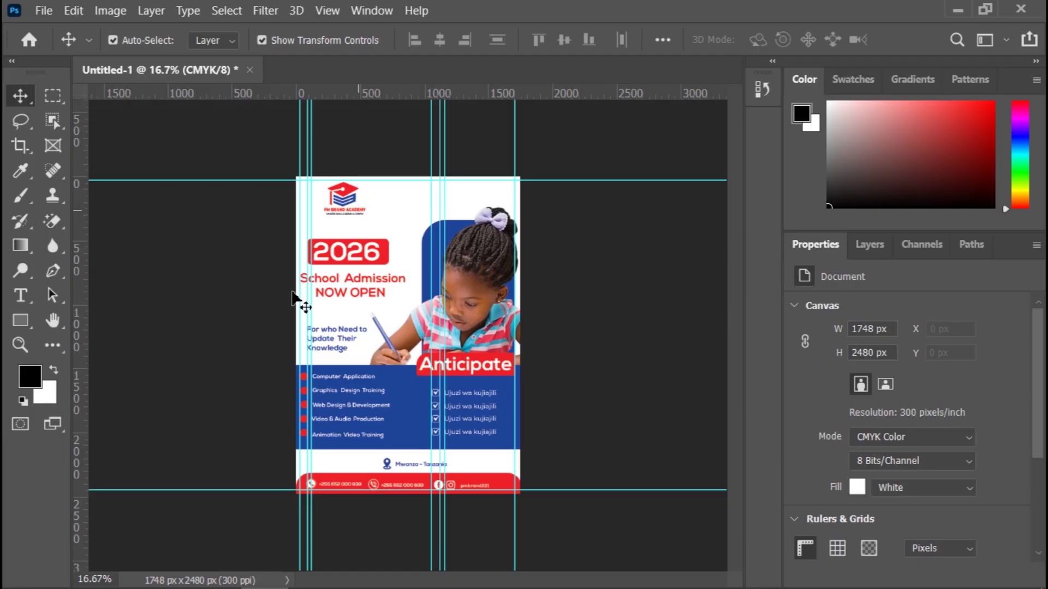
Step: Drag the pale leaf image from D:\2025\IMAGES\Background into the flyer canvas
mouse_move(281, 587)
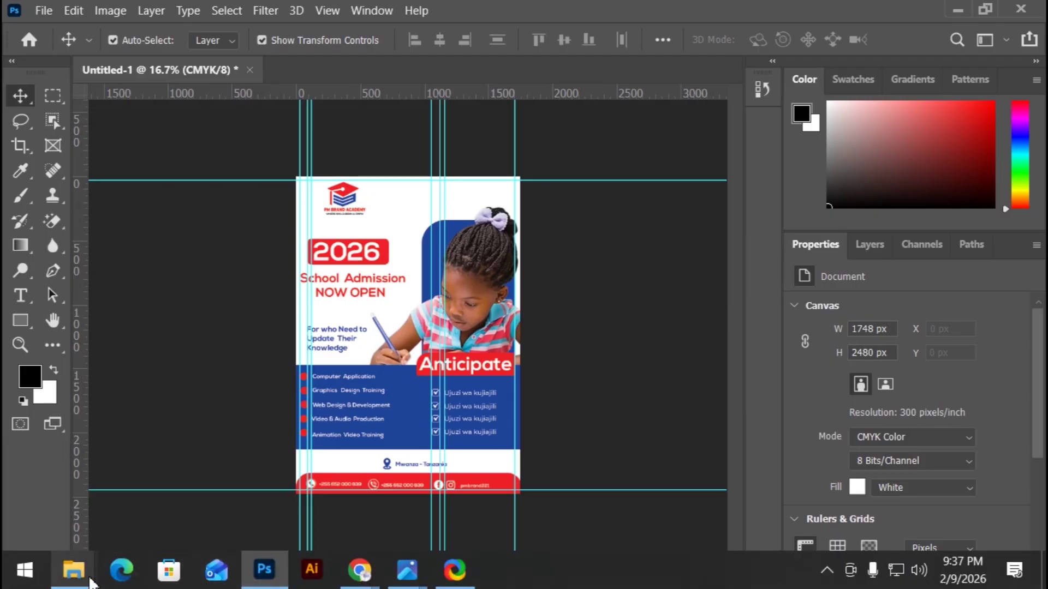
mouse_move(73, 571)
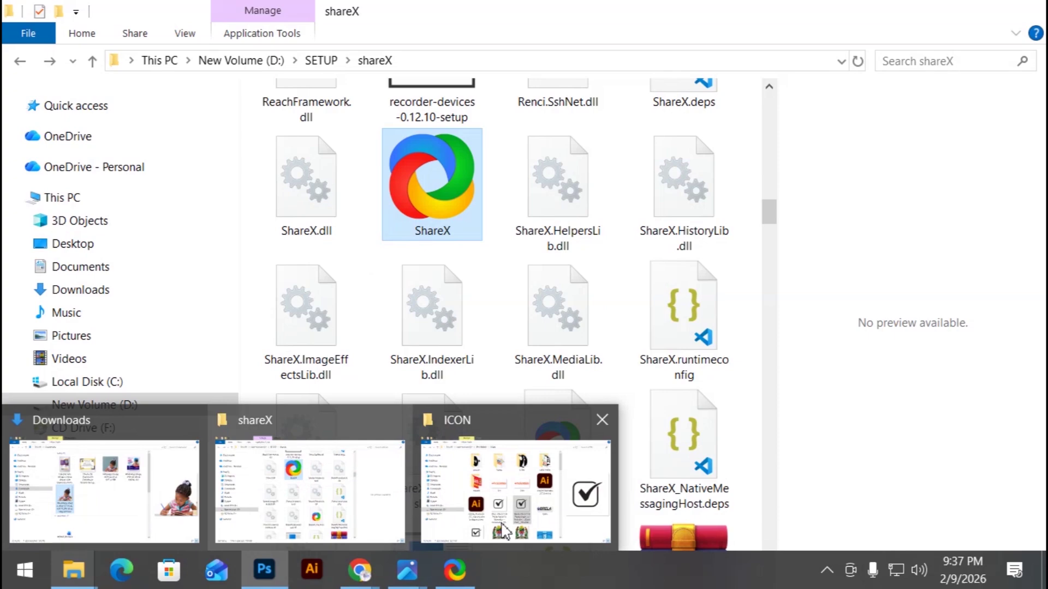
mouse_move(517, 526)
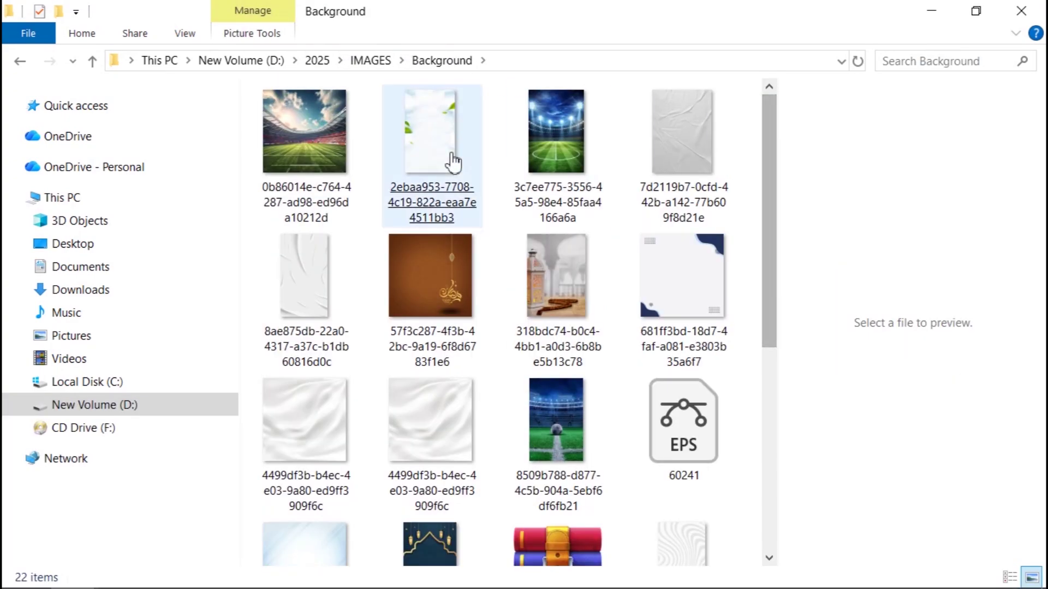
drag(427, 155, 381, 455)
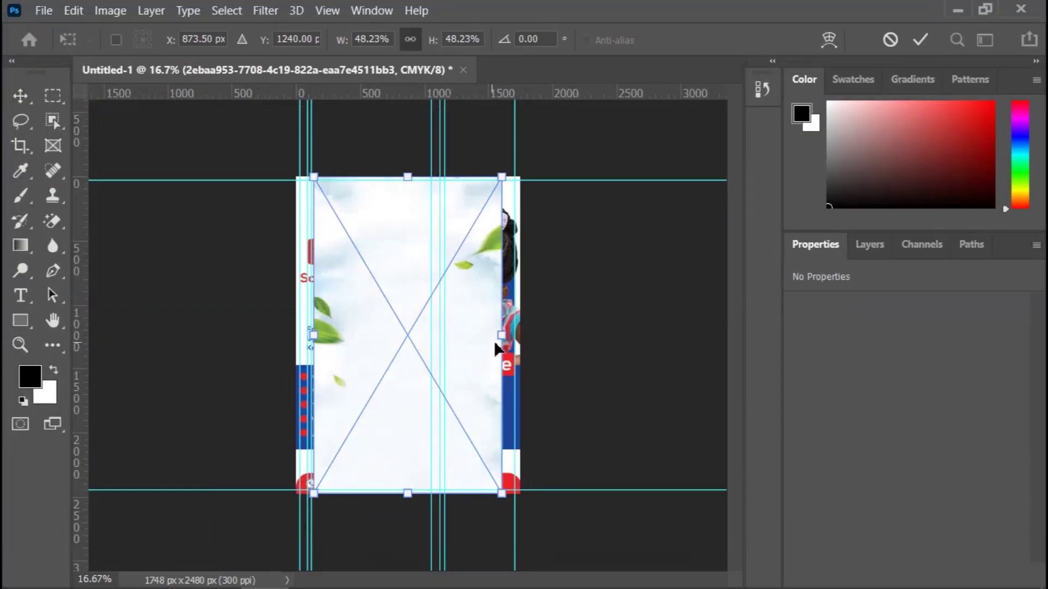
Step: Stretch the leaf image out to the left and right page edges and commit it
drag(508, 341, 519, 335)
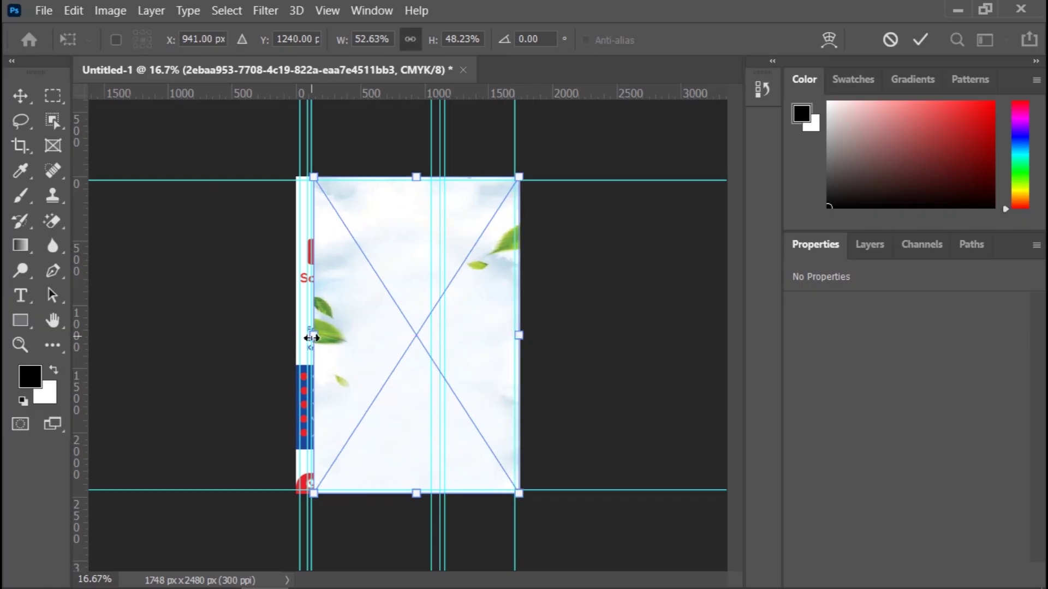
drag(314, 335, 296, 338)
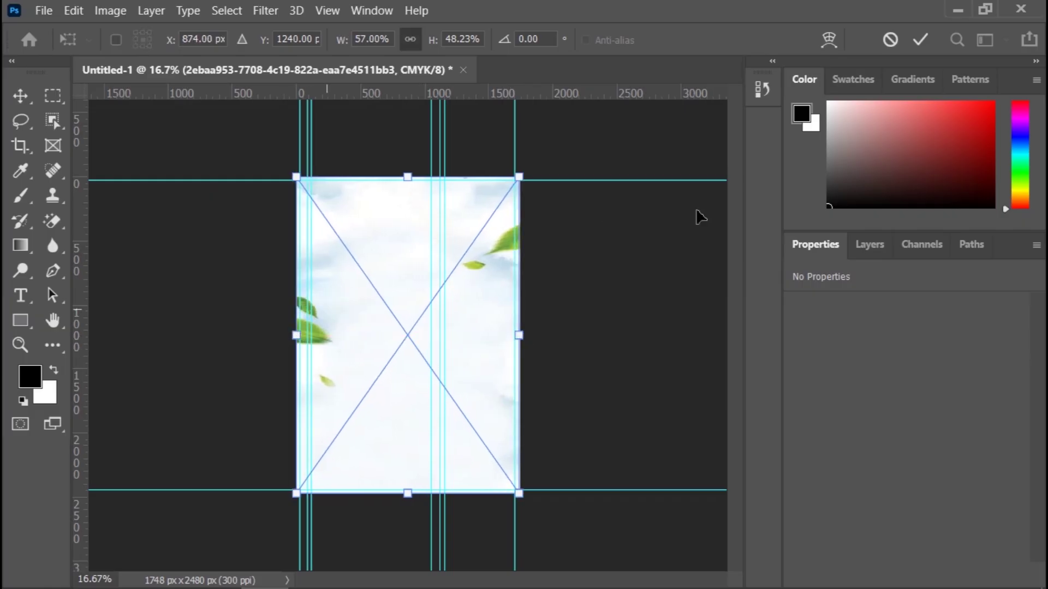
click(920, 39)
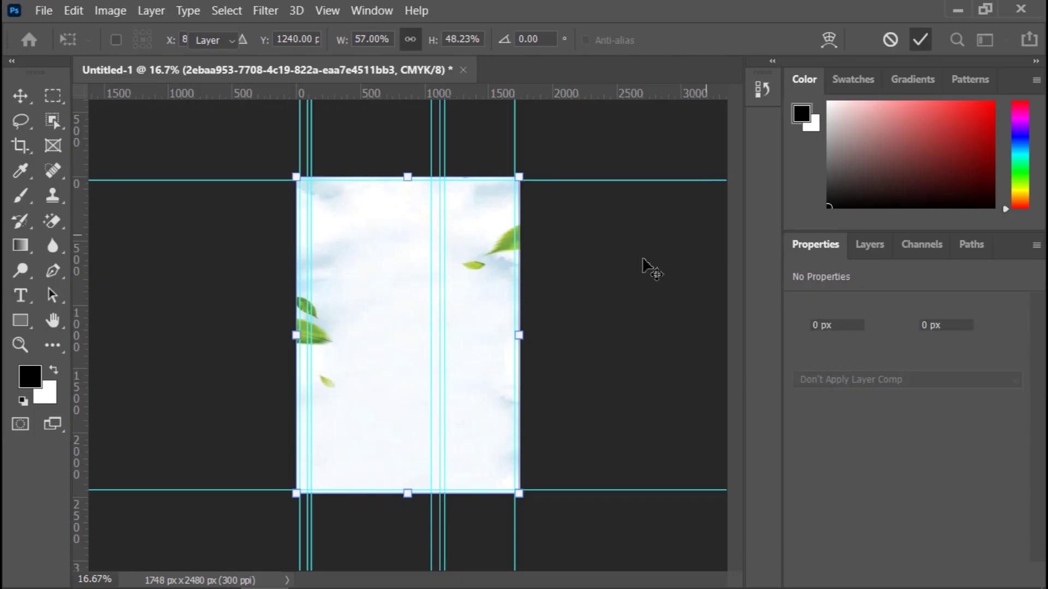
Step: Send the leaf layer to the bottom of the layer stack with Ctrl+Shift+[
click(868, 244)
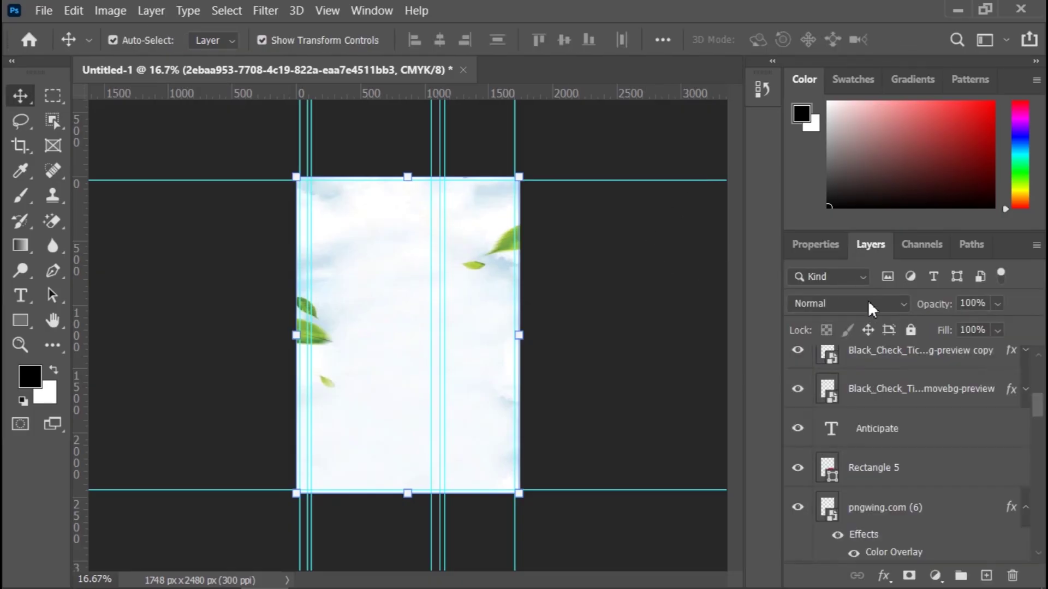
scroll(977, 402, up, 5)
scroll(977, 402, up, 2)
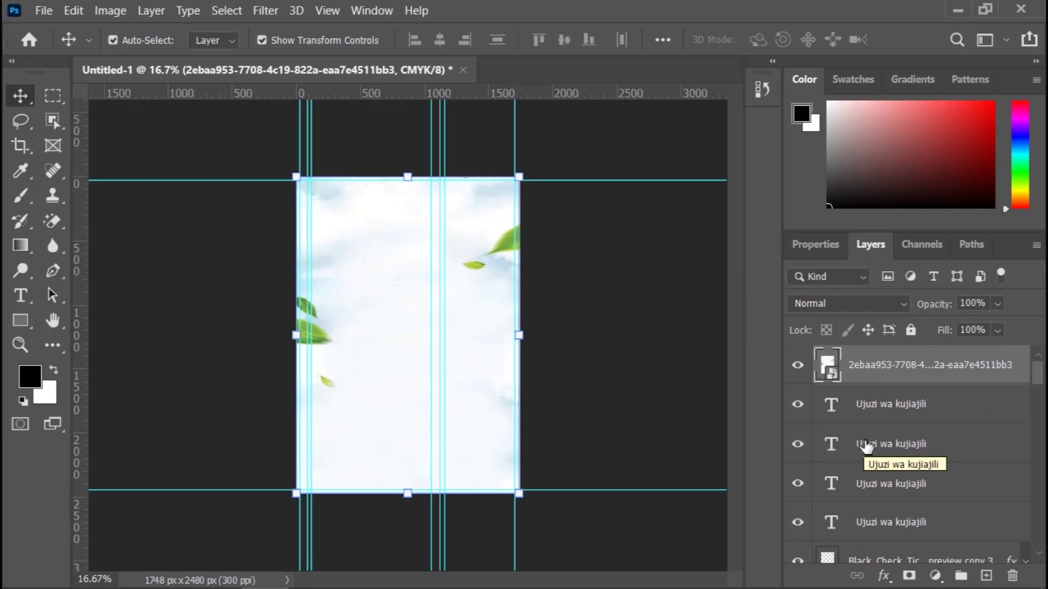
key(ctrl)
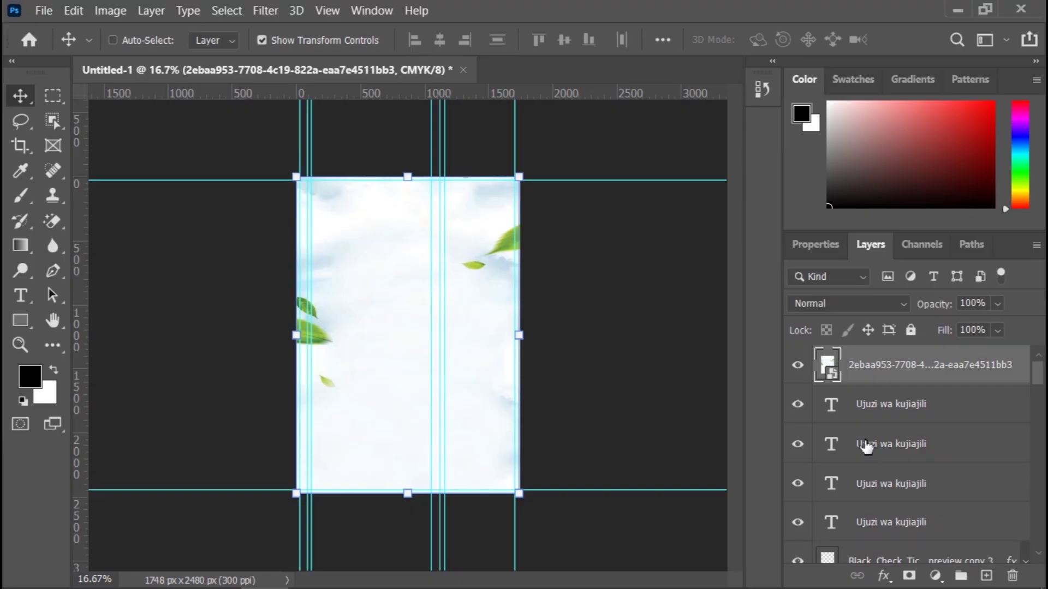
key(ctrl+shift+bracketleft)
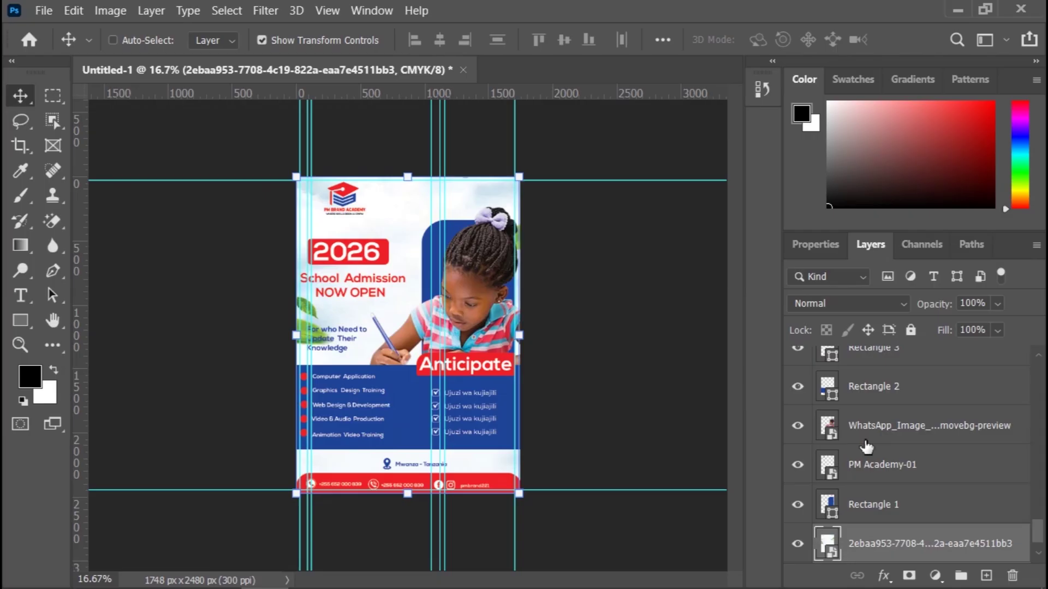
key(ctrl+shift+bracketright)
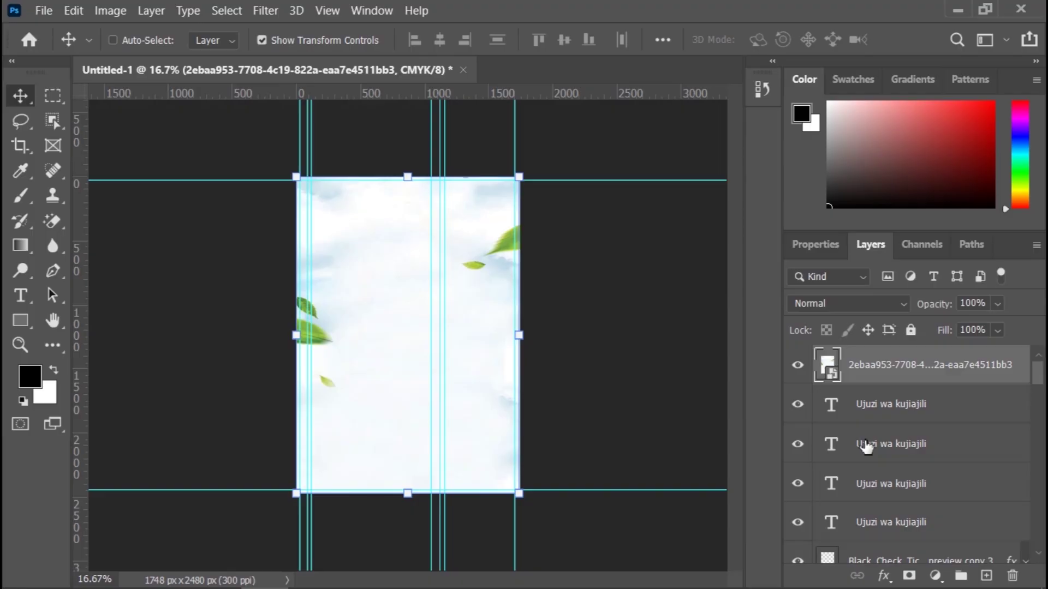
key(ctrl+shift+bracketleft)
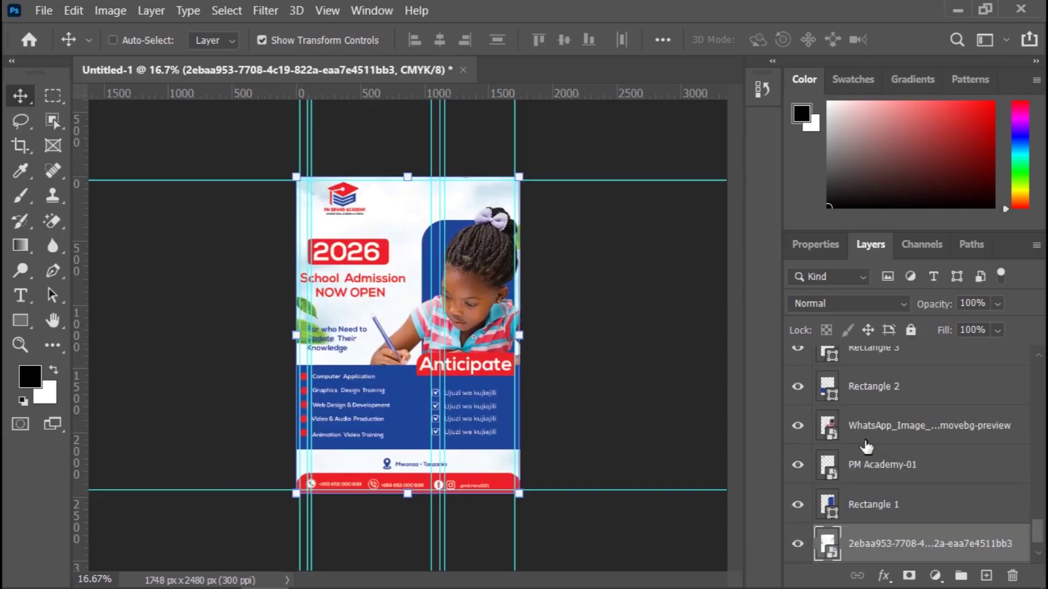
key(ctrl)
Step: Set the leaf layer's Fill to 50% and lower its Opacity below 50%
key(ctrl+equal)
key(ctrl+equal)
key(ctrl+equal)
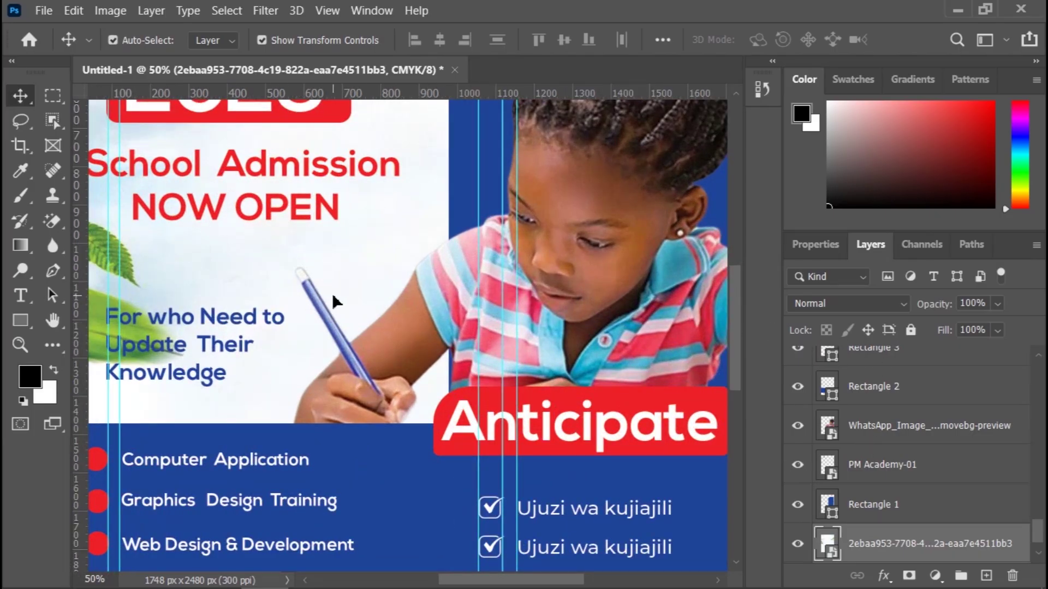
click(997, 331)
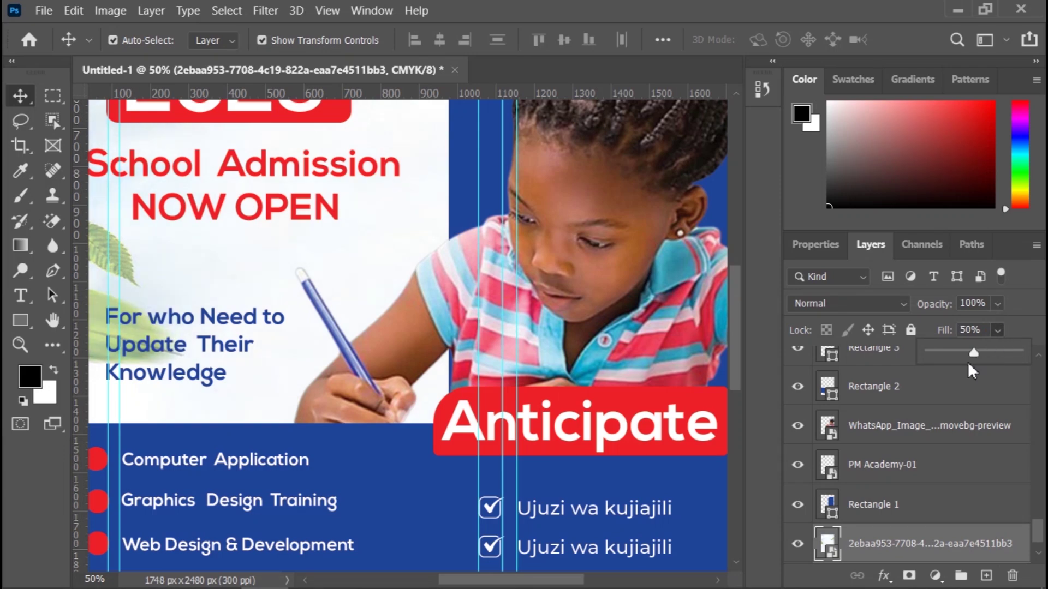
drag(974, 352, 979, 321)
click(1003, 303)
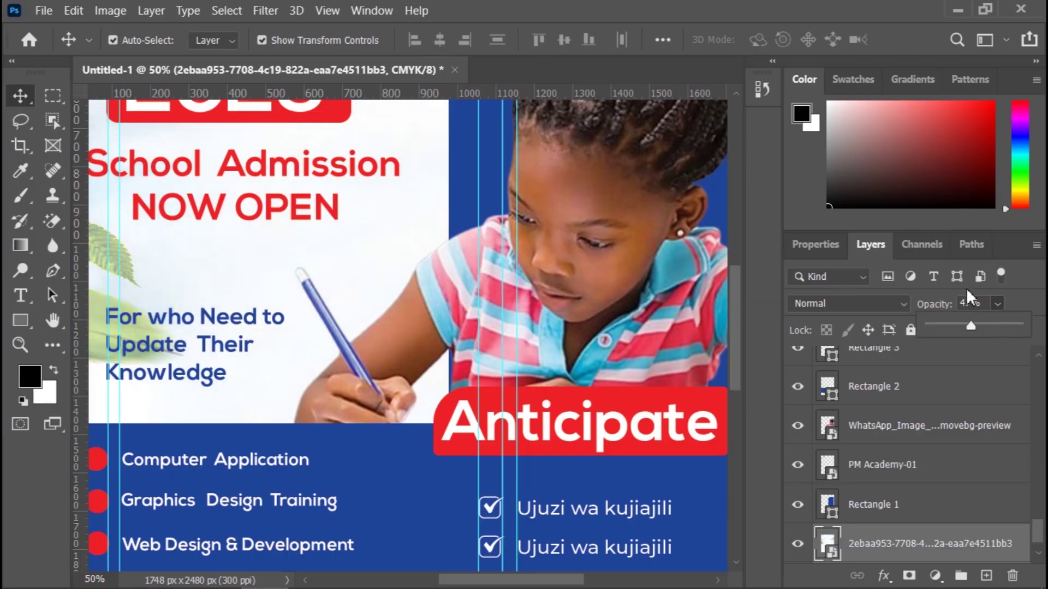
Step: Fill the rounded rectangle behind the girl's photo with red from Recently Used Colors
click(816, 246)
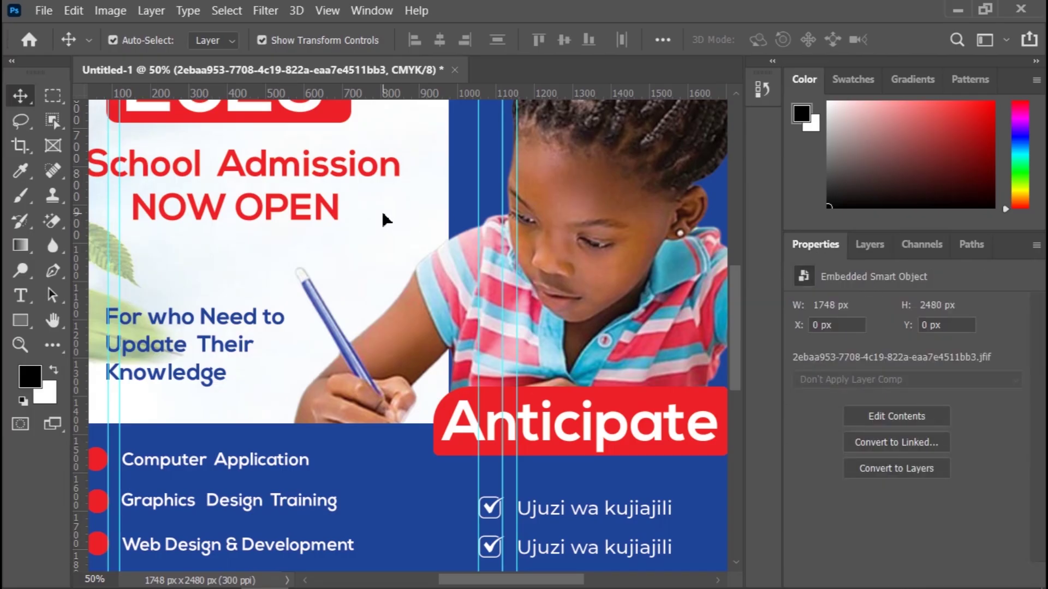
key(ctrl+minus)
key(ctrl+minus)
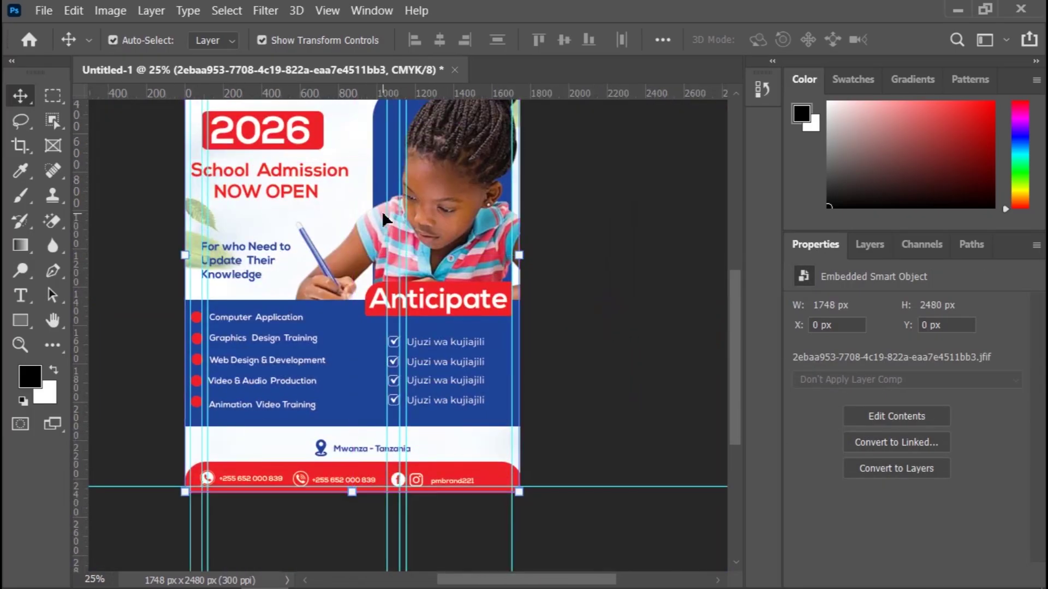
scroll(618, 202, up, 3)
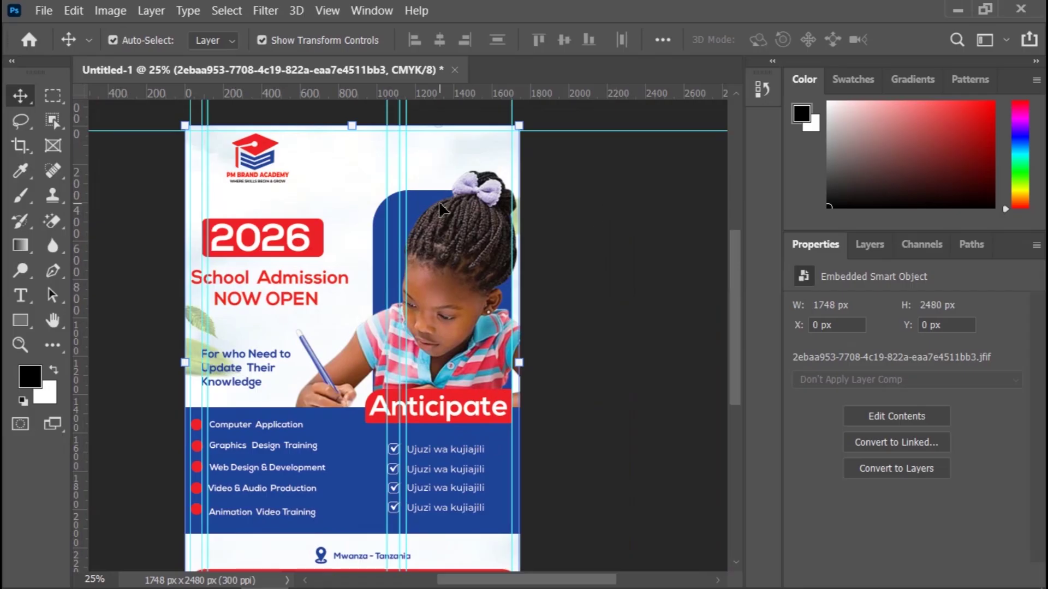
click(425, 199)
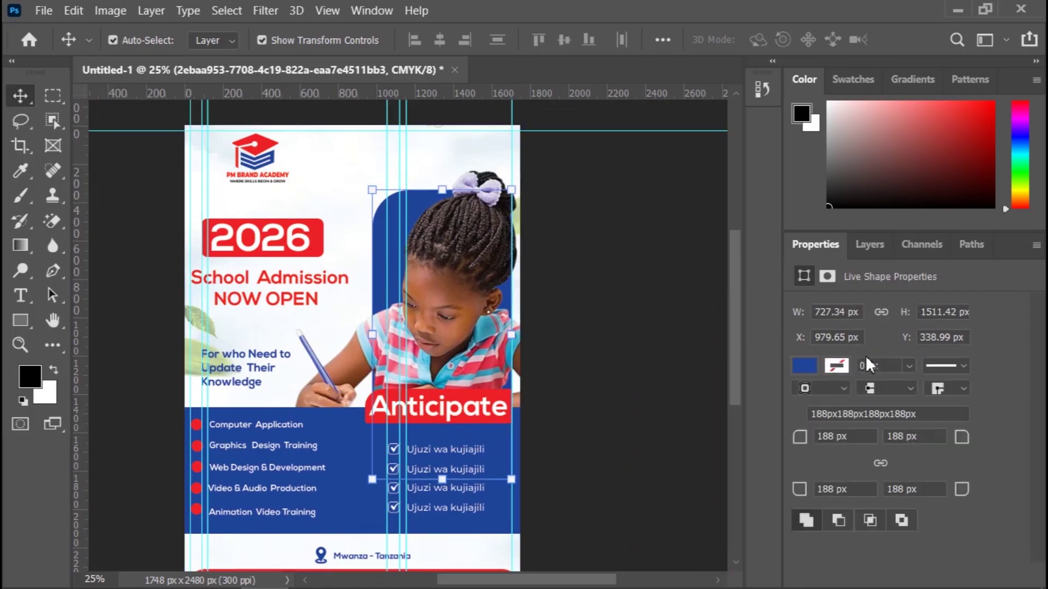
click(800, 365)
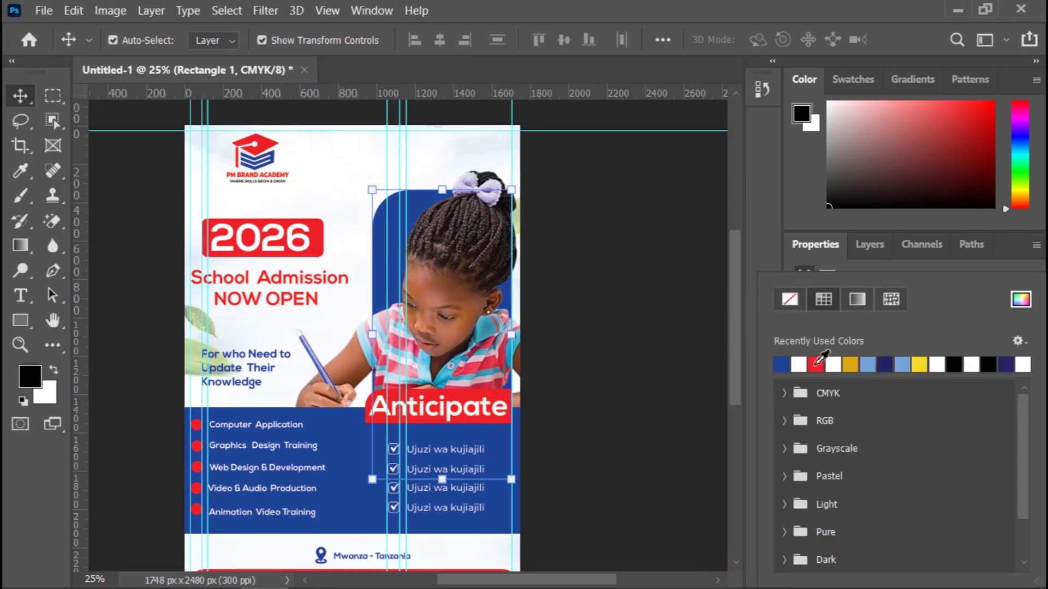
click(815, 364)
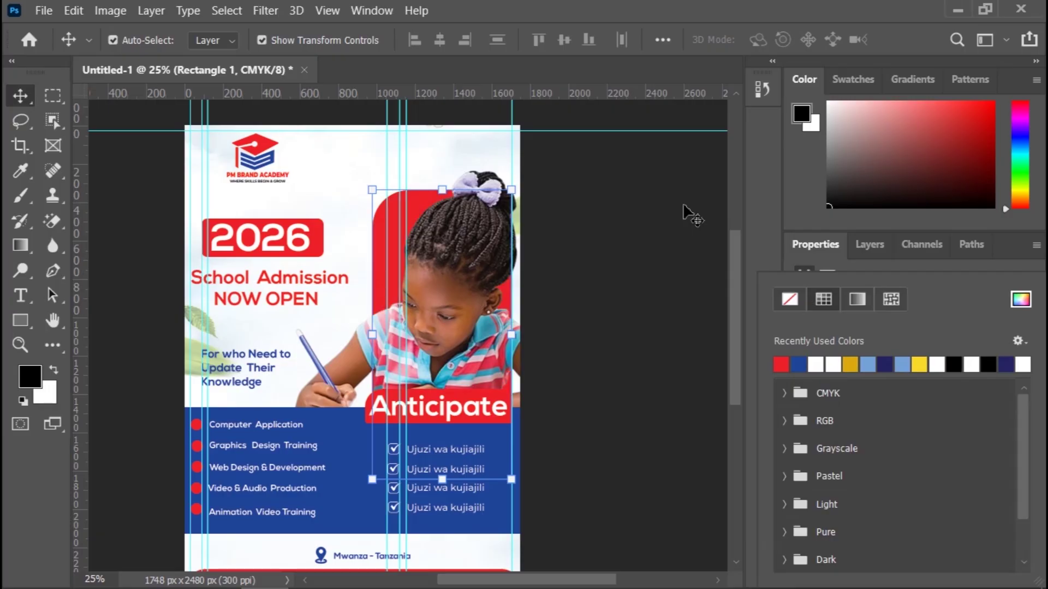
click(642, 302)
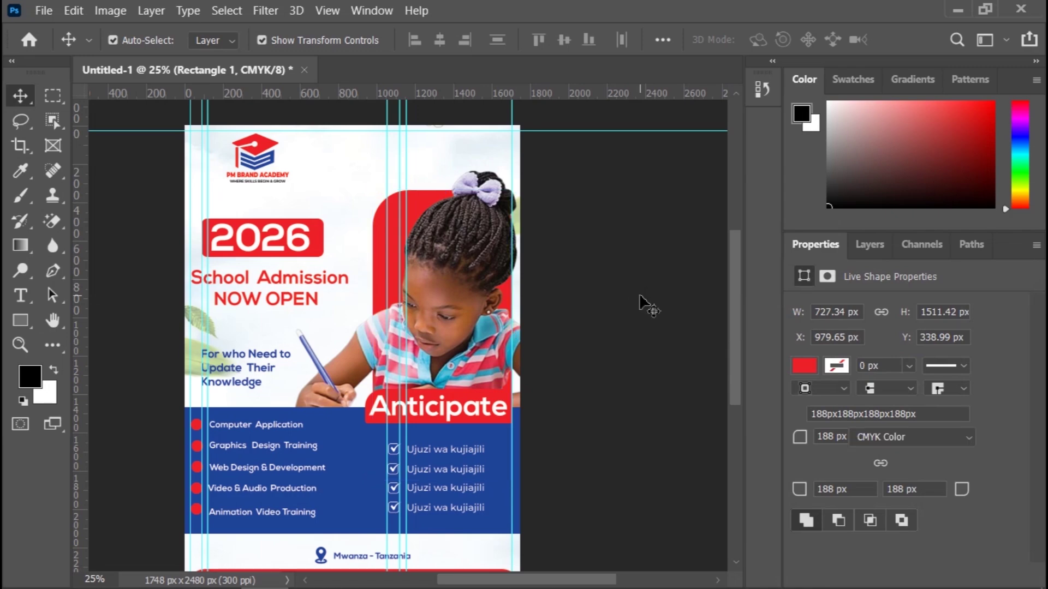
key(ctrl+minus)
key(ctrl+minus)
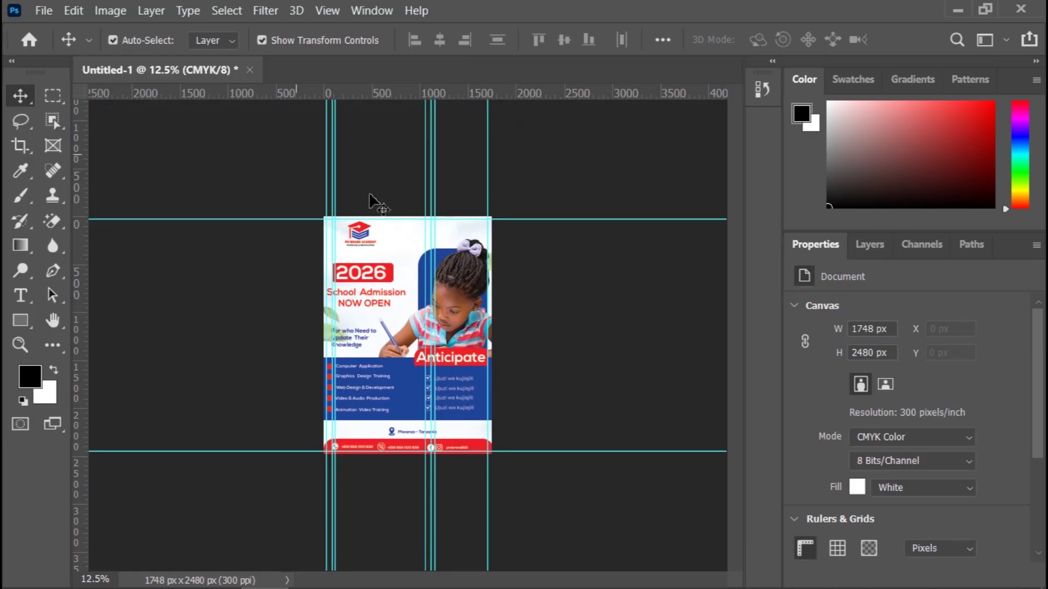
Step: Stretch the leaf background smart object leftward to 2027 px wide (X −279 px) and commit
click(393, 236)
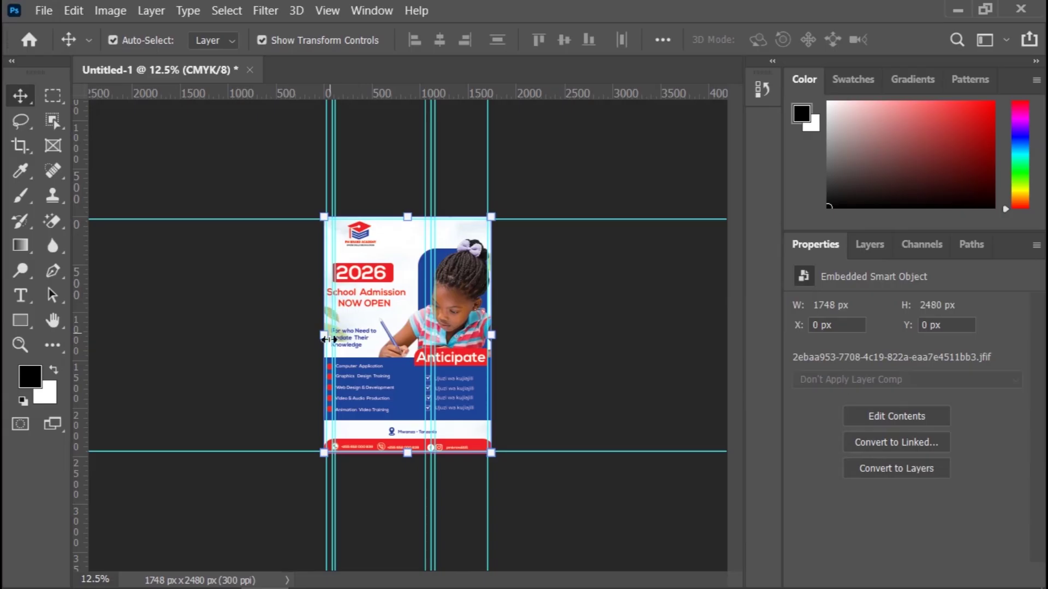
drag(328, 340, 282, 335)
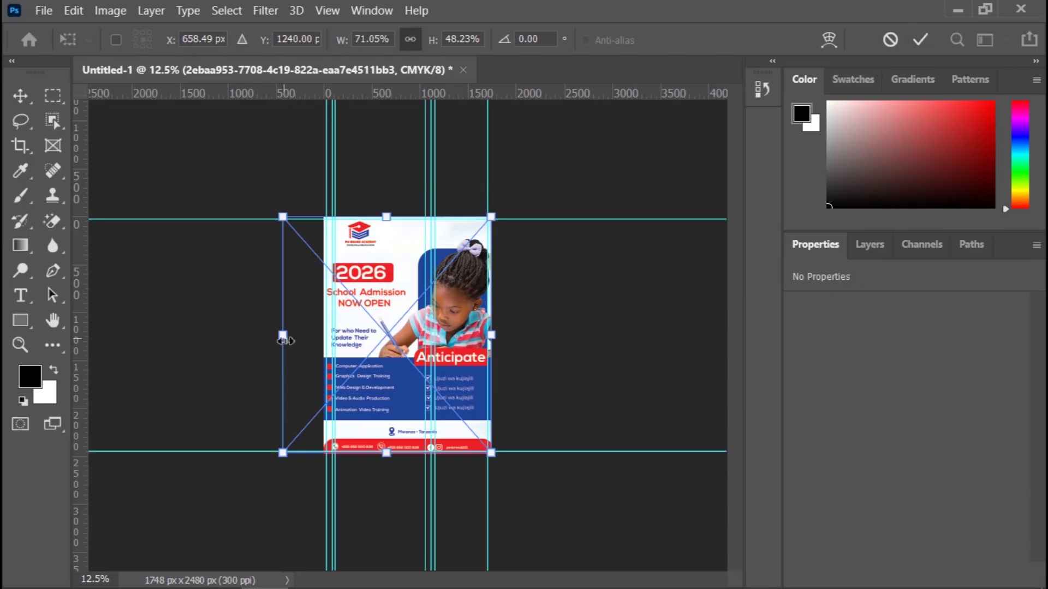
drag(279, 341, 300, 342)
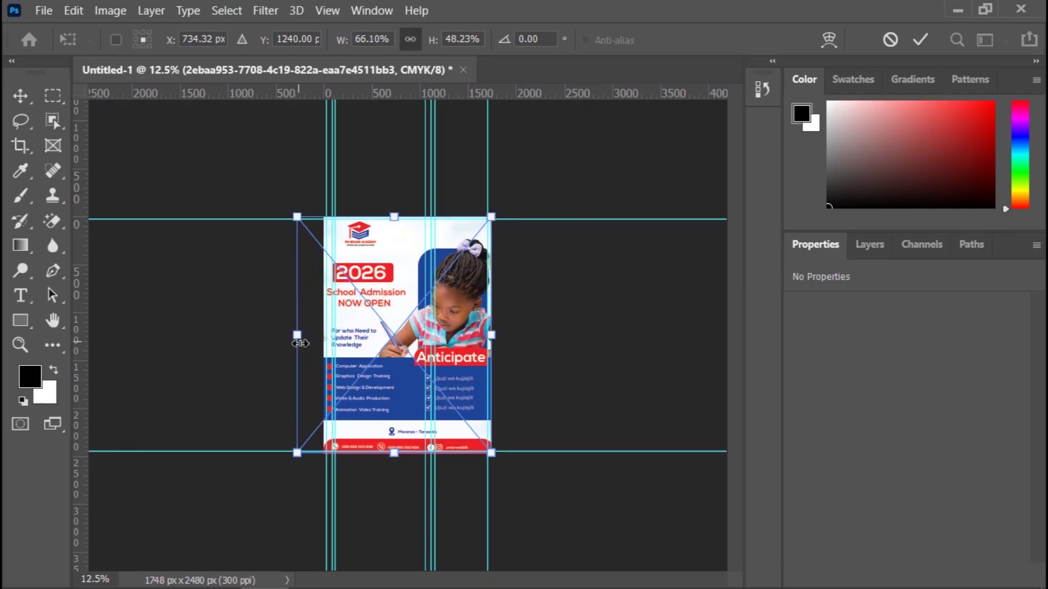
click(921, 39)
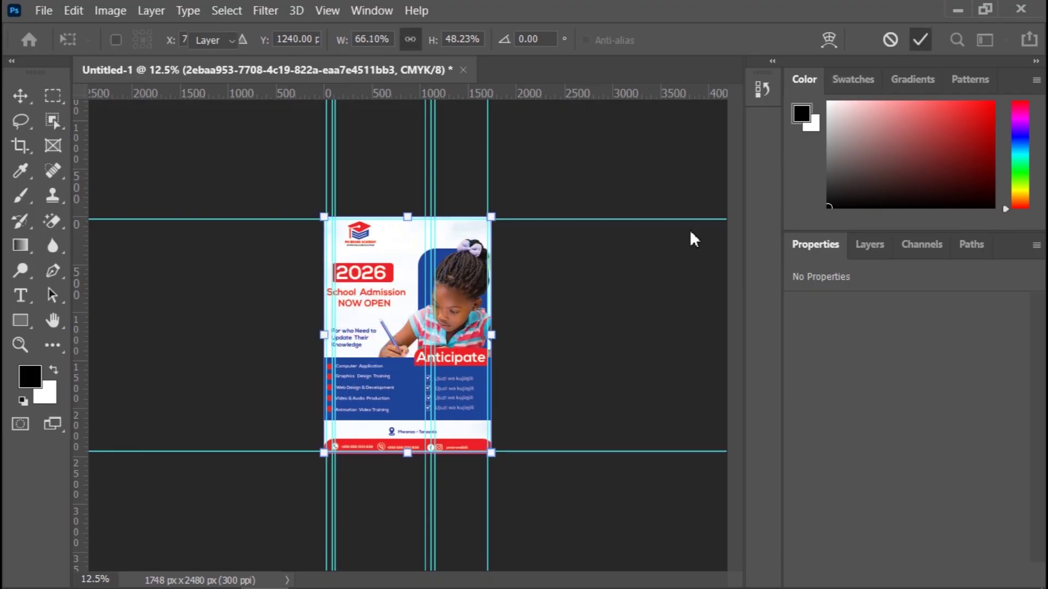
click(590, 316)
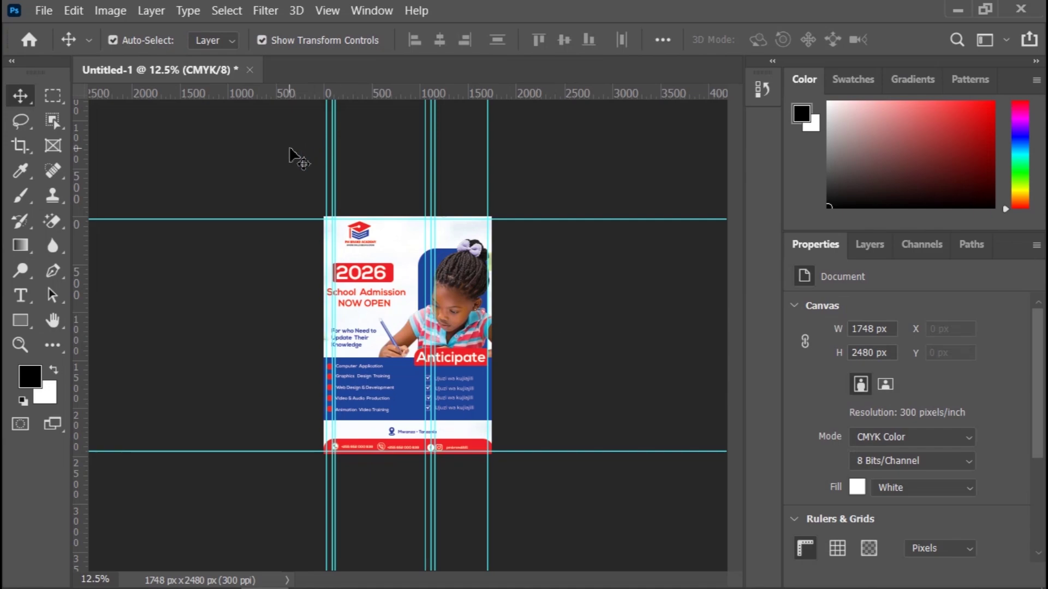
Step: Save the flyer on this computer as DAY 06 FLYER DESIGN.psd with Maximize Compatibility kept on
click(43, 11)
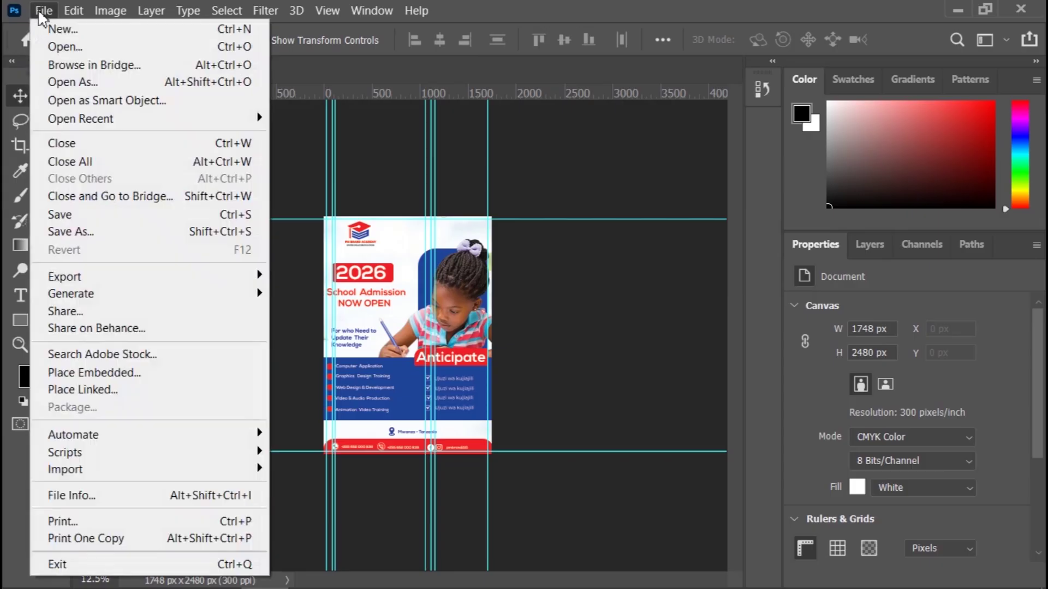
click(89, 230)
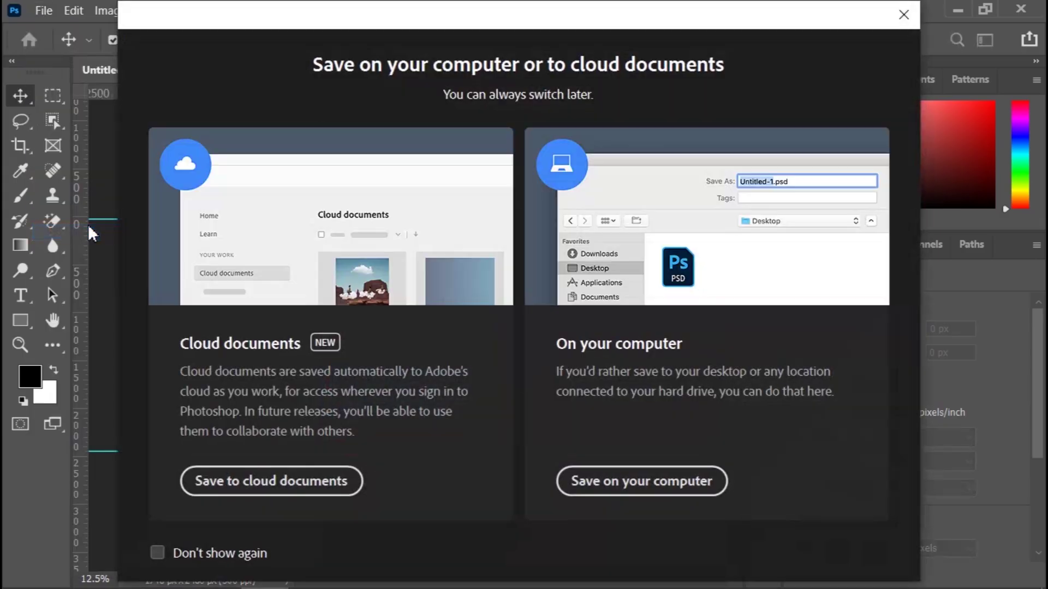
click(646, 491)
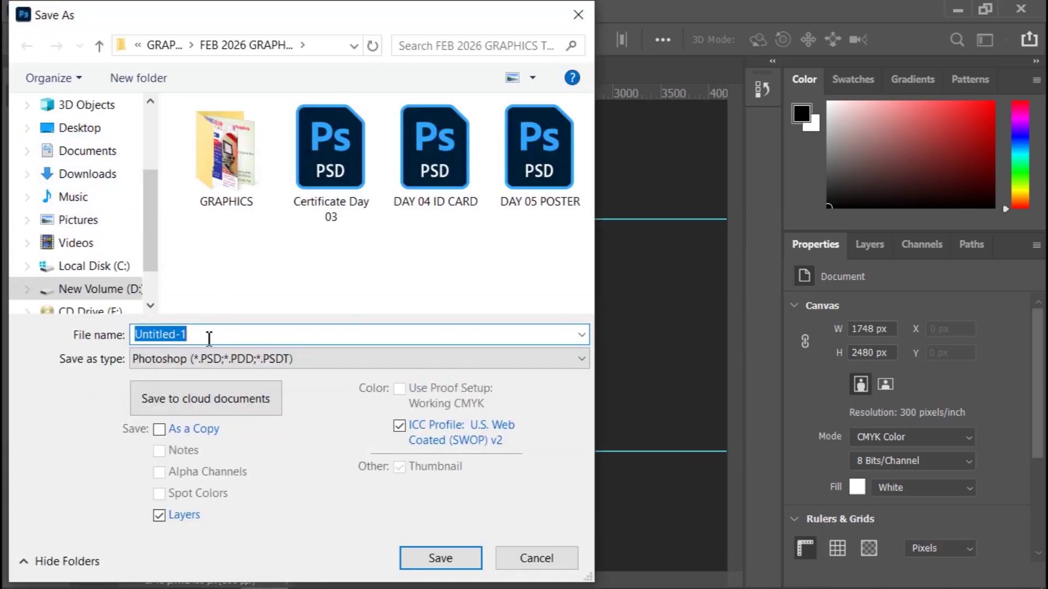
click(255, 333)
drag(254, 332, 132, 337)
text(DA)
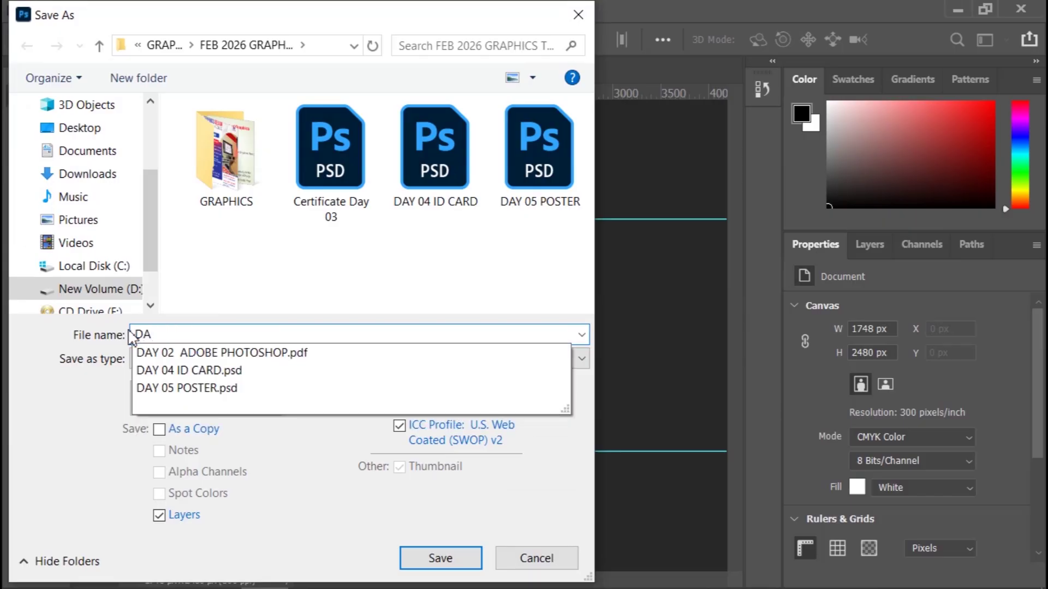
text(Y 06 FLYER DESIGN)
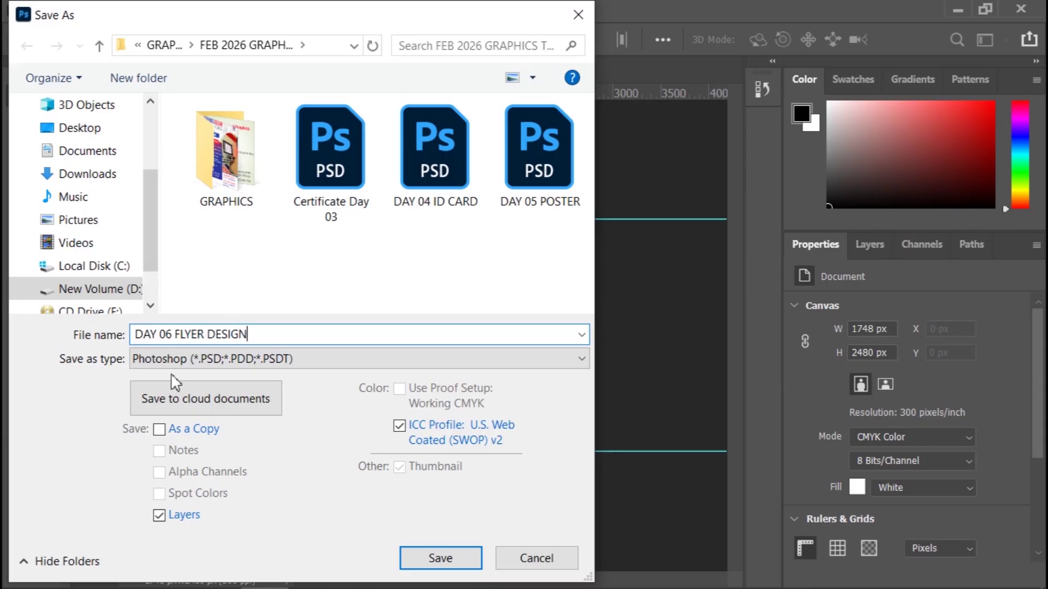
click(420, 559)
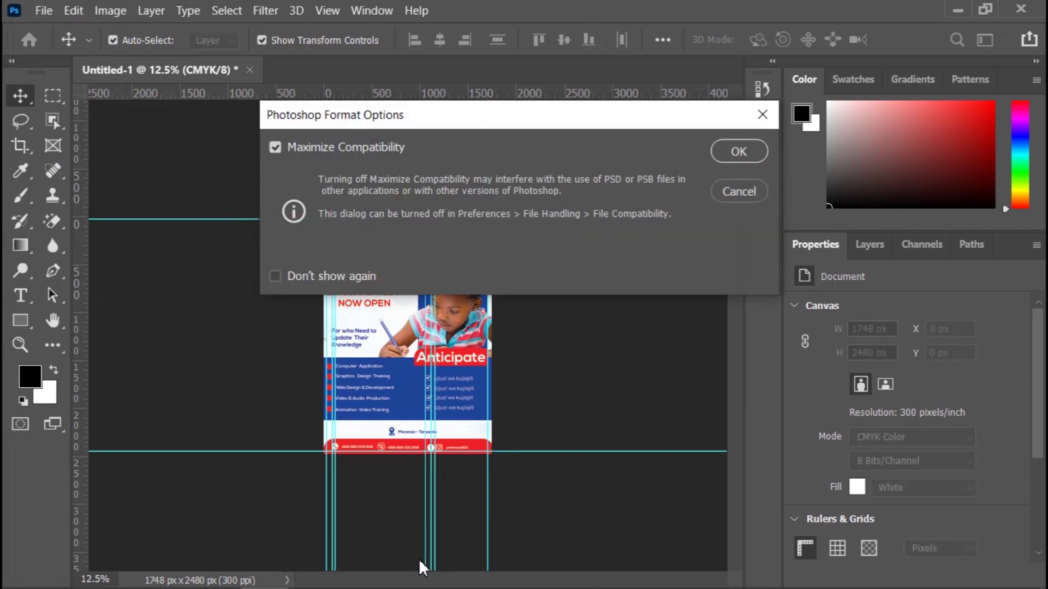
click(741, 151)
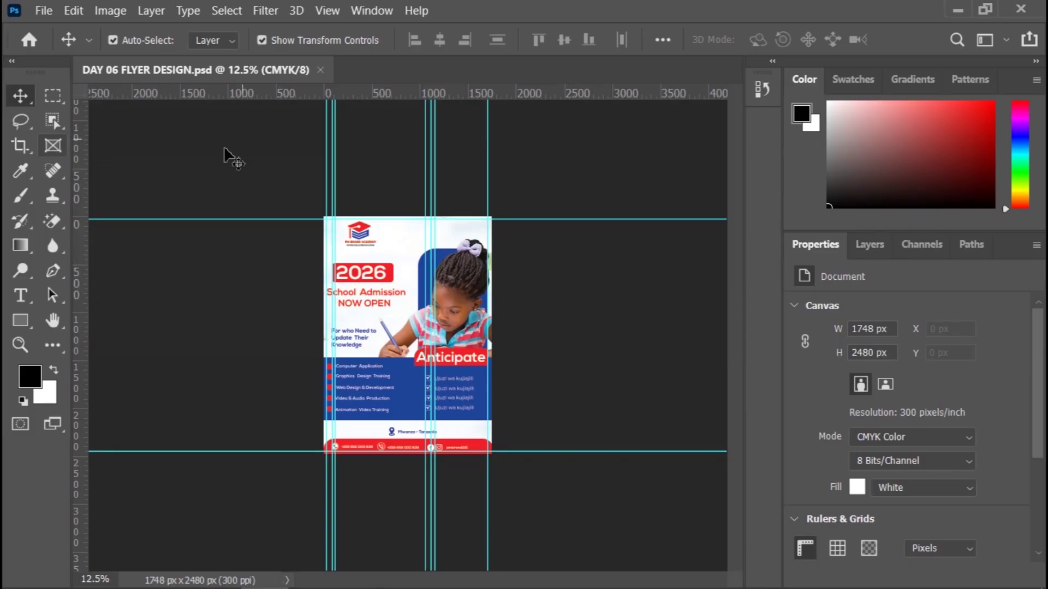
Step: Quick Export the flyer as a PNG image named DAY 06 FLYER DESIGN
click(44, 11)
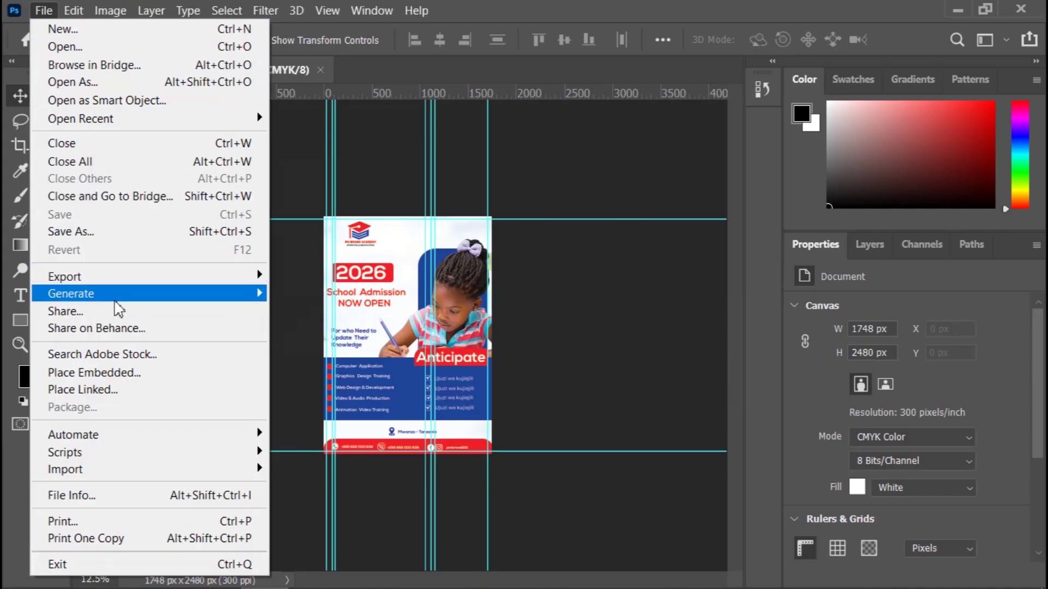
mouse_move(102, 282)
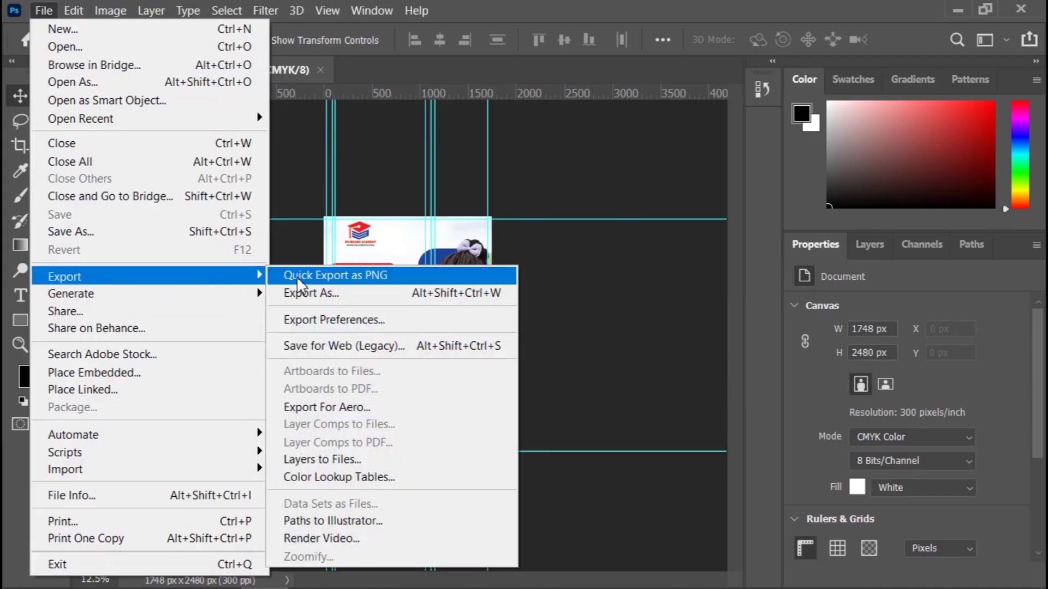
click(321, 276)
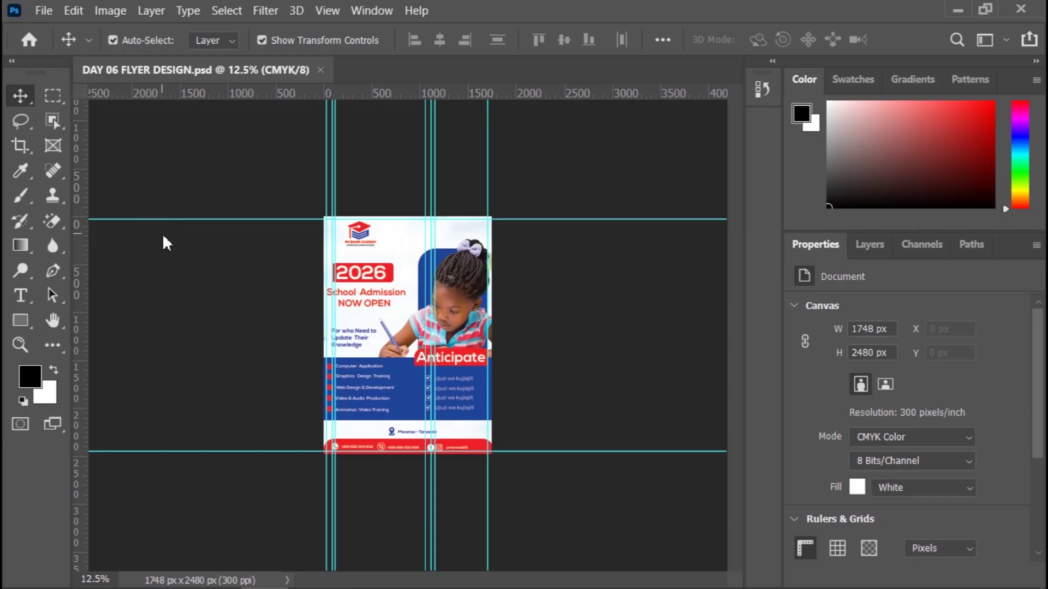
key(ctrl+shift+s)
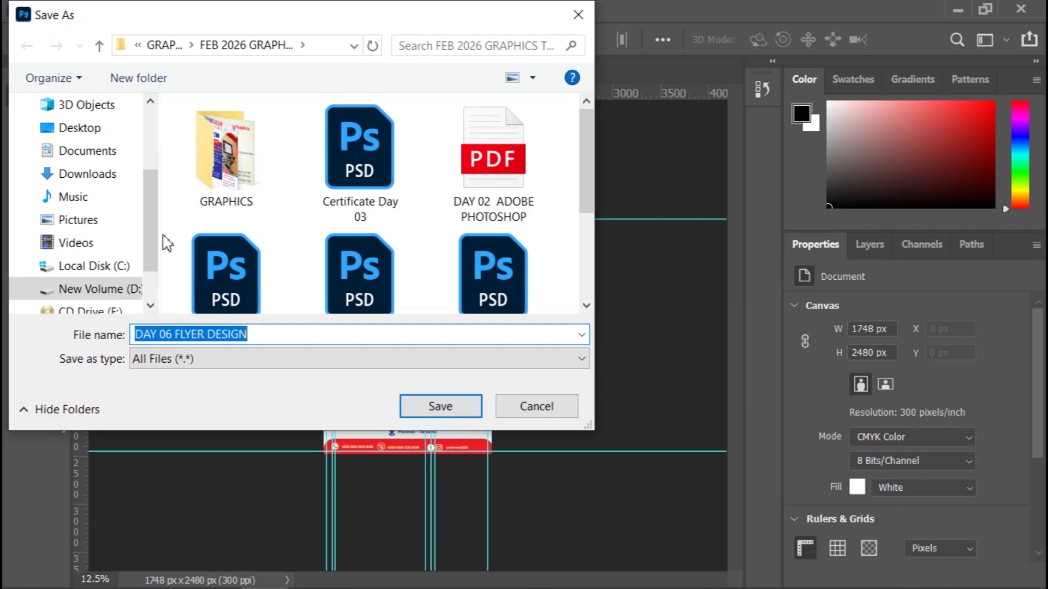
click(262, 336)
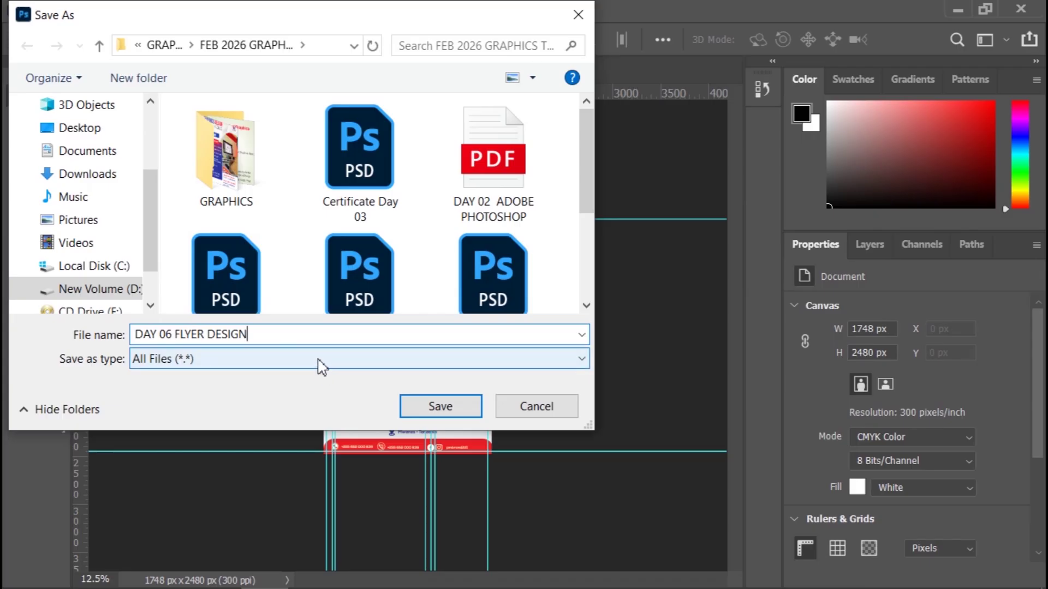
click(440, 418)
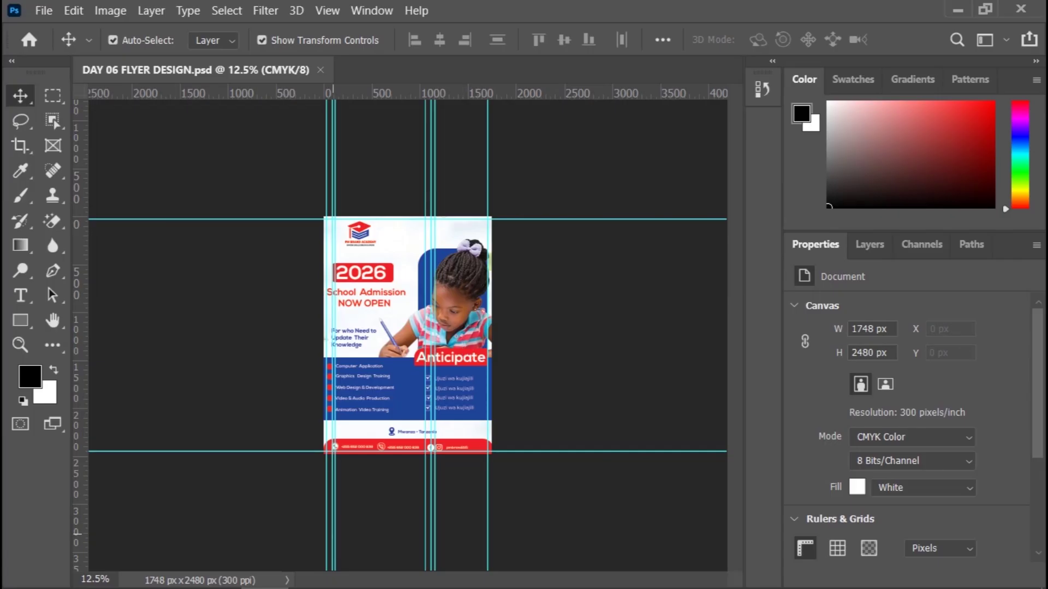
Step: In File Explorer, browse D: > PM BRAND > TRAINING > GRAPHICS > FEB 2026 GRAPHICS TRAINING to find the PNG export
mouse_move(189, 587)
mouse_move(76, 584)
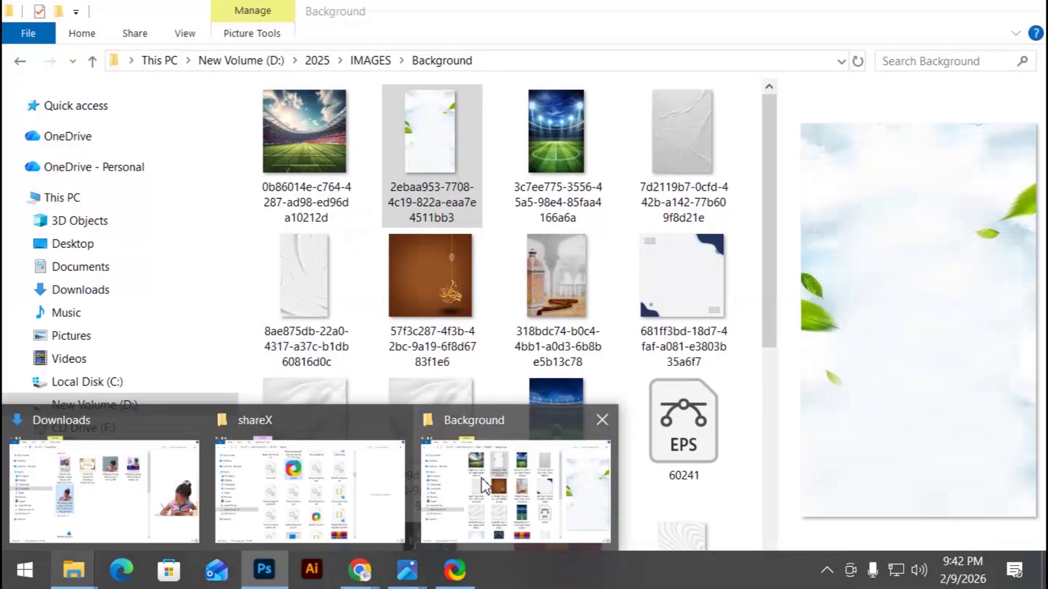
click(484, 486)
click(106, 406)
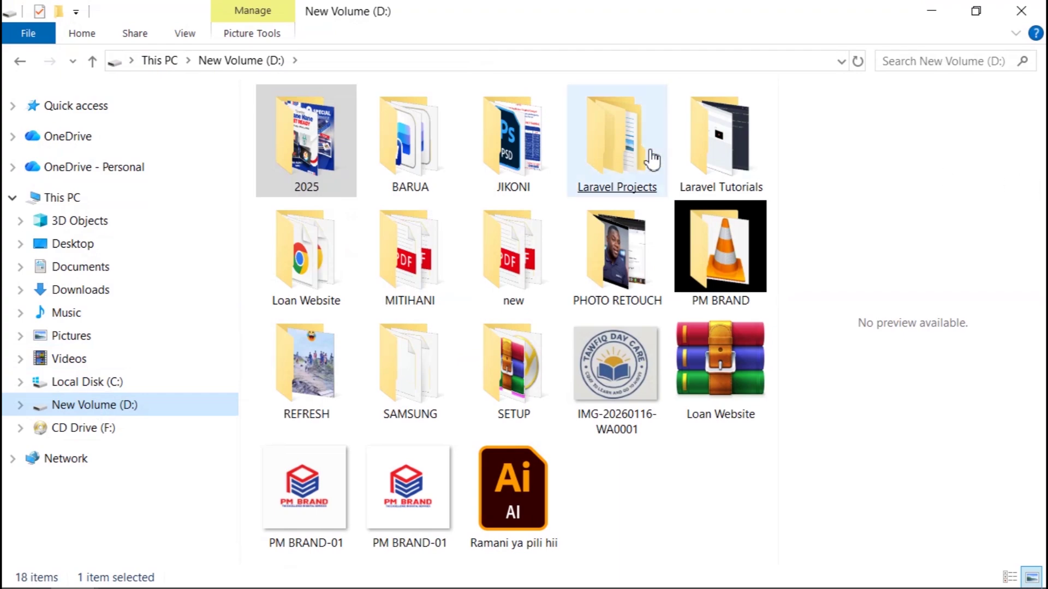
double_click(726, 284)
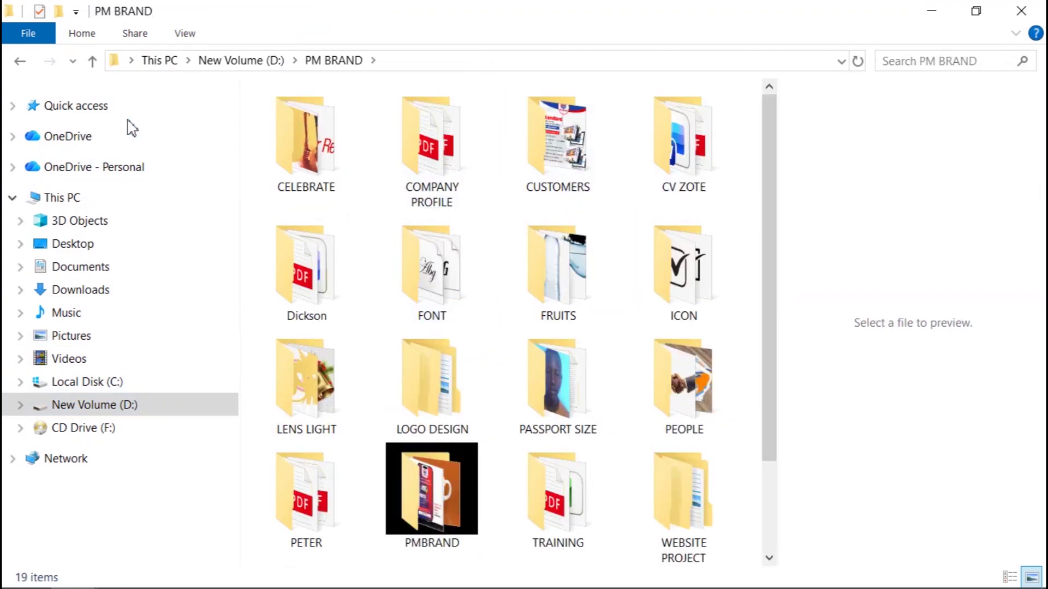
click(559, 515)
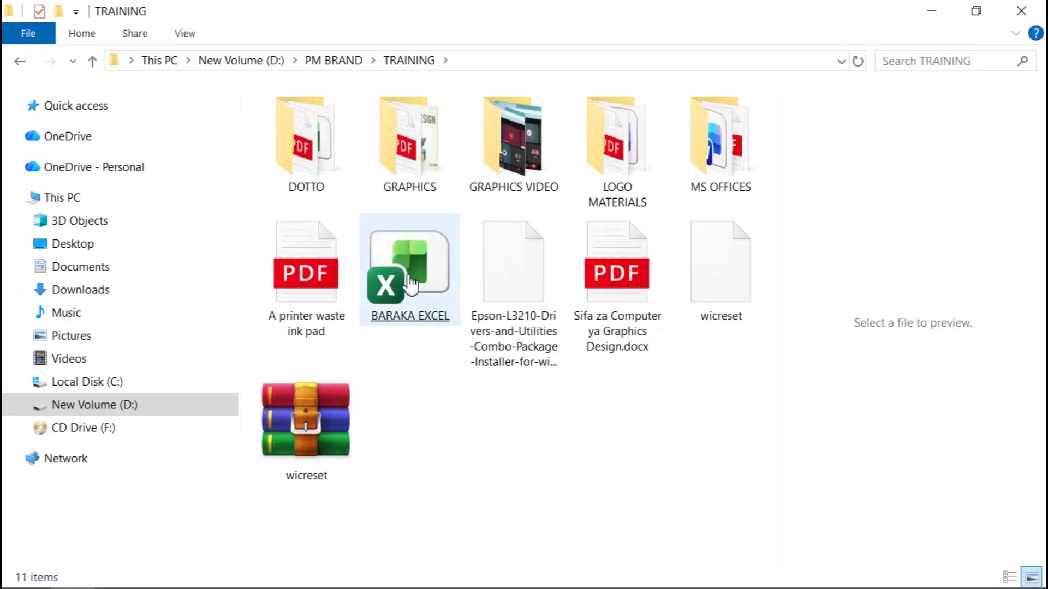
mouse_move(433, 167)
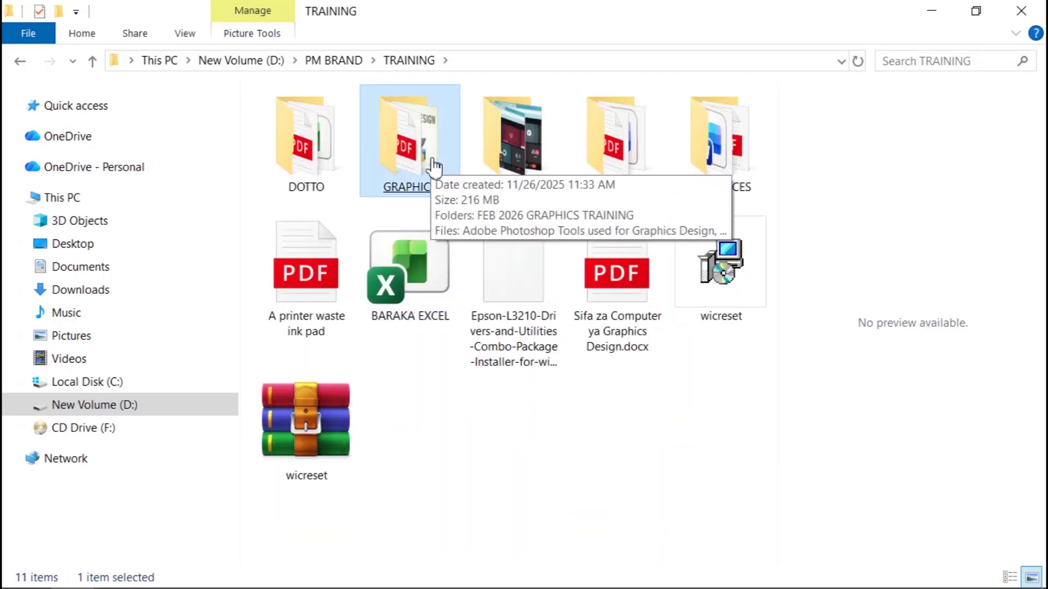
click(433, 167)
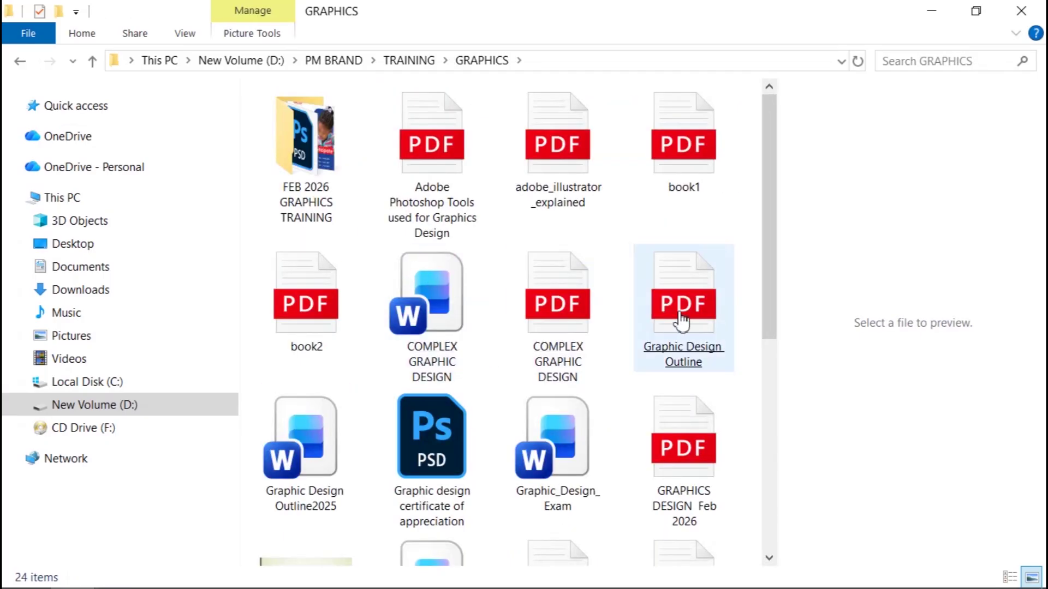
click(327, 176)
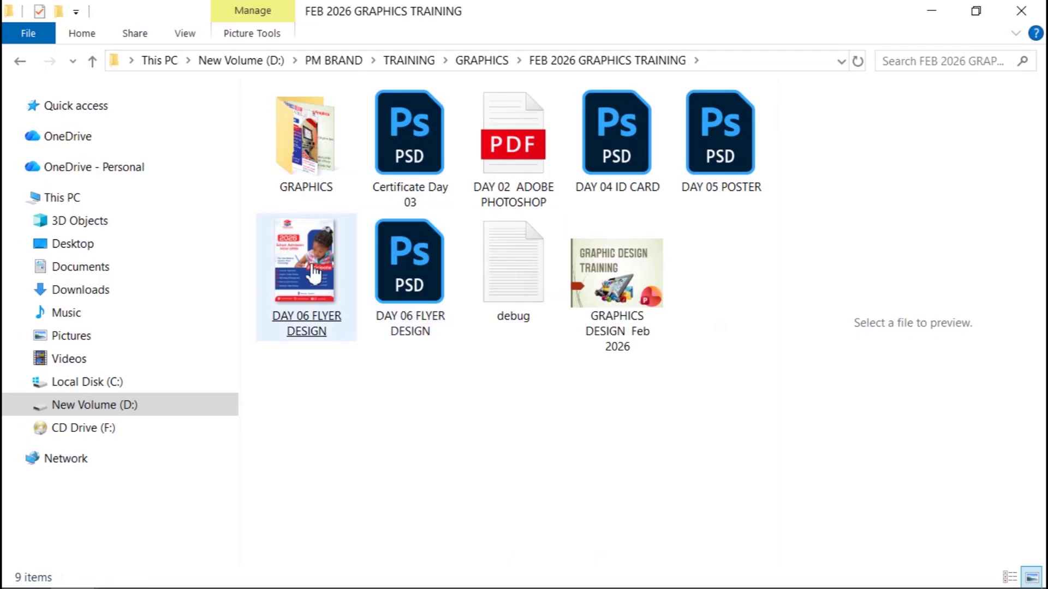
mouse_move(305, 252)
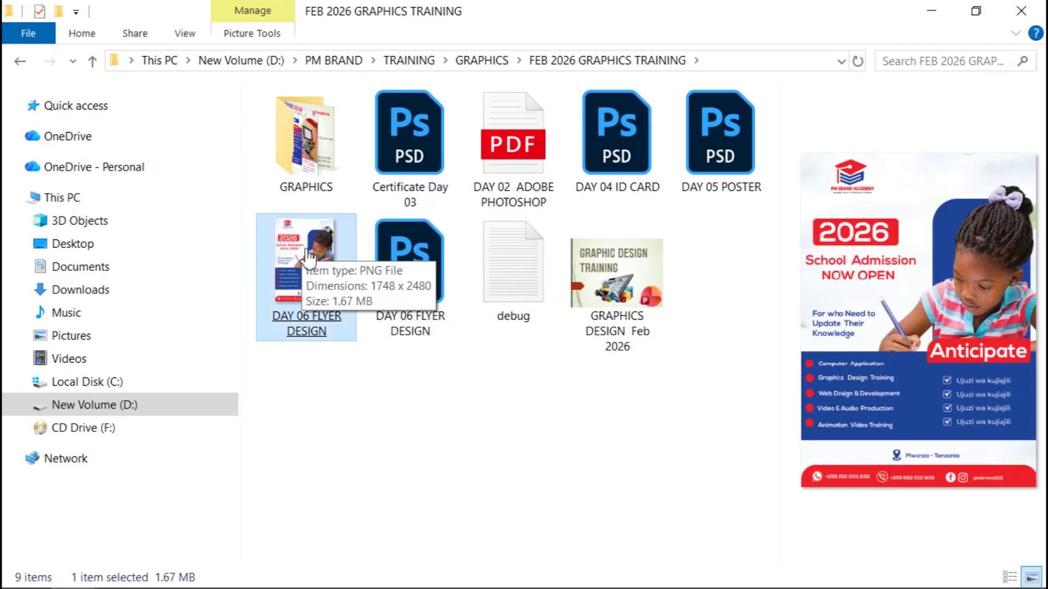
Step: Create a new A4 landscape print document in CMYK colour at 300 ppi
mouse_move(354, 584)
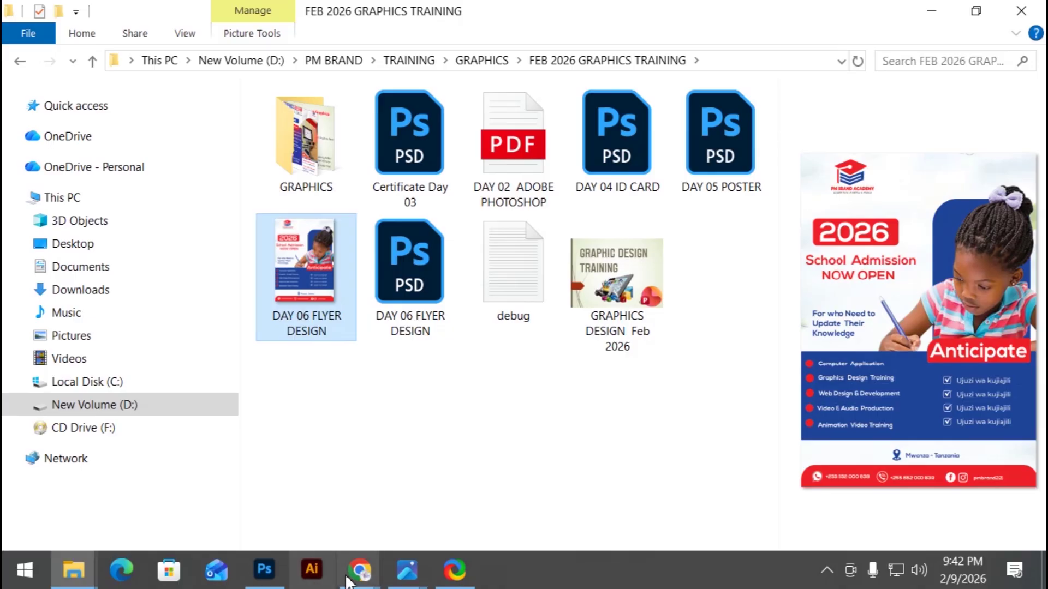
mouse_move(264, 573)
click(266, 531)
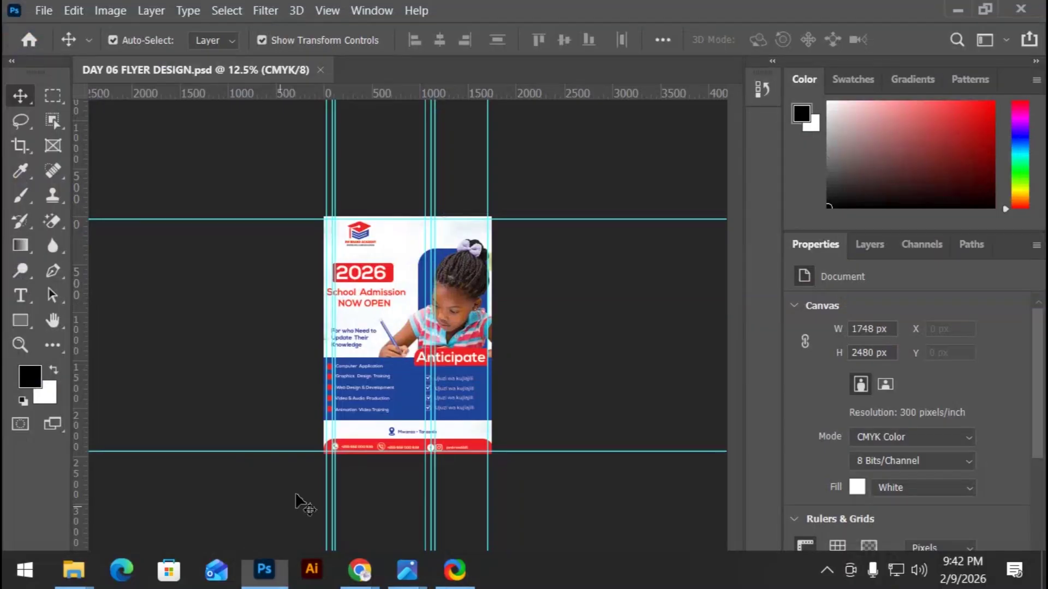
click(41, 12)
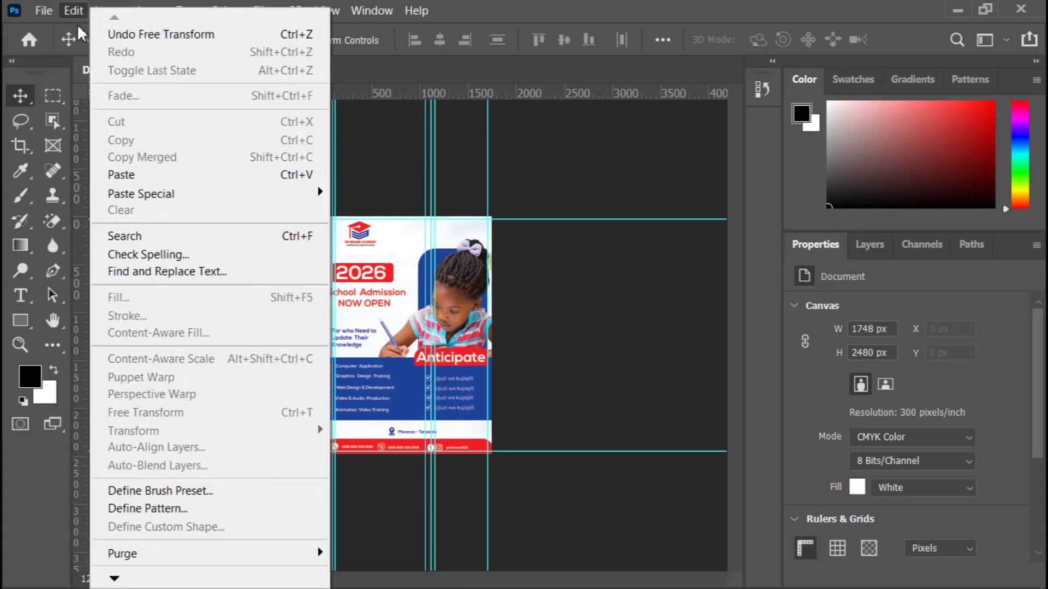
click(46, 25)
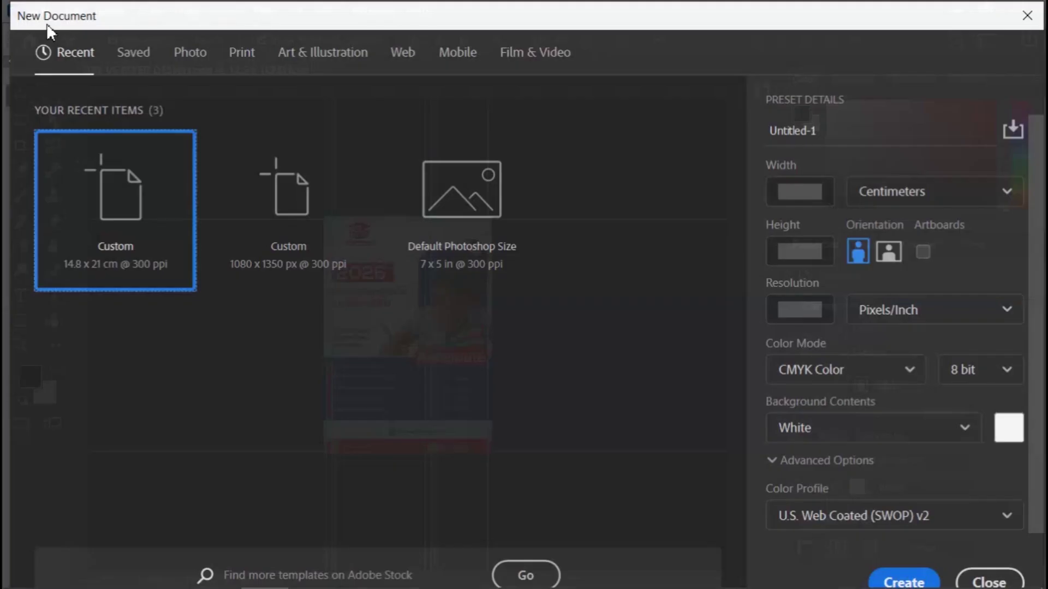
click(240, 61)
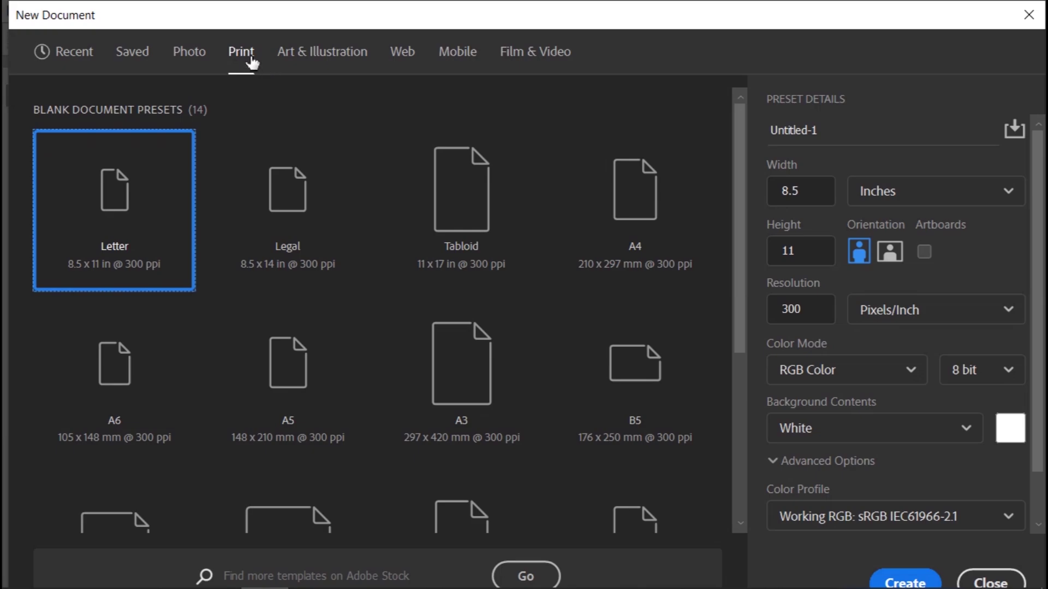
click(644, 231)
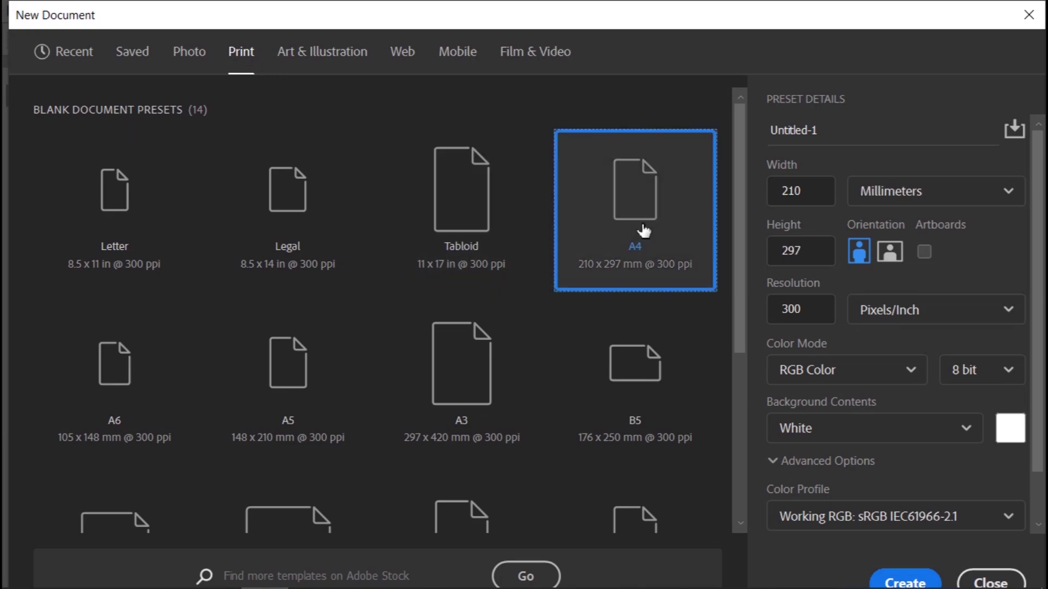
click(885, 369)
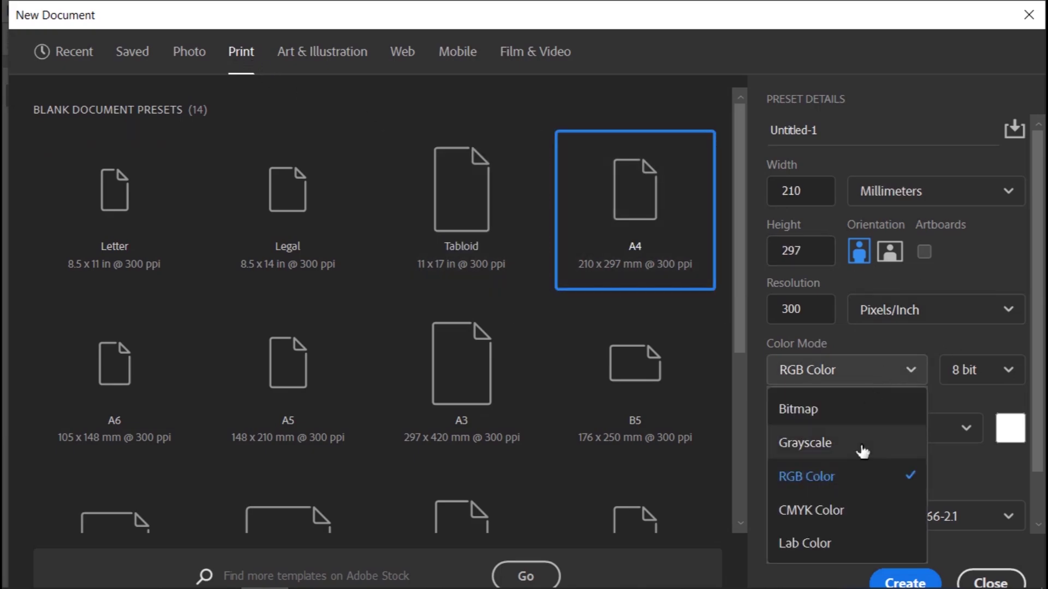
click(848, 514)
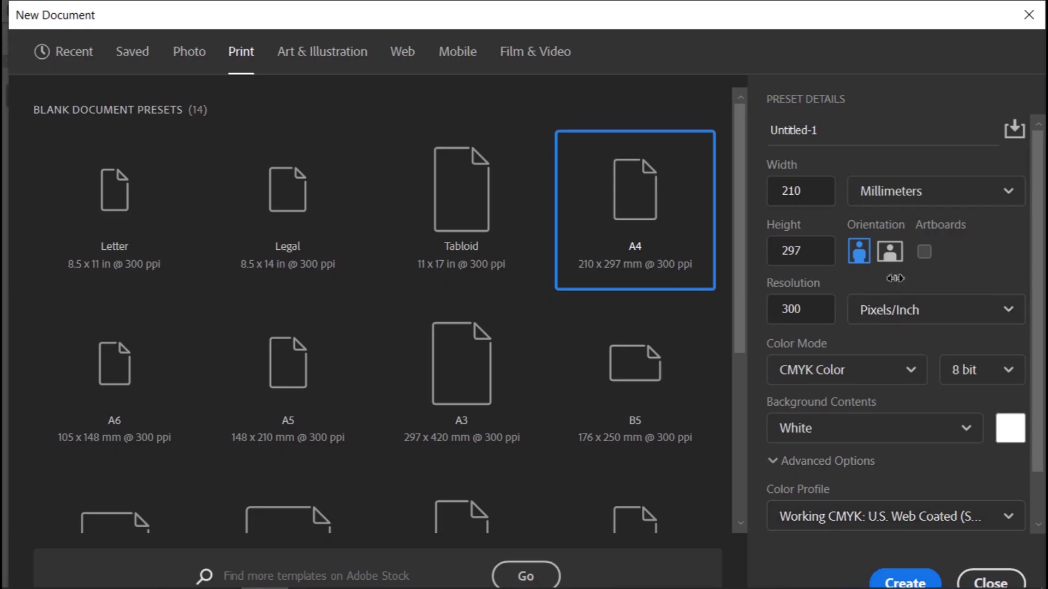
click(891, 256)
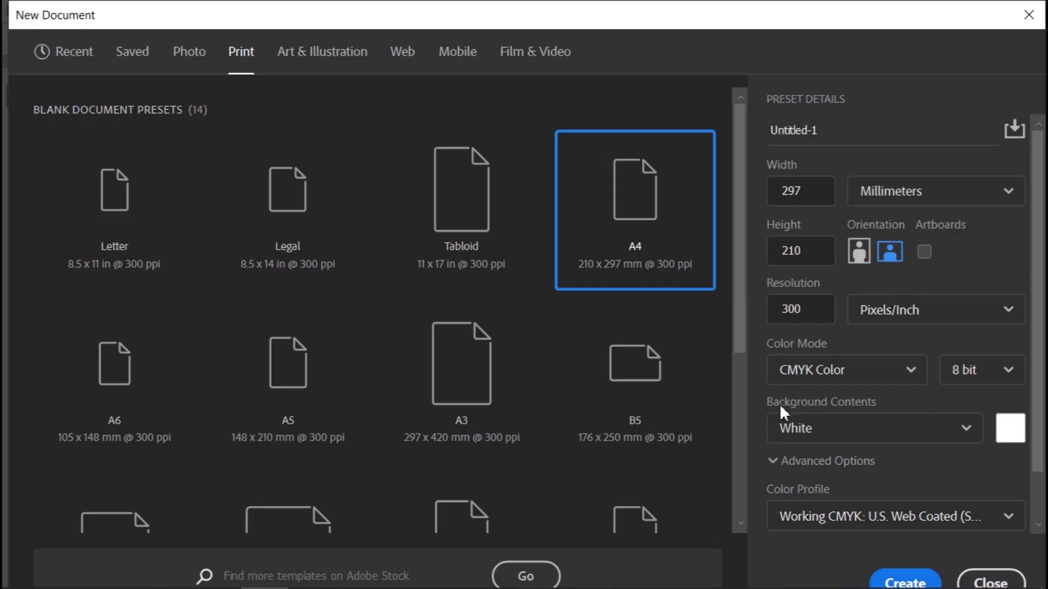
click(910, 579)
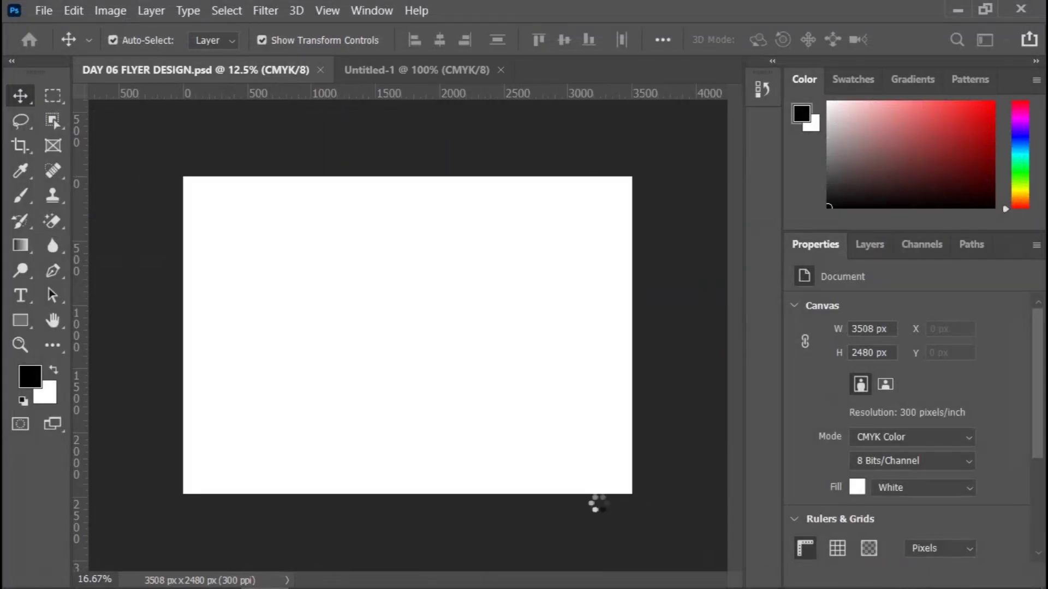
Step: Drag the flyer PNG from the graphics training folder into the new landscape document
mouse_move(283, 582)
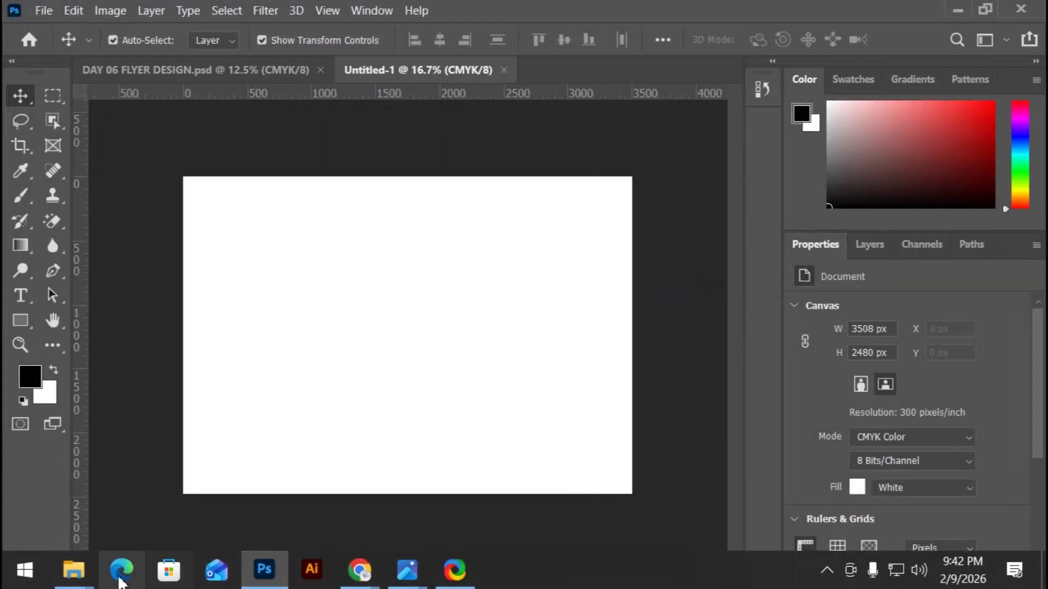
mouse_move(55, 569)
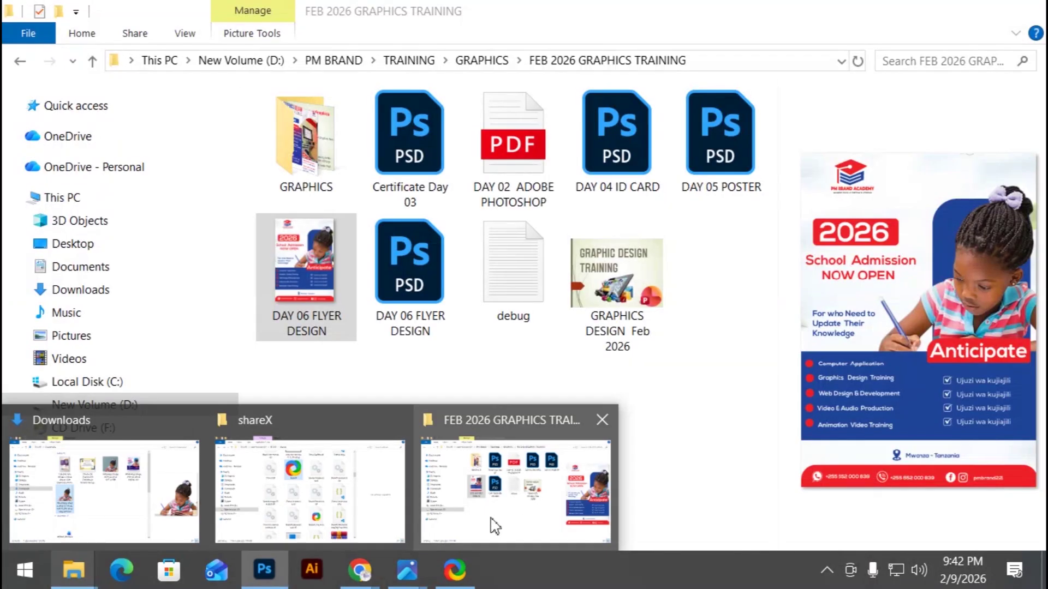
click(494, 524)
drag(297, 275, 356, 437)
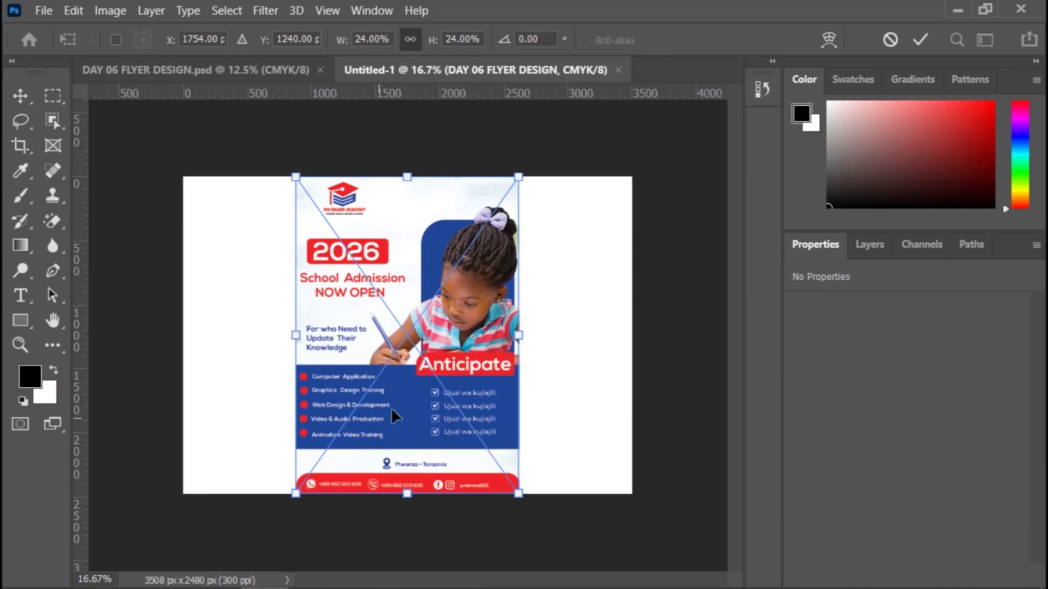
Step: Commit the placed flyer on the left half, then Alt-drag a copy onto the right half
drag(472, 383, 364, 383)
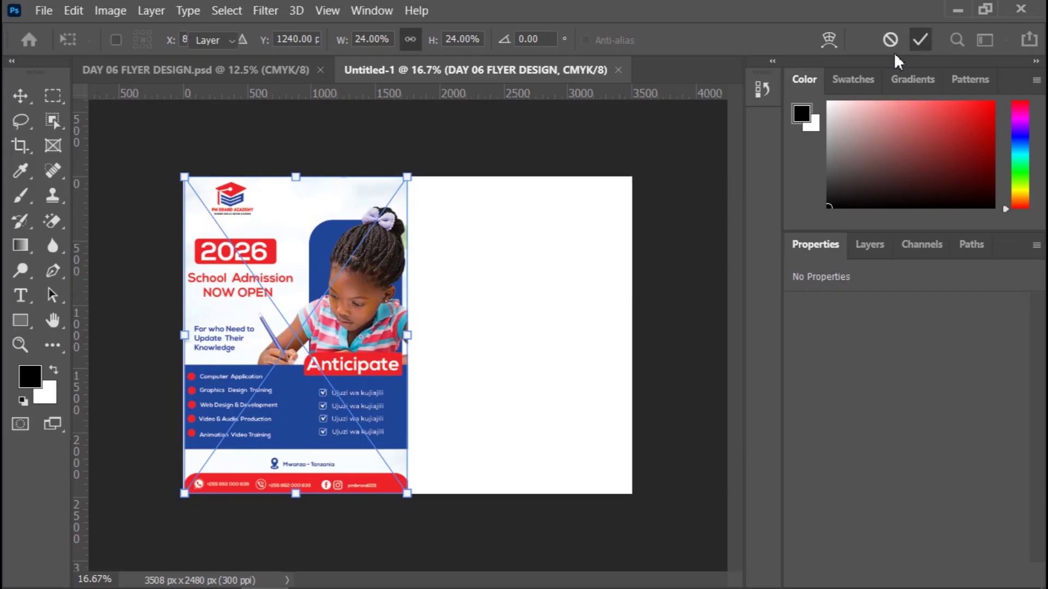
key(Return)
click(675, 357)
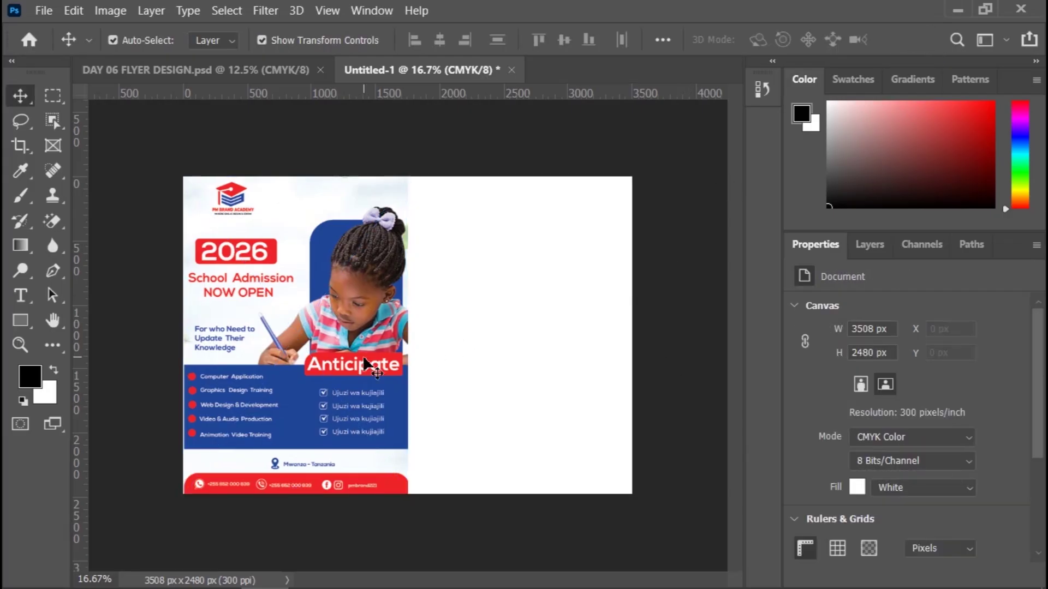
drag(364, 365, 595, 361)
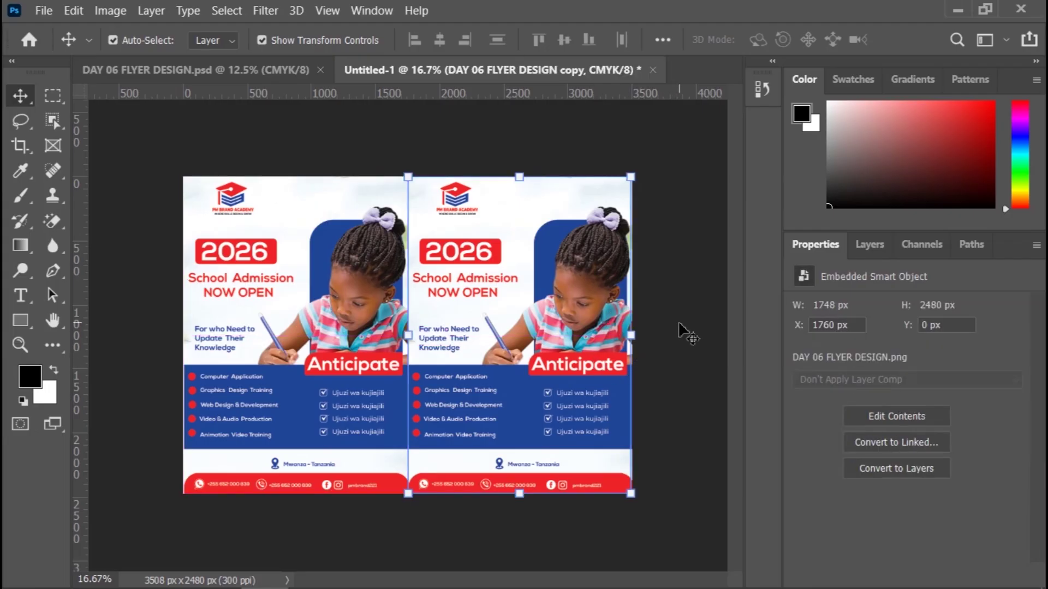
key(Right)
key(Right)
key(Right)
key(Right)
key(Right)
key(Right)
key(Right)
key(Right)
key(Right)
key(Right)
key(Right)
key(Right)
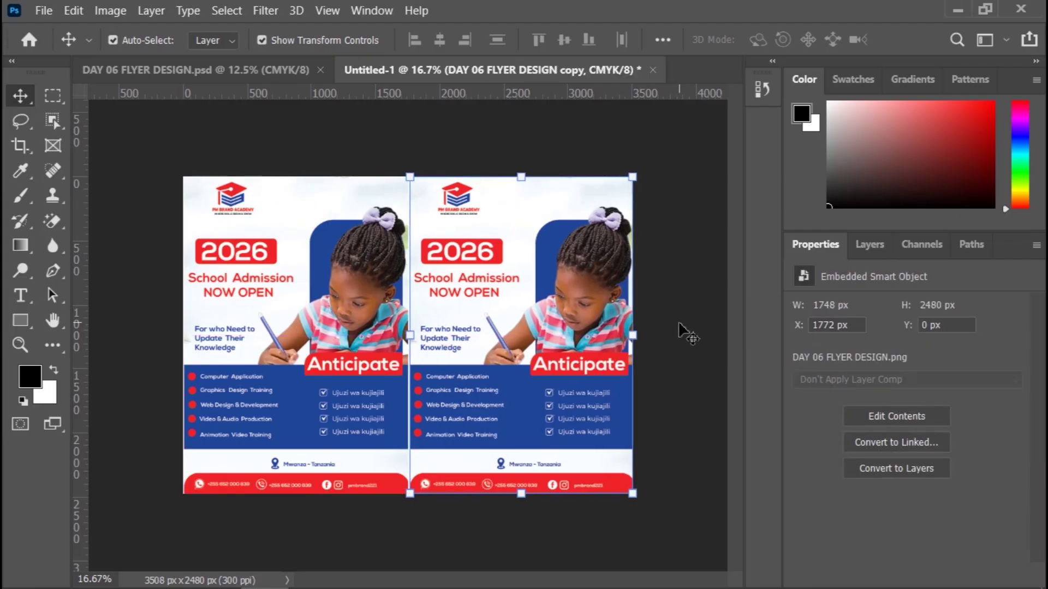
click(680, 324)
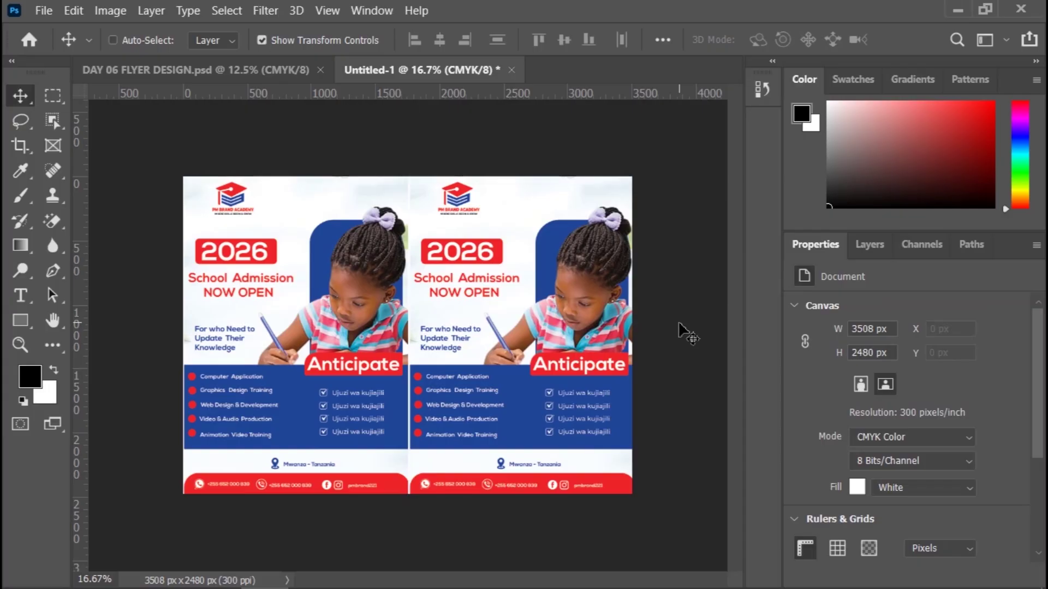
key(ctrl+plus)
key(ctrl+plus)
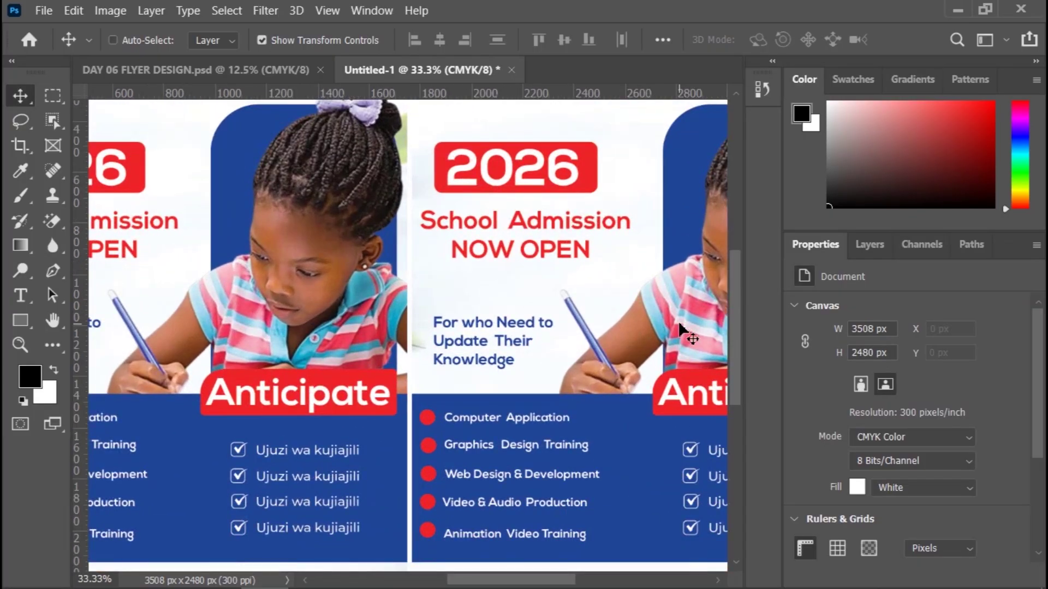
key(ctrl+minus)
key(ctrl+minus)
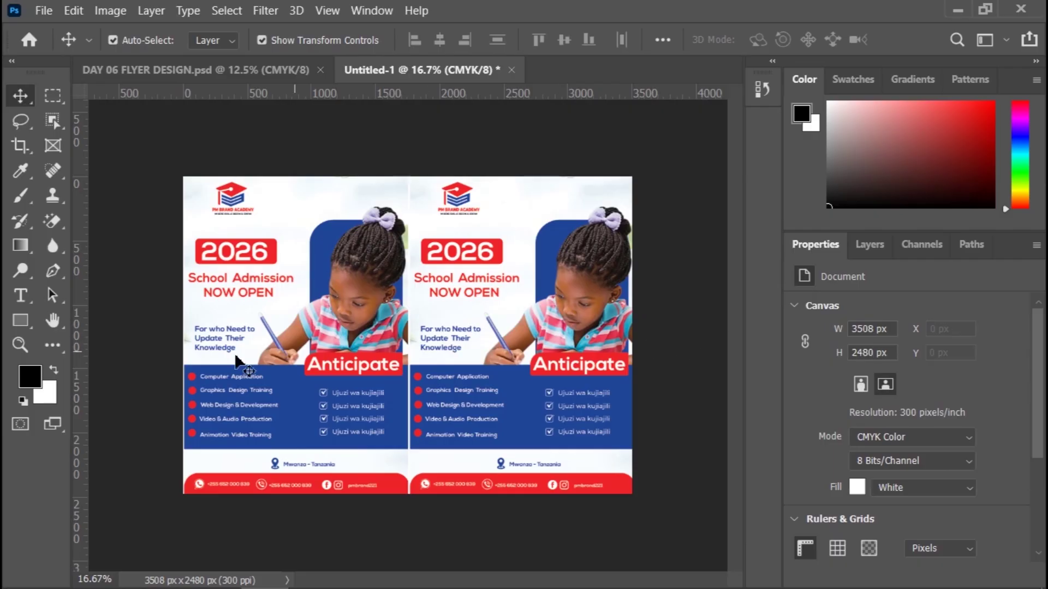
click(232, 374)
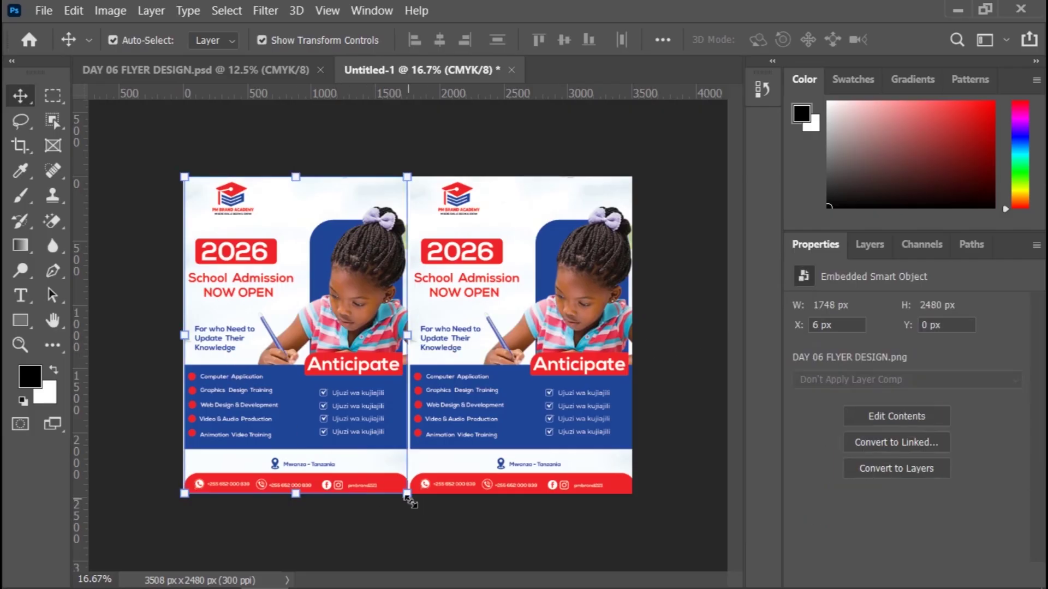
drag(406, 497, 368, 341)
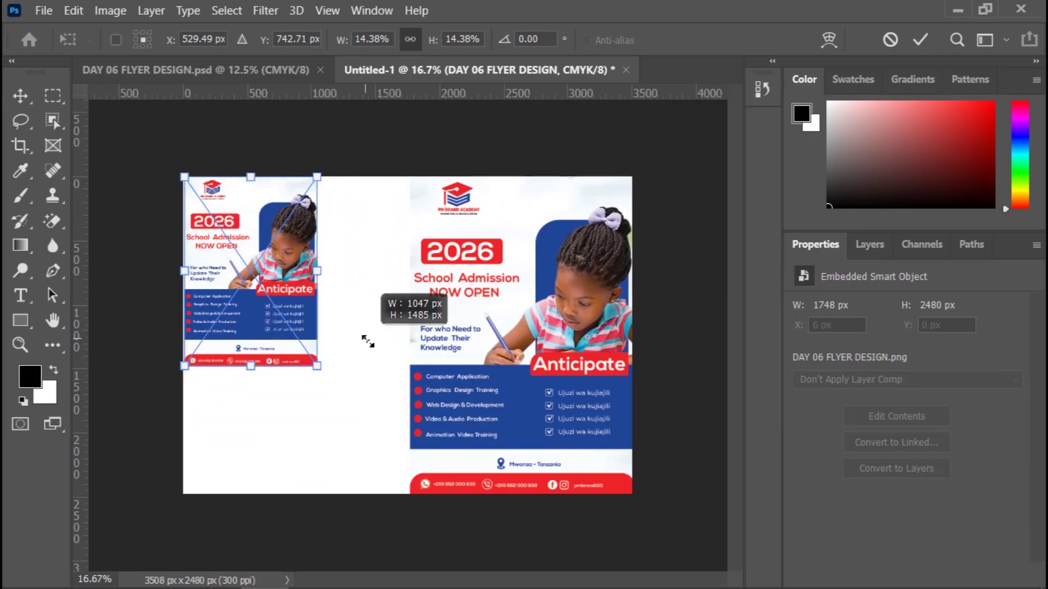
drag(368, 342, 367, 340)
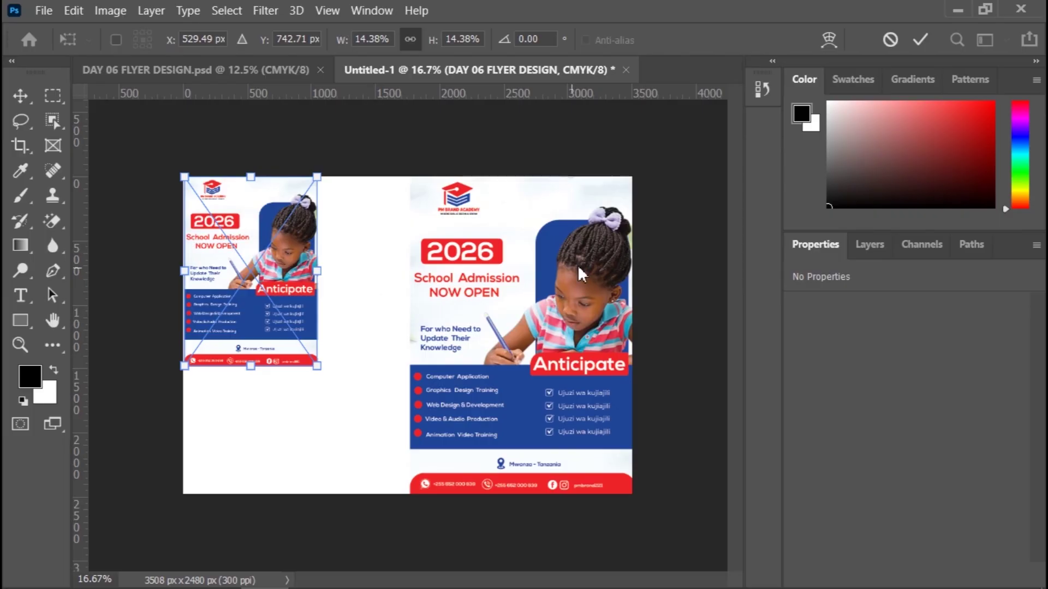
key(ctrl+z)
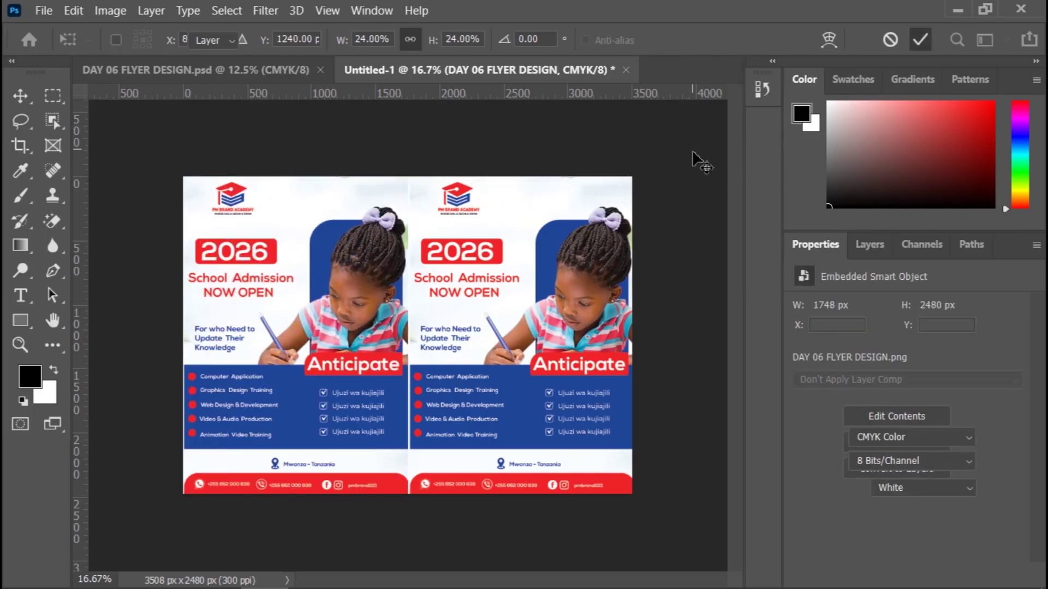
key(Return)
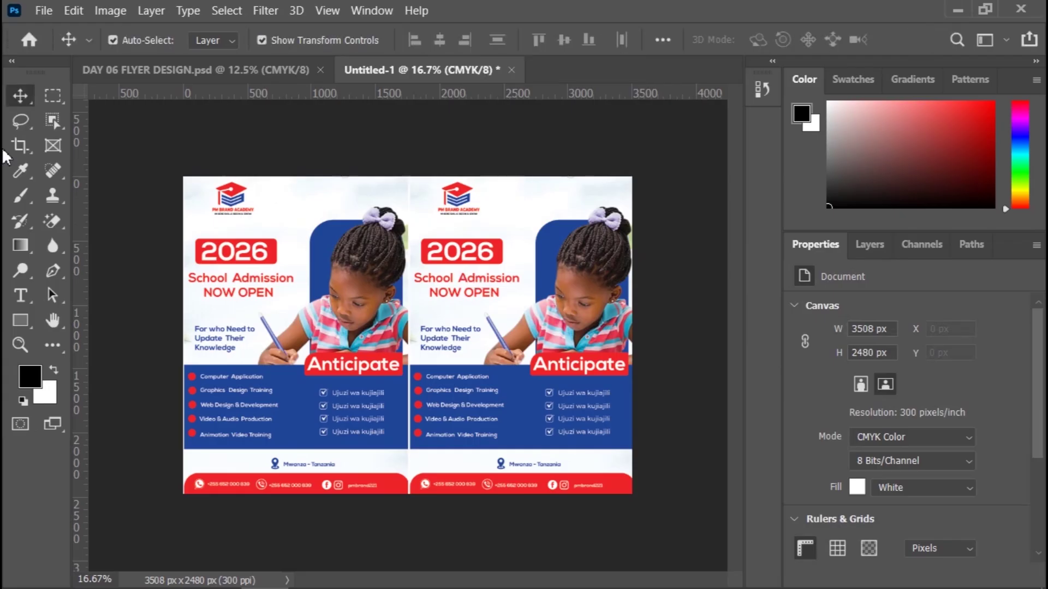
Step: Create an A4 portrait document, 2480 × 3508 px at 300 ppi, in CMYK colour
click(40, 11)
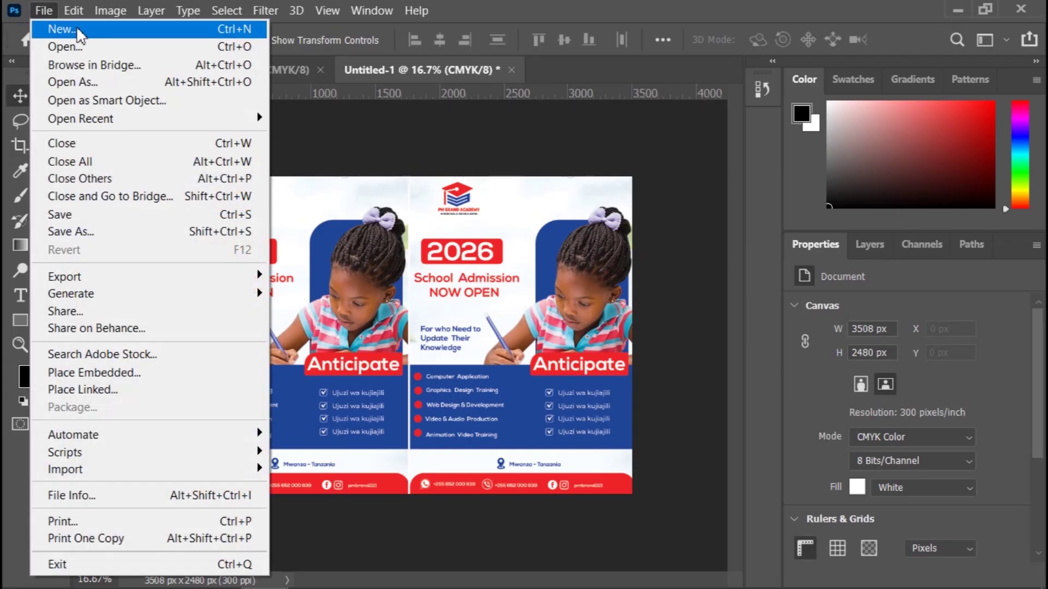
click(120, 30)
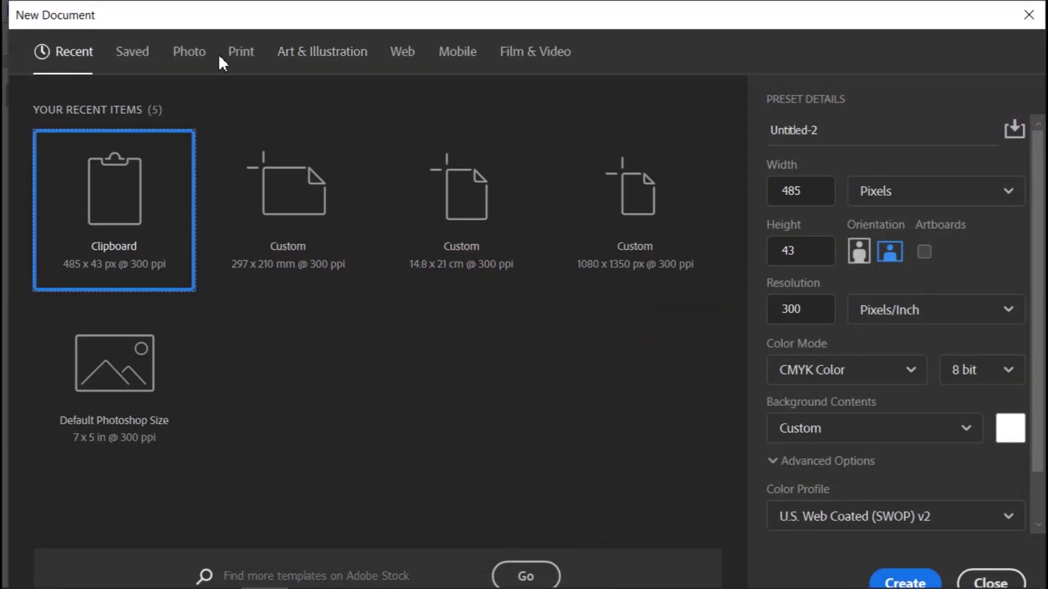
click(240, 52)
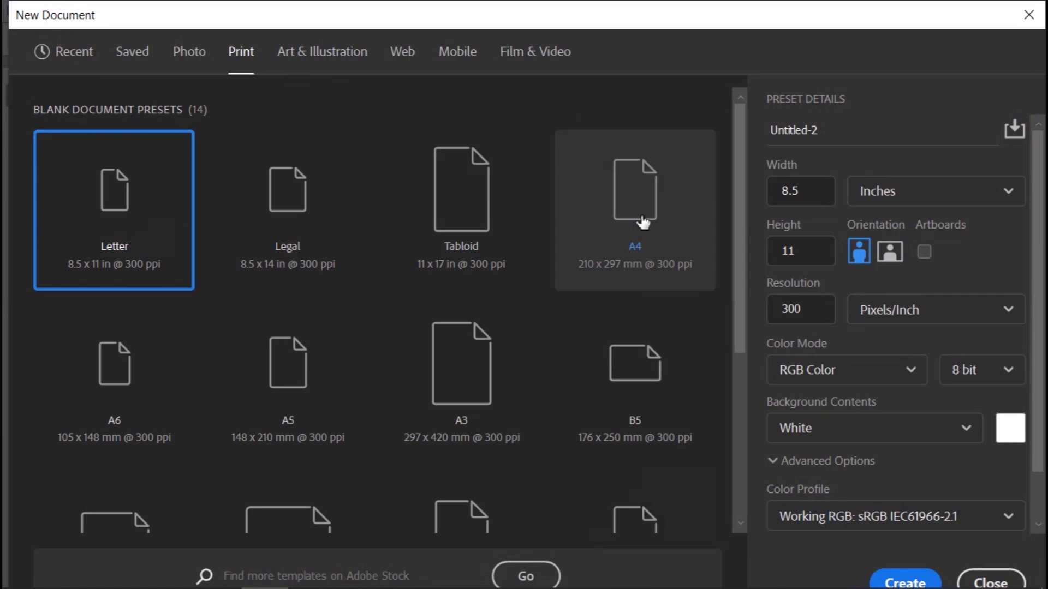
click(641, 242)
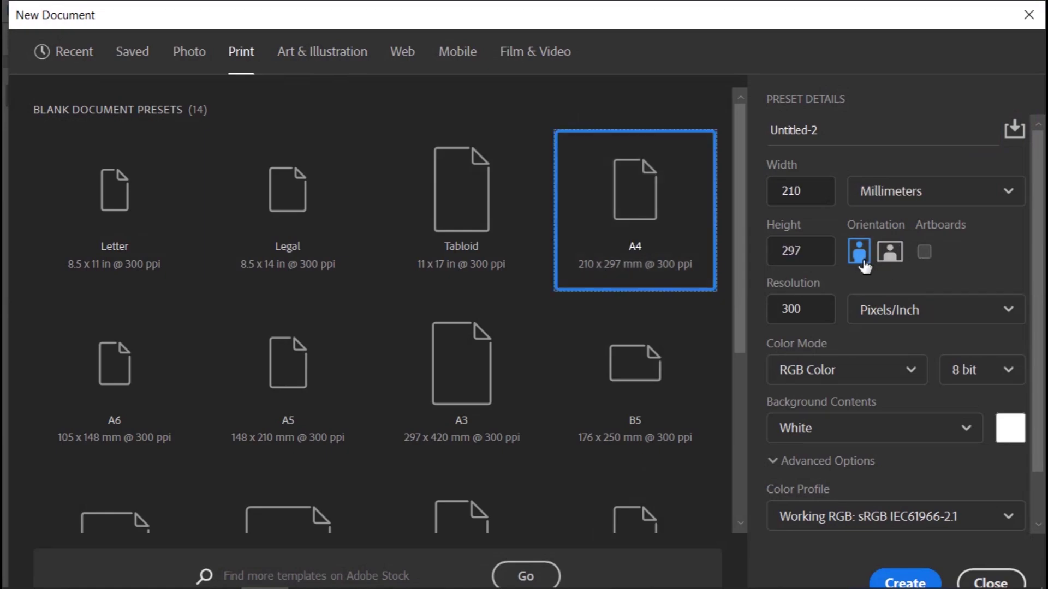
click(834, 371)
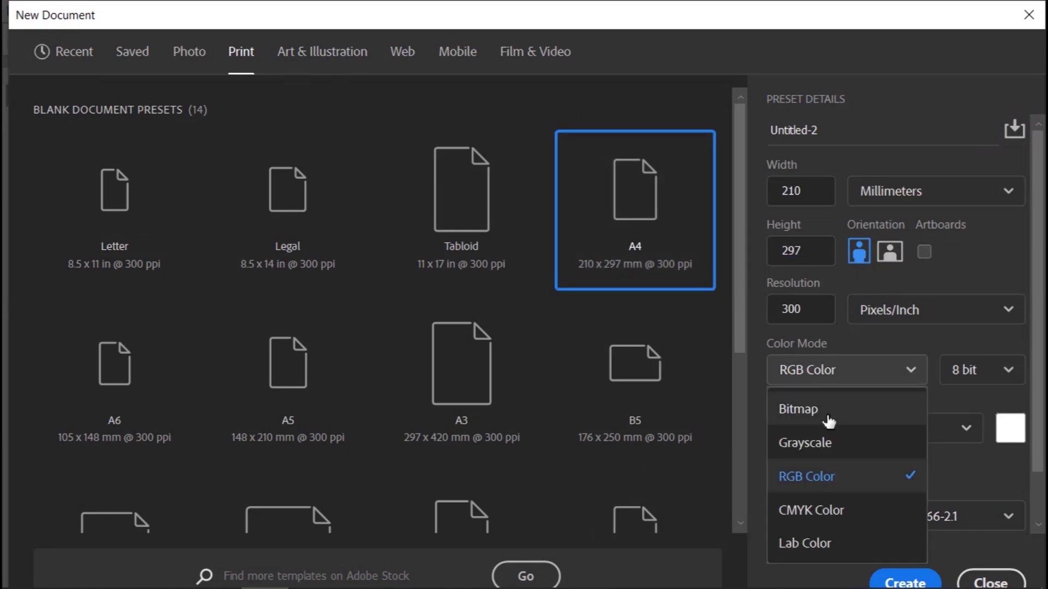
click(818, 510)
click(903, 580)
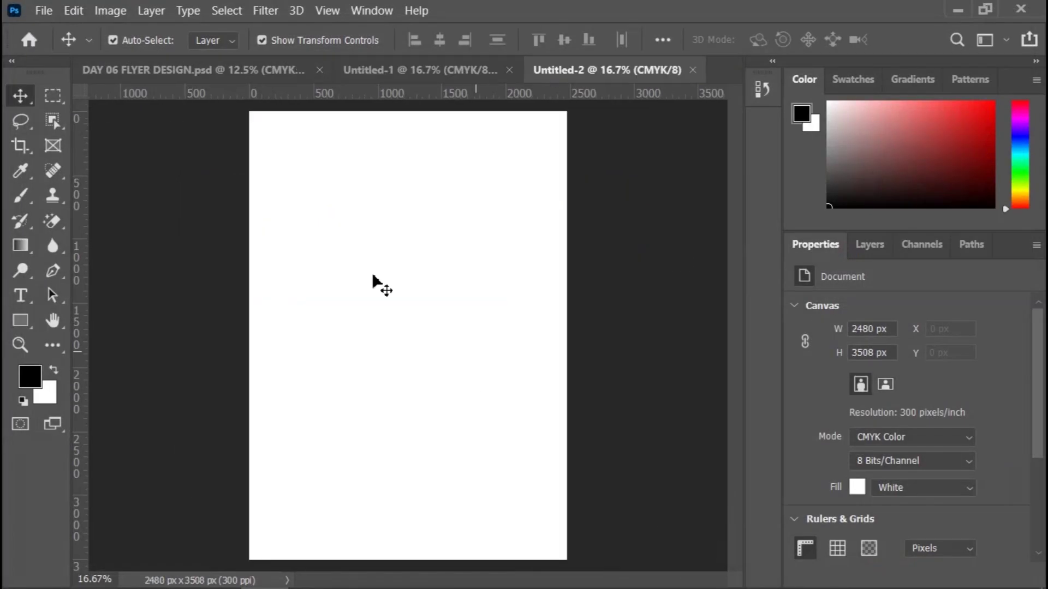
Step: Bring the left flyer into Untitled-2, scale it to about 16.5%, and commit it top-left
click(395, 71)
drag(268, 311, 418, 256)
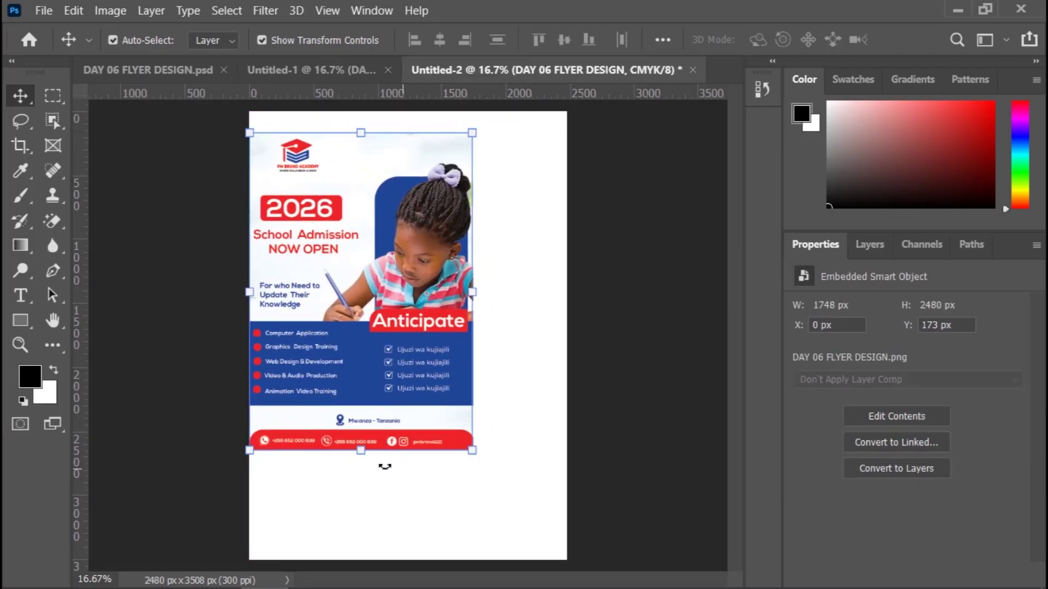
drag(361, 450, 346, 335)
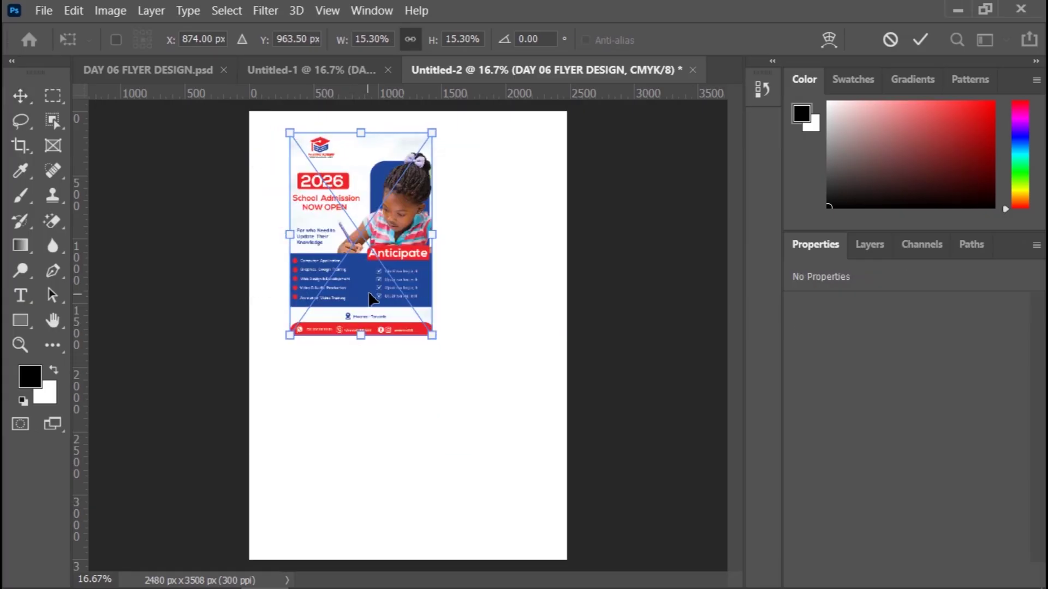
drag(370, 299, 344, 283)
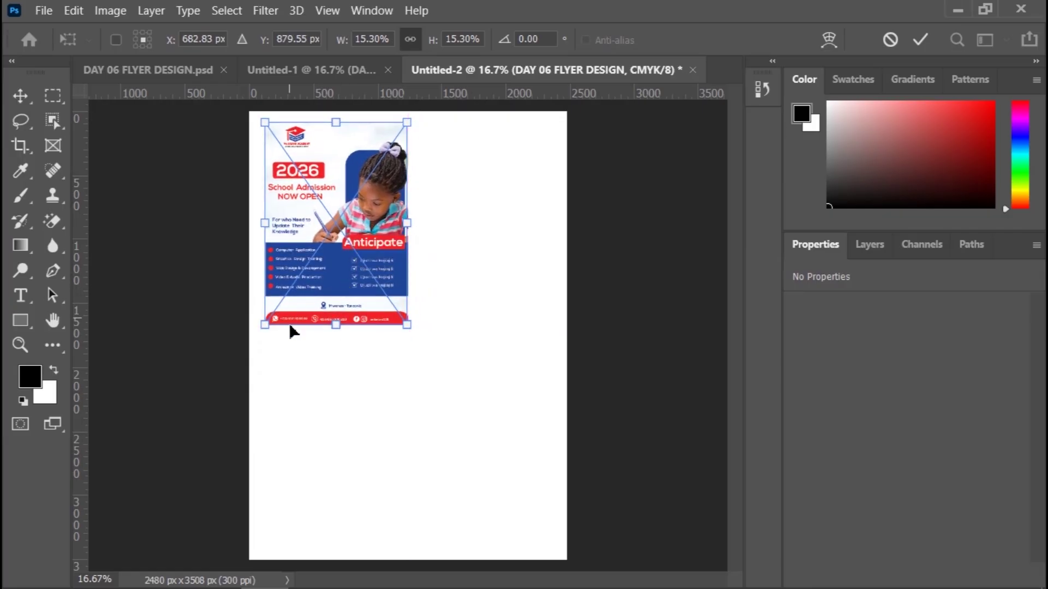
drag(267, 328, 255, 339)
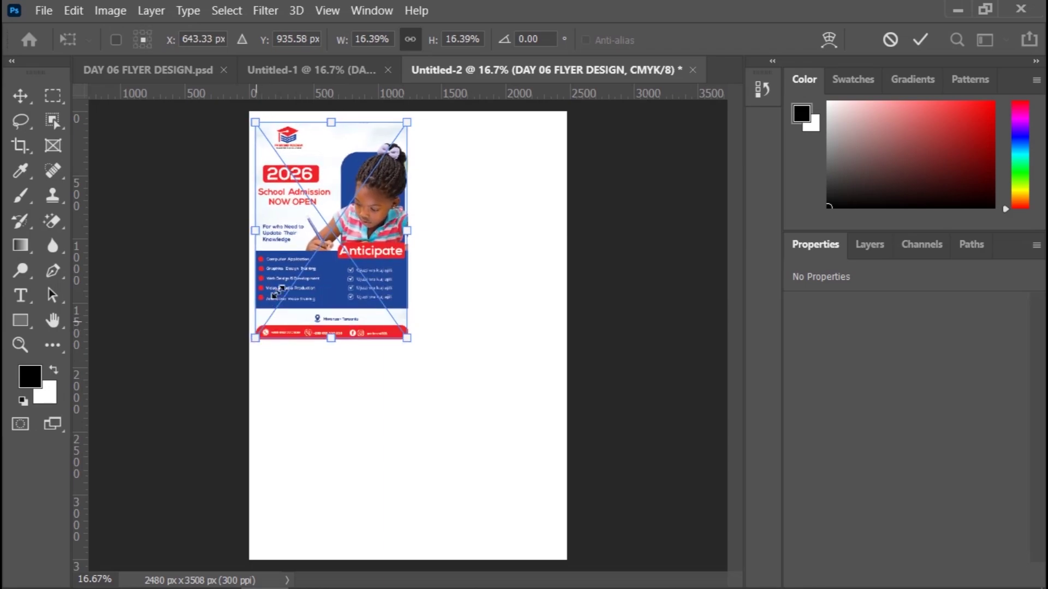
drag(338, 124, 333, 158)
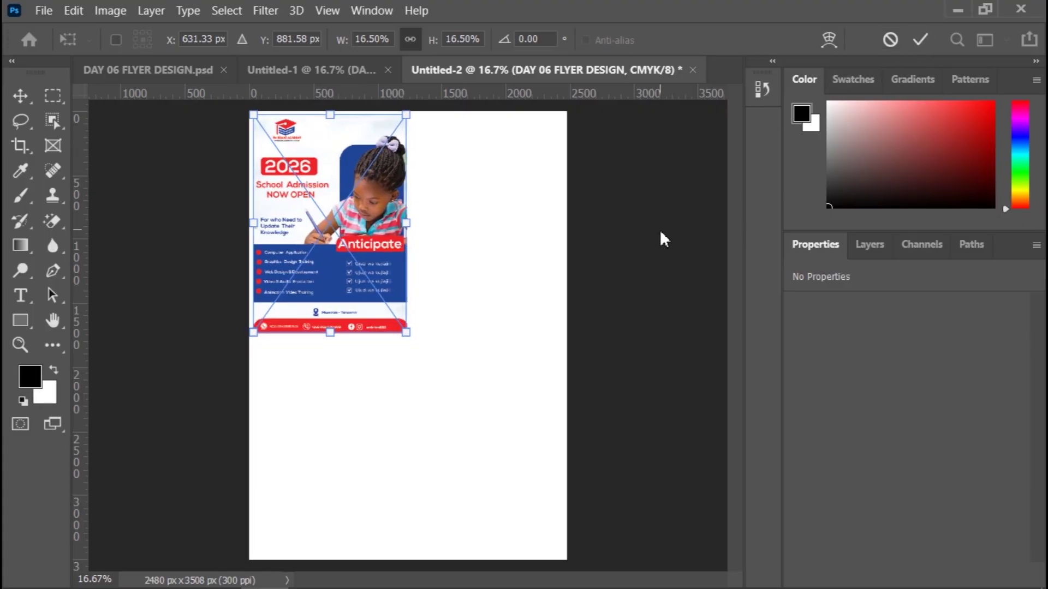
click(920, 39)
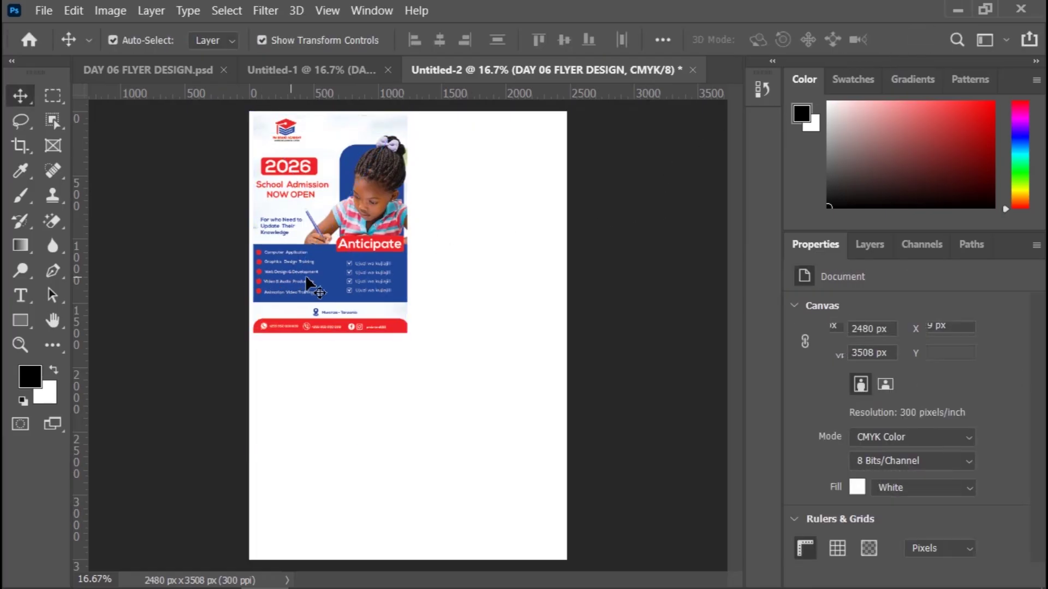
Step: Alt-drag a copy of the flyer to the right and align both flyers in the top row
drag(305, 275, 467, 281)
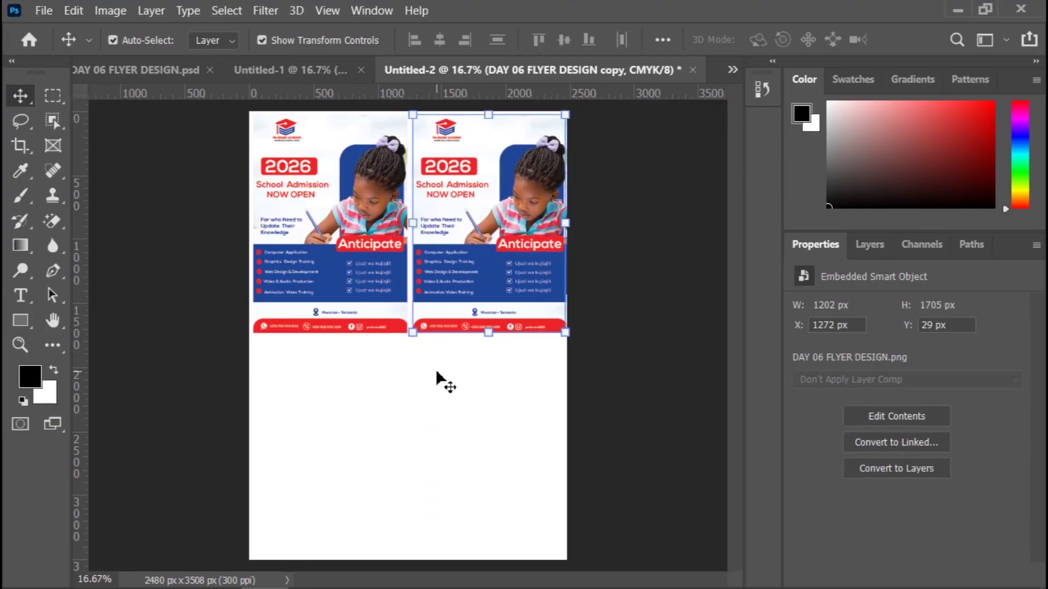
click(309, 291)
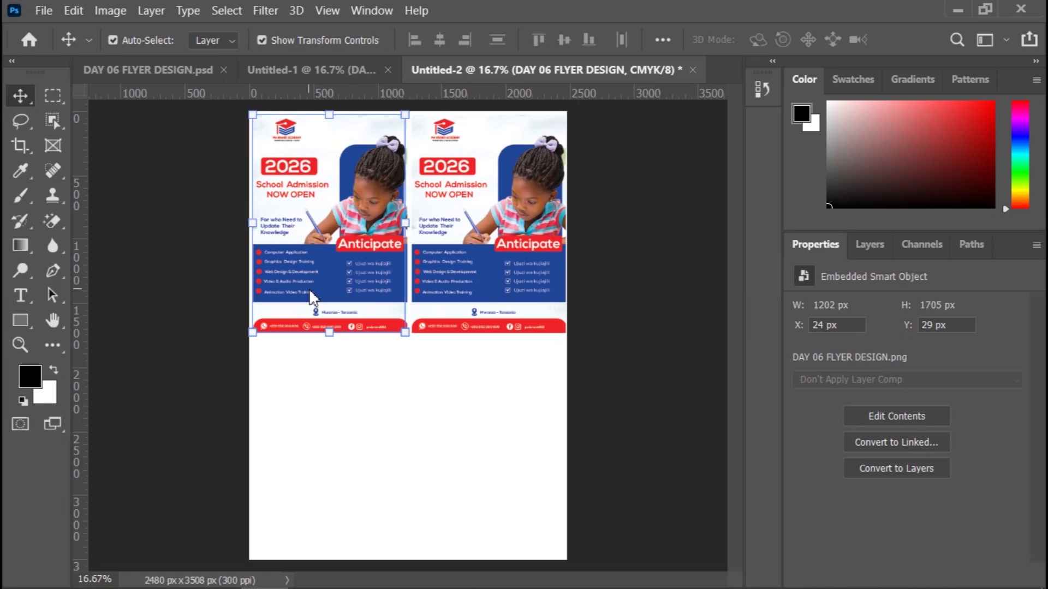
drag(309, 292, 309, 289)
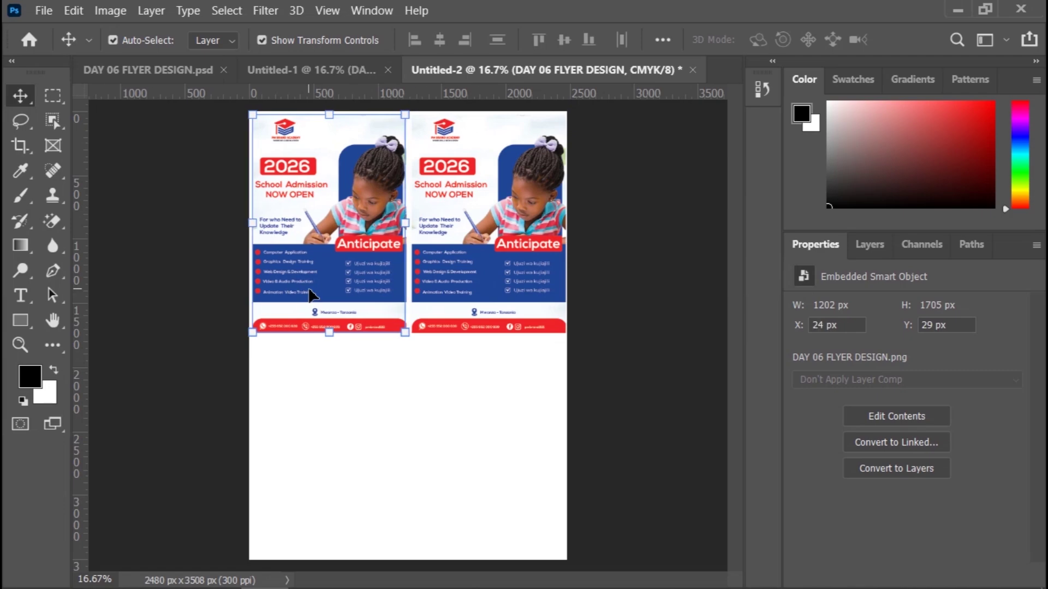
click(460, 299)
drag(462, 300, 462, 300)
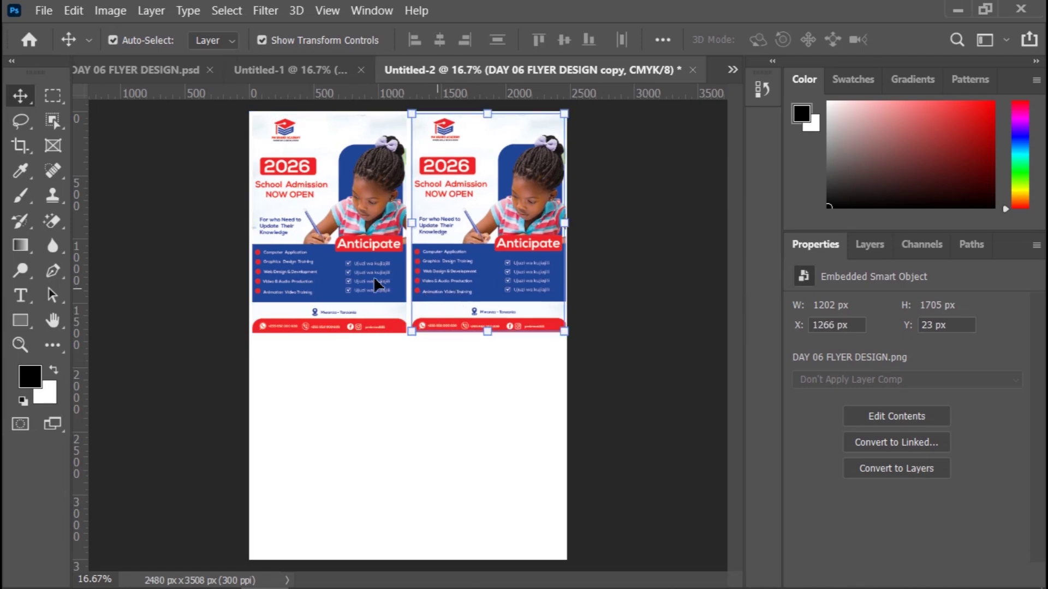
Step: Duplicate both flyers into a second row below, then return to the Untitled-1 landscape sheet
shift+click(349, 268)
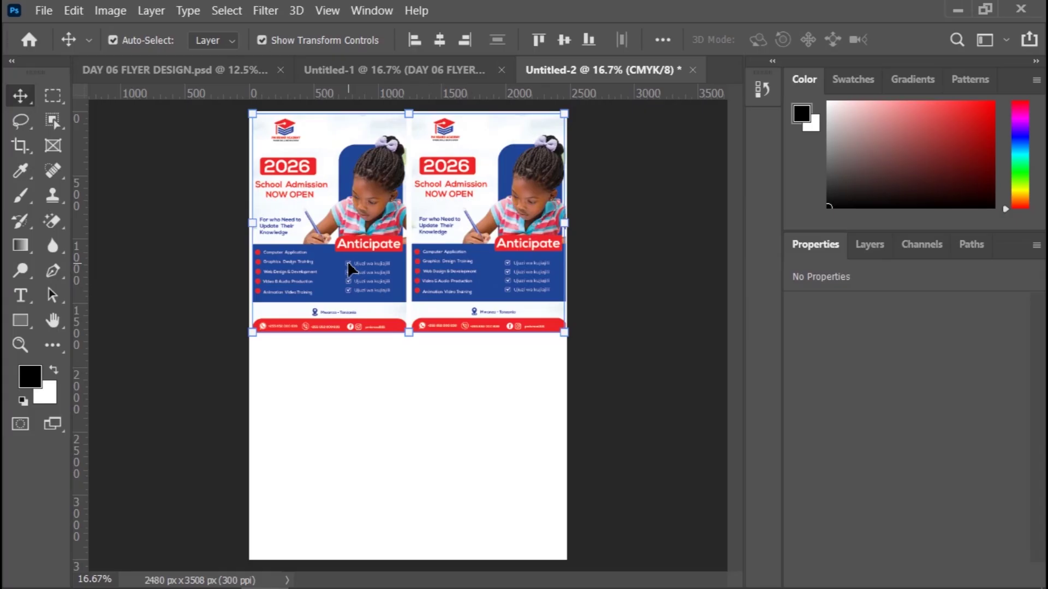
drag(348, 264, 349, 494)
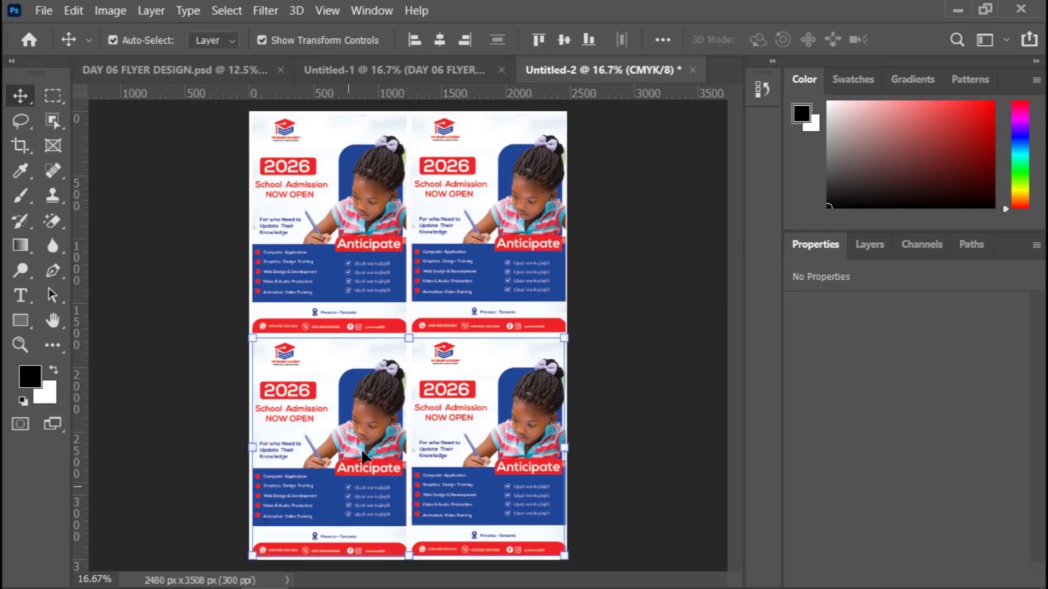
click(633, 224)
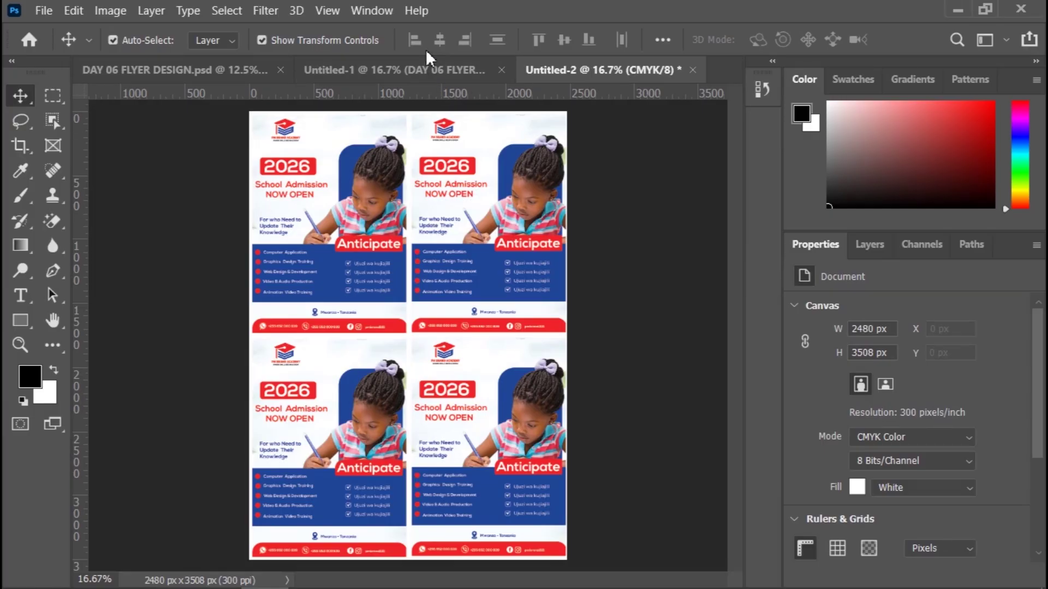
click(426, 71)
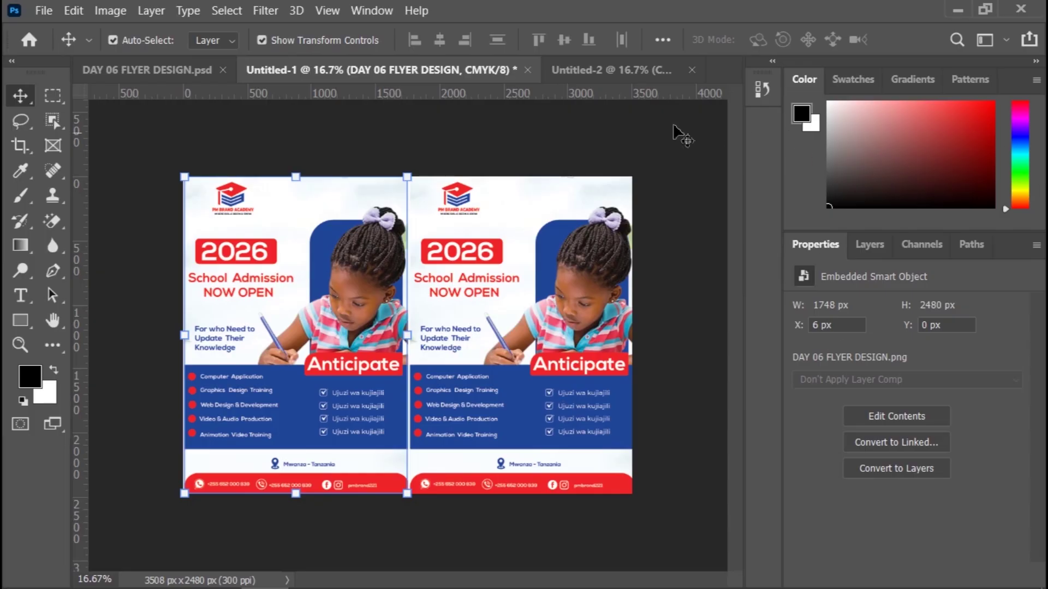
click(723, 180)
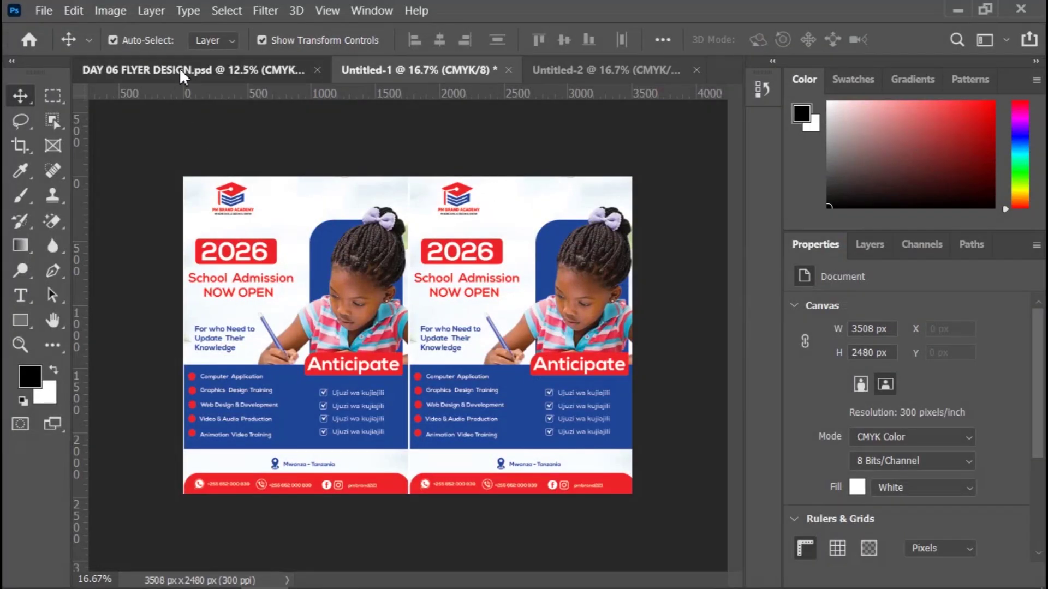
click(180, 77)
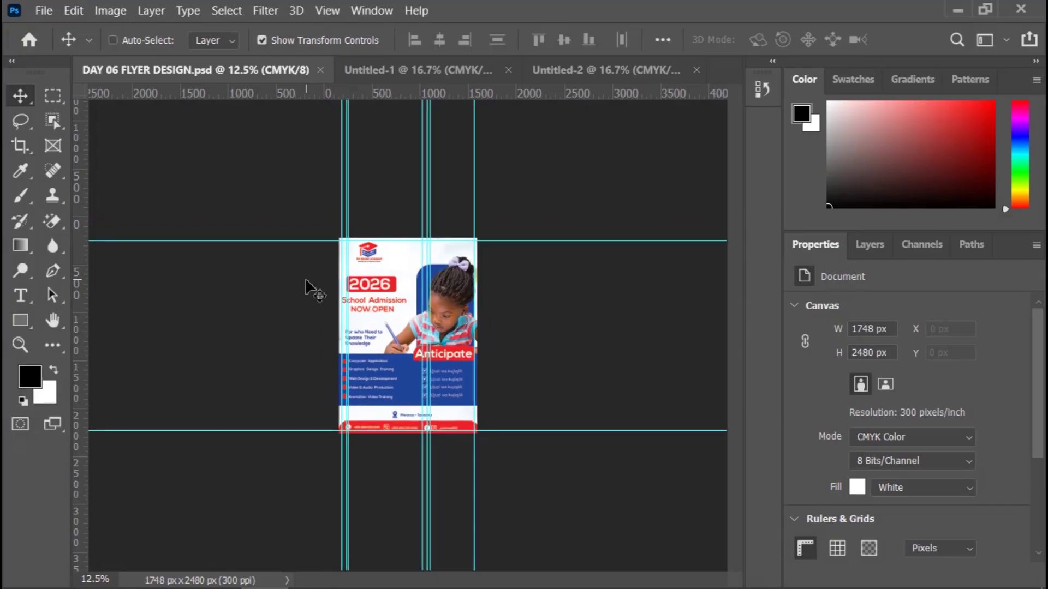
key(ctrl+minus)
key(ctrl+plus)
key(ctrl+plus)
key(ctrl+plus)
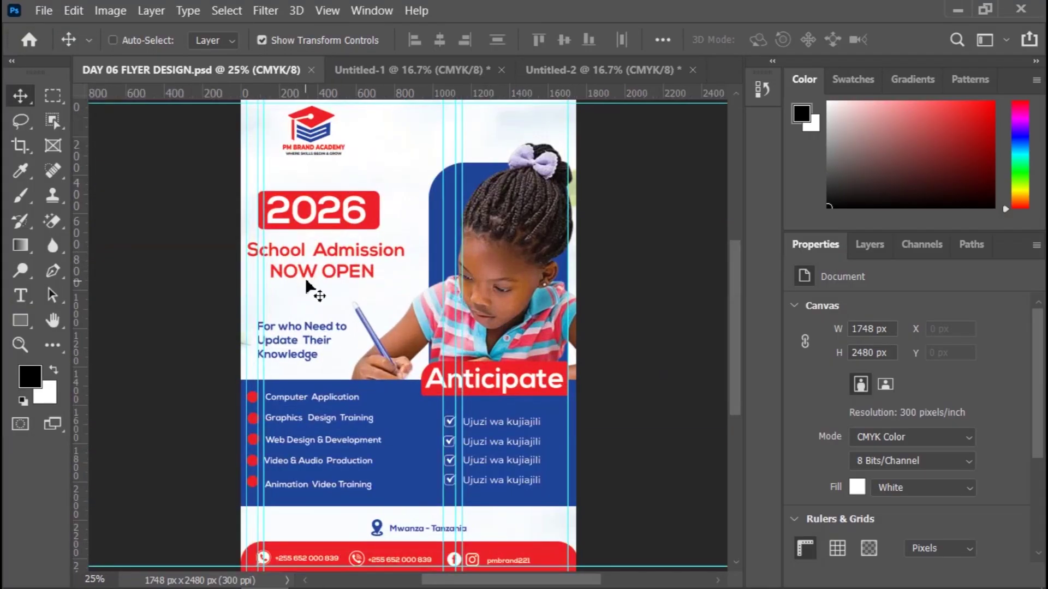
key(ctrl+minus)
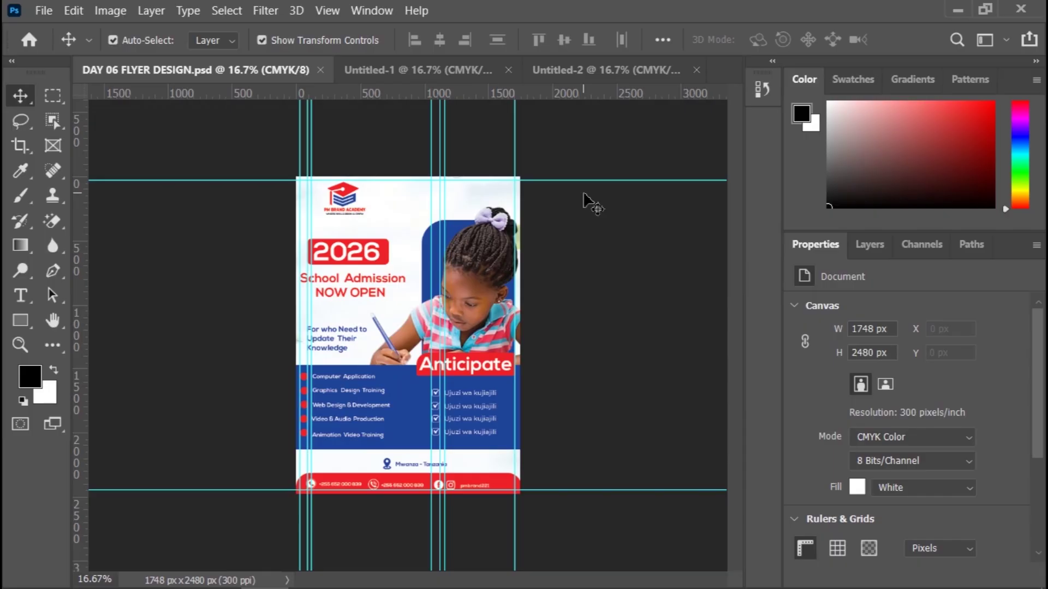
Step: Inspect the four-flyer Untitled-2 sheet, then return to the DAY 06 FLYER DESIGN.psd document
click(431, 62)
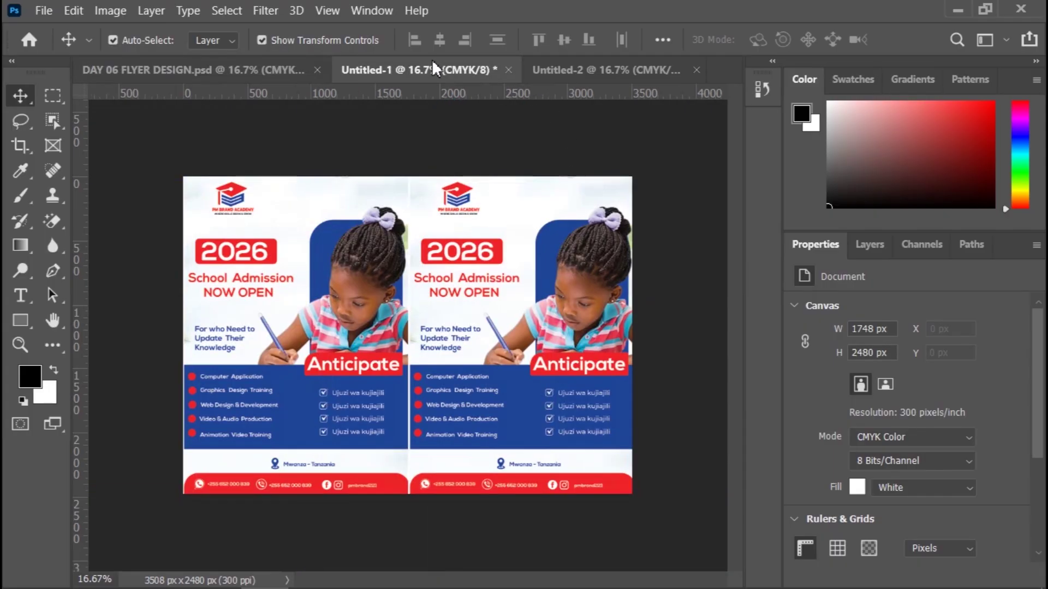
click(600, 70)
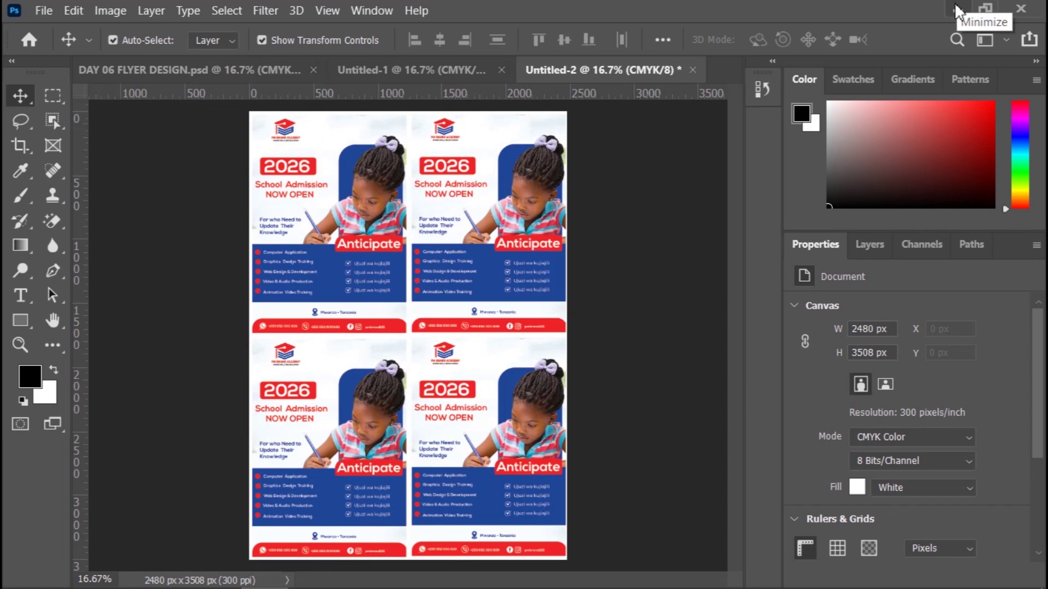
click(331, 275)
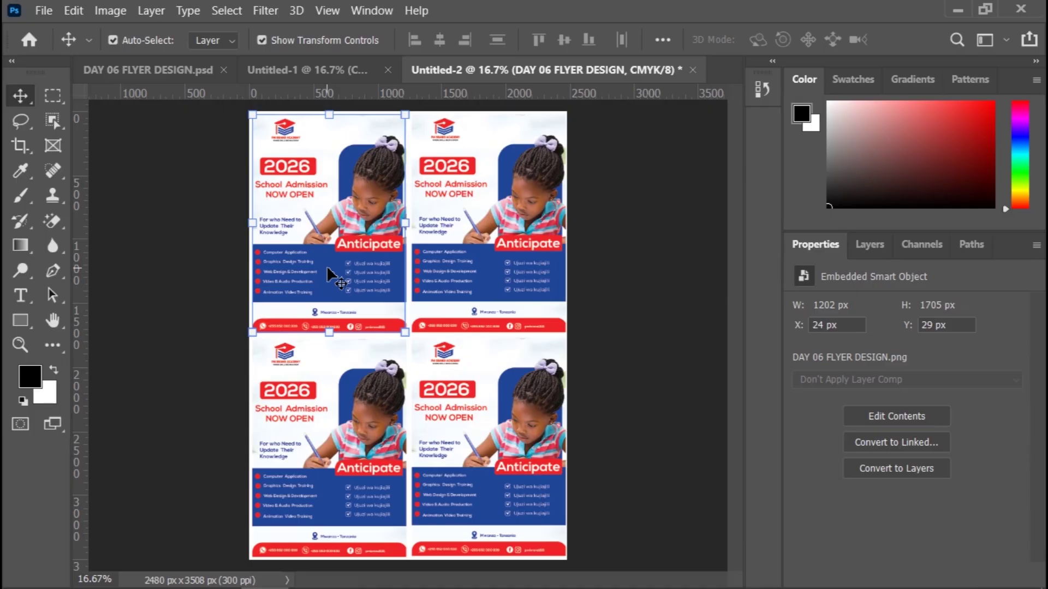
click(644, 269)
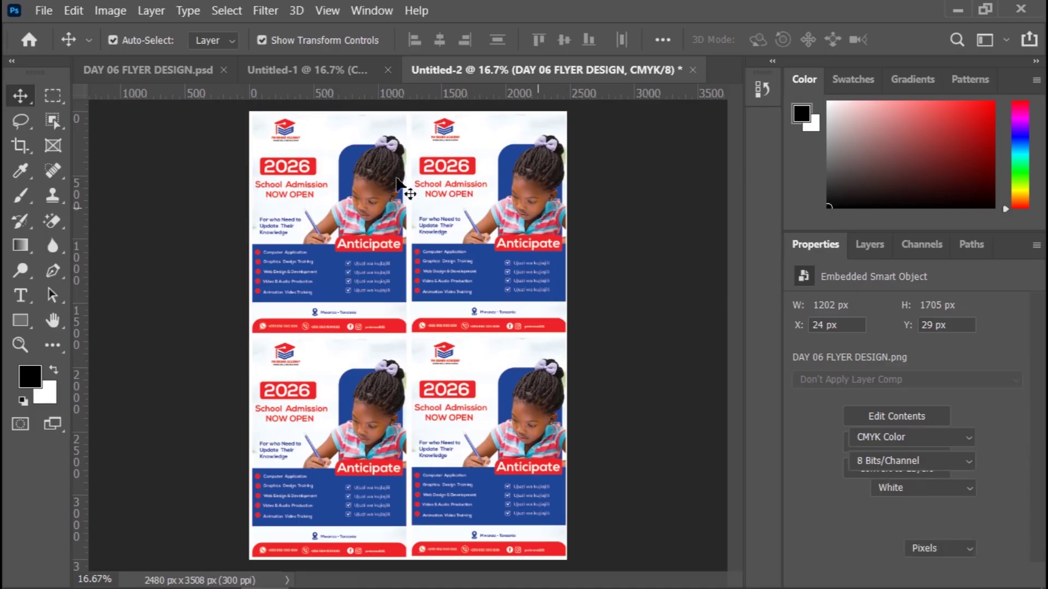
click(205, 70)
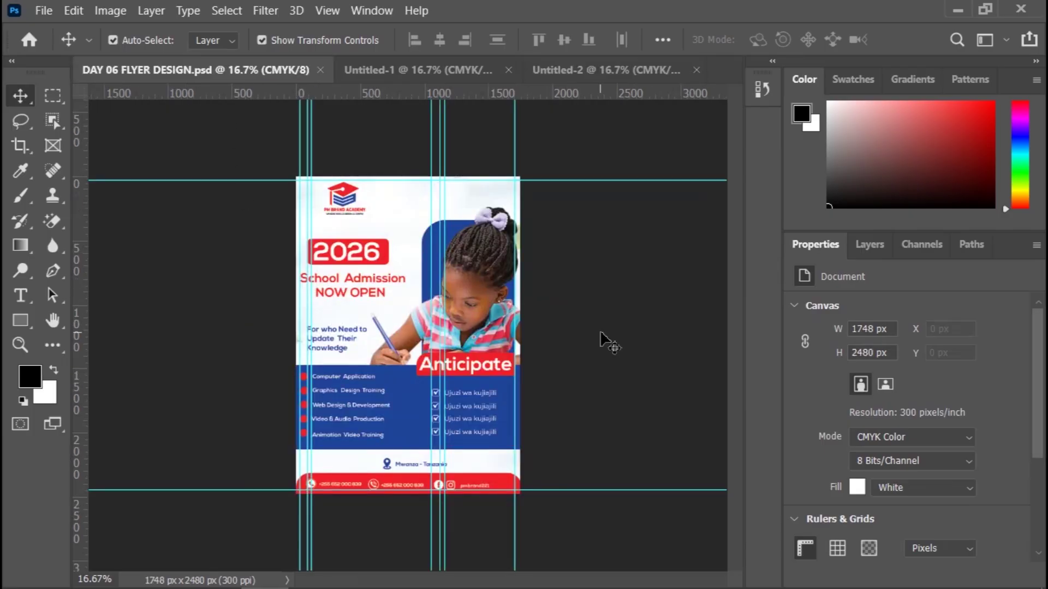